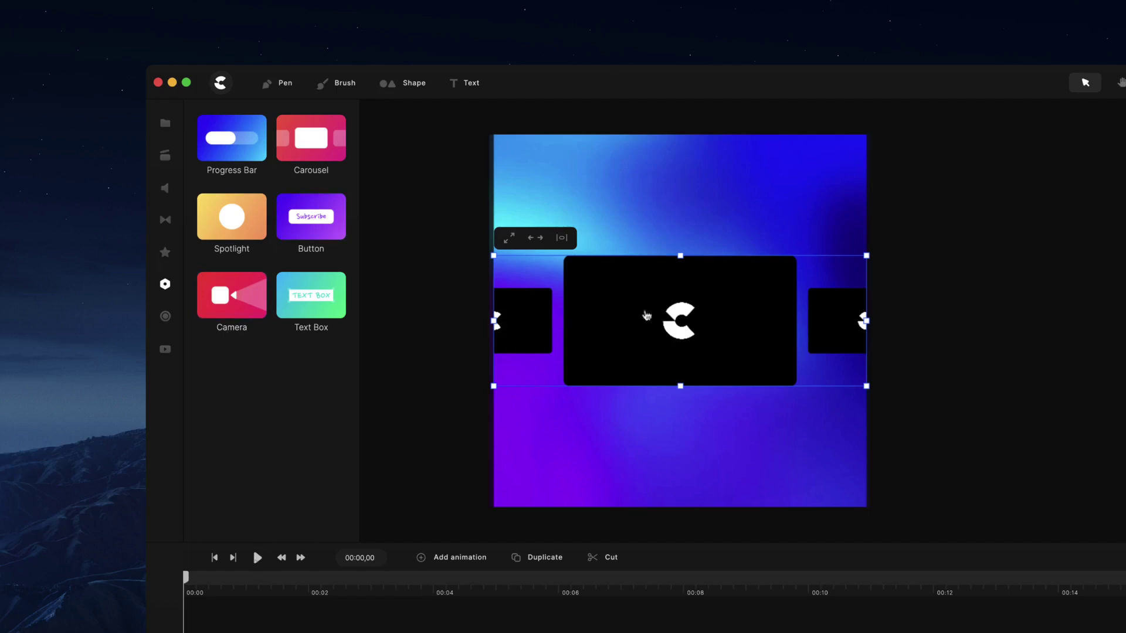
- Play back the default carousel, and try the red vertical carousel preset with a playback from the start
key(space)
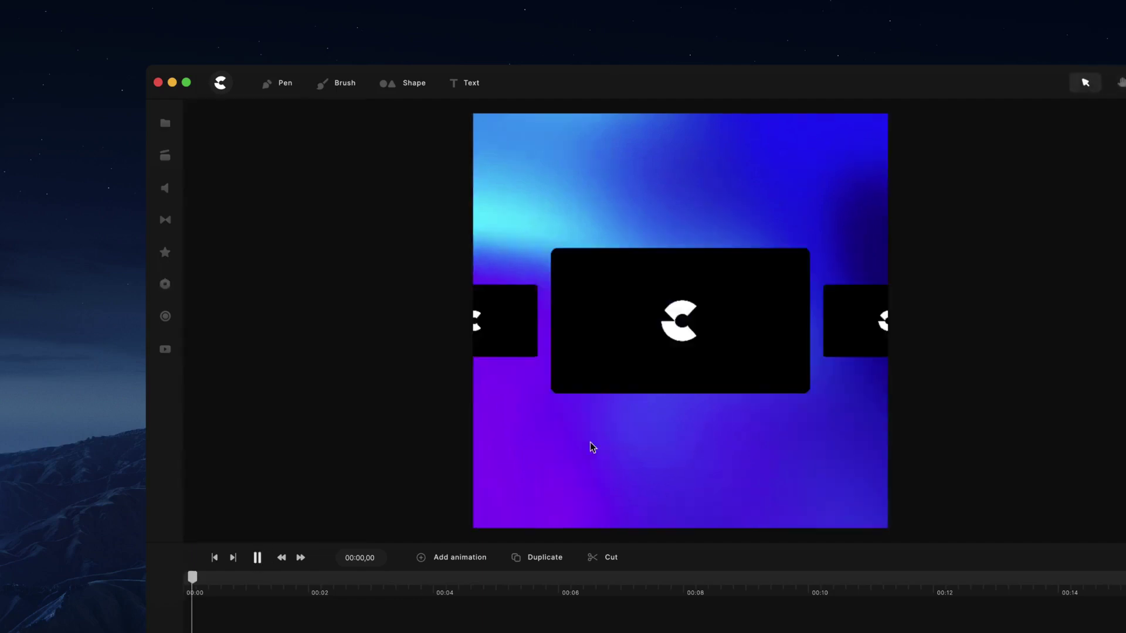
key(space)
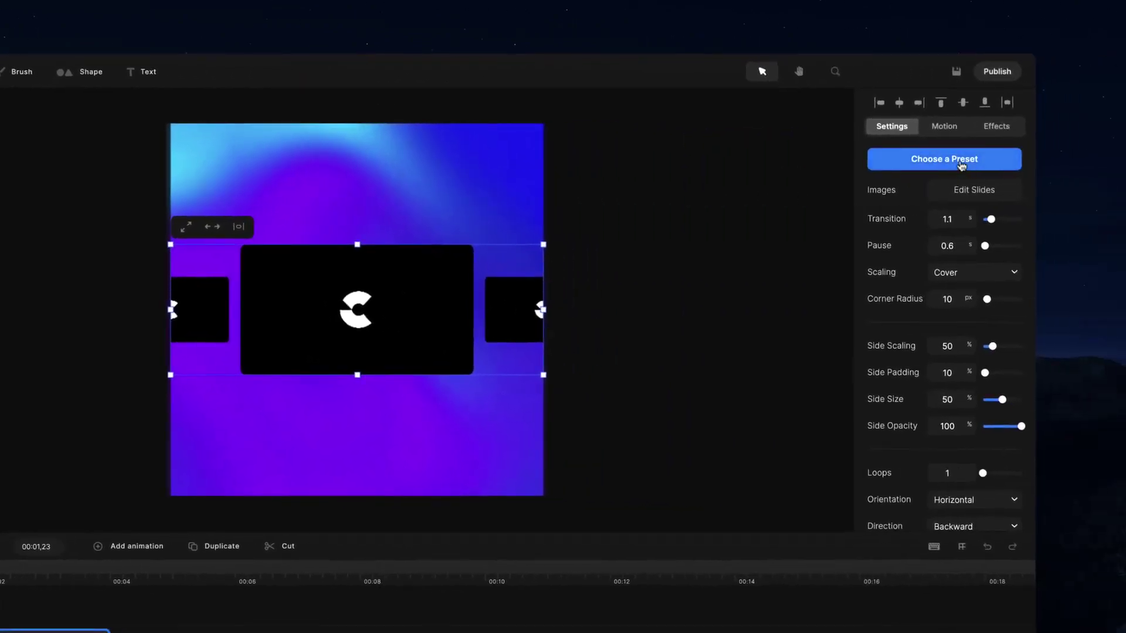
click(962, 164)
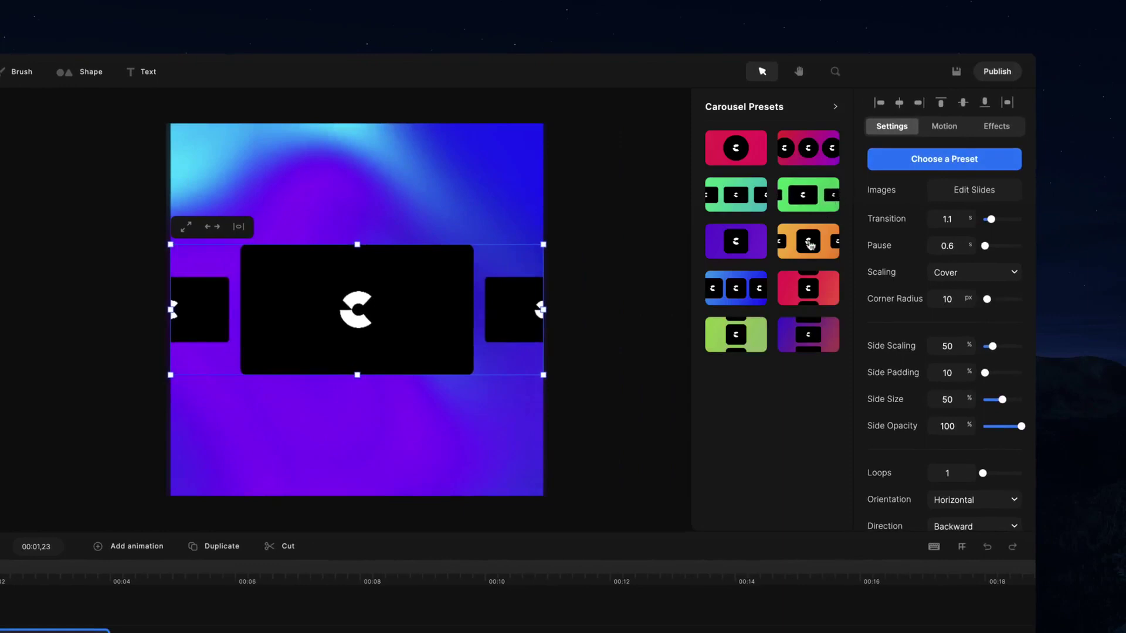
click(808, 291)
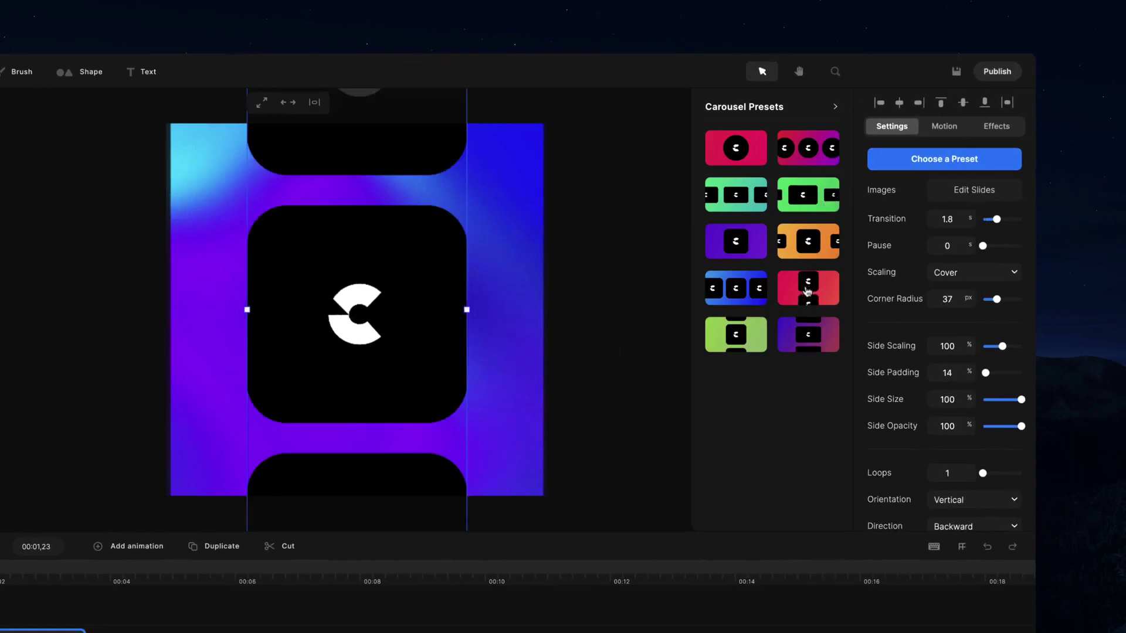
click(81, 475)
key(space)
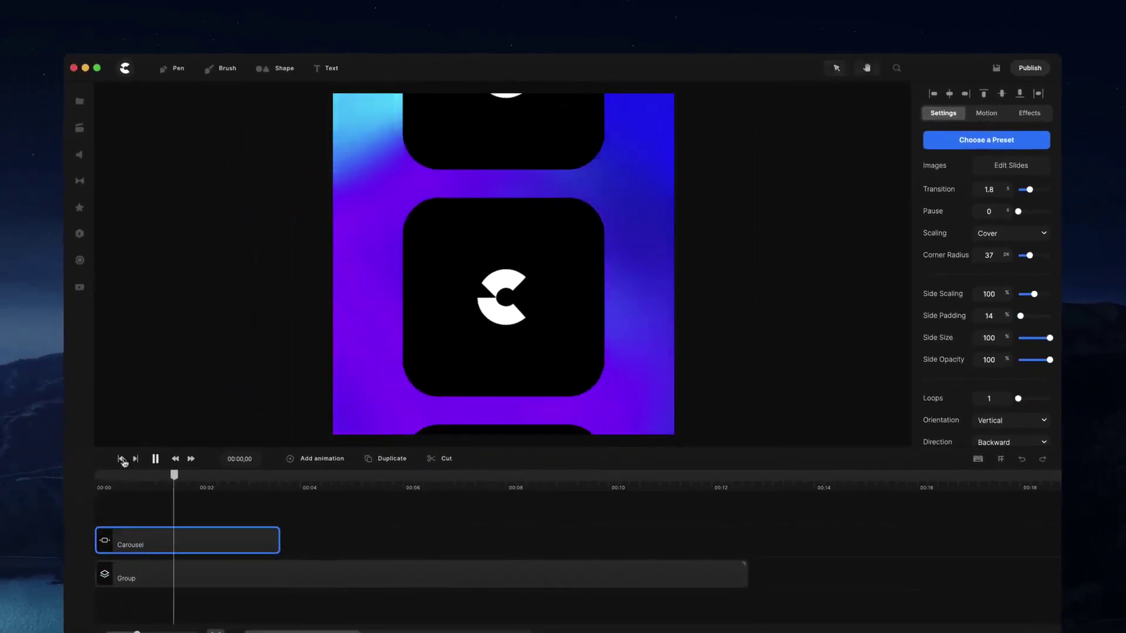
key(space)
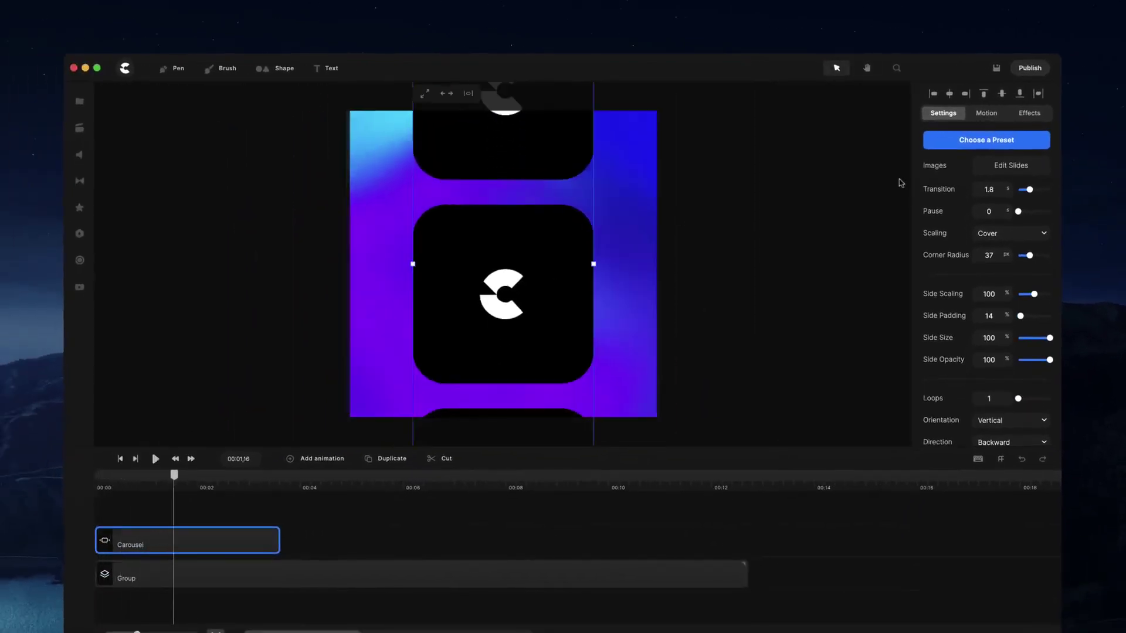
- Apply the green horizontal preset with the large centre slide to the carousel, and resize it taller and narrower
click(971, 148)
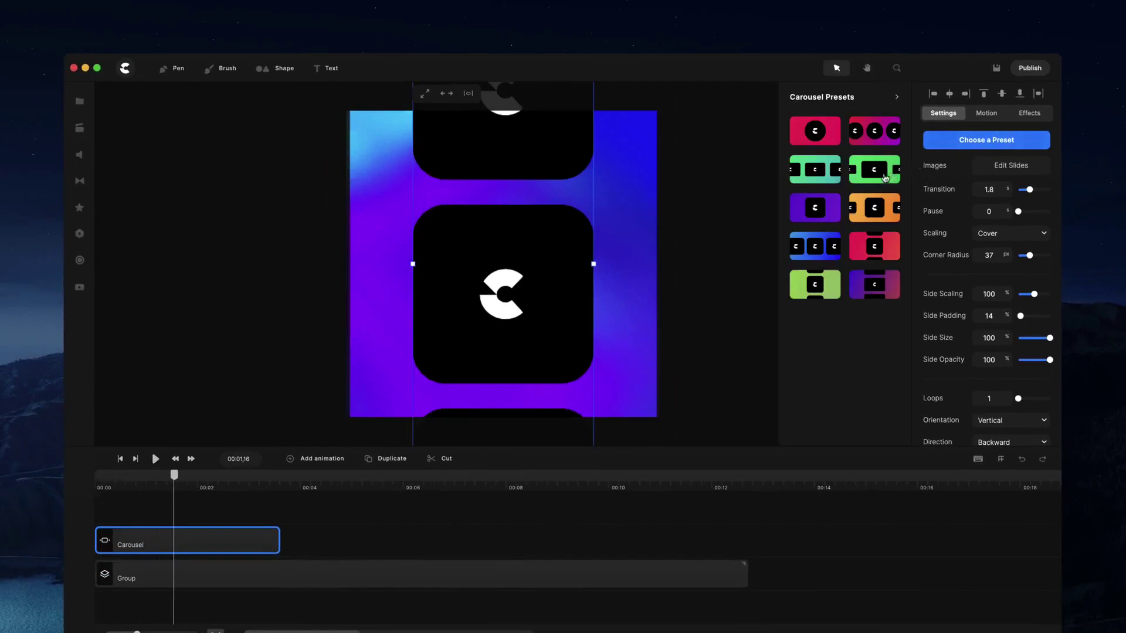
click(885, 176)
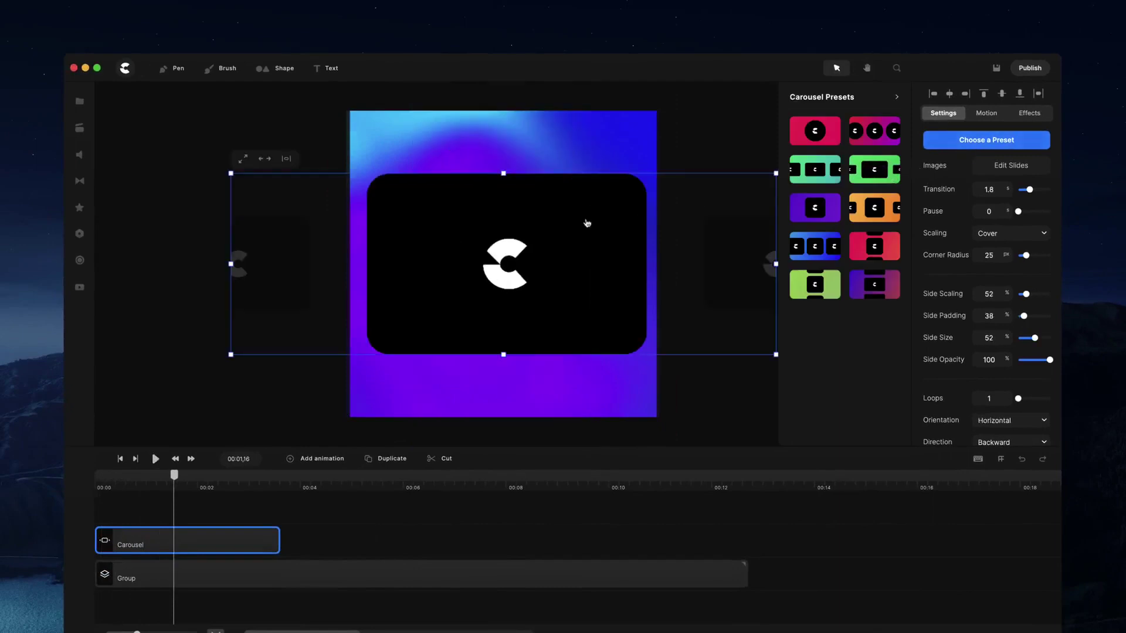
drag(503, 174, 503, 118)
drag(776, 236, 541, 281)
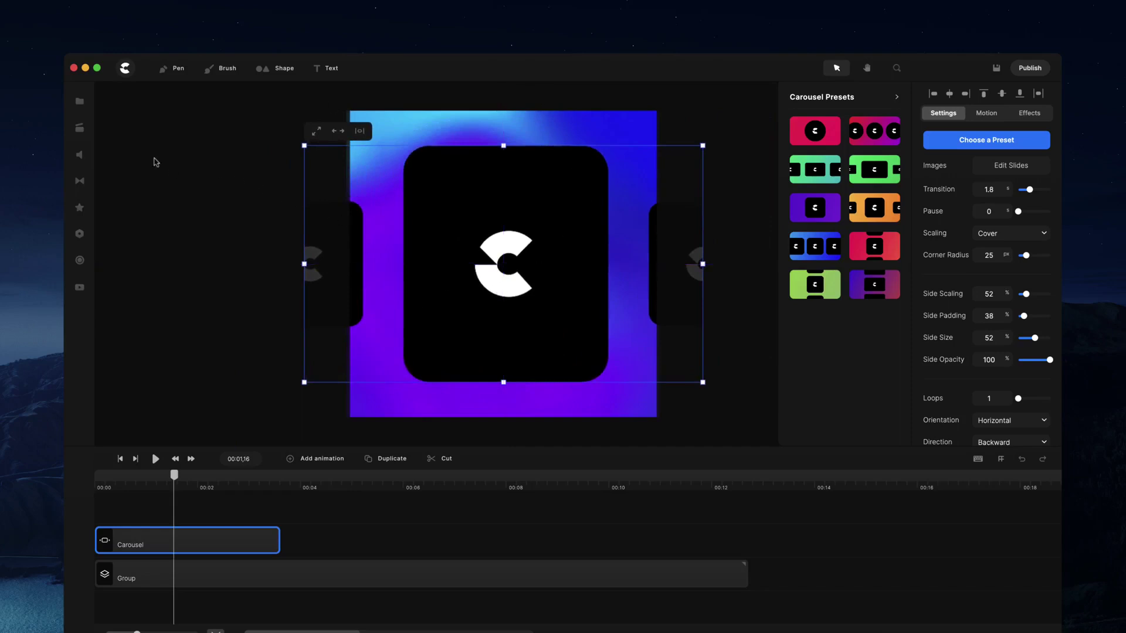
- Add the pink, green and white-orange sneaker photos and the white CreateStudio logo from the project media to the carousel
click(83, 105)
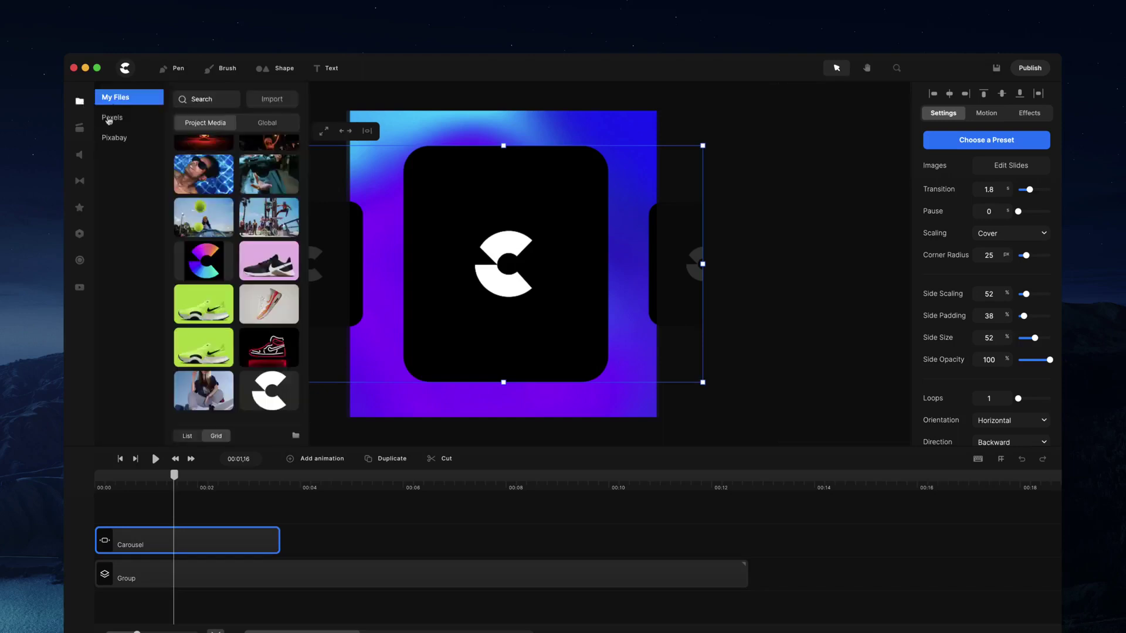
scroll(235, 351, up, 1)
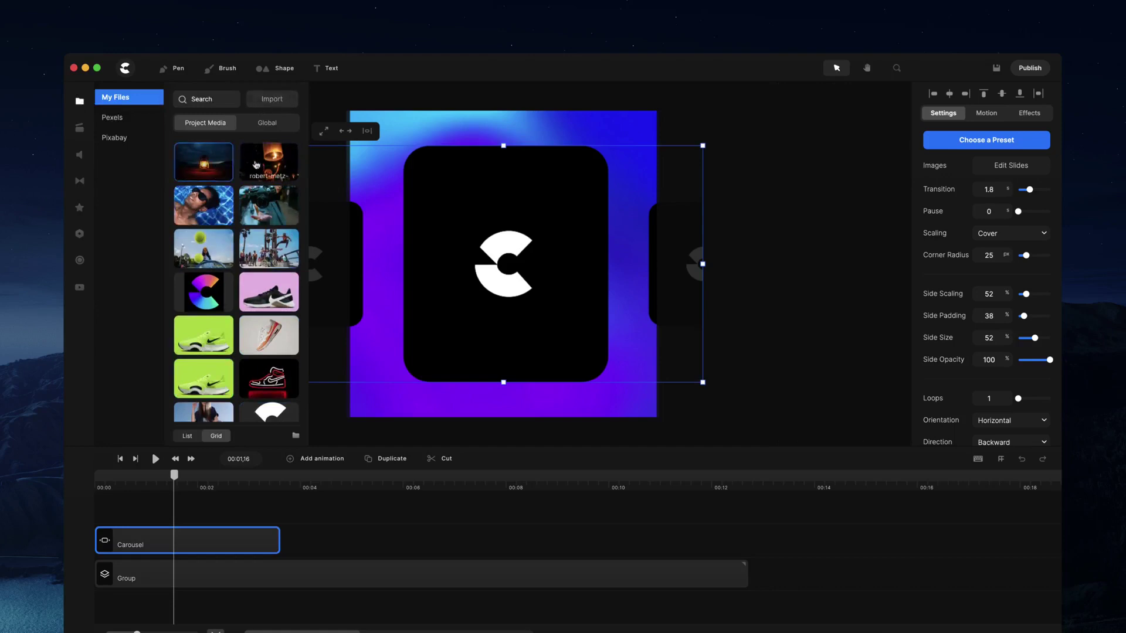
drag(264, 306, 482, 290)
drag(203, 335, 495, 264)
drag(267, 334, 445, 299)
scroll(267, 326, down, 1)
scroll(267, 326, down, 1)
drag(268, 399, 488, 255)
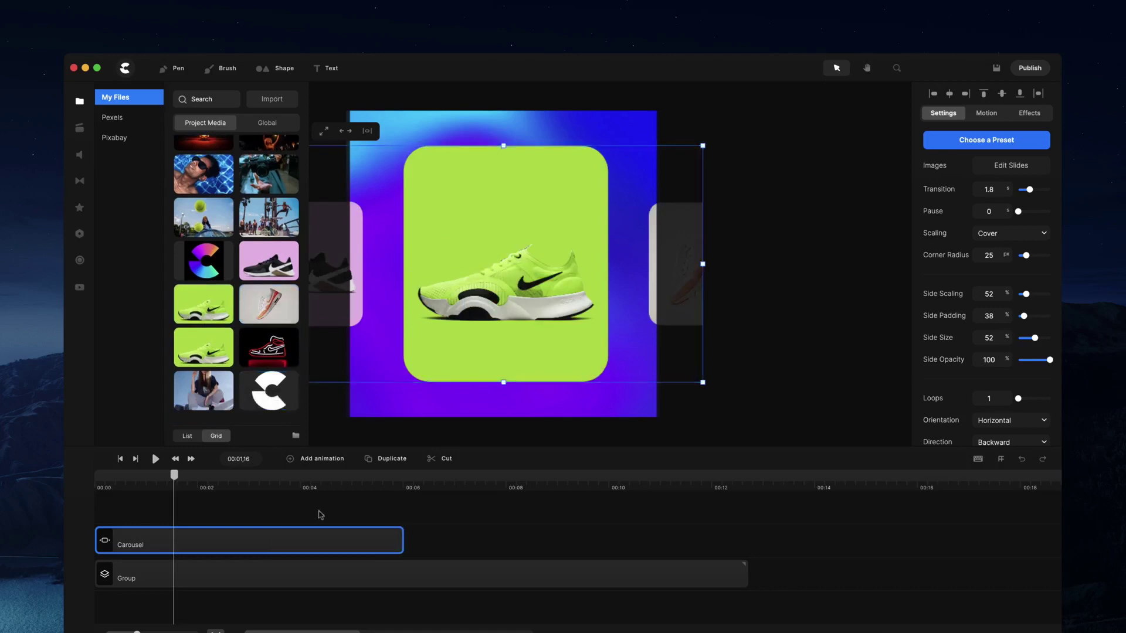
- Play the carousel from near its start to check the added slides in motion
drag(351, 480, 102, 477)
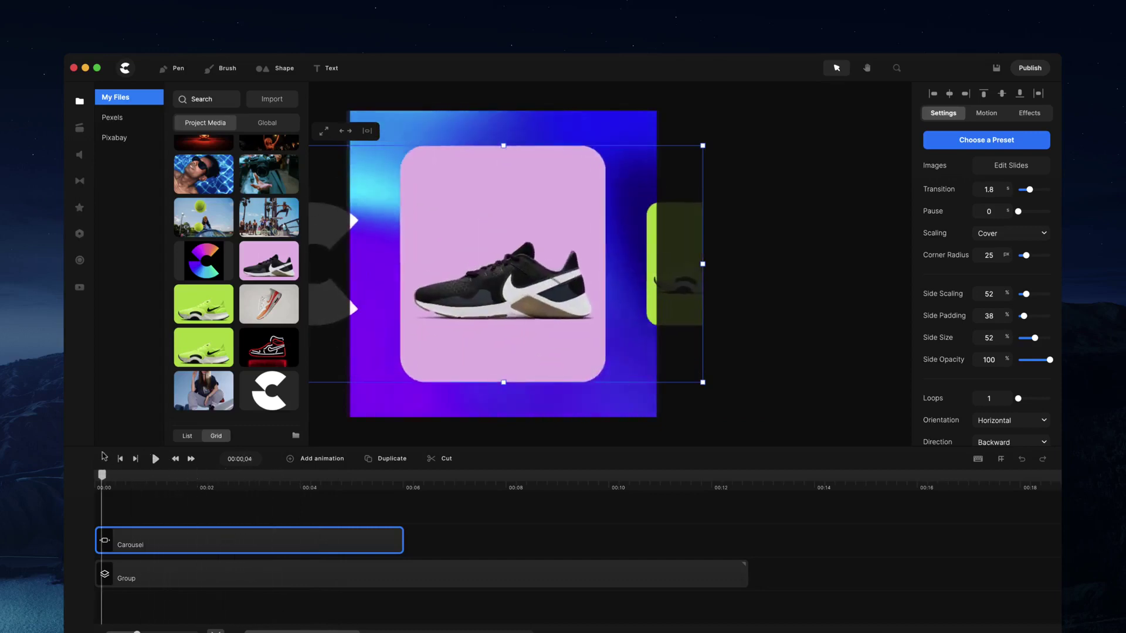
key(space)
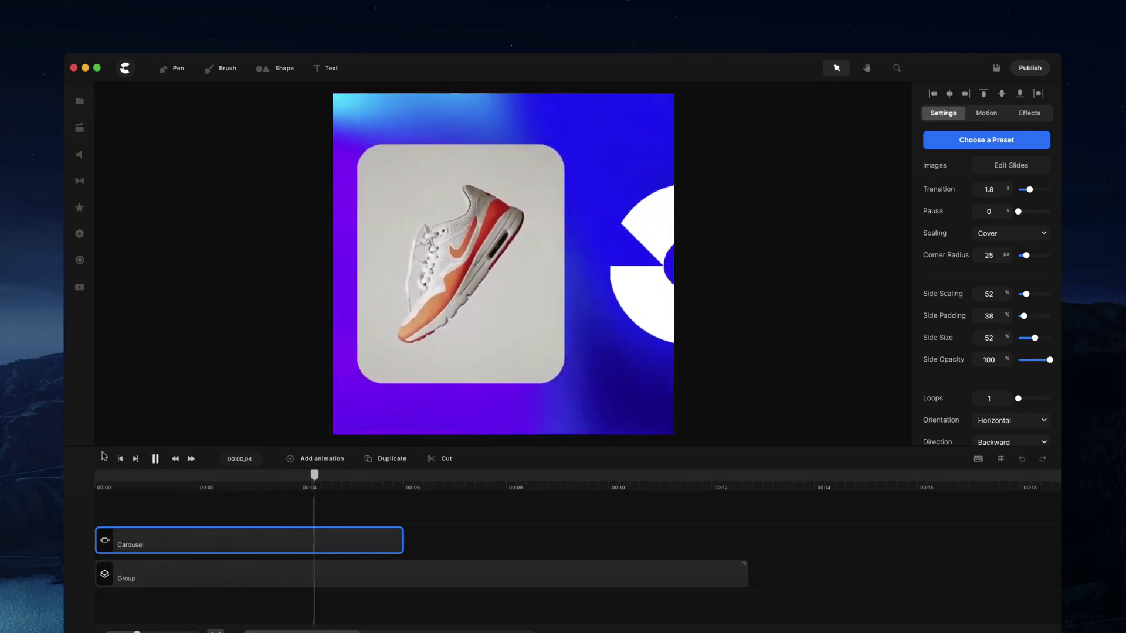
key(space)
- Reorder the carousel's slides so the green sneaker comes first, ahead of the pink one
click(529, 233)
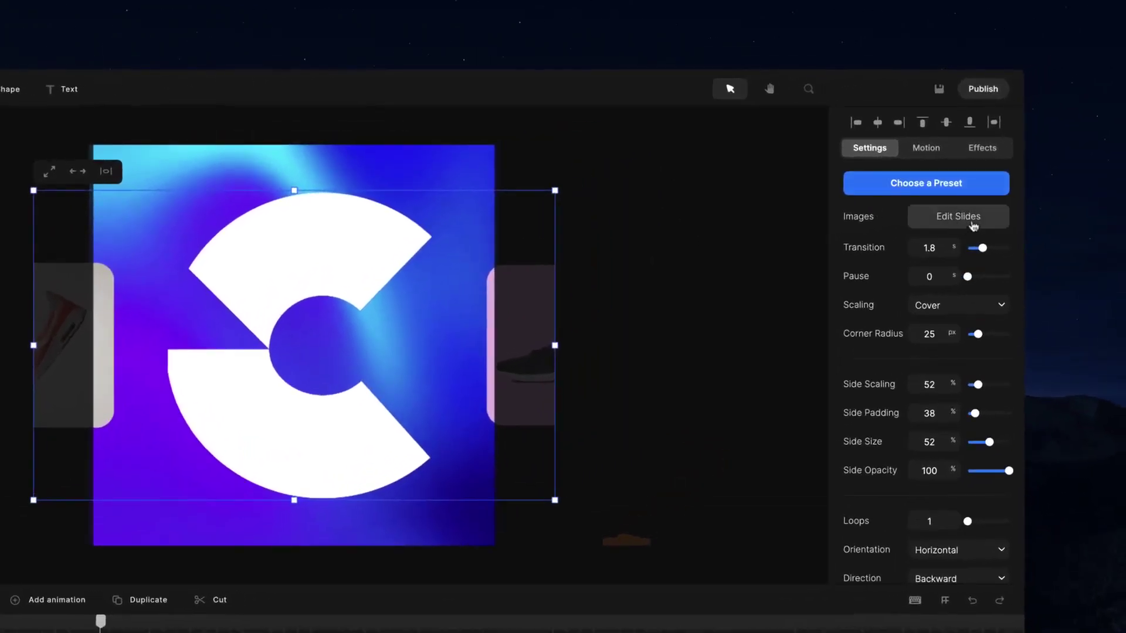
click(974, 227)
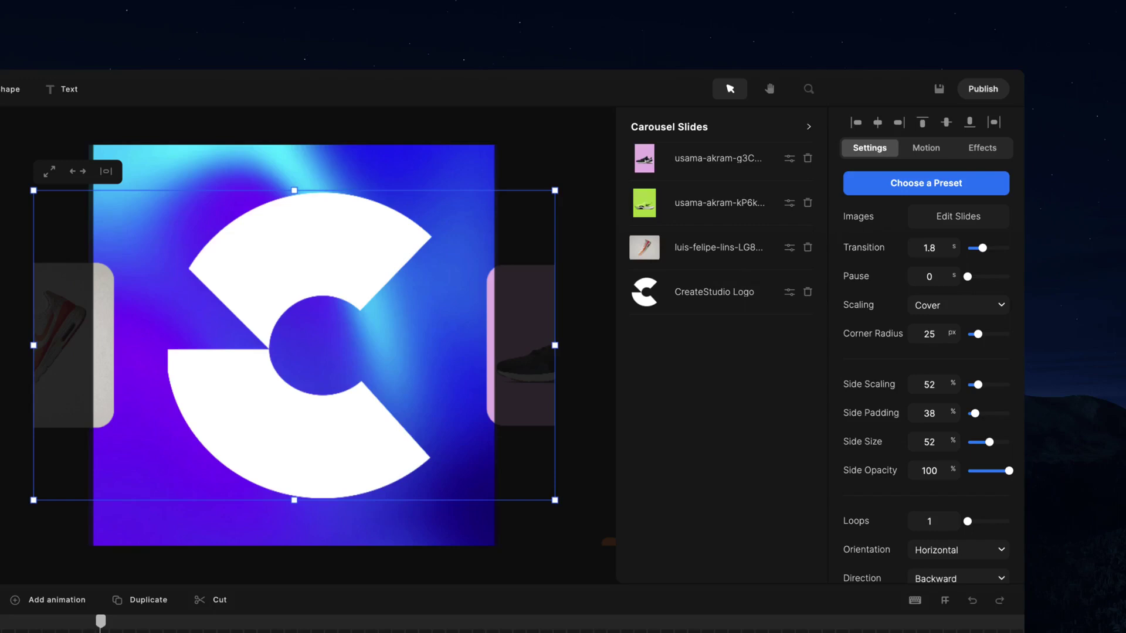
drag(698, 197, 679, 152)
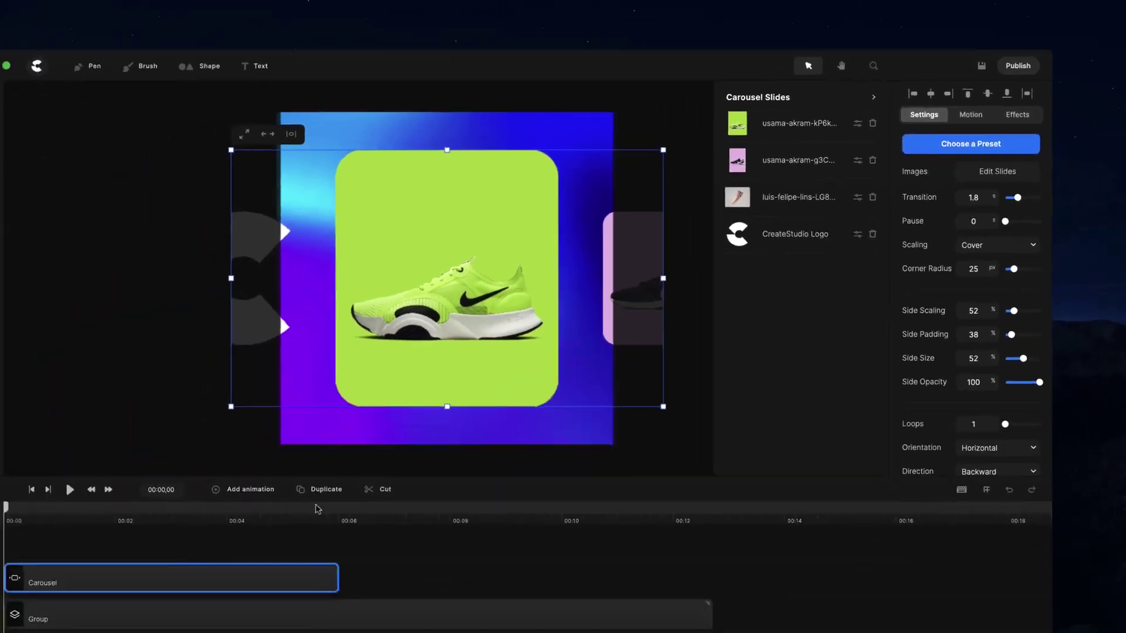
- Set the CreateStudio Logo slide's scaling to Contain with a padding of 51
click(146, 619)
drag(387, 466, 340, 464)
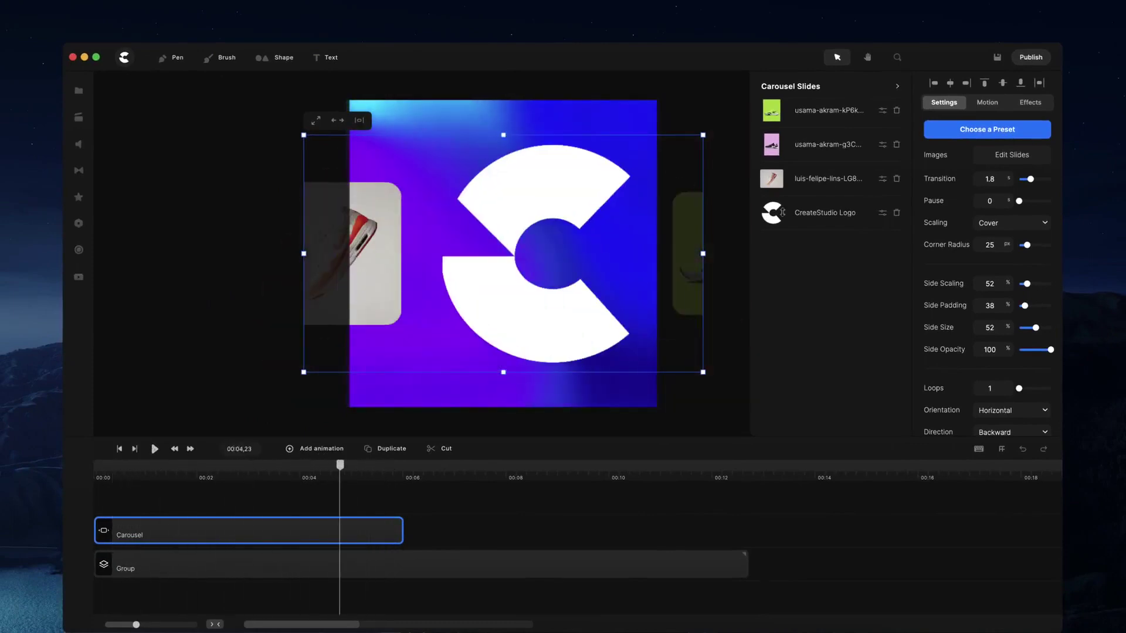
click(883, 214)
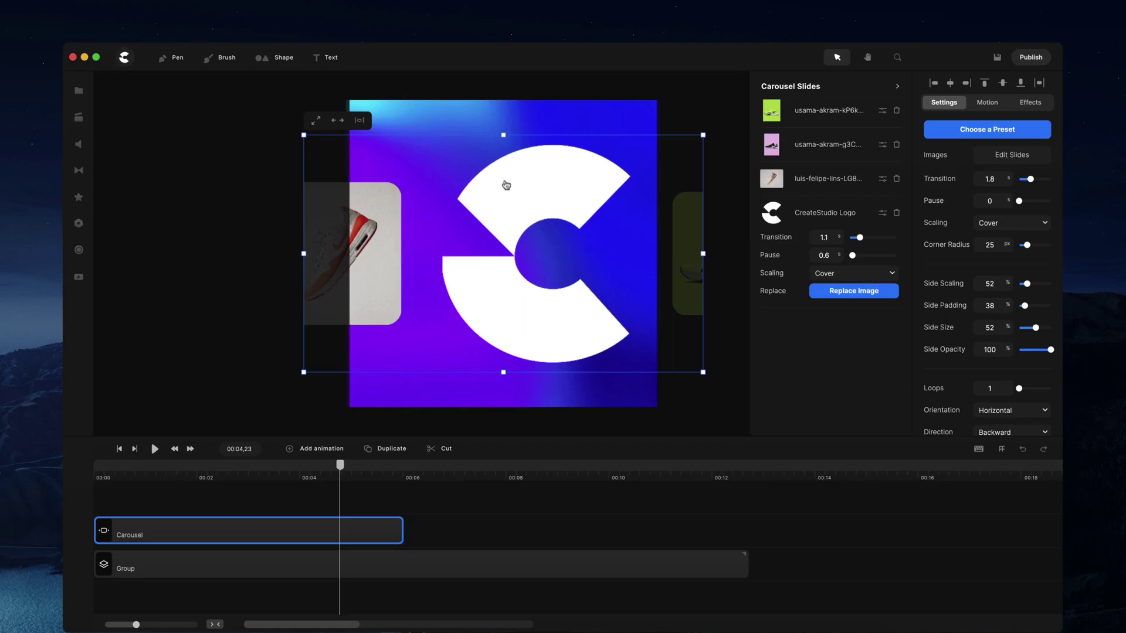
click(847, 277)
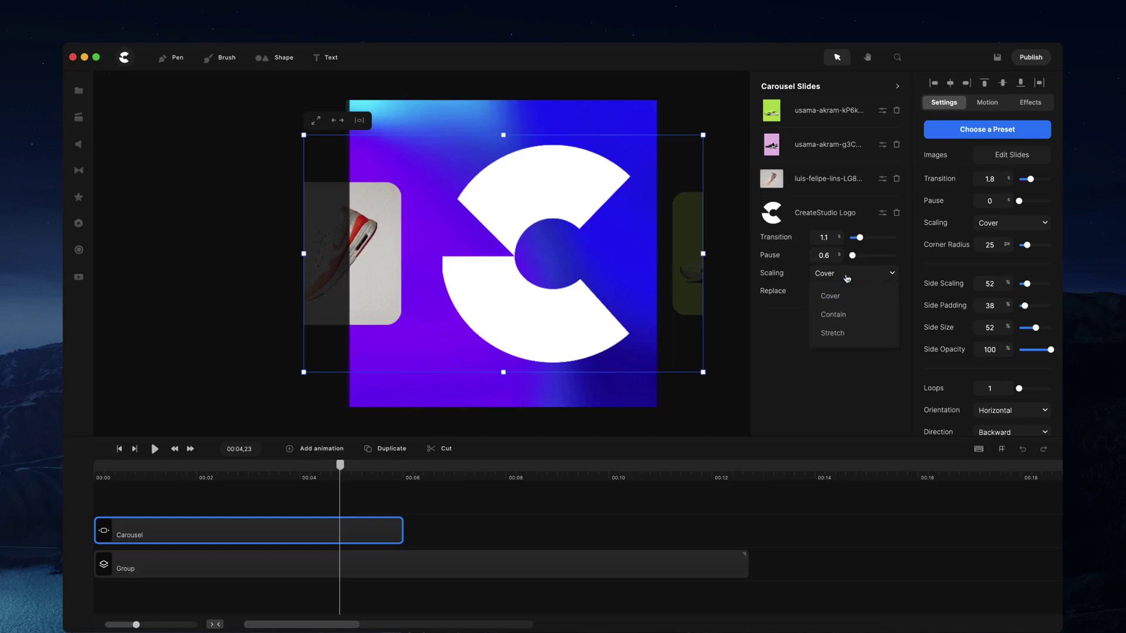
click(844, 314)
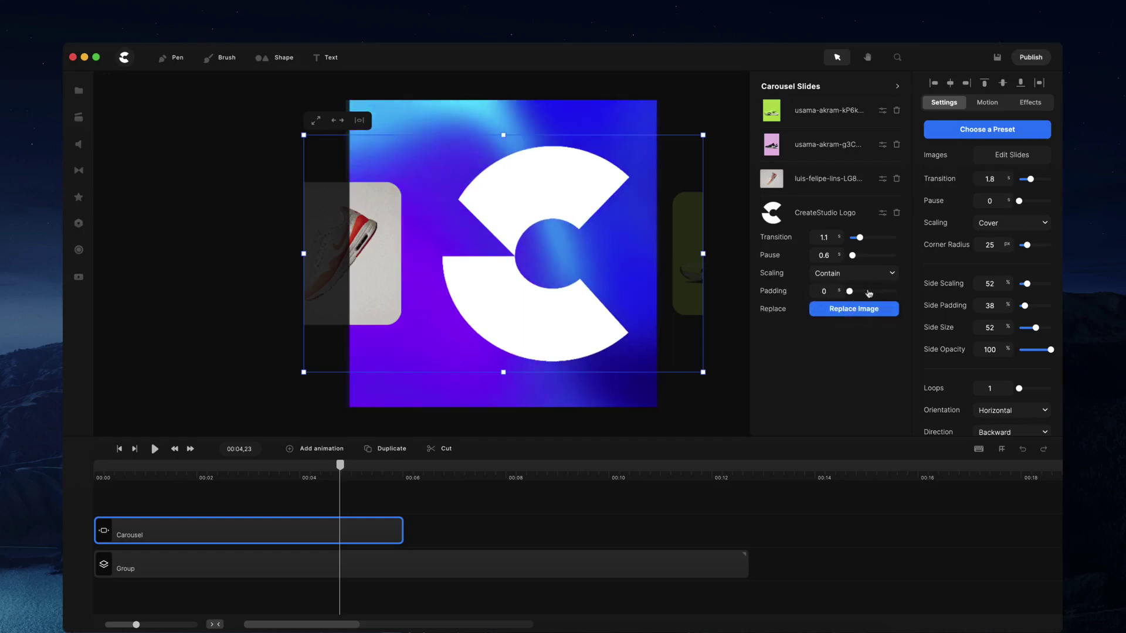
drag(849, 290, 873, 290)
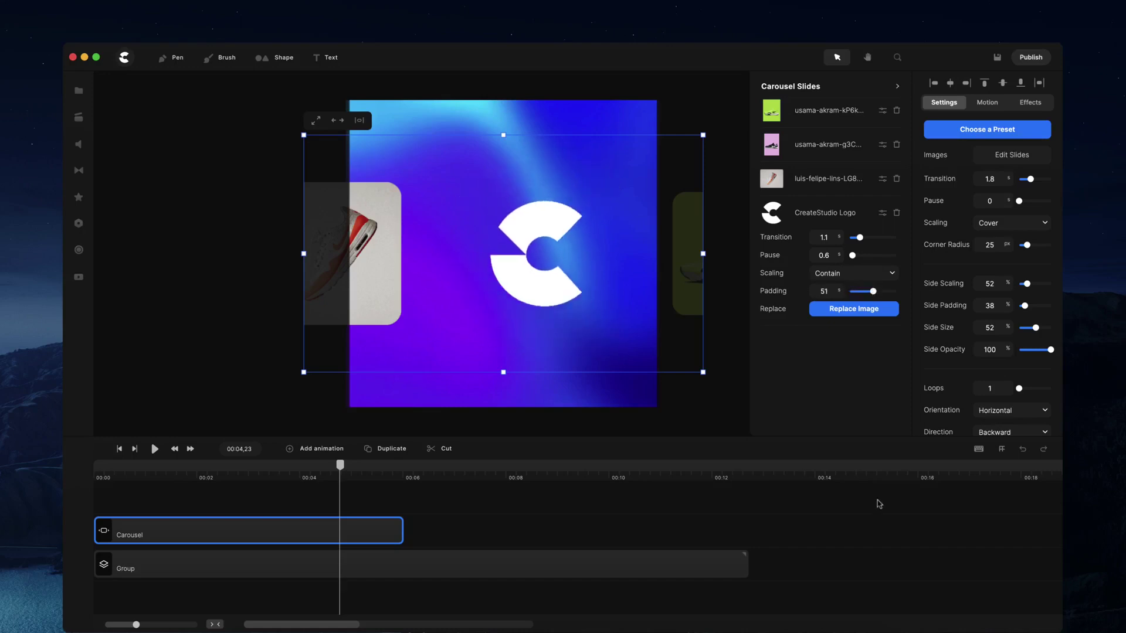
- Check the logo slide's timing on the timeline and set its own pause to 4 seconds
click(284, 467)
drag(284, 467, 364, 467)
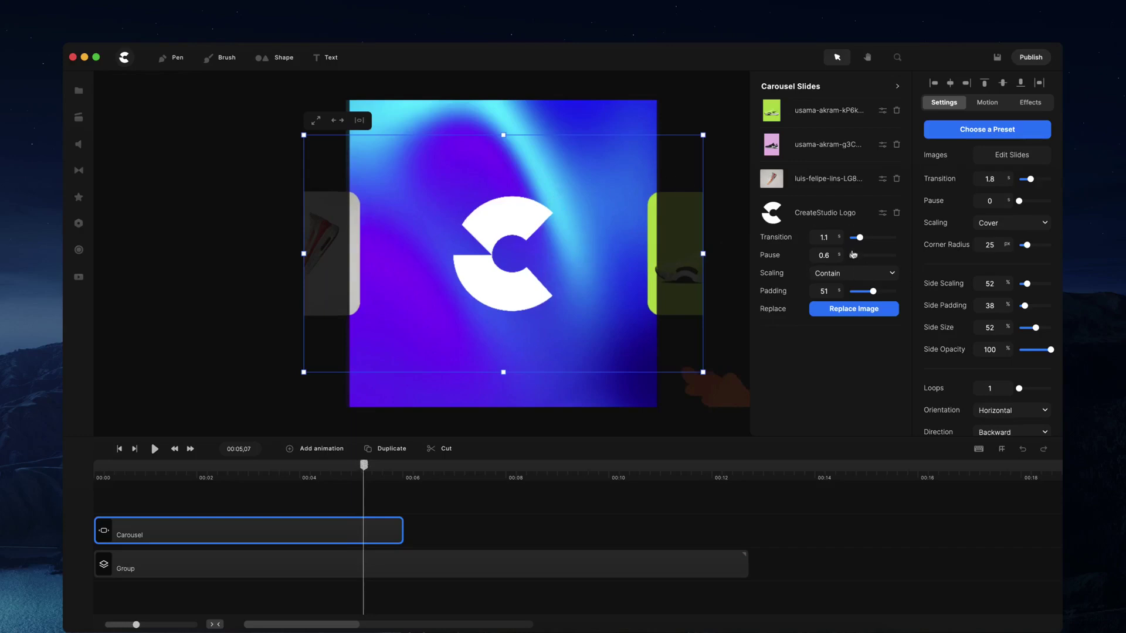
drag(365, 468, 375, 468)
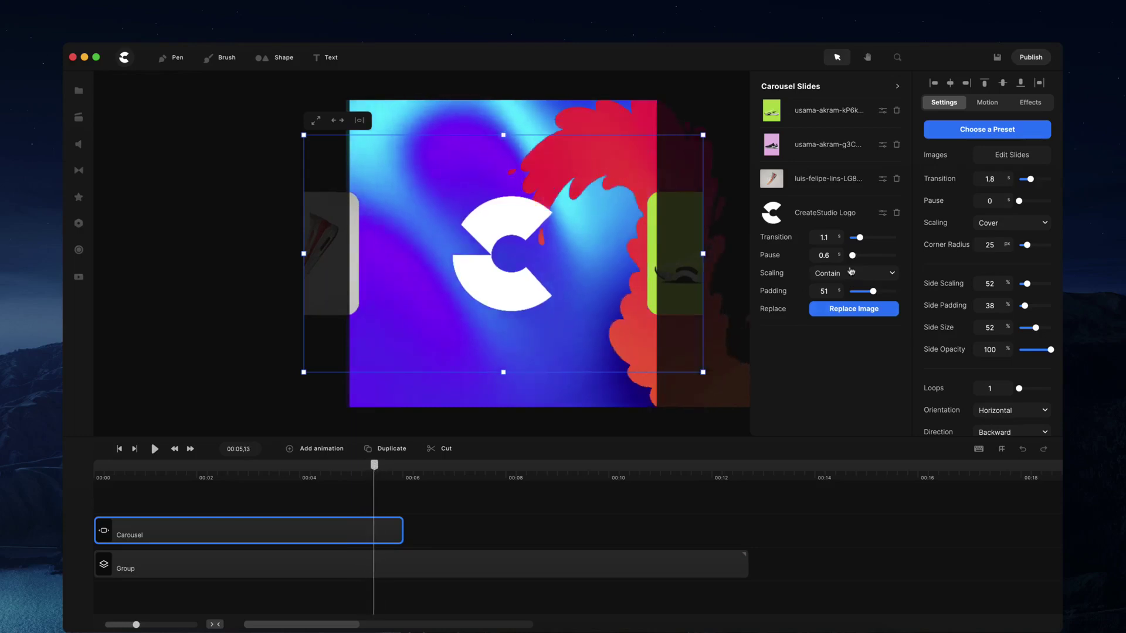
drag(851, 255, 868, 255)
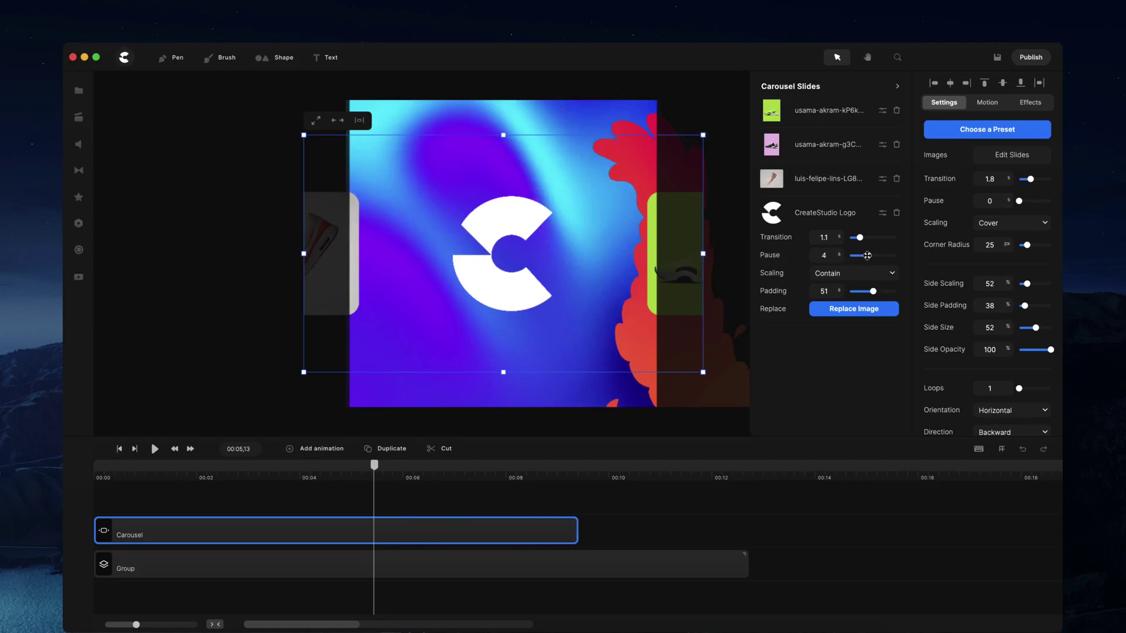
- Set the whole carousel's transition to 1 second and play it from the start
drag(375, 467, 145, 467)
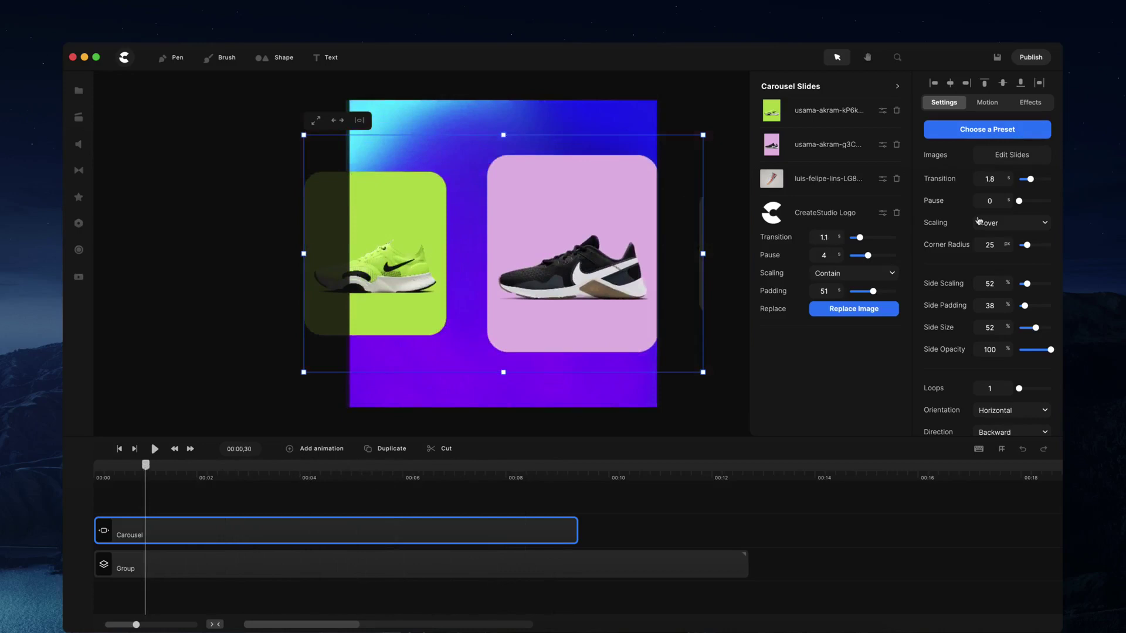
click(119, 449)
drag(1031, 180, 1026, 179)
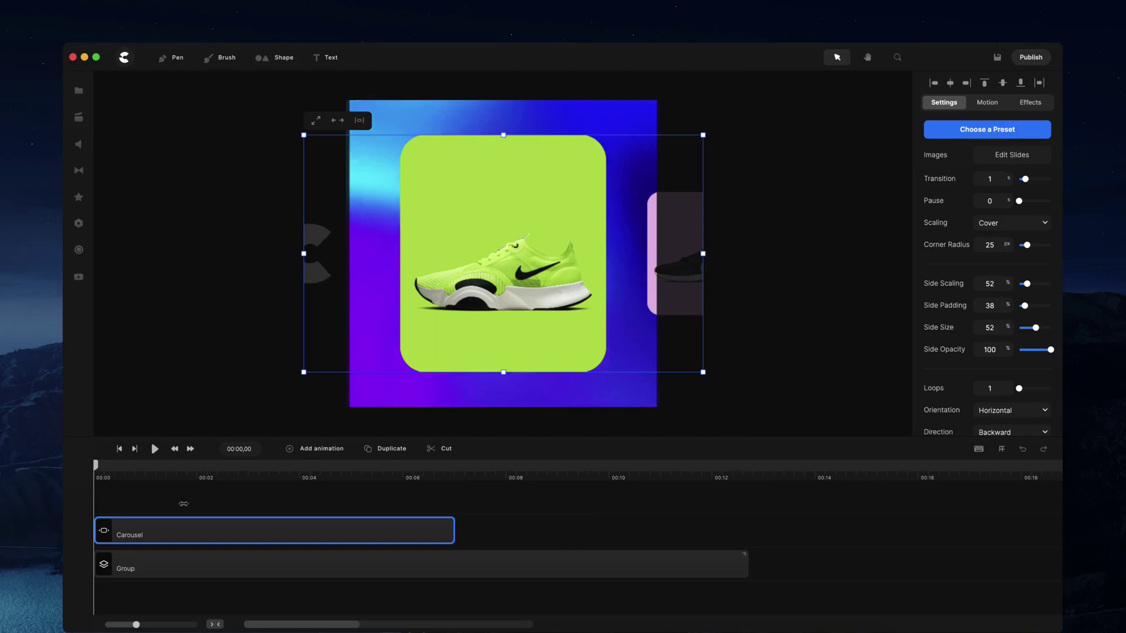
click(154, 450)
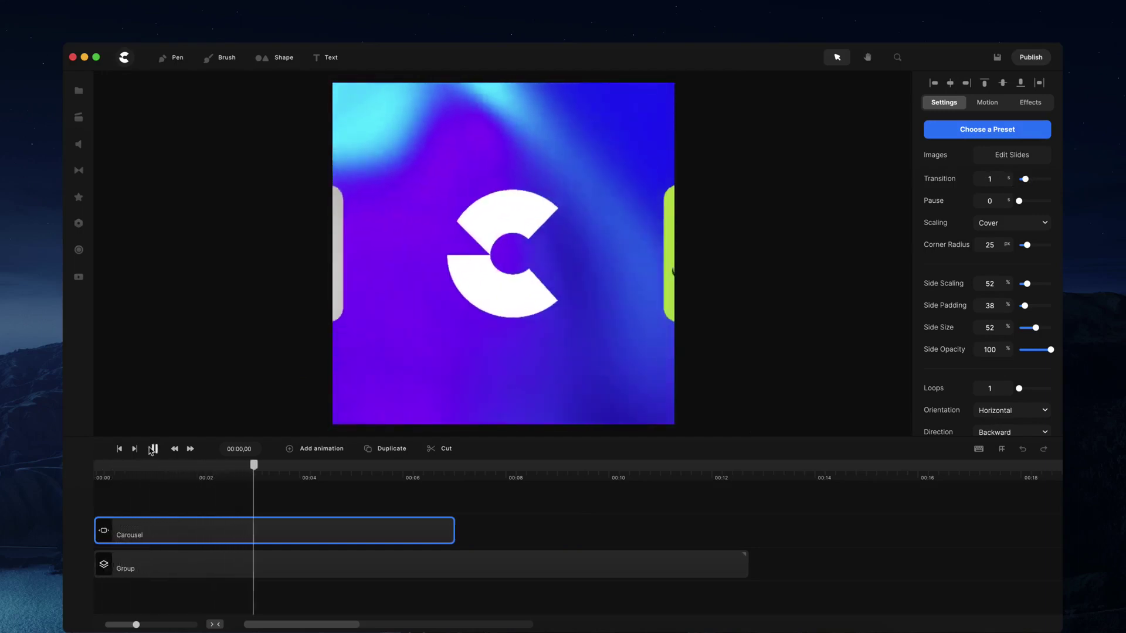
click(153, 449)
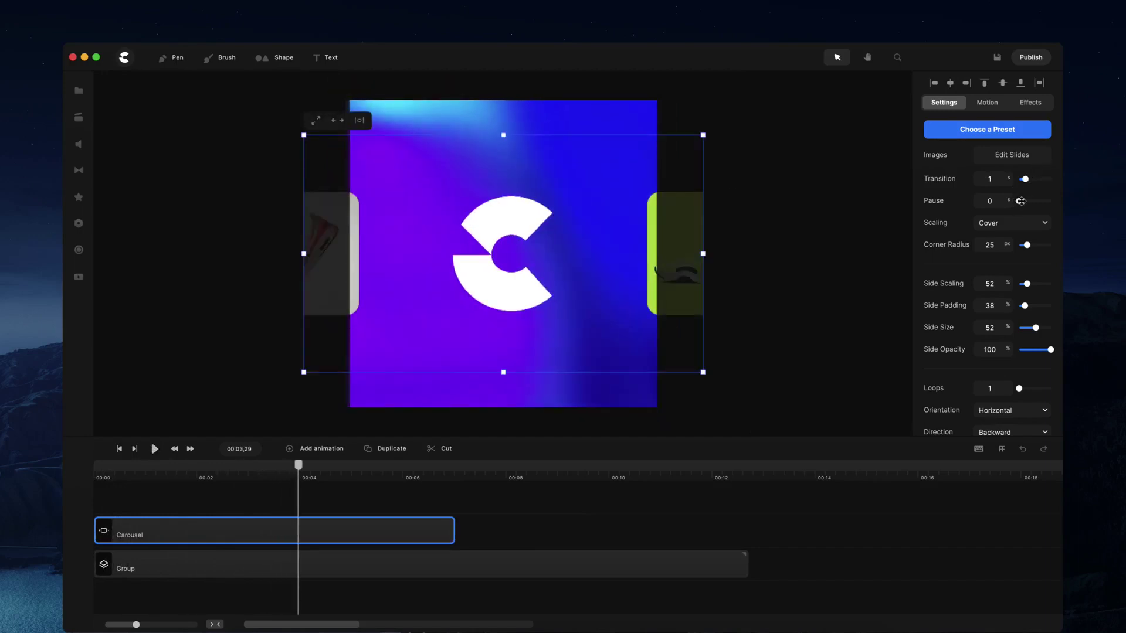
- Set the whole carousel's pause to 1.9 seconds and play it from the start
drag(1021, 201, 1026, 202)
click(119, 449)
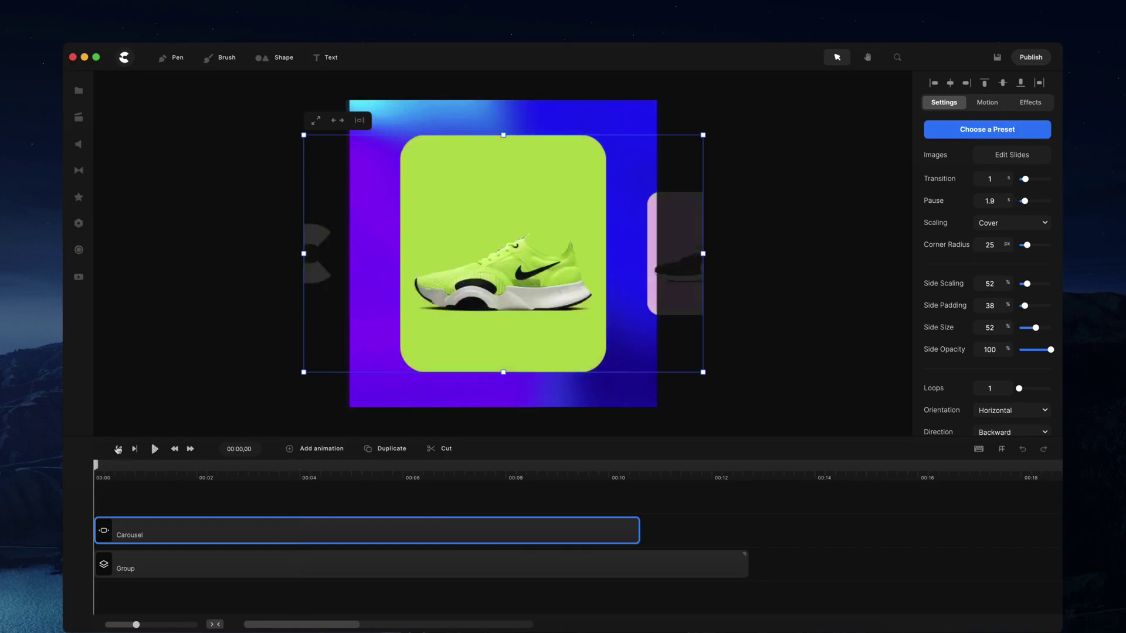
key(space)
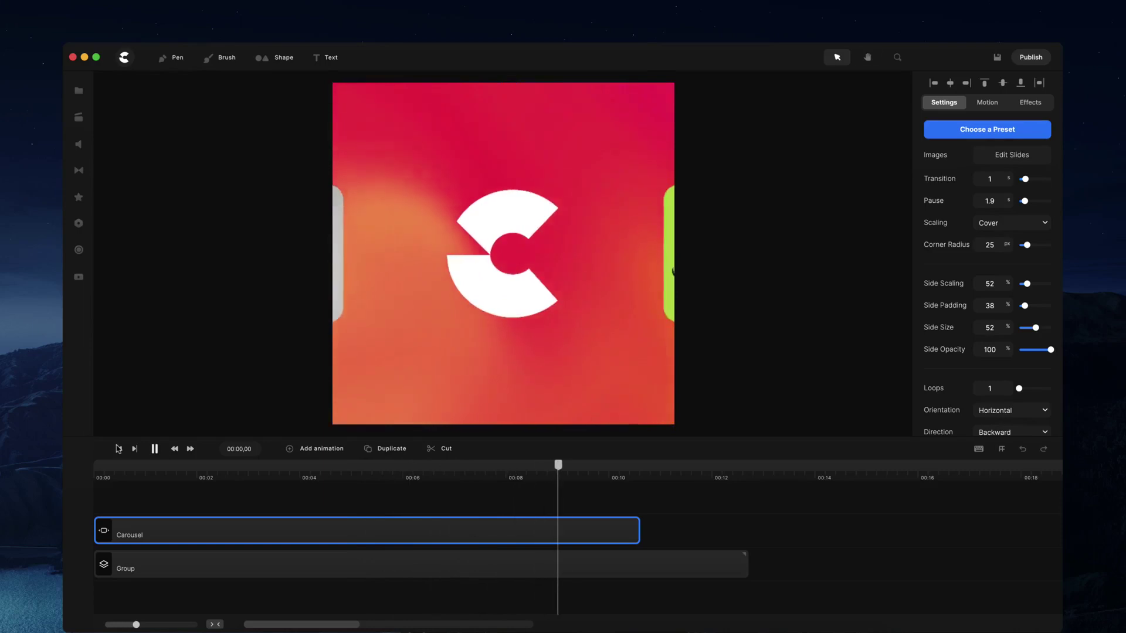
key(space)
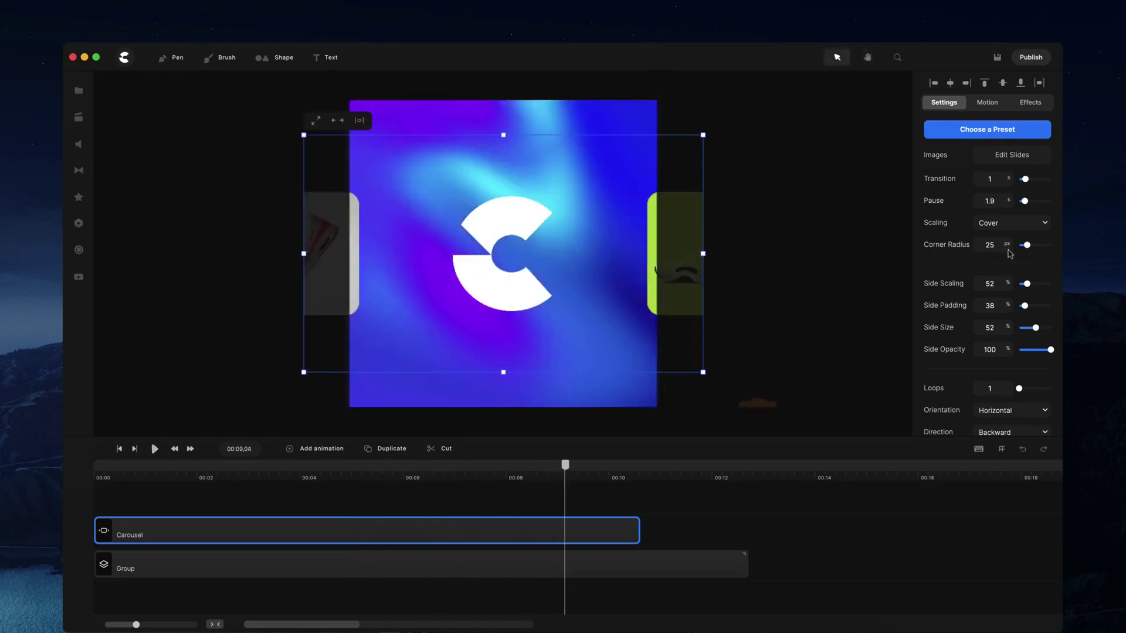
- Set the carousel's corner radius to 100 px and shrink its height and width so the slides form circles
click(382, 473)
mouse_move(1029, 245)
mouse_down()
mouse_move(1049, 247)
mouse_move(1029, 246)
mouse_move(1038, 243)
mouse_up()
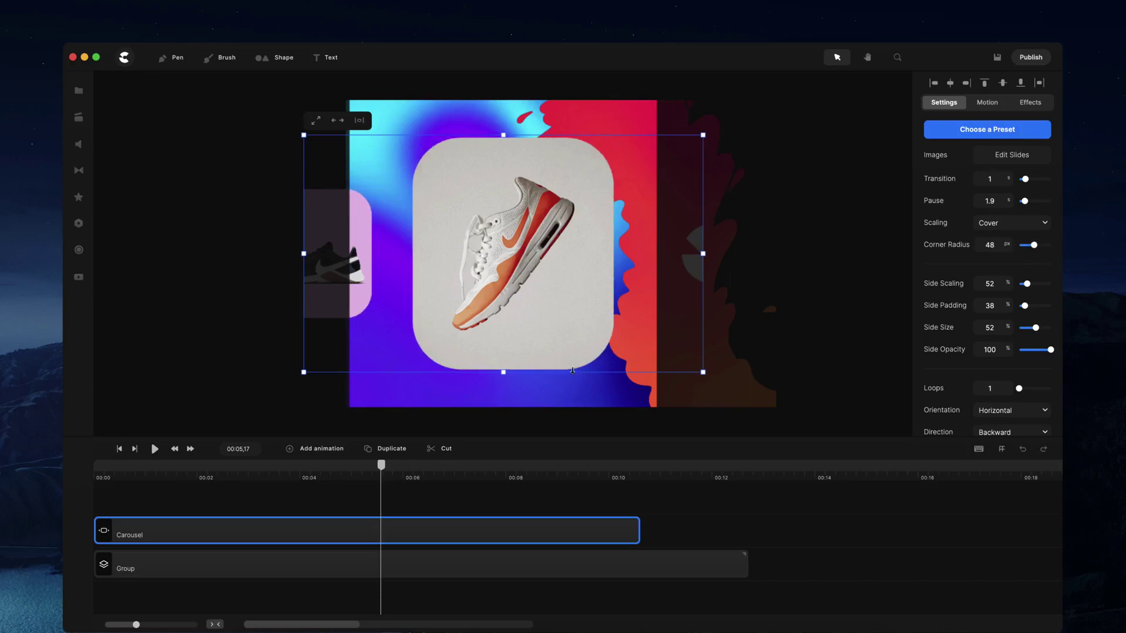
drag(507, 375, 503, 337)
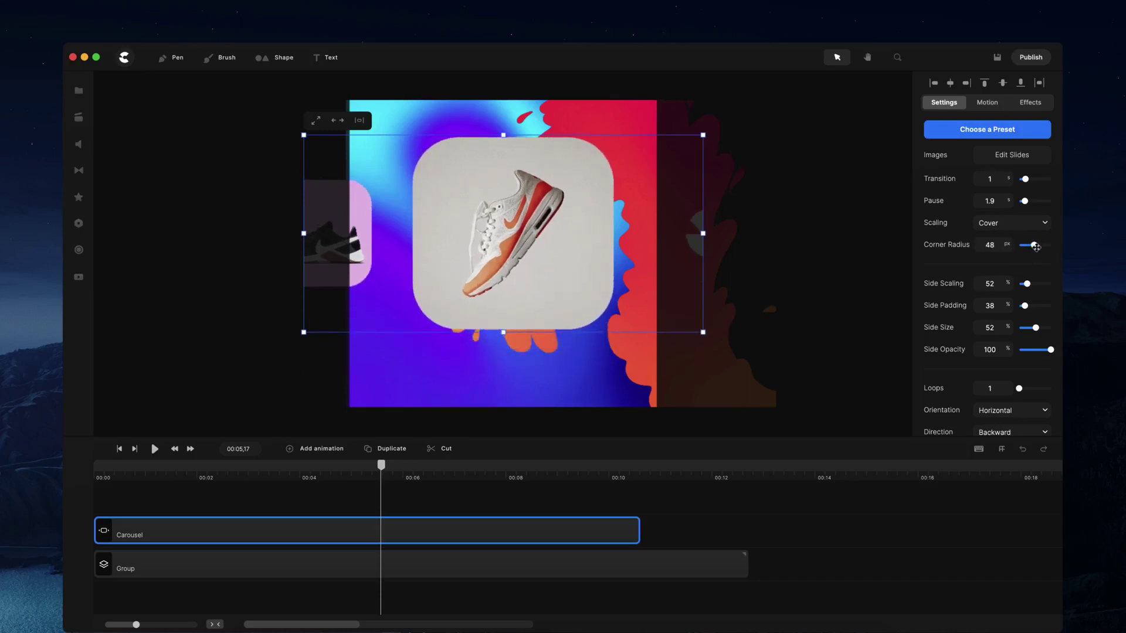
drag(1036, 247, 1062, 242)
drag(703, 233, 688, 233)
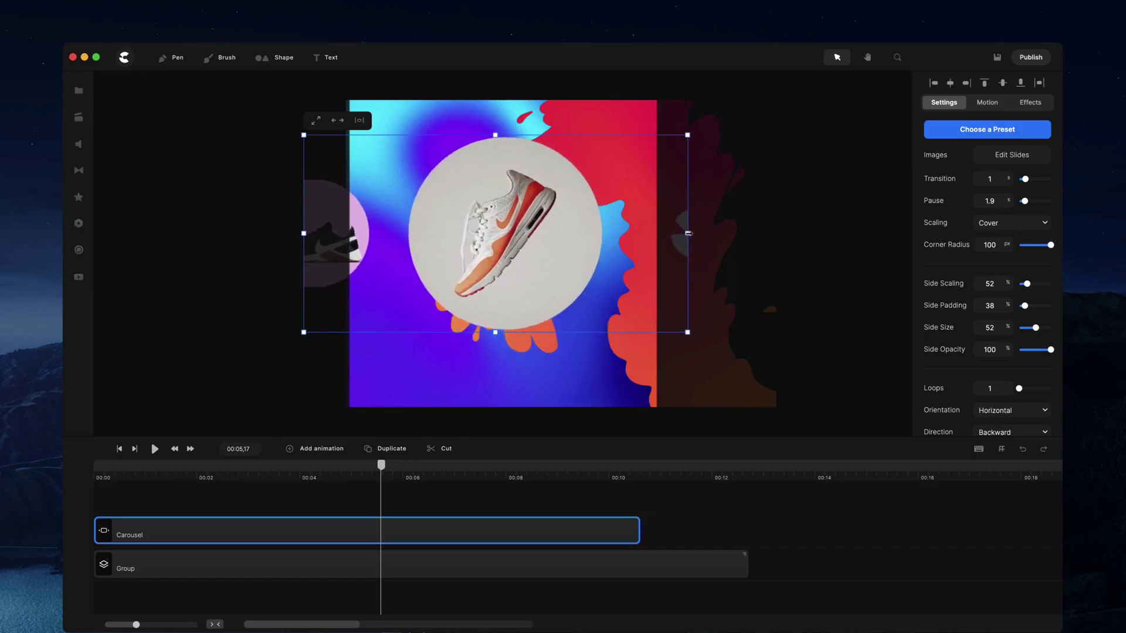
- Set the carousel's corner radius to 32 px, stretch the slides taller and reposition the carousel on the canvas
drag(1007, 246, 852, 251)
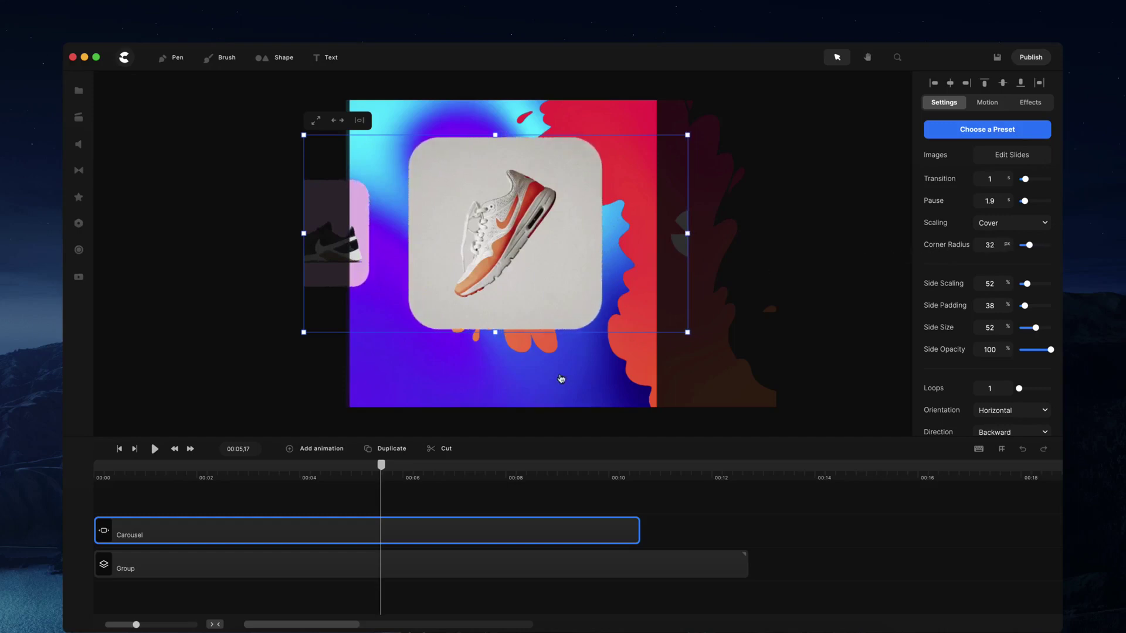
drag(495, 332, 495, 360)
drag(507, 322, 511, 328)
drag(506, 328, 505, 328)
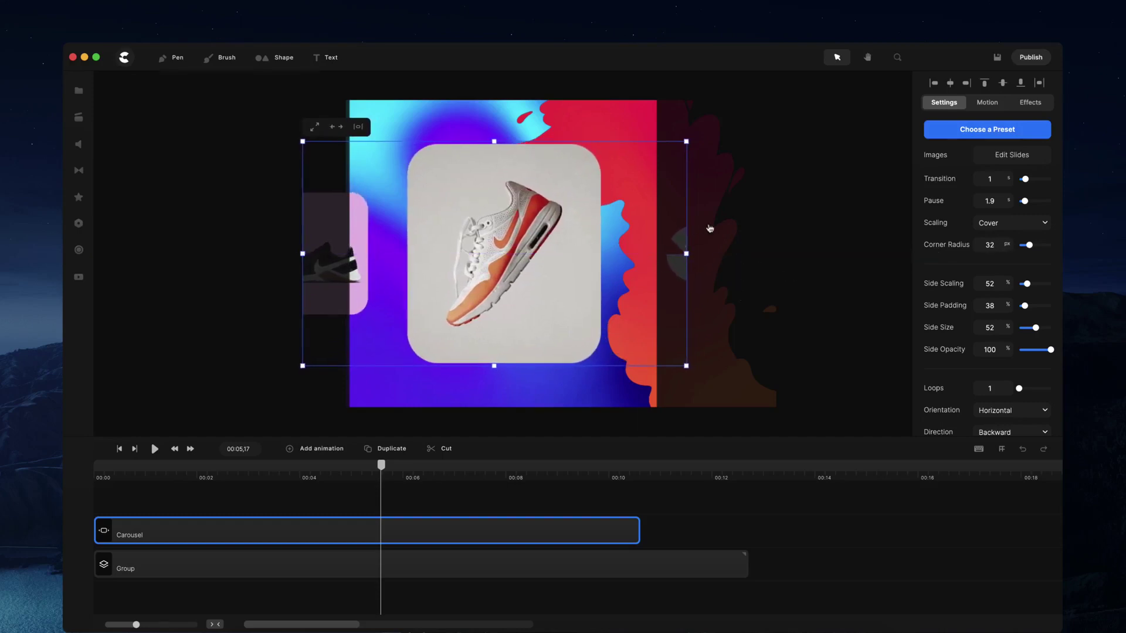
- Return the playhead to the start, then set the carousel's side scaling to 99% and side opacity to 0%
drag(380, 470, 65, 461)
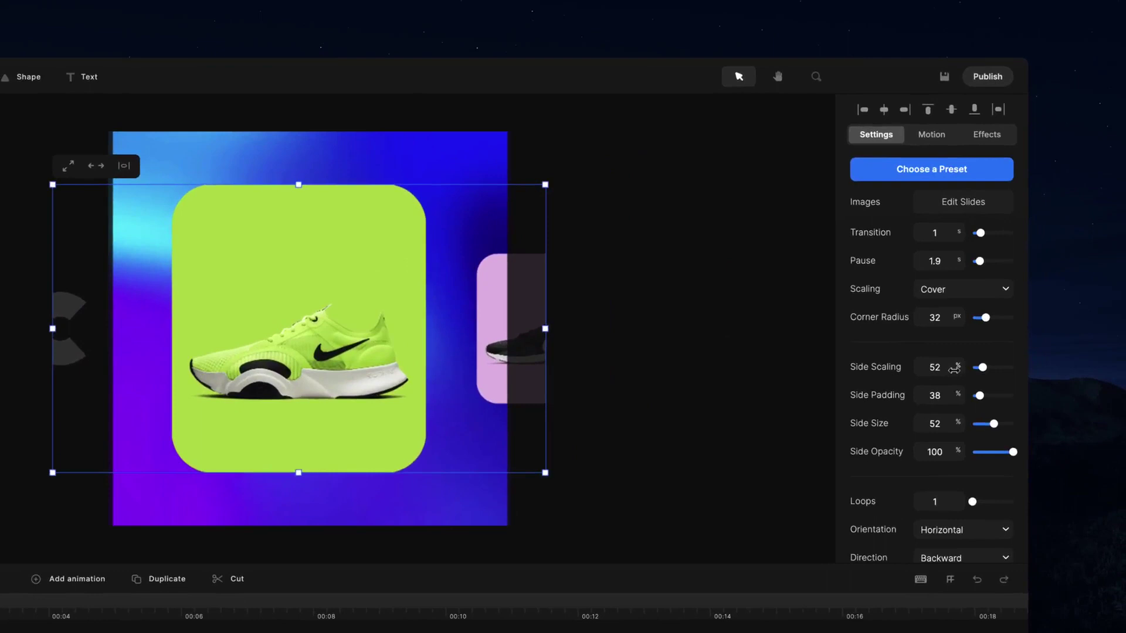
drag(954, 368, 1024, 359)
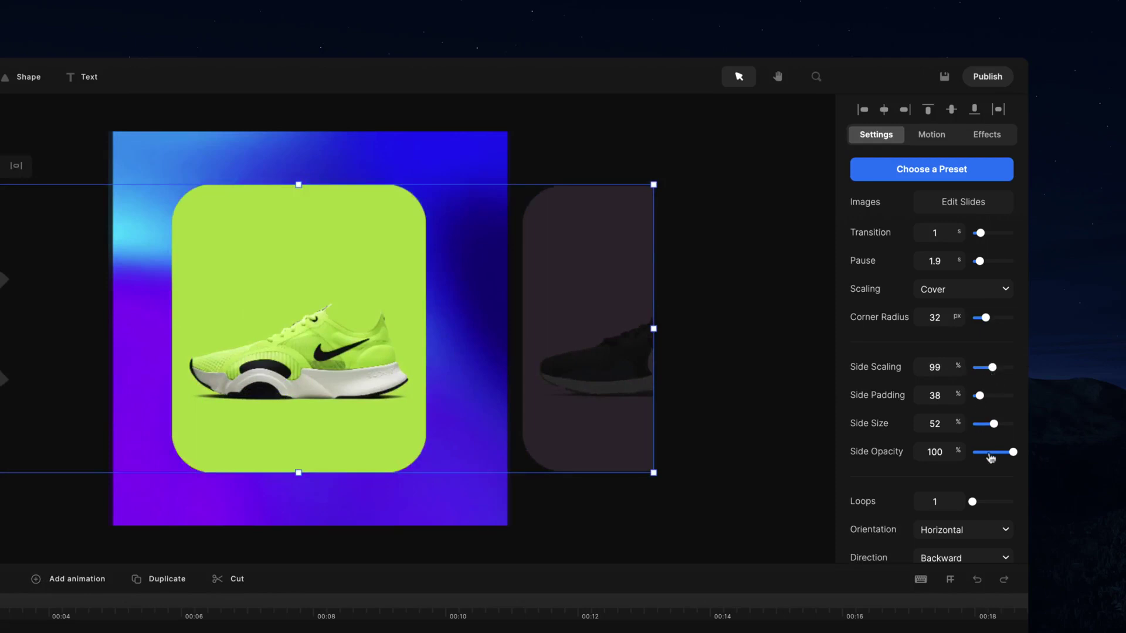
drag(1011, 455, 933, 446)
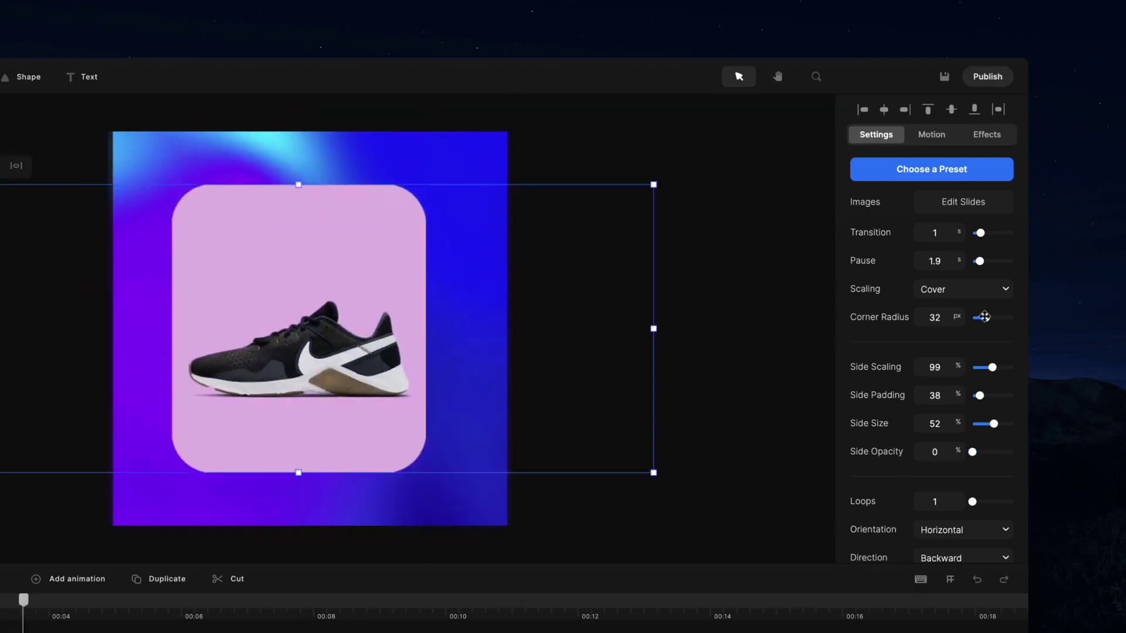
- Set the carousel's side scaling to 55% and its side padding to 33%
scroll(951, 368, down, 2)
scroll(951, 369, down, 20)
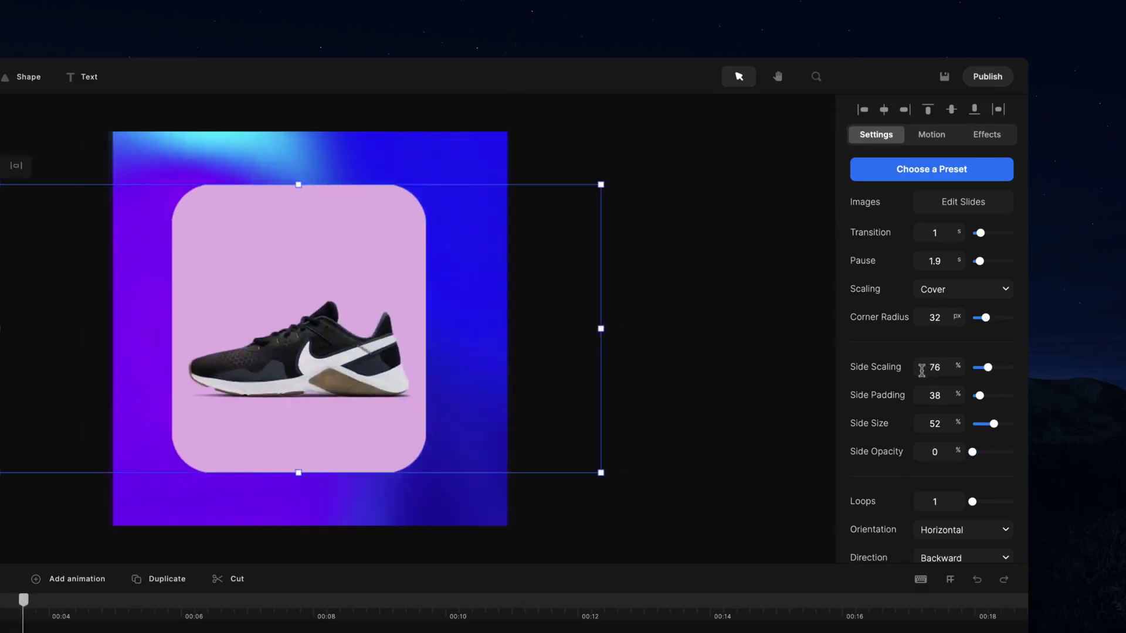
scroll(958, 397, down, 20)
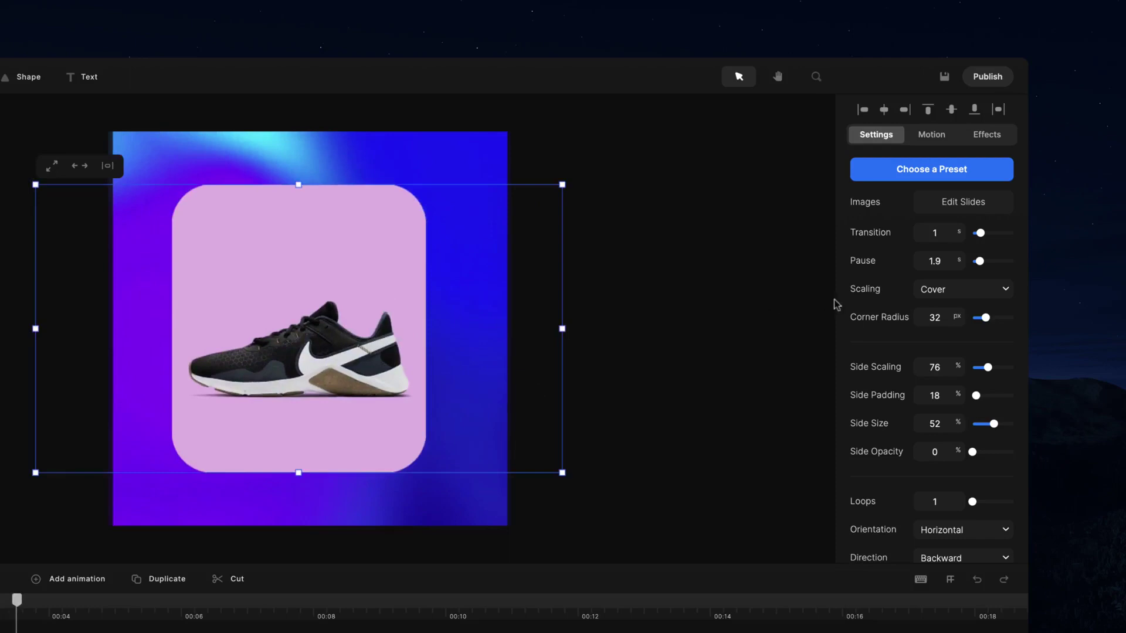
drag(962, 373, 969, 398)
scroll(959, 454, down, 3)
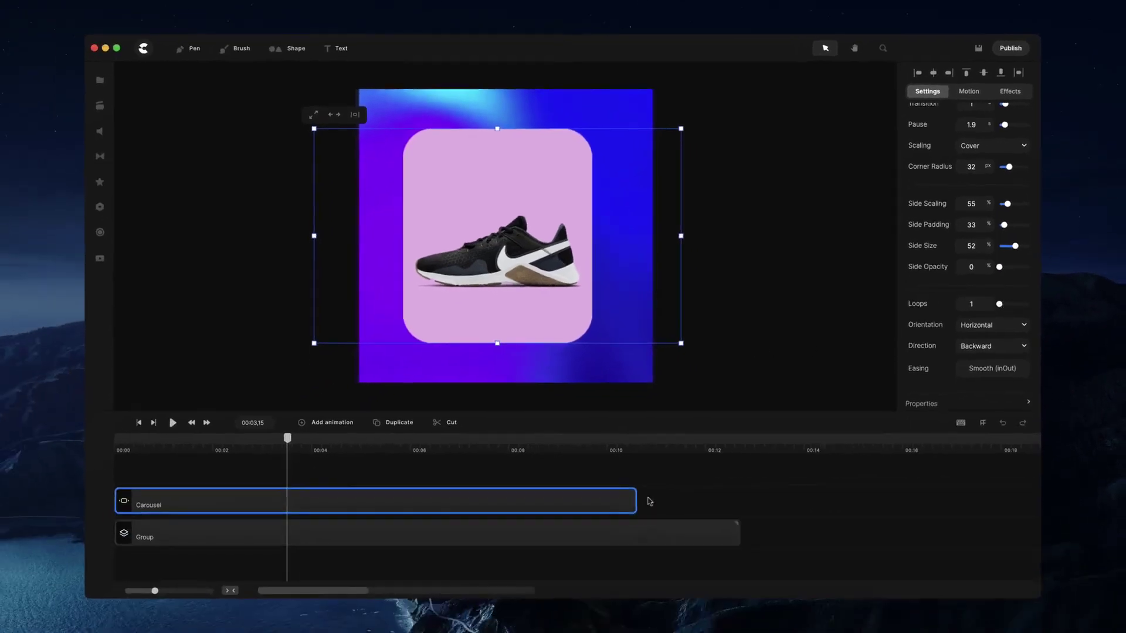
- Preview the carousel's final slides, set its loops to 3 and return the playhead to the start
drag(536, 446, 566, 437)
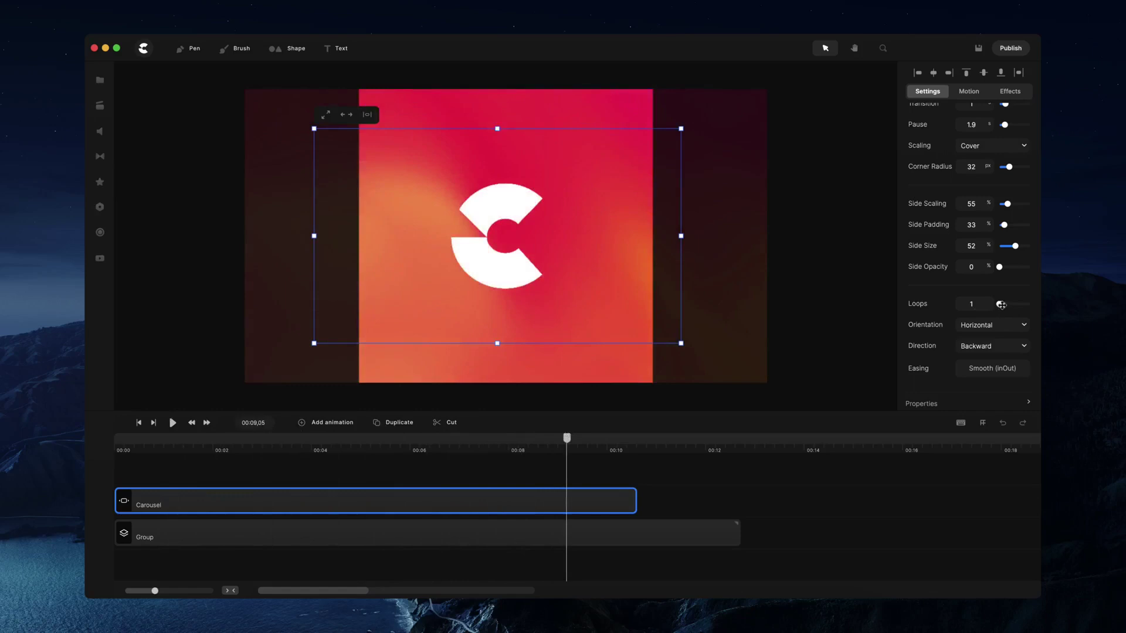
drag(1002, 305, 1006, 305)
drag(596, 447, 86, 449)
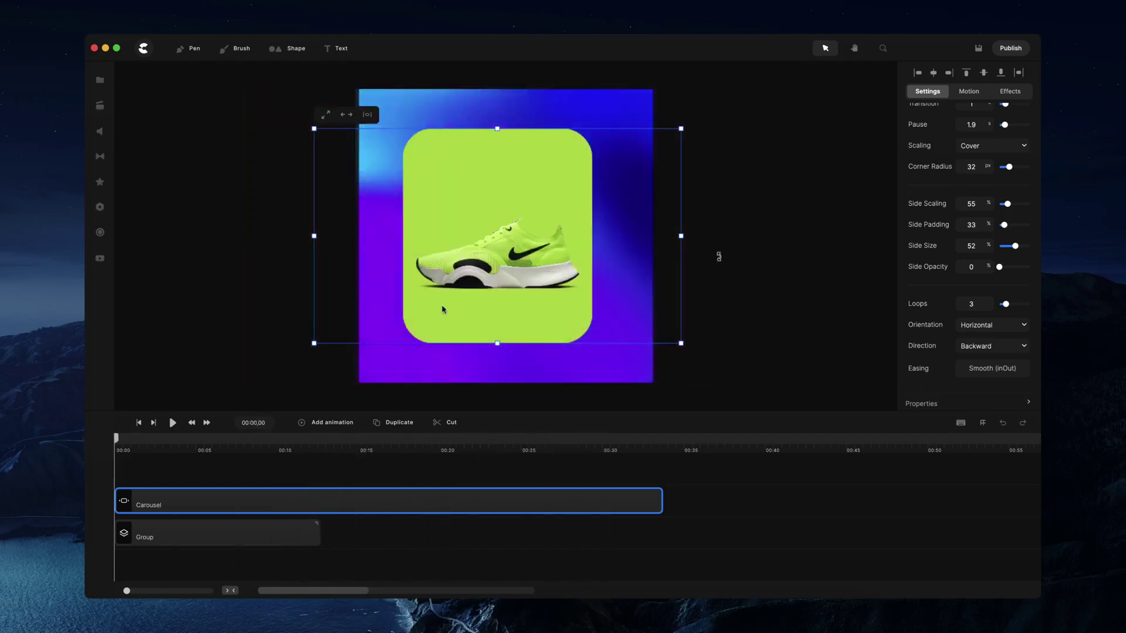
- Set the carousel's orientation to Vertical and preview the first slide change from the start
click(980, 332)
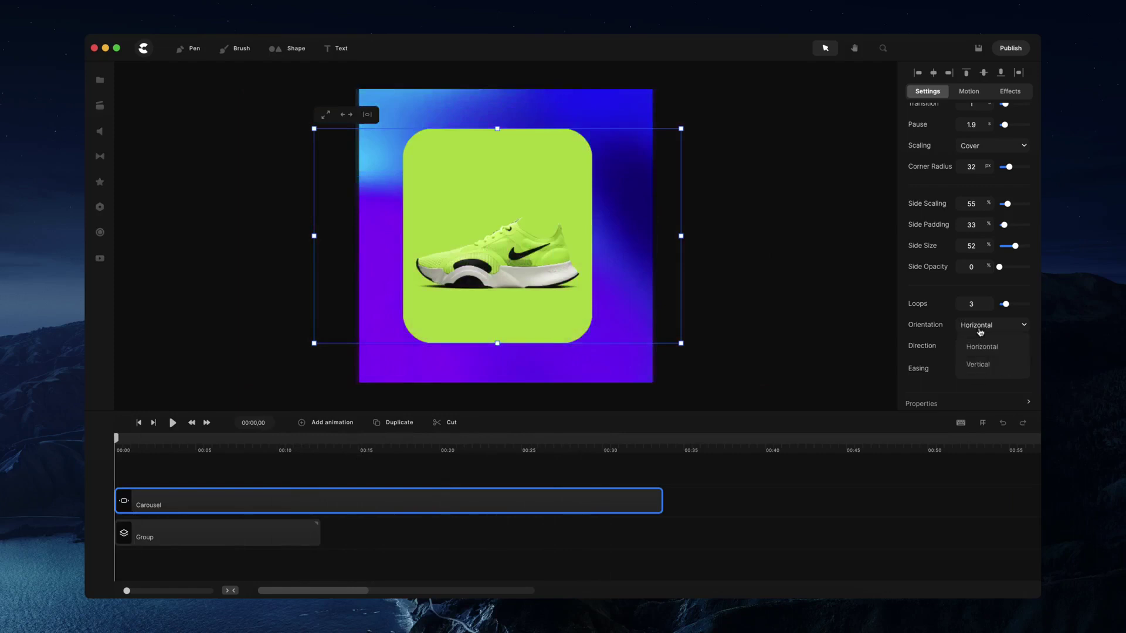
click(986, 365)
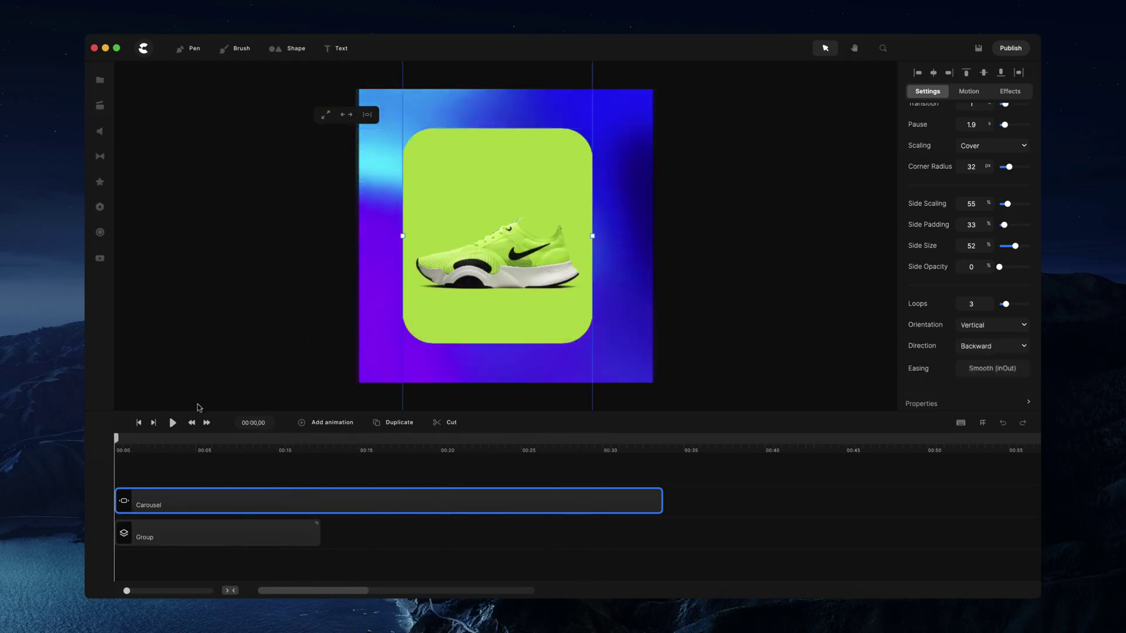
click(173, 423)
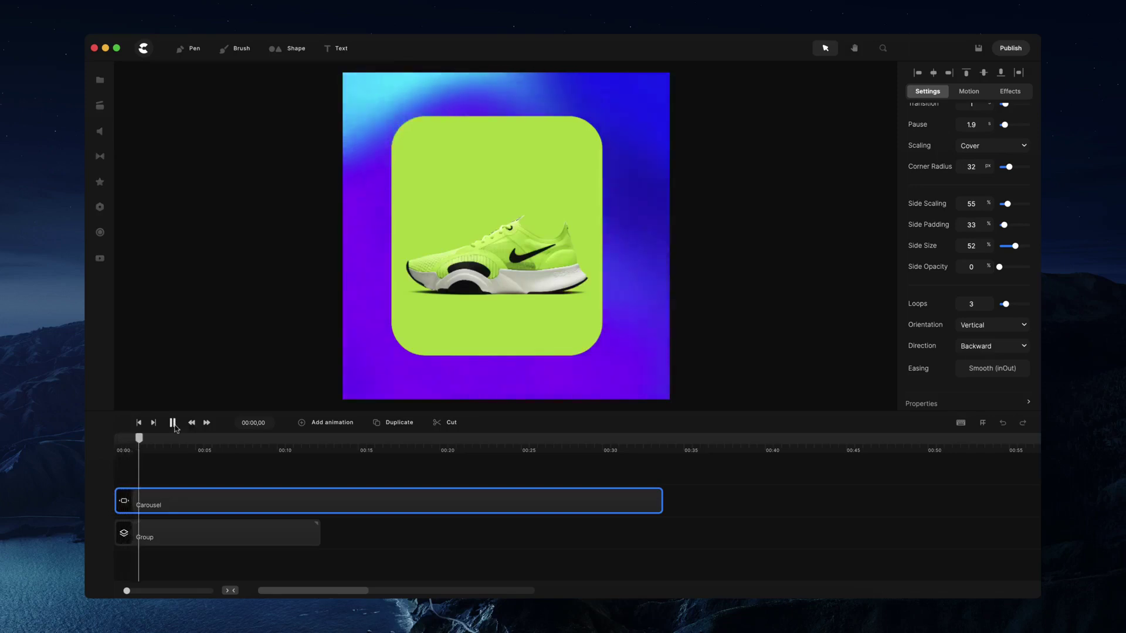
click(172, 423)
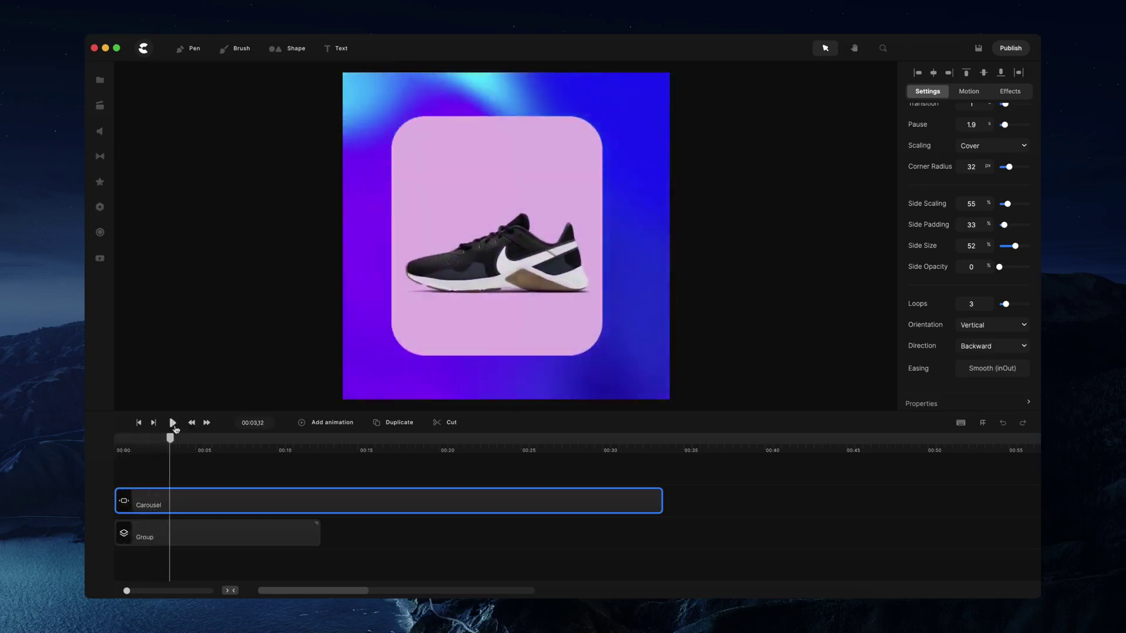
- Set the carousel's direction to Forward and play it from the start
click(994, 347)
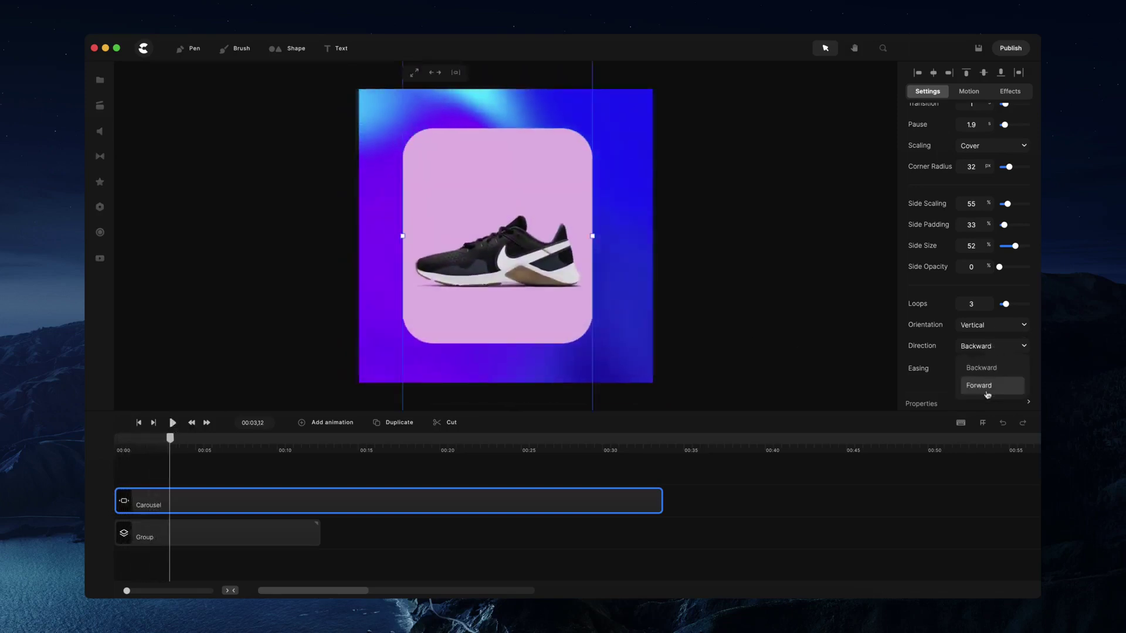
click(990, 392)
click(137, 423)
click(173, 422)
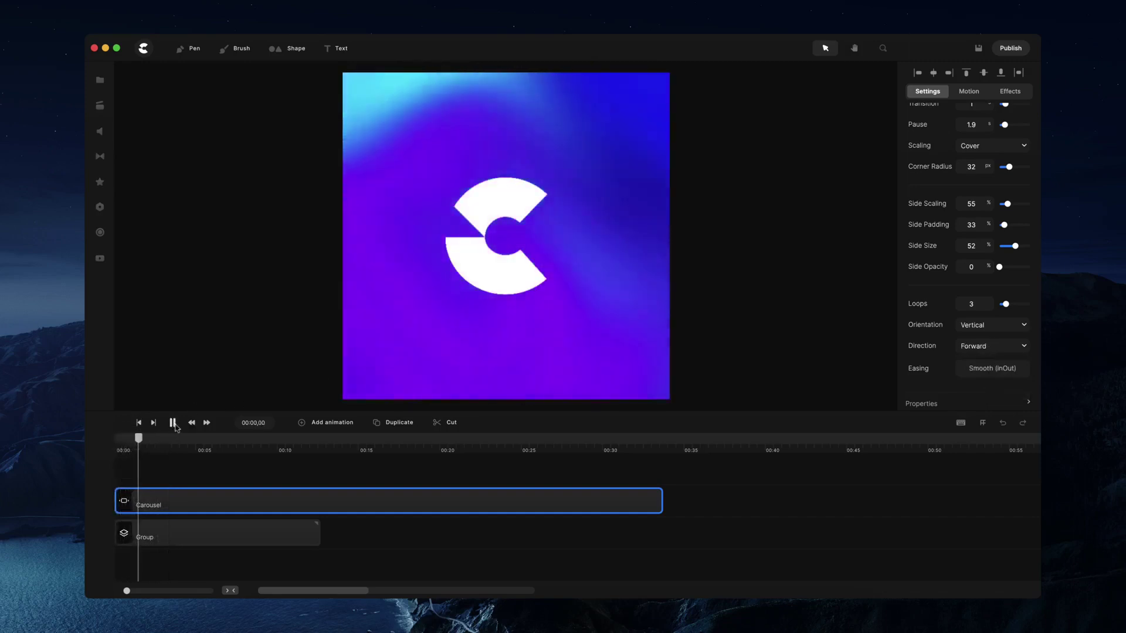
click(172, 423)
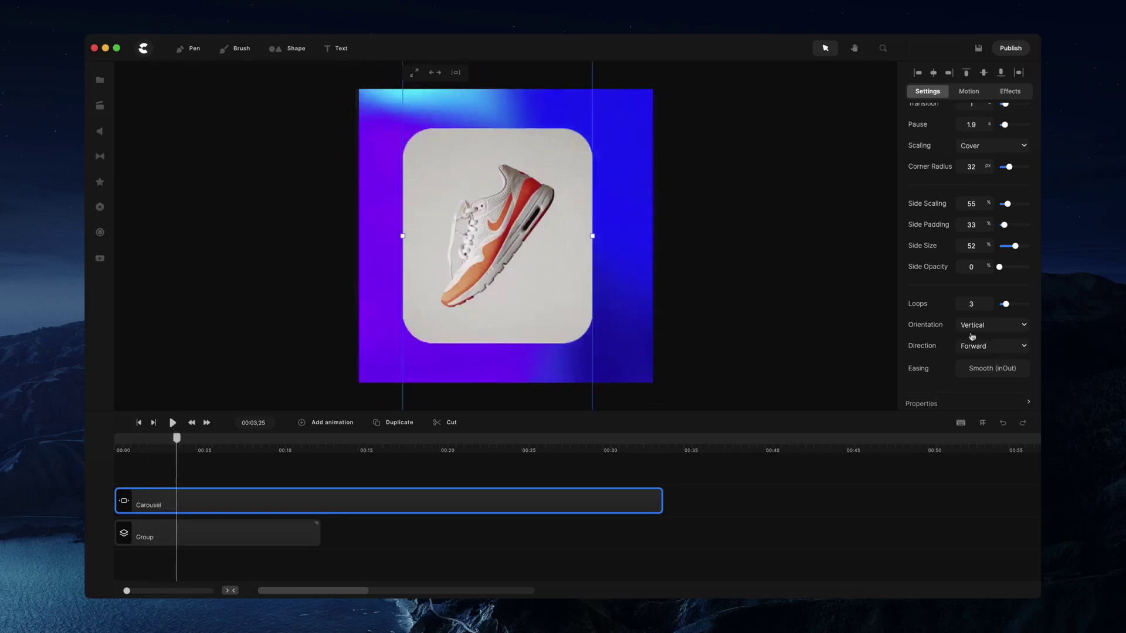
- Scrub through the carousel's slide changes and set its In & Out easing to Linear
click(992, 369)
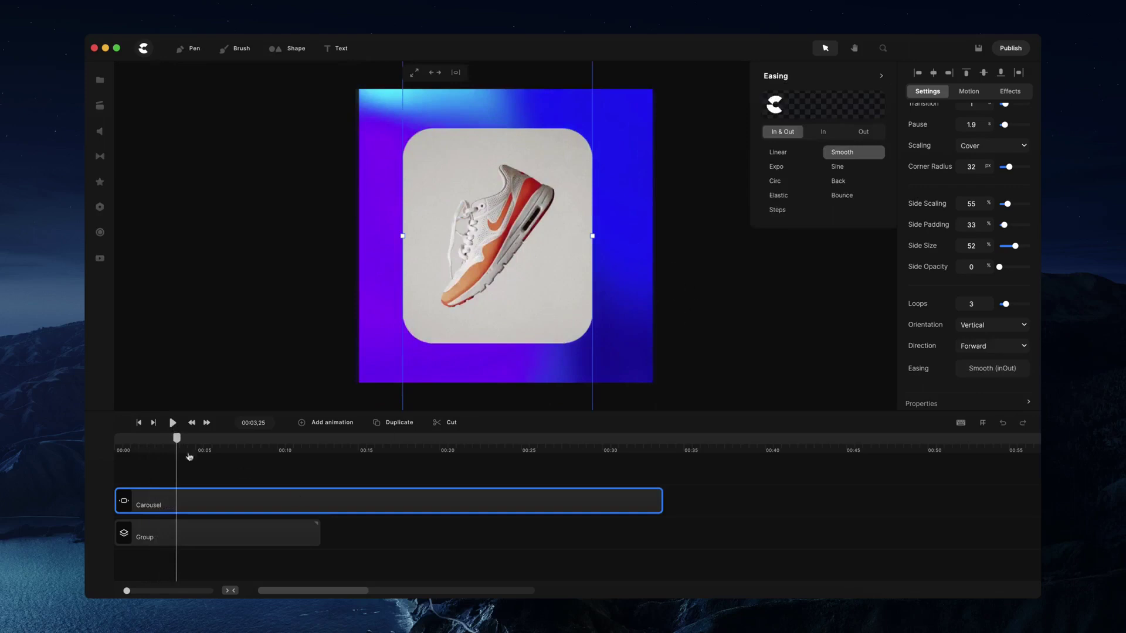
drag(181, 449, 241, 452)
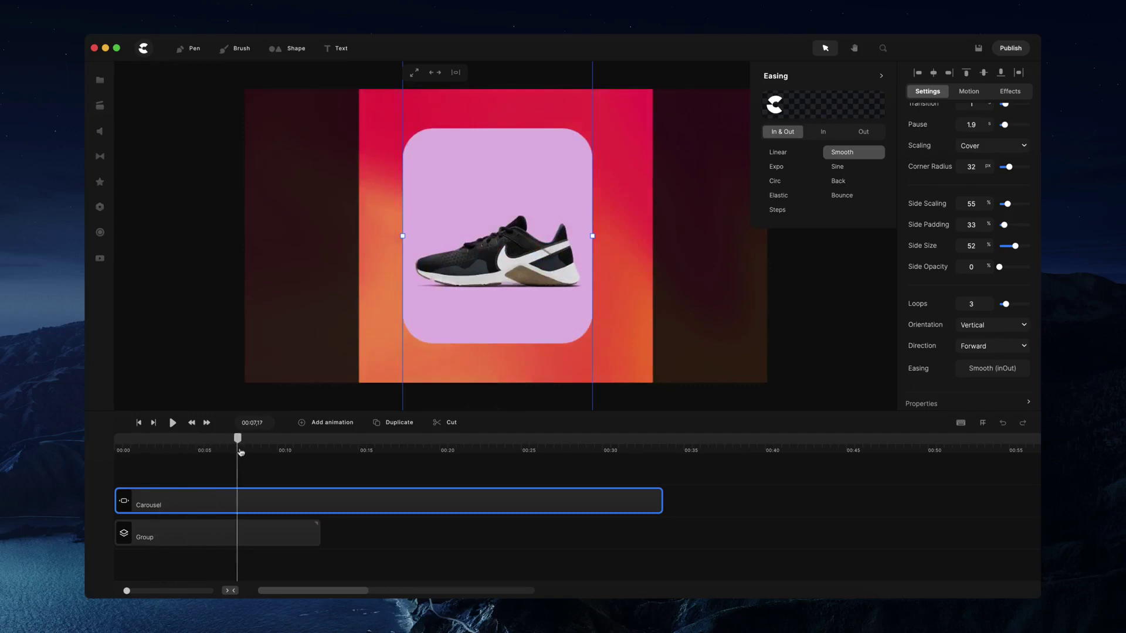
click(782, 154)
- Set the carousel's pause to 0 seconds and play the continuous motion from the start
scroll(972, 271, up, 3)
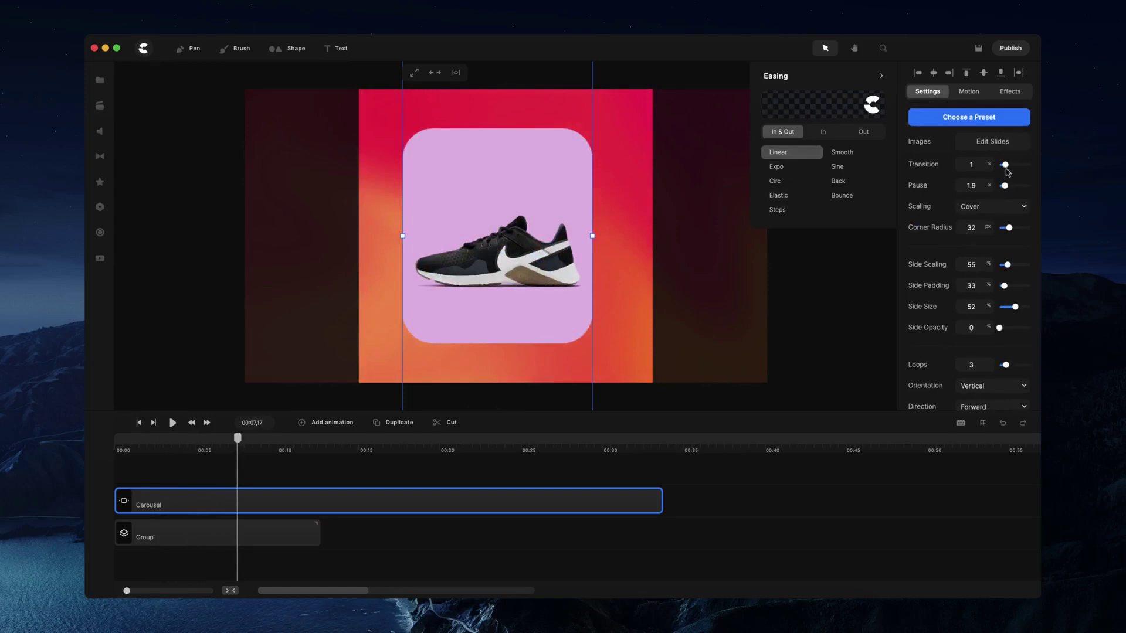
drag(932, 189, 943, 189)
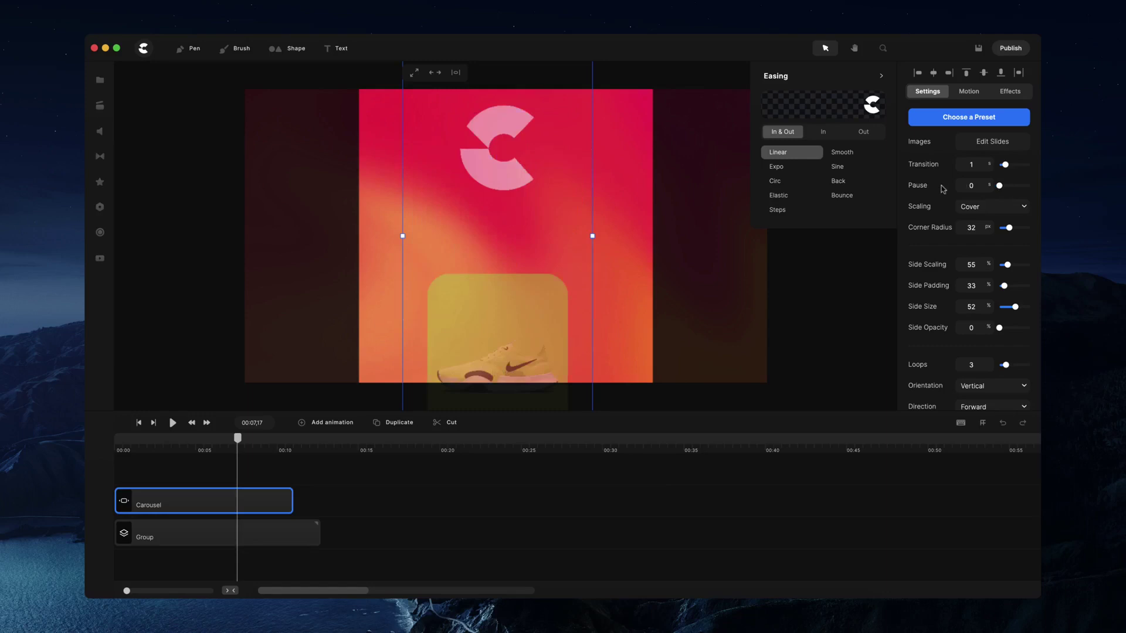
click(138, 423)
click(171, 423)
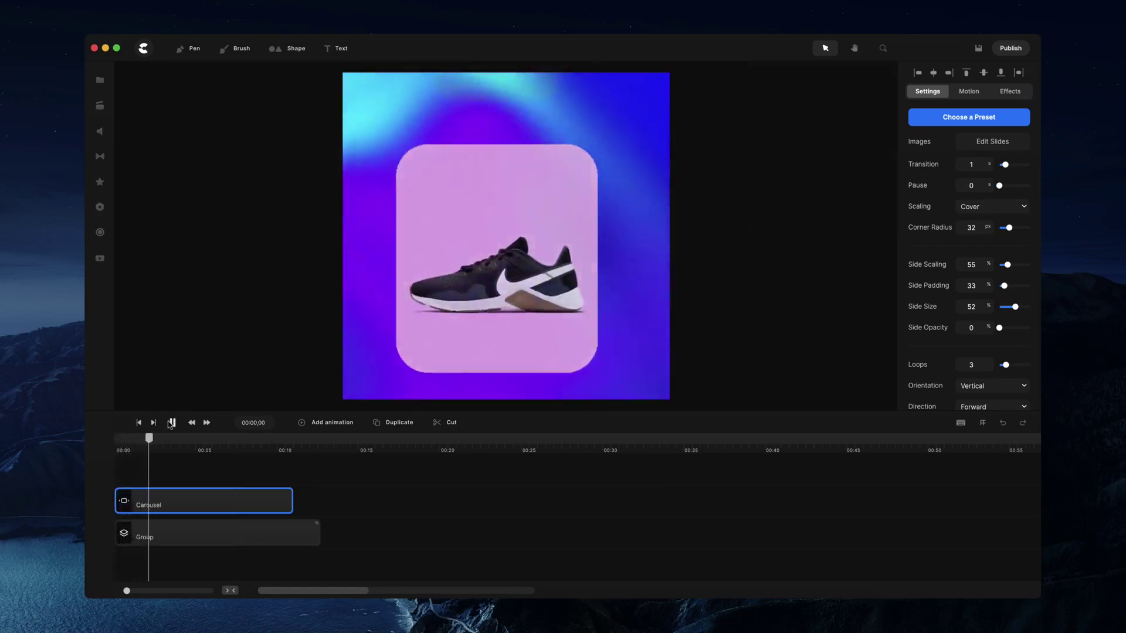
click(171, 422)
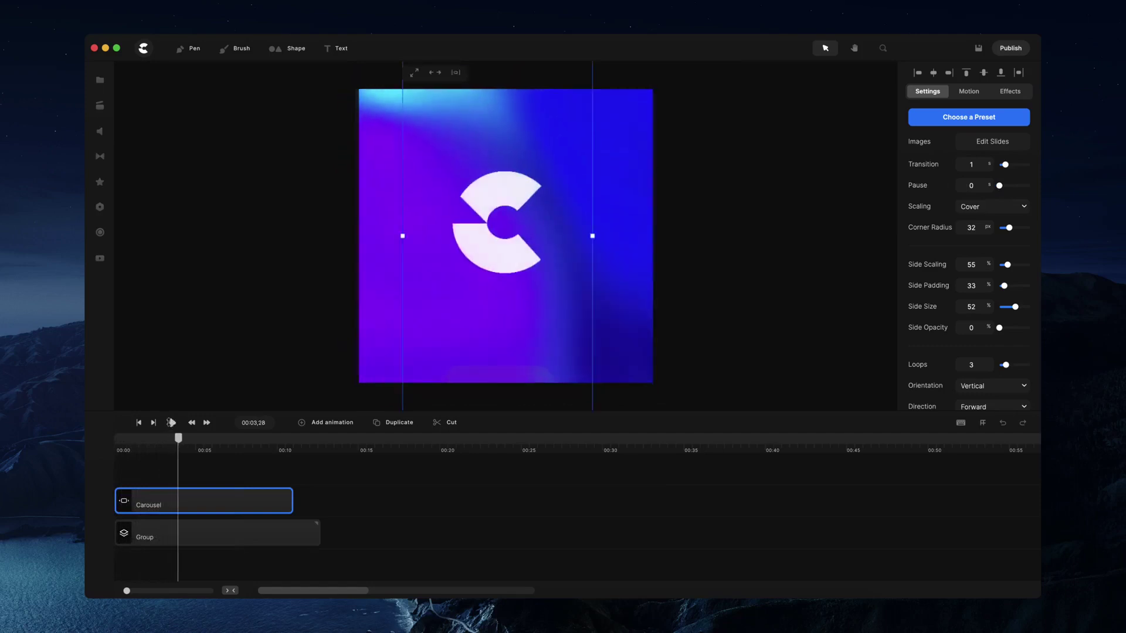
- Open the carousel's easing options and review the available In & Out presets
scroll(940, 258, down, 4)
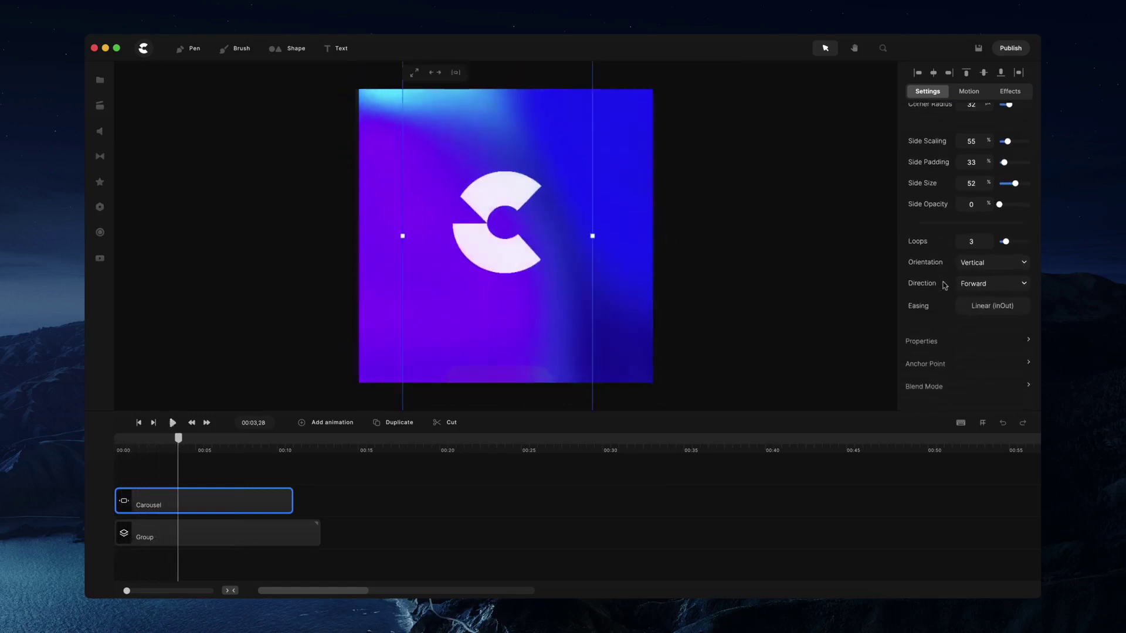
click(971, 303)
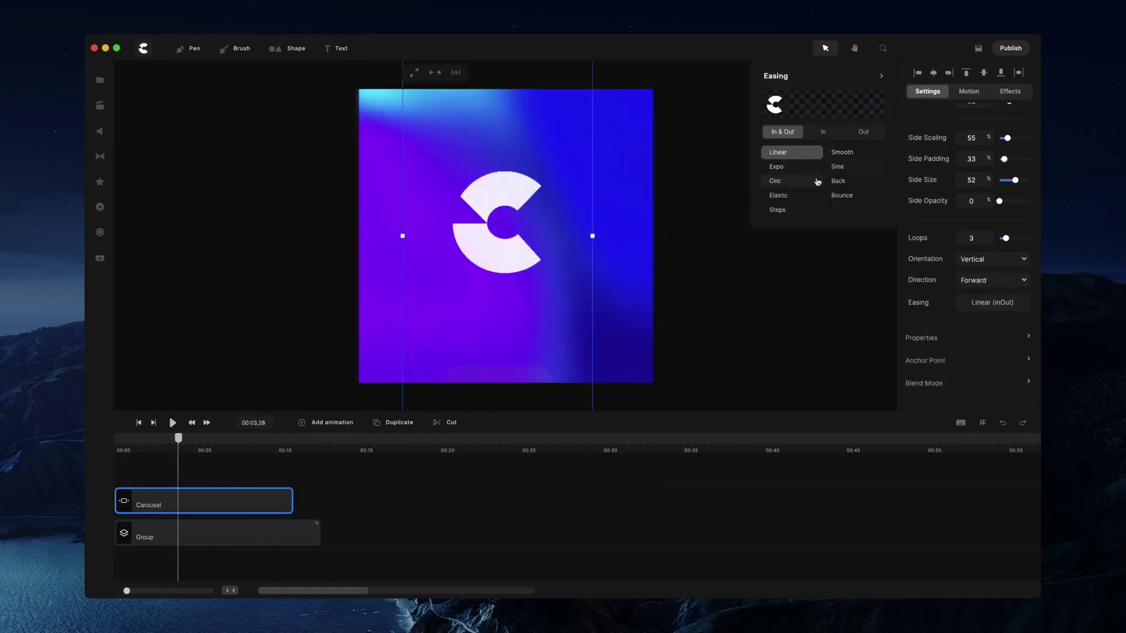
key(Home)
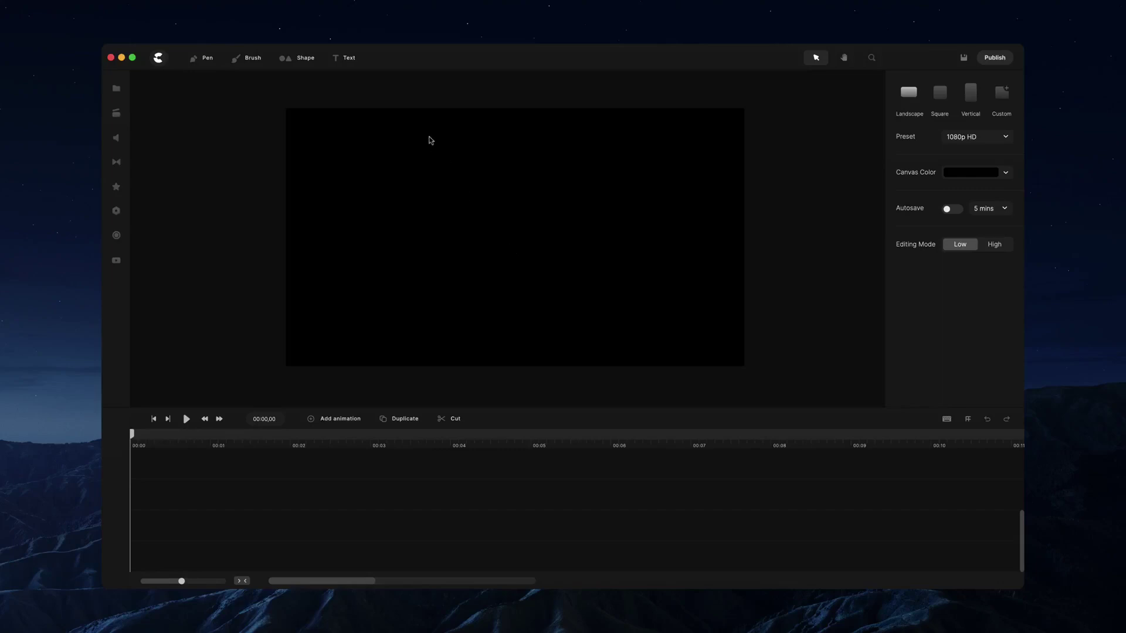
- Add a text element to the empty landscape canvas and replace its placeholder with "Working with text"
click(329, 63)
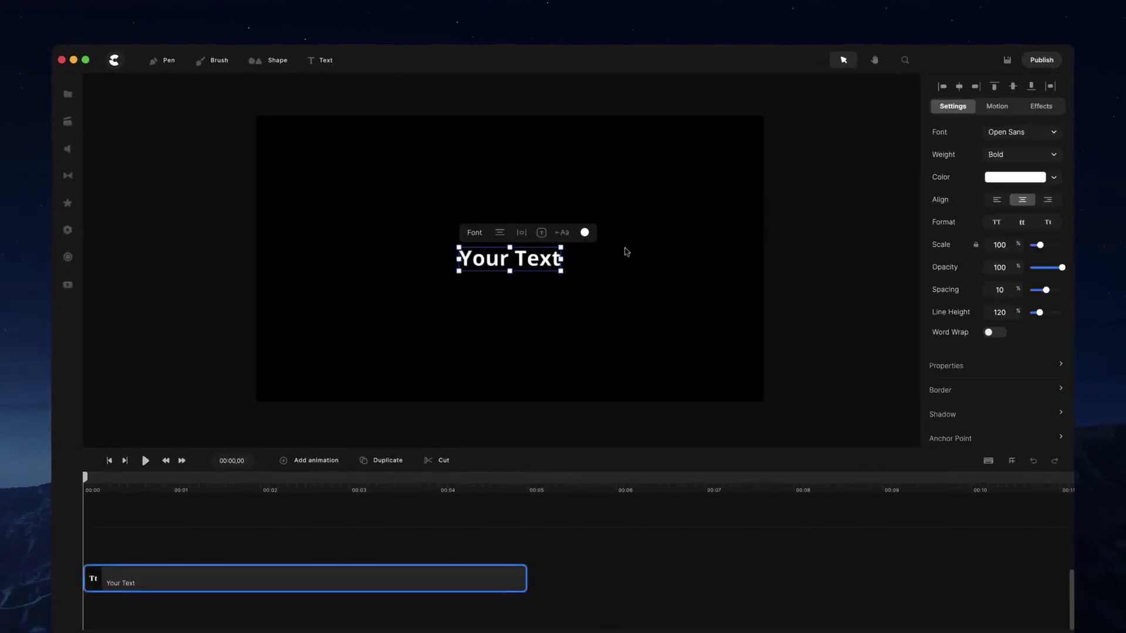
double_click(530, 266)
triple_click(530, 265)
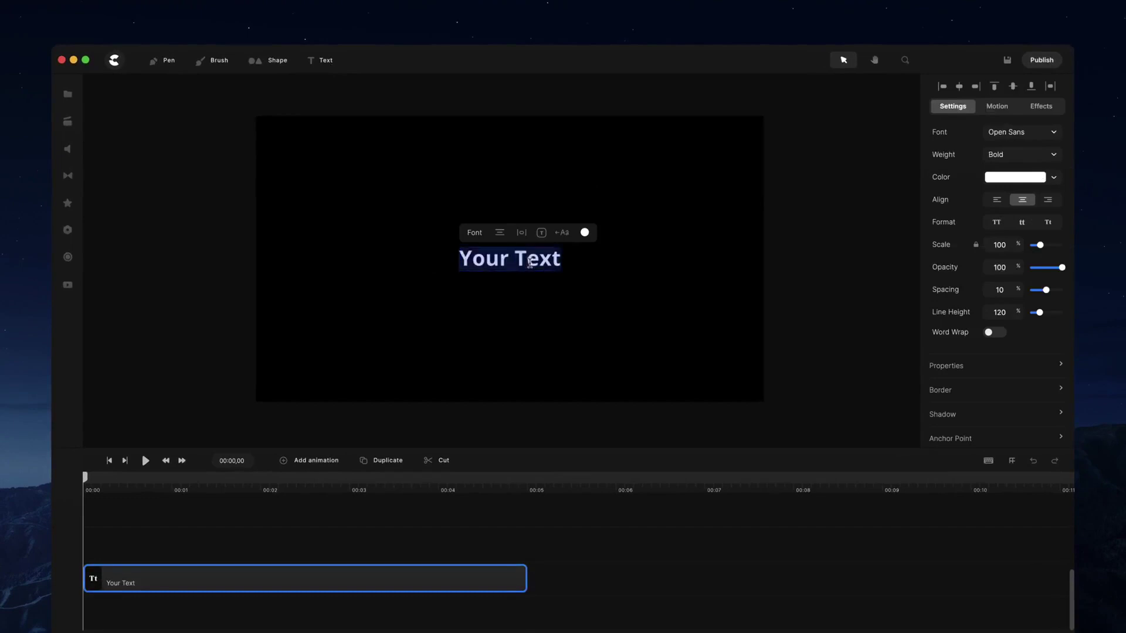
text(Working with )
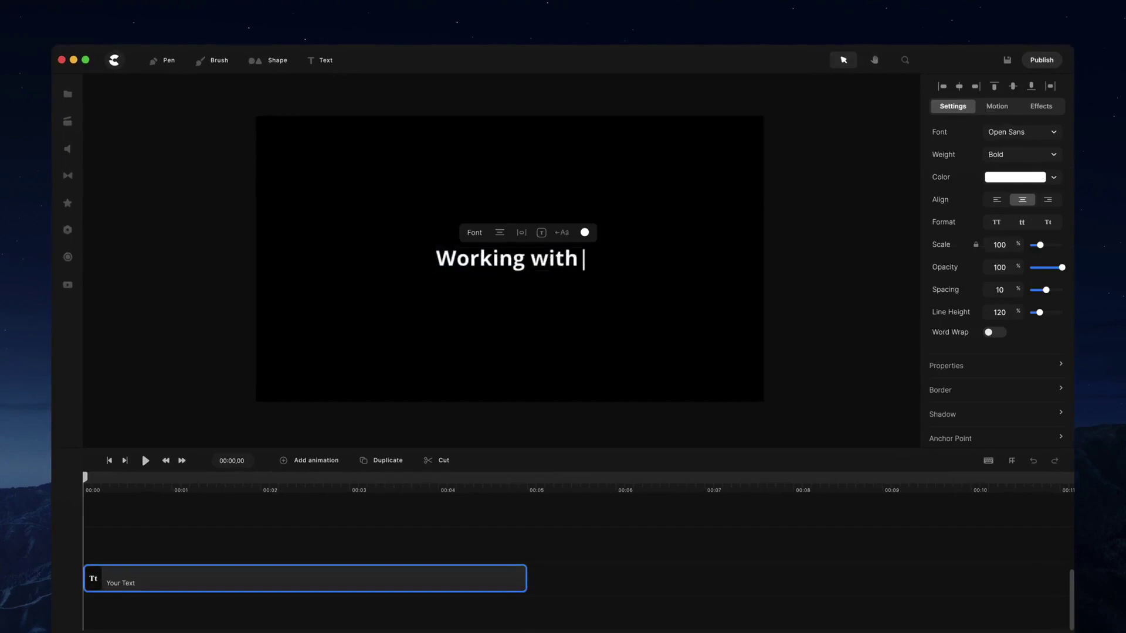
text(text)
click(564, 329)
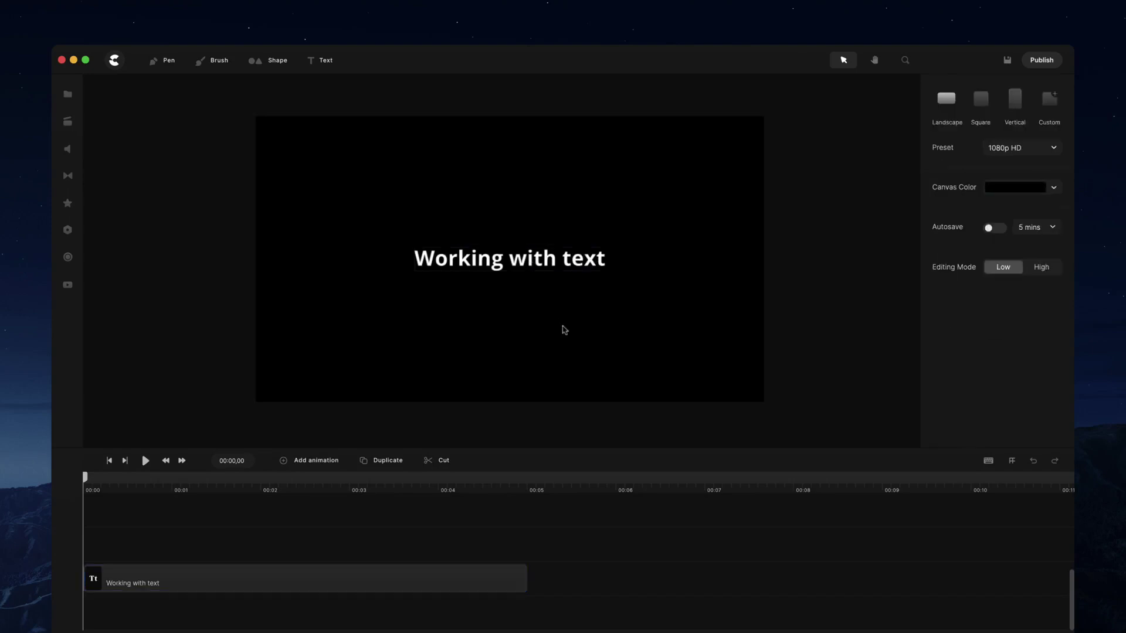
- Turn on word wrap for the "Working with text" title and narrow its box so the text wraps onto two lines
click(547, 267)
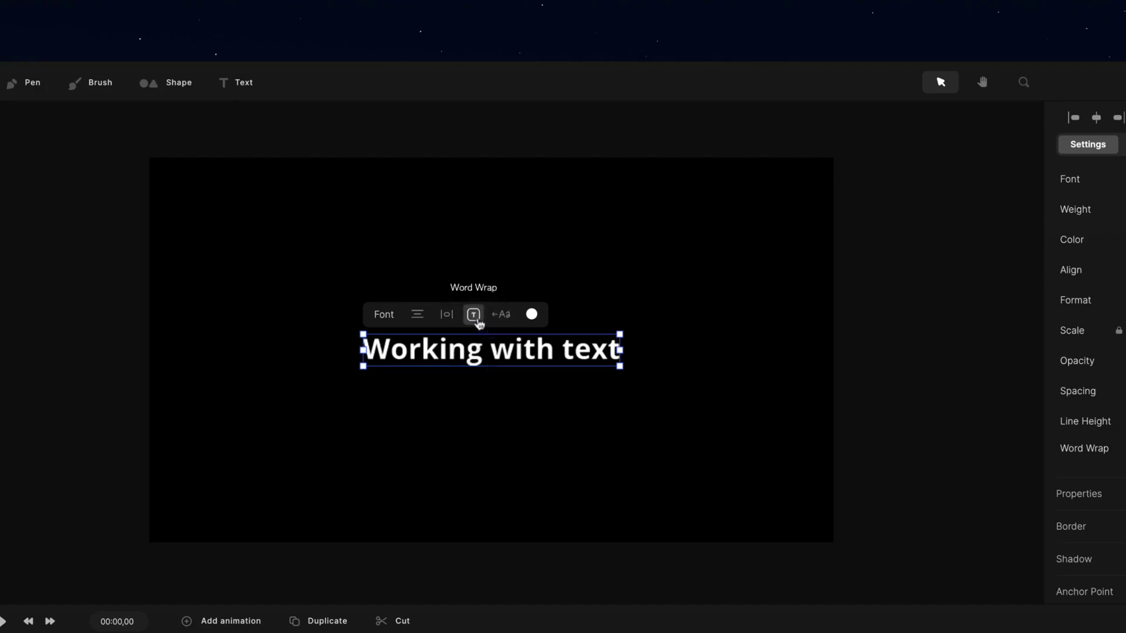
click(474, 315)
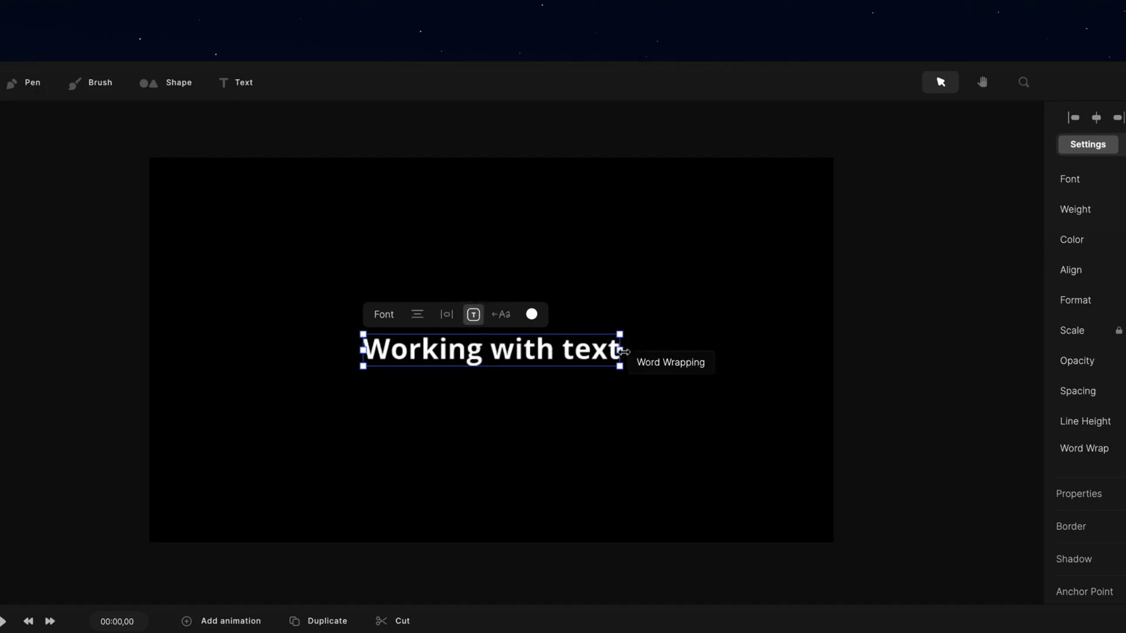
drag(623, 351, 576, 348)
mouse_move(471, 406)
mouse_down()
mouse_move(470, 490)
mouse_move(490, 397)
mouse_up()
mouse_move(361, 365)
mouse_down()
mouse_move(161, 367)
mouse_move(364, 367)
mouse_up()
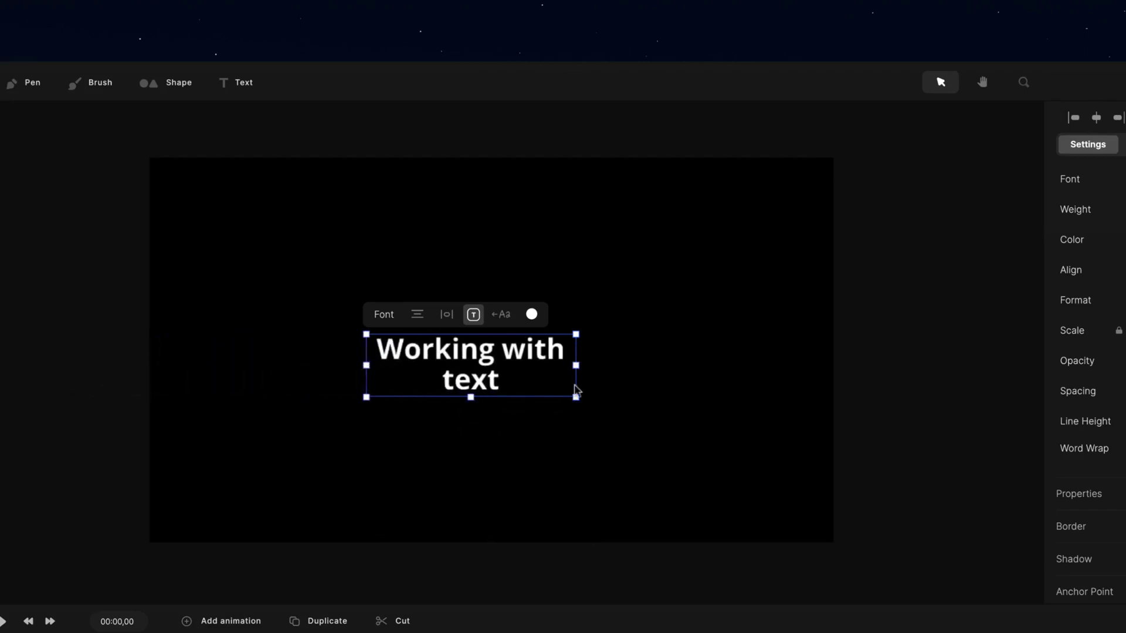
- Left-align the wrapped title and append "type my text" after its existing words
click(418, 313)
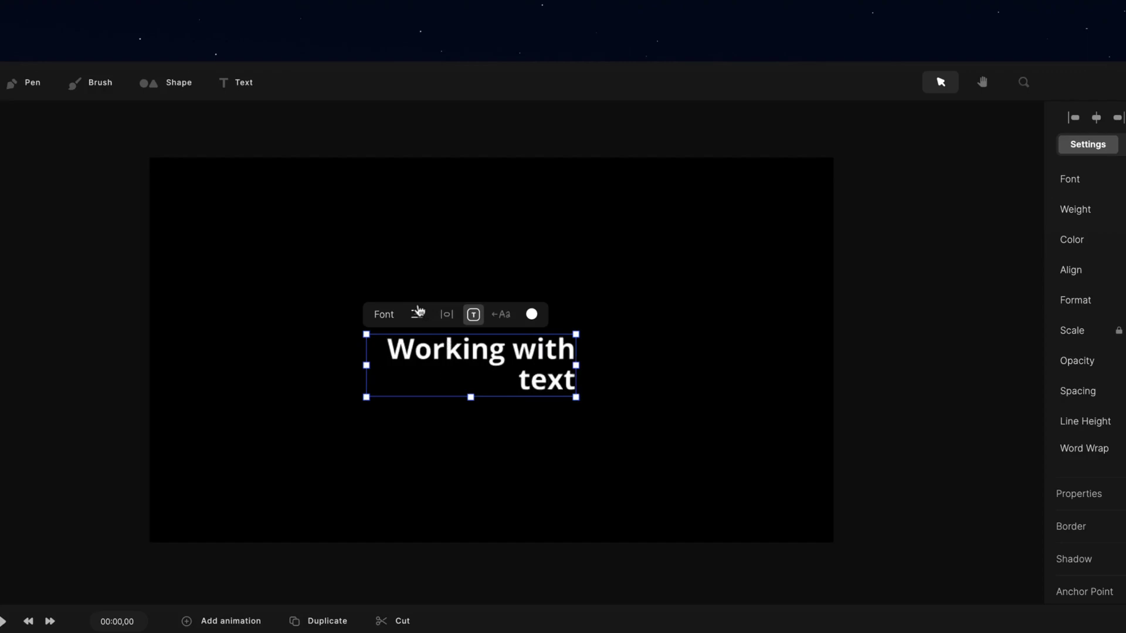
click(418, 313)
double_click(455, 388)
text(type my text)
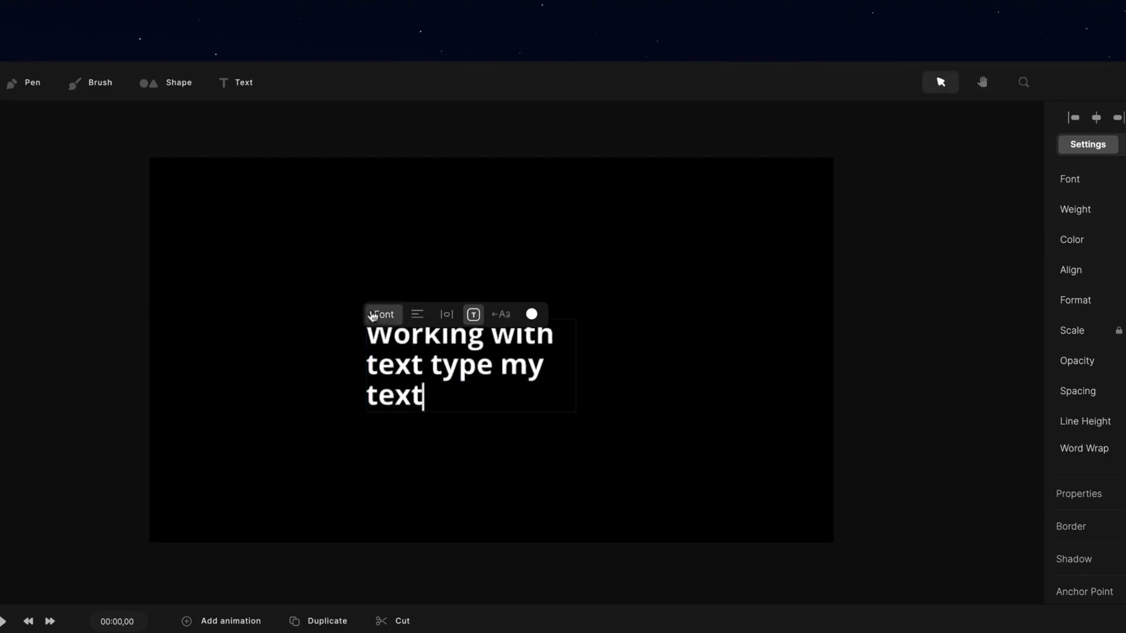
- Delete the words "type my text" from the title and widen its box so "Working with text" fits on one line
drag(514, 390, 423, 366)
key(BackSpace)
click(606, 387)
click(576, 366)
drag(579, 369, 638, 368)
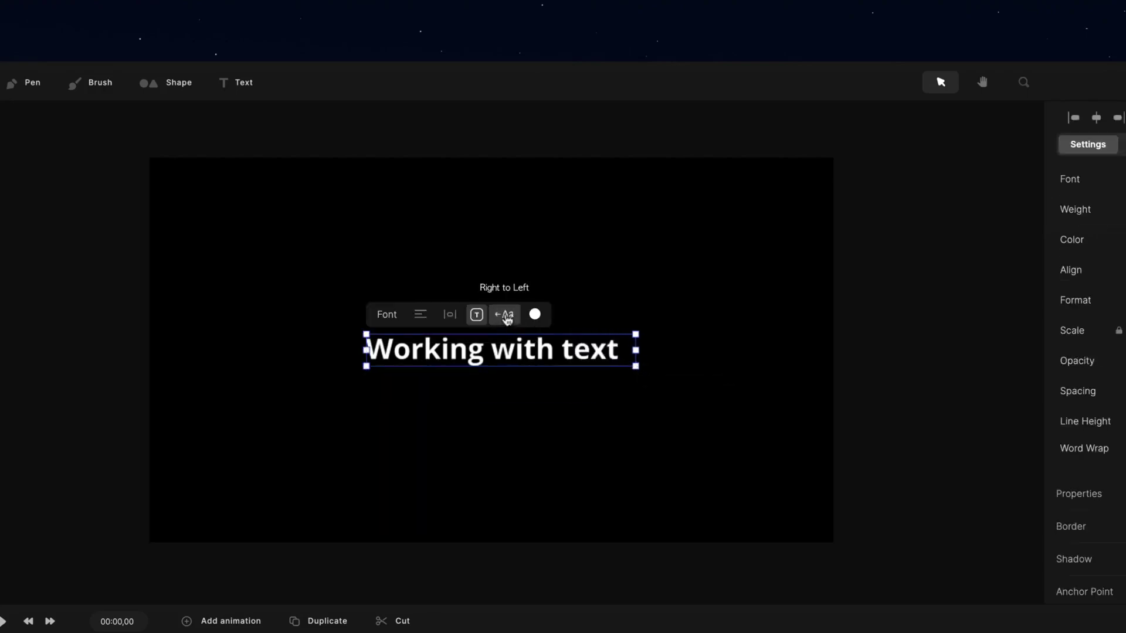
- Try the right-to-left text direction on the title and switch it back off
click(505, 315)
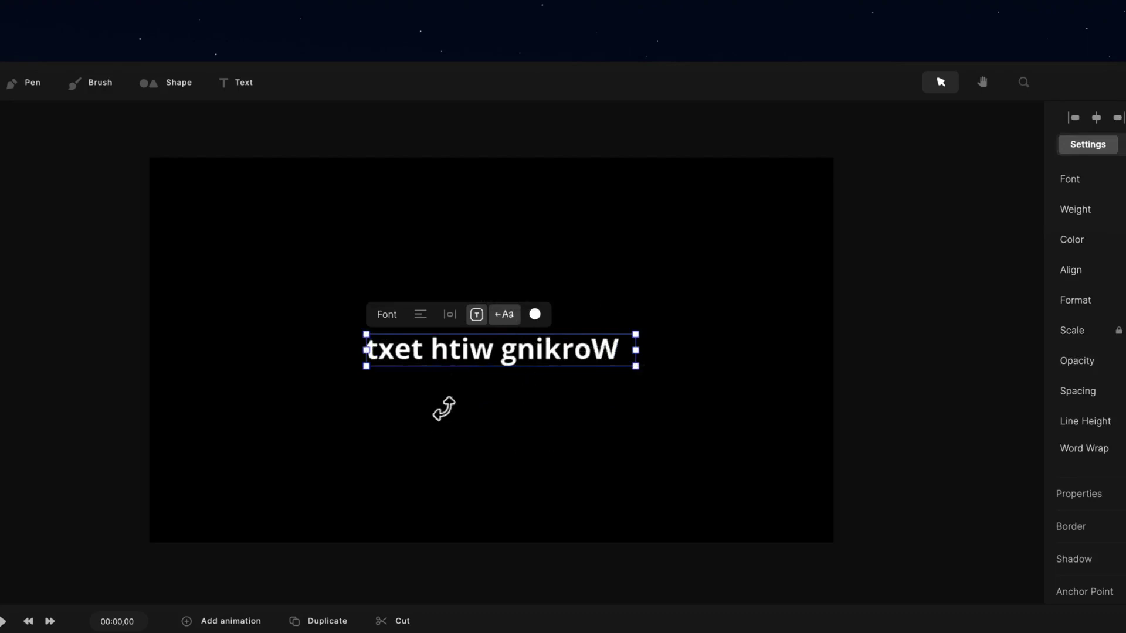
click(503, 317)
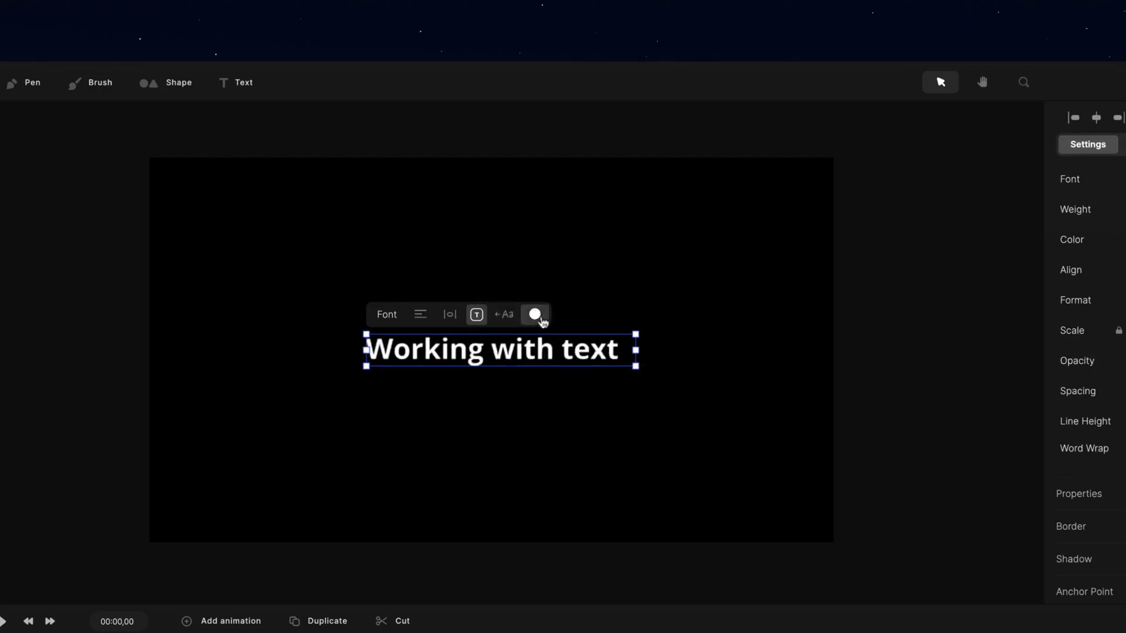
- Give the title a linear gradient fill running from light blue to purple aa00ff
click(535, 315)
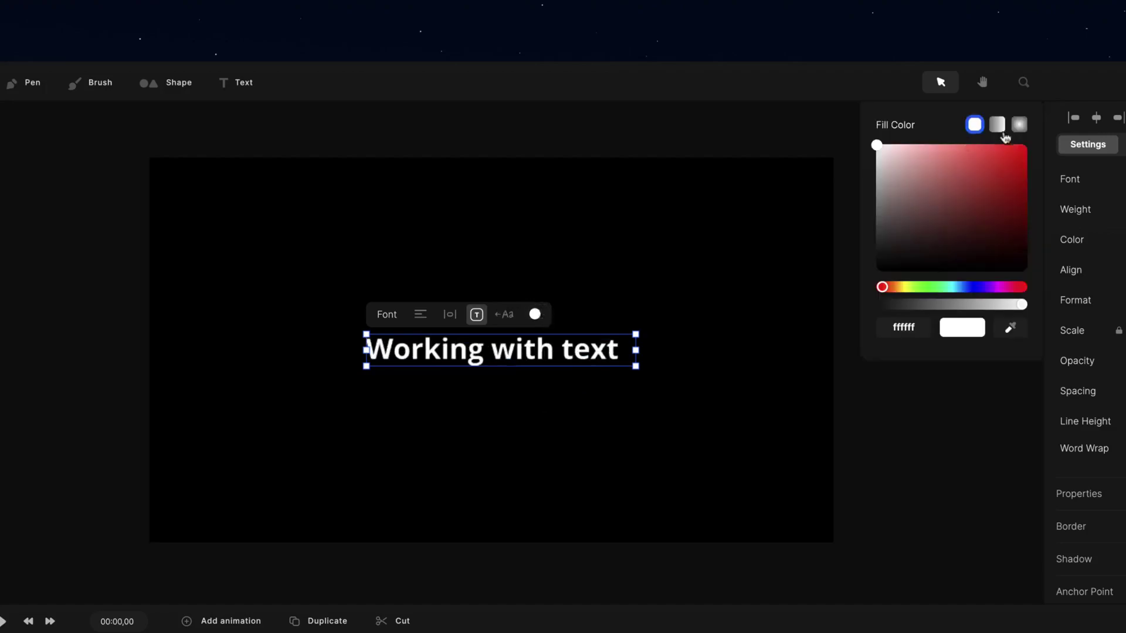
click(997, 125)
click(957, 308)
click(990, 205)
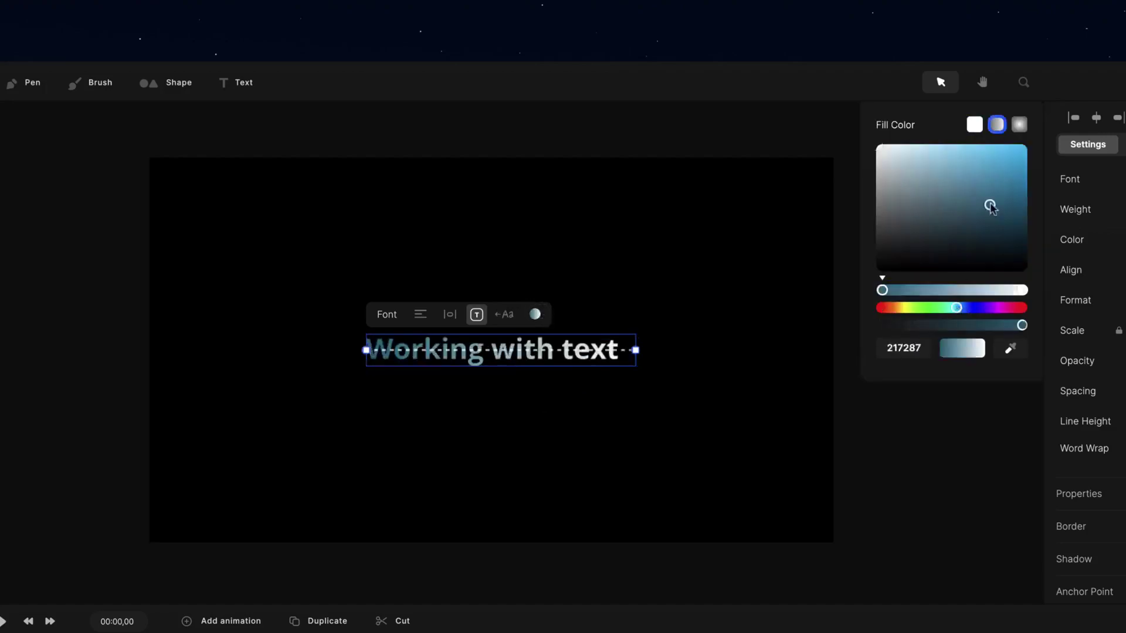
click(1022, 290)
click(989, 308)
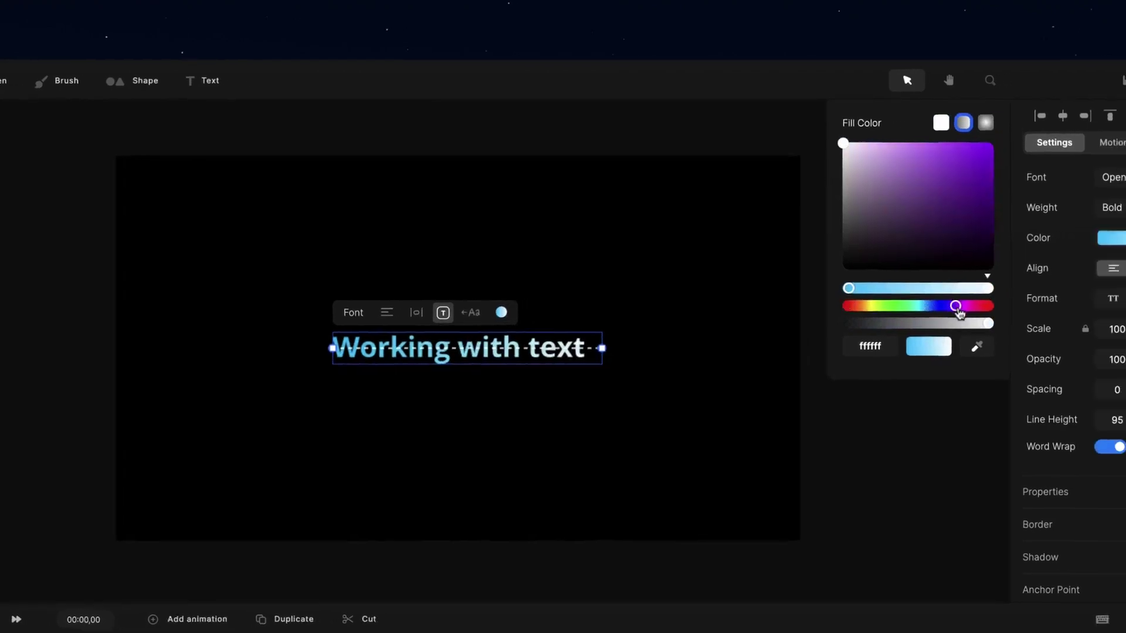
drag(967, 248, 1002, 119)
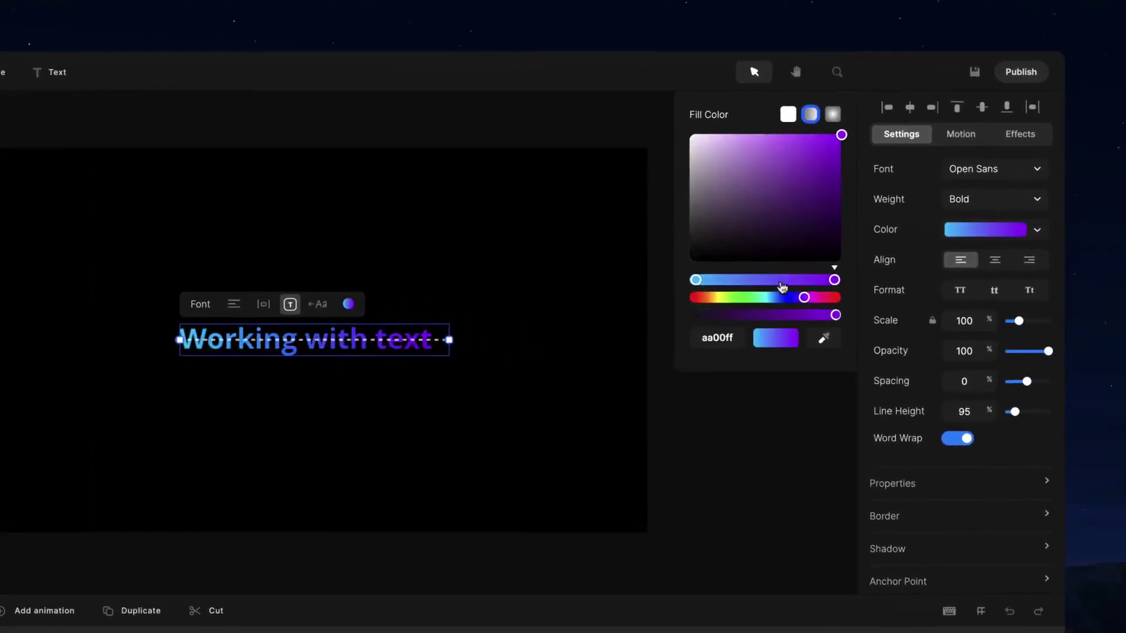
- Add a yellow fffa00 stop and a red stop to the middle of the title's gradient
click(763, 281)
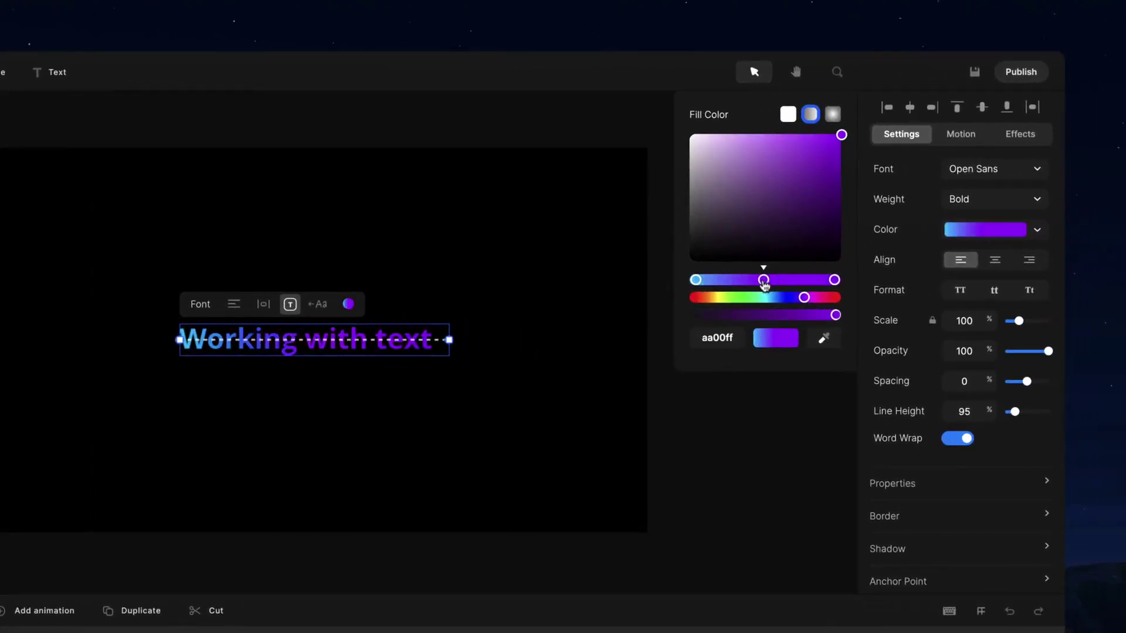
drag(769, 298, 718, 297)
click(800, 280)
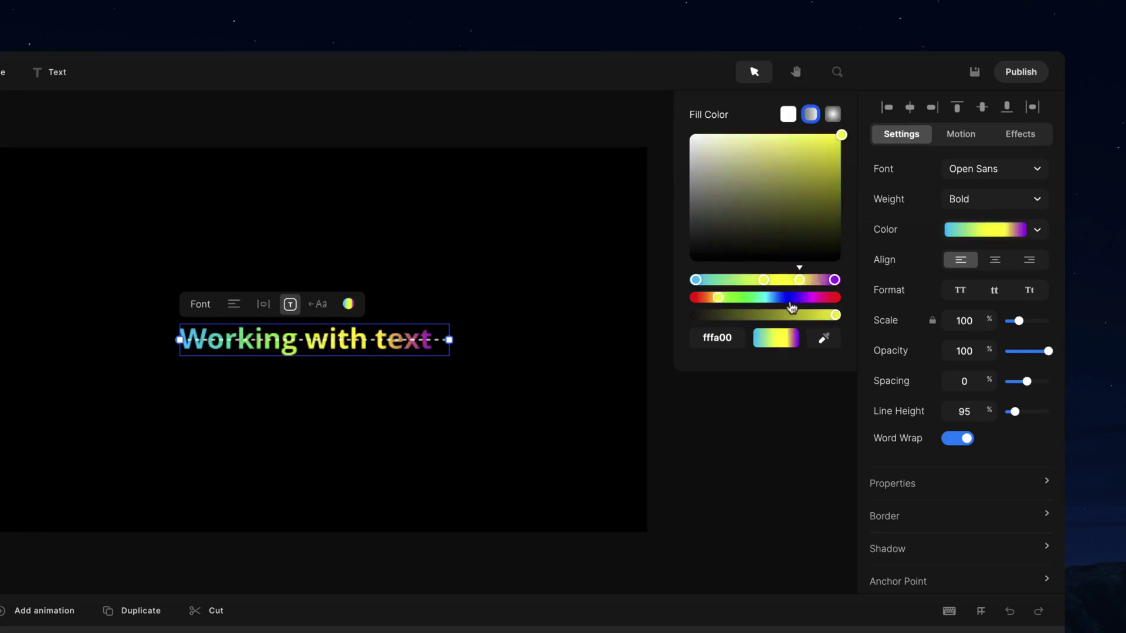
click(797, 298)
drag(801, 302, 846, 297)
click(590, 372)
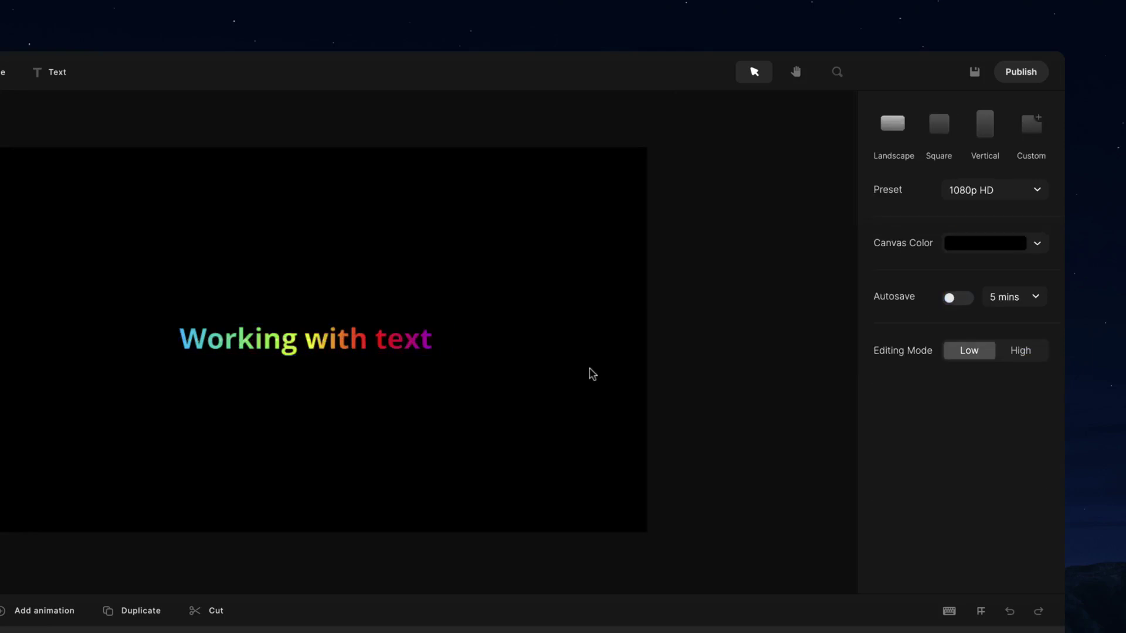
- Download the Google font Annie Use Your Telescope and apply it to the title
click(378, 342)
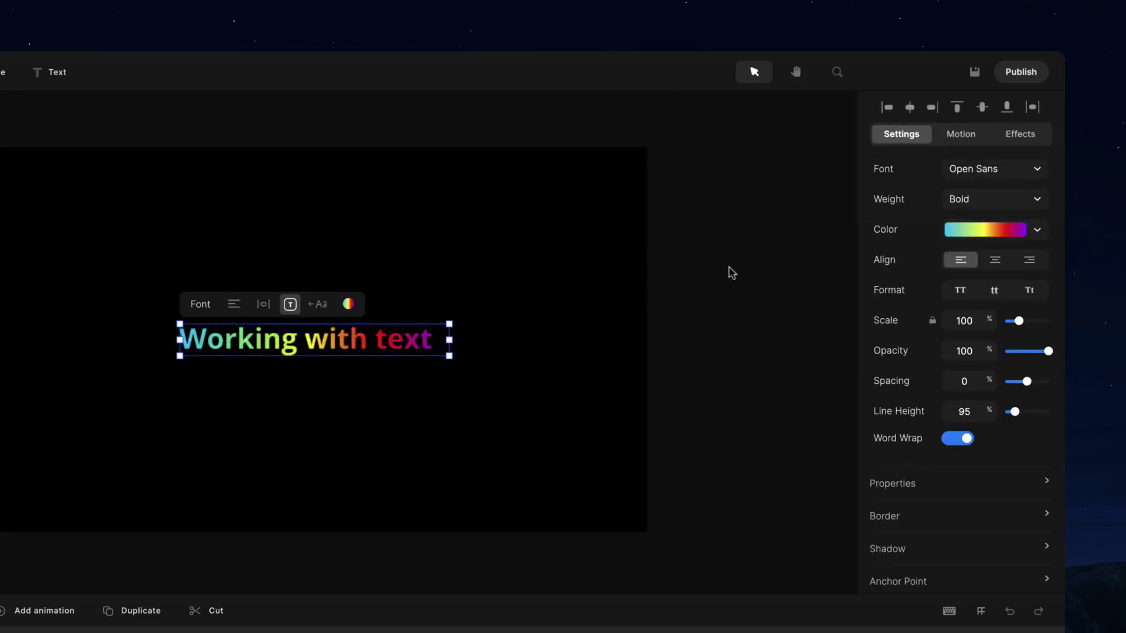
click(210, 306)
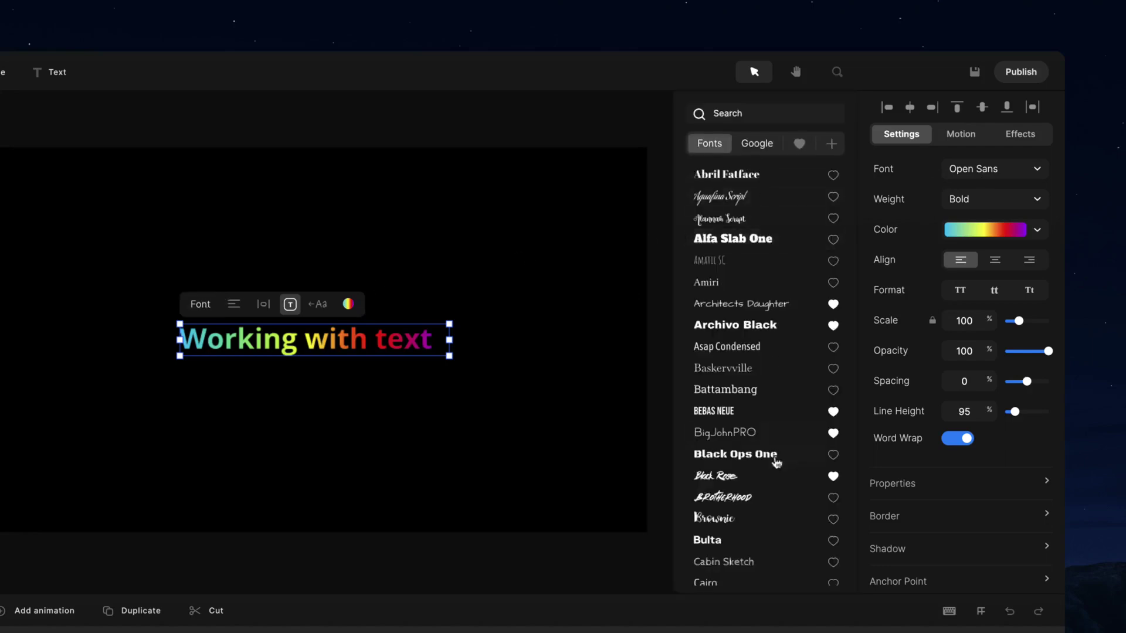
click(764, 146)
scroll(738, 311, down, 5)
scroll(736, 312, down, 9)
scroll(736, 312, down, 2)
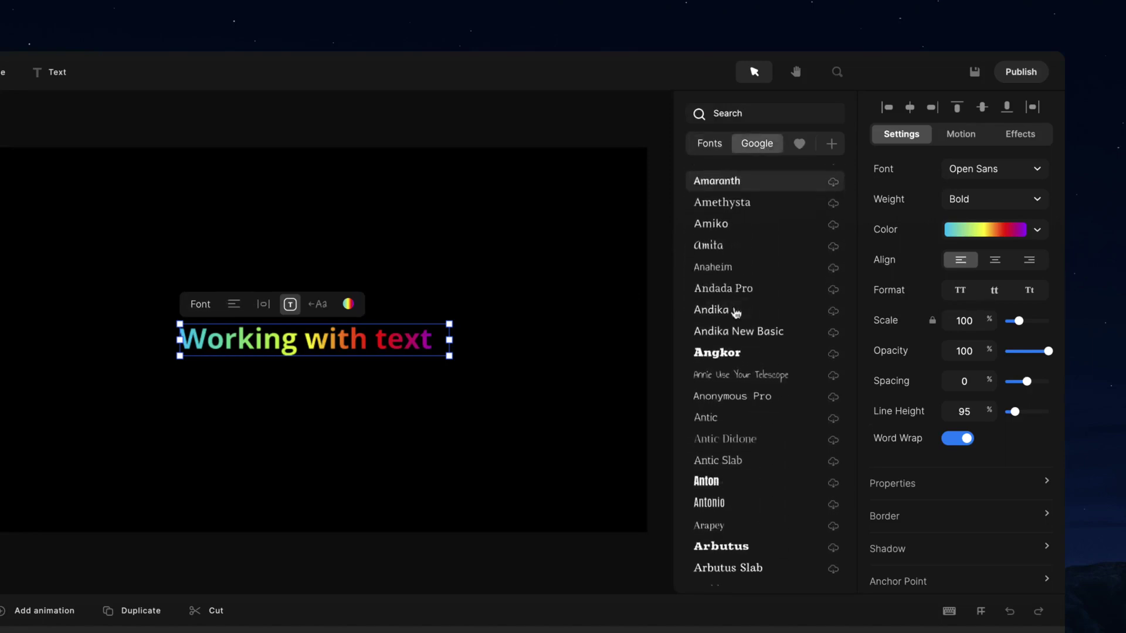
click(833, 378)
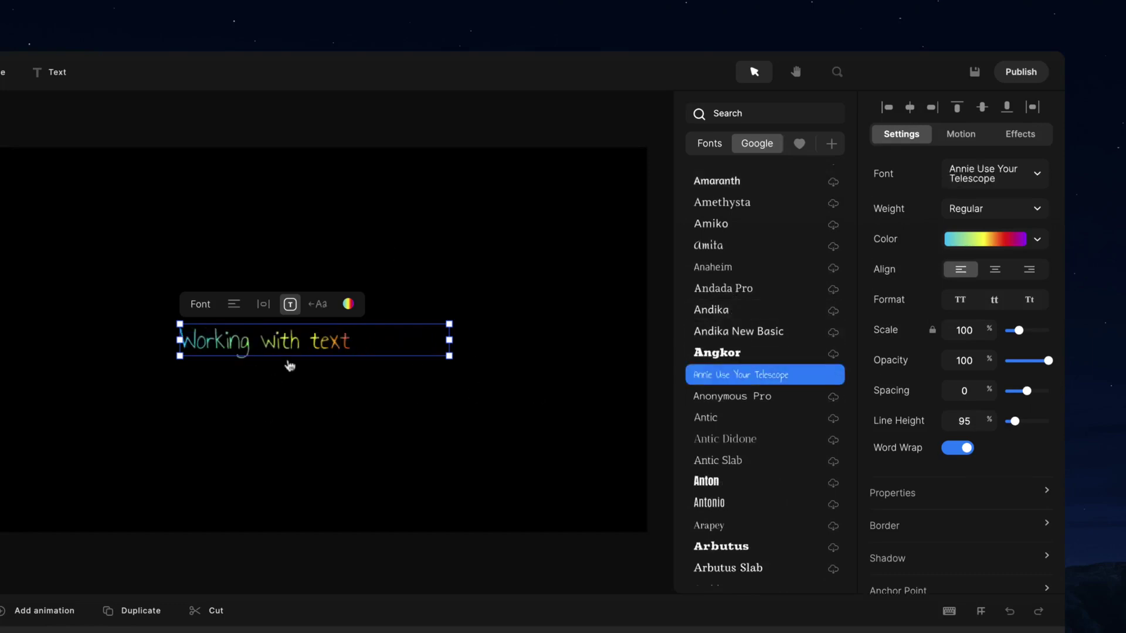
- Mark Annie Use Your Telescope as a favourite font and look through the favourite fonts
click(709, 144)
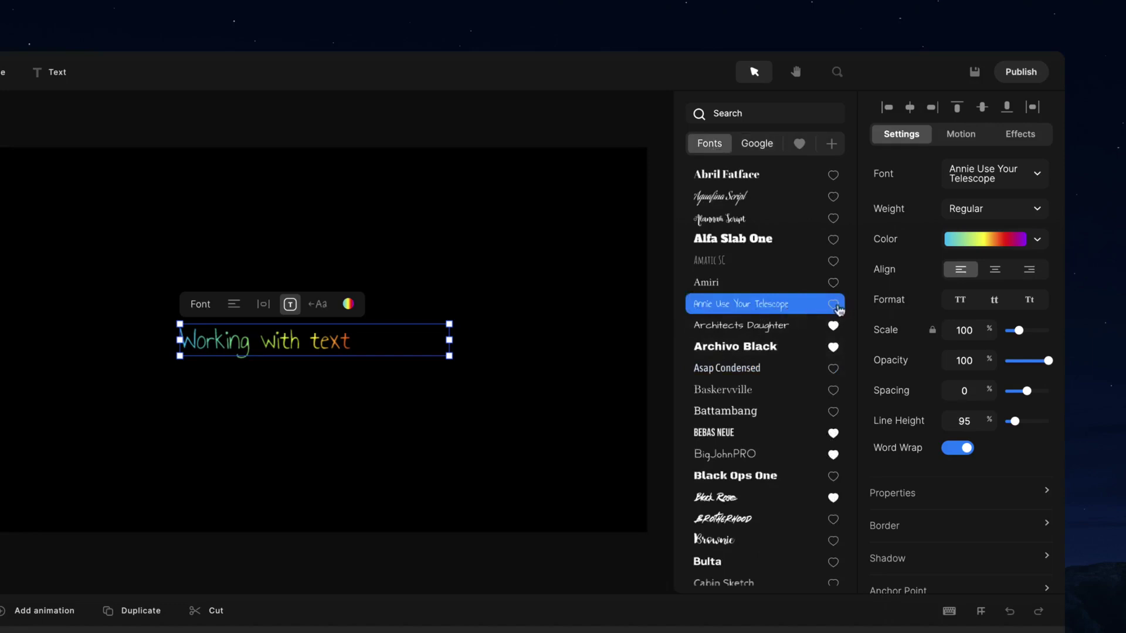
click(799, 143)
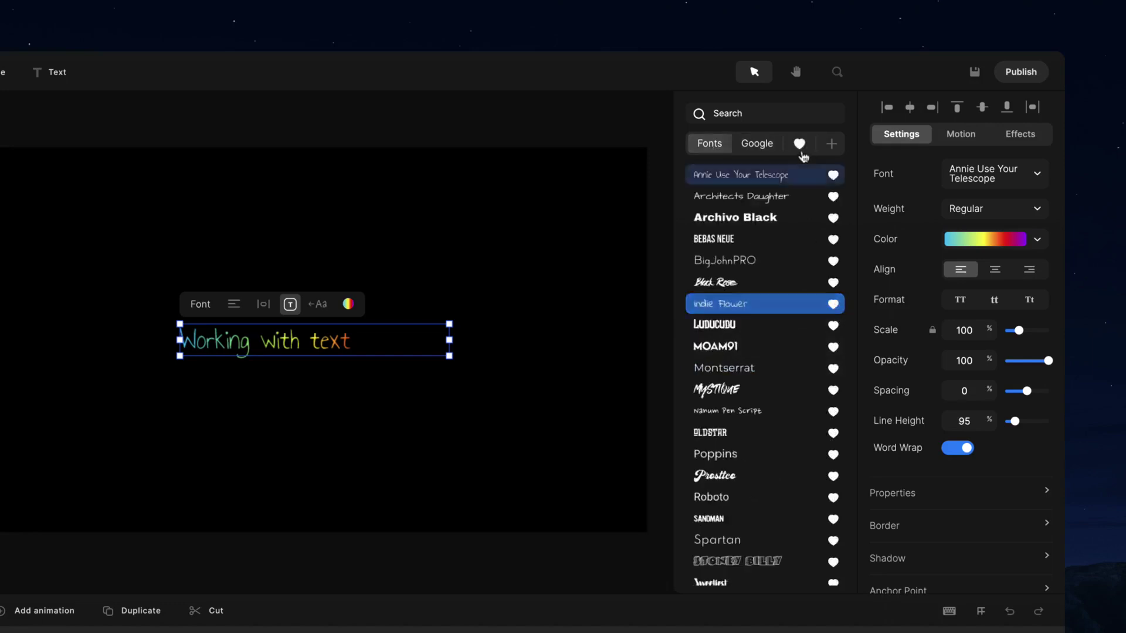
scroll(761, 292, down, 1)
scroll(761, 292, up, 1)
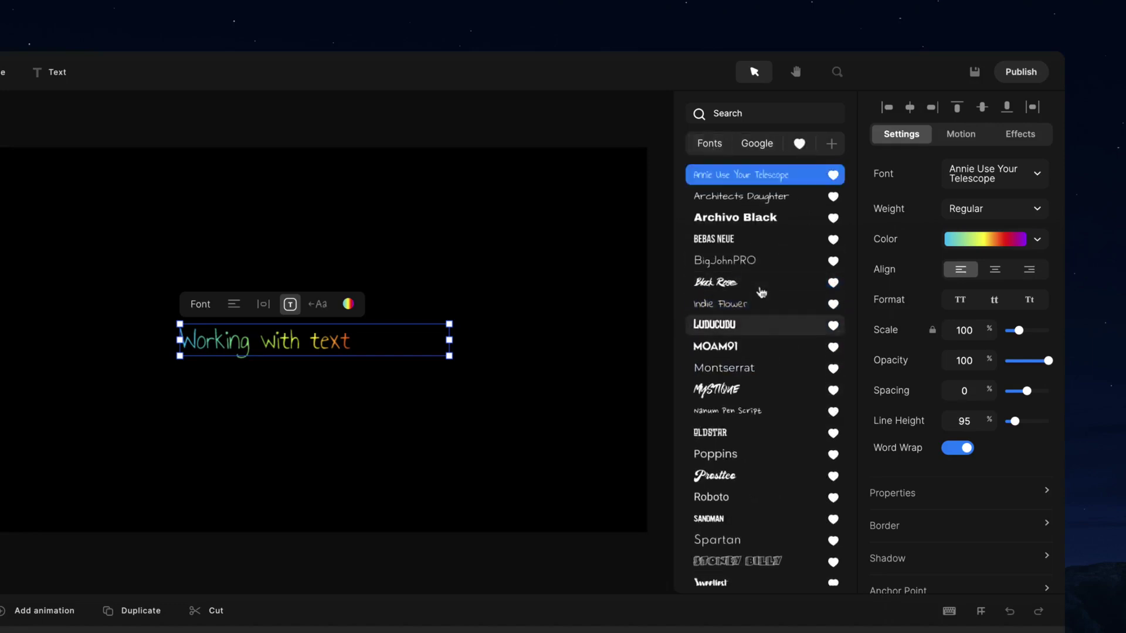
- Load the "Gt WalsheimPro TTF" folder from the computer for font import
click(831, 144)
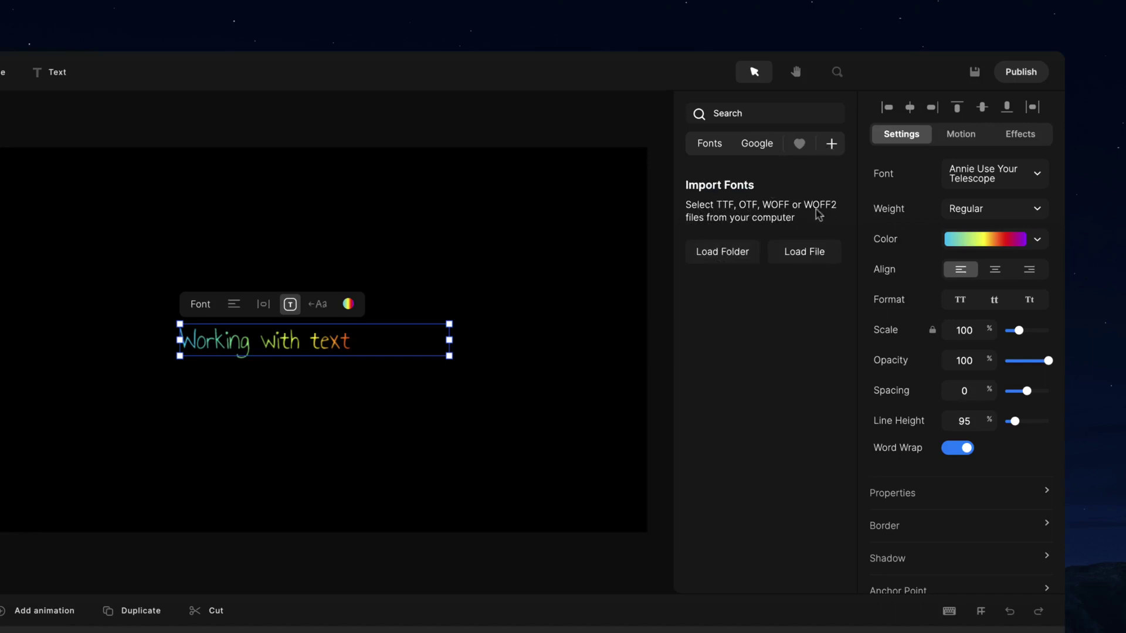
click(729, 257)
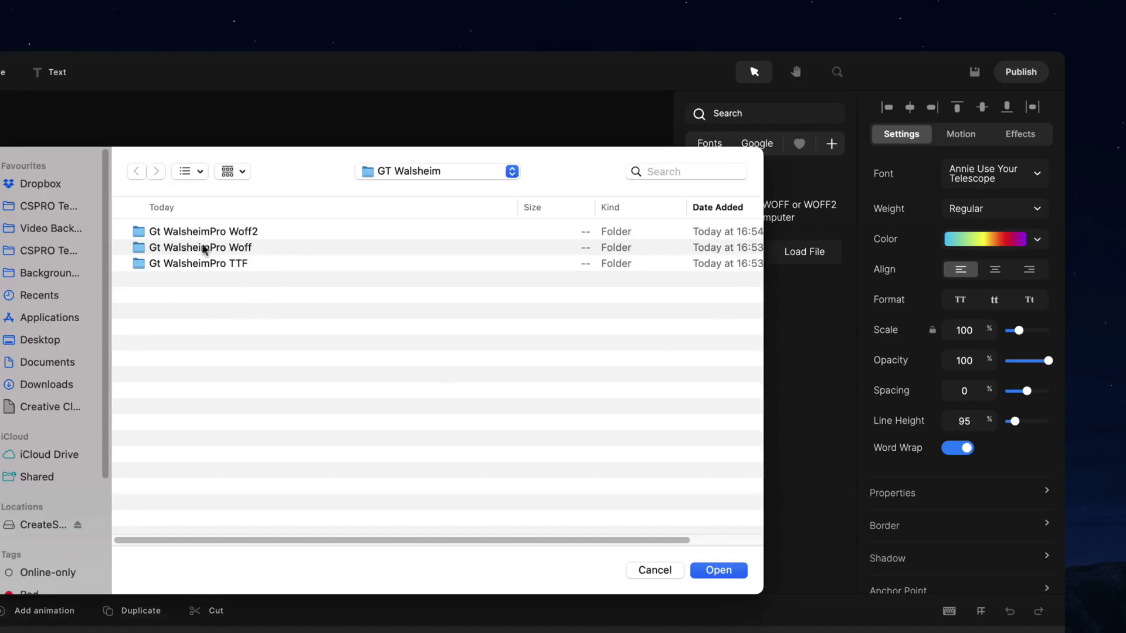
click(240, 266)
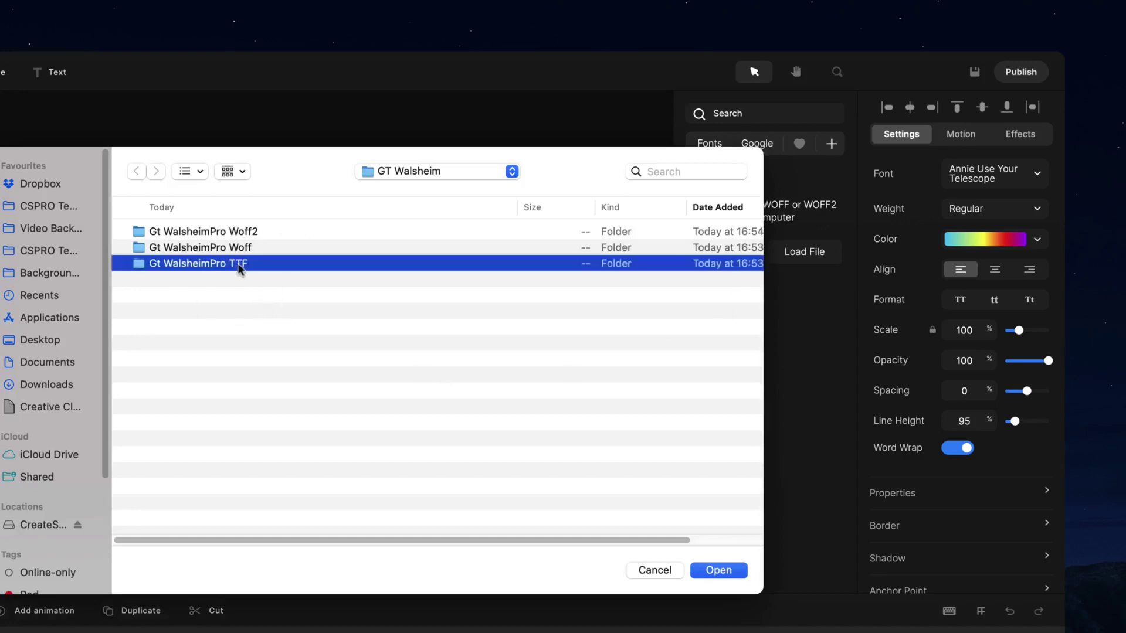
click(720, 572)
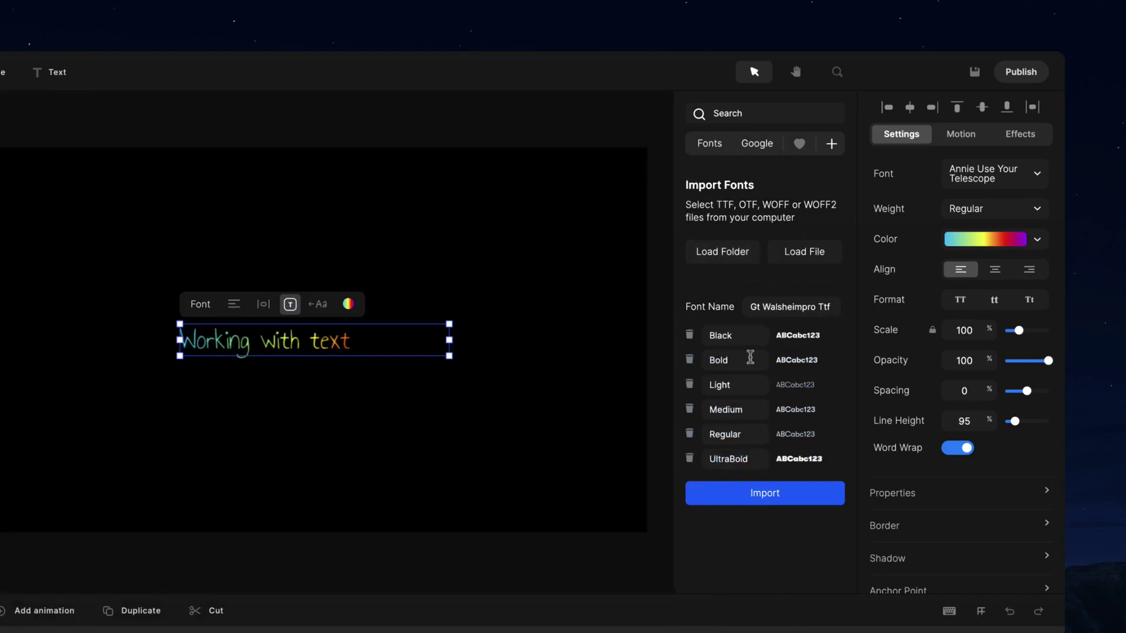
- Shorten the loaded font's name to "Gt Walsheimpro" and import the family with all its weights
double_click(740, 337)
click(733, 363)
drag(819, 306, 835, 307)
key(BackSpace)
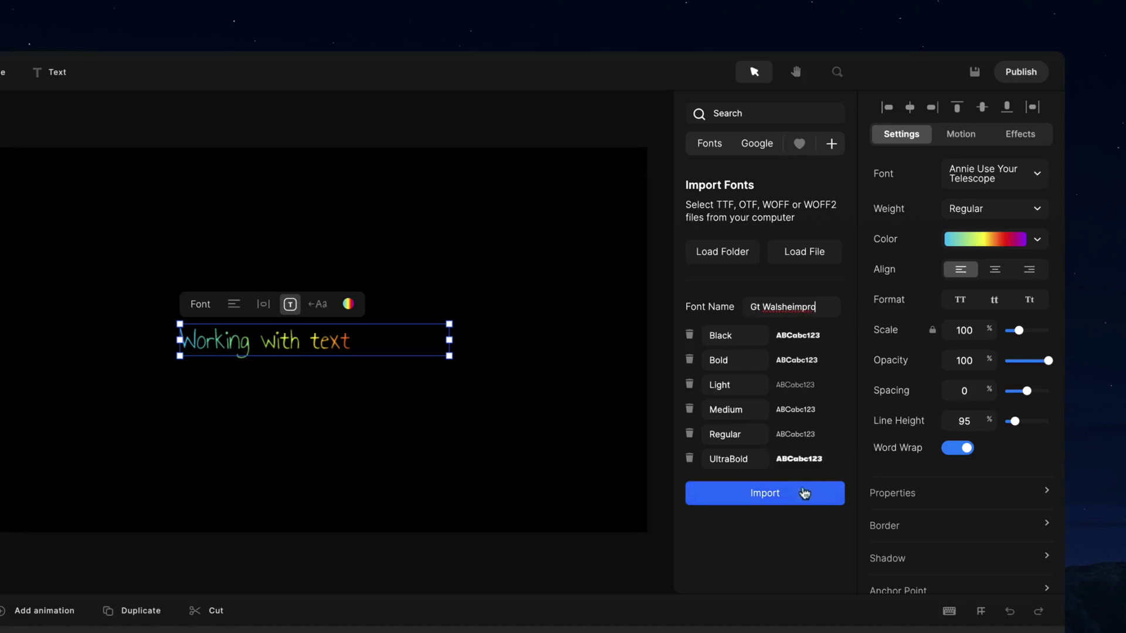
click(776, 495)
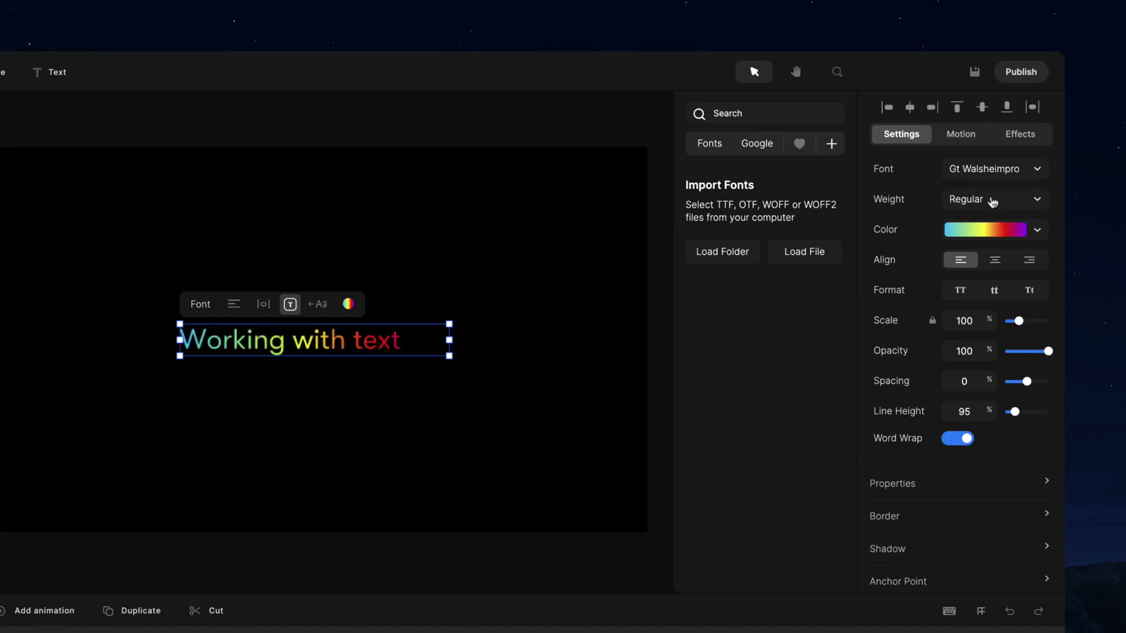
- Search the installed fonts for "Gt" and set the title's weight to Medium after trying Black and Bold
click(1001, 173)
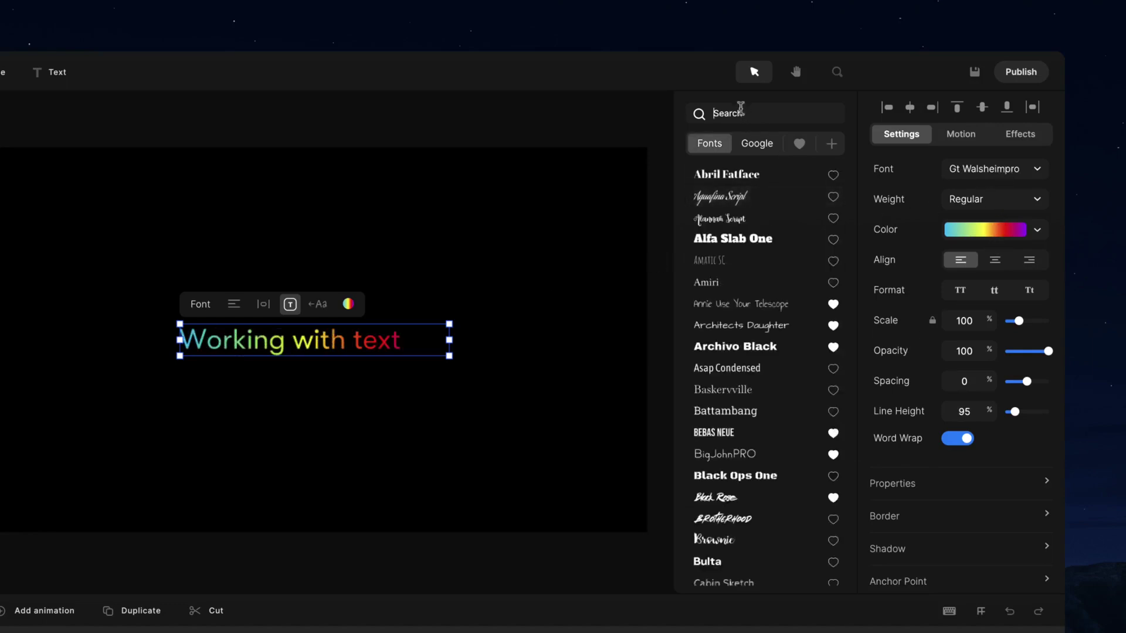
text(Gt)
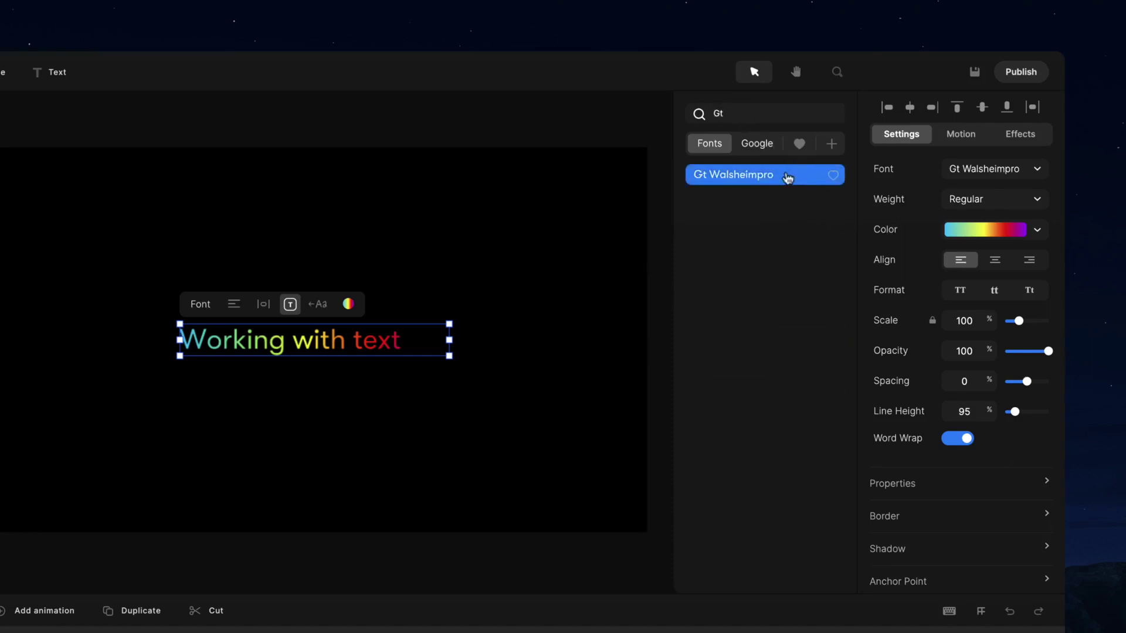
click(972, 202)
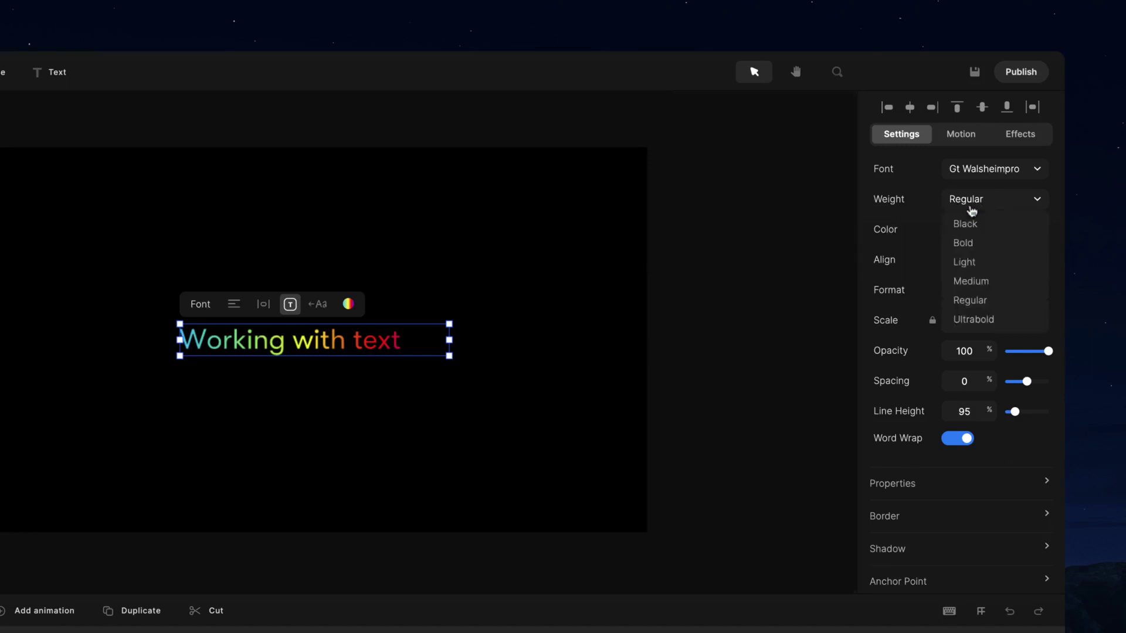
click(967, 224)
click(975, 203)
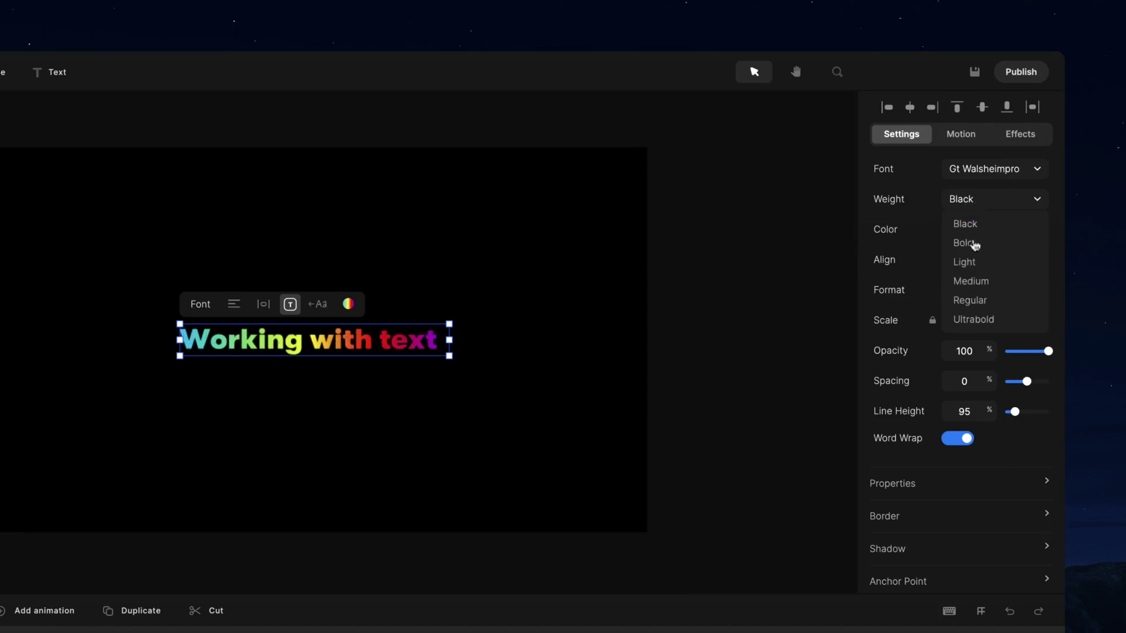
click(974, 243)
click(974, 200)
click(968, 279)
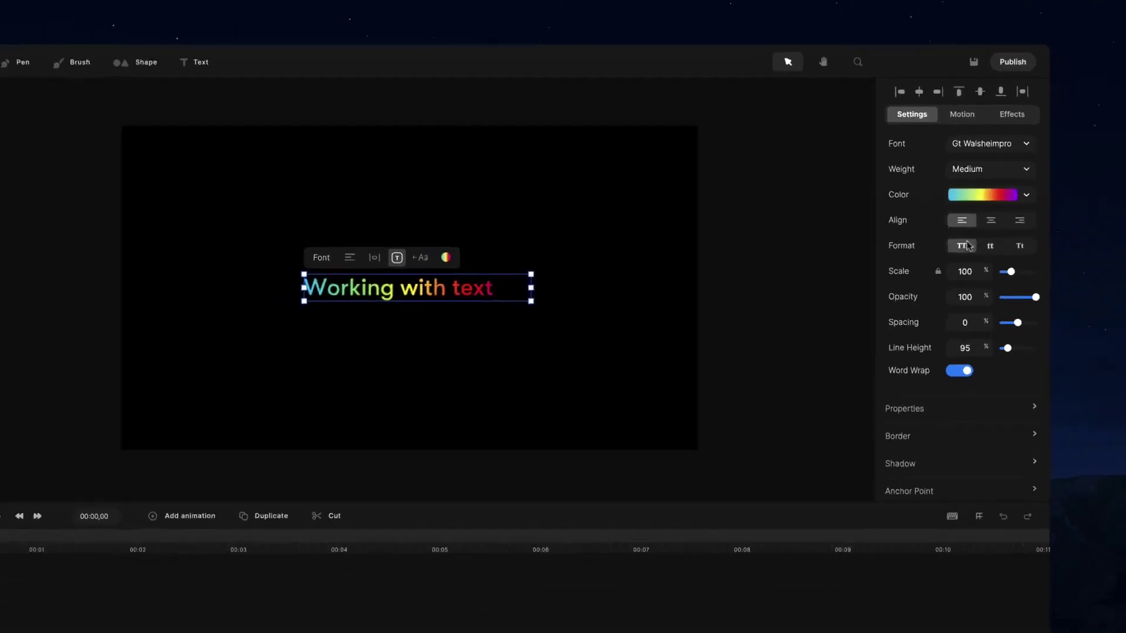
click(651, 311)
click(526, 236)
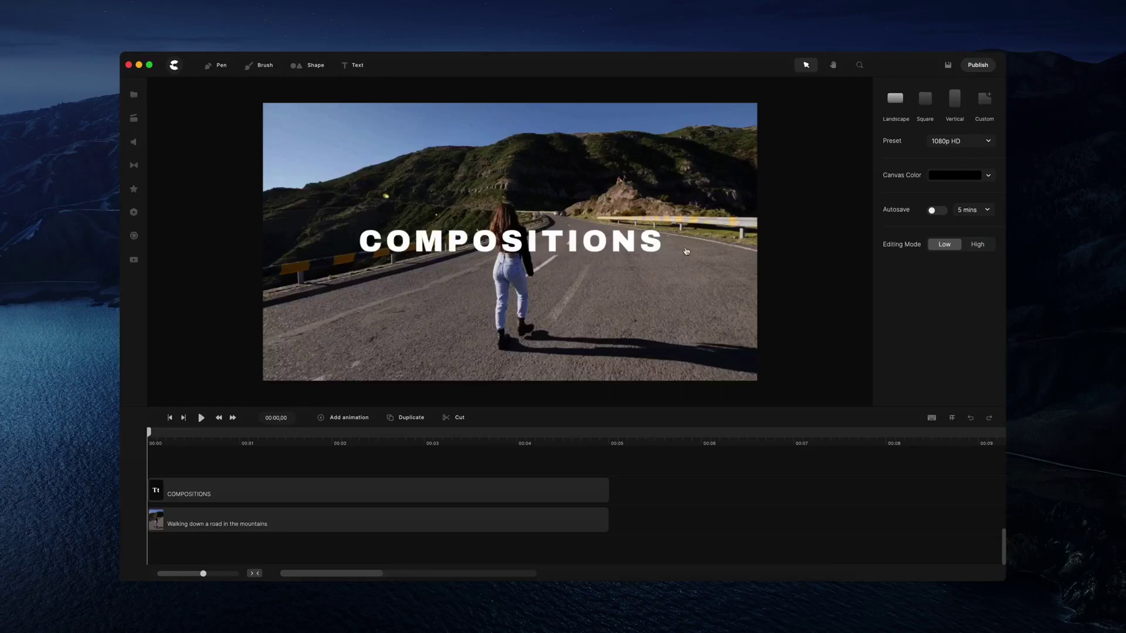
- Select the "COMPOSITIONS" title together with the mountain road video and group them
drag(811, 145, 482, 361)
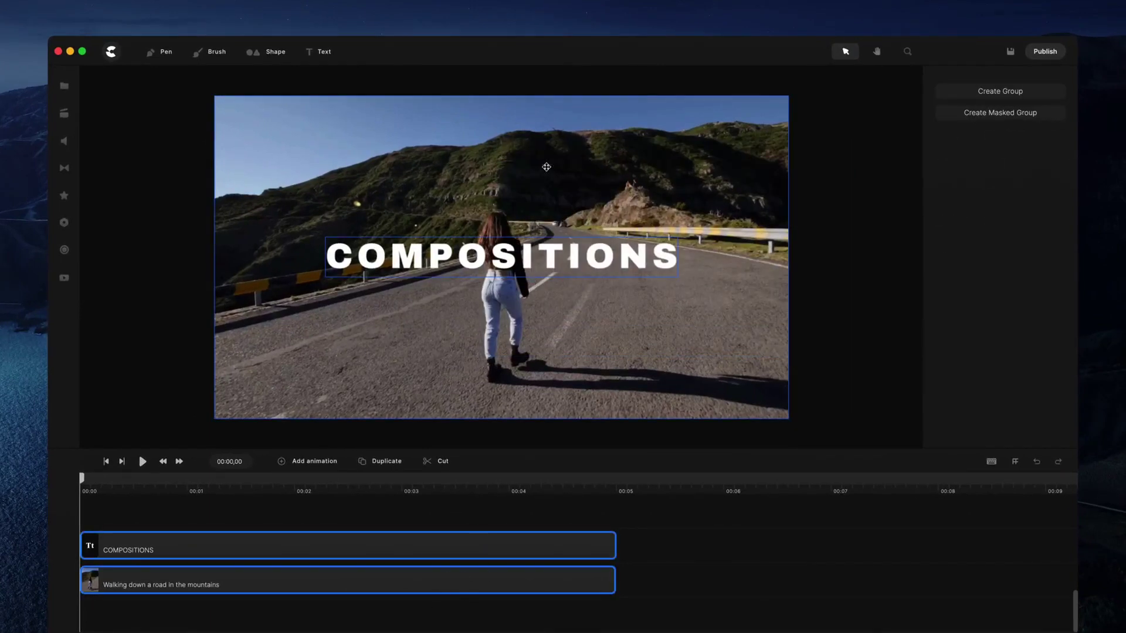
right_click(552, 253)
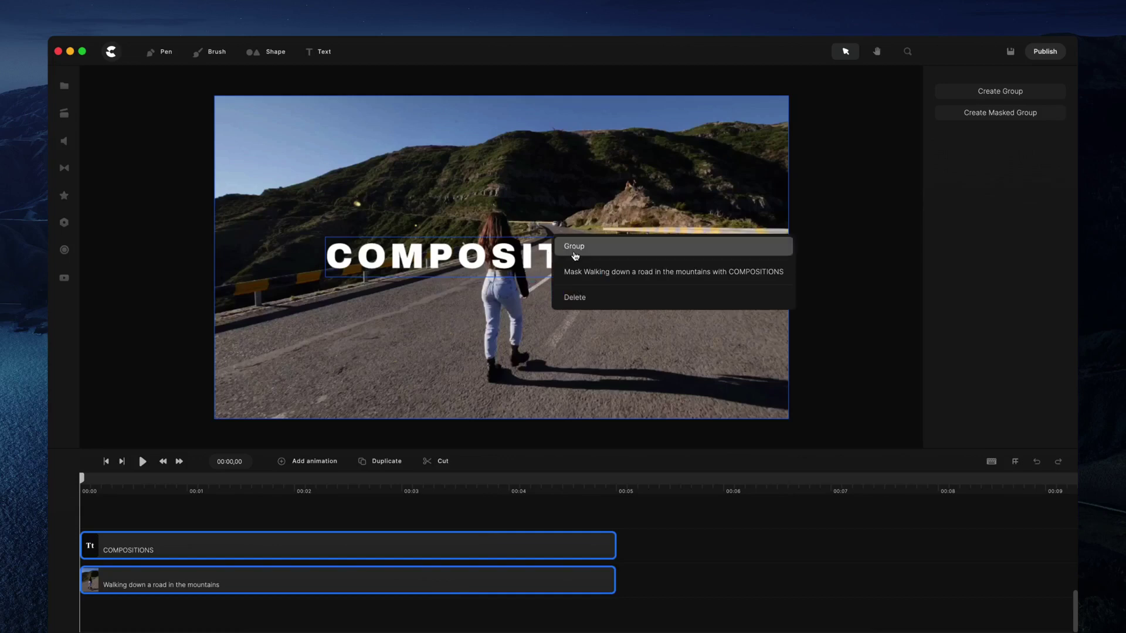
click(574, 251)
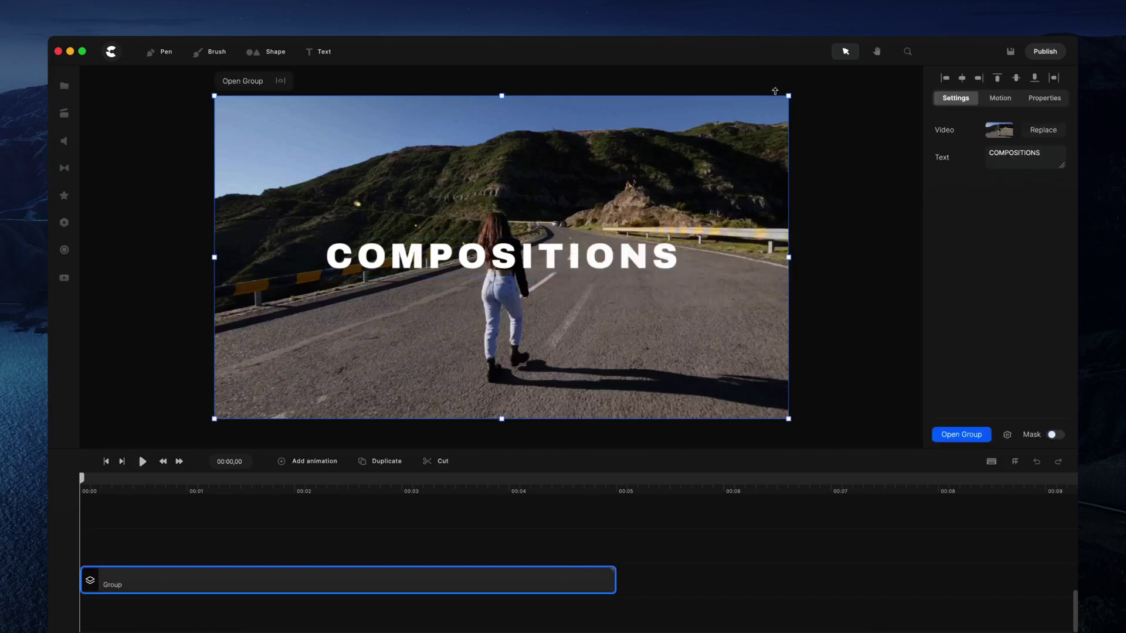
mouse_move(789, 99)
mouse_down()
mouse_move(589, 216)
mouse_move(661, 194)
mouse_move(681, 168)
mouse_move(611, 238)
mouse_move(731, 131)
mouse_move(789, 96)
mouse_up()
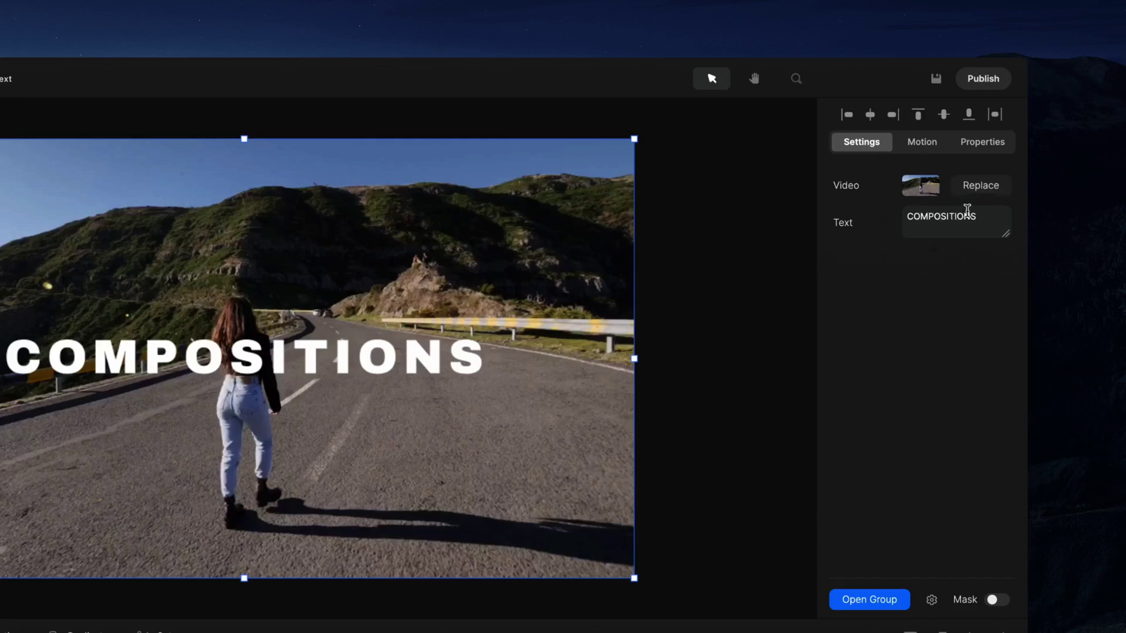
- Replace the group's video with the Footage clip of a woman sitting on a bench with a laptop
click(986, 189)
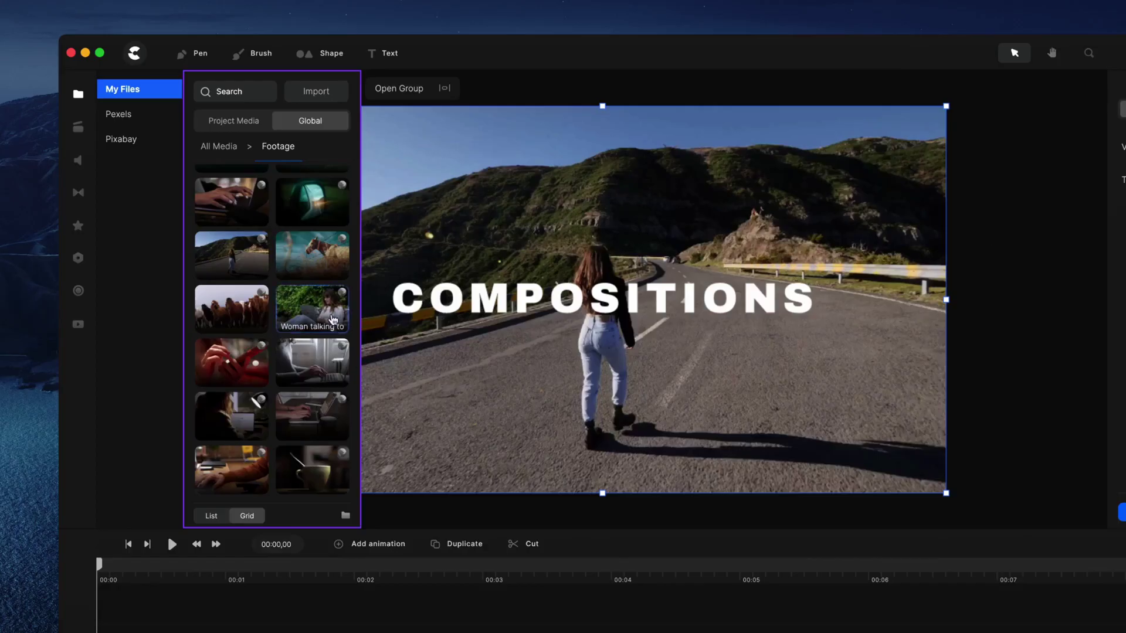
click(333, 320)
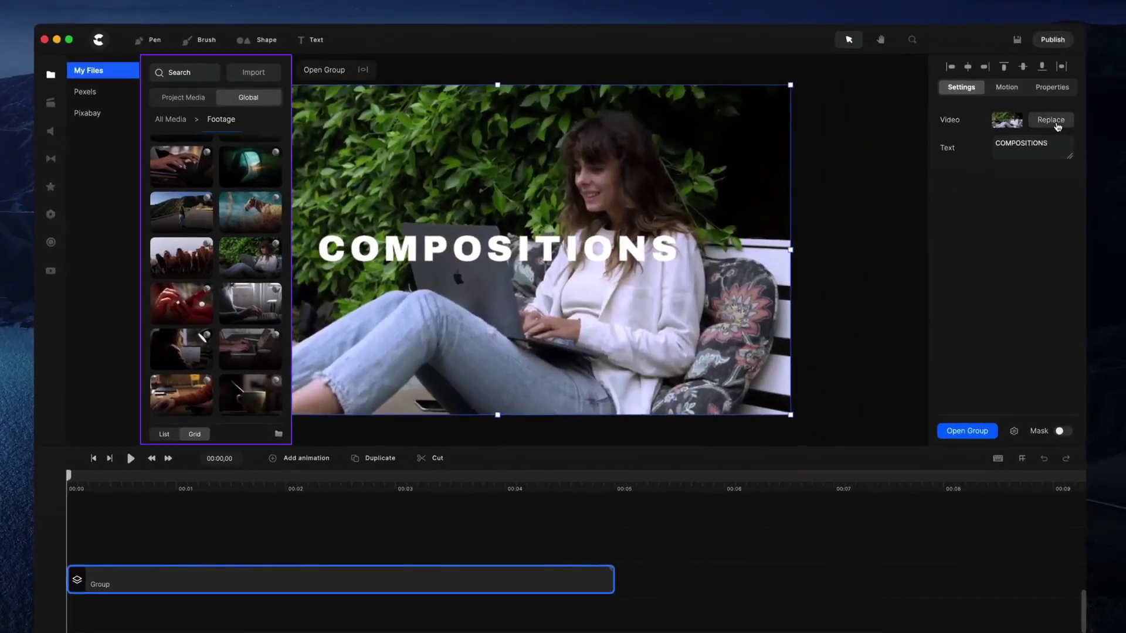
- Replace the group's video with the Footage clip of a woman walking down a mountain road and change its text to "GROUPS"
click(182, 212)
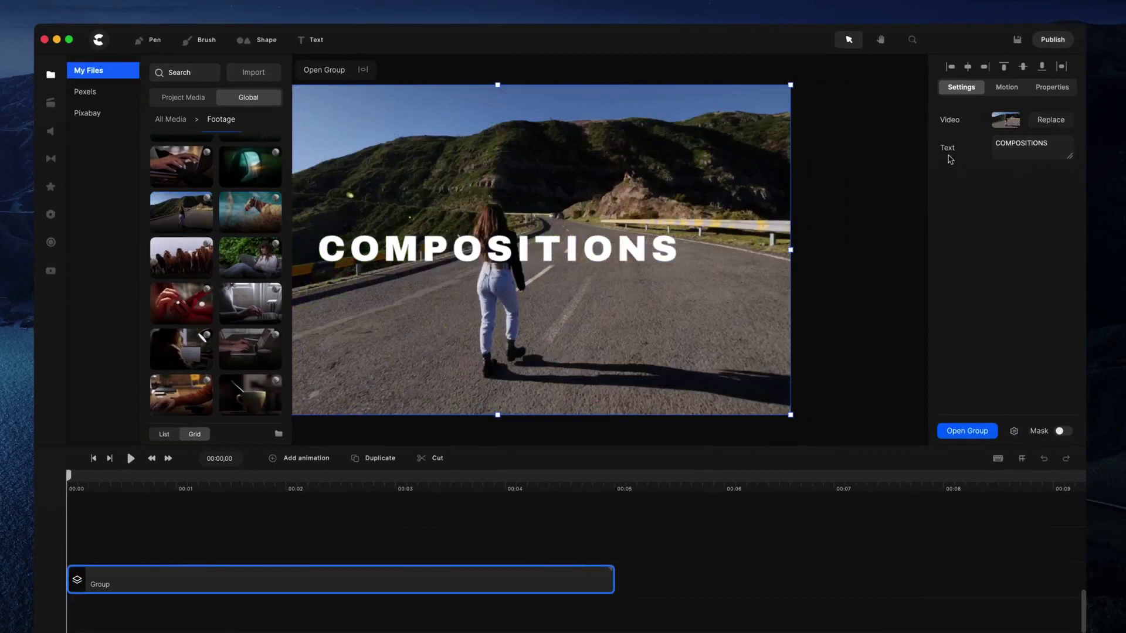
drag(1055, 143, 911, 142)
text(GROUPS)
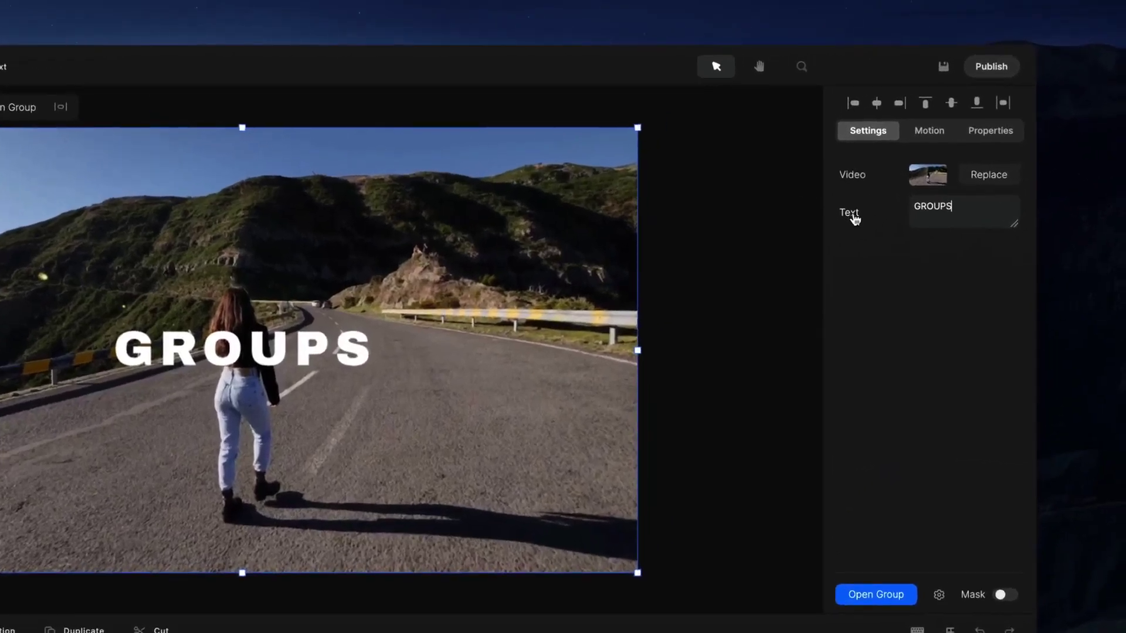
- View the detailed formatting options for the group's text, and close them along with the media library
click(951, 150)
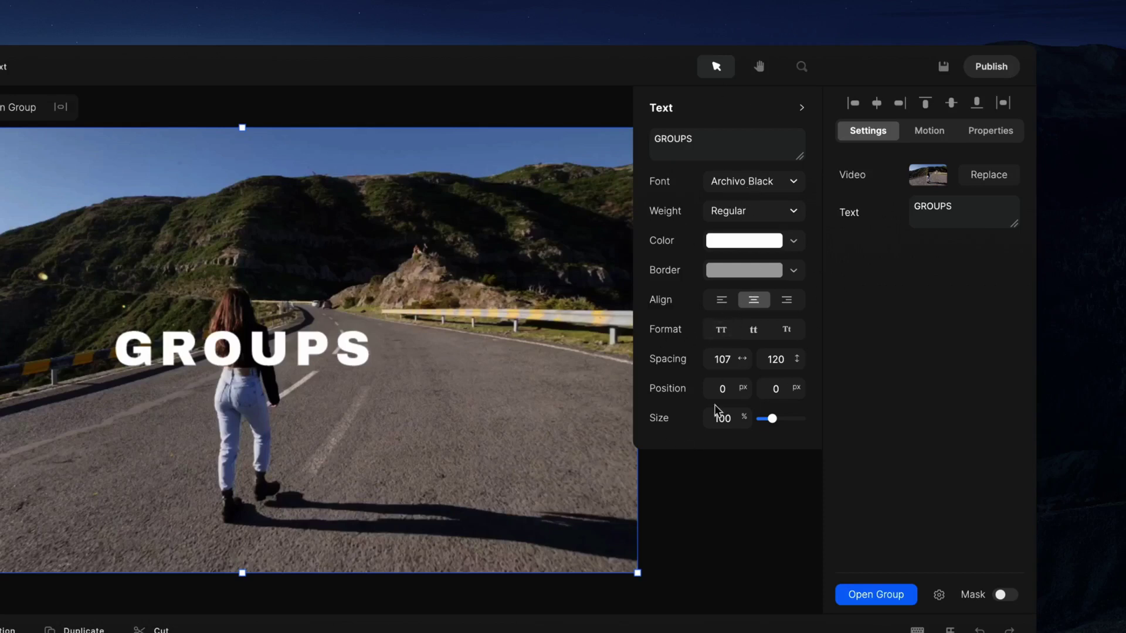
click(717, 500)
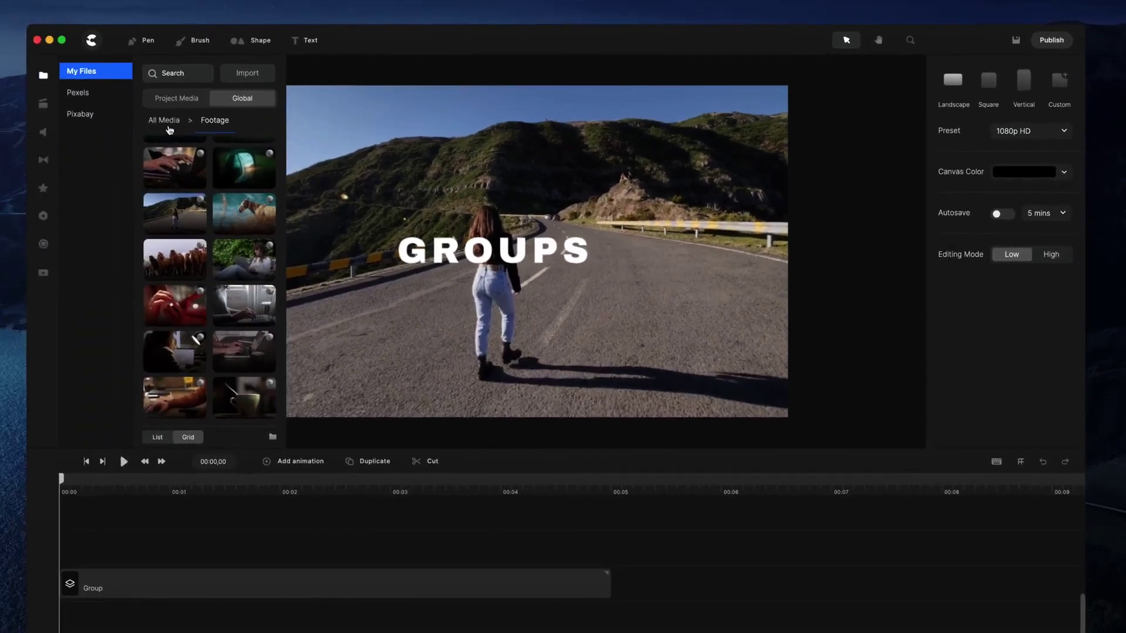
click(43, 76)
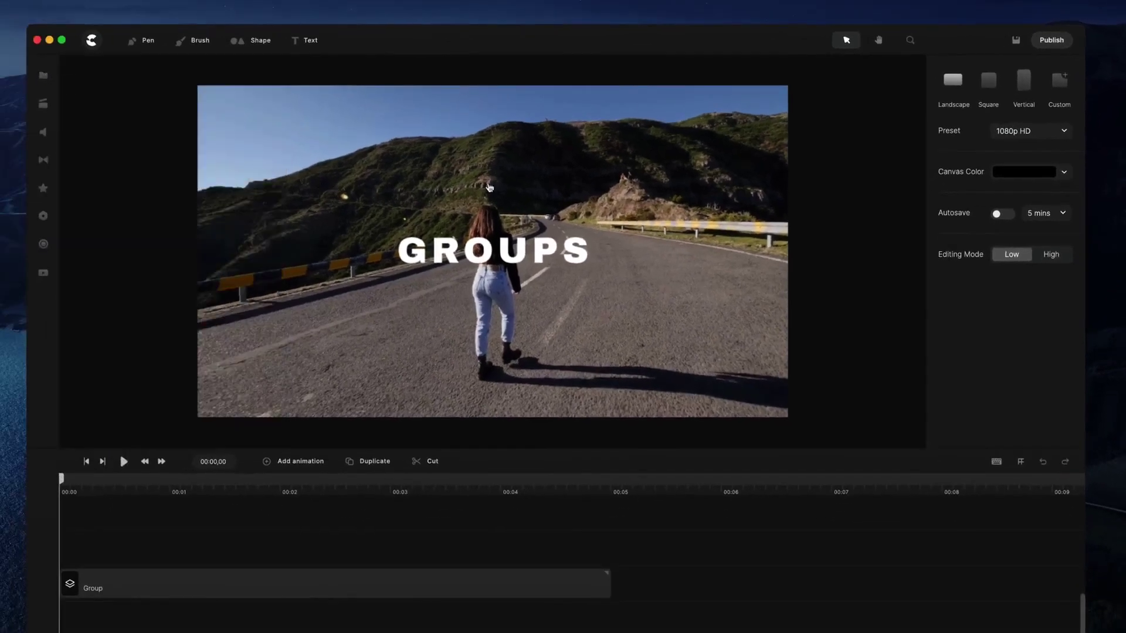
- Open the group at about two seconds and select its title and road video in turn to examine their individual settings
double_click(551, 253)
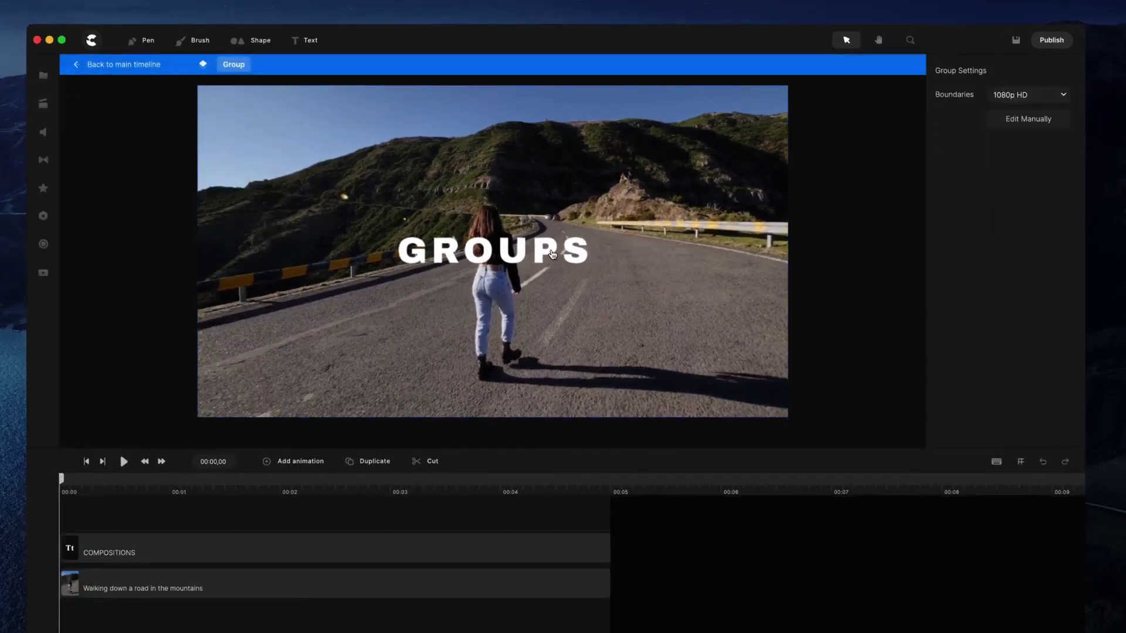
click(285, 493)
click(491, 264)
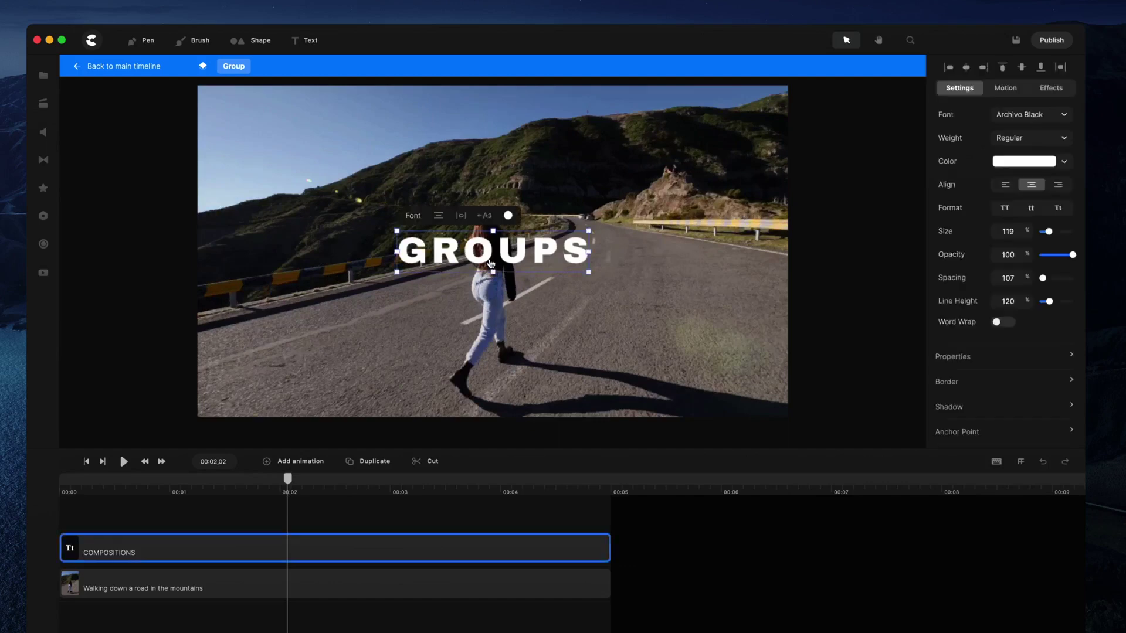
click(658, 303)
click(541, 244)
click(647, 203)
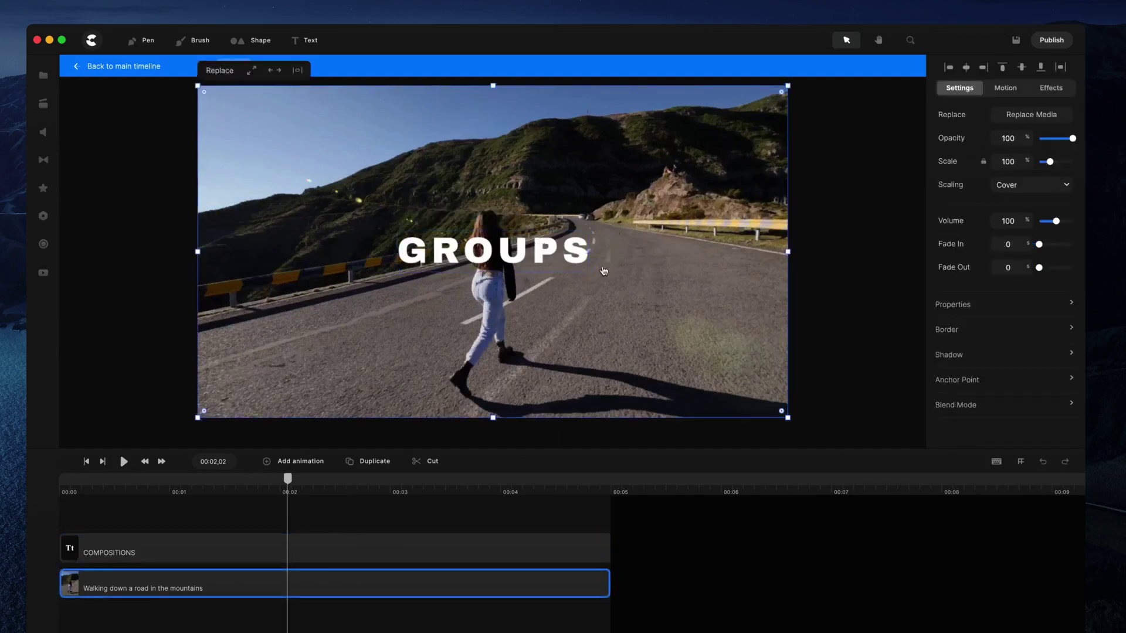
click(837, 178)
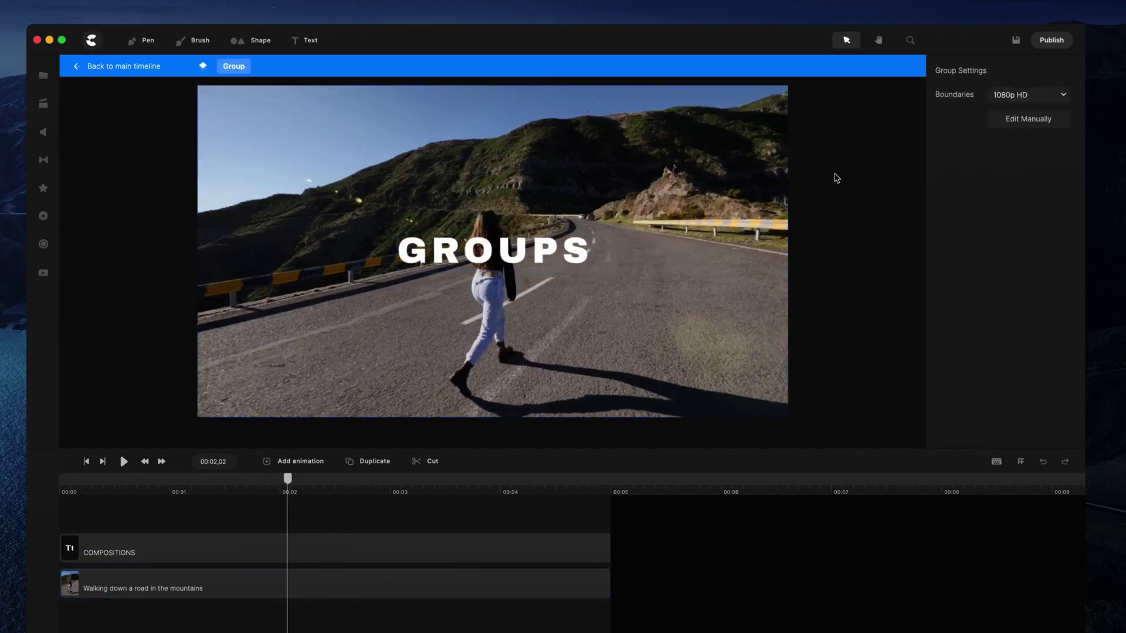
click(722, 168)
click(822, 137)
click(570, 265)
click(838, 176)
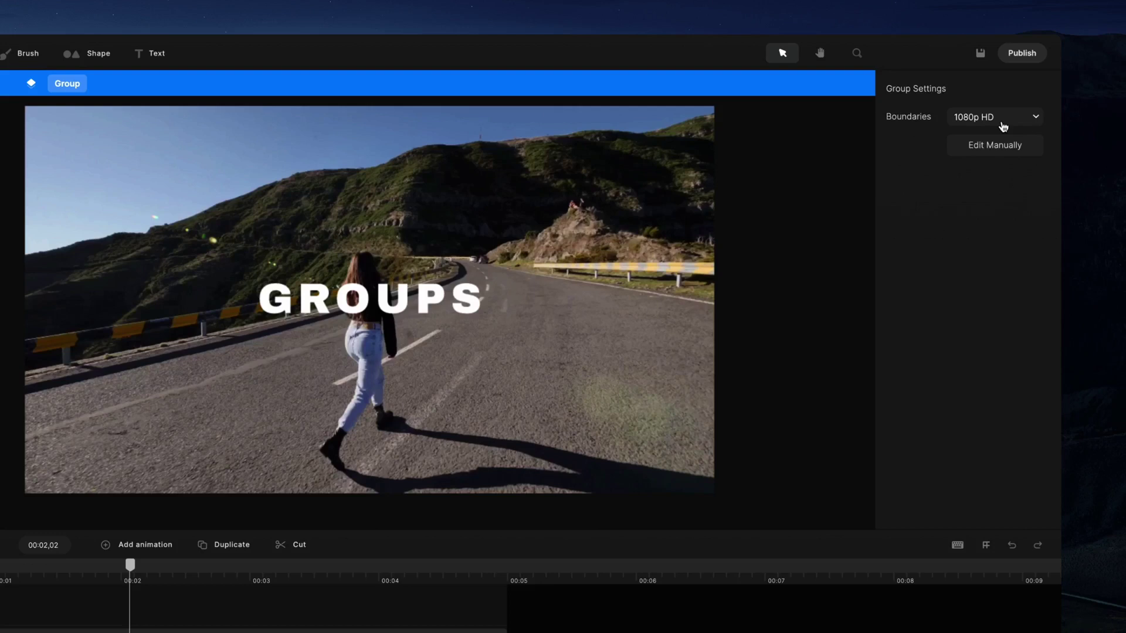
- Set the group's boundaries to the Facebook preset
click(1003, 127)
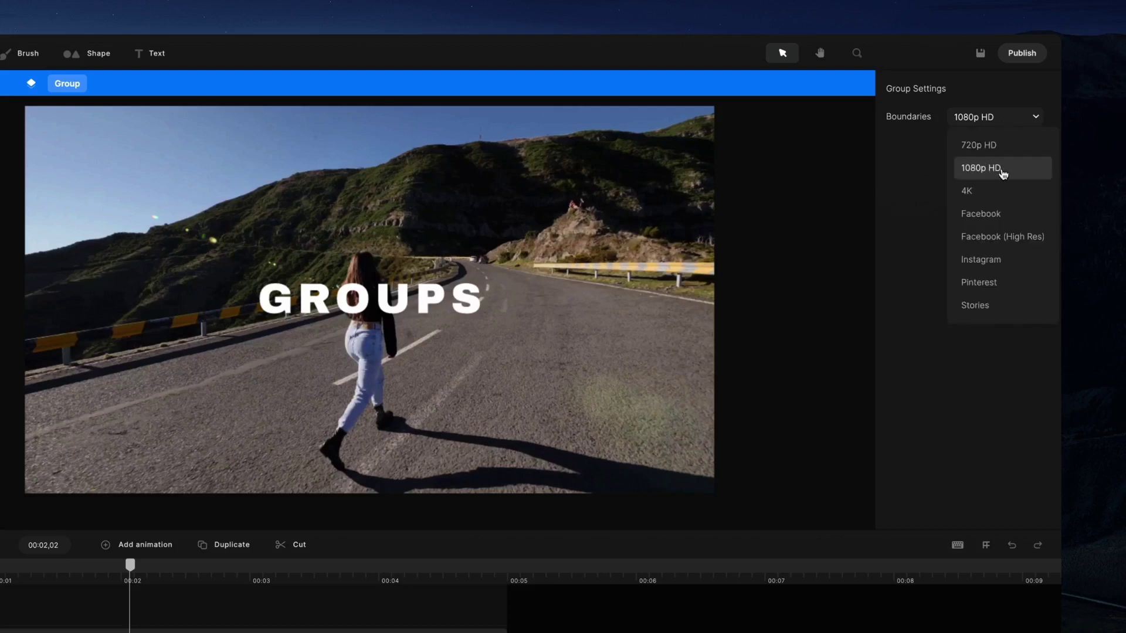
click(1005, 221)
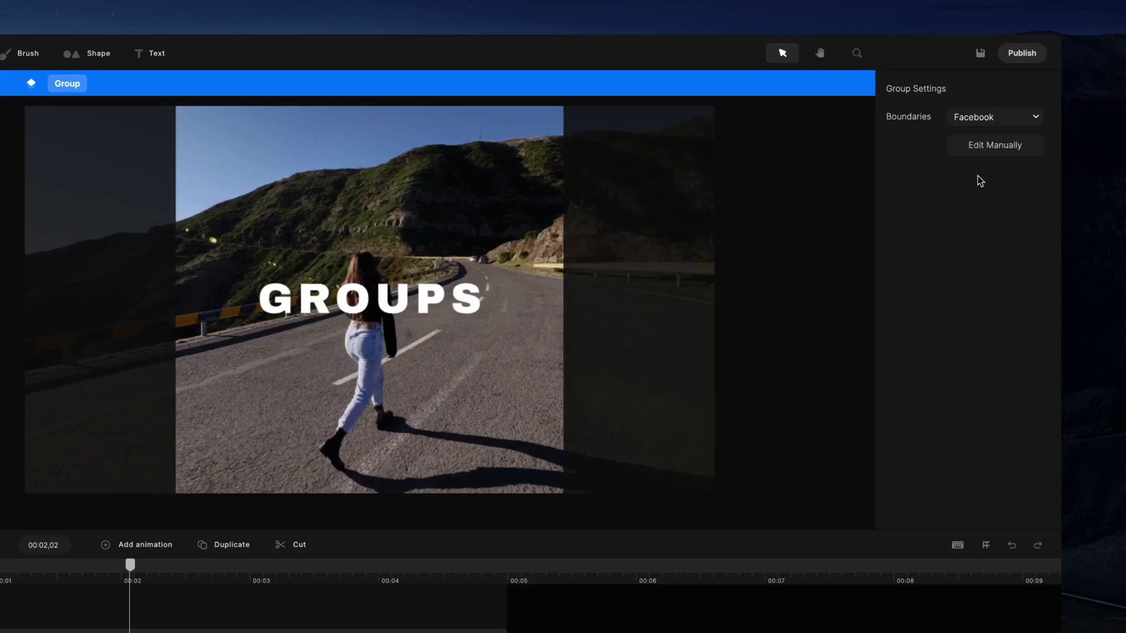
- Try resizing the group's boundaries manually from one side, and reapply the Facebook preset
click(983, 151)
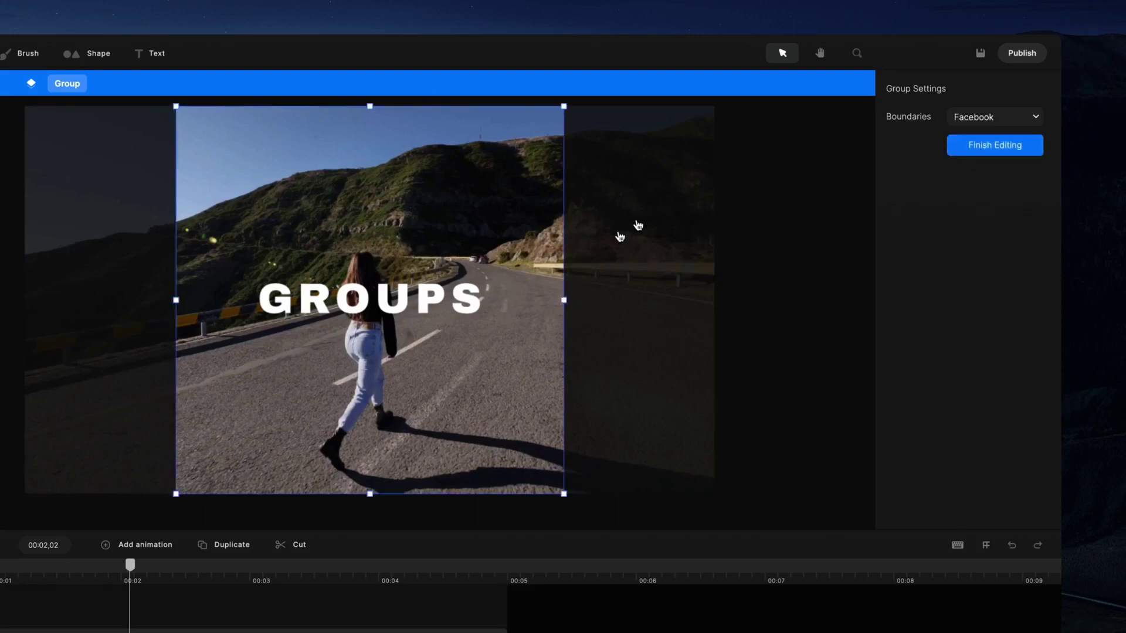
drag(564, 300, 560, 325)
click(987, 148)
click(988, 120)
click(990, 216)
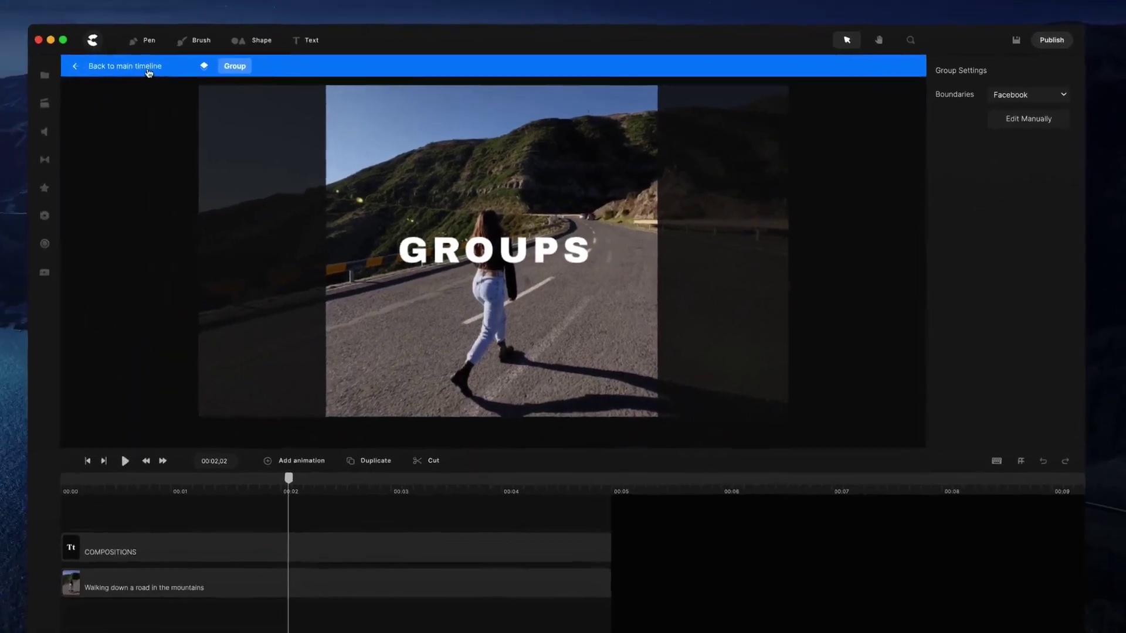
- Return to the main timeline and turn on the mask for the group
click(156, 69)
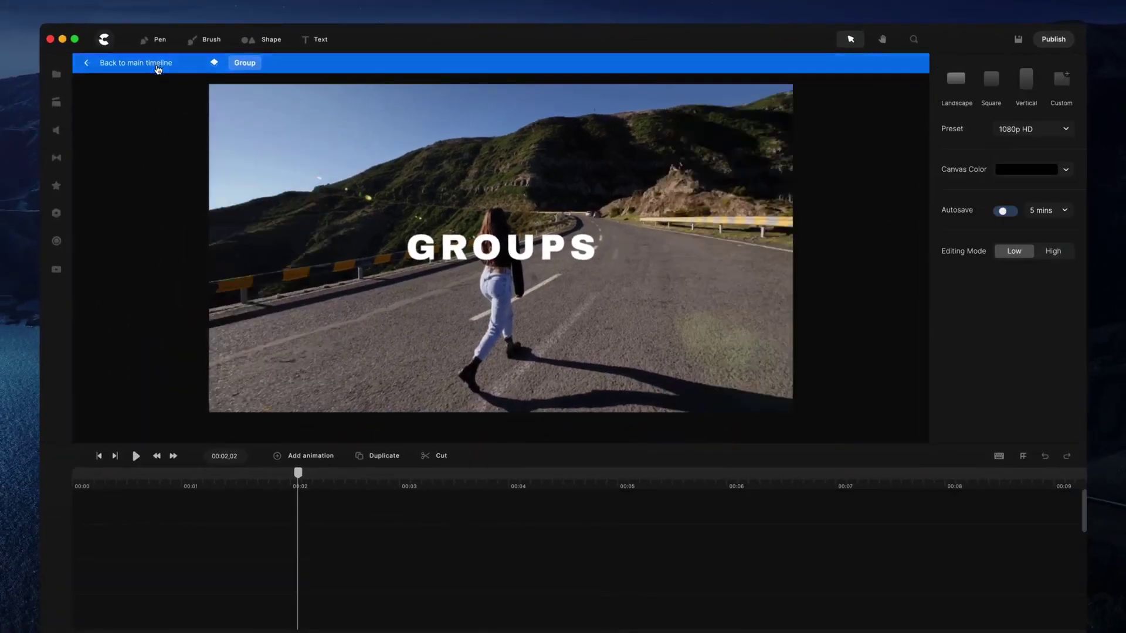
scroll(310, 546, down, 2)
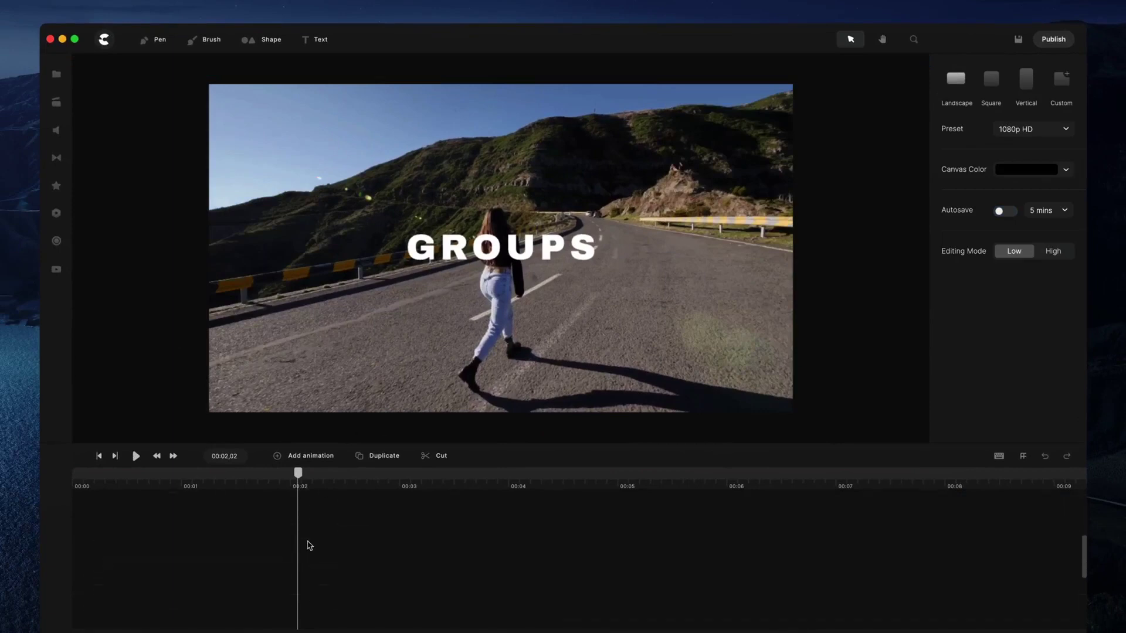
scroll(310, 546, down, 3)
click(303, 577)
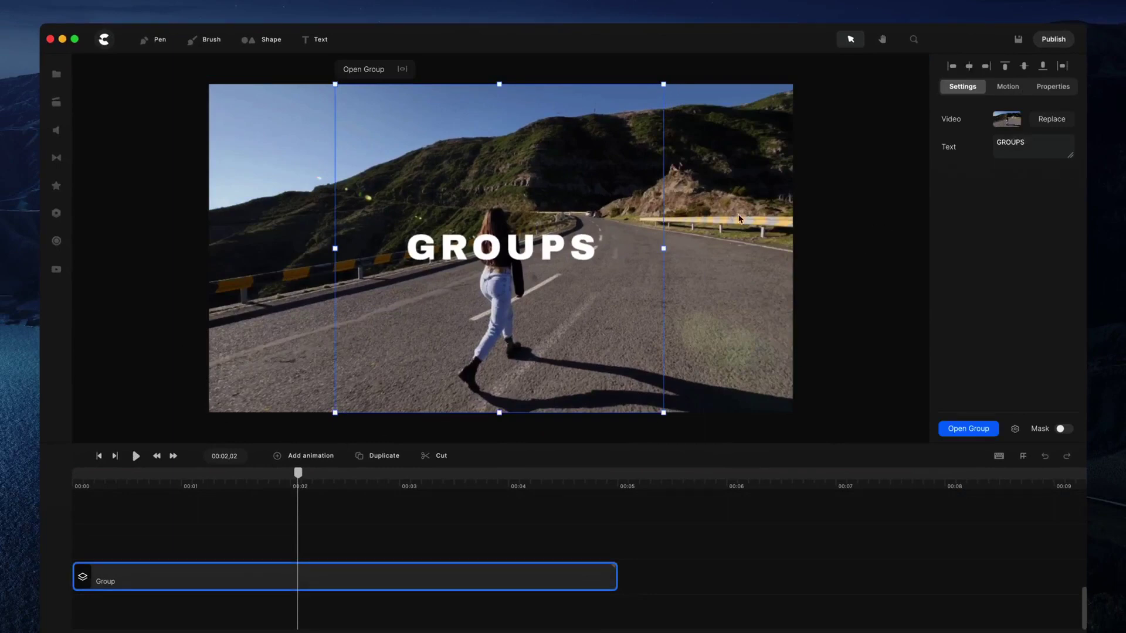
click(1065, 430)
- Round the masked group's corners and scale the group down around the middle of the canvas
mouse_move(300, 479)
mouse_down()
mouse_move(54, 485)
mouse_move(290, 480)
mouse_up()
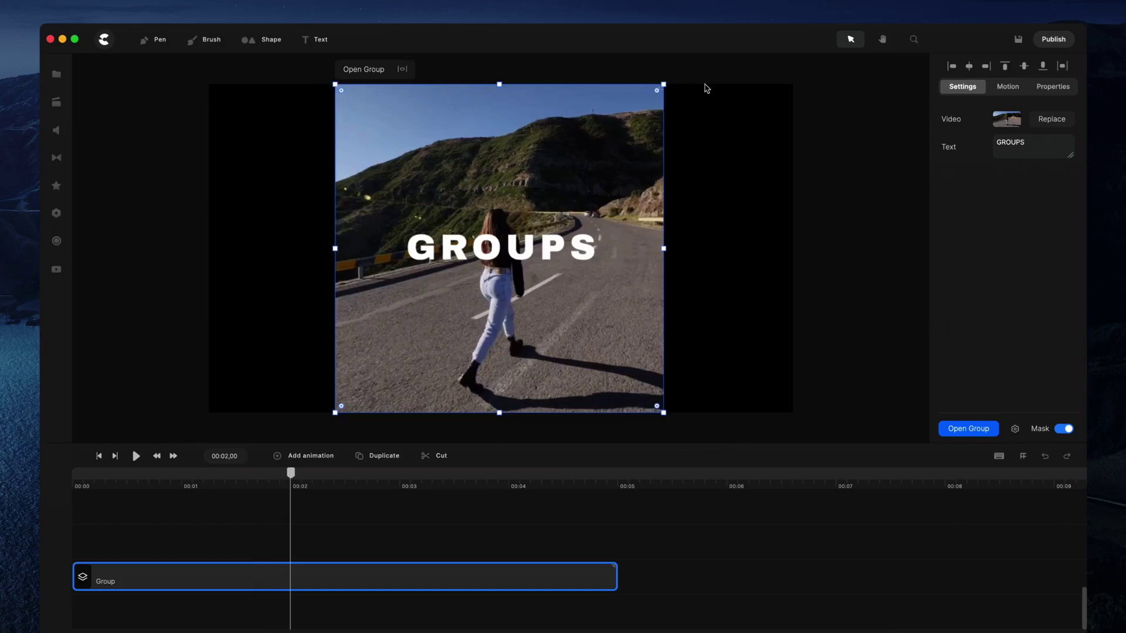
drag(657, 90, 593, 158)
drag(557, 200, 623, 147)
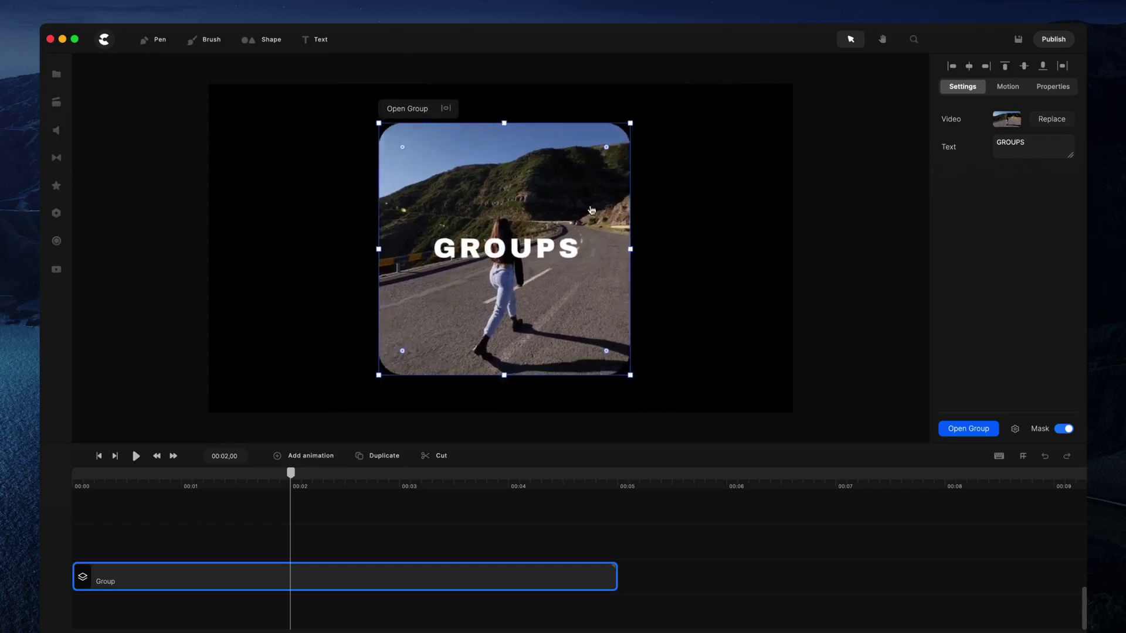
- Apply the Right position In animation to the "GROUPS" title inside the group, and return to the main timeline
double_click(568, 228)
click(573, 262)
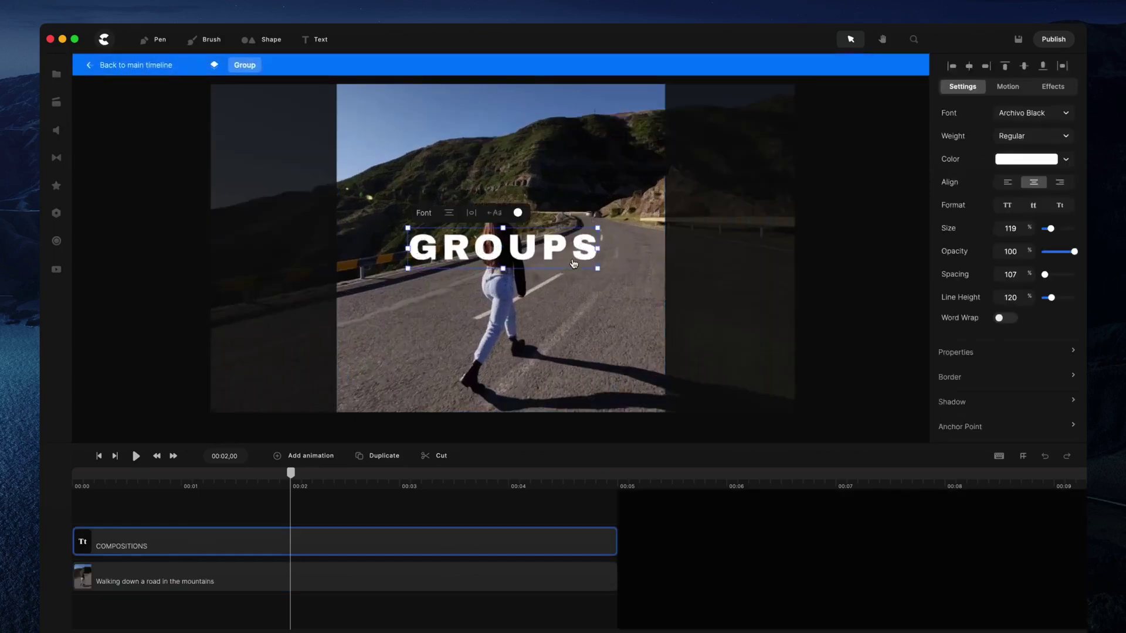
click(1017, 89)
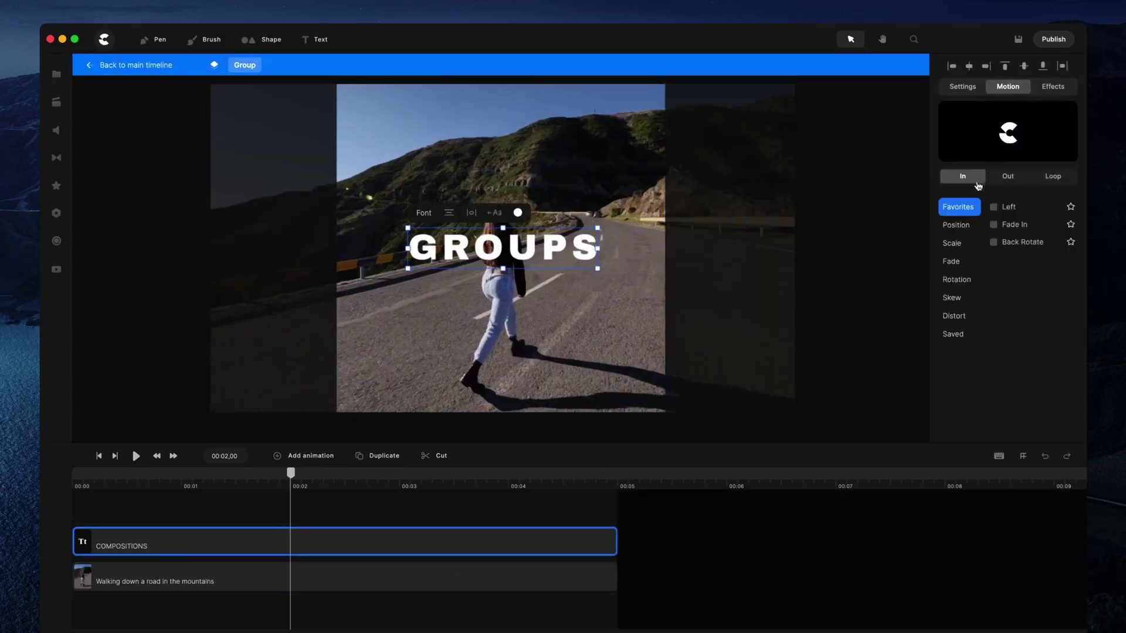
click(956, 225)
click(994, 207)
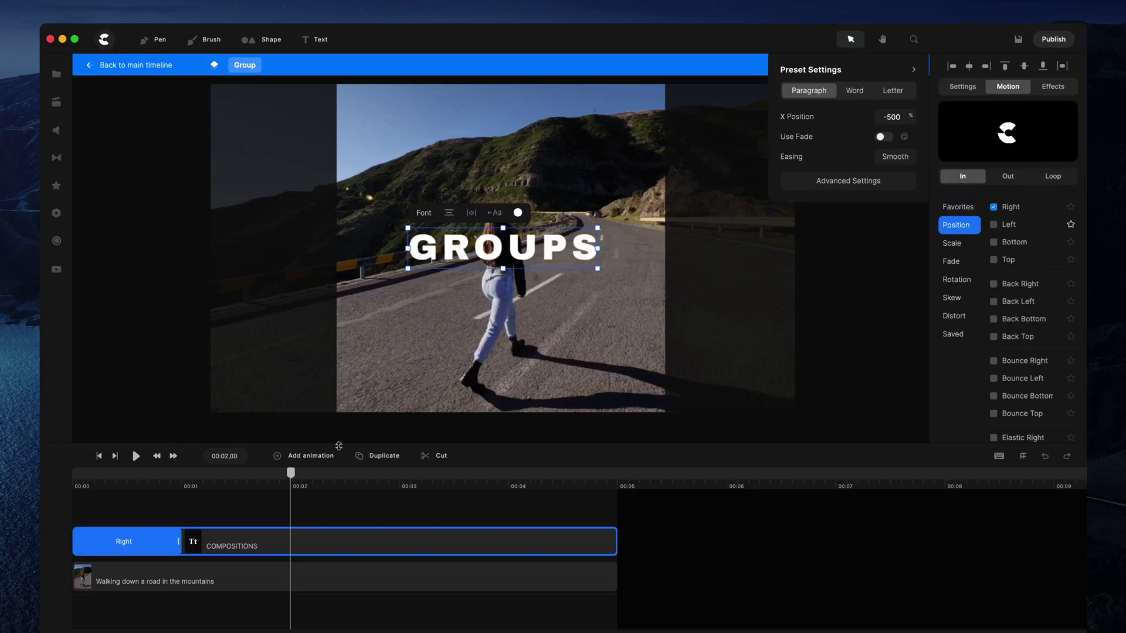
drag(291, 473, 185, 473)
click(135, 67)
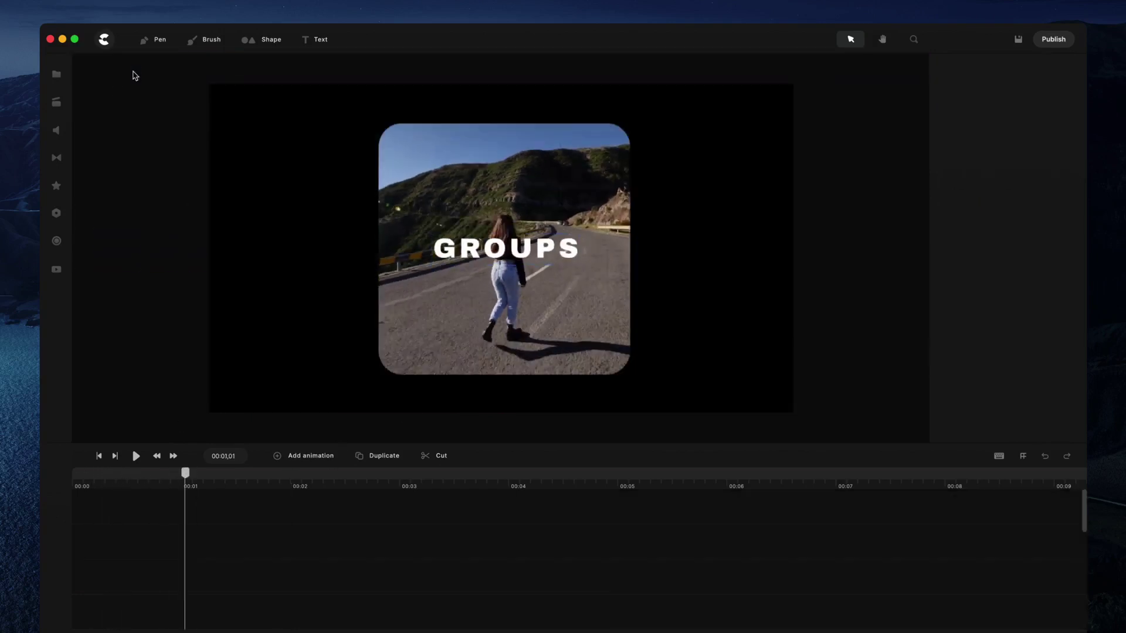
- Scrub the main timeline to about 00:02,11 and view the group's motion options and editable settings
scroll(245, 540, down, 5)
drag(185, 476, 332, 488)
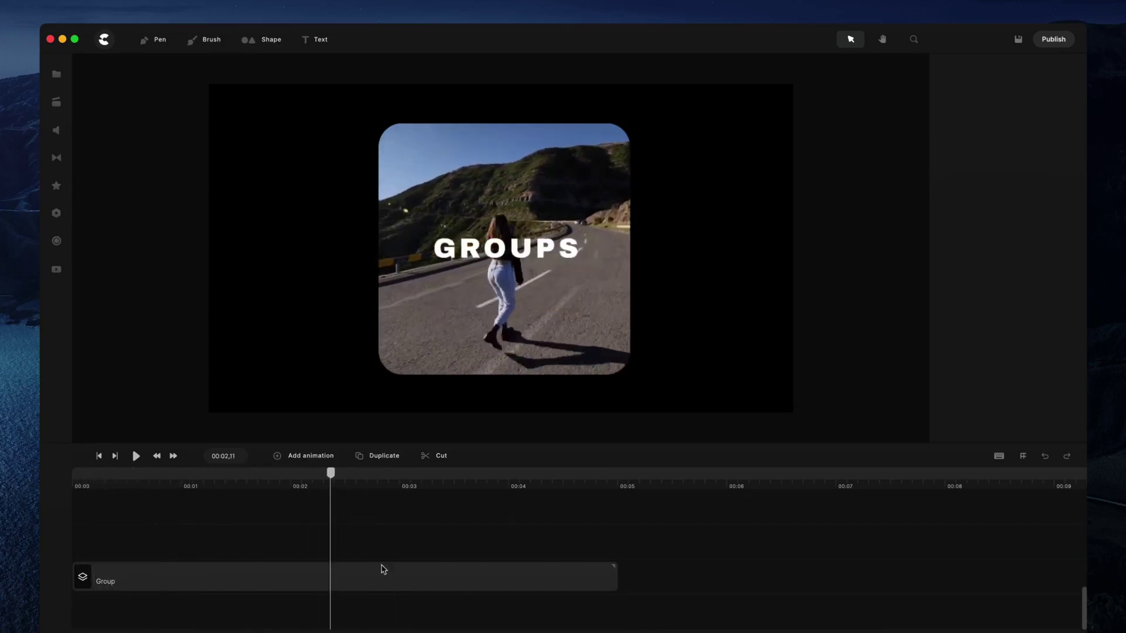
click(384, 570)
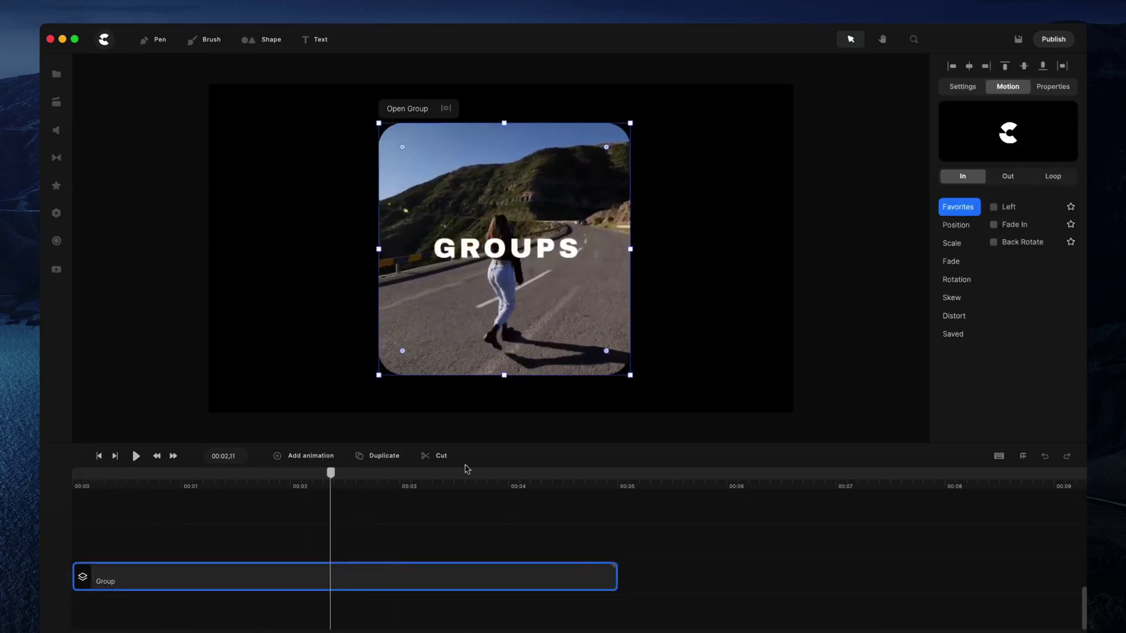
click(968, 88)
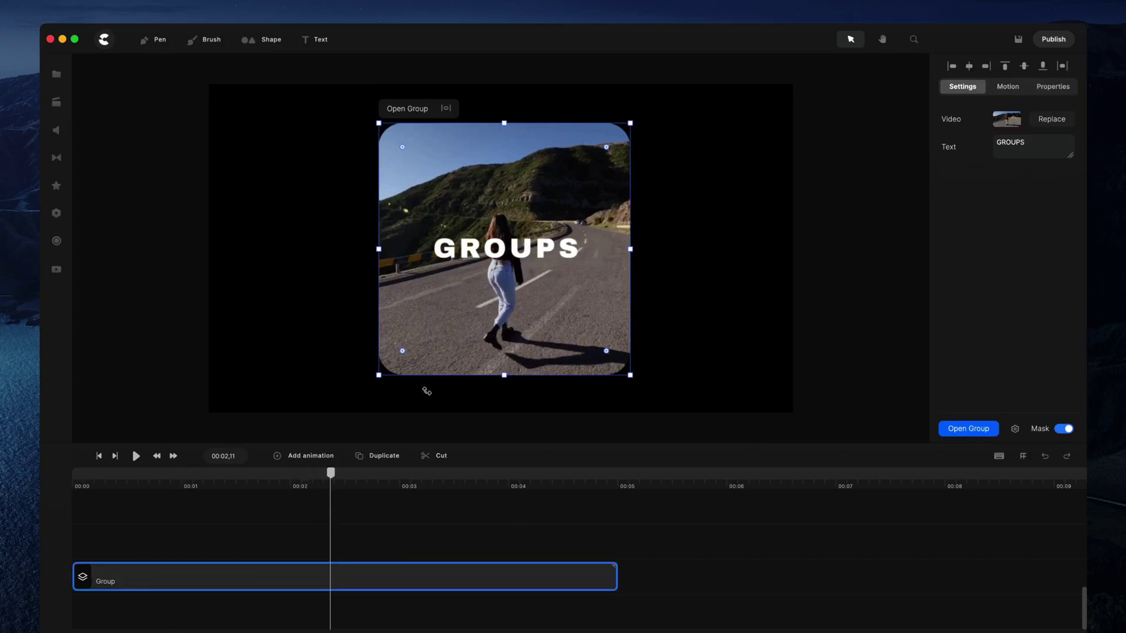
click(683, 274)
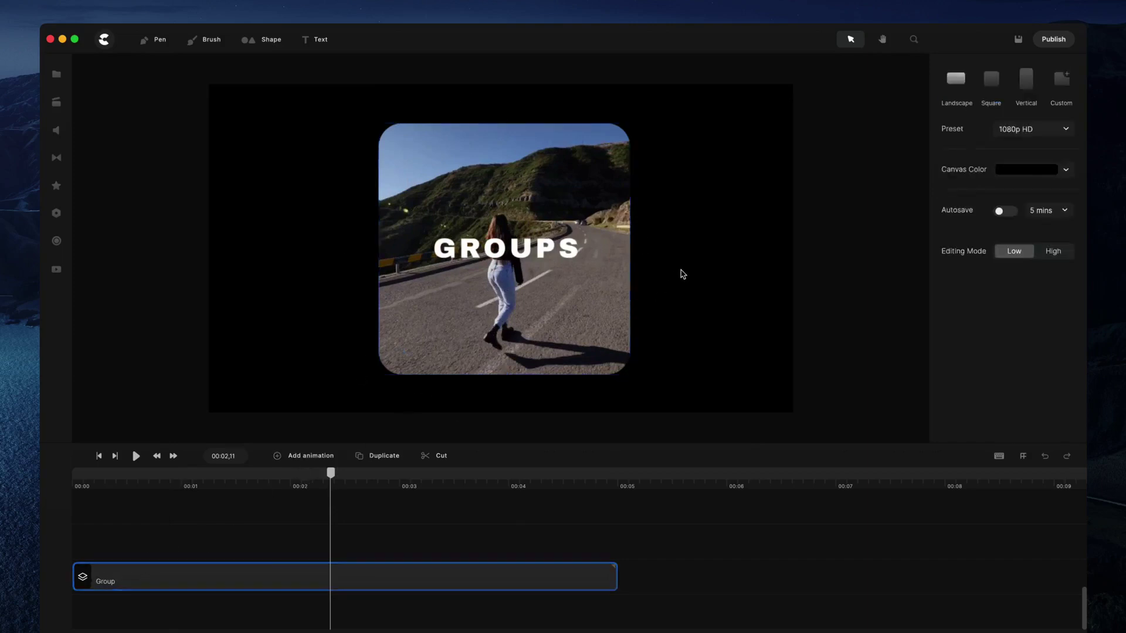
click(577, 316)
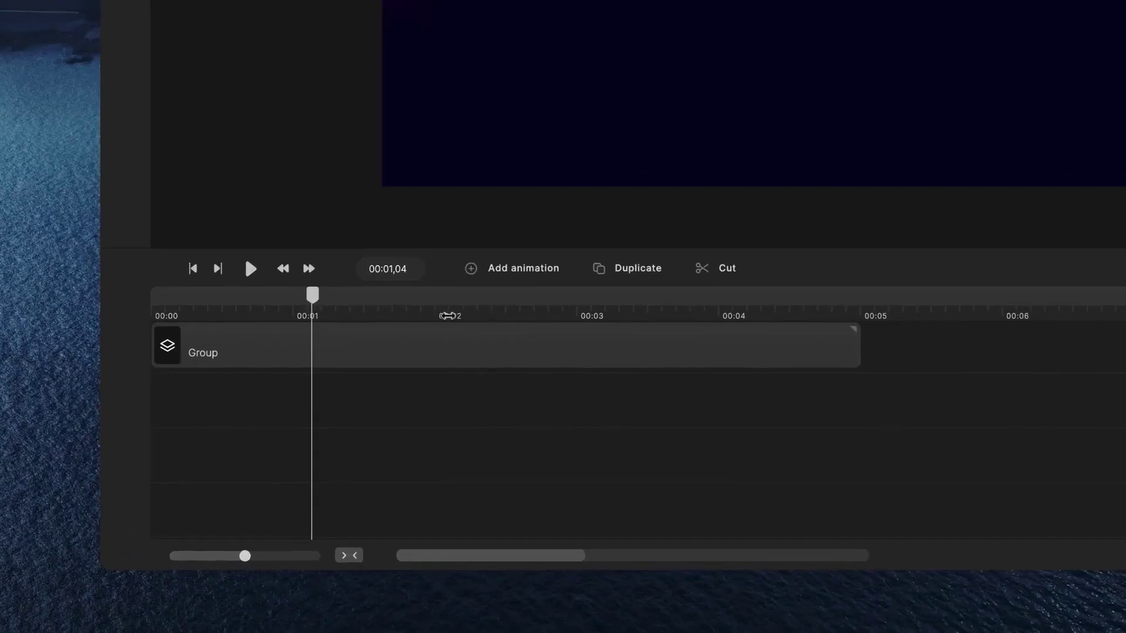
- Adjust the timeline zoom in the "Tips & Tricks" project
drag(448, 316, 397, 315)
mouse_move(233, 556)
mouse_down()
mouse_move(260, 558)
mouse_move(243, 556)
mouse_up()
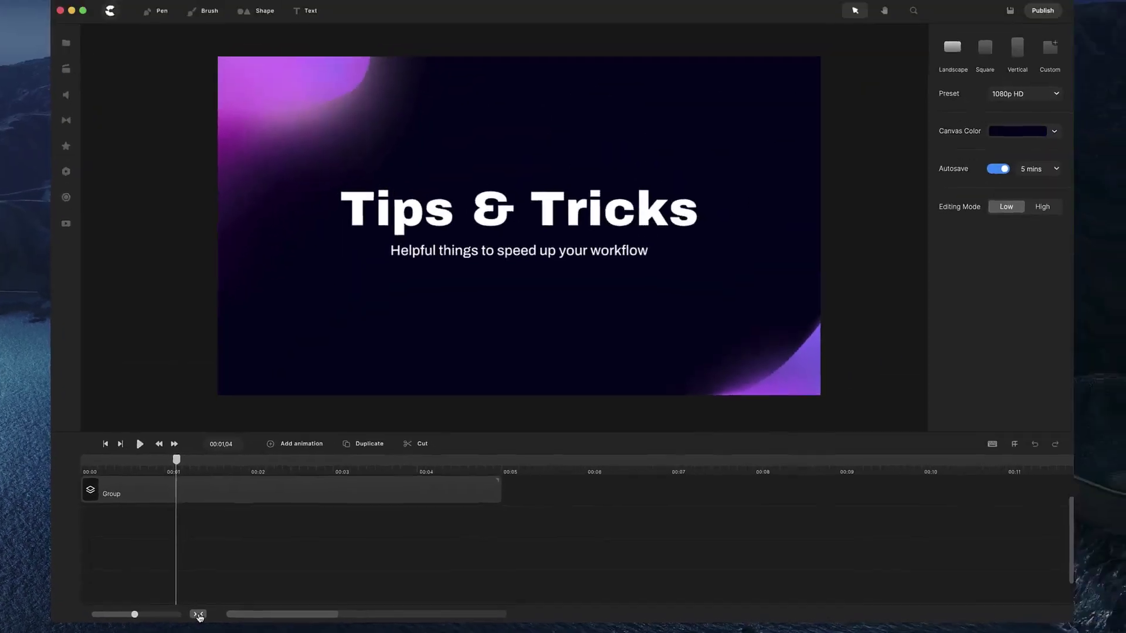
click(292, 580)
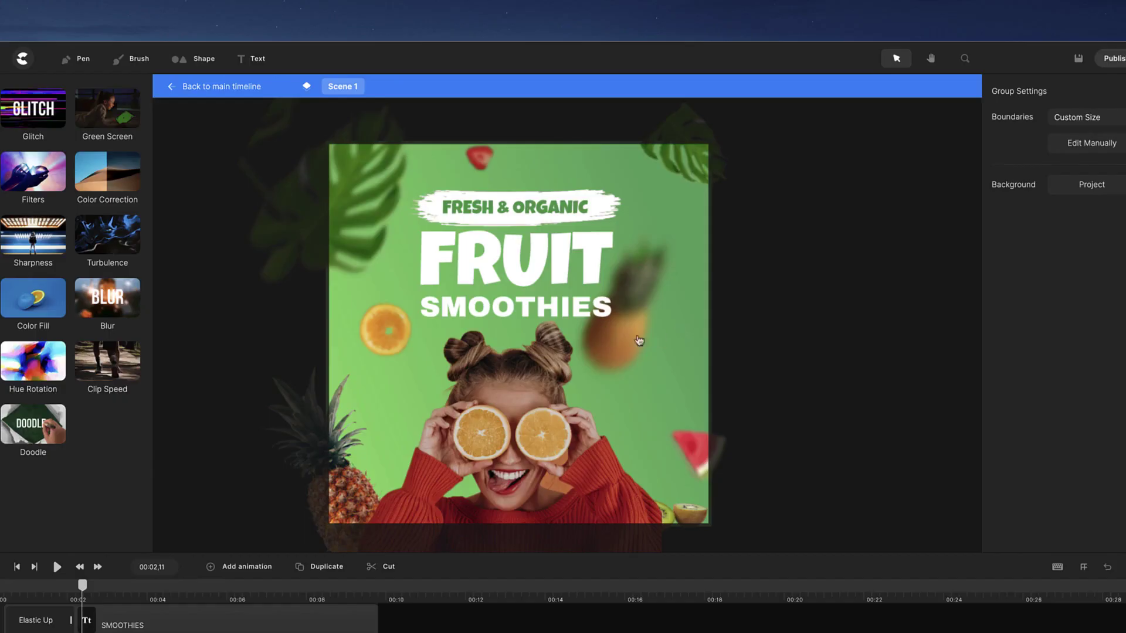
- Set the Blur strength of the floating pineapple in Scene 1 to 66 after trying 0, and return to the main timeline
click(625, 341)
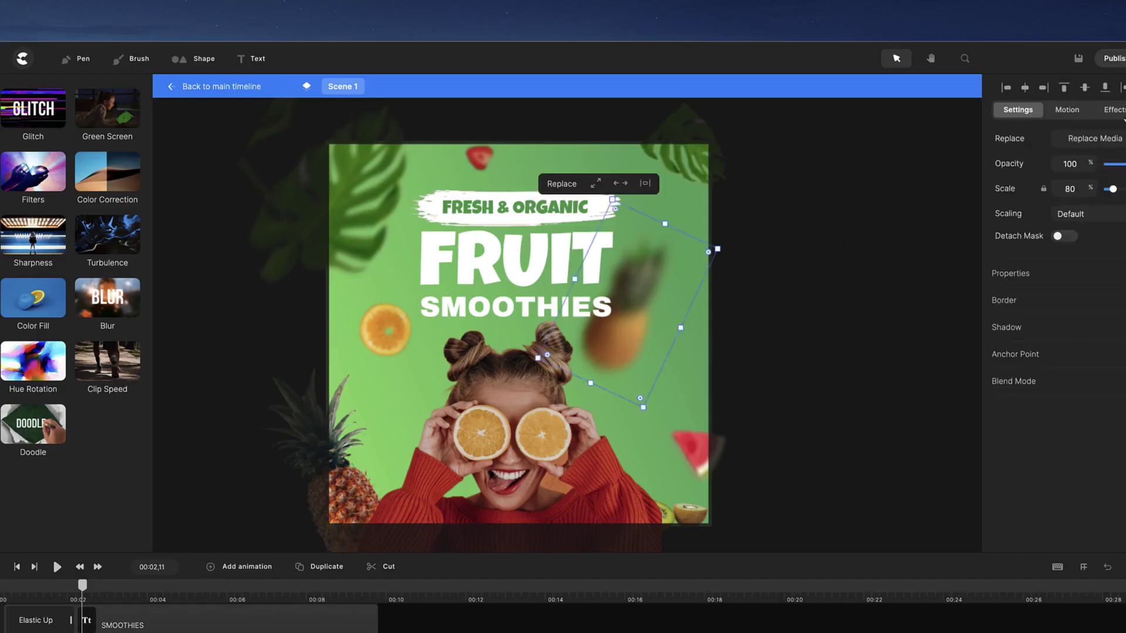
click(1113, 110)
click(1070, 133)
drag(941, 97, 926, 105)
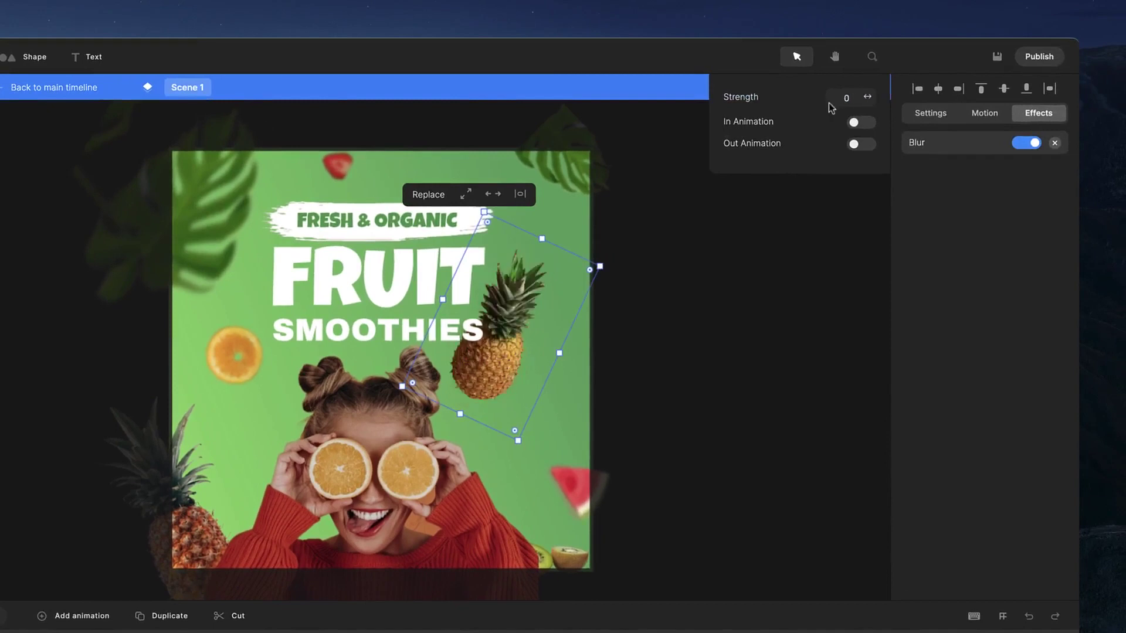
drag(867, 97, 871, 98)
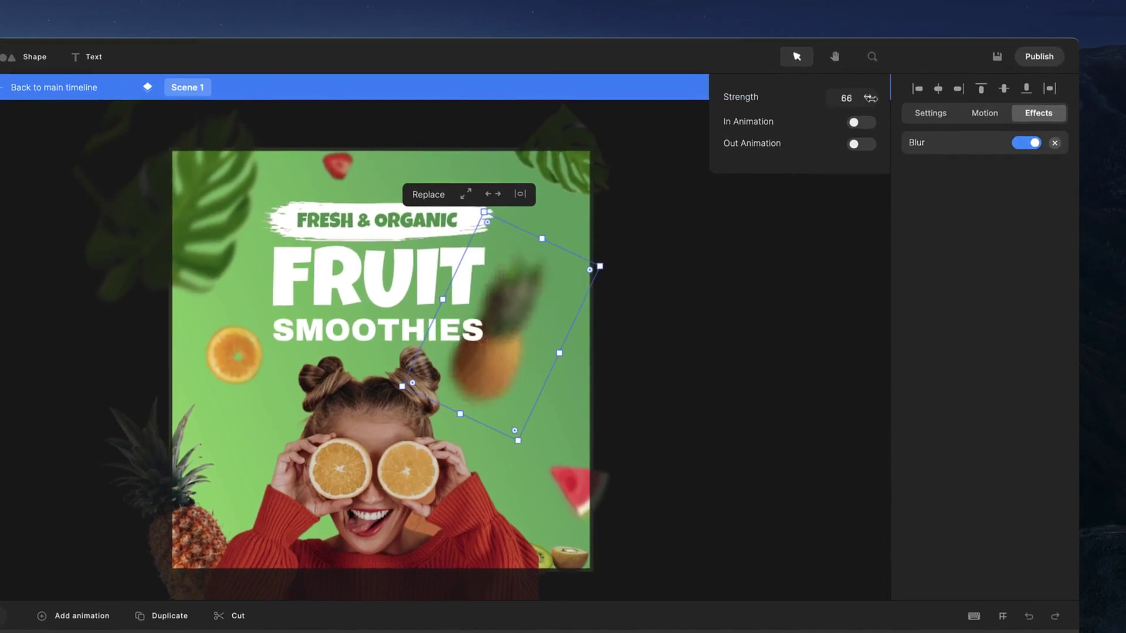
click(801, 320)
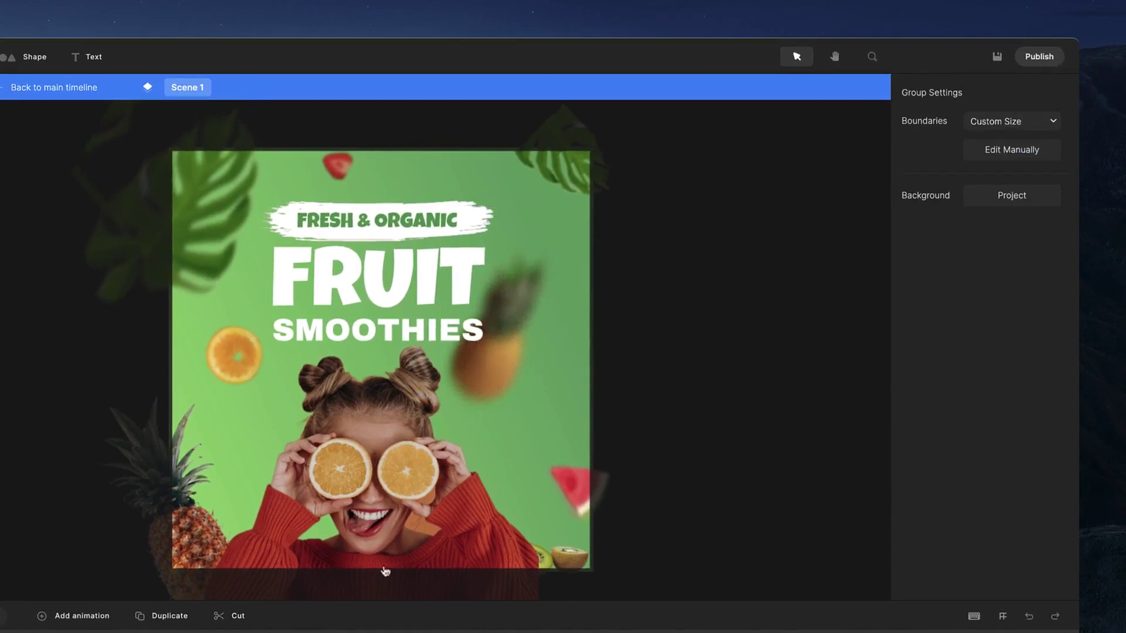
click(66, 93)
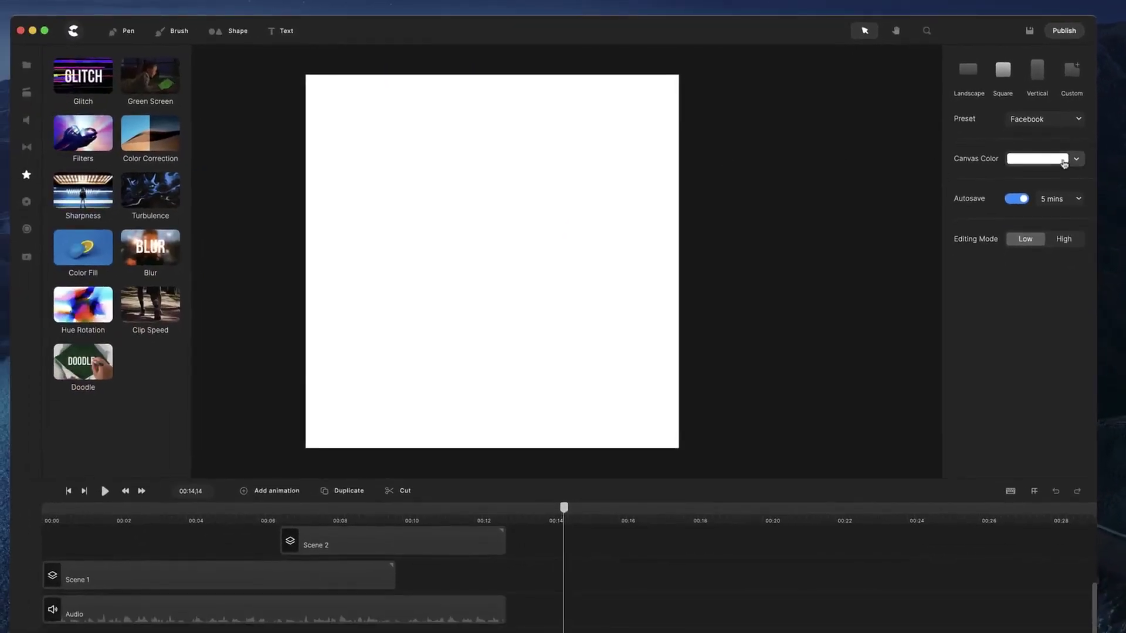
- Set the canvas color to black and place the white cs_logo from the Logos folder near the canvas center at 30% scale
click(1007, 213)
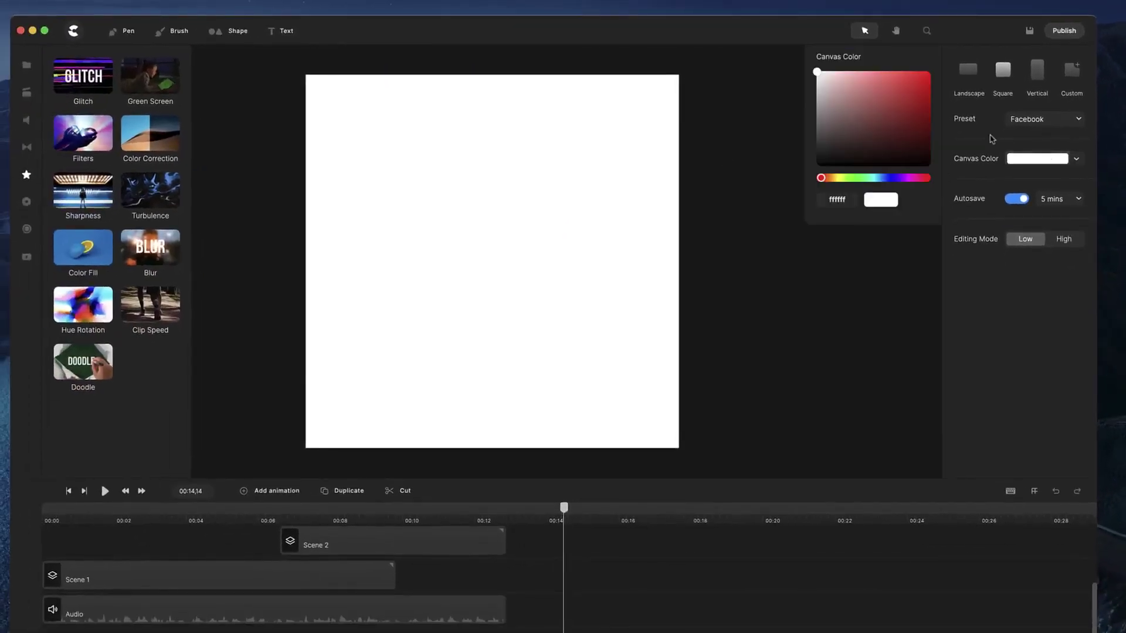
click(818, 165)
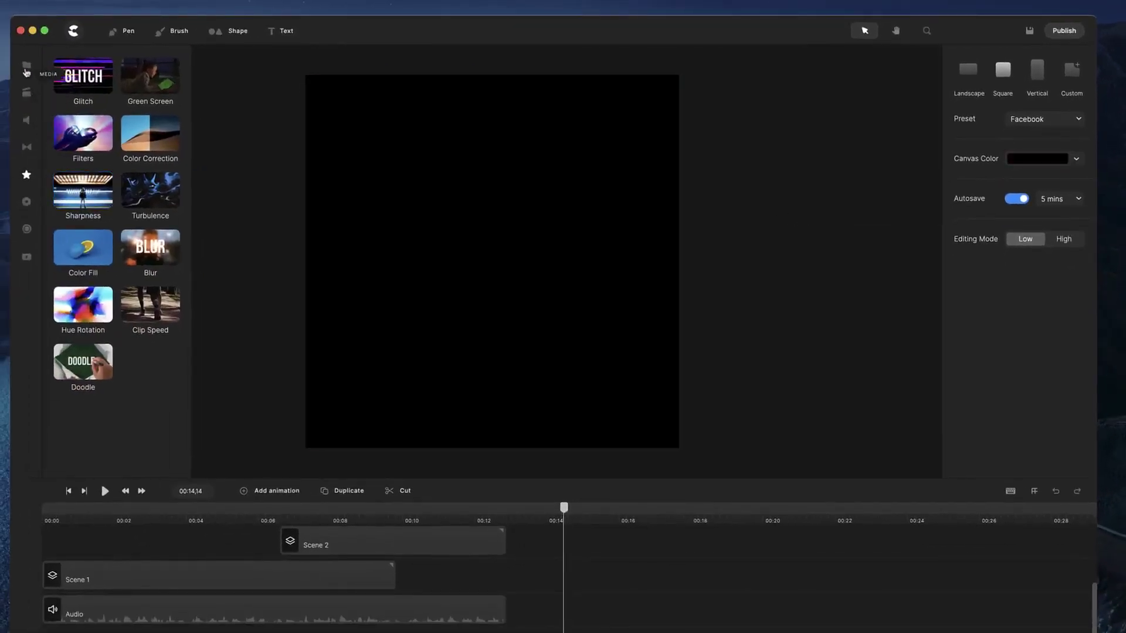
click(27, 67)
drag(154, 151, 493, 257)
drag(628, 114, 540, 193)
drag(505, 241, 520, 207)
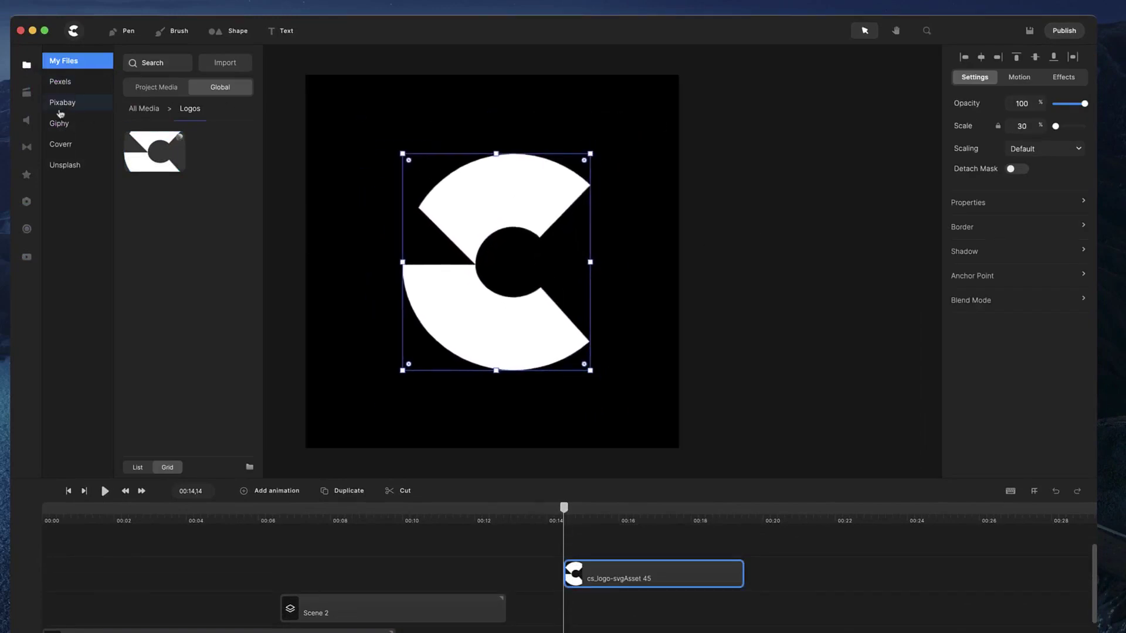
- Apply the Blur effect to the logo and change the canvas color to blue, about 4092e5
click(26, 175)
drag(128, 245, 517, 217)
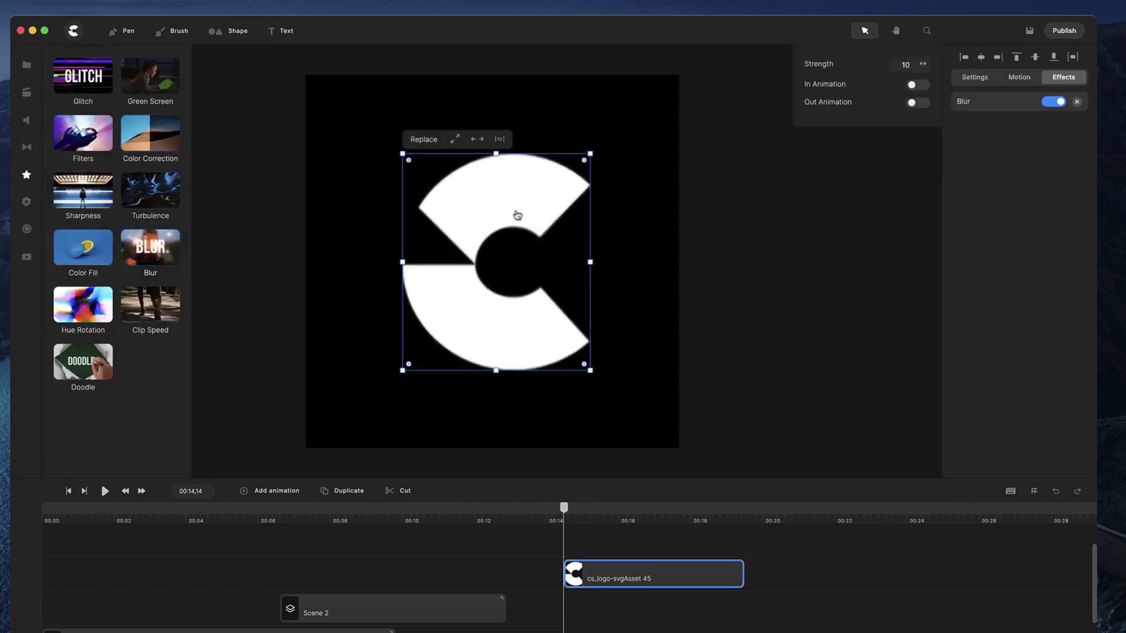
click(643, 245)
click(1044, 158)
click(888, 178)
click(896, 80)
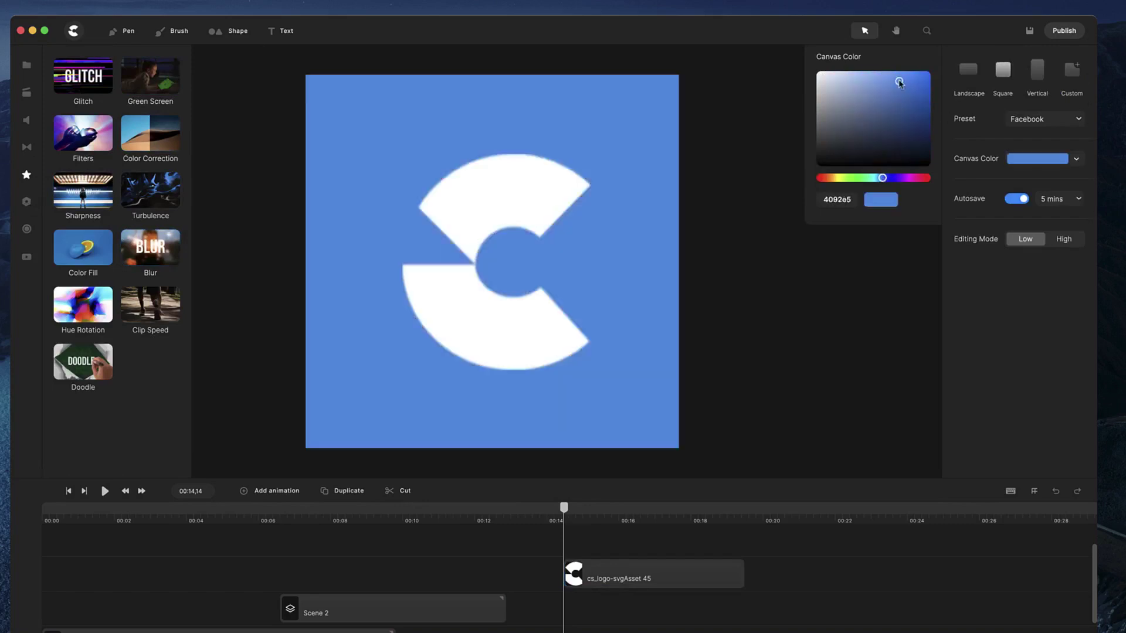
- Set the strength of the logo's Blur effect to 85
click(548, 195)
click(1063, 78)
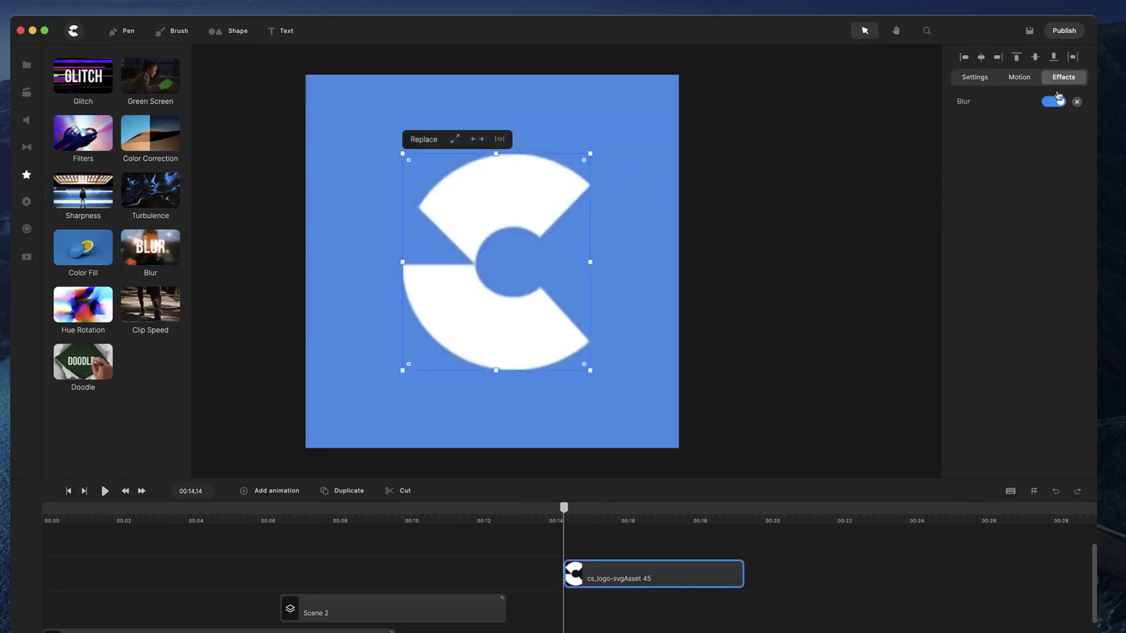
click(992, 107)
drag(922, 64, 926, 65)
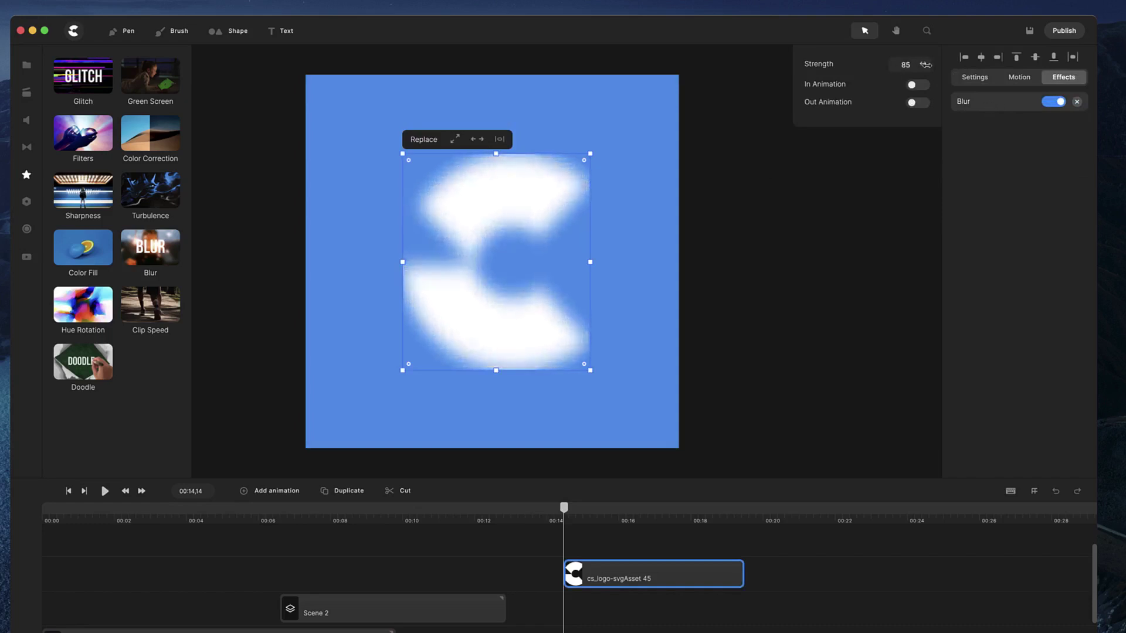
click(843, 224)
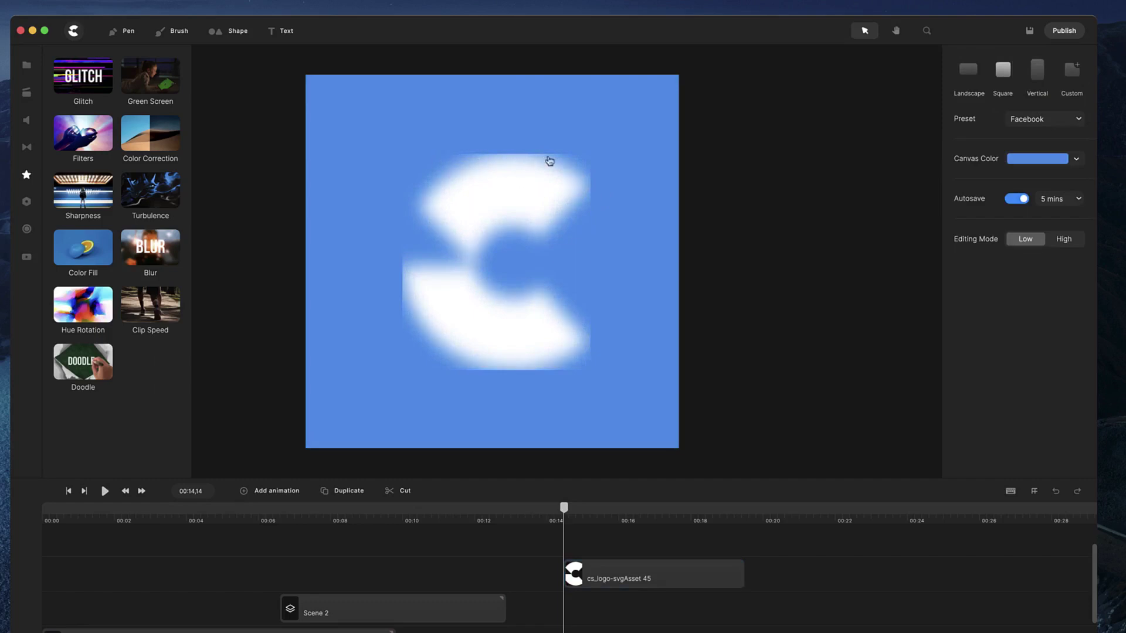
- Extend the logo's mask boundary outward on all sides, to 47% scale, so the blurred edges have room around them
click(510, 195)
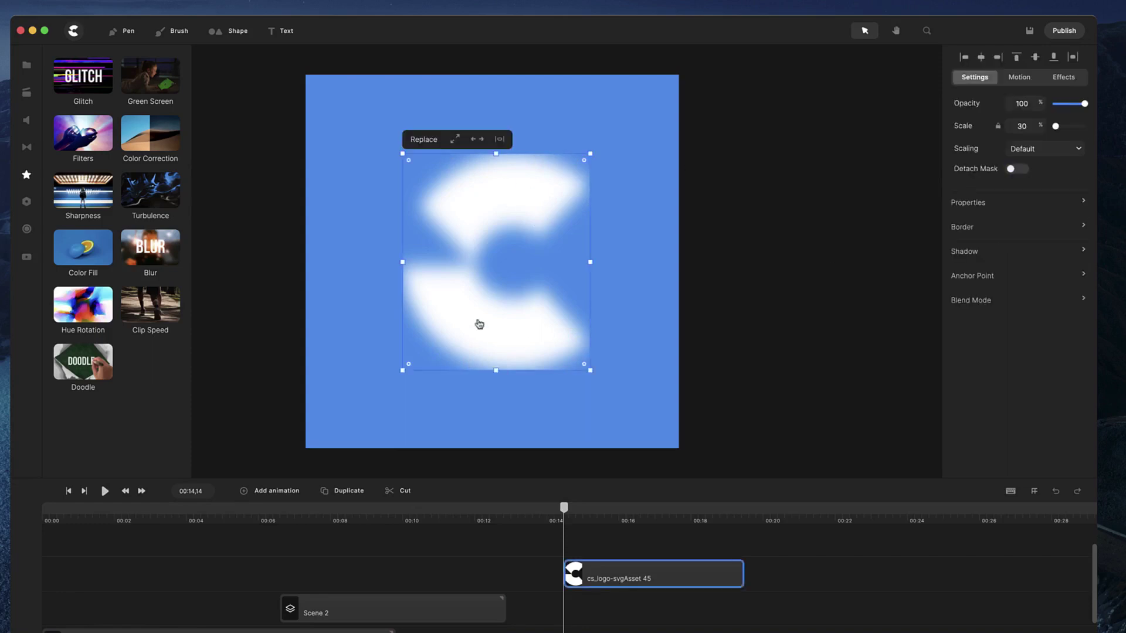
click(599, 187)
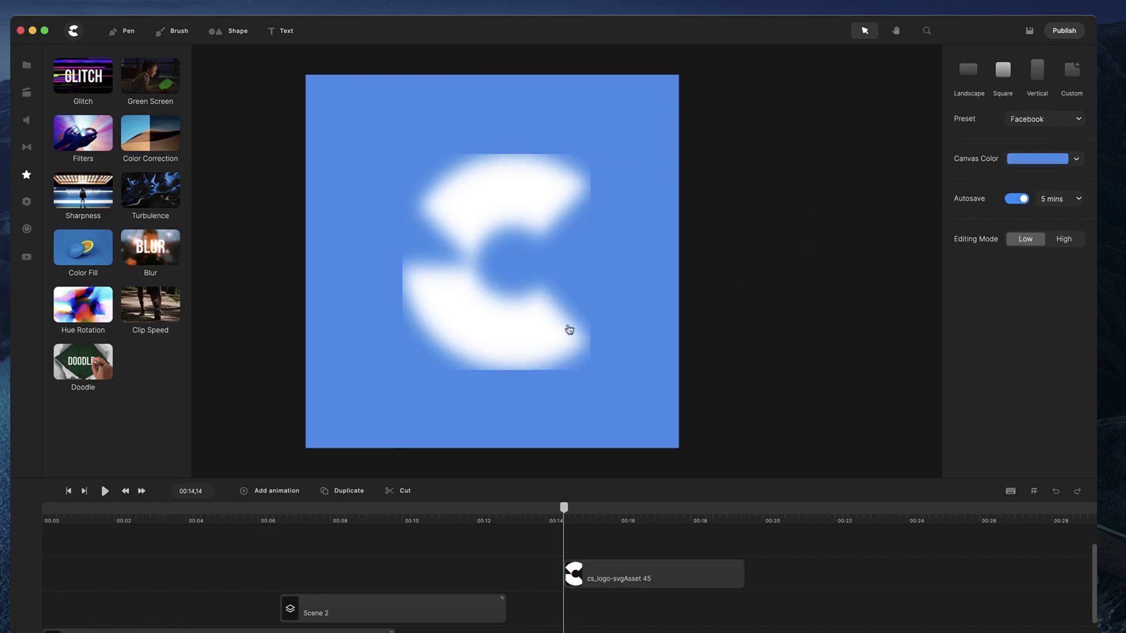
click(530, 191)
drag(591, 153, 621, 154)
drag(408, 252, 349, 253)
drag(497, 389, 498, 420)
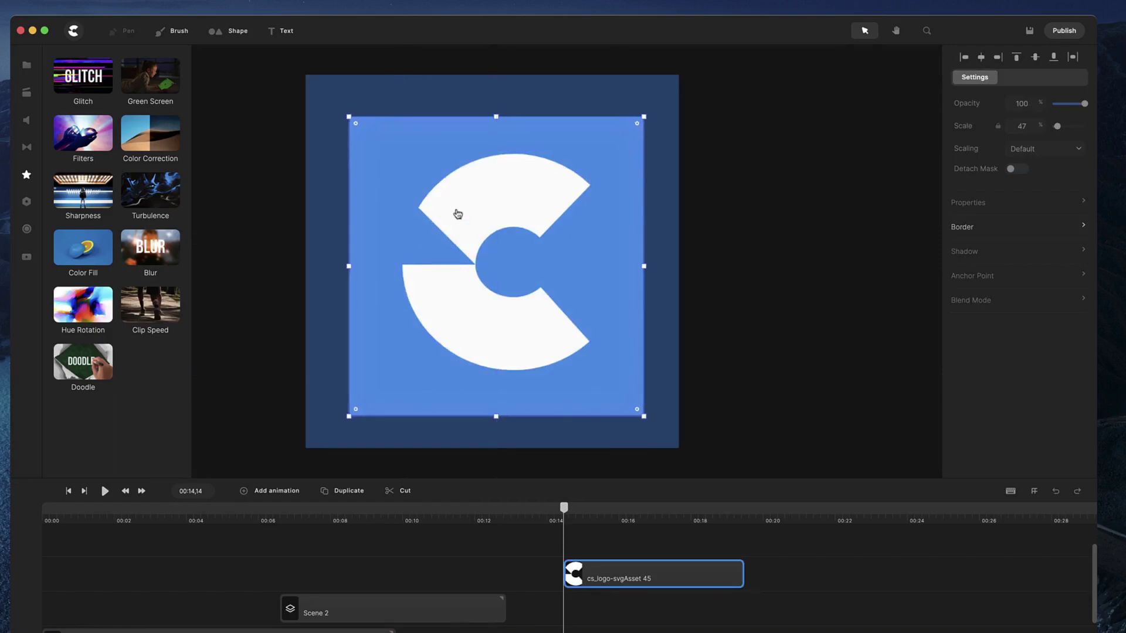
click(754, 183)
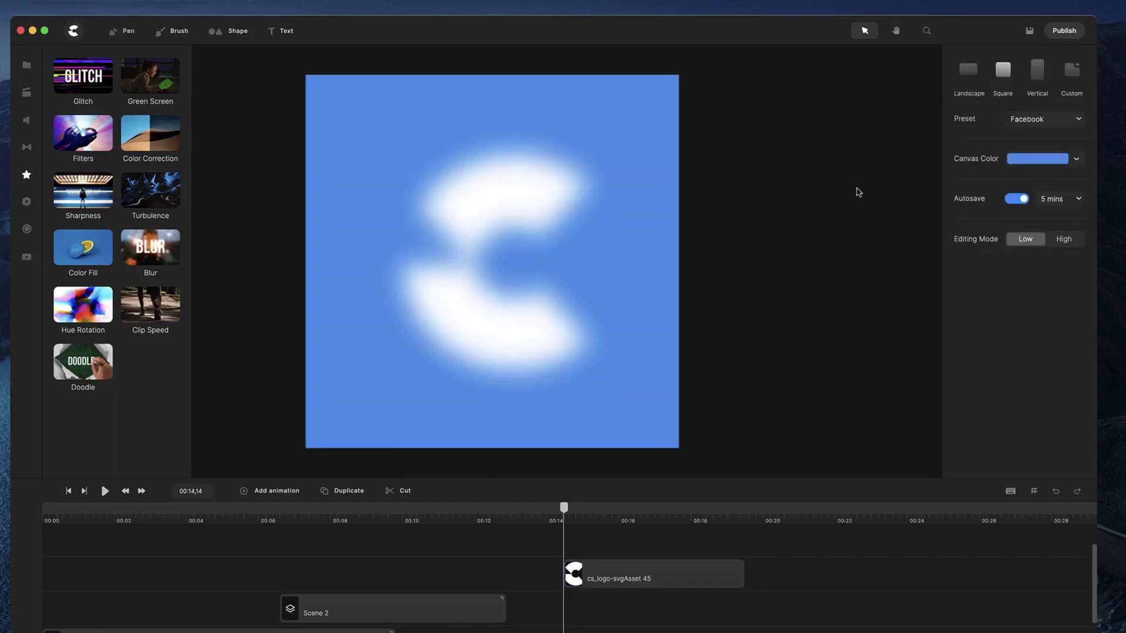
- Turn on the In Animation for the logo's Blur effect and scrub to 00:14,15 to check it
click(539, 186)
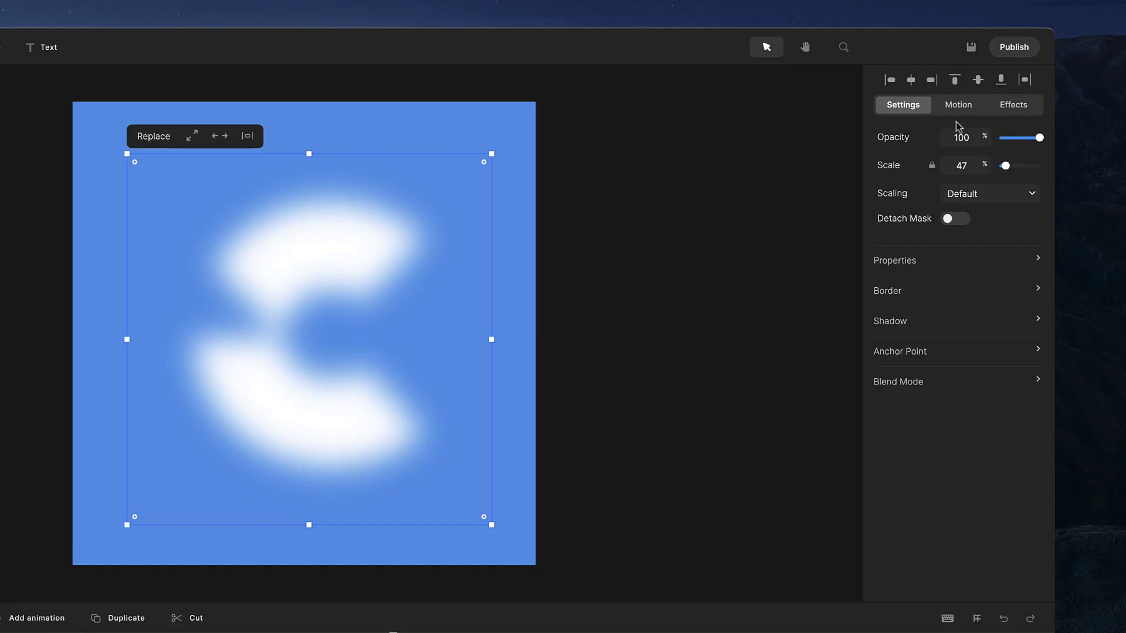
click(997, 109)
click(890, 136)
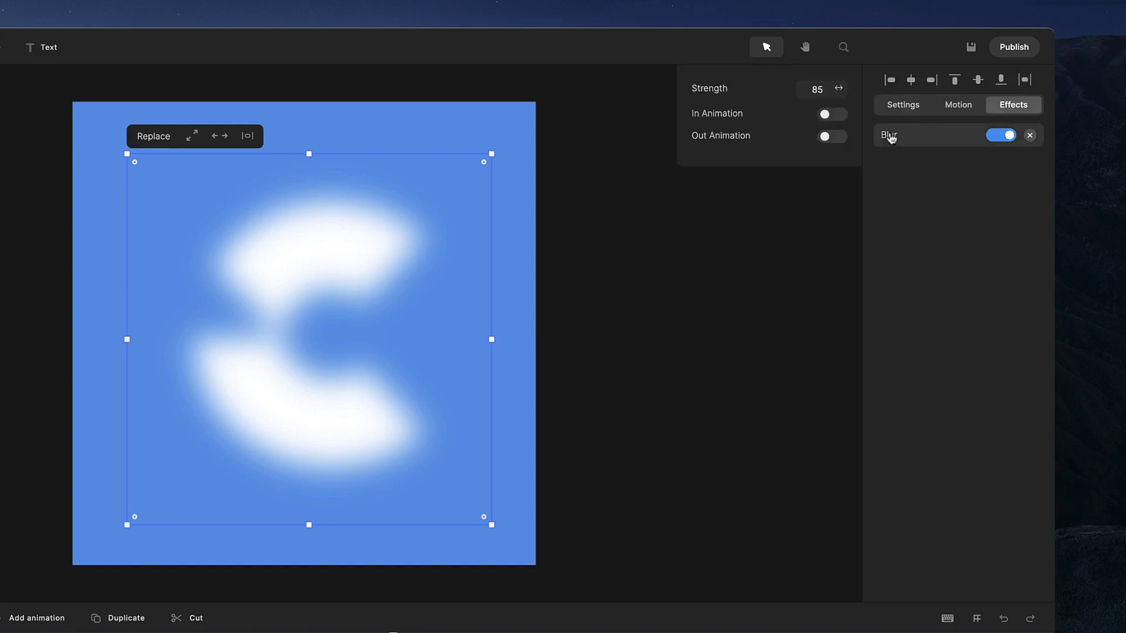
click(840, 119)
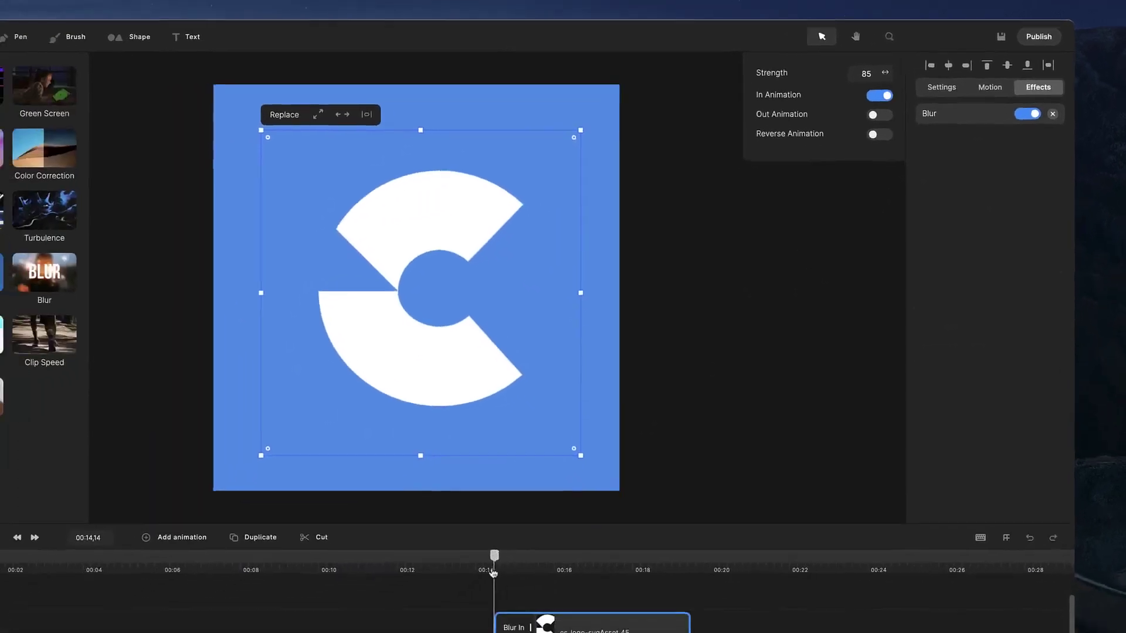
mouse_move(494, 562)
mouse_down()
mouse_move(531, 561)
mouse_move(533, 550)
mouse_move(510, 550)
mouse_up()
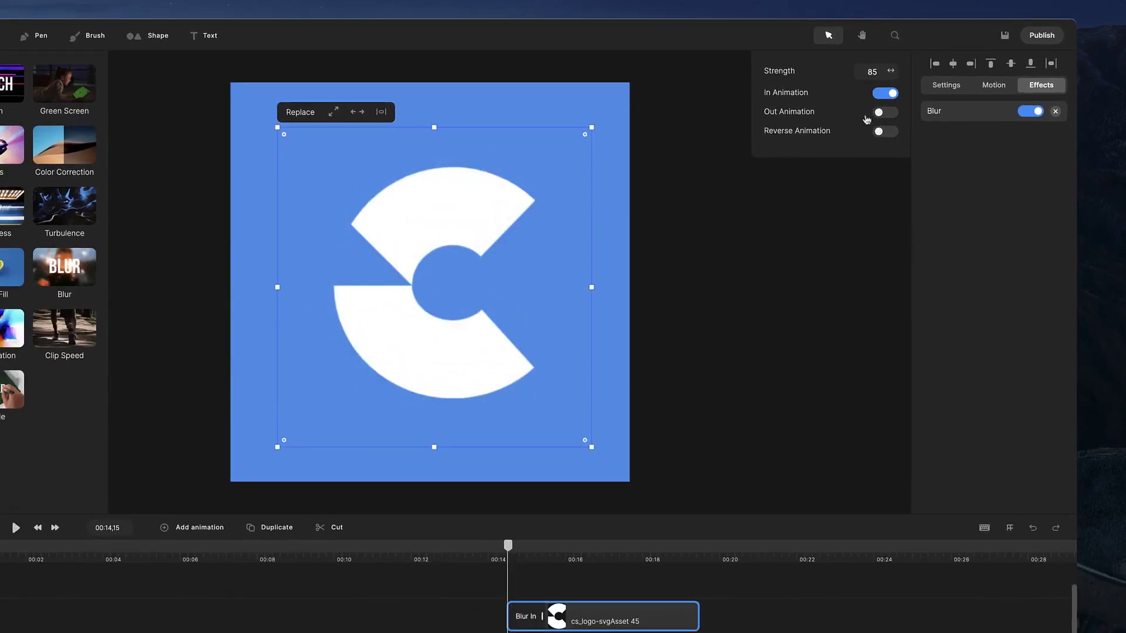
- Turn on Reverse Animation for the logo's Blur, increase its strength, and preview the result
click(884, 132)
mouse_move(891, 71)
mouse_down()
mouse_move(912, 75)
mouse_move(880, 71)
mouse_up()
click(739, 447)
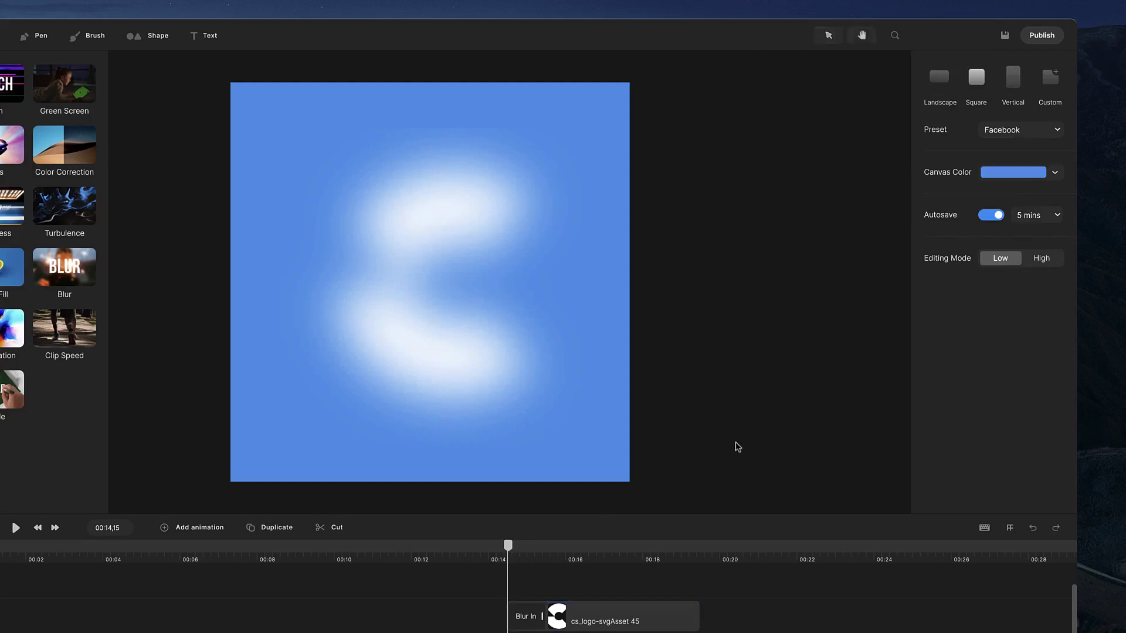
key(space)
key(space)
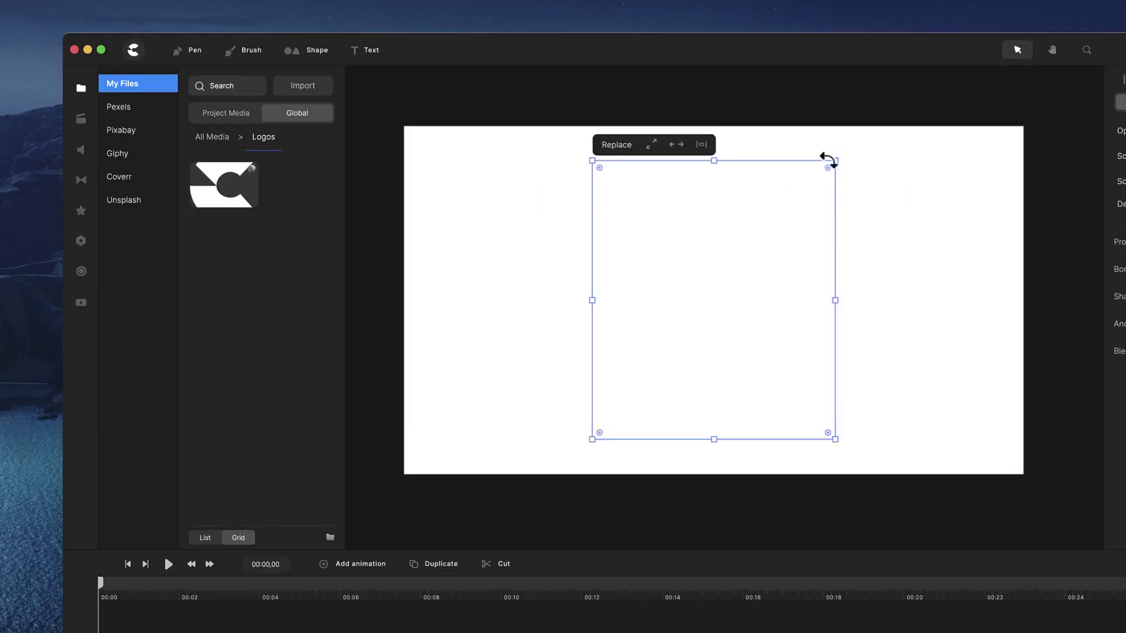
- Shrink the logo on the white landscape canvas, keep it centered, and apply the Color Fill effect to it
drag(831, 158, 785, 223)
drag(678, 285, 704, 255)
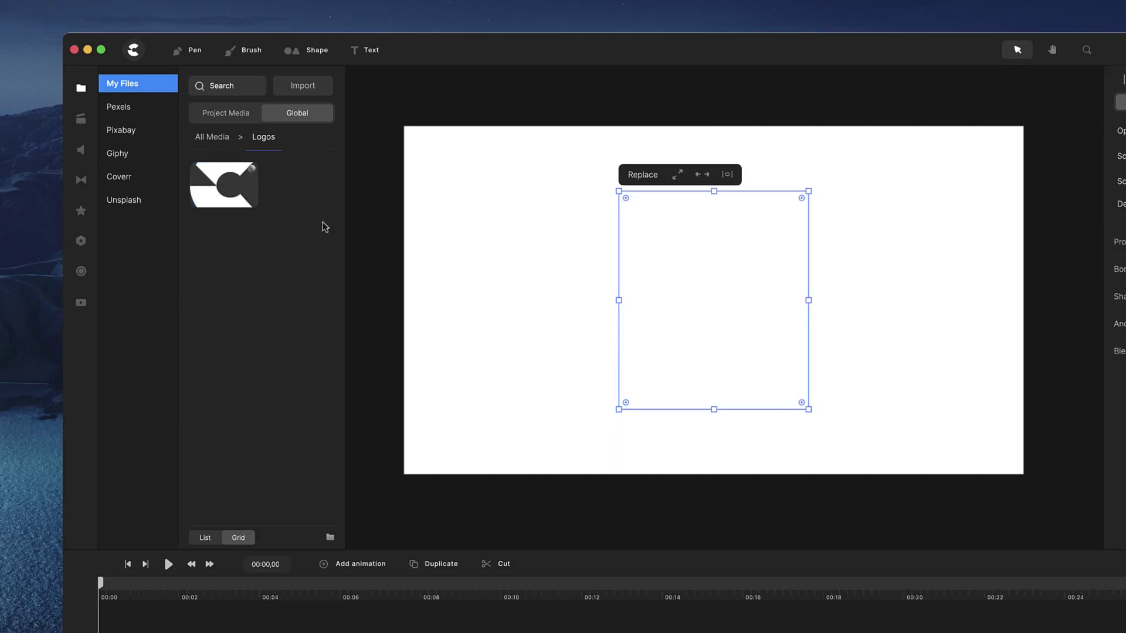
click(82, 212)
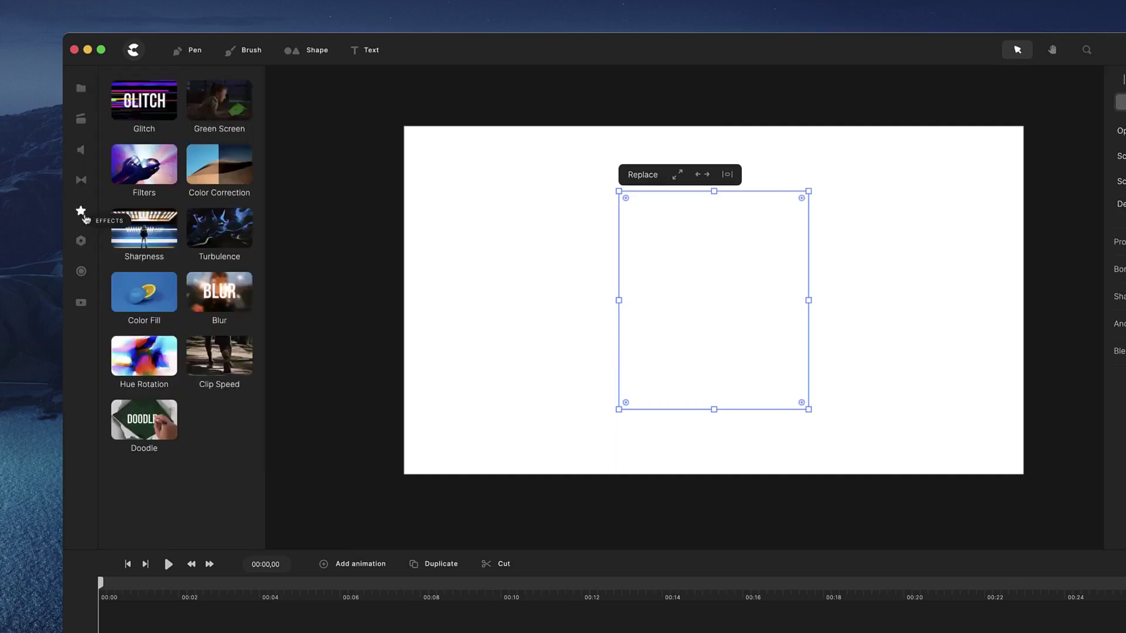
drag(147, 291, 690, 299)
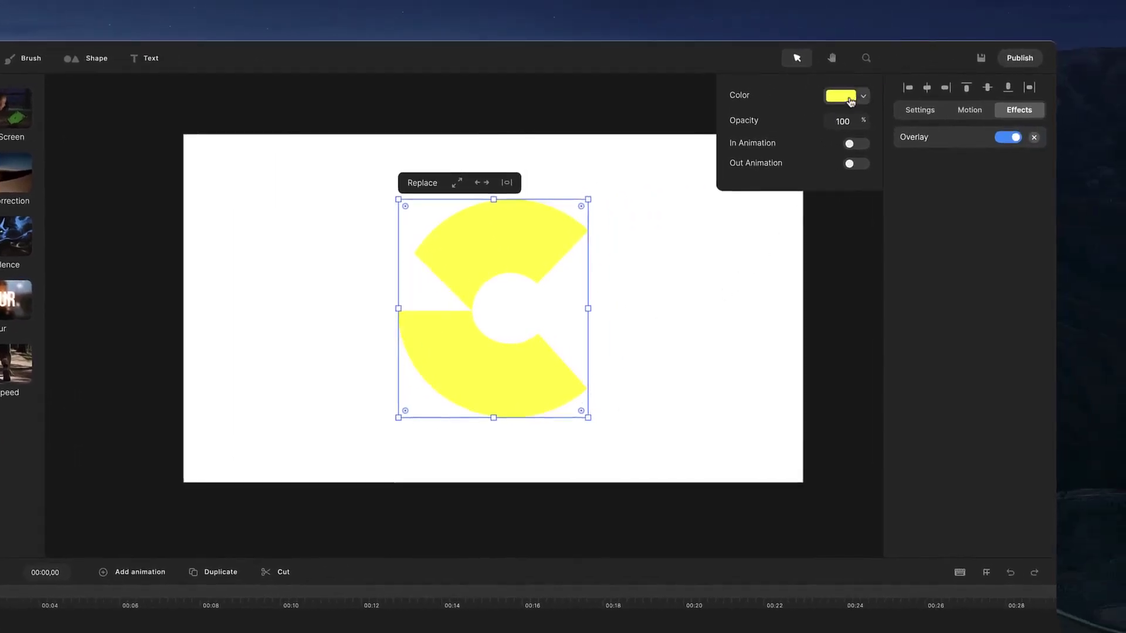
- Set the logo's overlay color to blue 00a9ff
click(851, 101)
drag(816, 243, 800, 242)
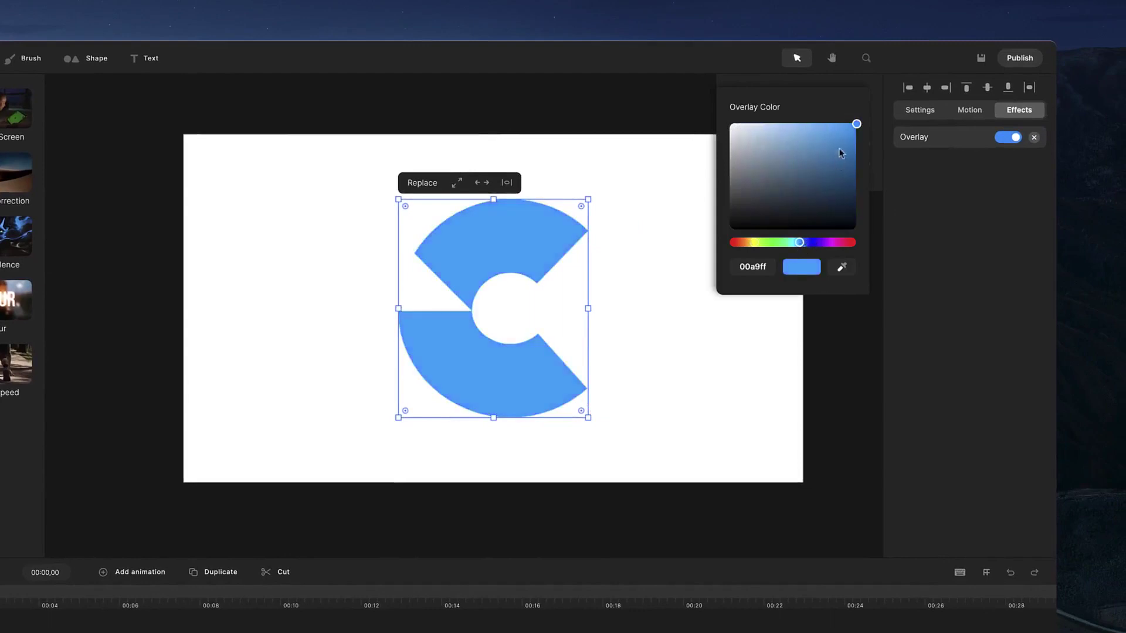
click(917, 139)
drag(853, 123, 888, 125)
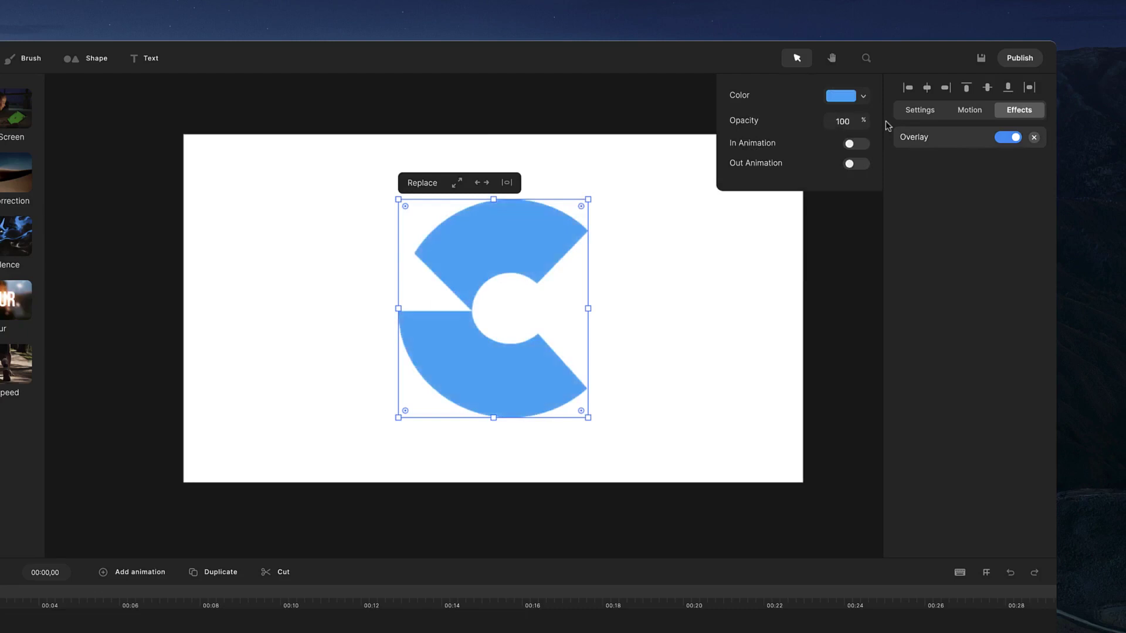
- Turn on the In Animation for the logo's Overlay effect and preview it
click(853, 145)
click(938, 226)
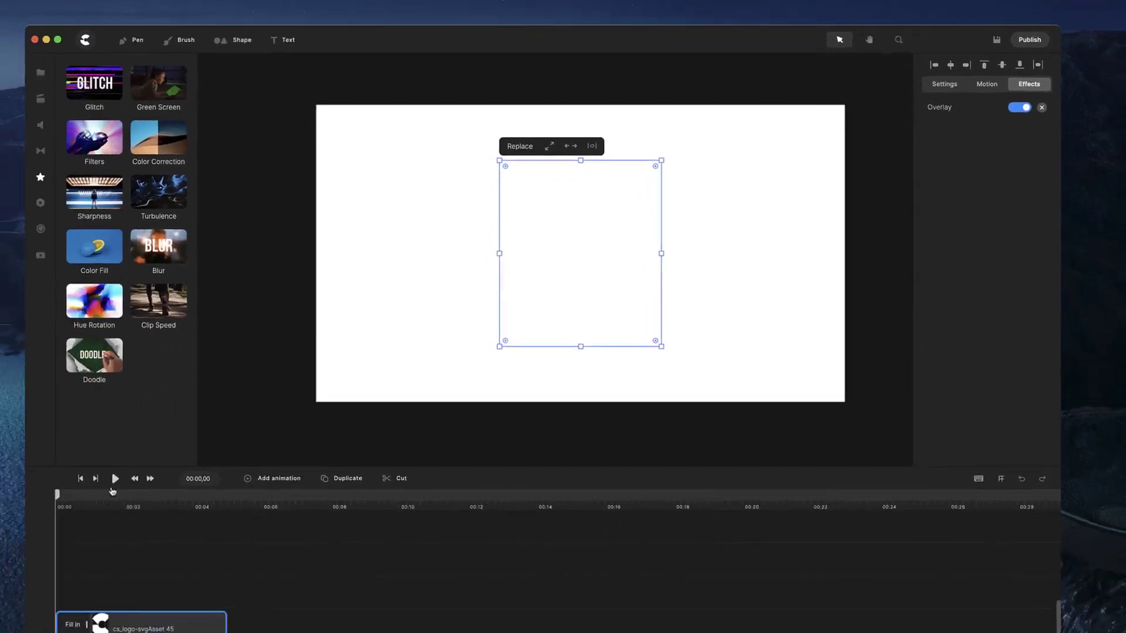
click(142, 464)
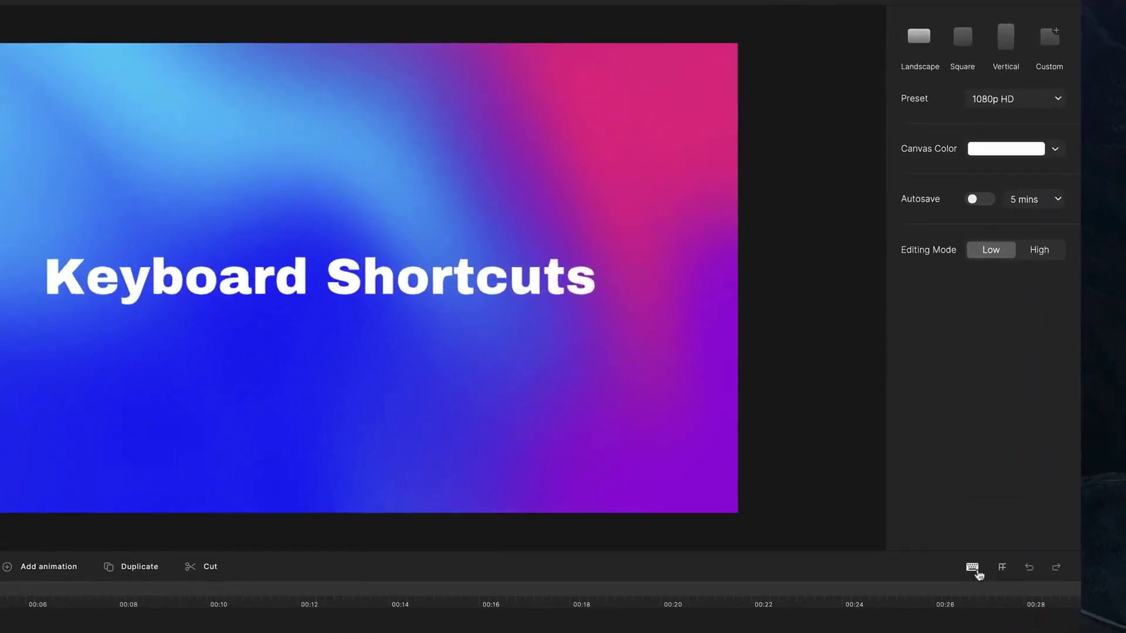
- Look through the list of keyboard shortcuts in the "Keyboard Shortcuts" project and close it
click(974, 568)
scroll(827, 376, down, 5)
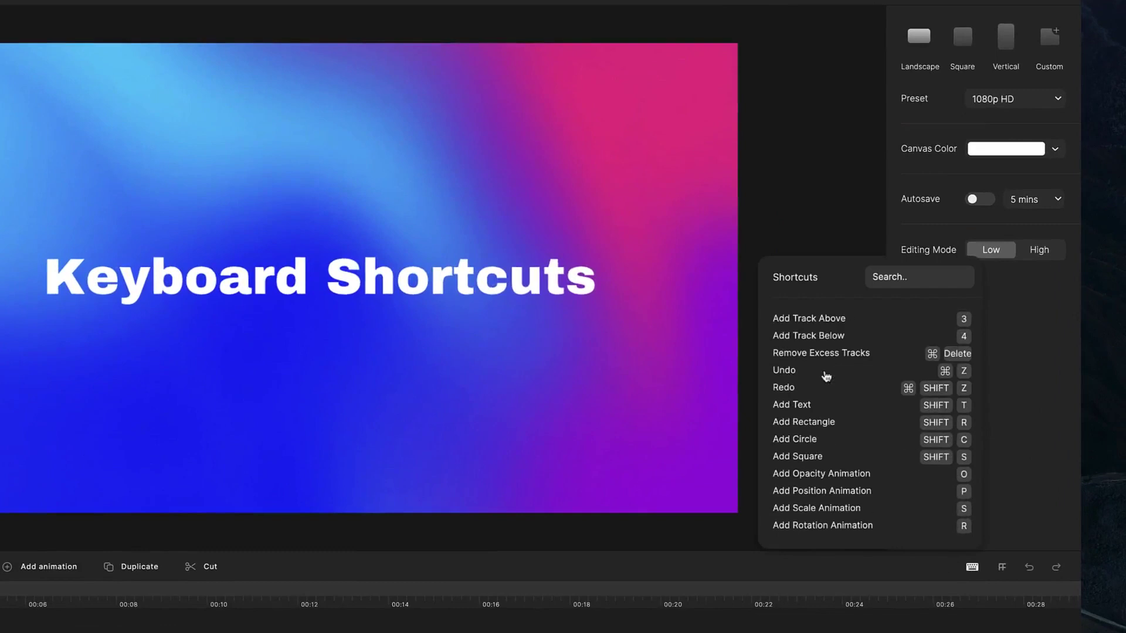
scroll(945, 390, down, 6)
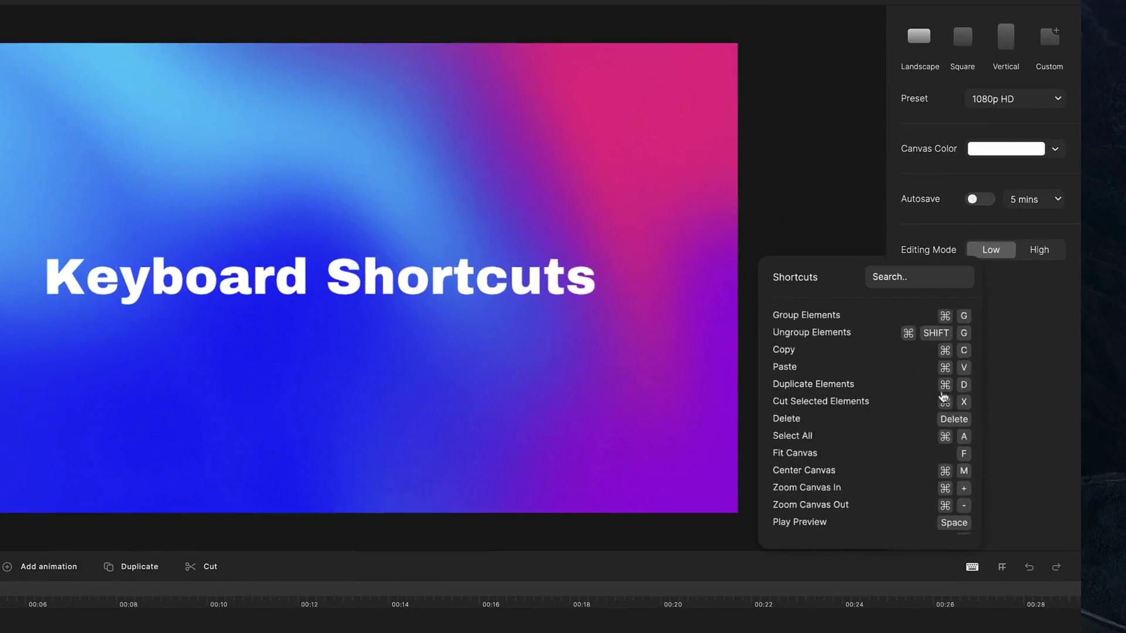
click(1009, 321)
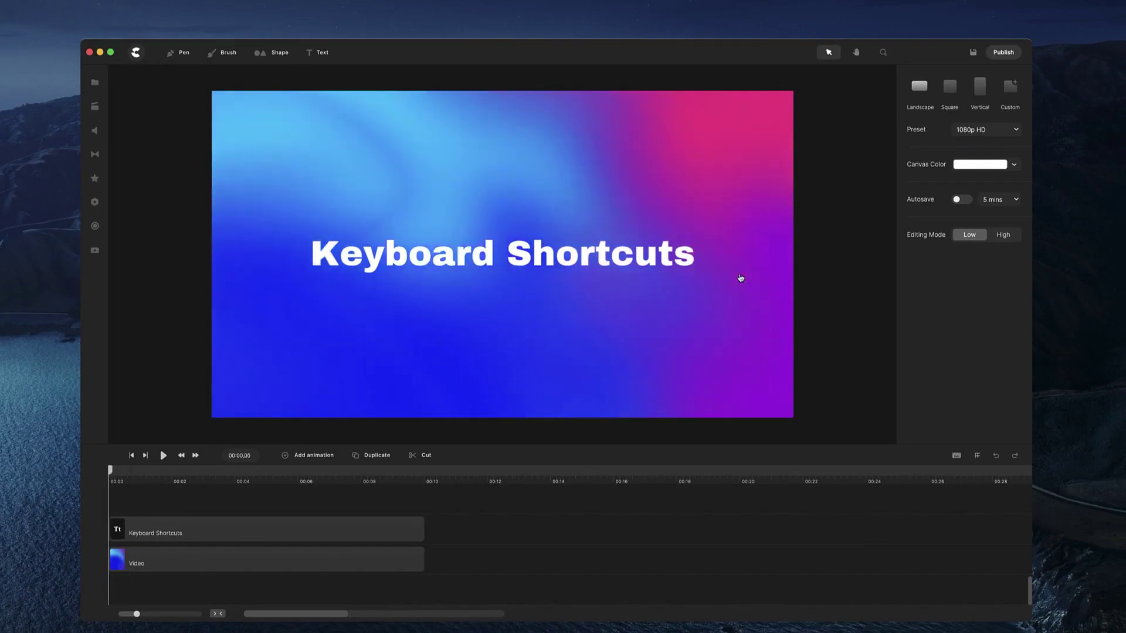
- Jump to the end of the timeline, preview playback and pause it at 00:02,21, and try zooming the canvas out and in
key(End)
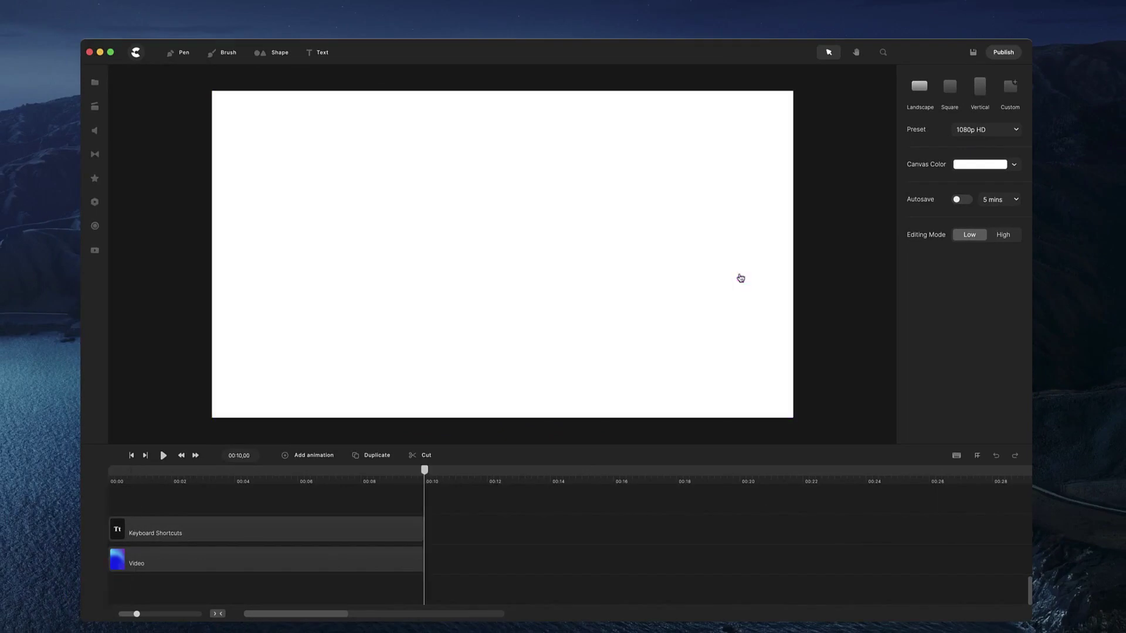
key(space)
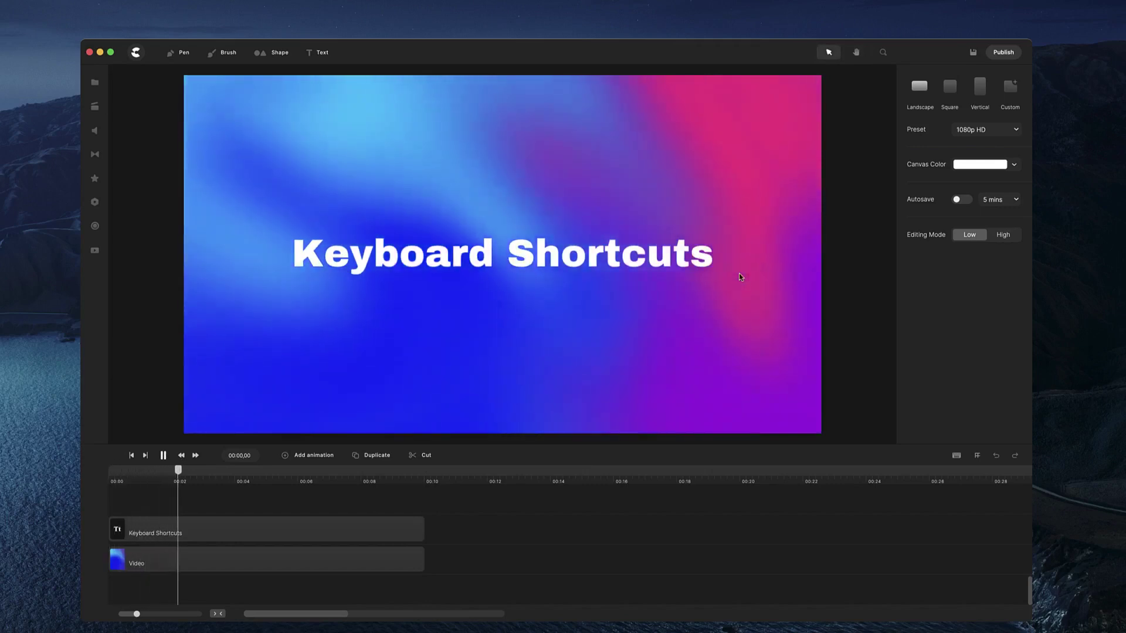
key(space)
key(super+minus)
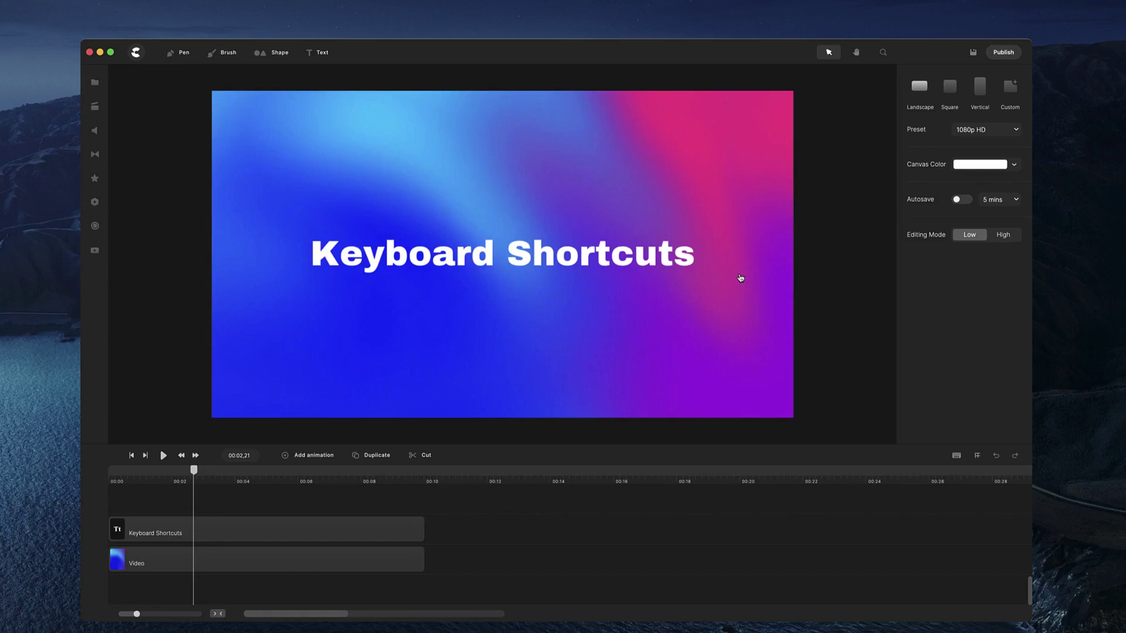
key(super+minus)
key(super+equal)
- Try adding a default text element and a rounded rectangle at 00:02,21, deleting each one after it is placed
key(t)
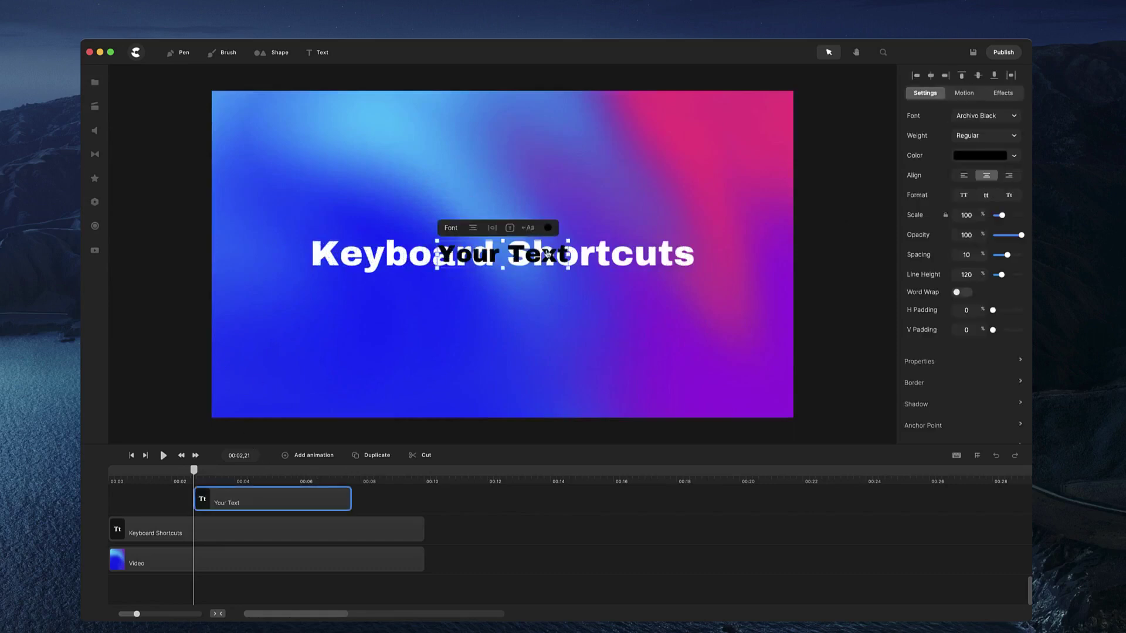
drag(549, 255, 546, 305)
key(BackSpace)
key(r)
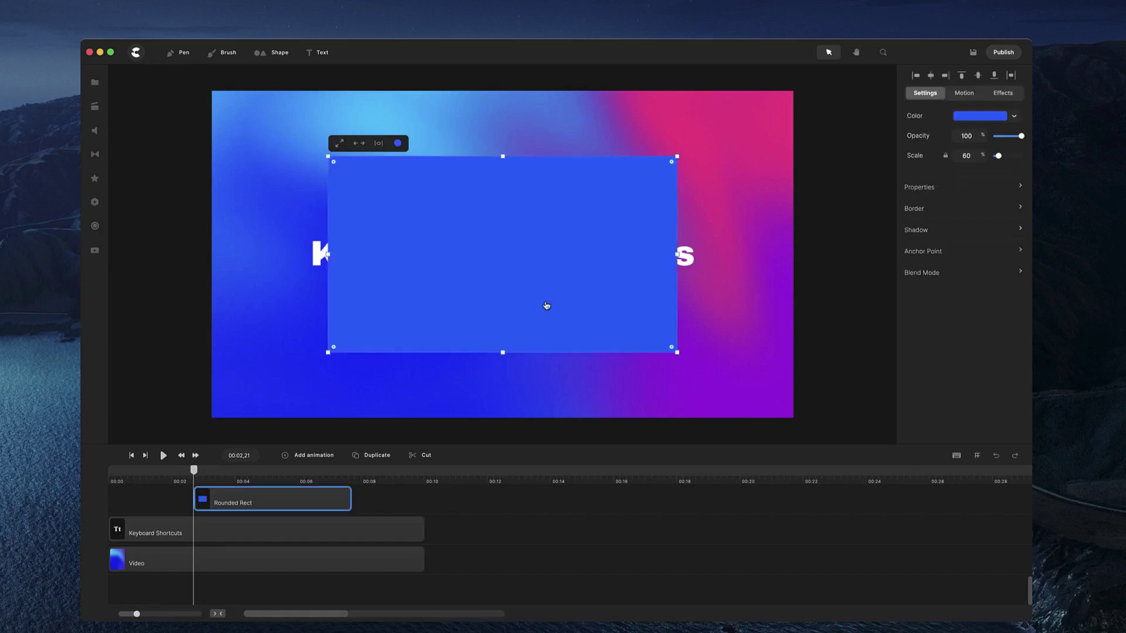
key(BackSpace)
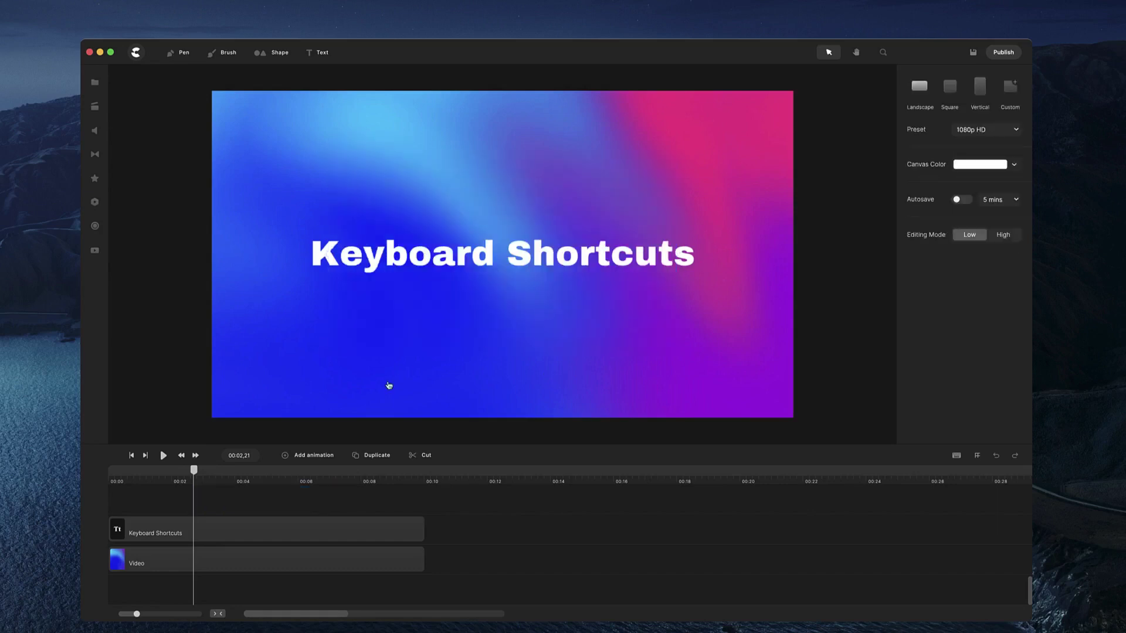
- Search the shortcuts for "po", then add a Position animation at 00:02,21 moving the Keyboard Shortcuts text off the canvas's left side and preview it
click(956, 456)
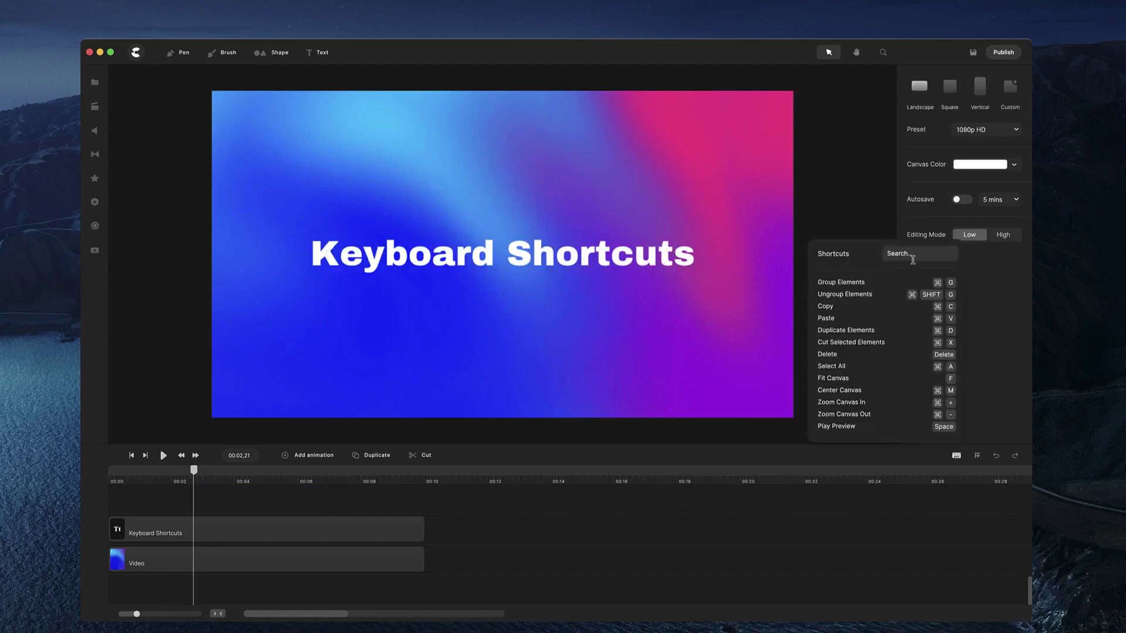
text(po)
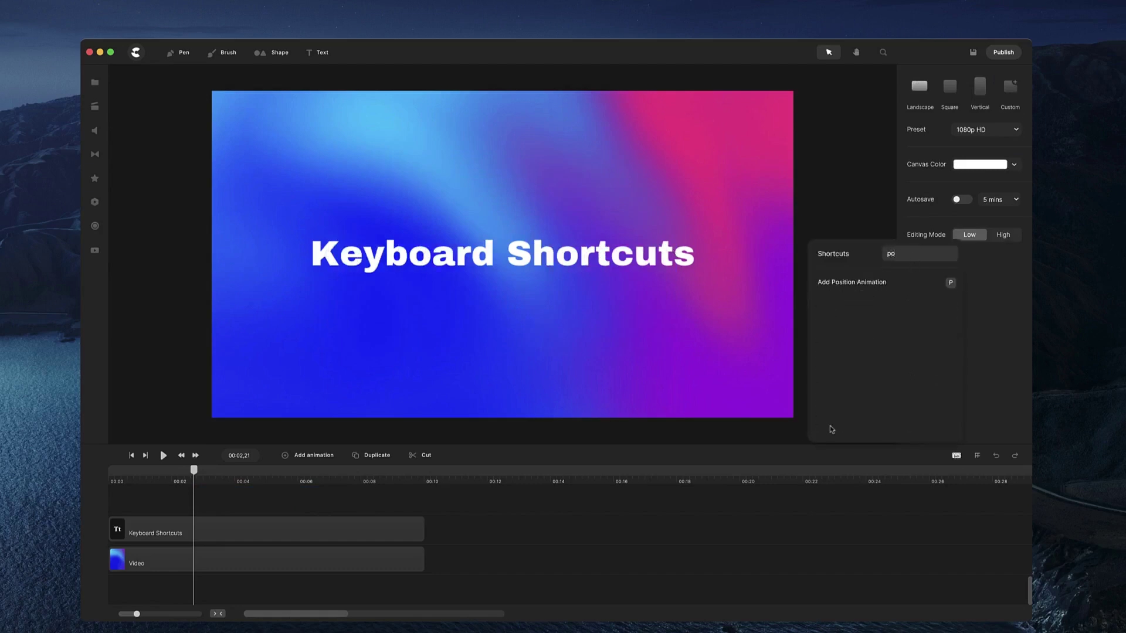
click(234, 532)
key(p)
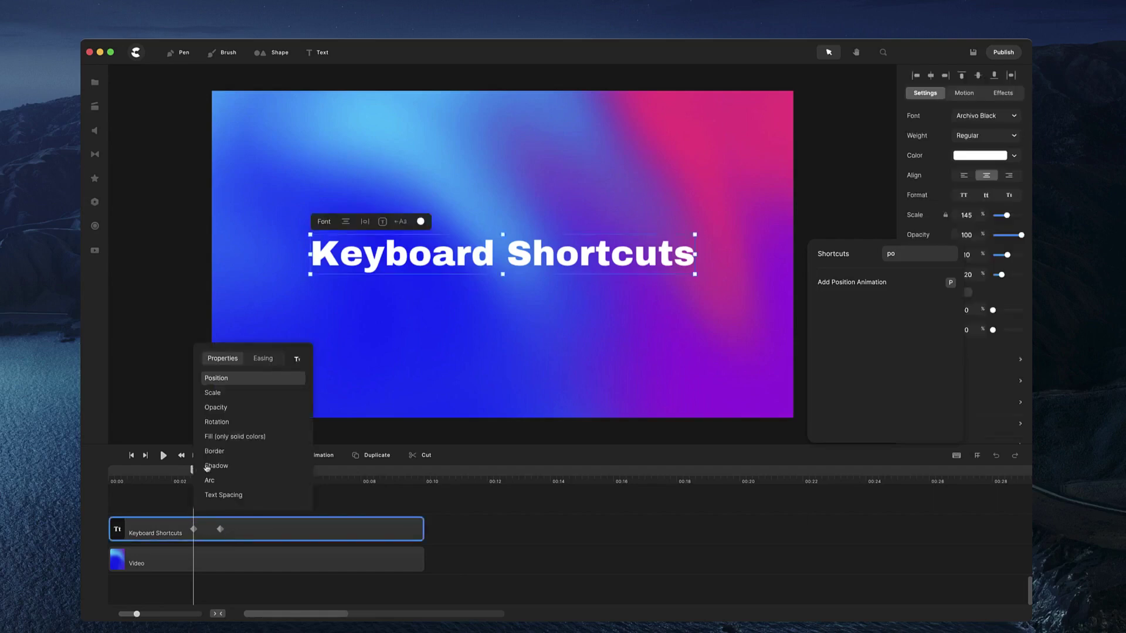
drag(546, 264, 45, 280)
key(space)
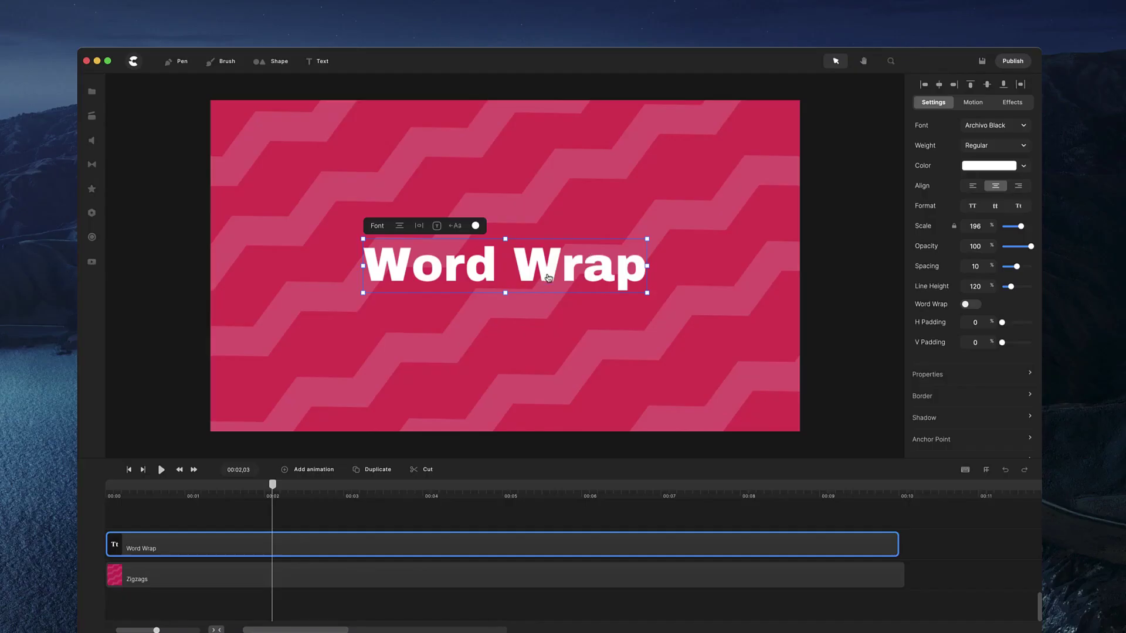
- Replace the "Word Wrap" title on the zigzag background with "Type your text" and deselect it
double_click(548, 273)
key(super+a)
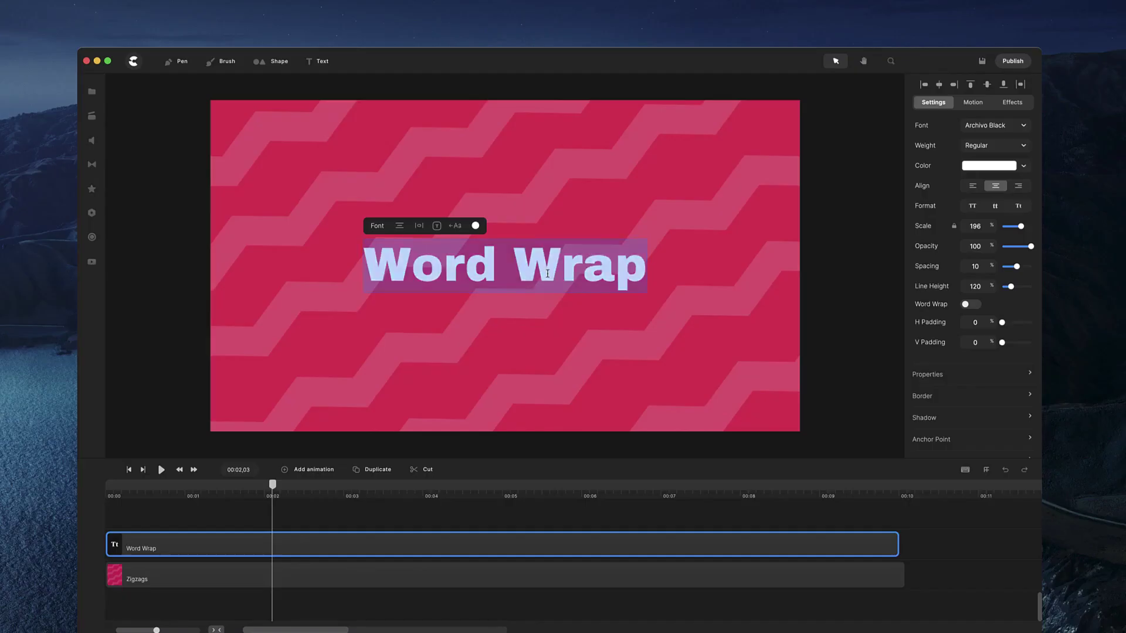
text(Ty)
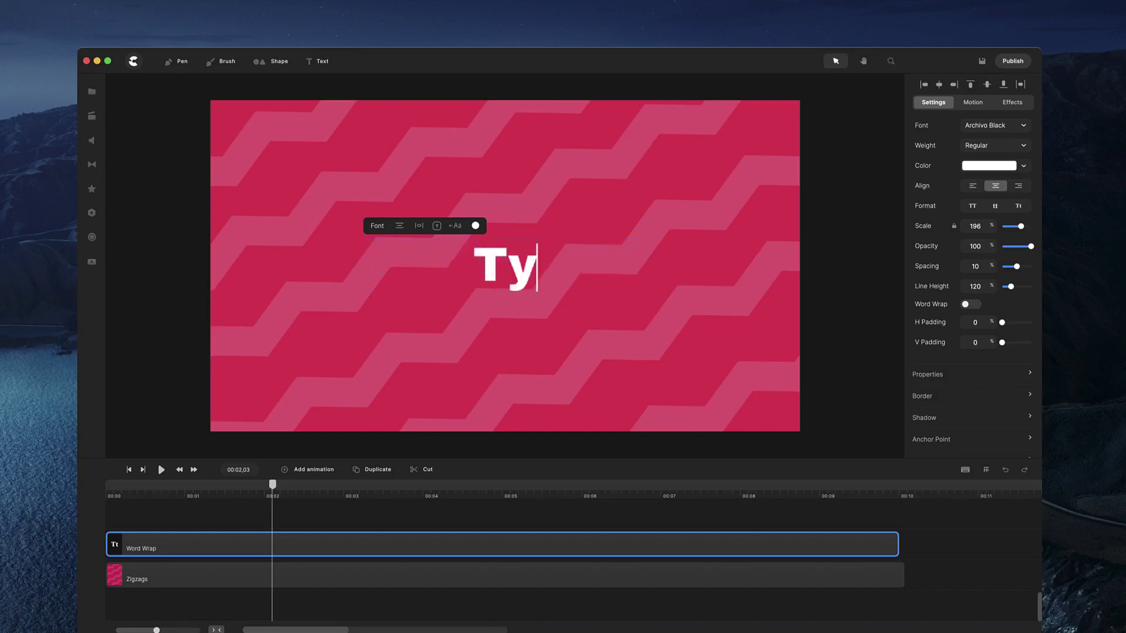
text(pe your text)
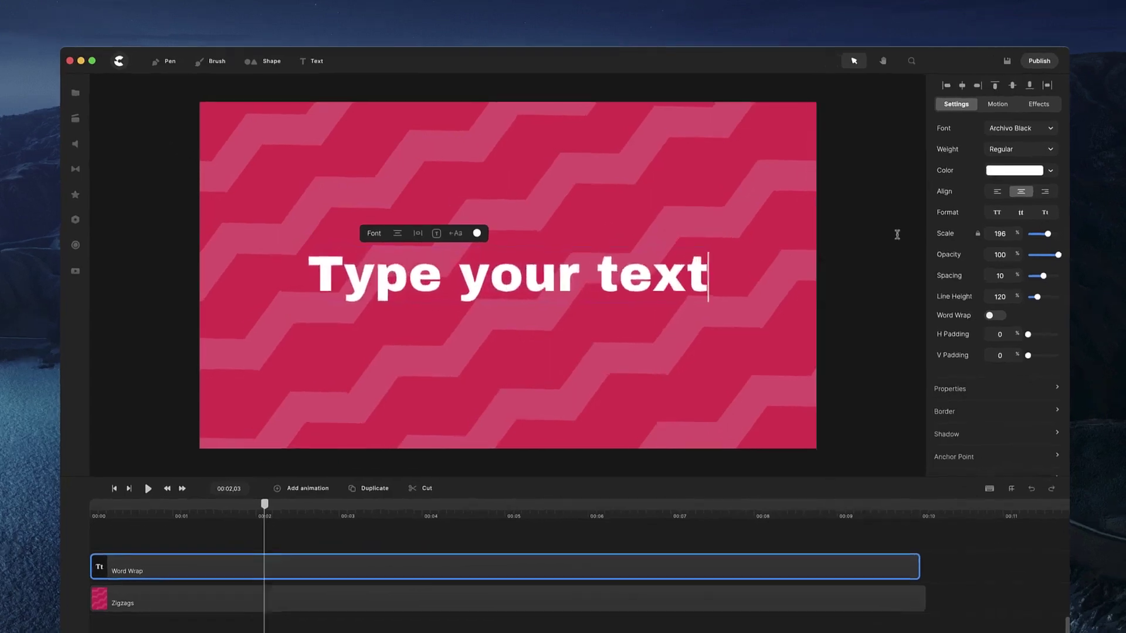
click(624, 221)
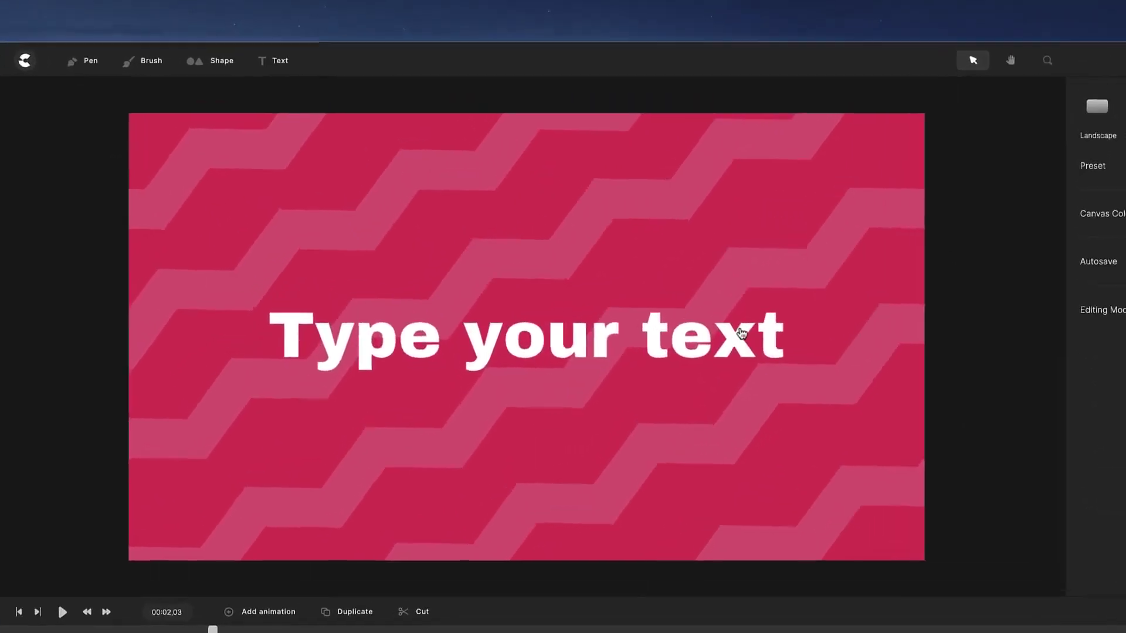
- Turn on Word Wrap for the "Type your text" title, narrow its box until it wraps onto two lines, and widen it back to one line
click(376, 266)
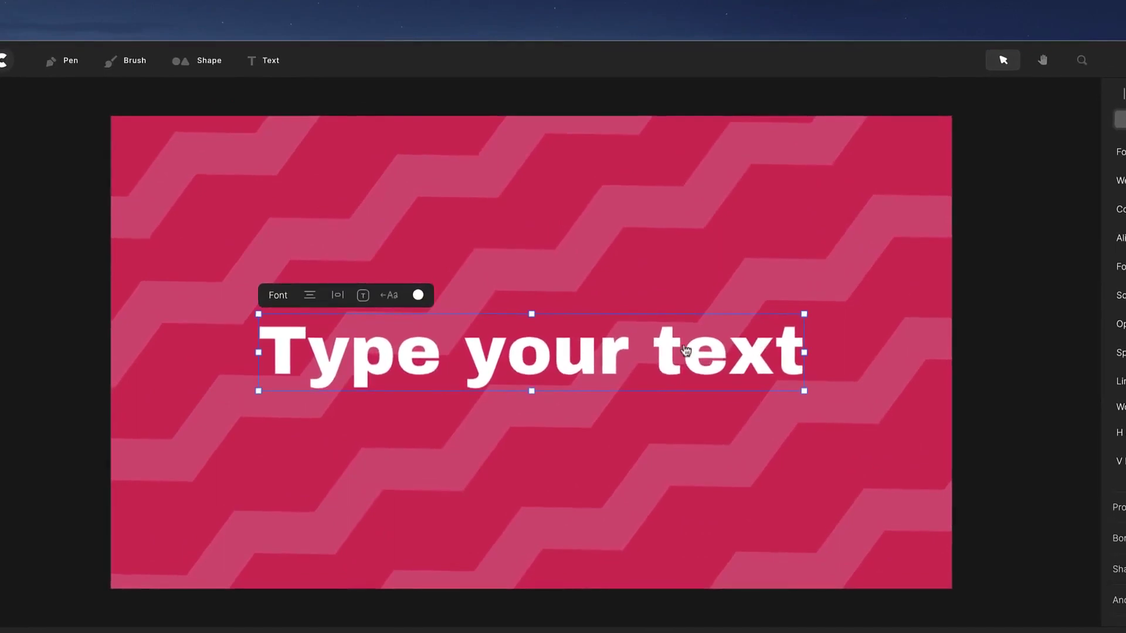
click(363, 295)
mouse_move(804, 353)
mouse_down()
mouse_move(563, 355)
mouse_move(822, 352)
mouse_up()
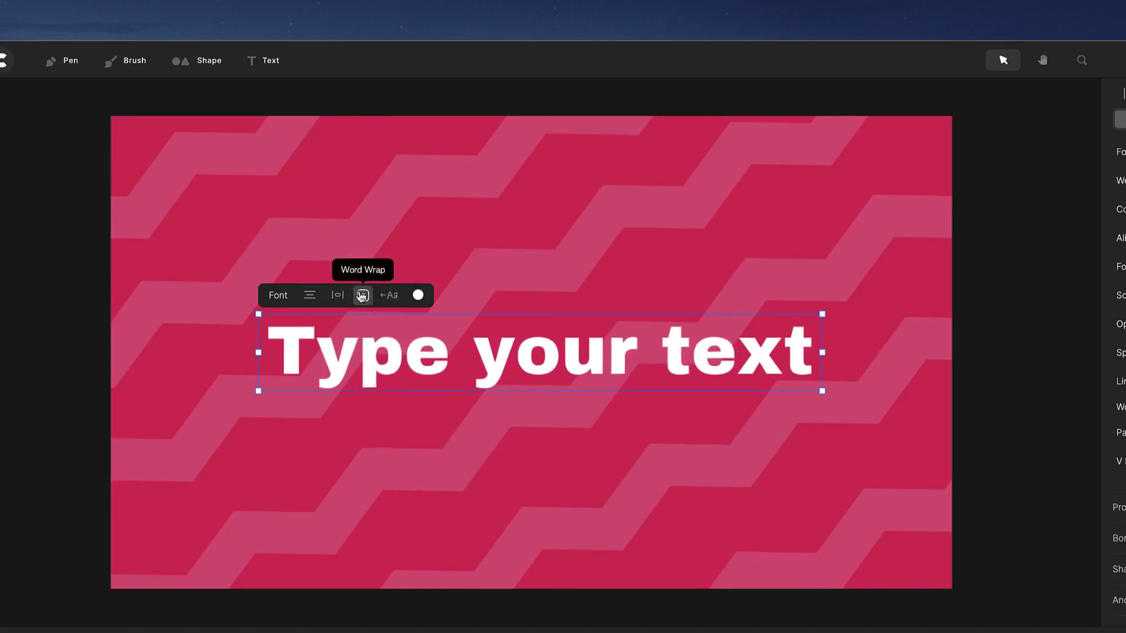
drag(821, 353, 697, 352)
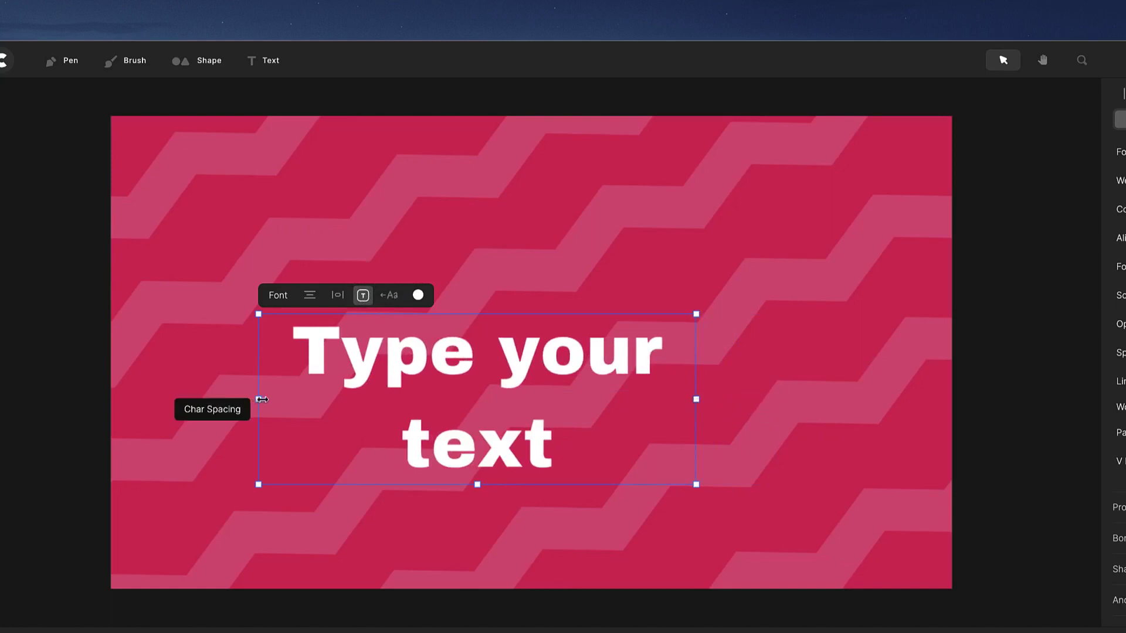
mouse_move(261, 400)
mouse_down()
mouse_move(75, 399)
mouse_move(261, 400)
mouse_up()
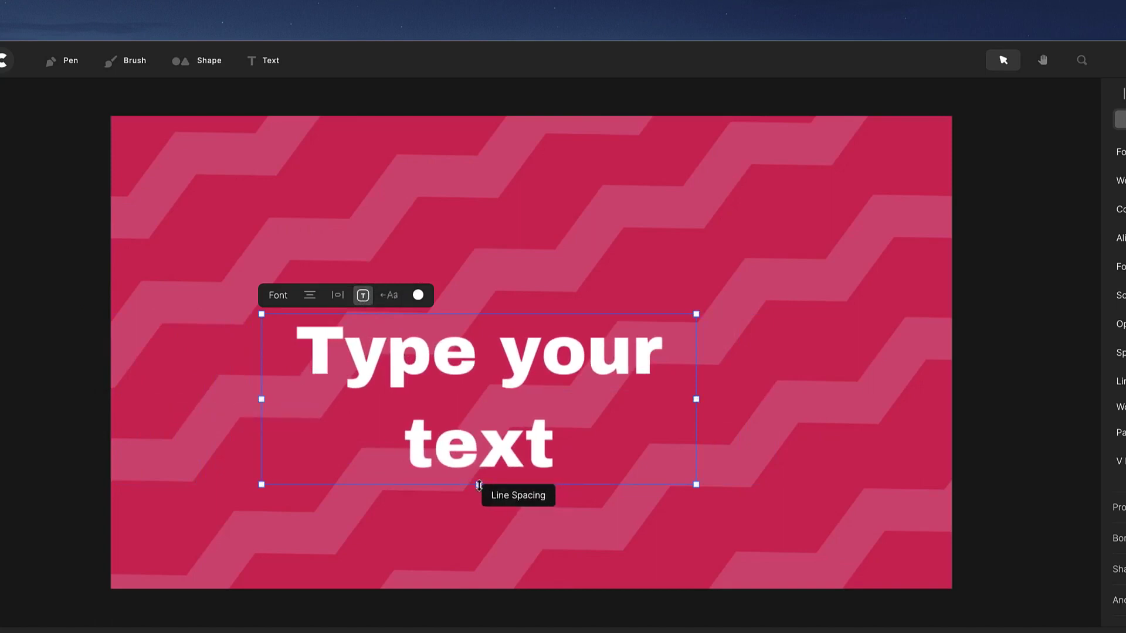
mouse_move(479, 486)
mouse_down()
mouse_move(471, 571)
mouse_move(471, 470)
mouse_move(473, 484)
mouse_up()
drag(696, 401, 841, 396)
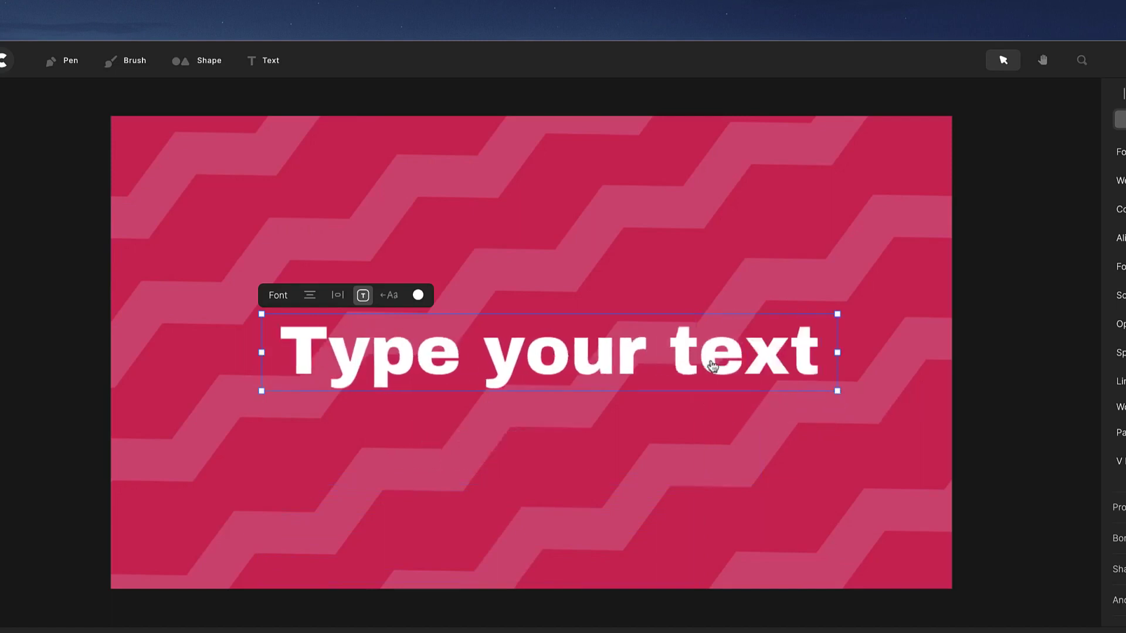
- Try the title's reversed text direction, fill color and alignment options
click(392, 299)
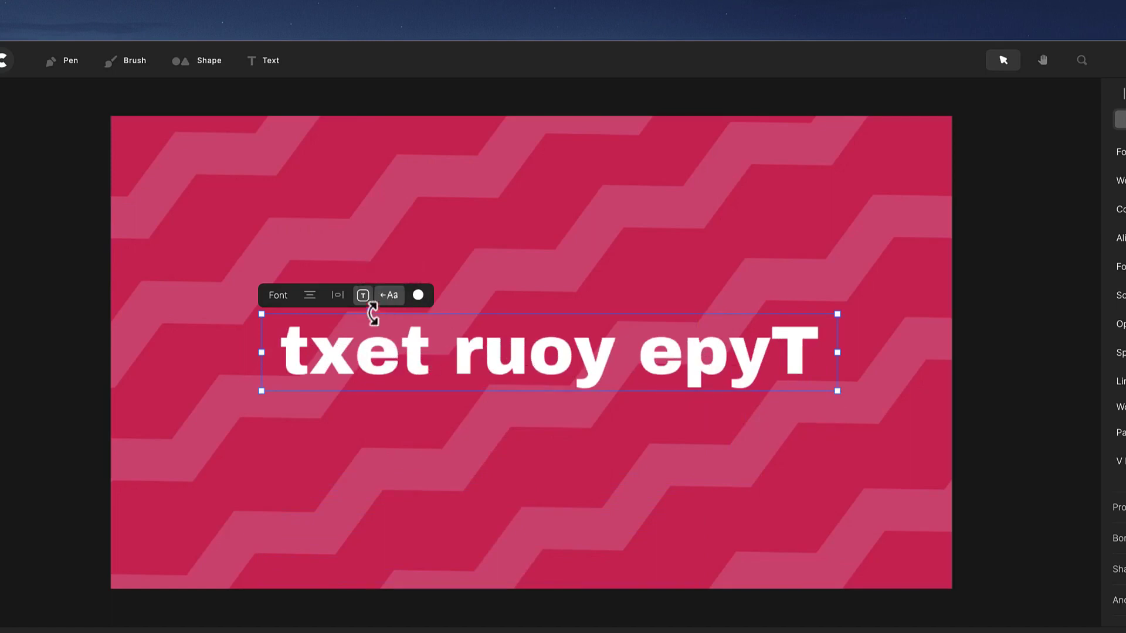
click(418, 297)
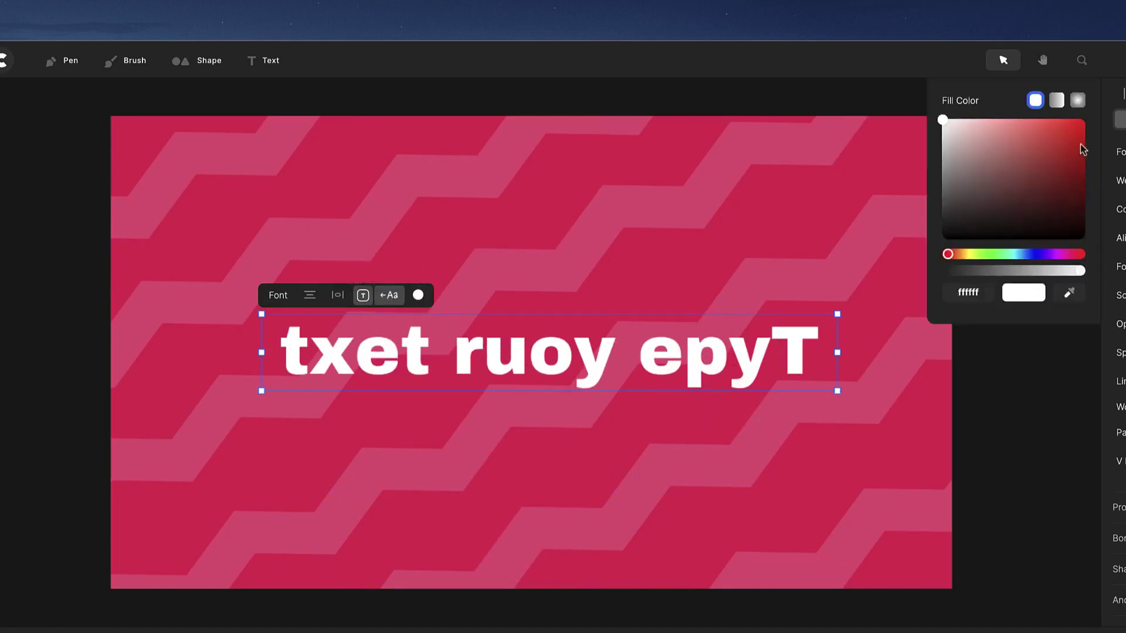
click(310, 296)
click(309, 297)
click(309, 296)
click(376, 296)
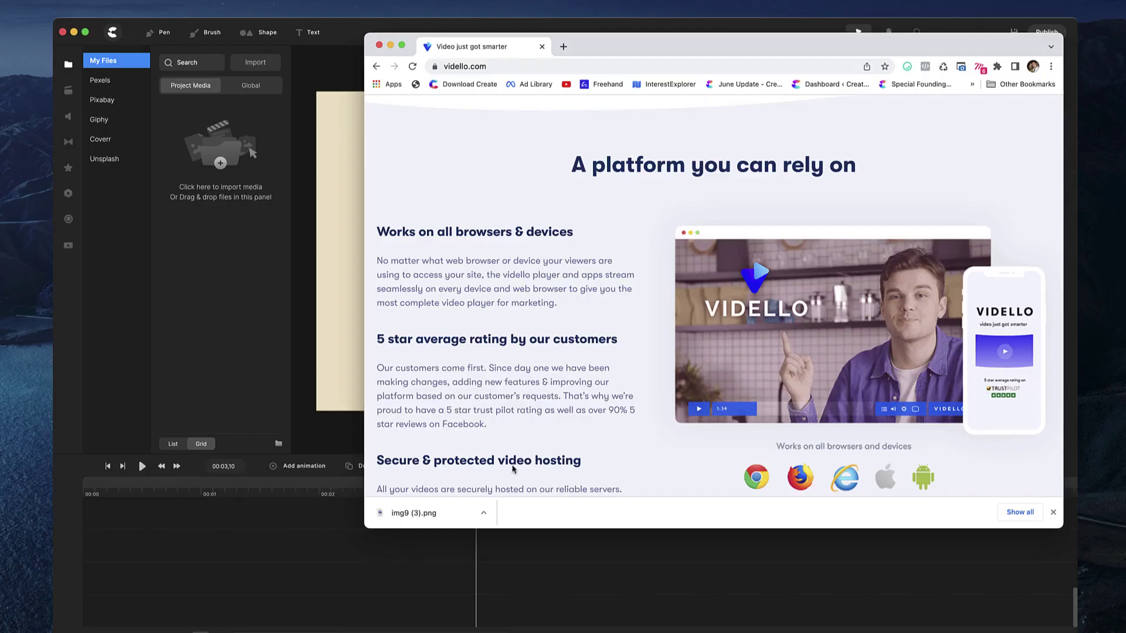
- Import the downloaded img9 (3).png and a browser screenshot of vidello.com's video player illustration into the project media, and place the screenshot on the canvas
drag(422, 513, 526, 350)
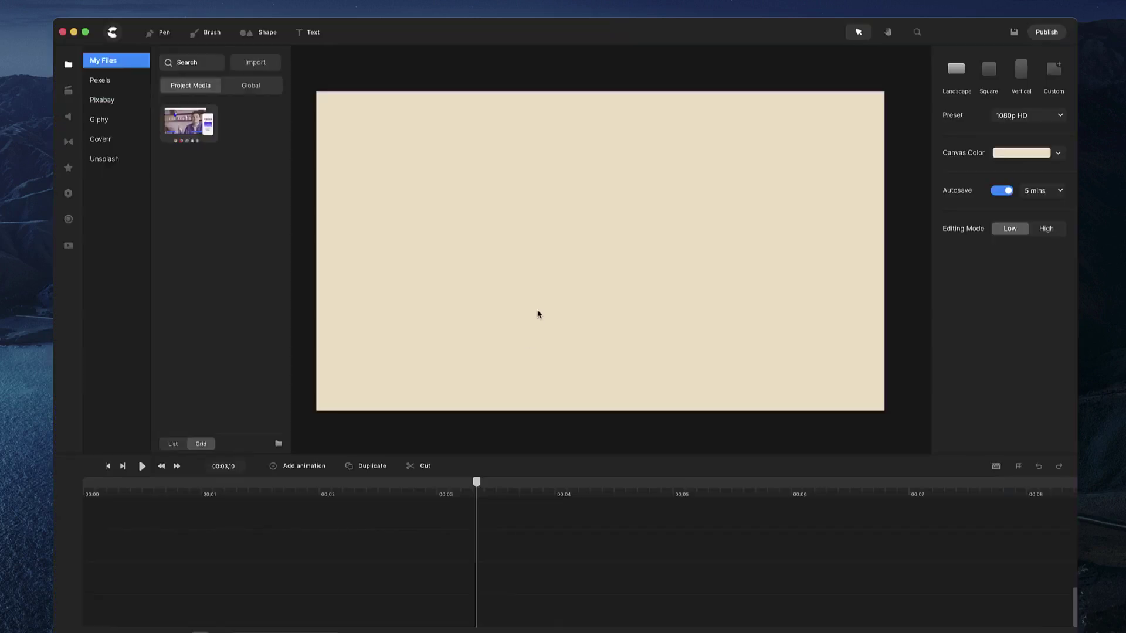
key(super+Tab)
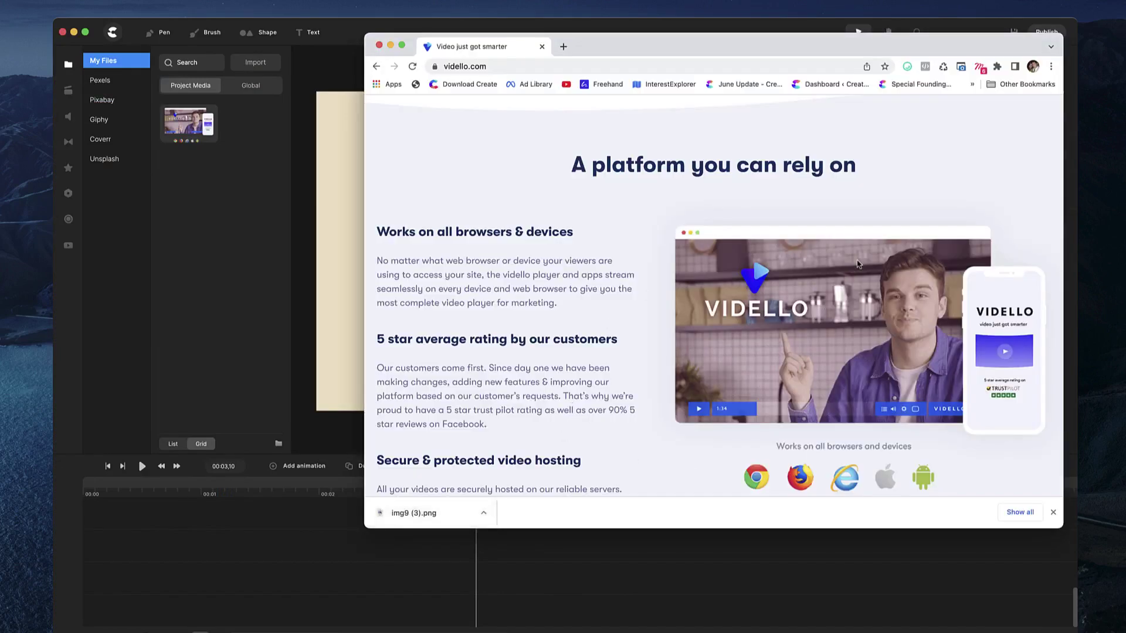
key(super+shift+4)
drag(650, 192, 1056, 493)
click(325, 209)
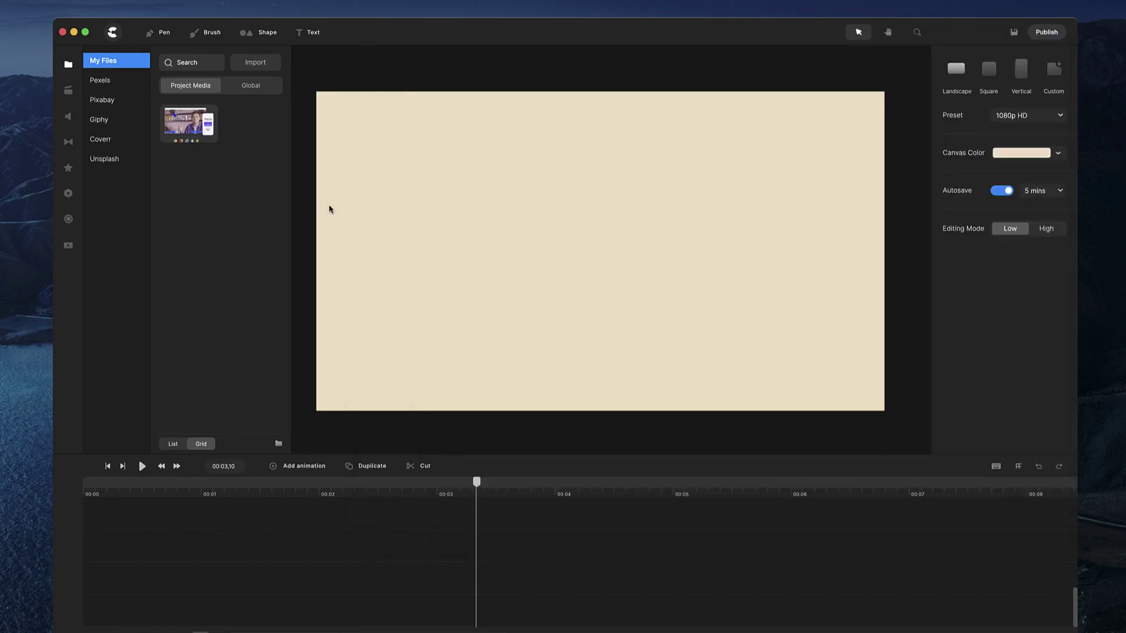
key(super+v)
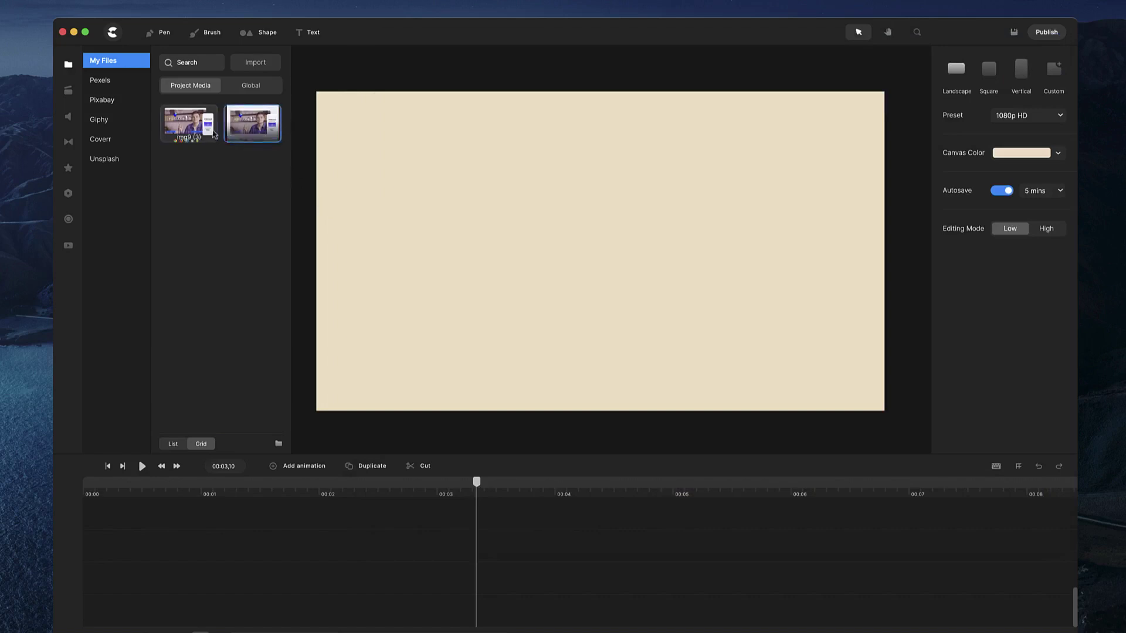
drag(266, 124, 566, 224)
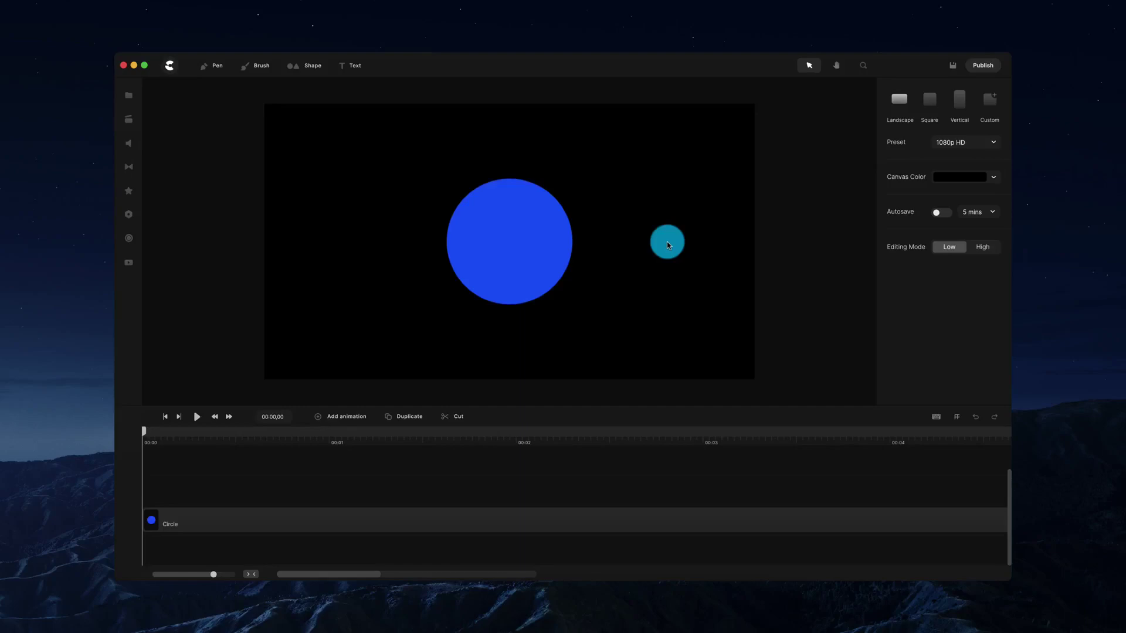
- Move the blue circle just outside the canvas's left edge and align it to the canvas's vertical middle
click(496, 221)
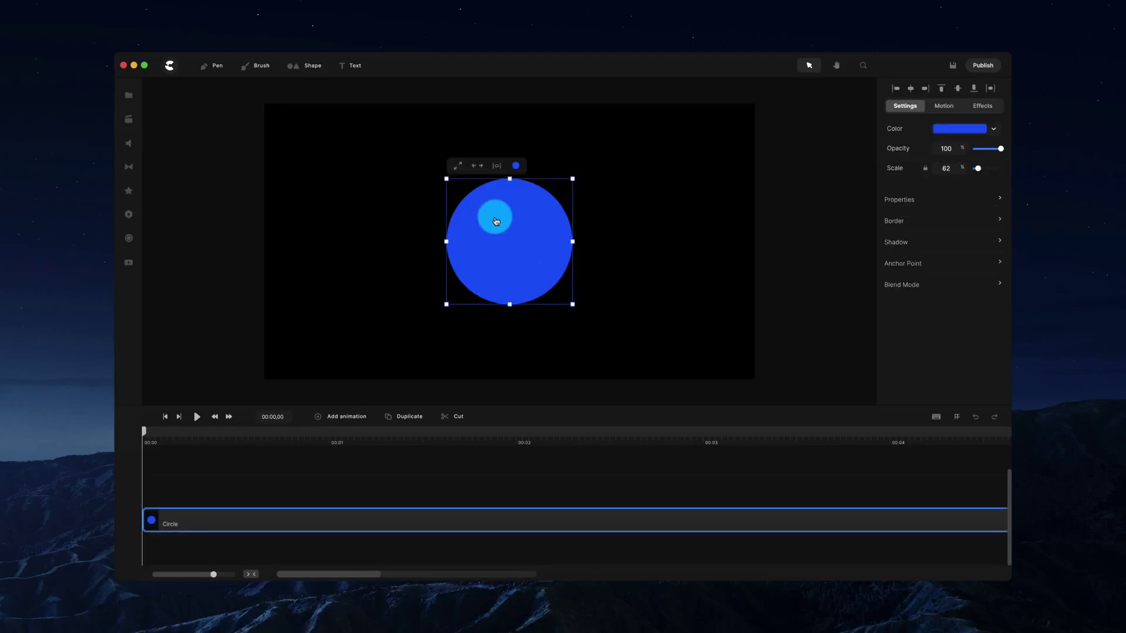
click(306, 67)
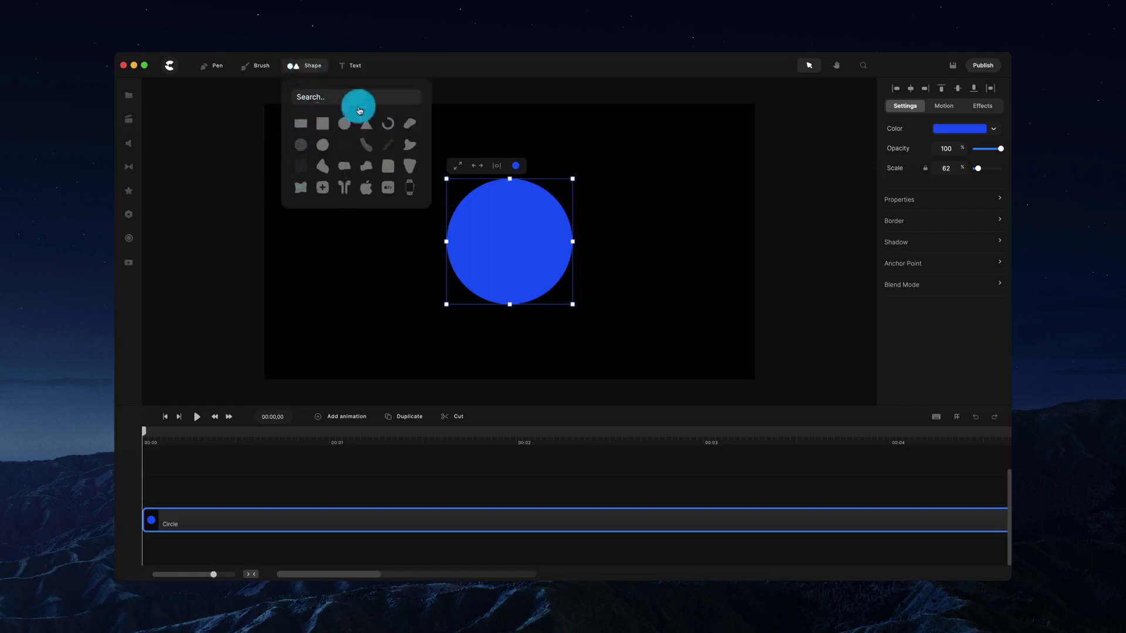
click(572, 125)
click(538, 237)
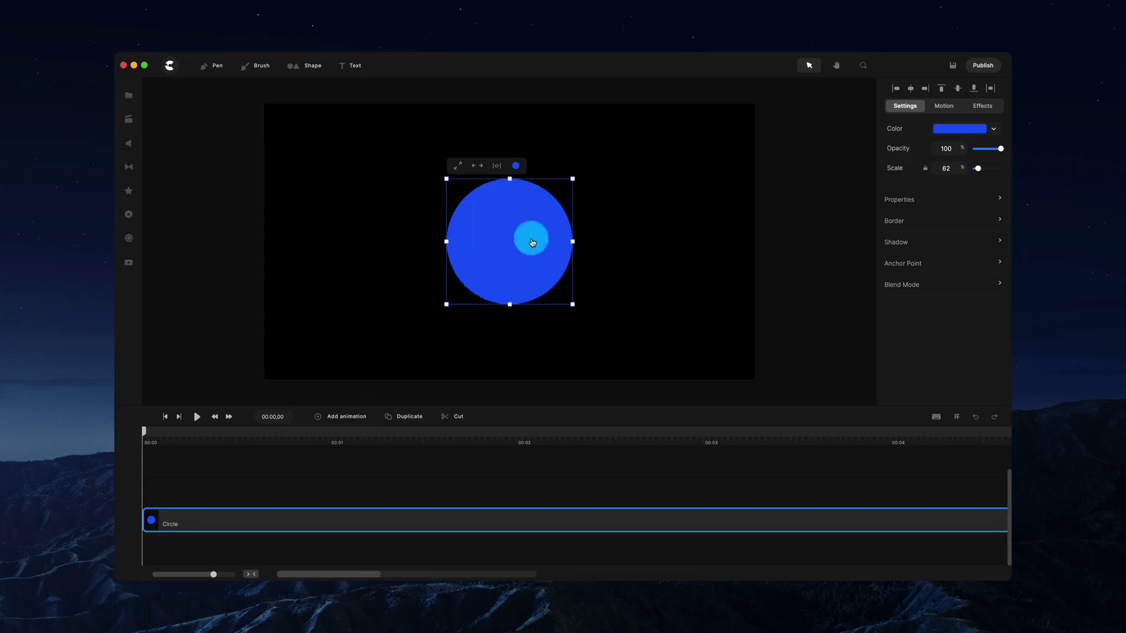
drag(531, 242, 217, 233)
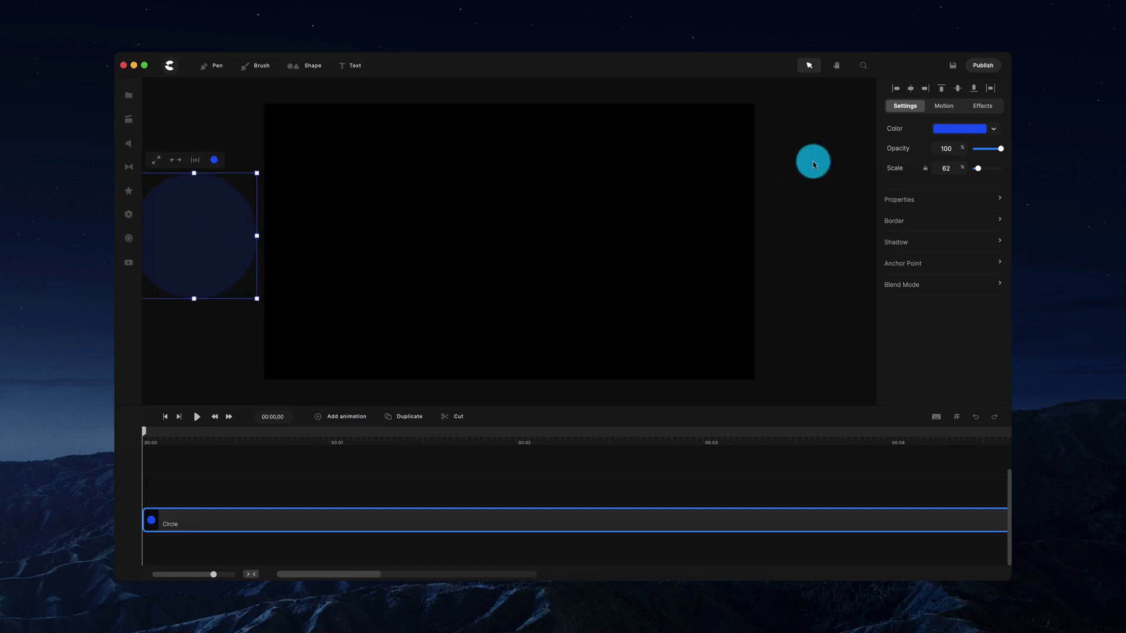
click(964, 92)
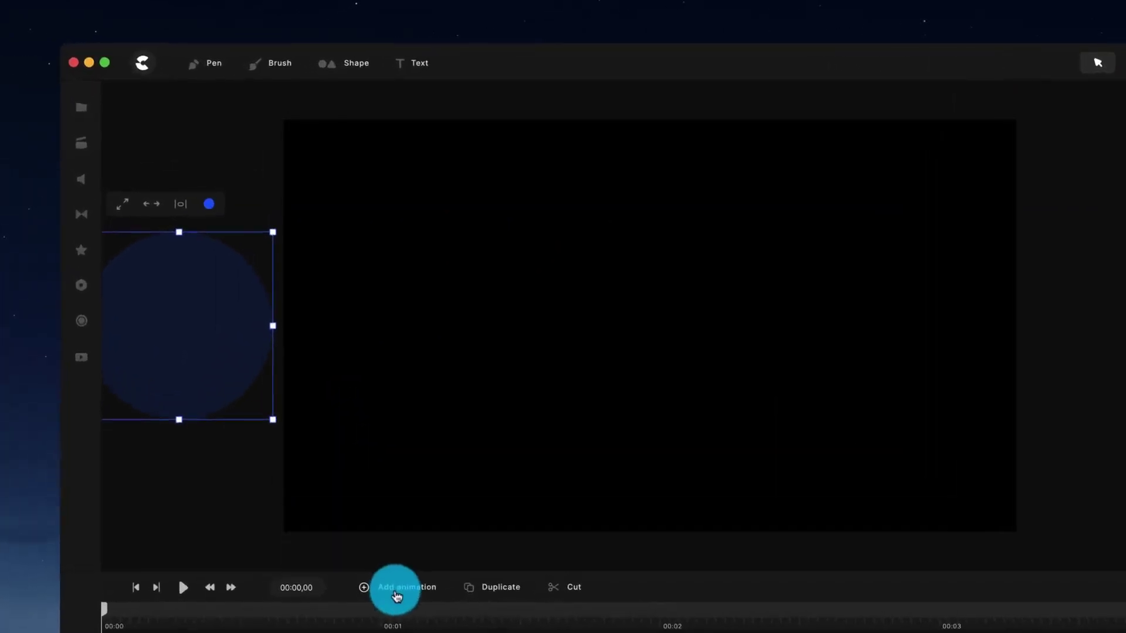
- Add a Position animation to the circle at 00:00,00 and extend its end keyframe to 00:01,01
click(340, 417)
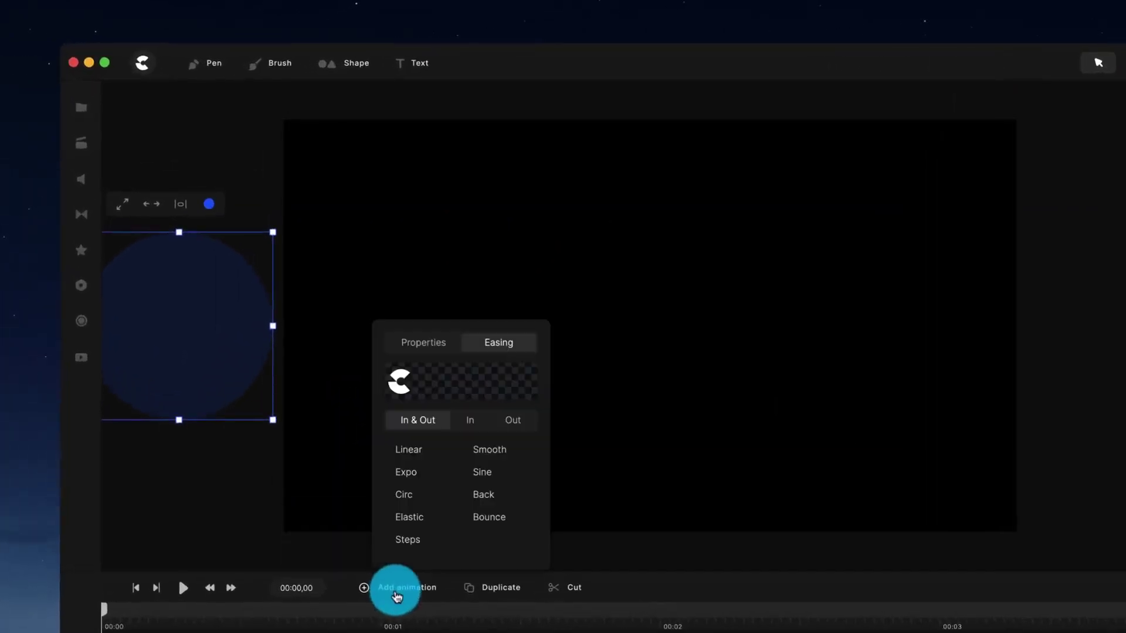
click(427, 342)
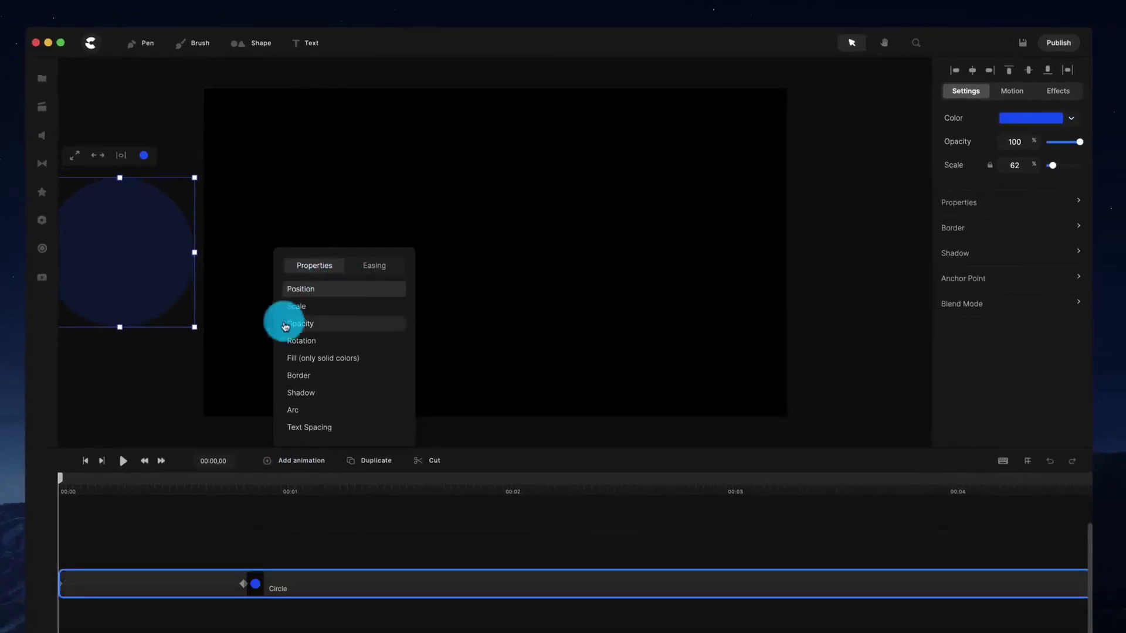
click(323, 305)
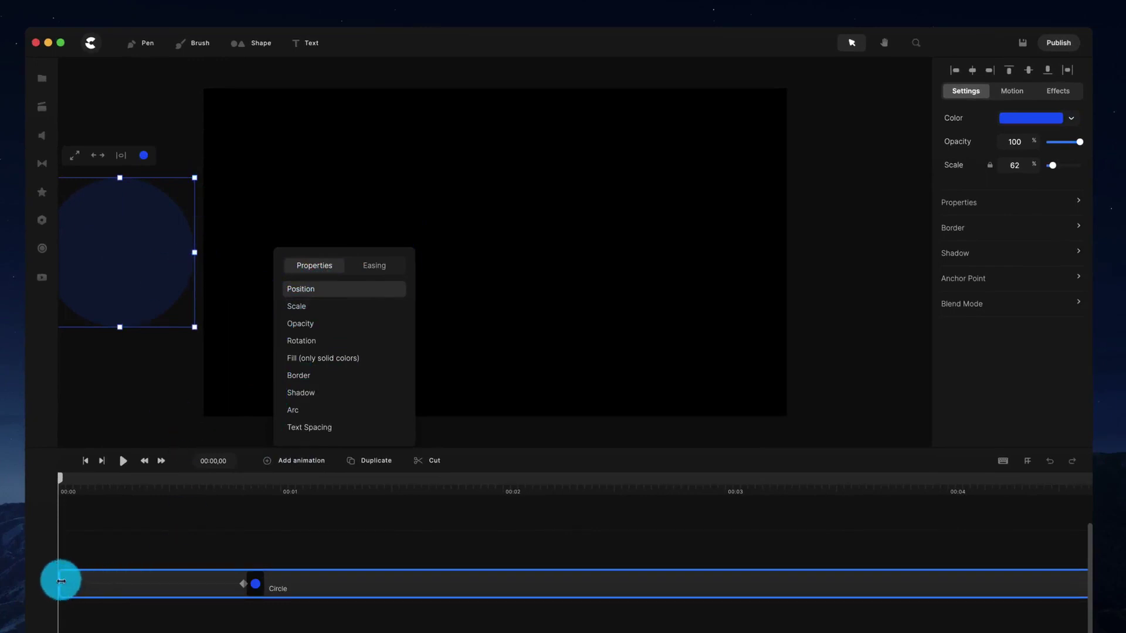
mouse_move(61, 595)
mouse_down()
mouse_move(135, 584)
mouse_move(74, 592)
mouse_up()
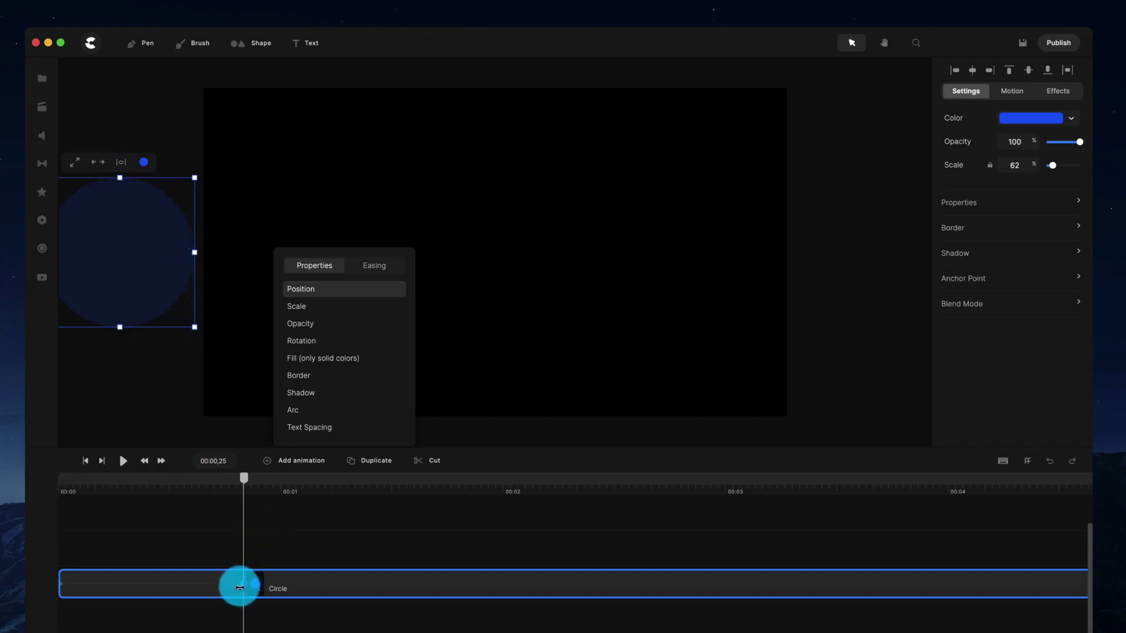
drag(242, 586, 284, 588)
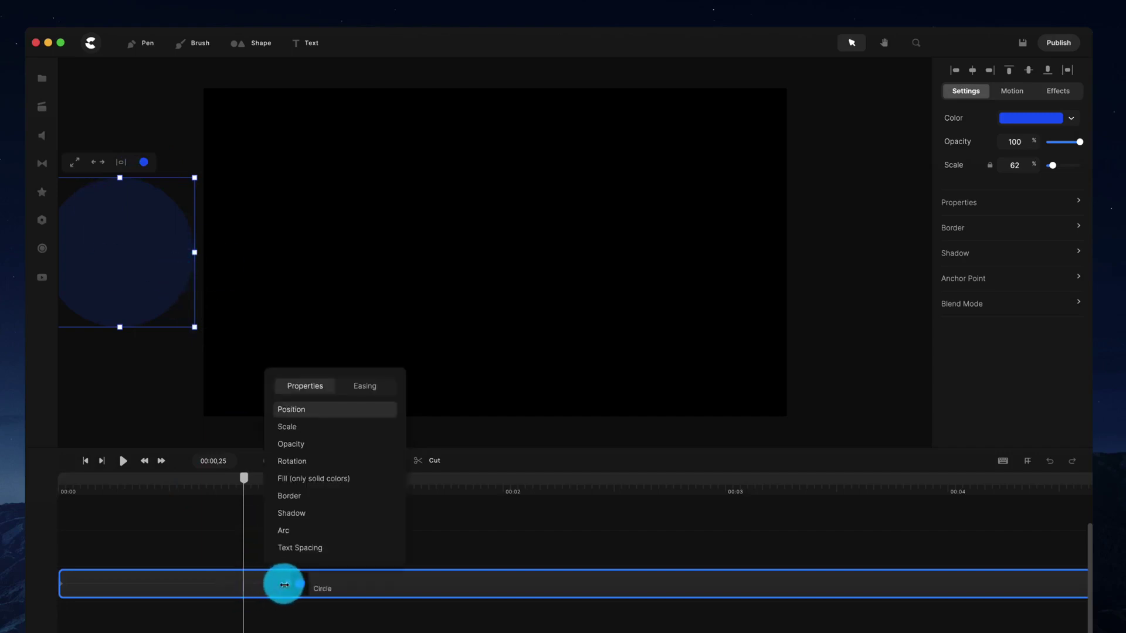
click(532, 541)
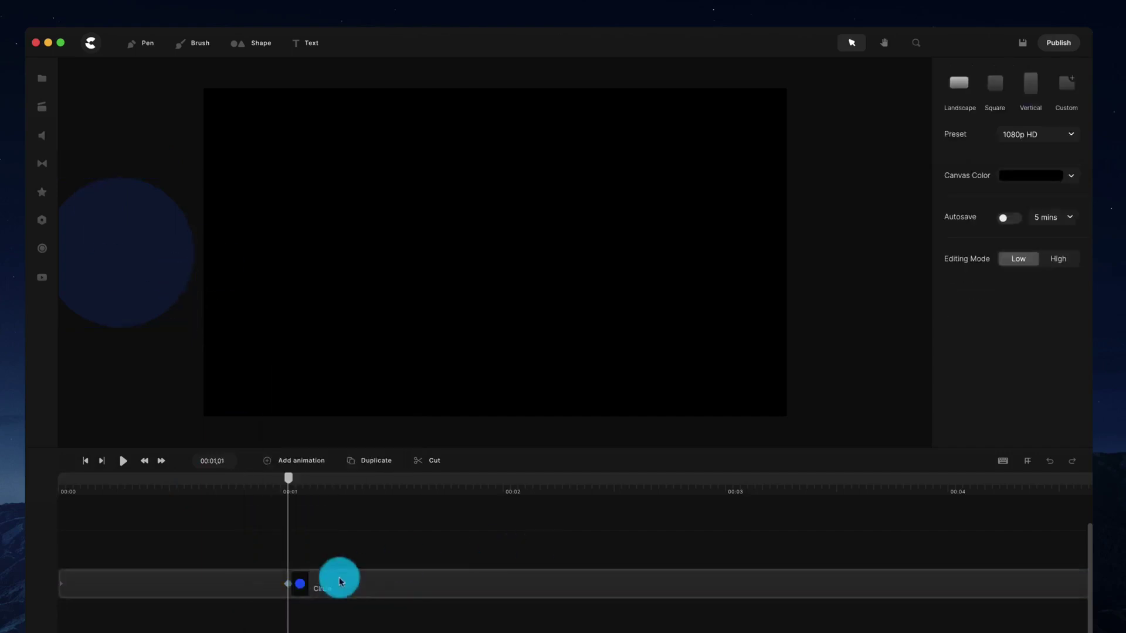
- At the end keyframe at 00:01,01, move the circle onto the canvas and center it
click(290, 588)
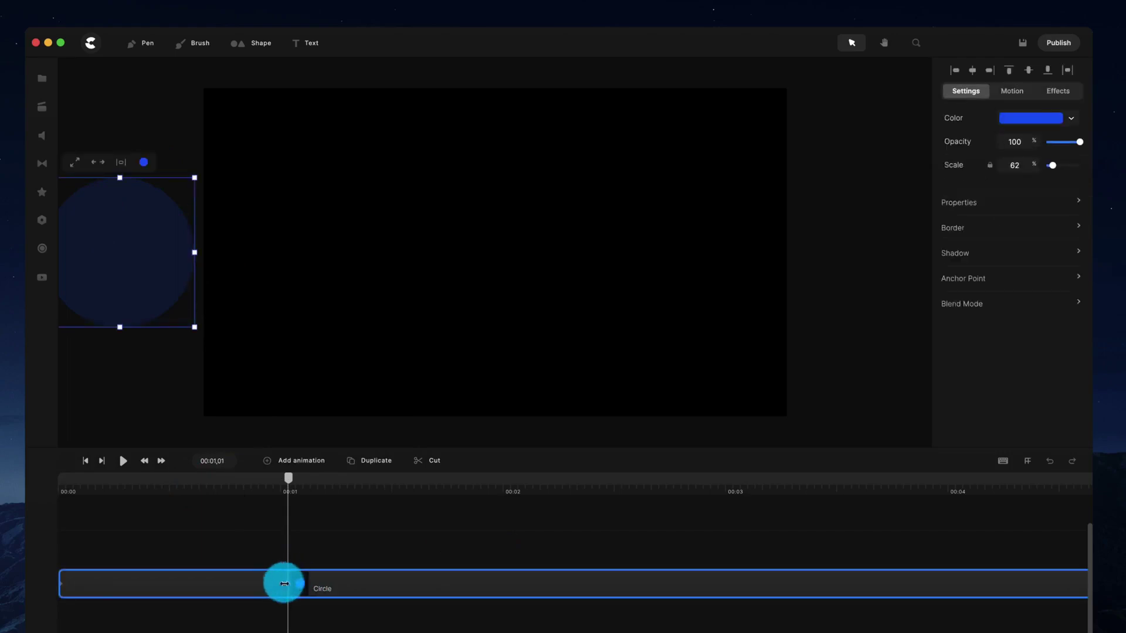
drag(158, 264, 530, 251)
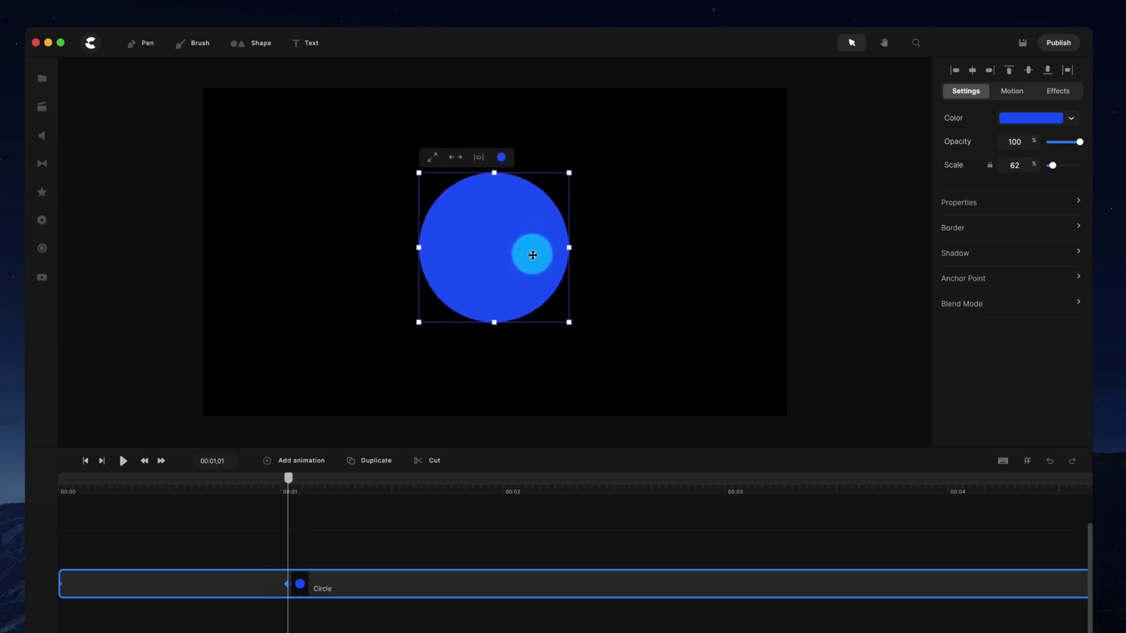
click(479, 165)
click(287, 582)
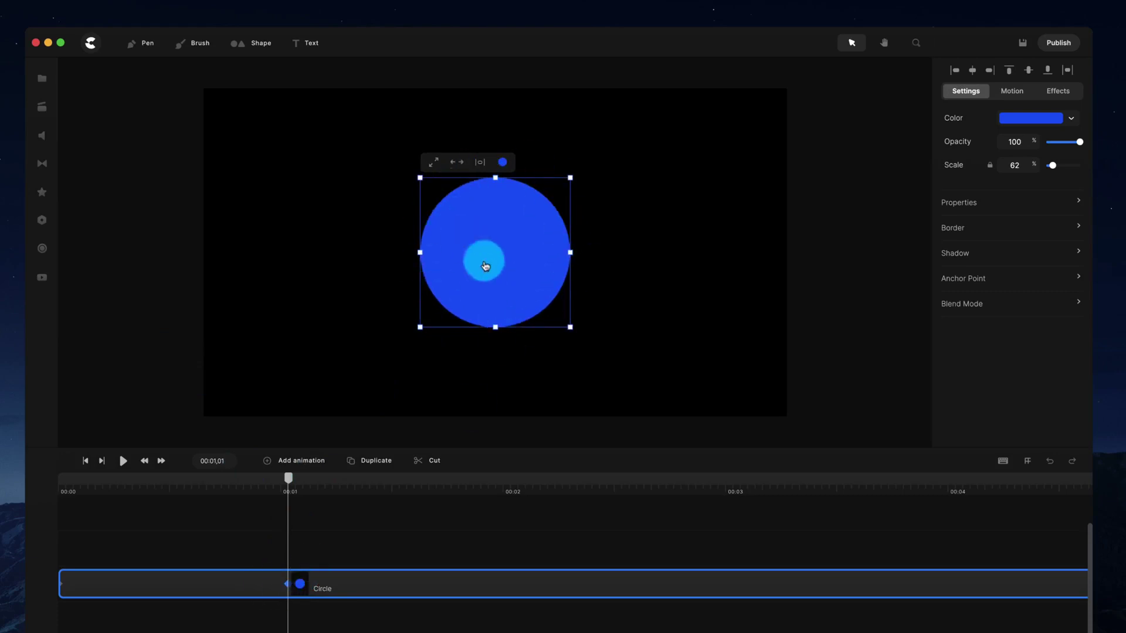
- Play the circle's position animation from the start of the timeline to preview its motion
drag(288, 480, 46, 477)
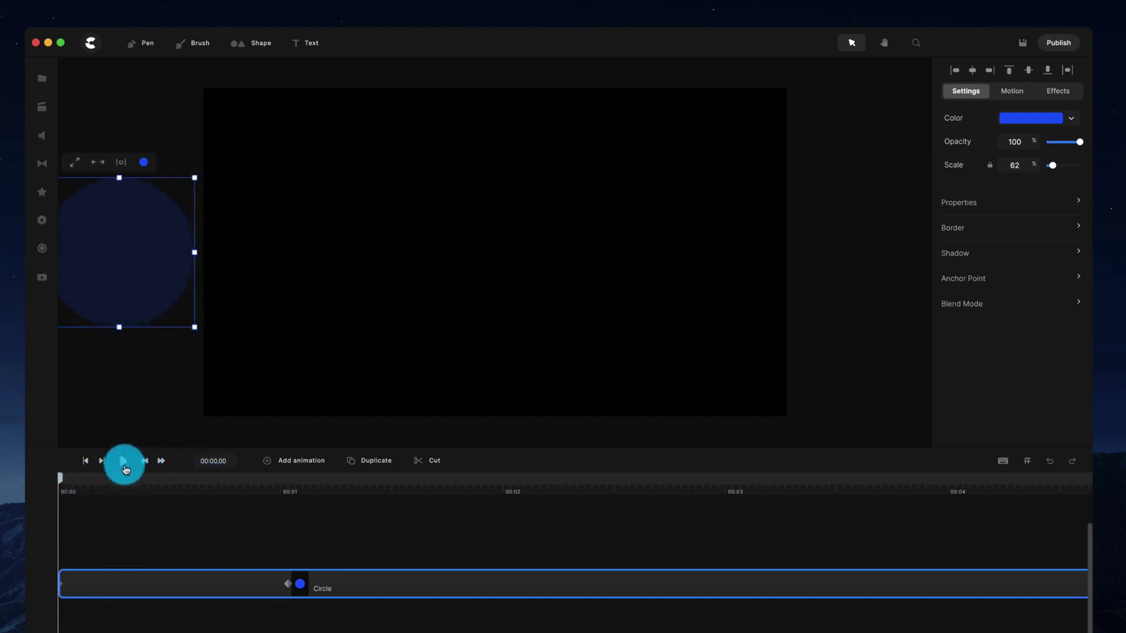
click(125, 470)
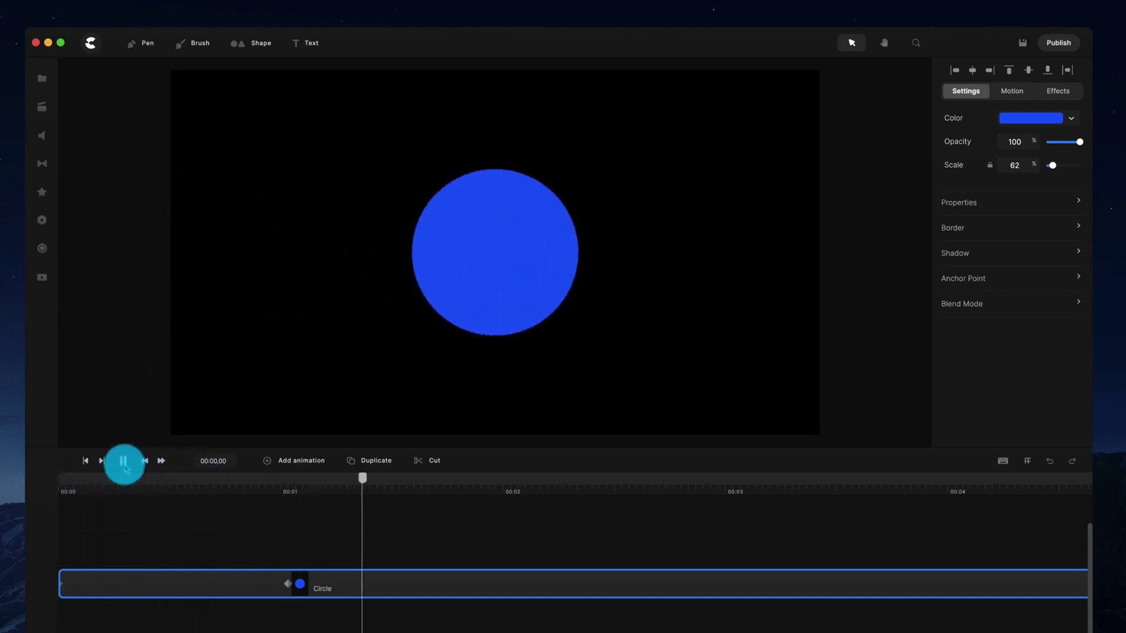
click(123, 463)
- Extend the circle animation's end keyframe to 00:02,02 and play the slower motion from the start
drag(288, 585, 518, 584)
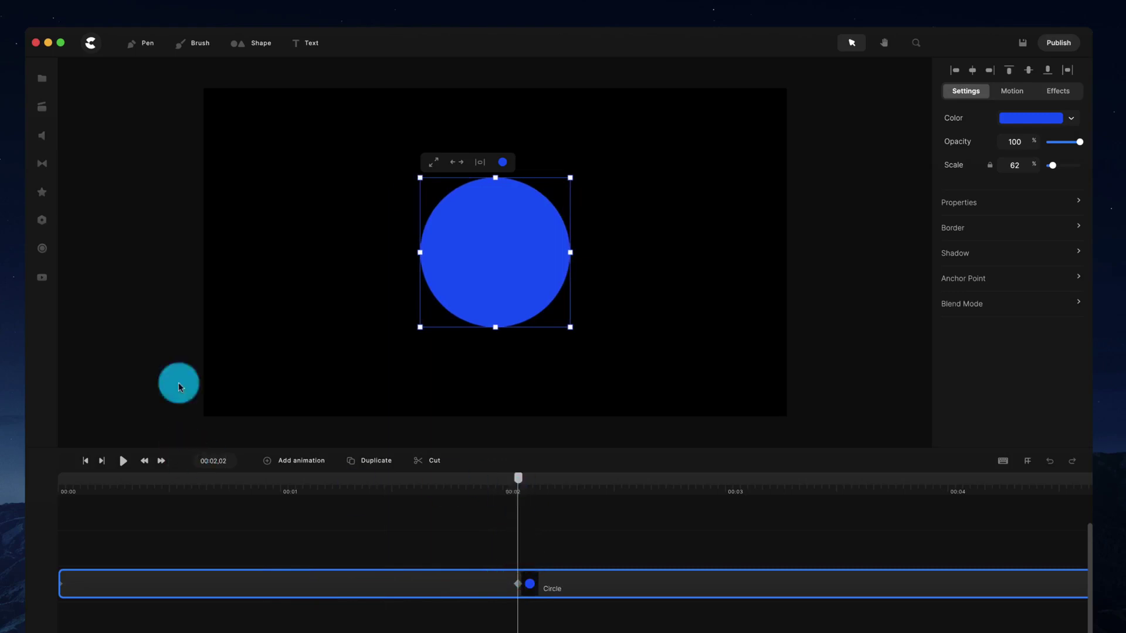
drag(516, 482, 58, 503)
click(124, 461)
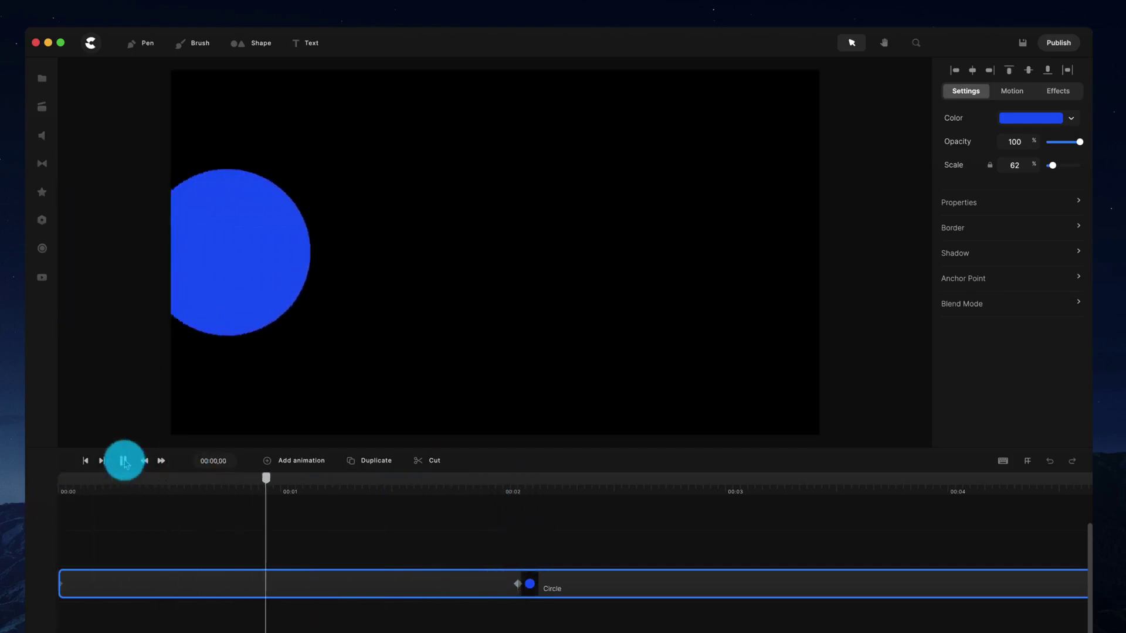
click(123, 461)
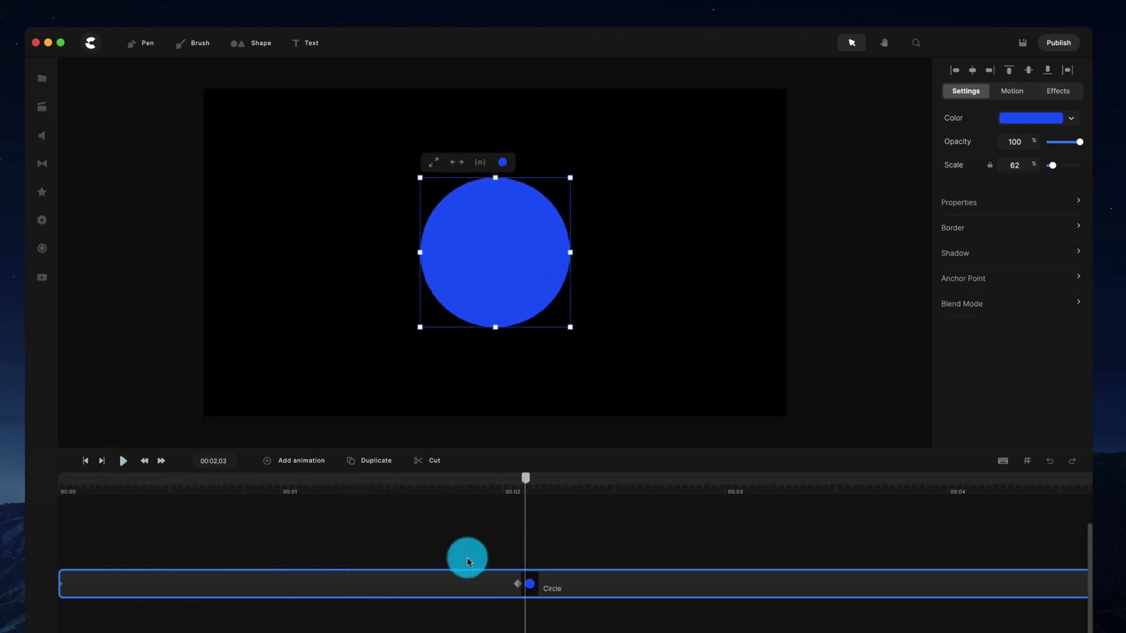
- Change the circle animation's easing to Linear and play it from the start
click(311, 488)
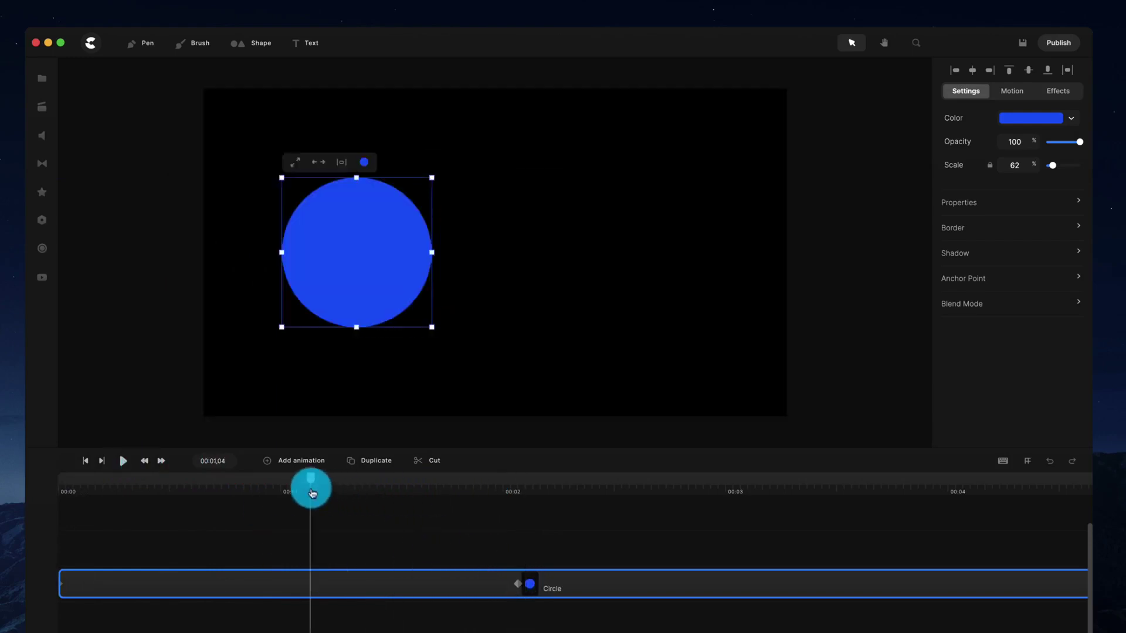
click(301, 588)
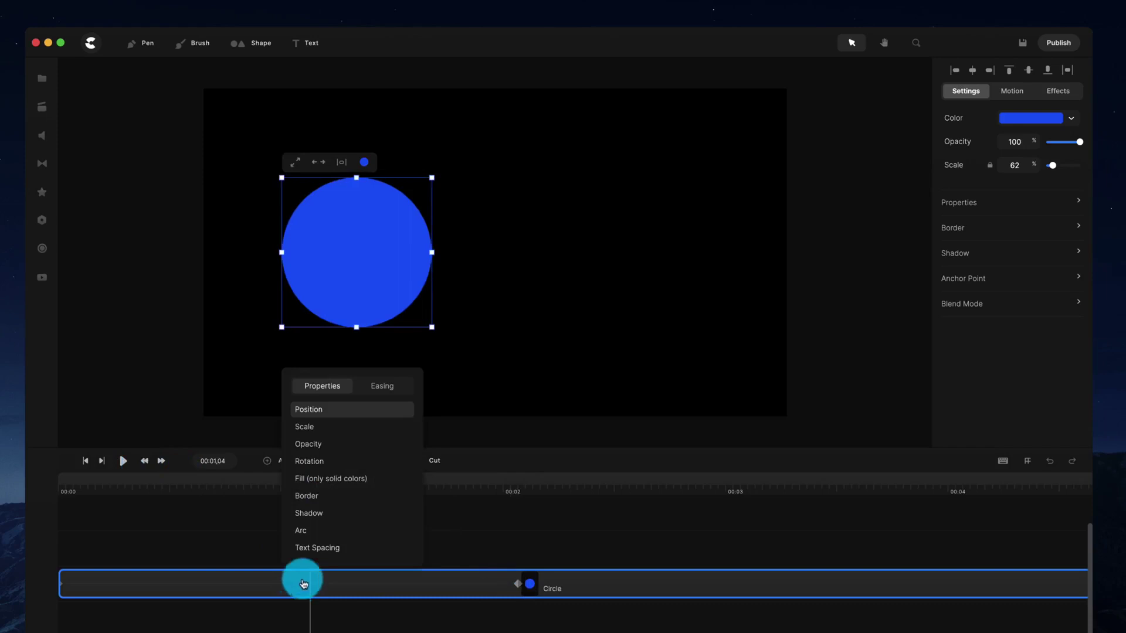
click(383, 390)
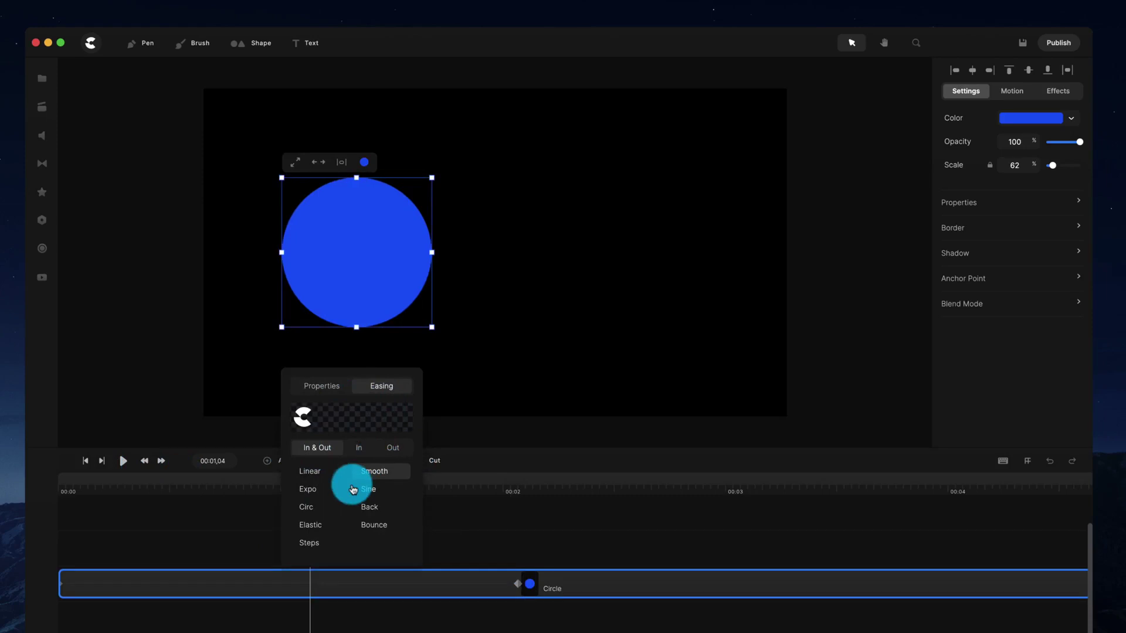
click(317, 475)
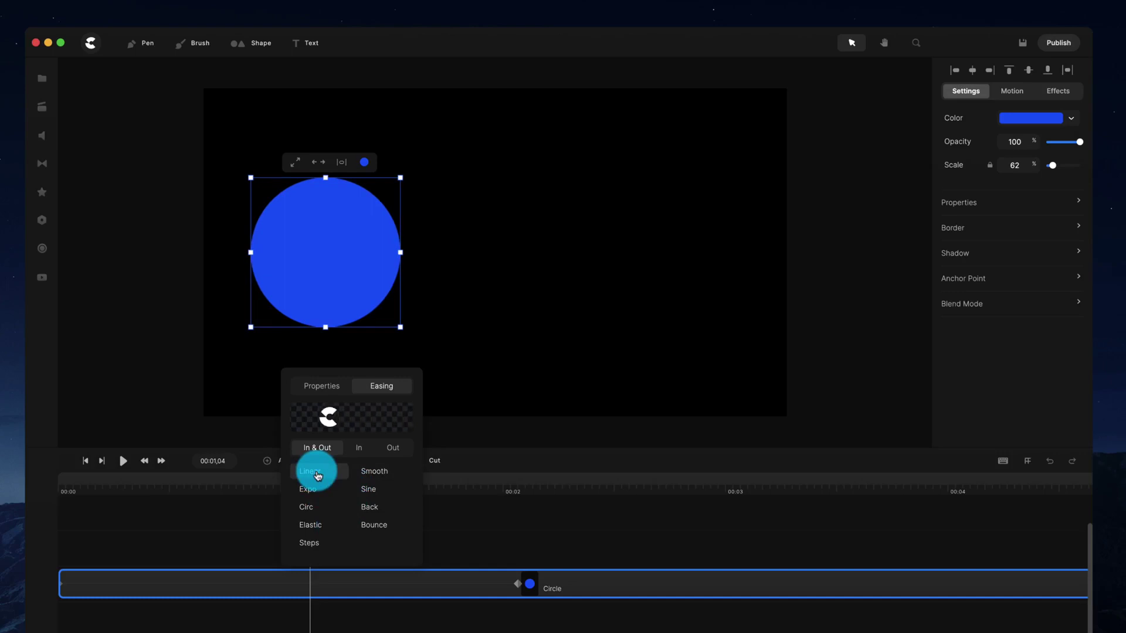
click(242, 484)
drag(247, 485, 42, 479)
key(space)
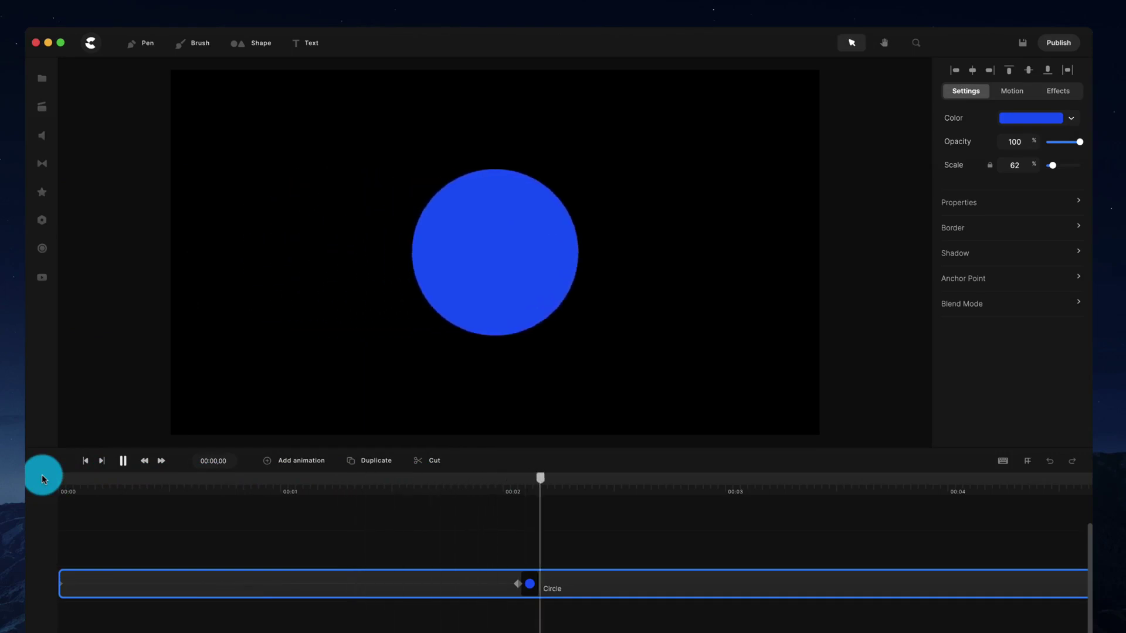
key(space)
- Change the circle animation's easing to Circ In & Out and play the motion
click(237, 487)
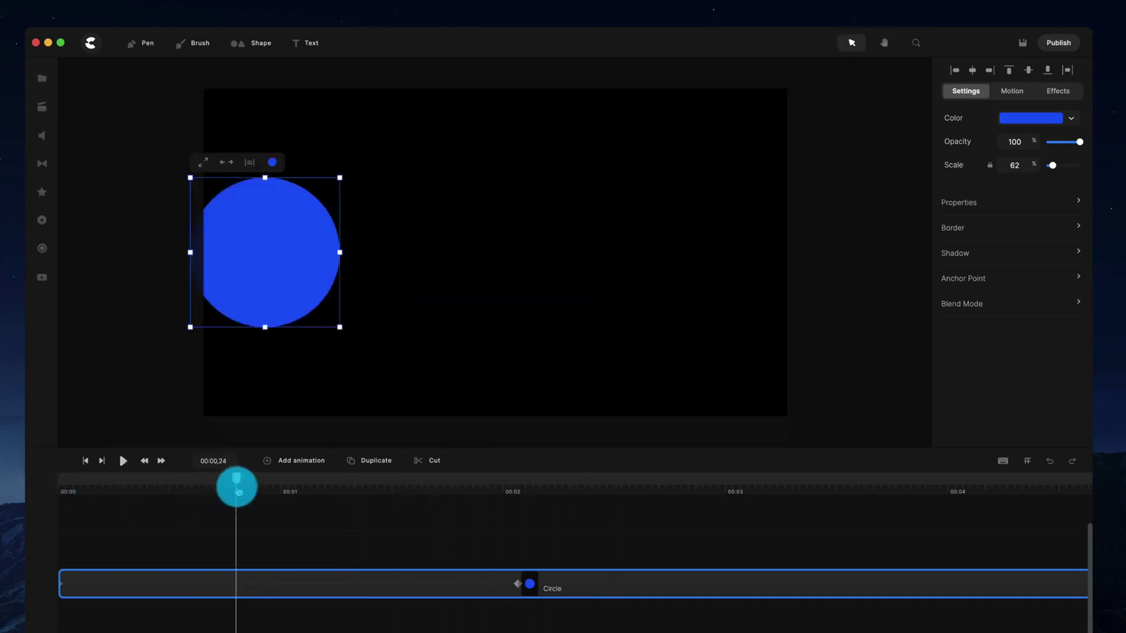
click(240, 578)
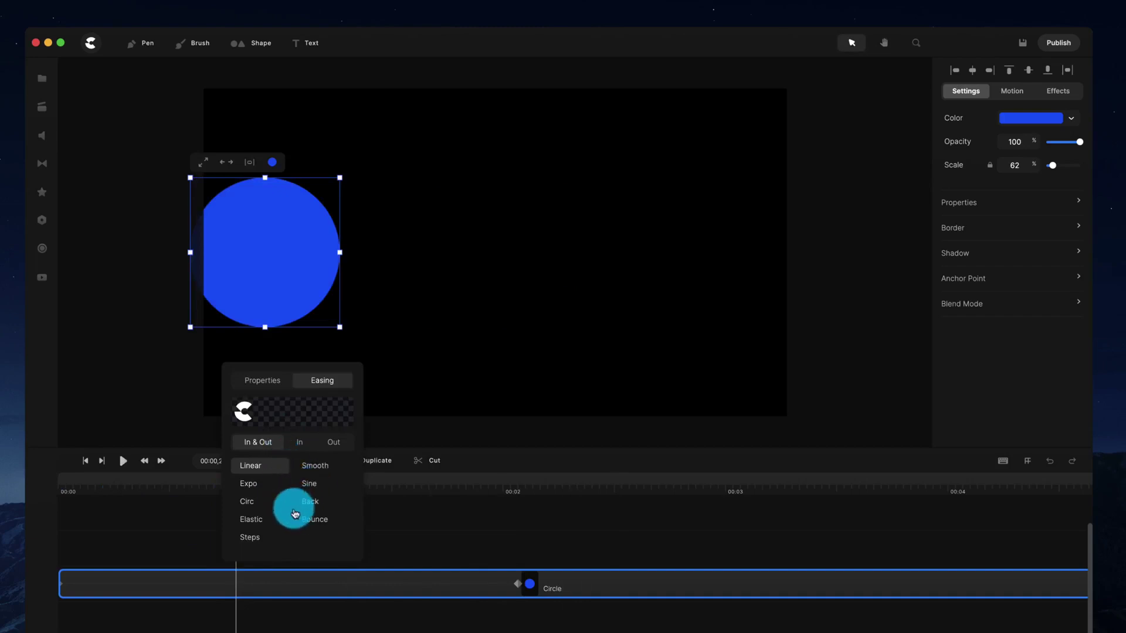
click(261, 505)
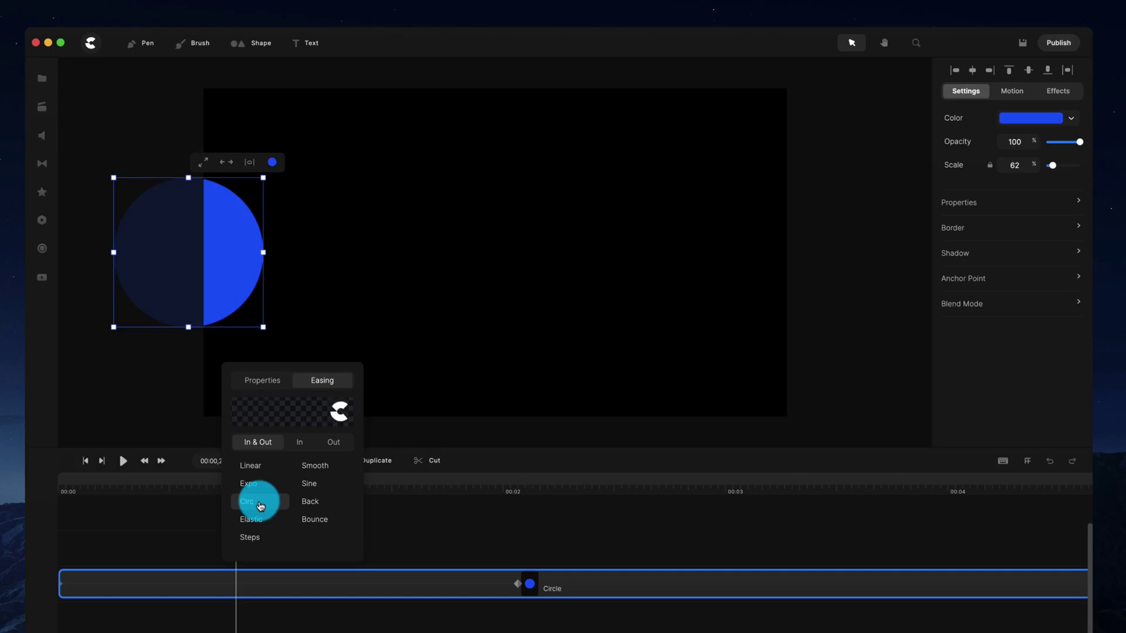
click(191, 485)
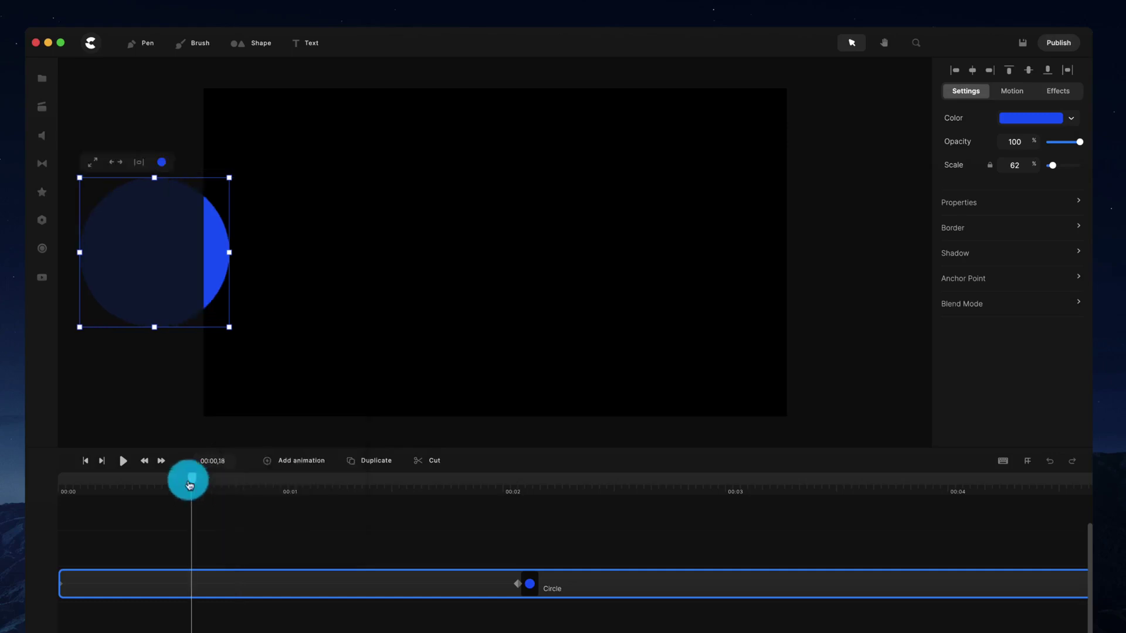
click(123, 461)
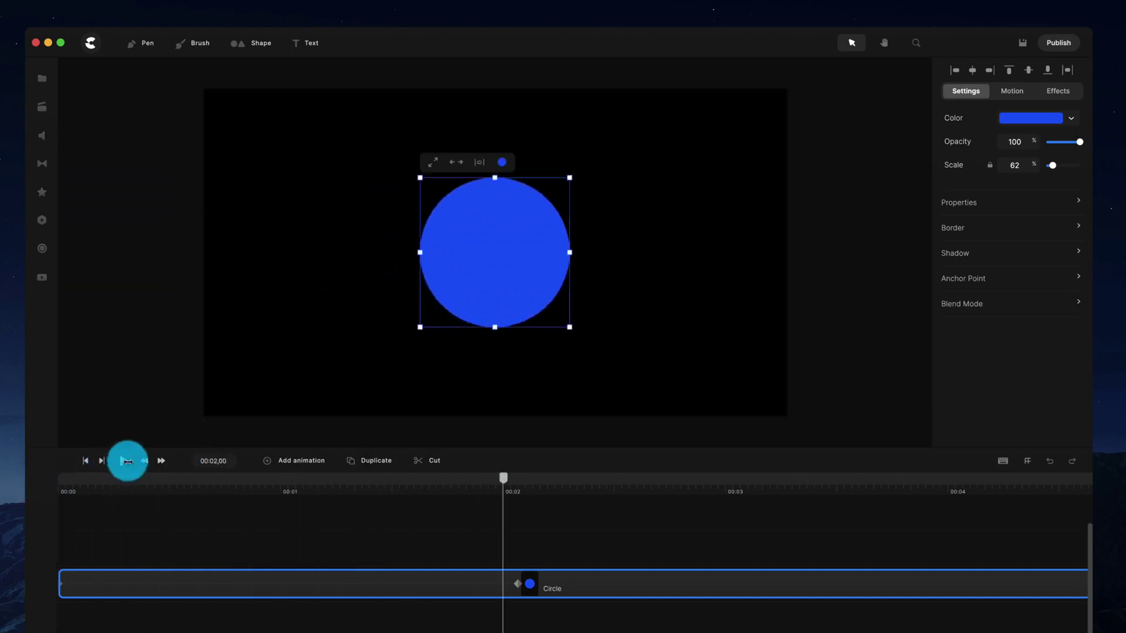
- Change the circle animation's easing to Back Out and play it from the start
click(320, 585)
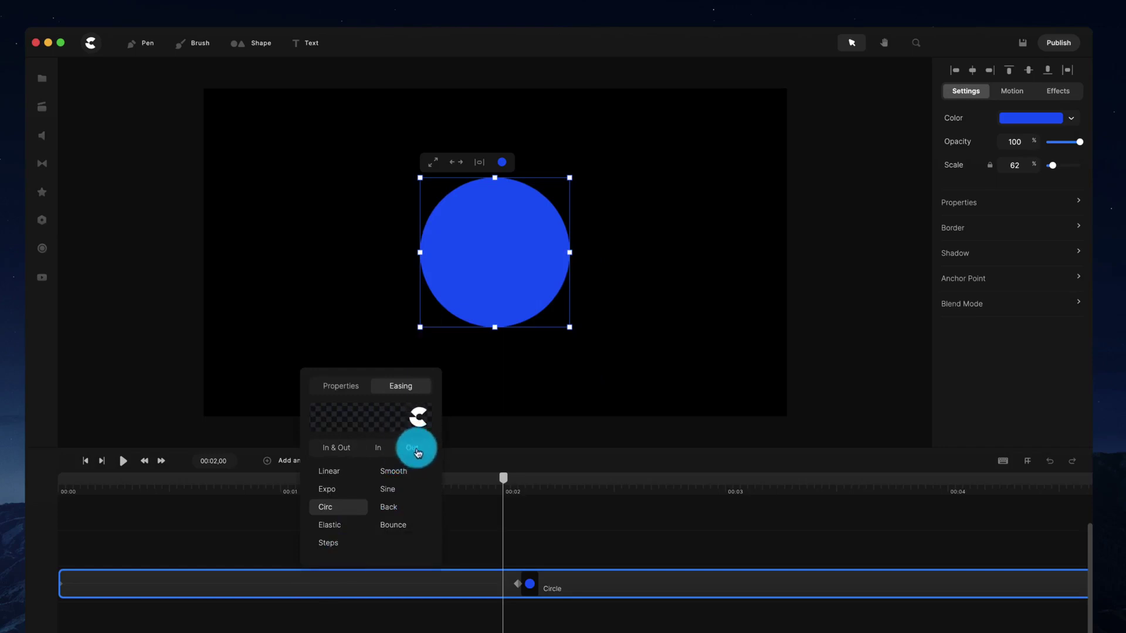
click(396, 508)
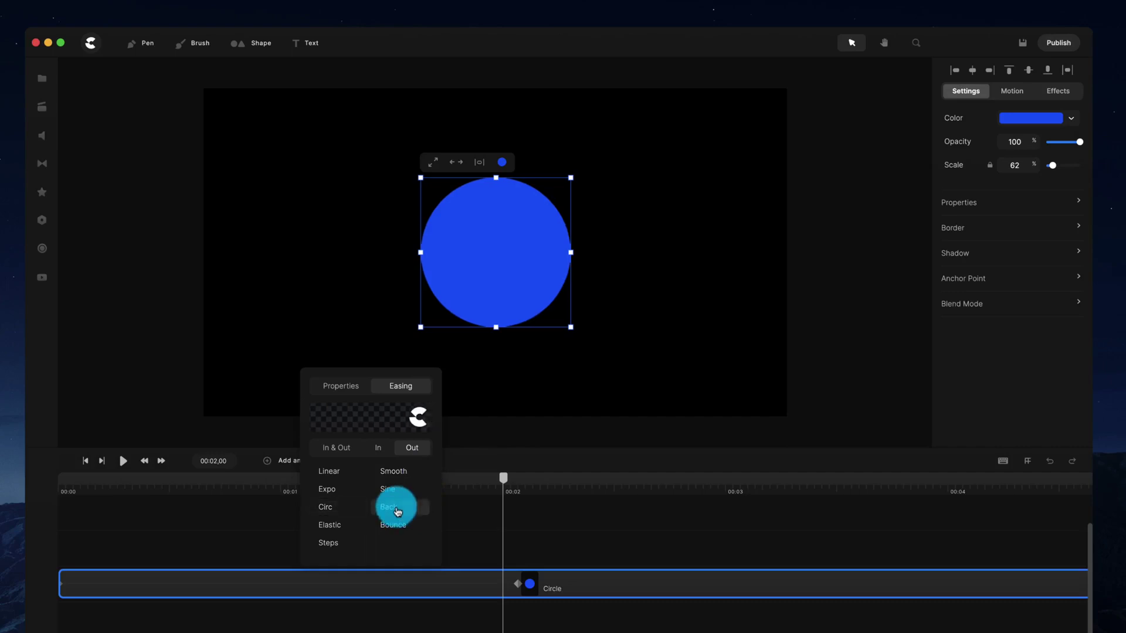
drag(502, 480, 28, 475)
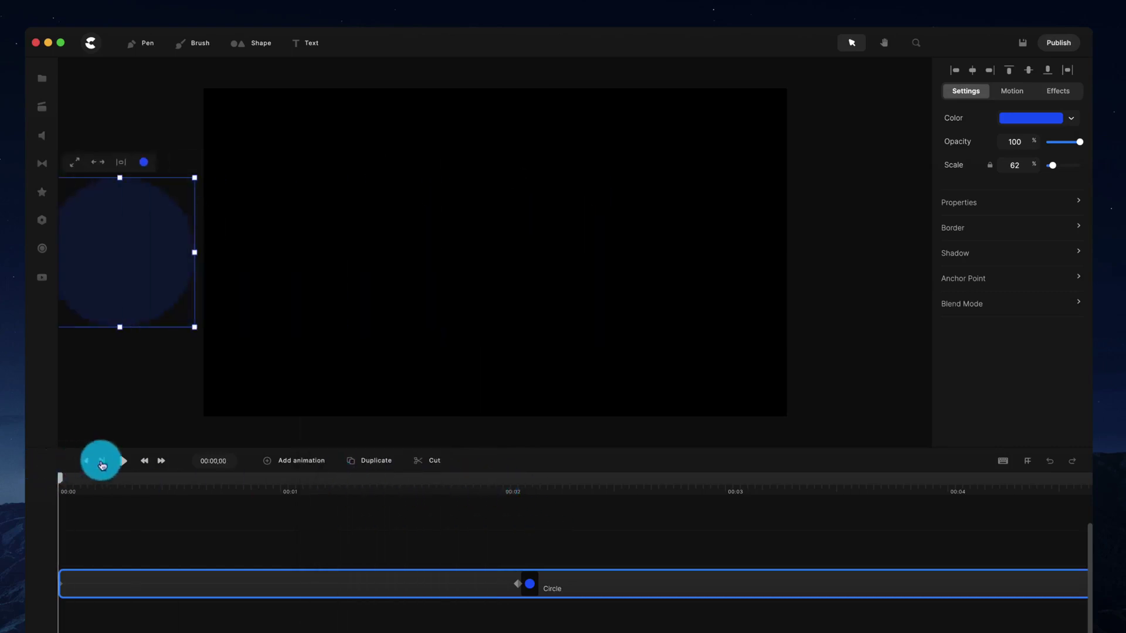
click(119, 462)
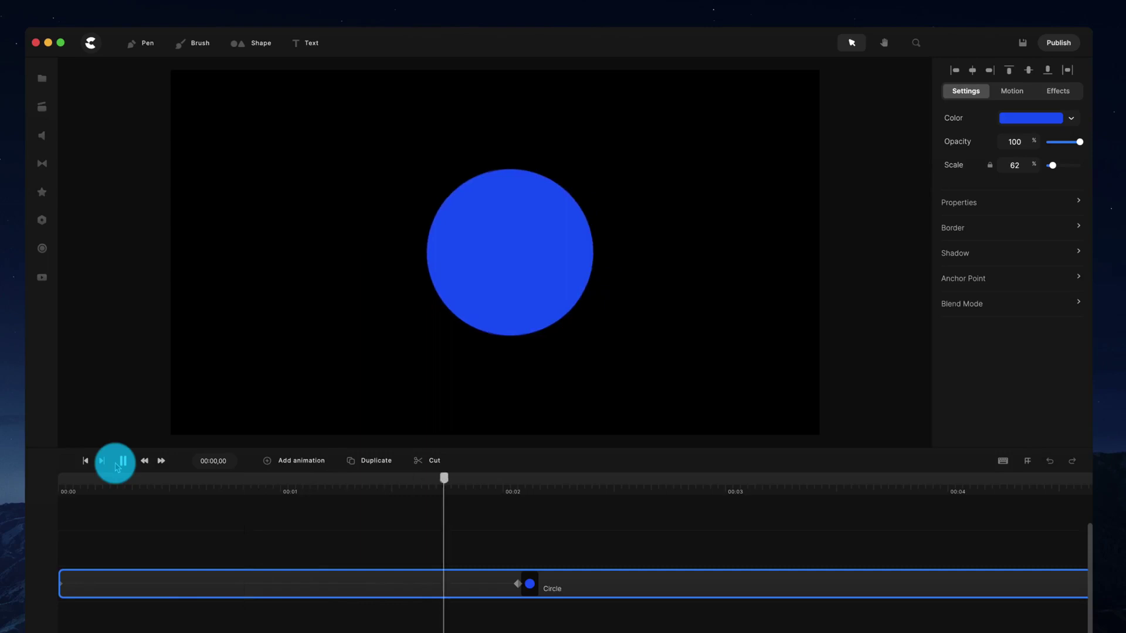
click(119, 462)
- Shorten the circle animation so its end keyframe sits at about 00:01,01, and play it from the start
drag(516, 584, 288, 571)
drag(279, 482, 29, 470)
key(space)
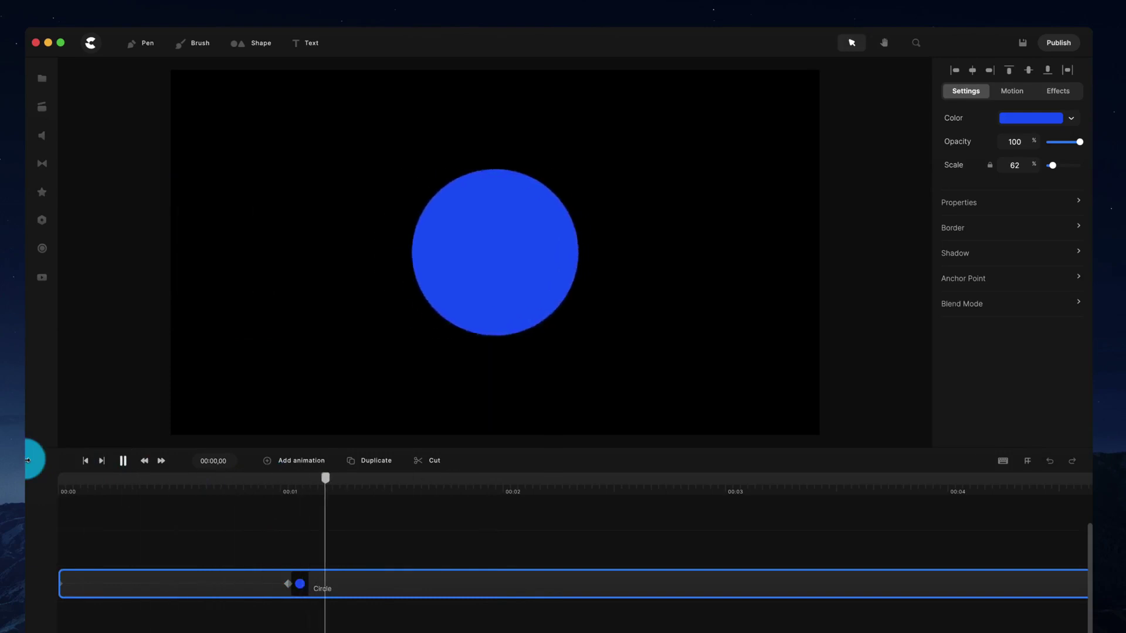
click(123, 461)
- Change the circle animation's easing to Elastic Out
drag(349, 473, 271, 475)
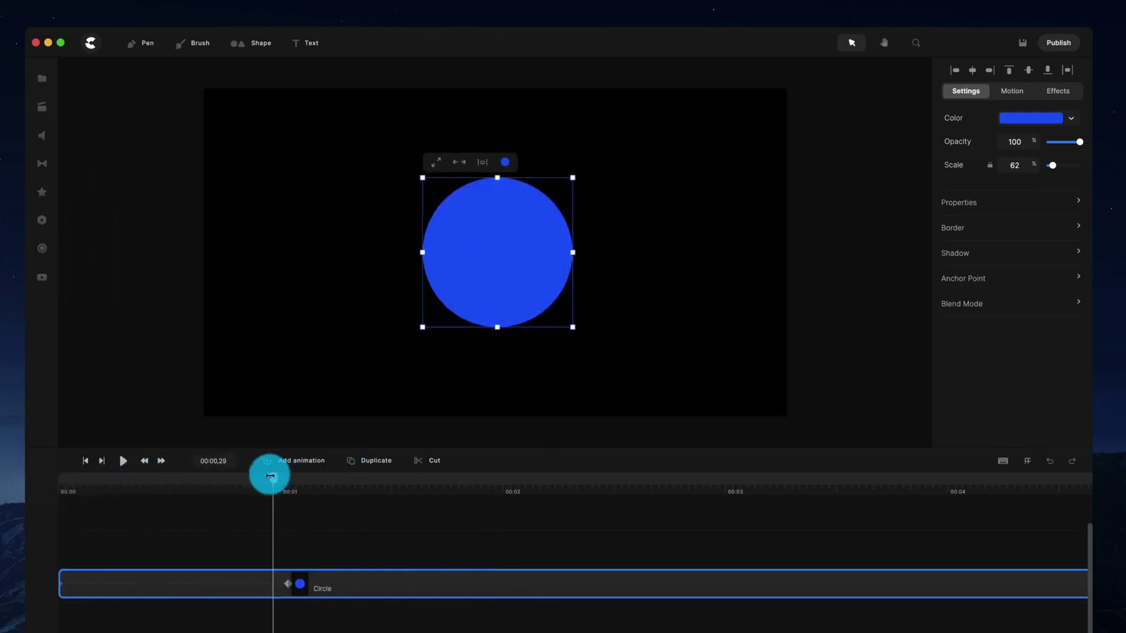
click(244, 576)
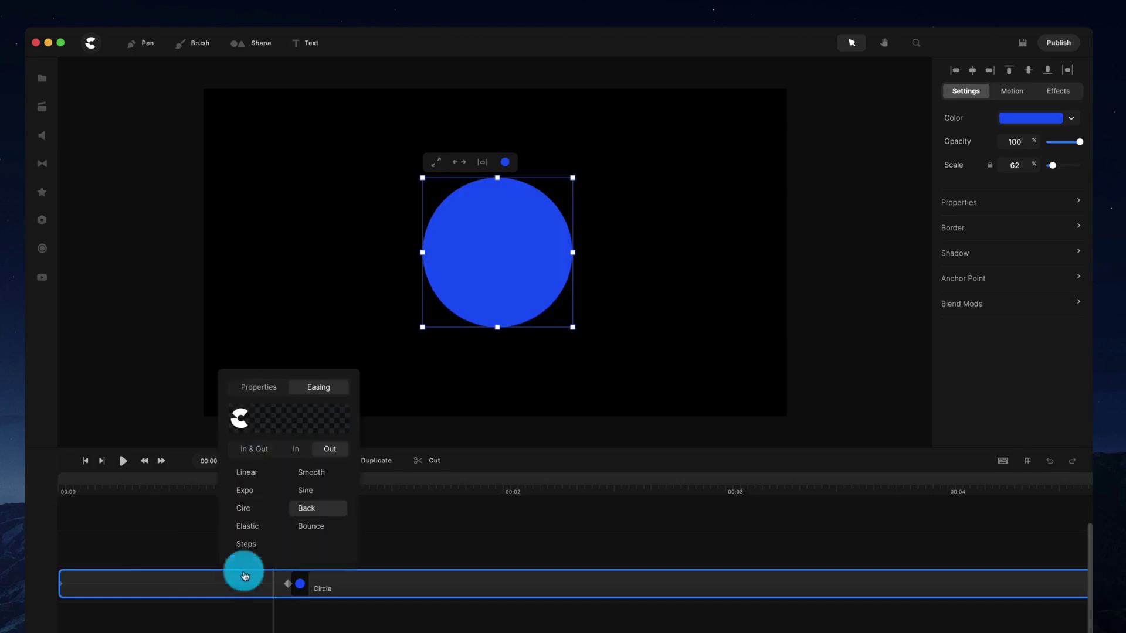
click(253, 526)
click(405, 554)
- Extend the elastic animation's end keyframe to 00:02,00 and play it from the start
drag(287, 583, 505, 582)
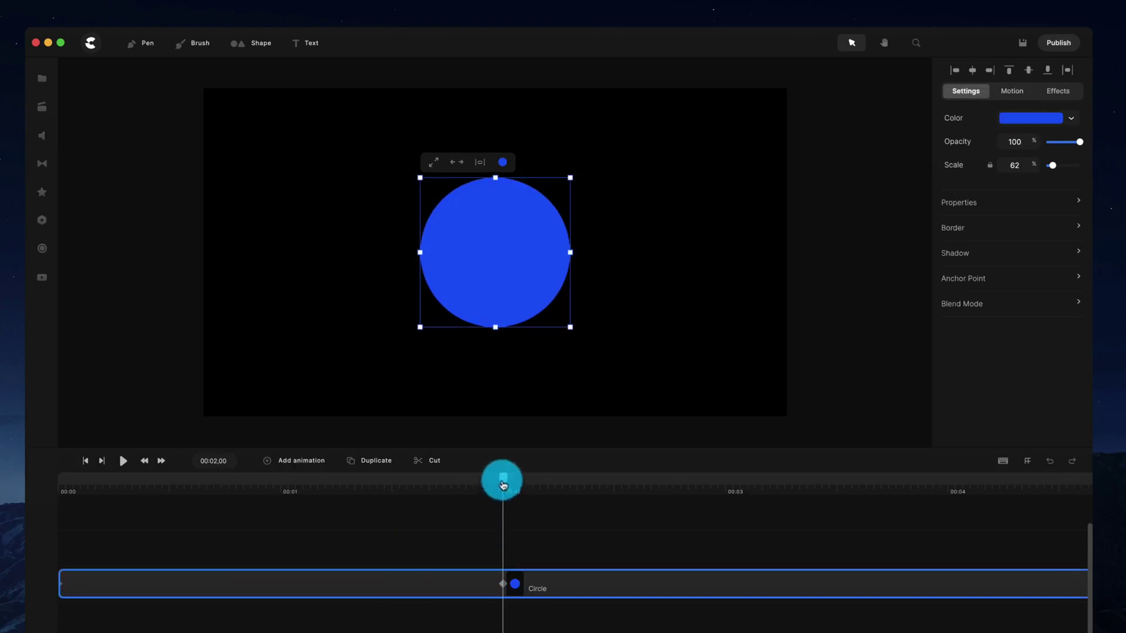
drag(503, 477, 33, 484)
key(space)
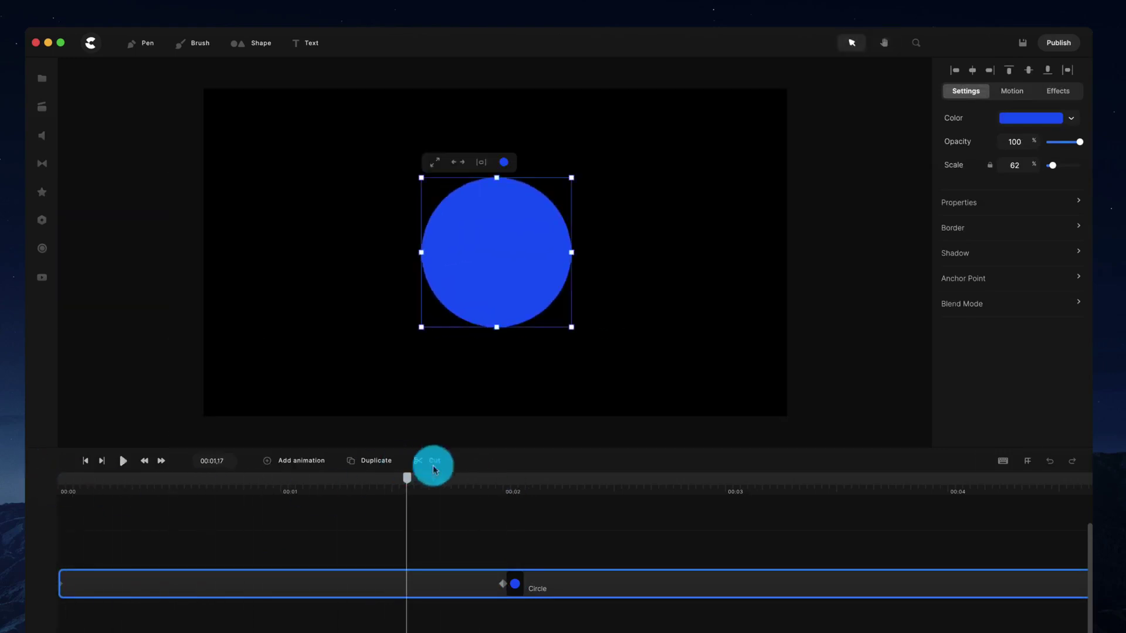
- Remove the position animation from the circle and delete the circle from the project
drag(406, 477, 370, 486)
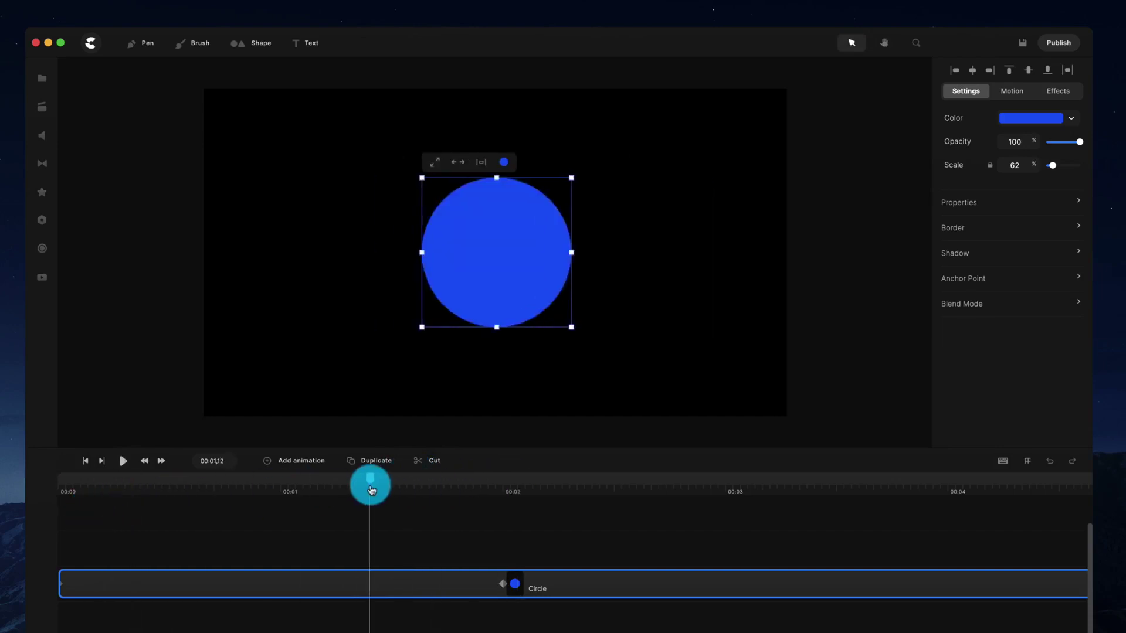
click(378, 591)
click(378, 588)
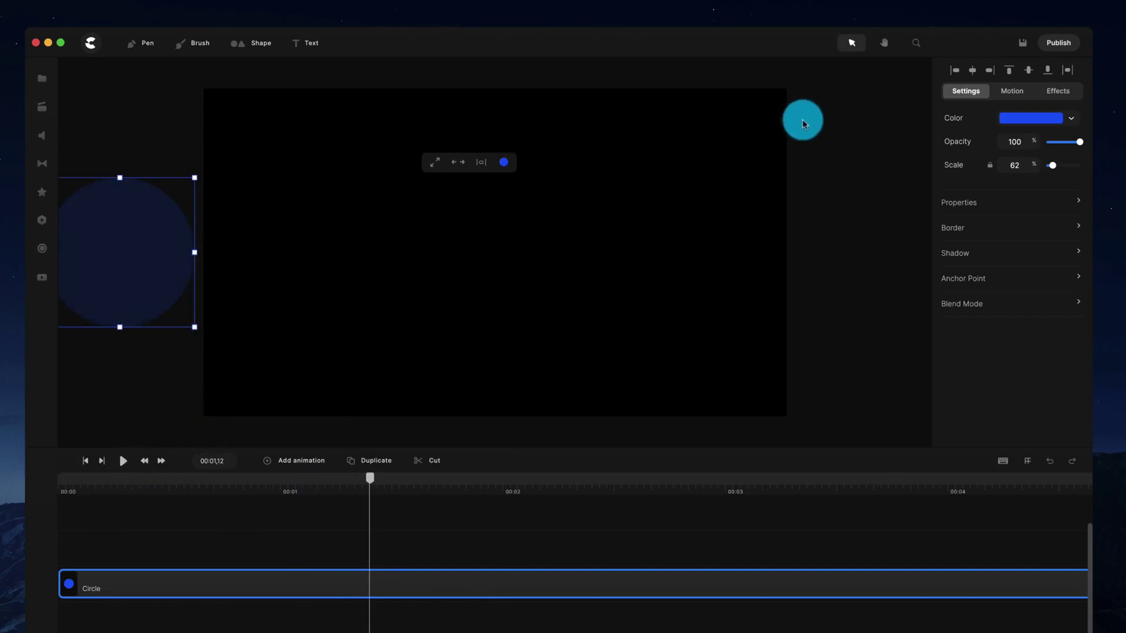
click(480, 162)
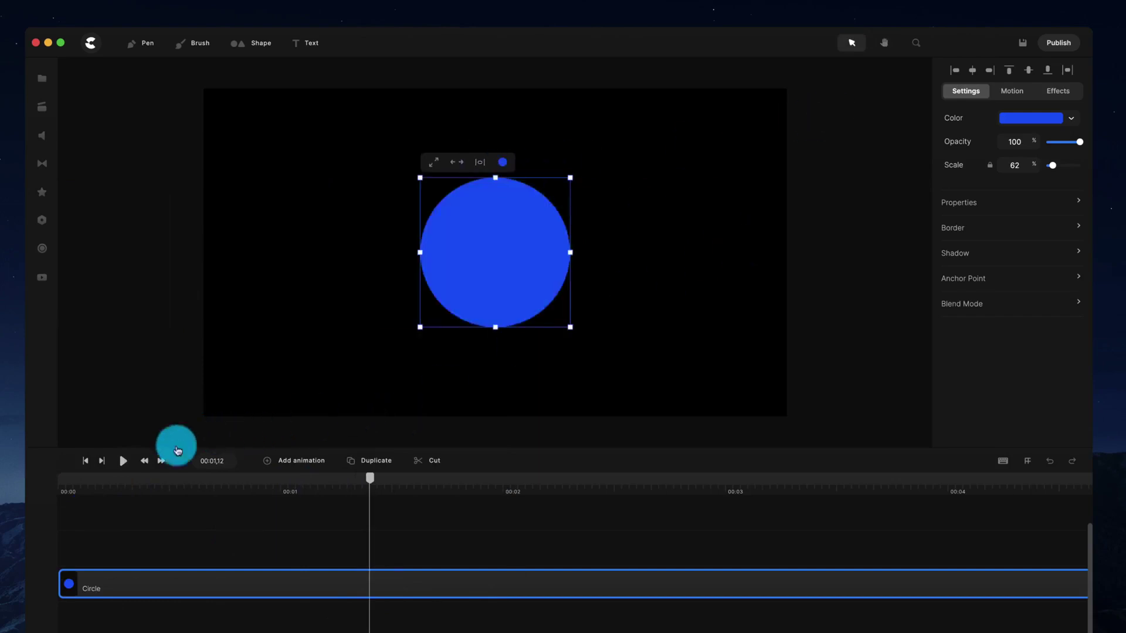
click(85, 461)
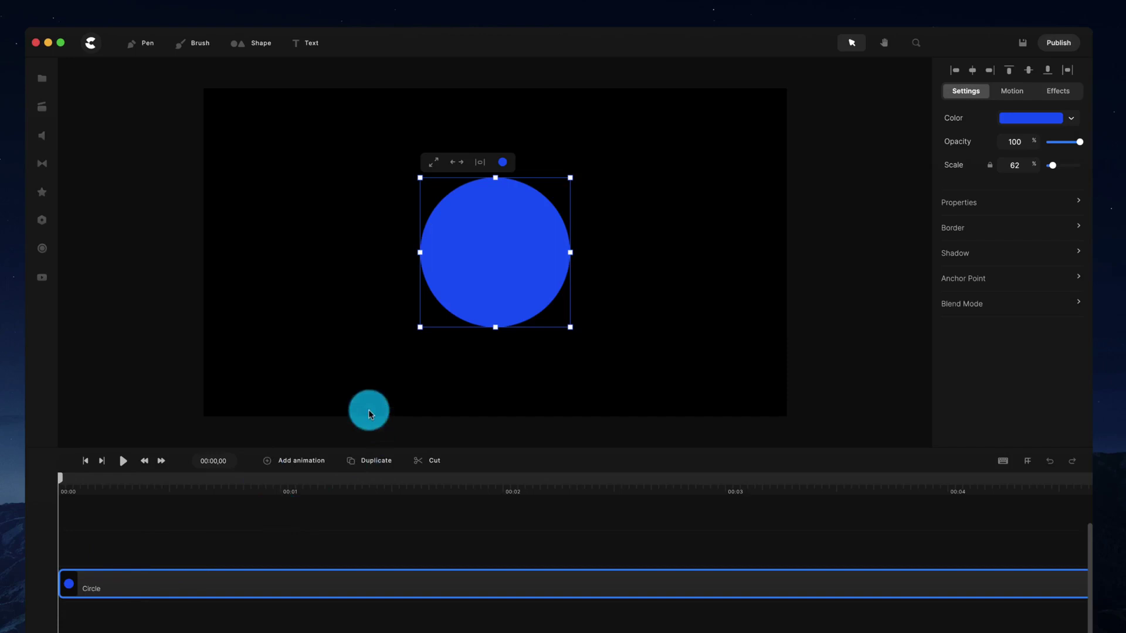
key(Delete)
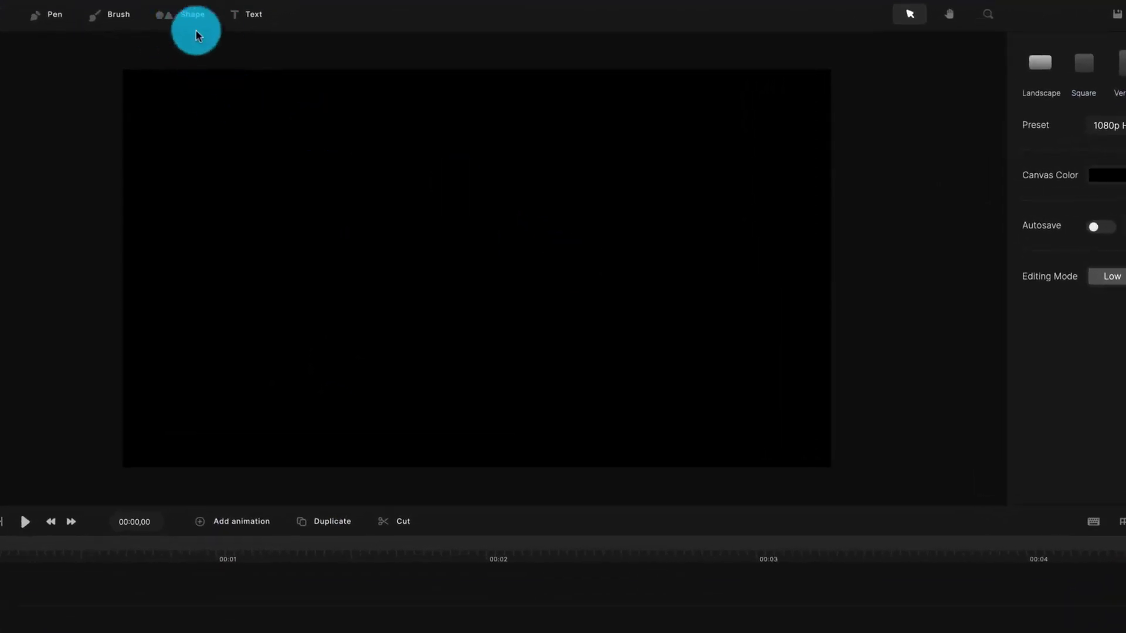
- Add a blue square to the canvas, give it large rounded corners and shrink it to 46% scale
click(193, 18)
click(206, 97)
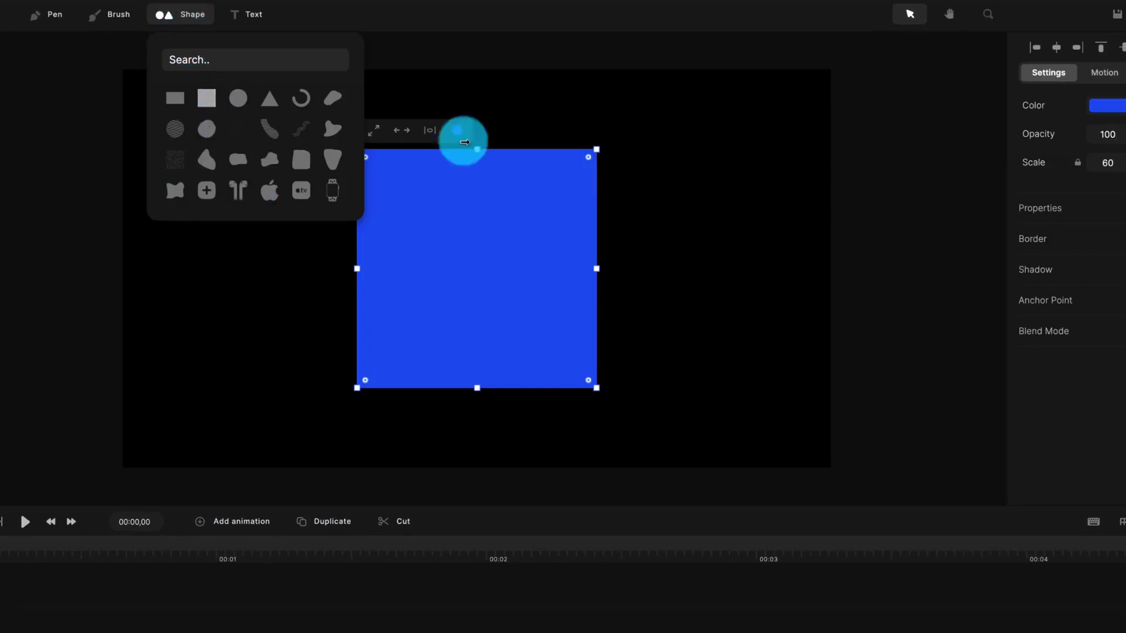
drag(589, 160, 561, 201)
drag(596, 150, 543, 204)
click(429, 183)
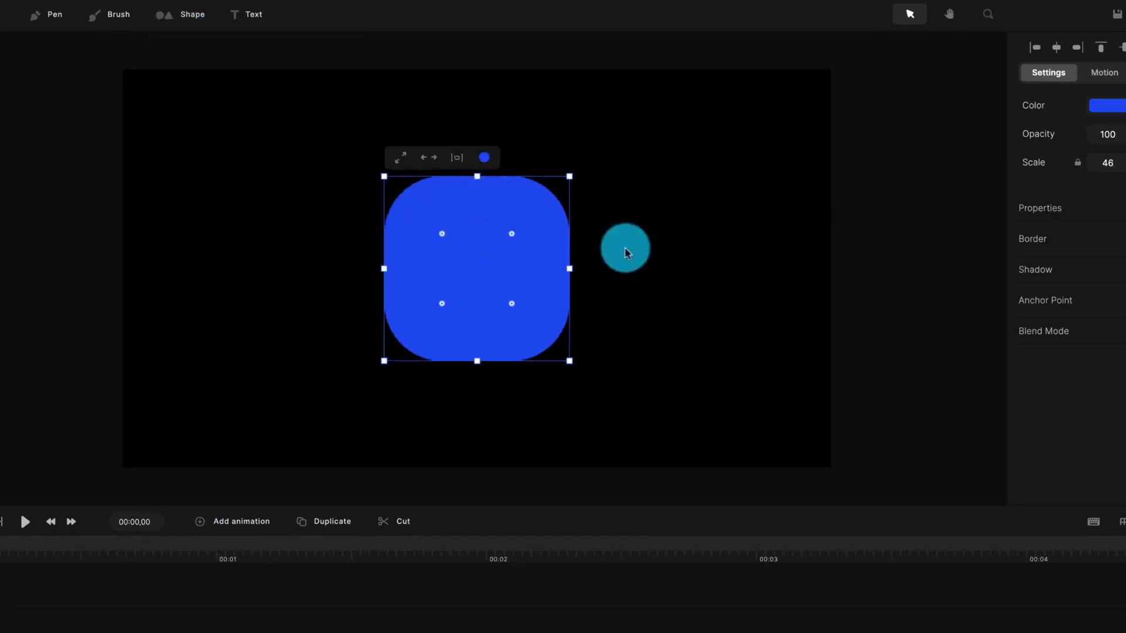
click(638, 253)
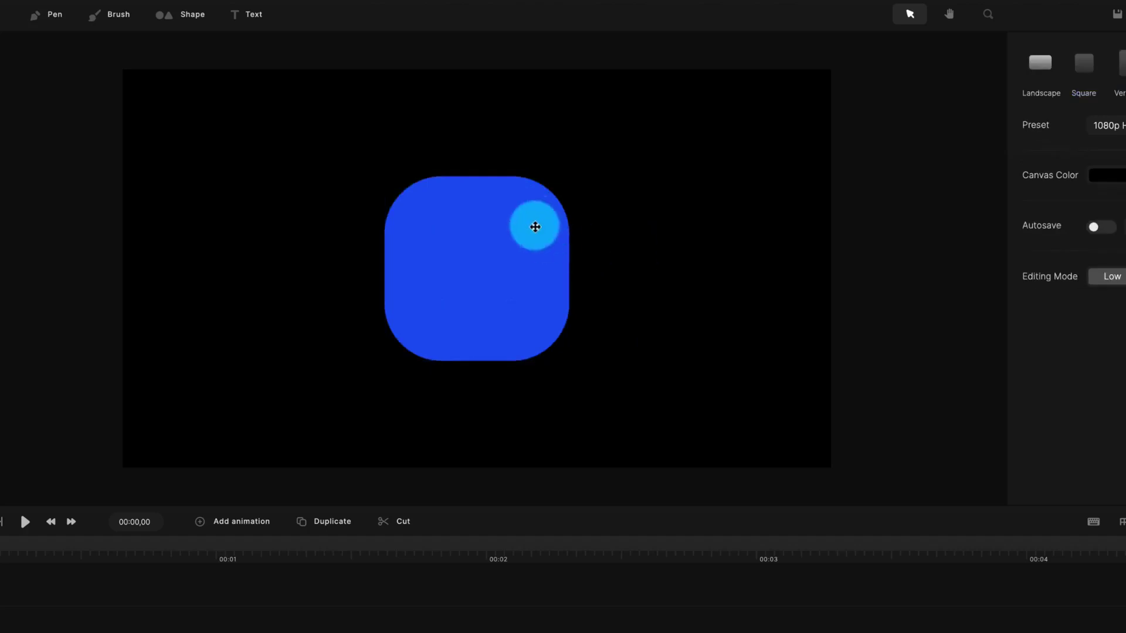
- Add an animation to the blue square that covers its Scale and Rotation properties
click(460, 268)
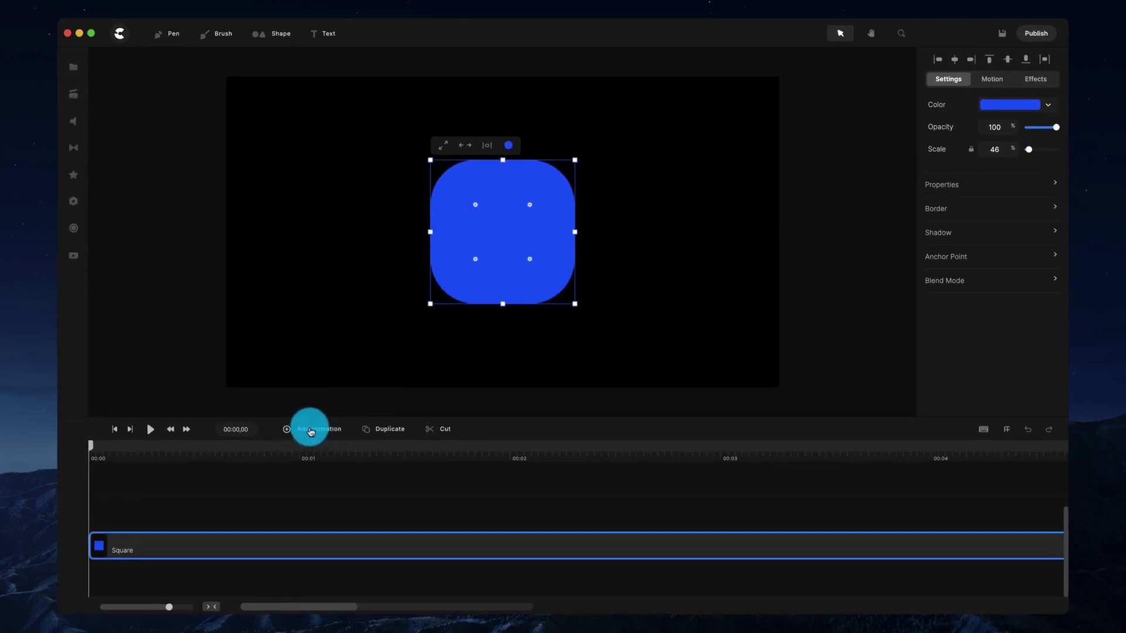
click(310, 430)
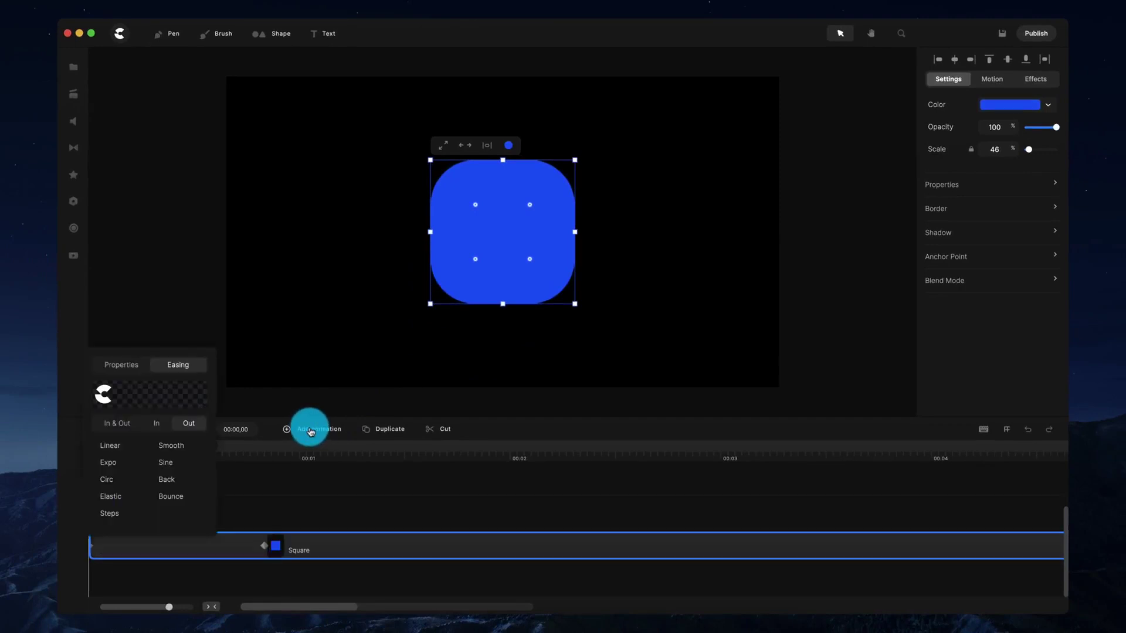
click(123, 366)
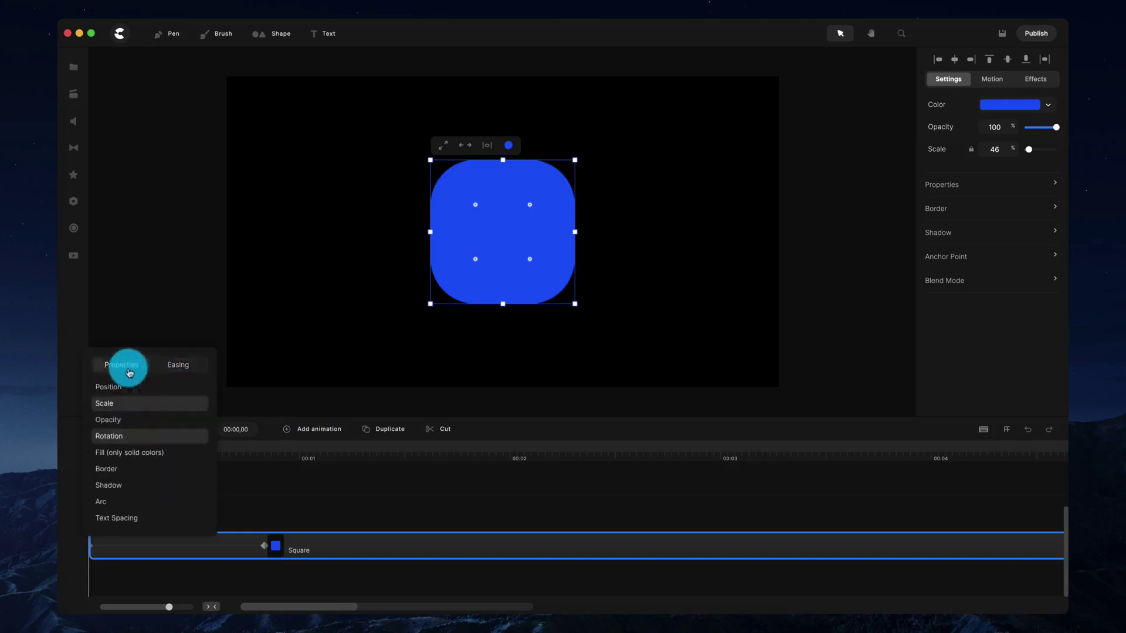
click(121, 436)
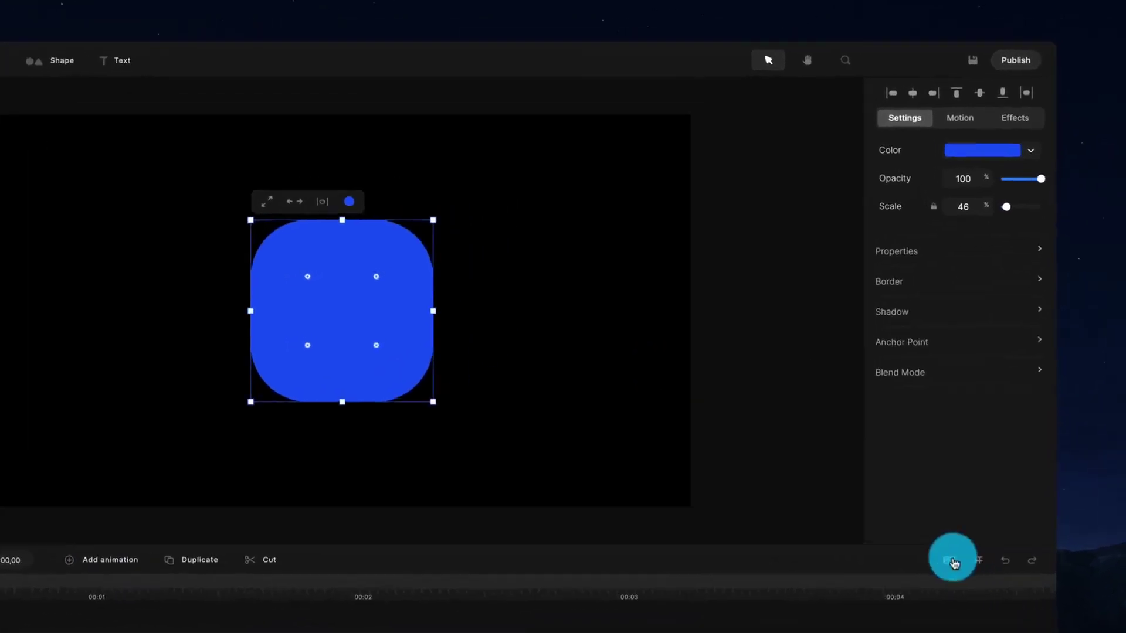
- Open the shortcuts list to examine the animation shortcuts, and check which properties the square's animation includes
click(984, 429)
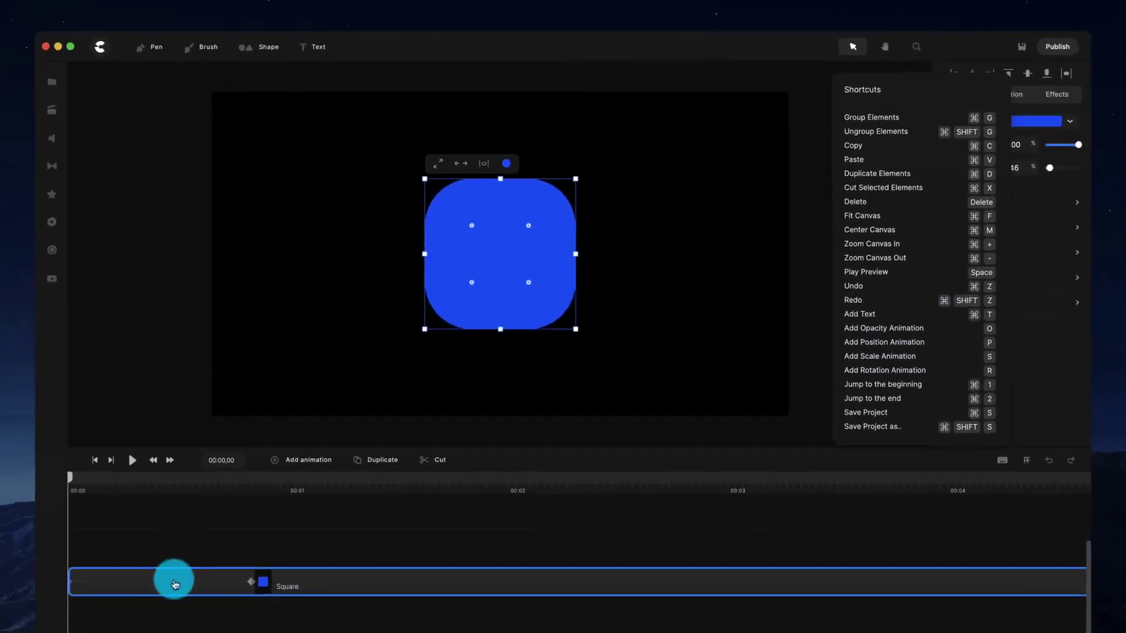
click(174, 584)
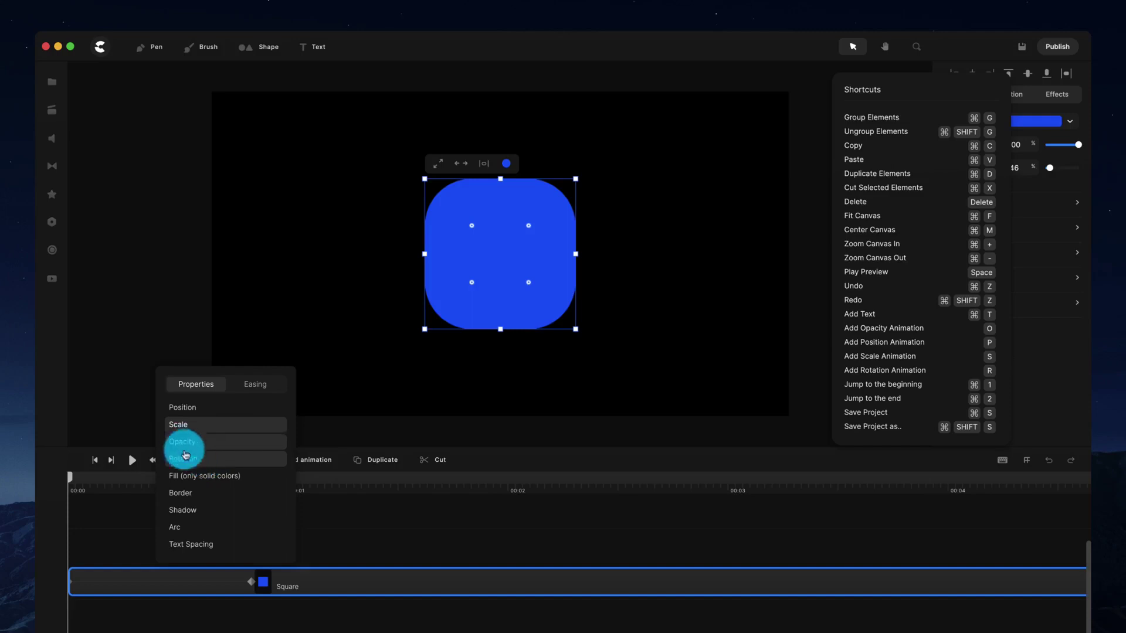
click(238, 459)
- Extend the square's animation so that its end keyframe sits at 00:01,00
click(410, 490)
click(412, 490)
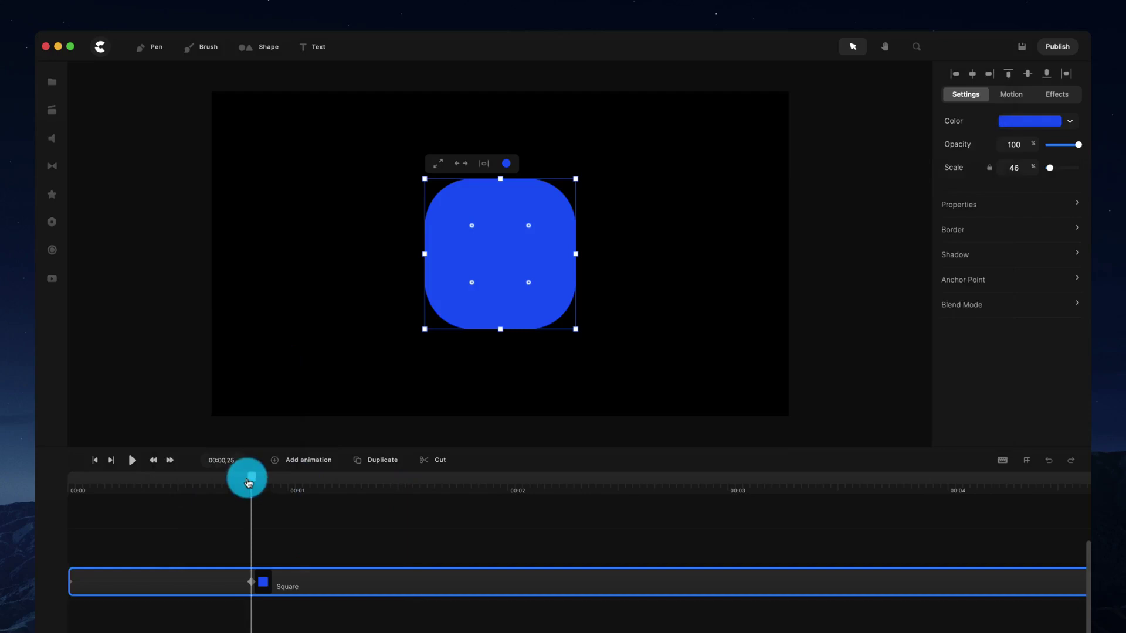
click(254, 589)
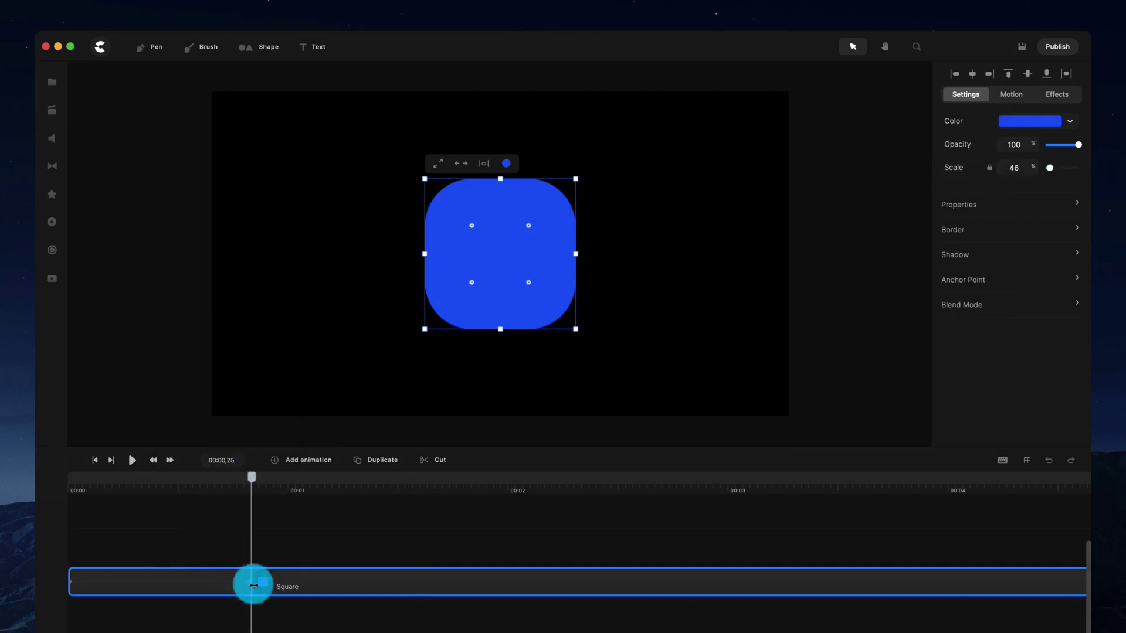
drag(249, 584, 287, 583)
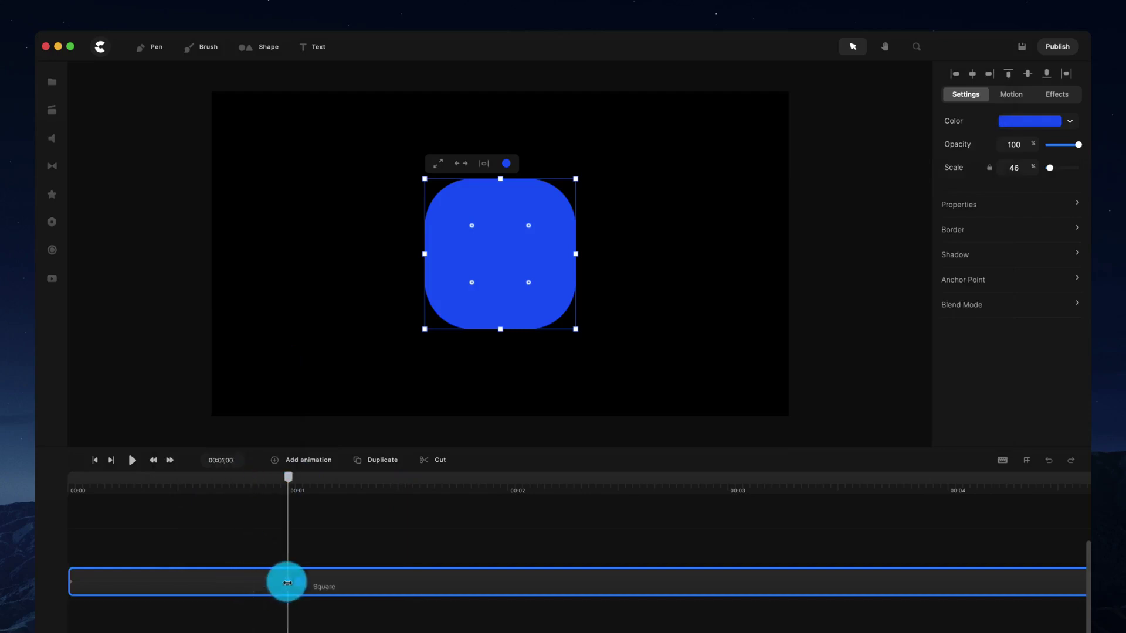
click(513, 307)
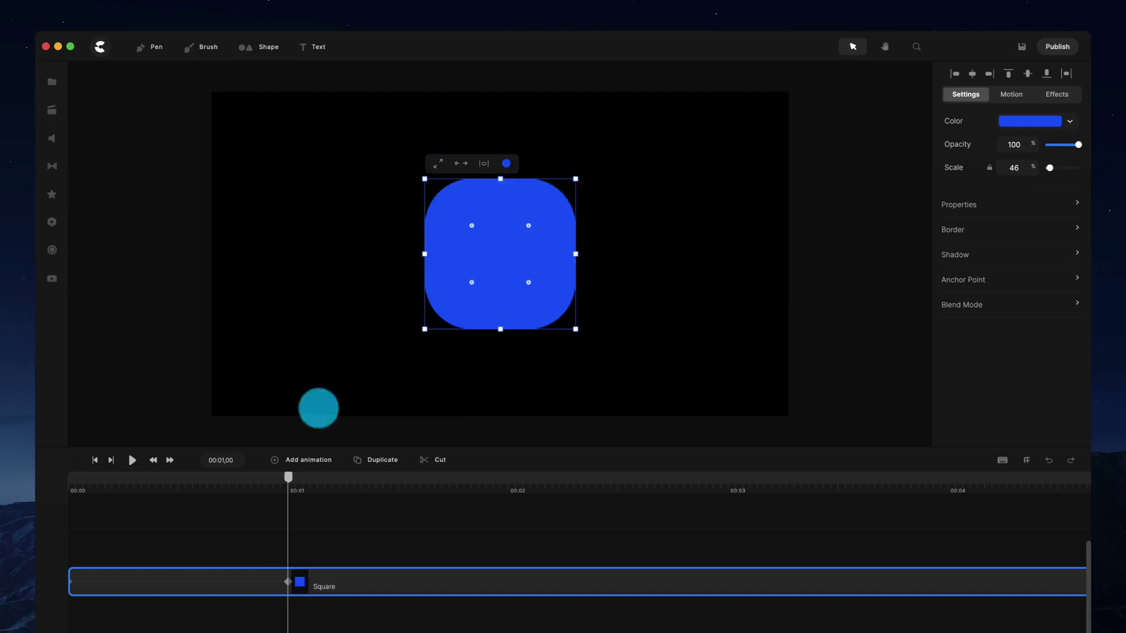
- At 00:00,00, rotate the square counterclockwise and reduce its scale to 0%, and preview the animation
drag(288, 477, 59, 487)
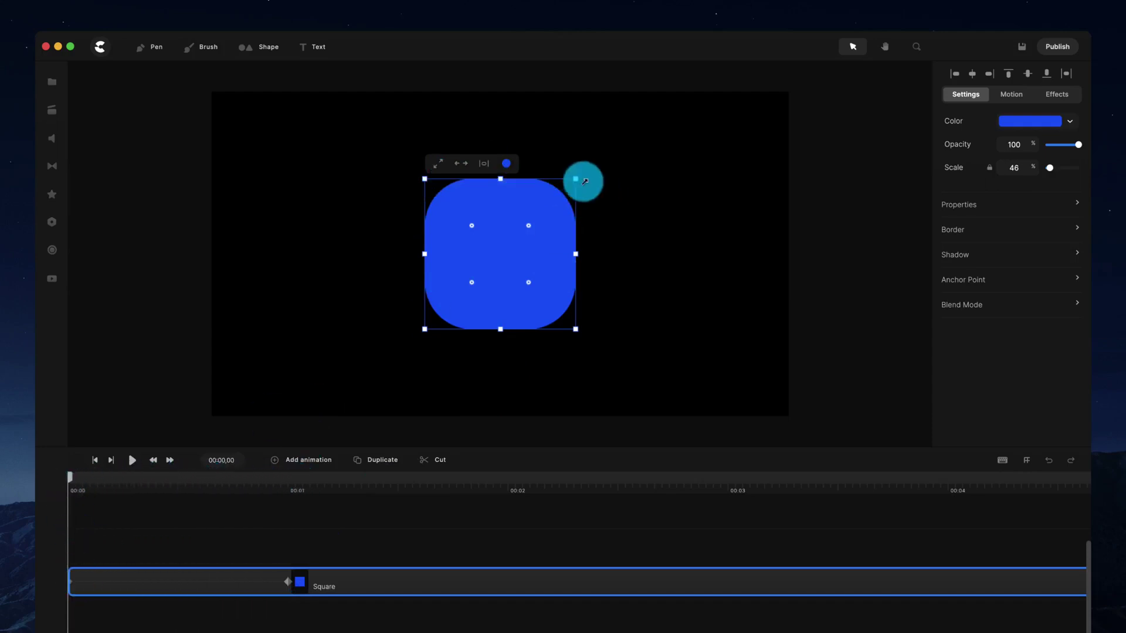
drag(591, 175, 403, 265)
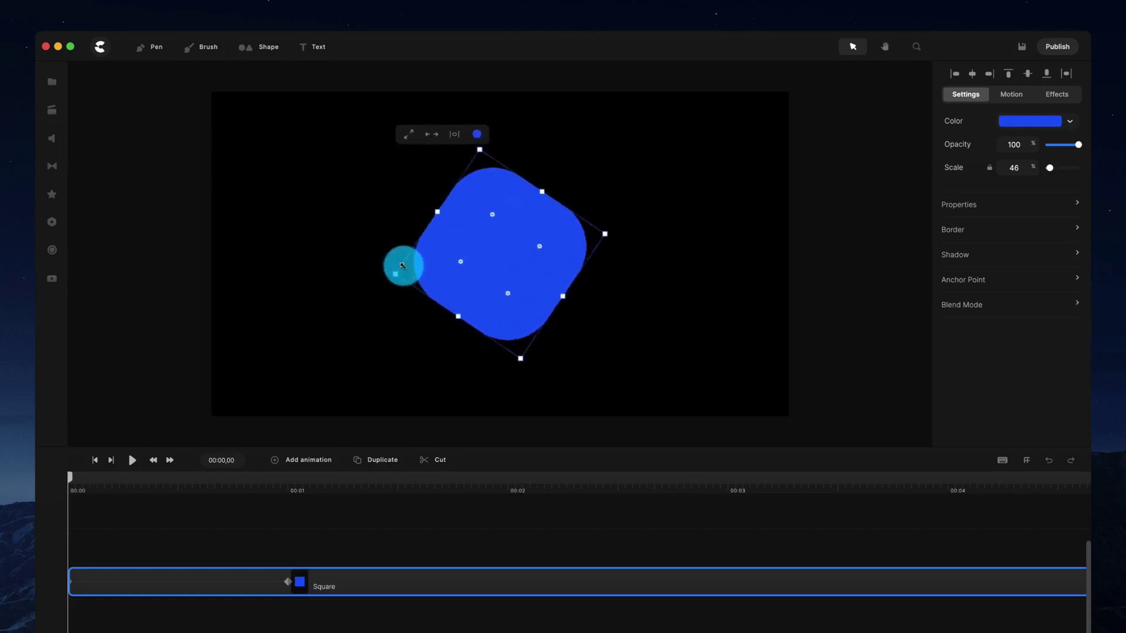
drag(1046, 168, 992, 173)
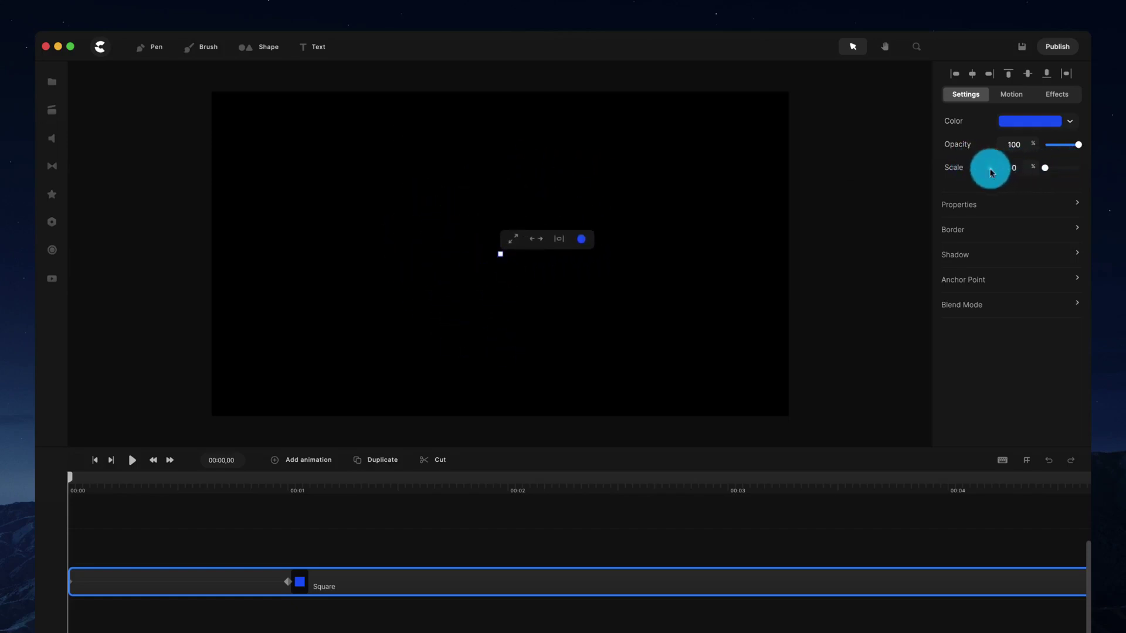
click(742, 213)
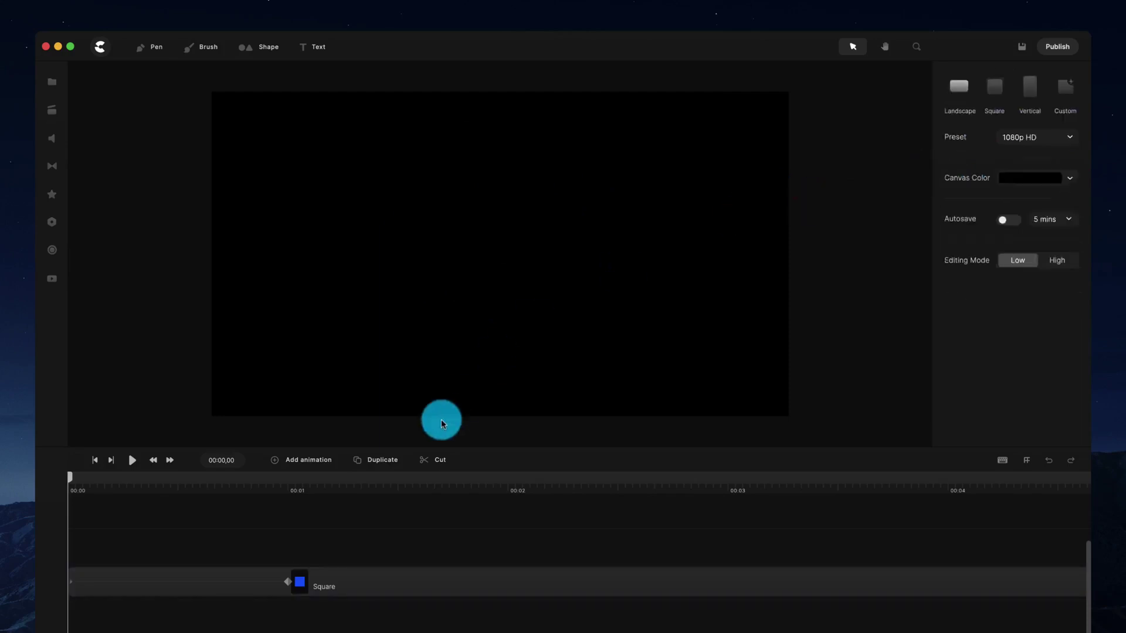
key(space)
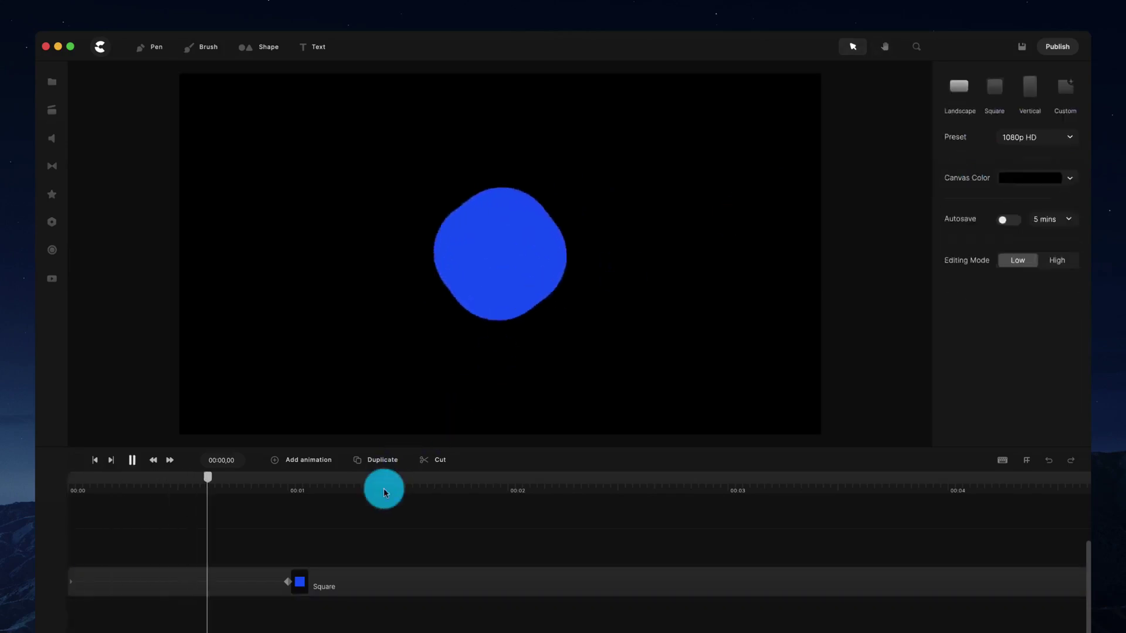
key(space)
- Reduce the square's corner rounding at 00:01,00 and replay the animation from the start
drag(322, 479, 298, 479)
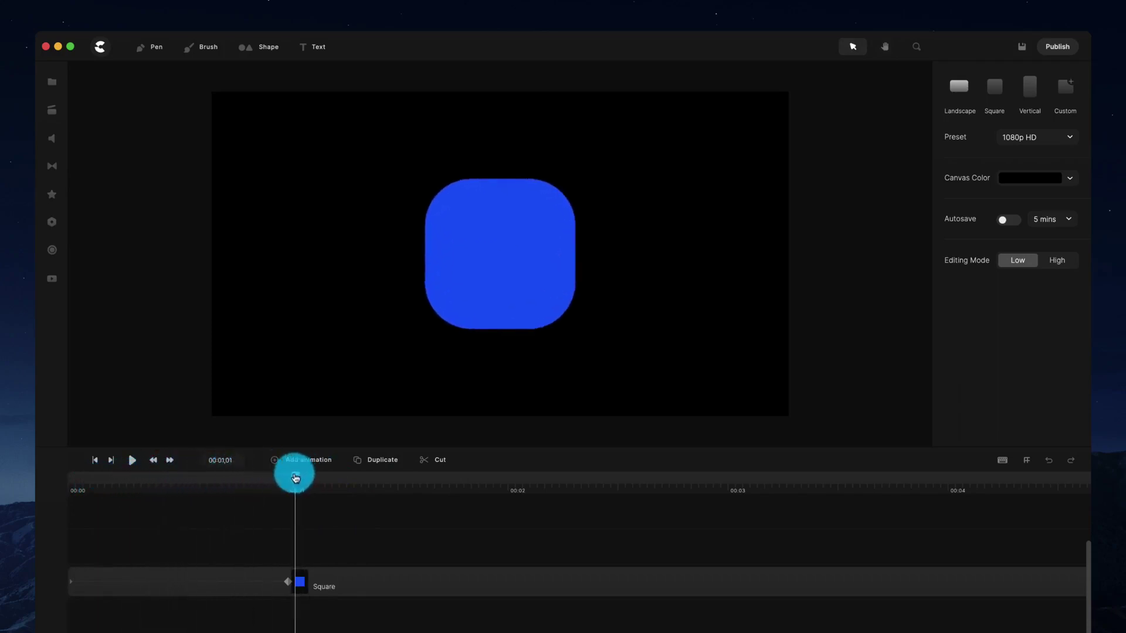
click(520, 296)
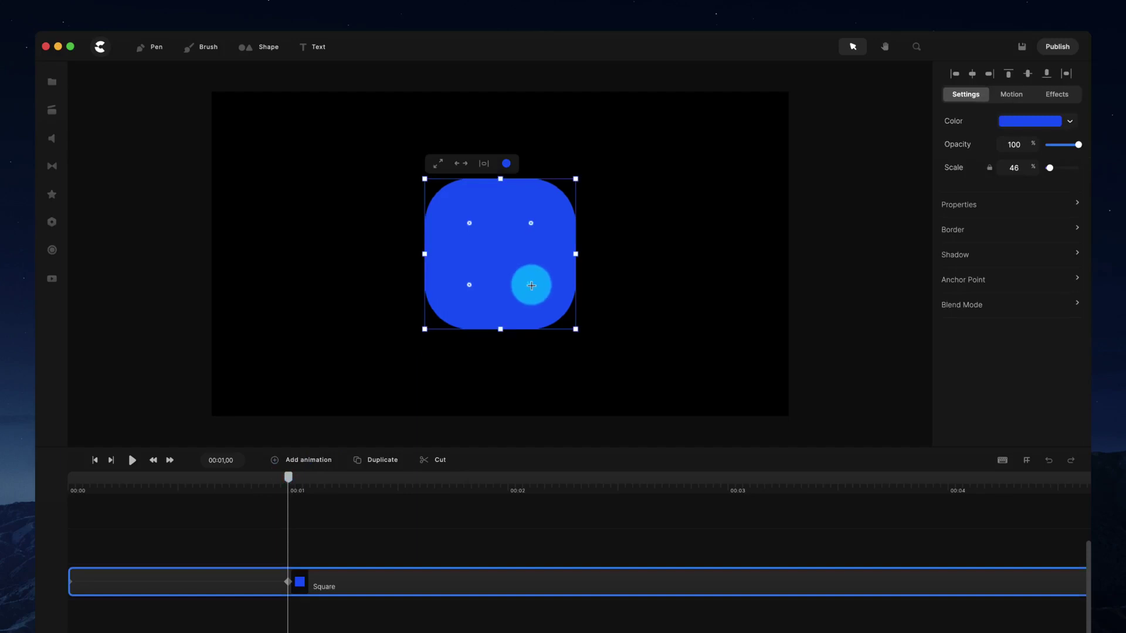
drag(531, 285, 546, 299)
click(101, 459)
key(space)
click(196, 557)
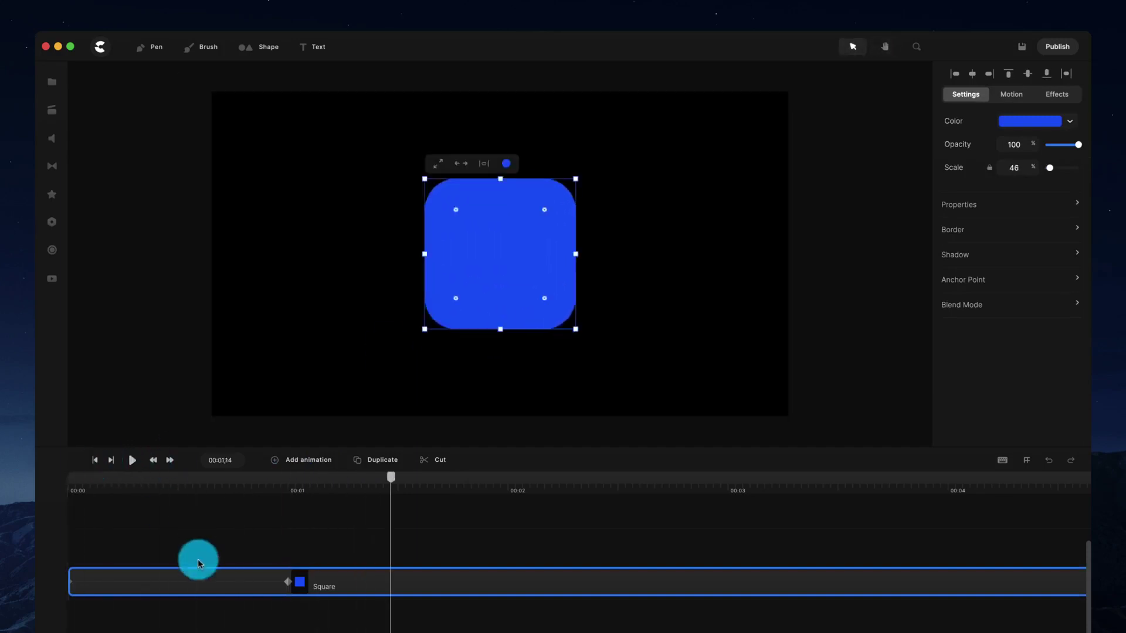
- Change the square animation's easing to Back Out and play it from the start
click(284, 582)
click(346, 387)
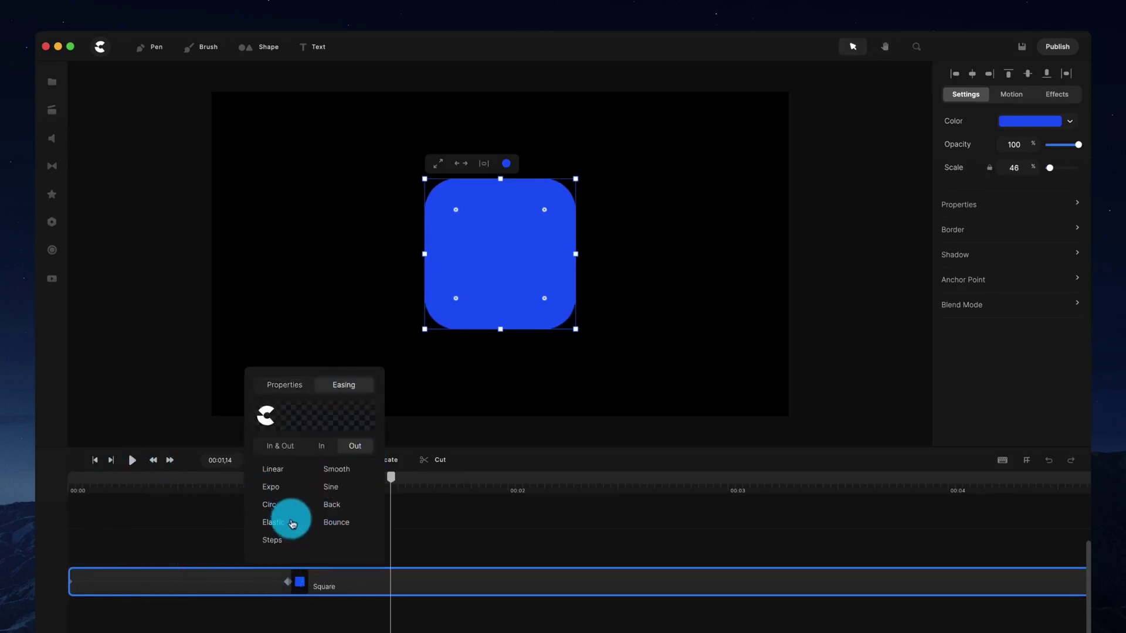
click(329, 508)
click(367, 518)
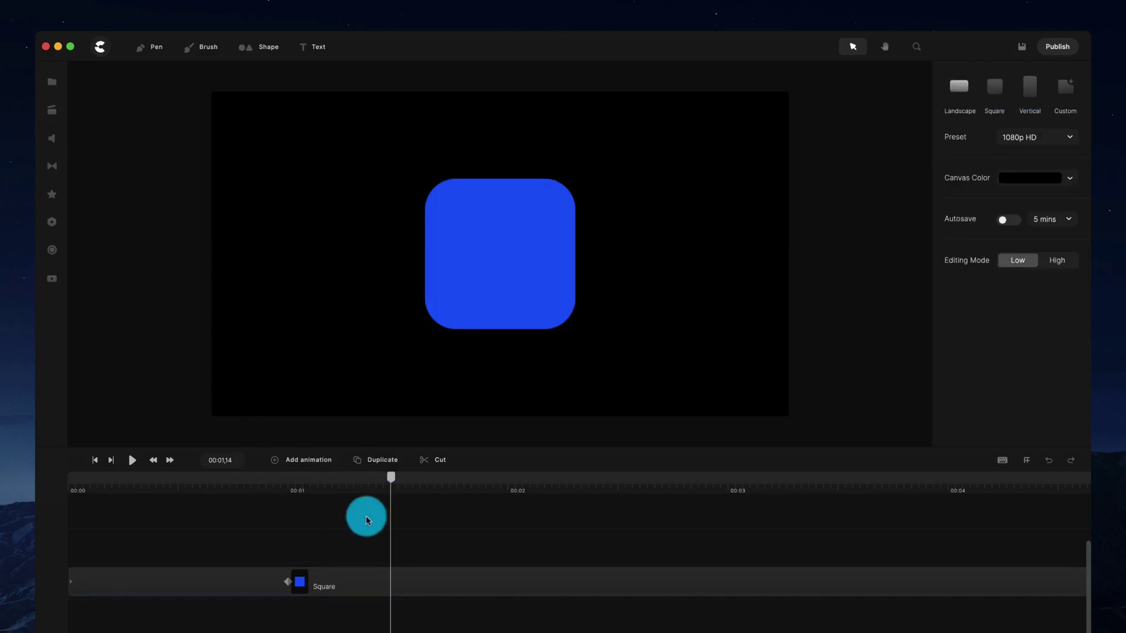
click(97, 460)
click(117, 464)
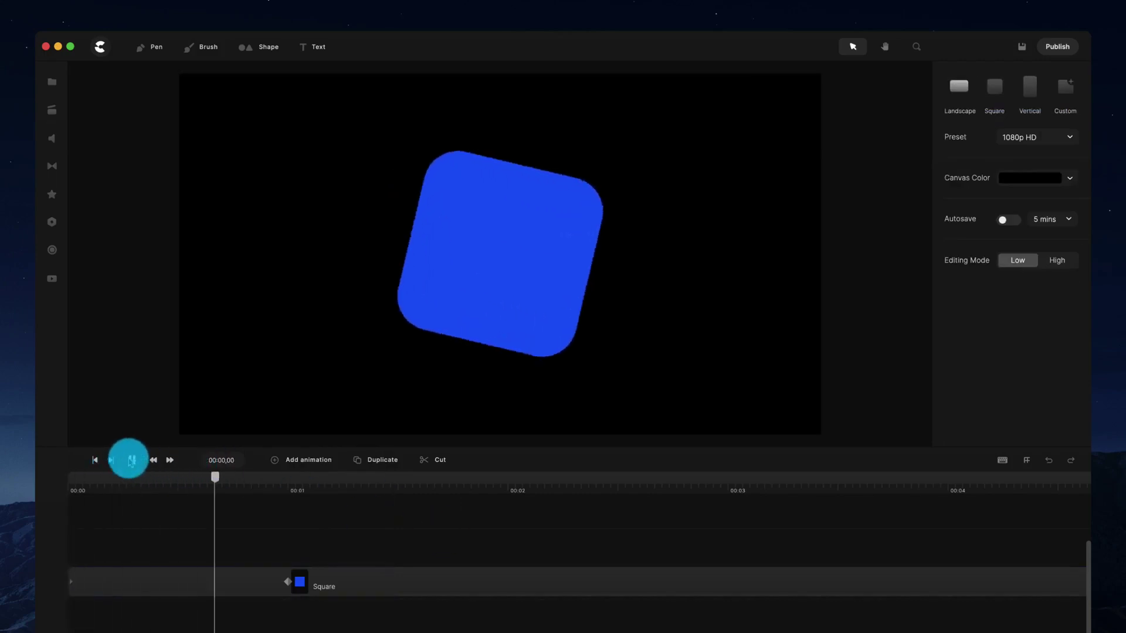
click(130, 460)
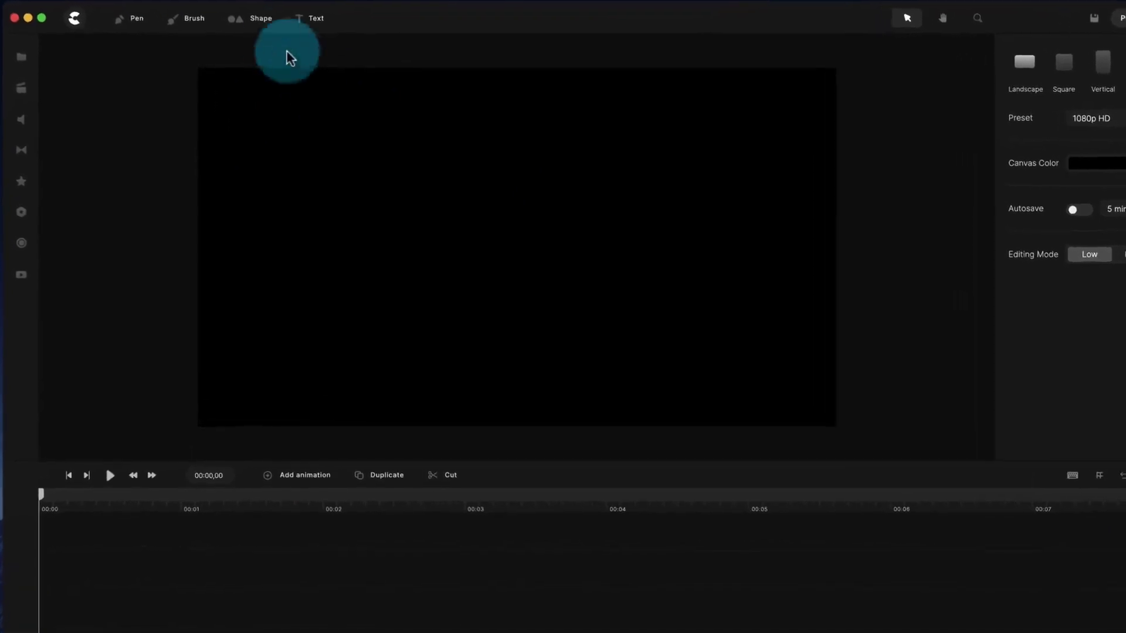
- Add a blue square to the empty canvas and round its corners slightly
click(259, 18)
click(273, 93)
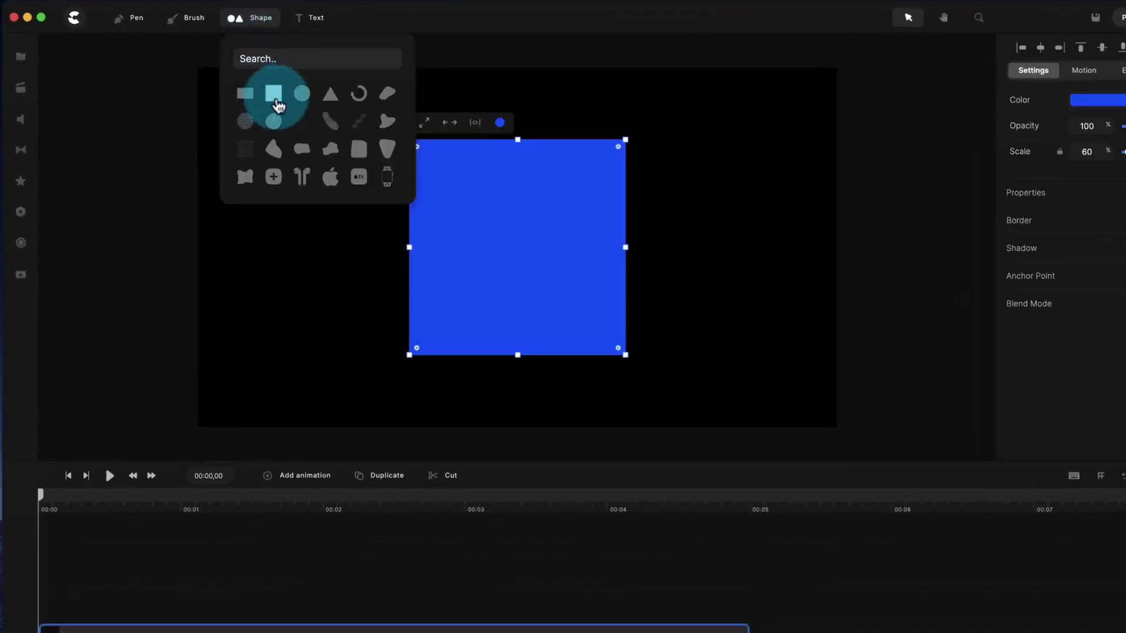
drag(617, 147, 598, 171)
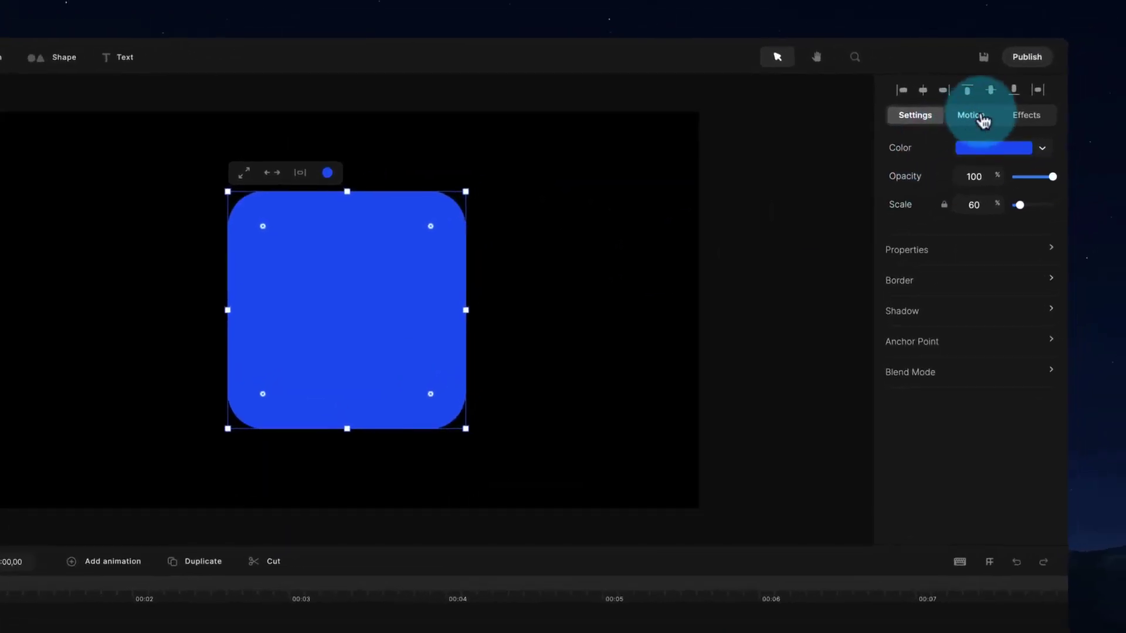
- Apply the Back Up scale preset as the square's In motion and play it
click(1083, 70)
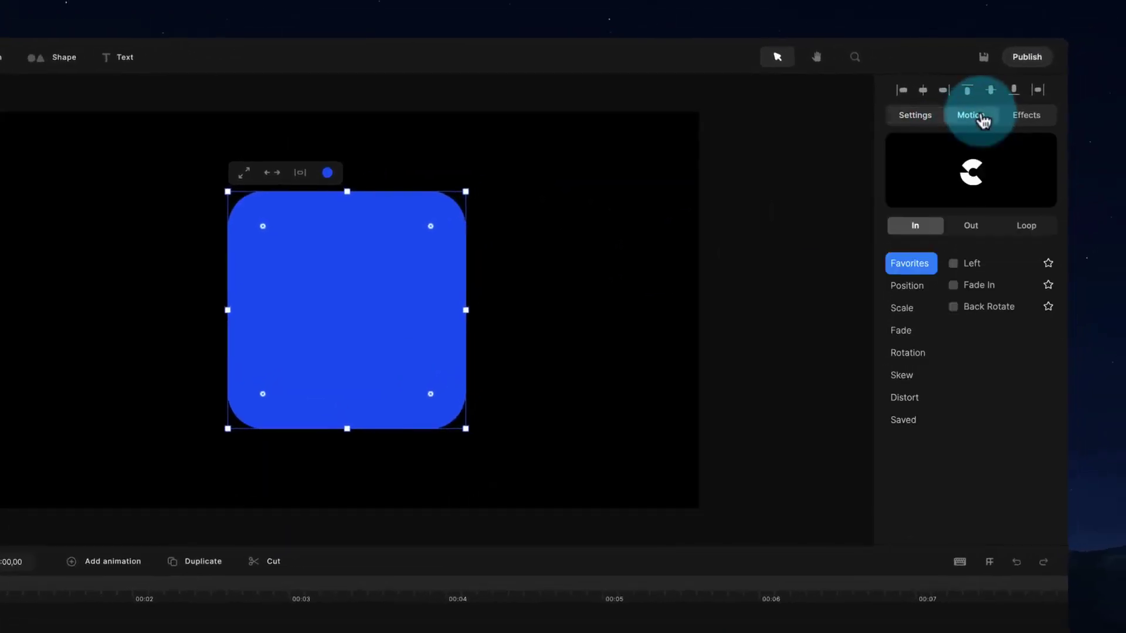
click(915, 290)
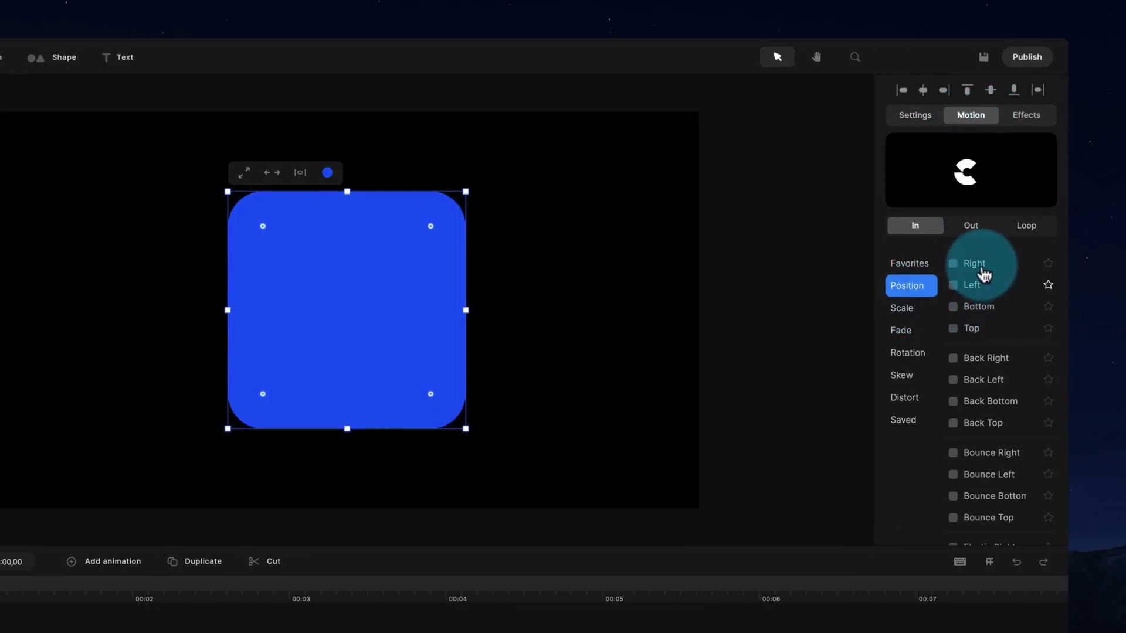
click(912, 309)
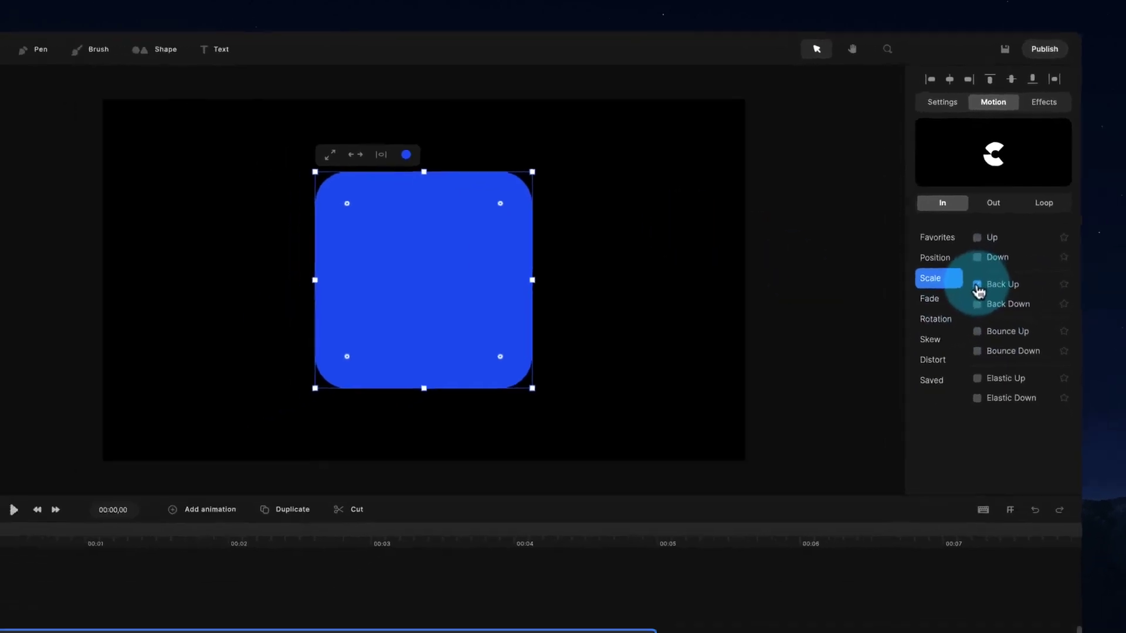
click(977, 286)
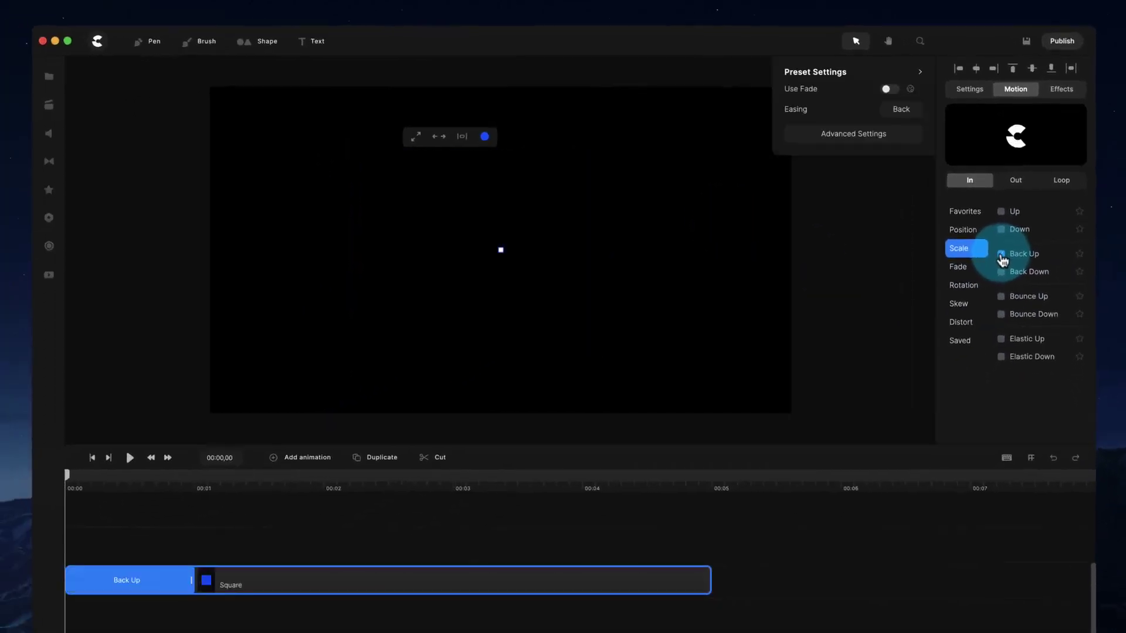
click(127, 457)
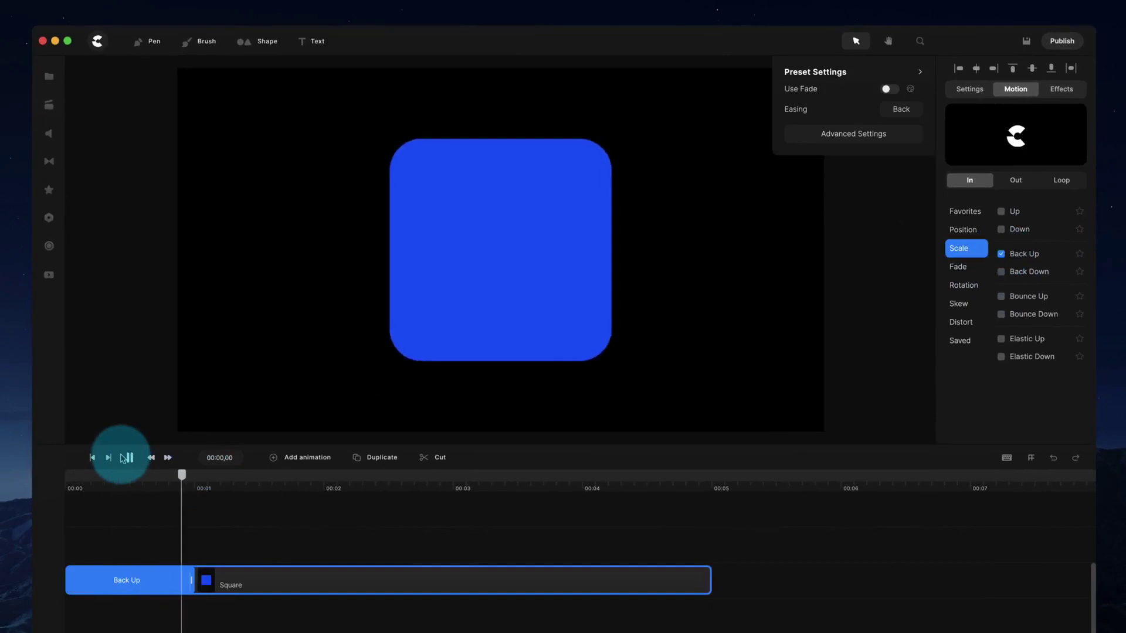
click(127, 458)
- Set Rotation to -34 in the Back Up preset's advanced settings and play the motion from the start
mouse_move(200, 478)
mouse_down()
mouse_move(91, 478)
mouse_move(201, 479)
mouse_up()
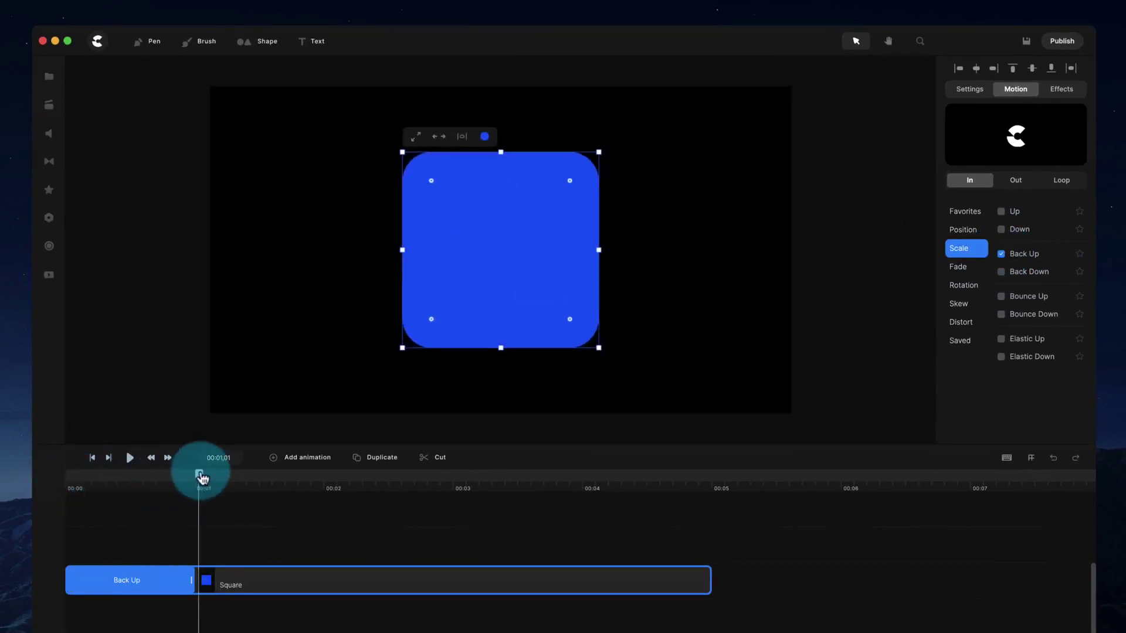
click(151, 578)
click(854, 136)
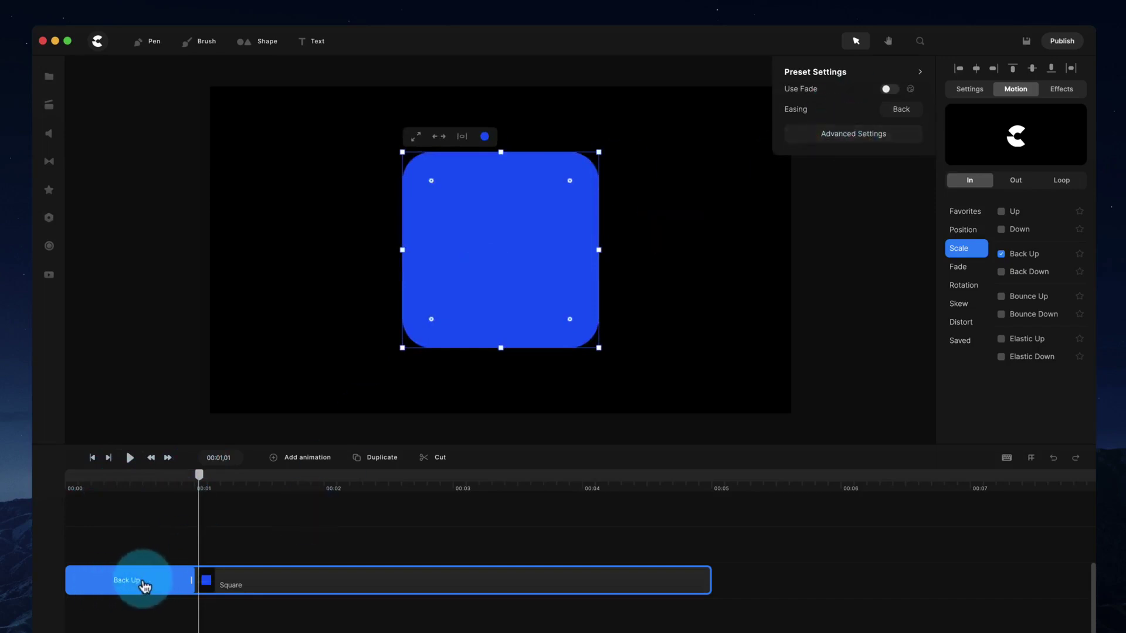
click(878, 134)
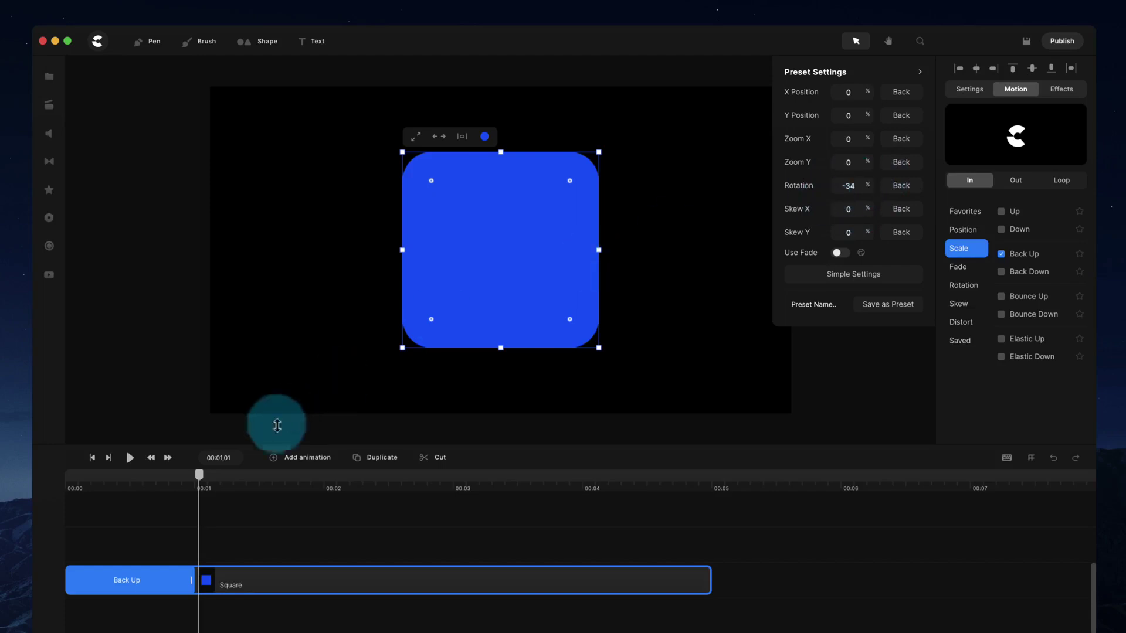
drag(199, 475, 160, 480)
key(space)
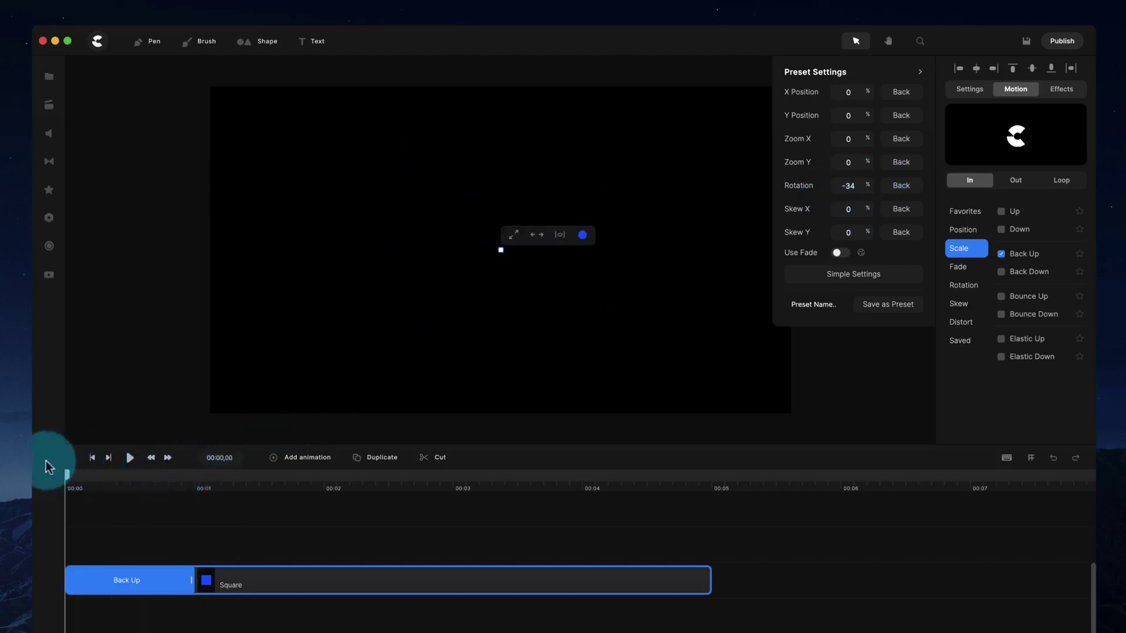
- Play back the square's Back Up animation and the masked "WORKING WITH MASKS" title animation
key(space)
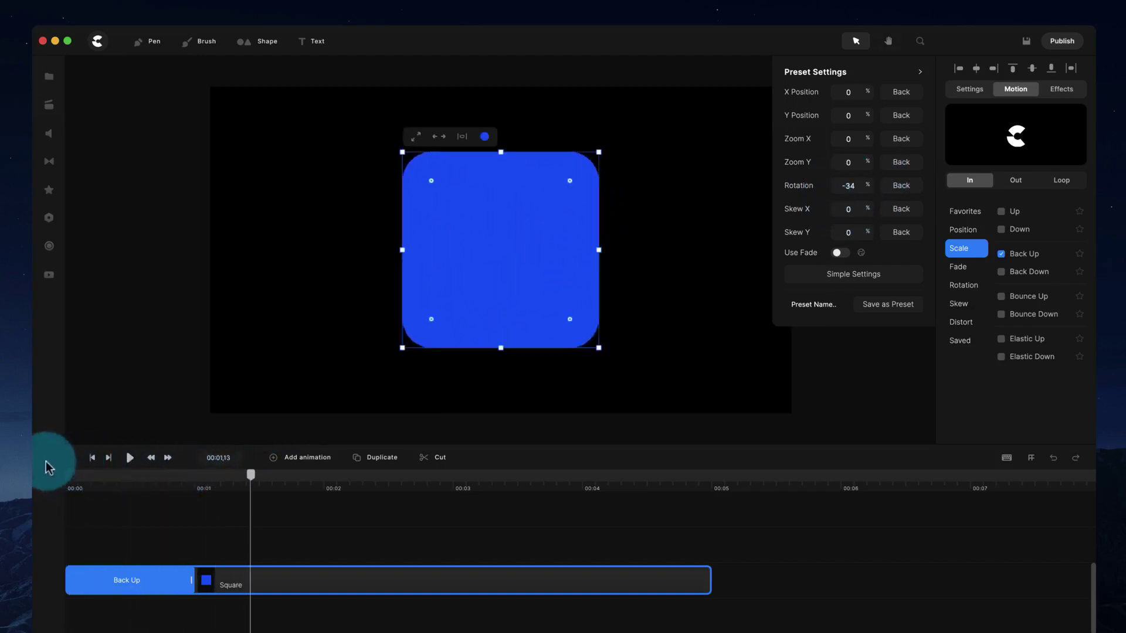
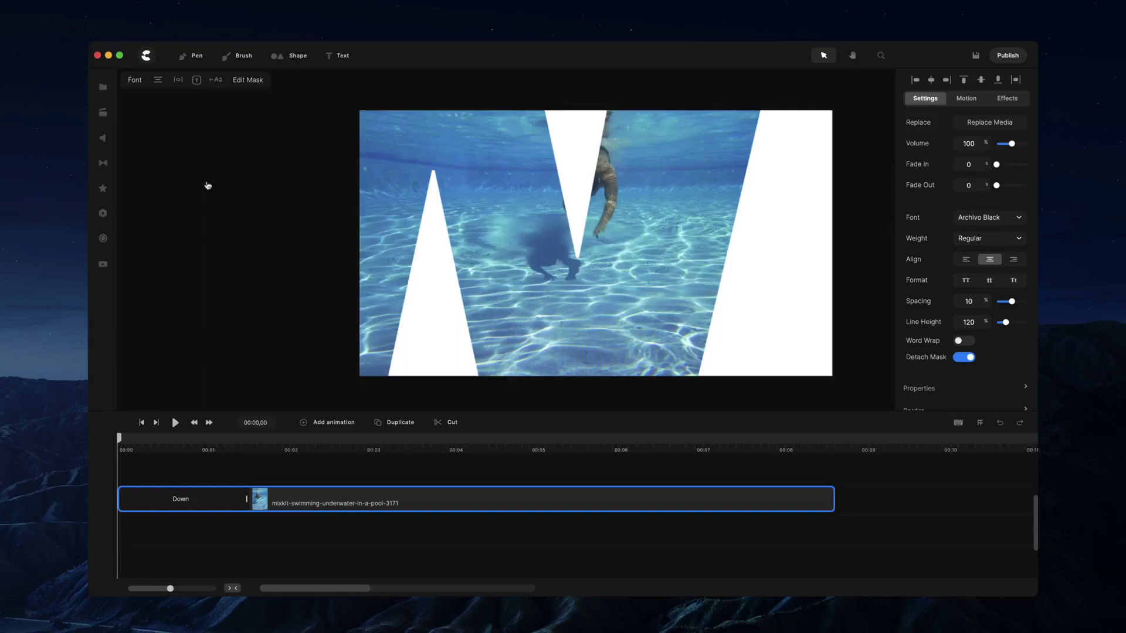
key(space)
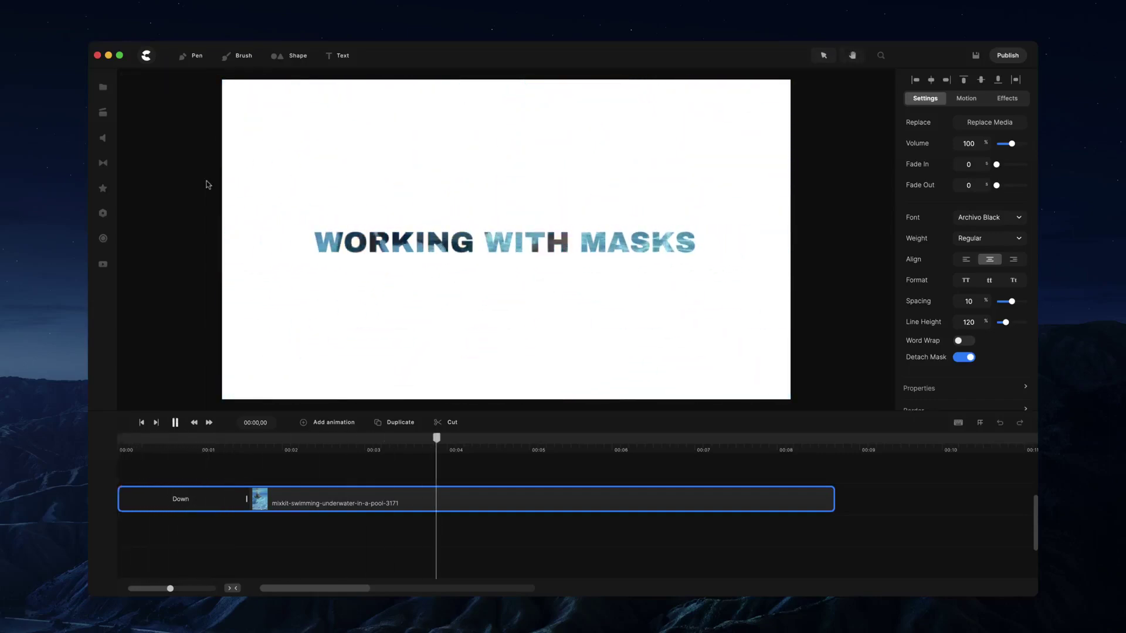
key(space)
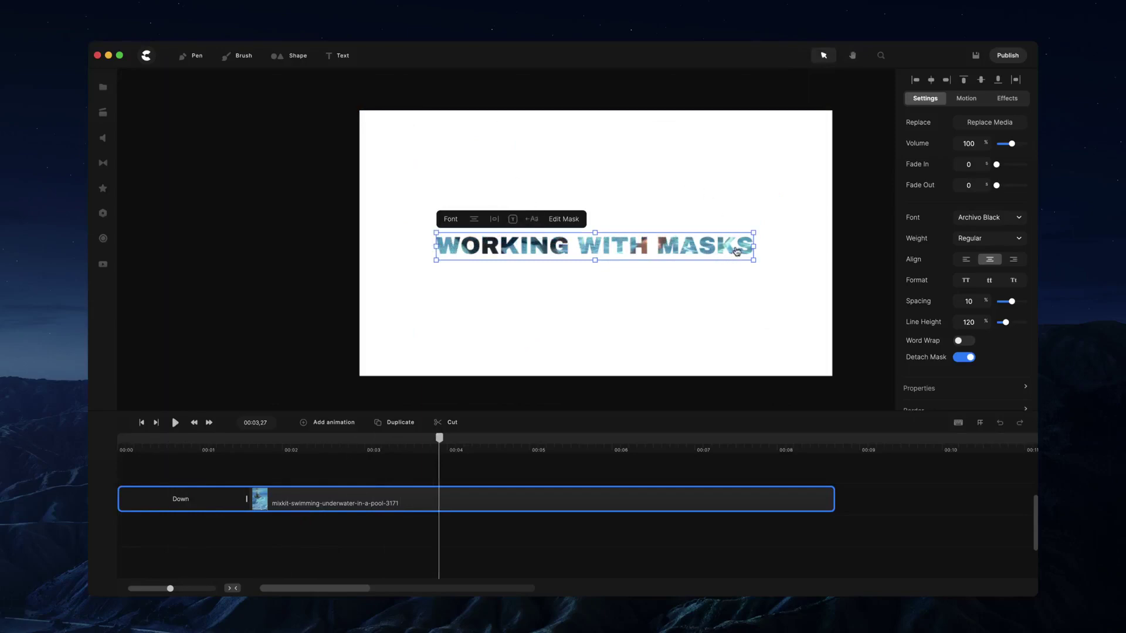
- Delete the masked "WORKING WITH MASKS" title to leave an empty white canvas
click(735, 278)
click(680, 233)
key(Delete)
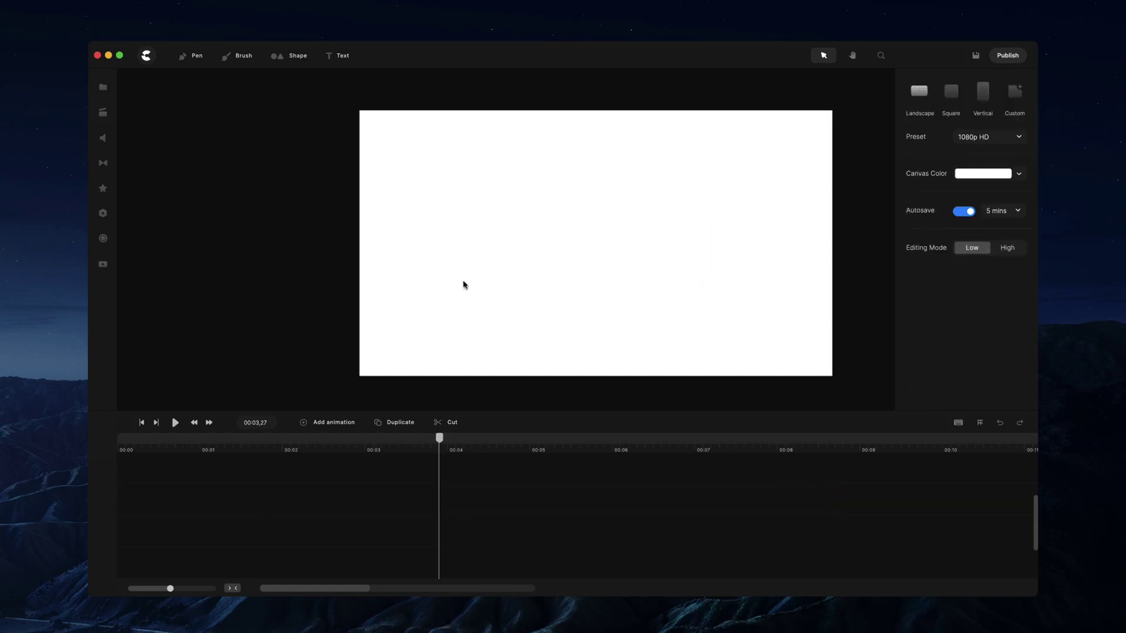
- Add the underwater swimming footage from the Global Footage media library to the canvas
click(104, 88)
drag(283, 267, 469, 222)
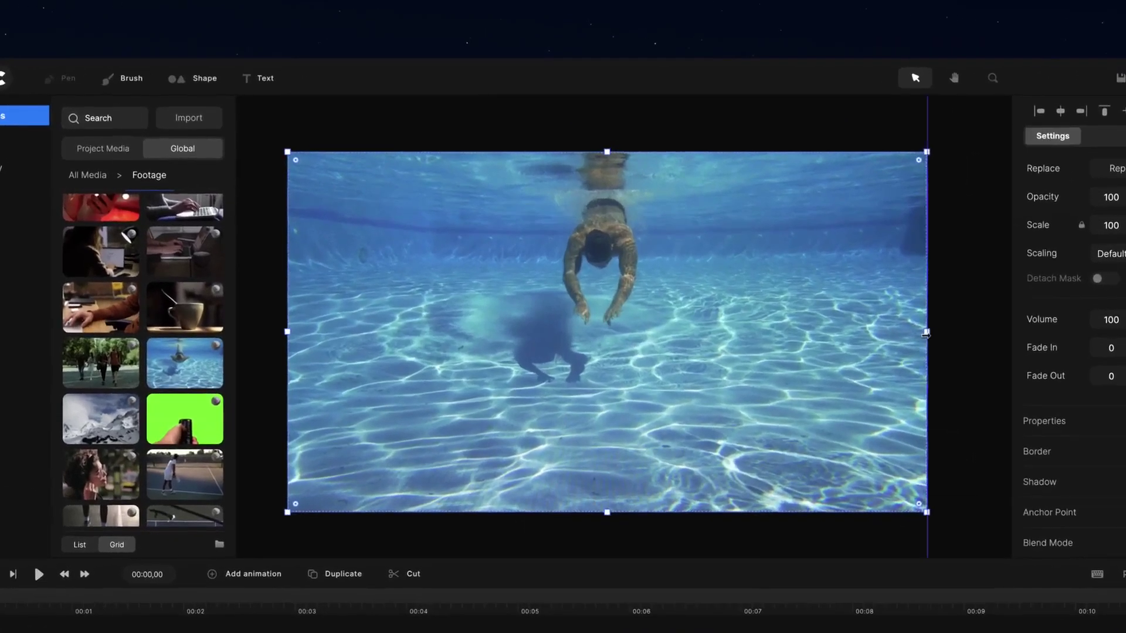
- Crop the footage with its mask into a near-square, horizontally centred window and preview the playback
drag(926, 333, 771, 338)
drag(288, 342, 465, 339)
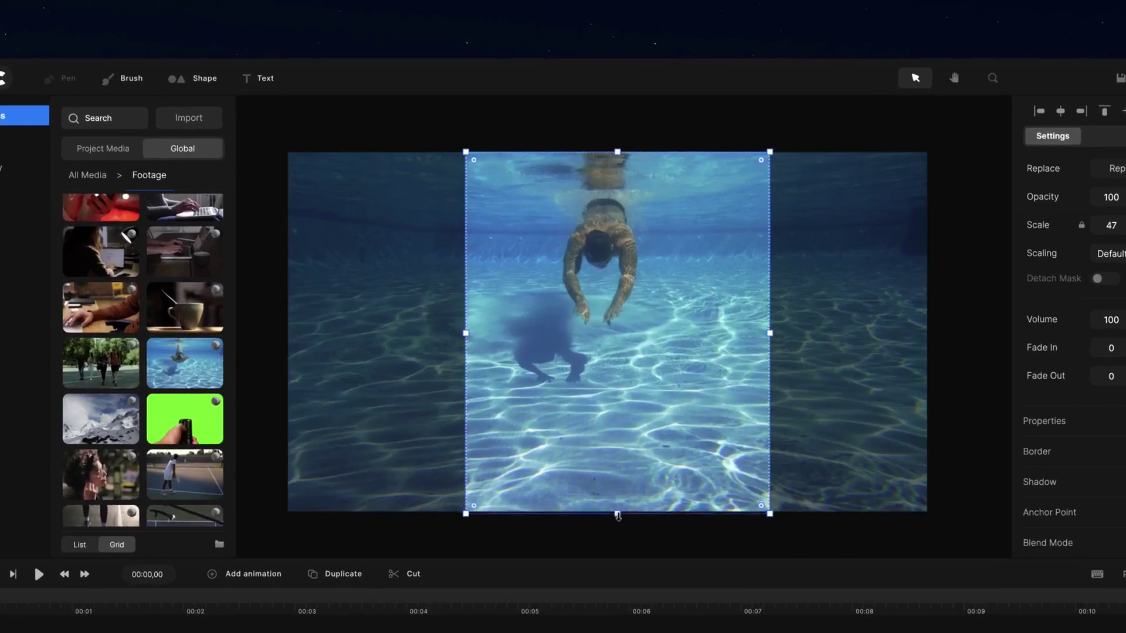
drag(617, 513, 618, 434)
drag(620, 215, 607, 240)
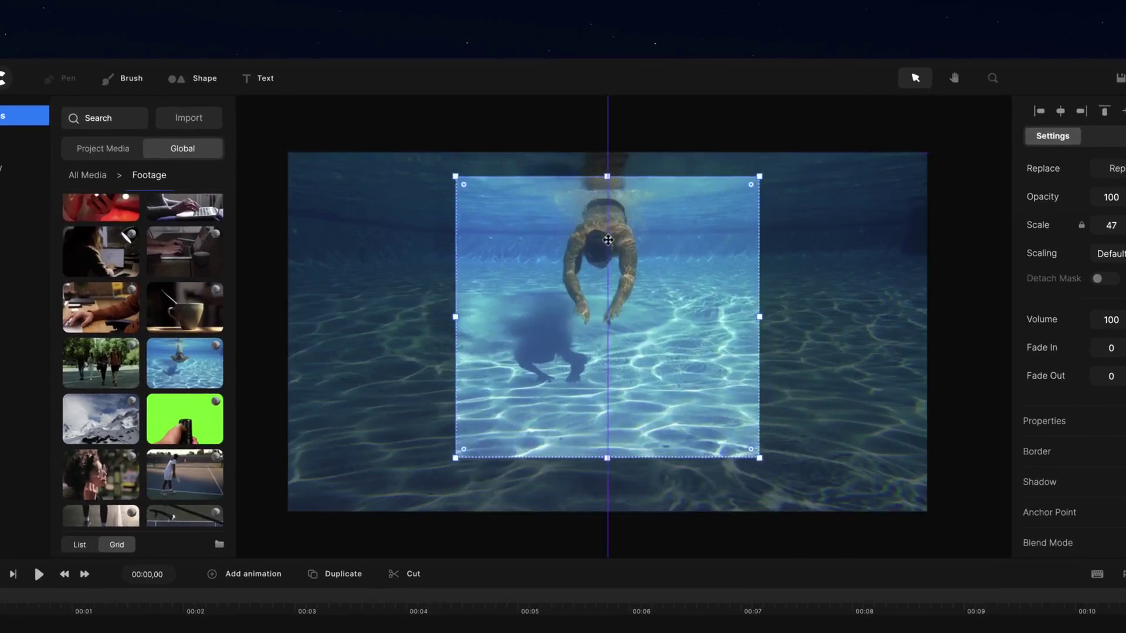
click(969, 257)
key(space)
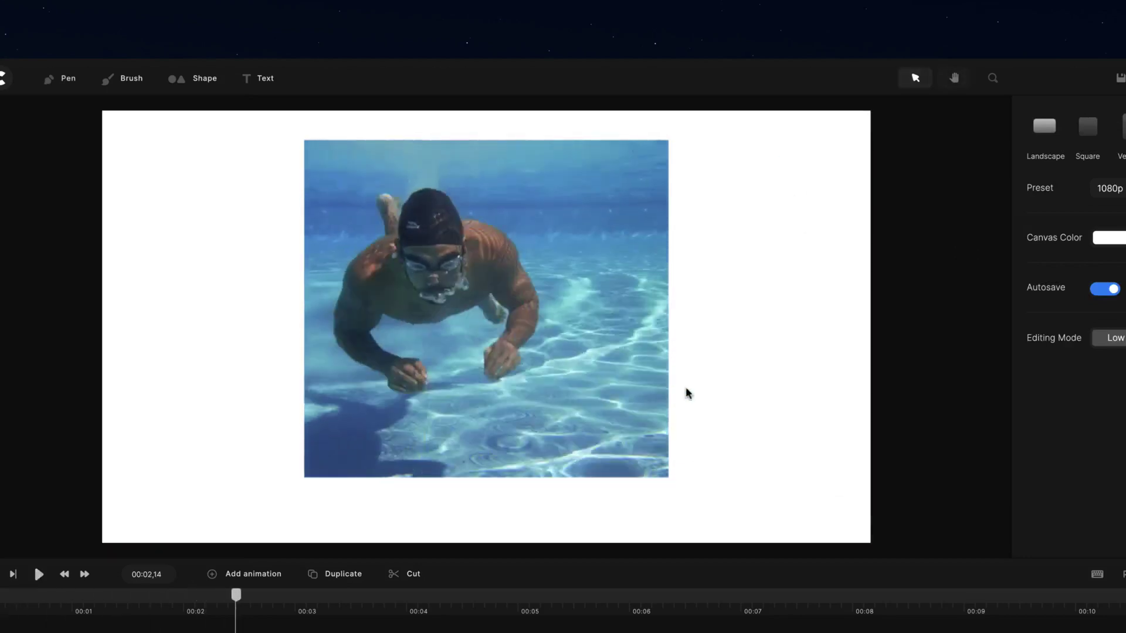
key(space)
- Round the corners of the cropped footage and centre it vertically on the canvas
click(706, 253)
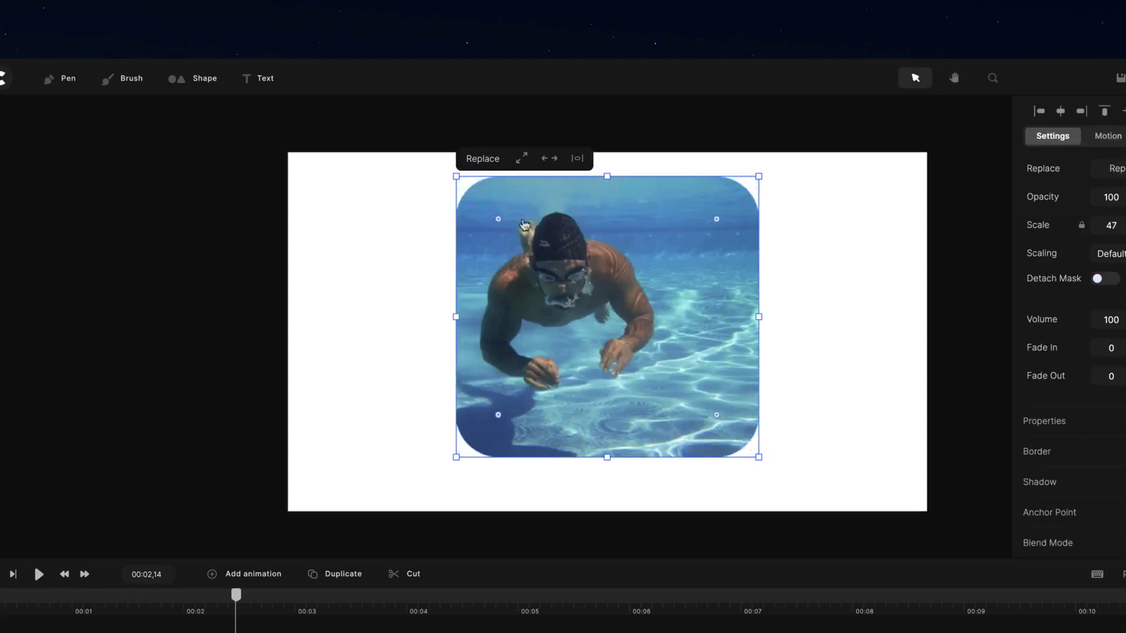
click(577, 158)
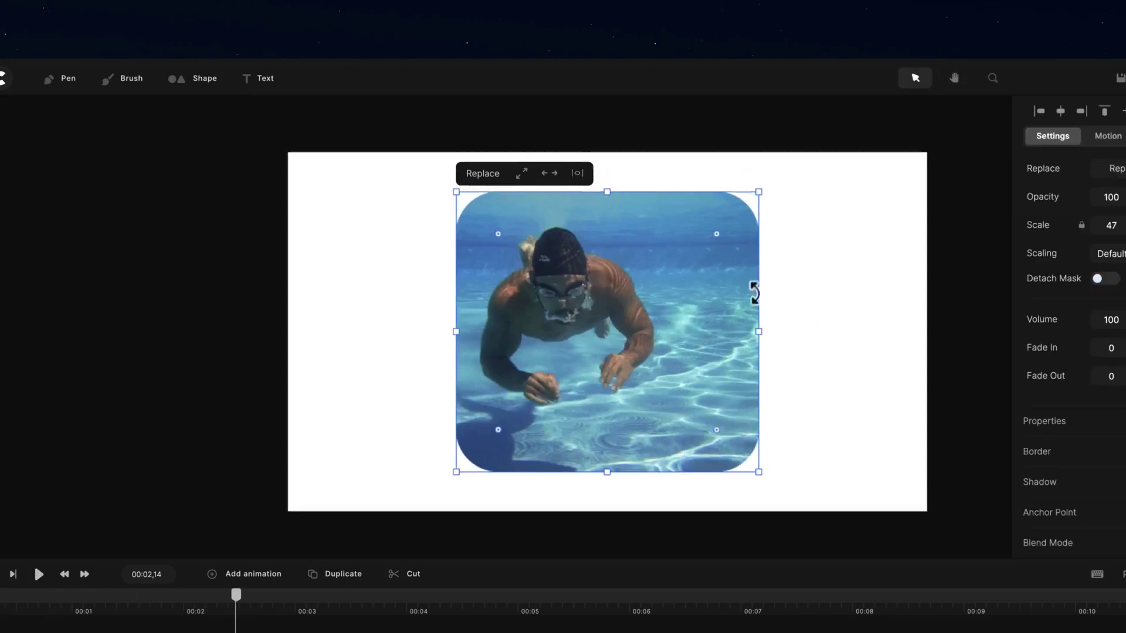
click(792, 292)
- Play back the near-square, rounded footage on the canvas
key(space)
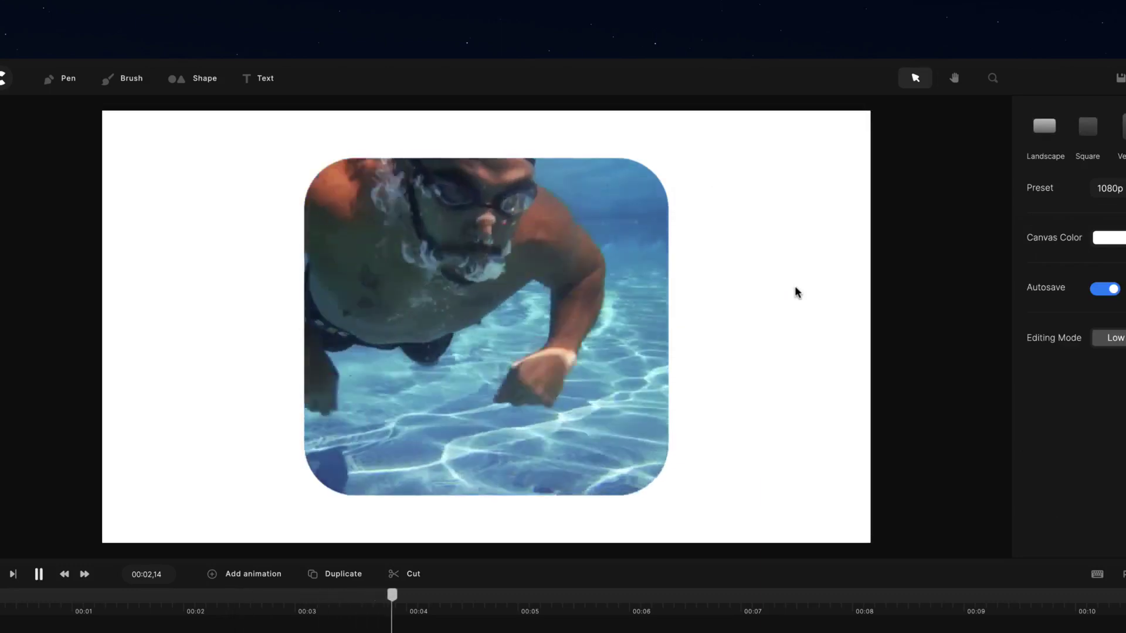
key(space)
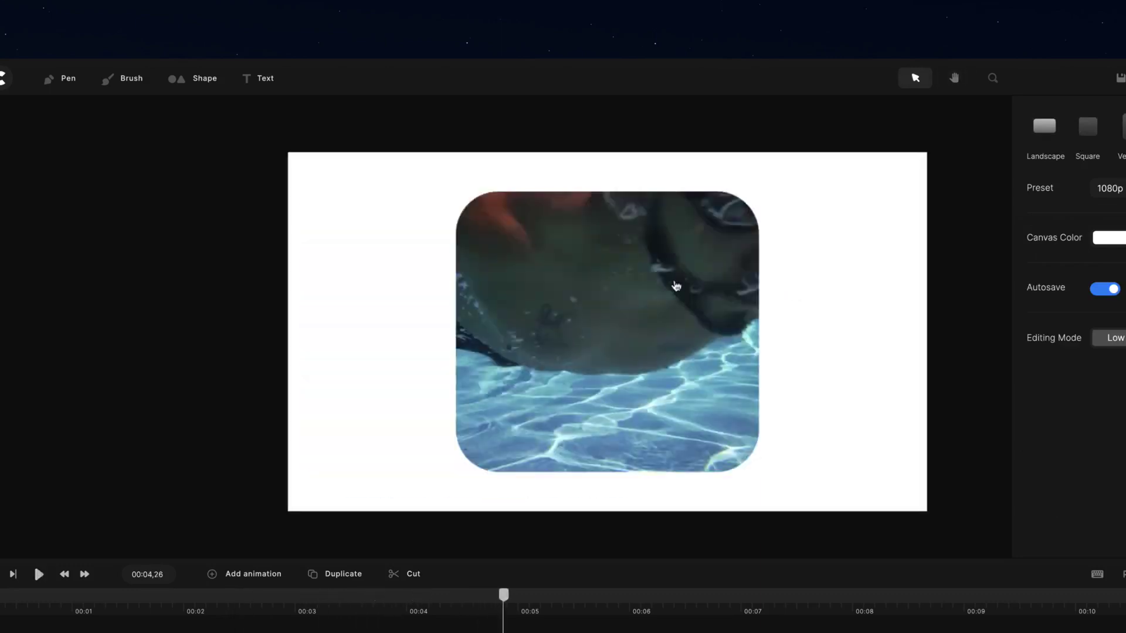
- Open the footage's mask for editing and widen it on both sides to span most of the canvas
click(676, 286)
click(676, 285)
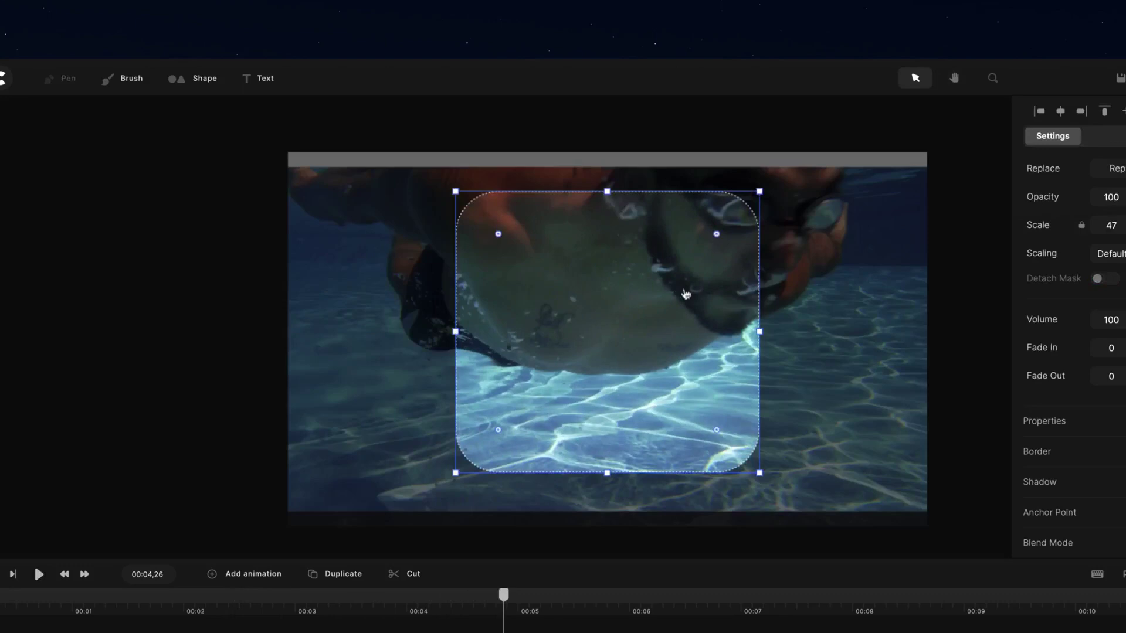
drag(457, 332, 288, 331)
drag(761, 331, 812, 341)
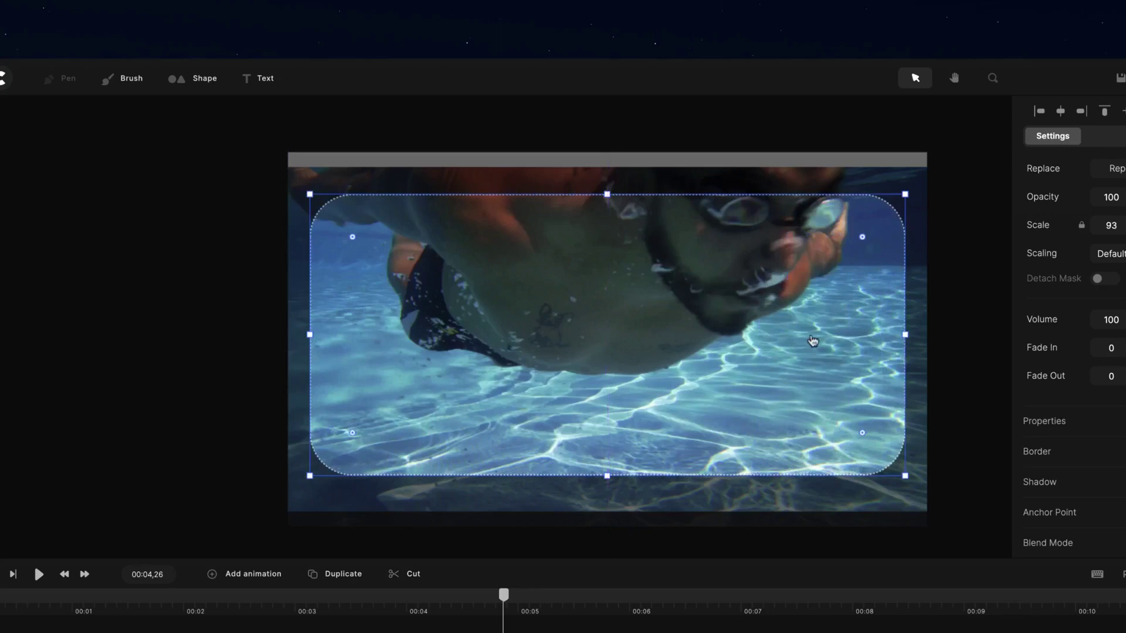
- Shift the footage slightly up inside the wide mask to align it with the canvas, and preview the playback
click(786, 523)
drag(801, 516, 802, 500)
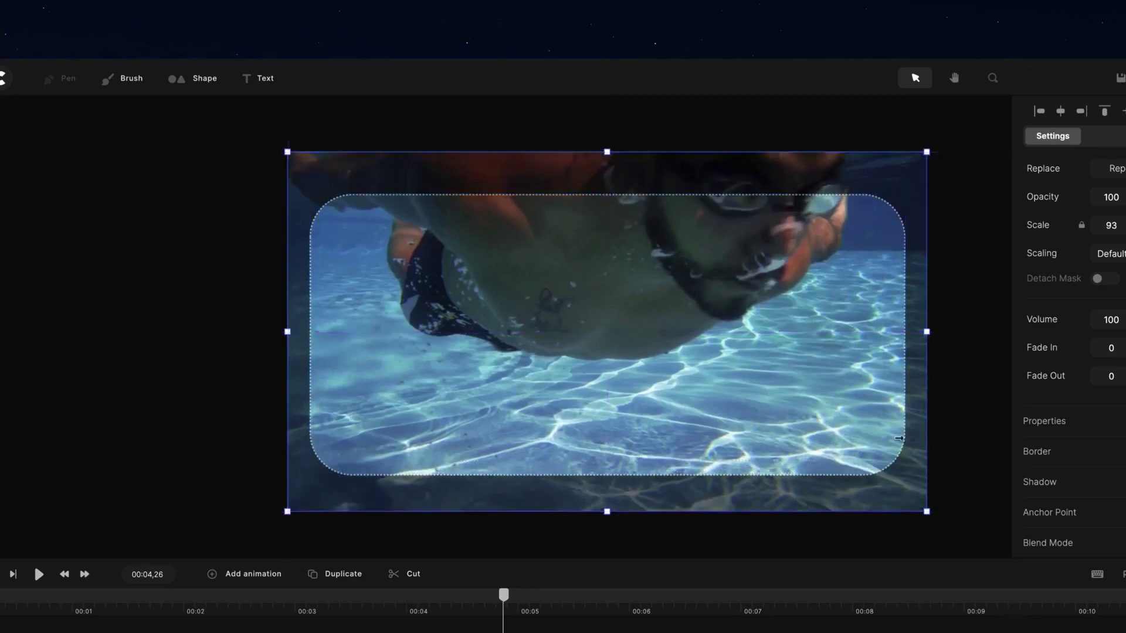
click(960, 405)
key(space)
key(space)
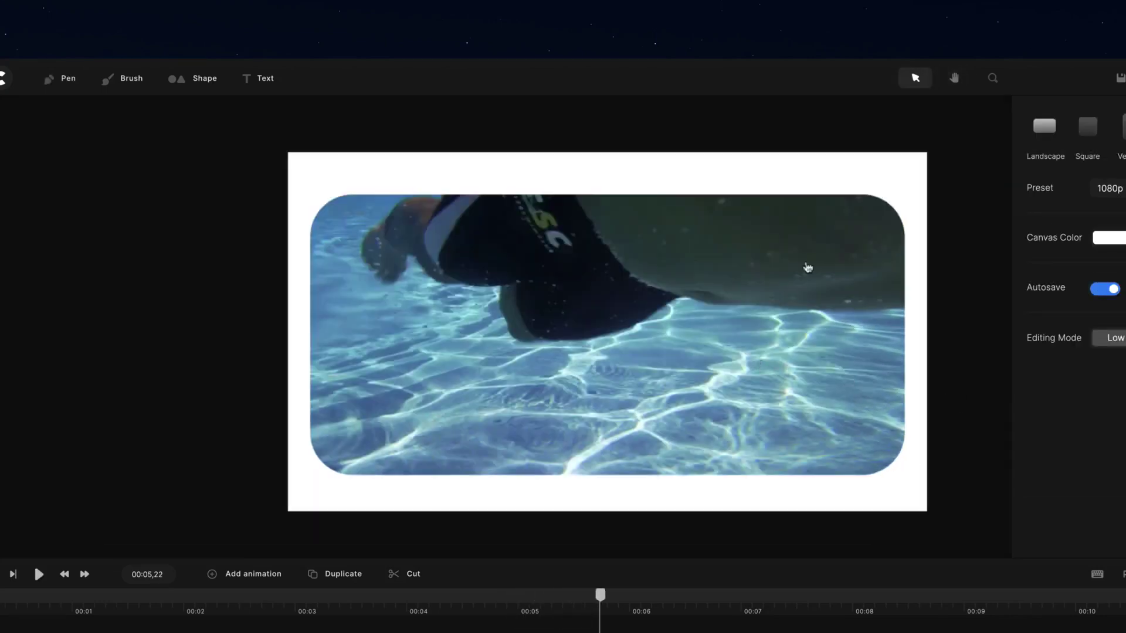
- Replace the masked clip with an uncropped copy of the underwater swimming footage that fills the canvas
click(734, 376)
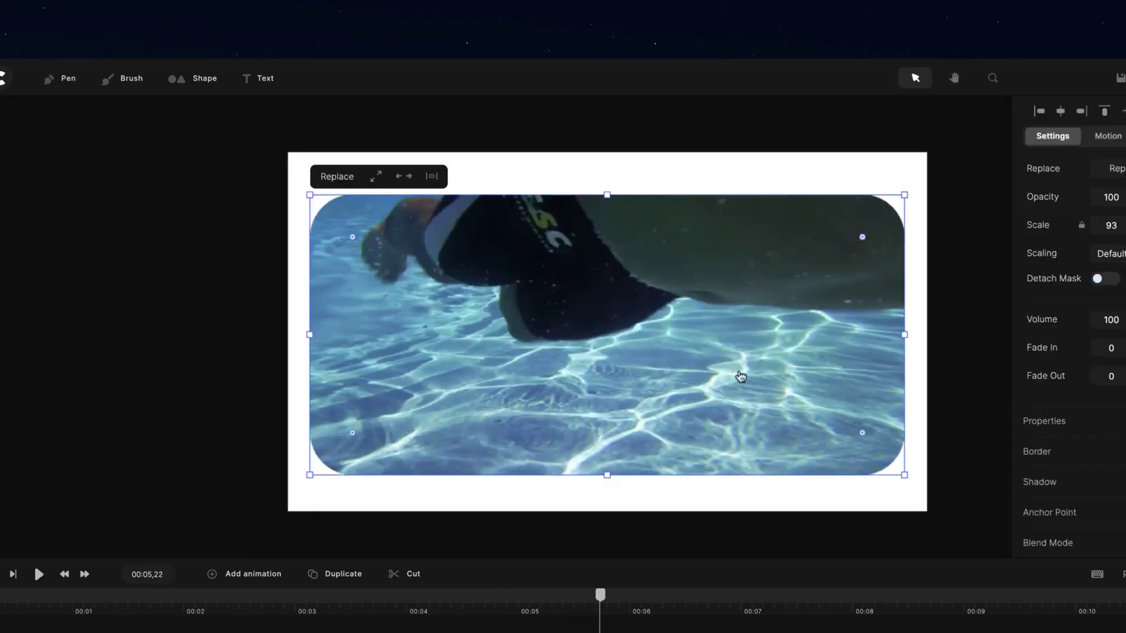
scroll(741, 377, down, 5)
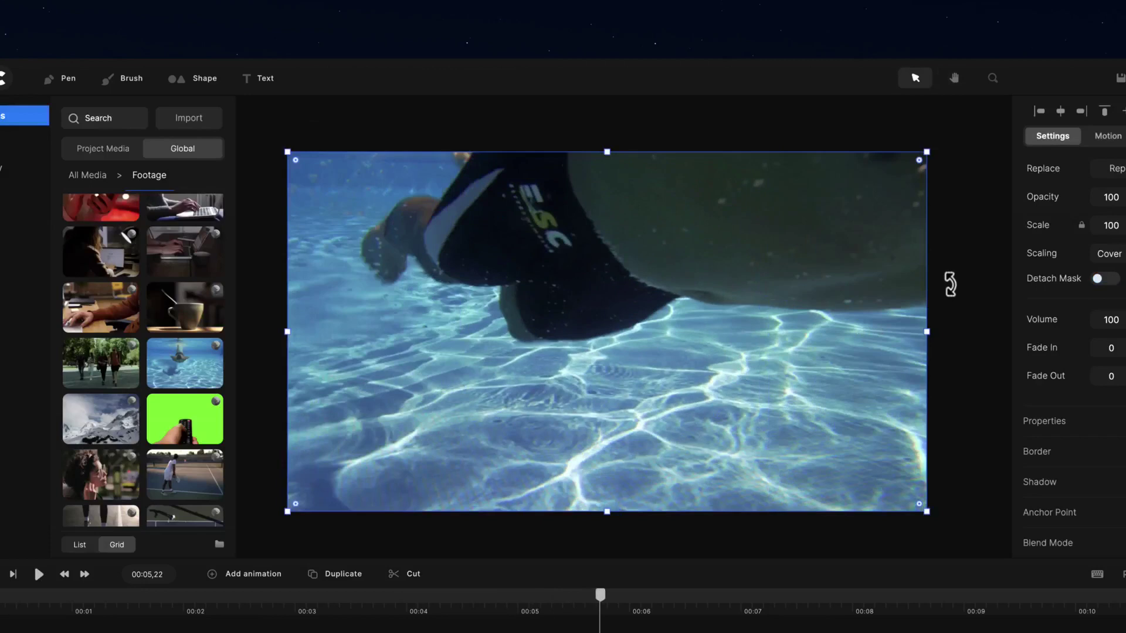
click(980, 242)
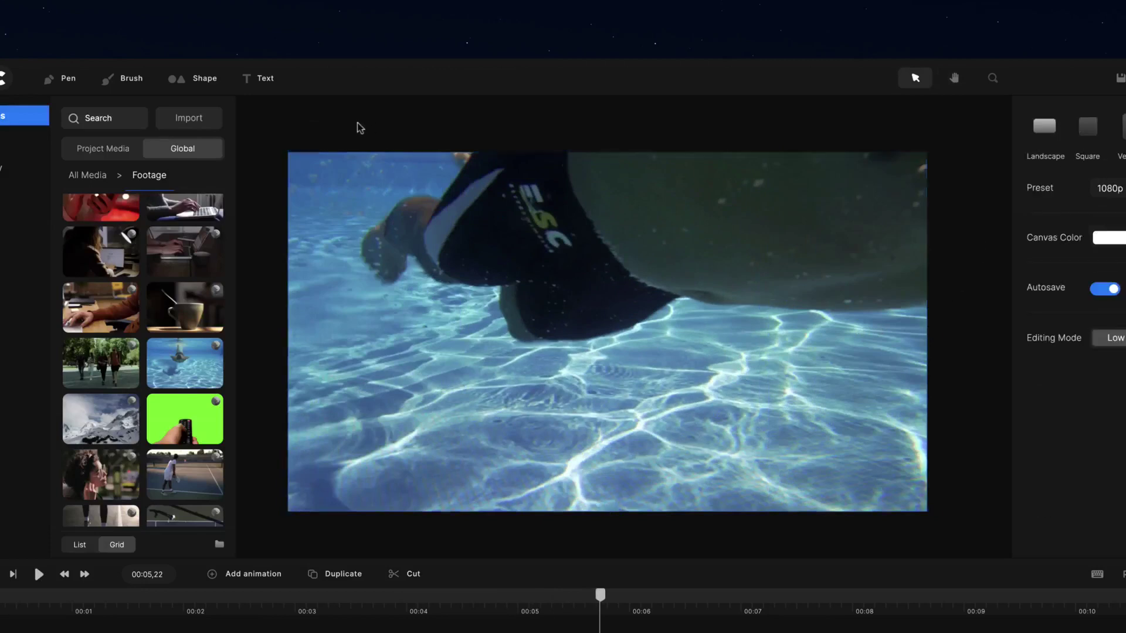
- Add a "Your Text" text object over the footage, enlarge it to 243% and centre it horizontally
click(264, 79)
drag(674, 354, 792, 399)
drag(720, 358, 642, 350)
- Set the text's font to Archivo Black and centre the text vertically on the canvas
click(1090, 169)
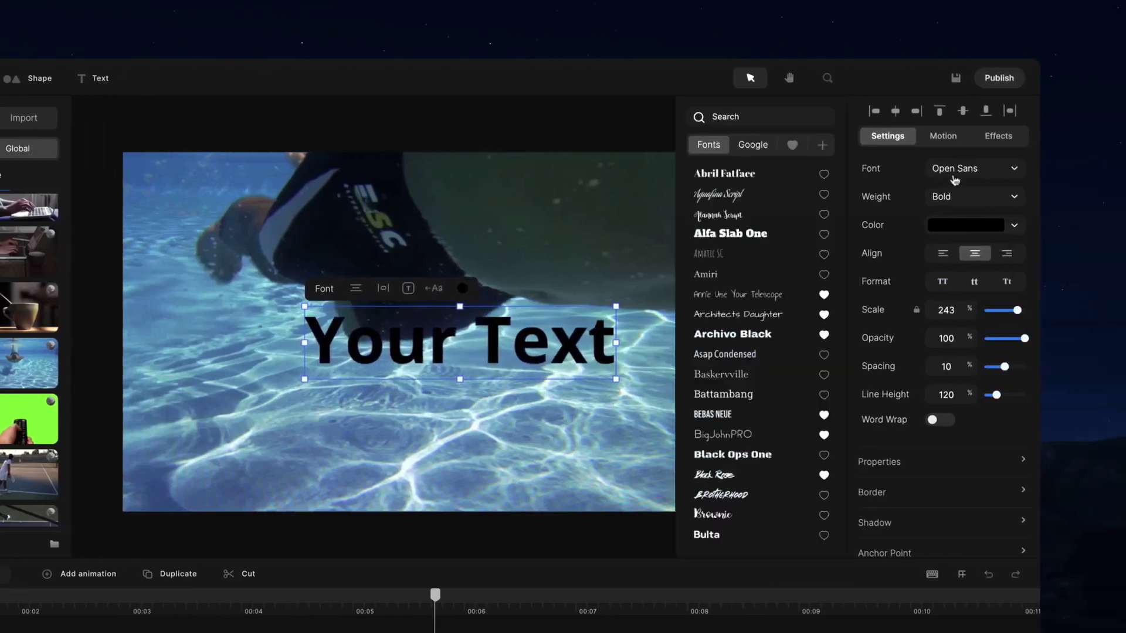
click(734, 335)
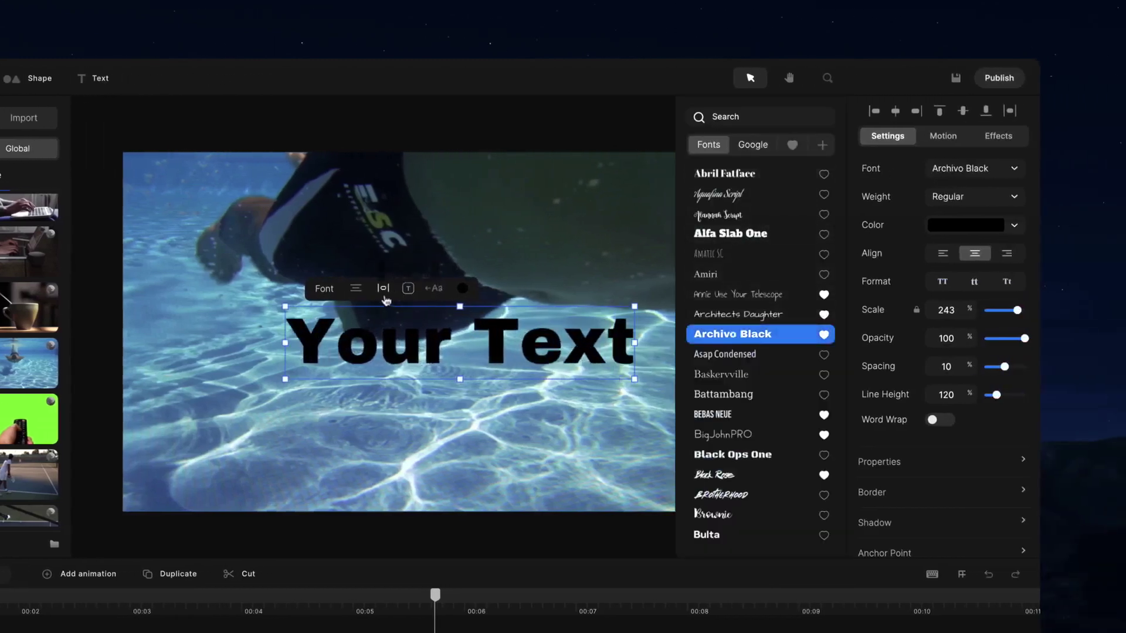
drag(402, 305, 384, 295)
- Lengthen the text clip and place it on the timeline so it starts at 00:00 with the footage
click(581, 221)
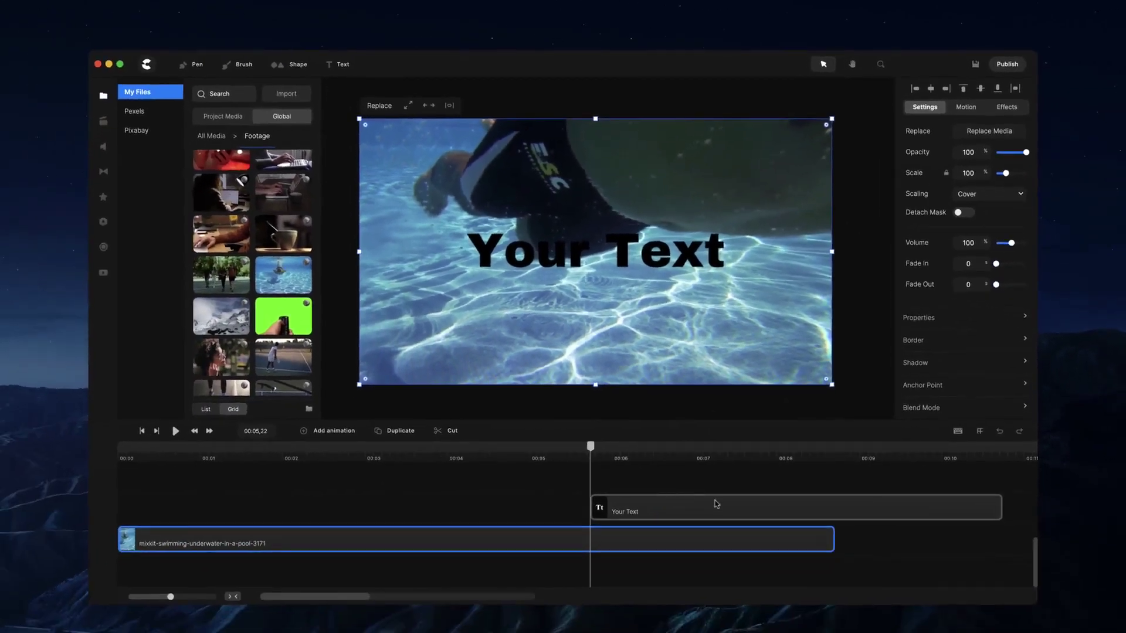
click(715, 504)
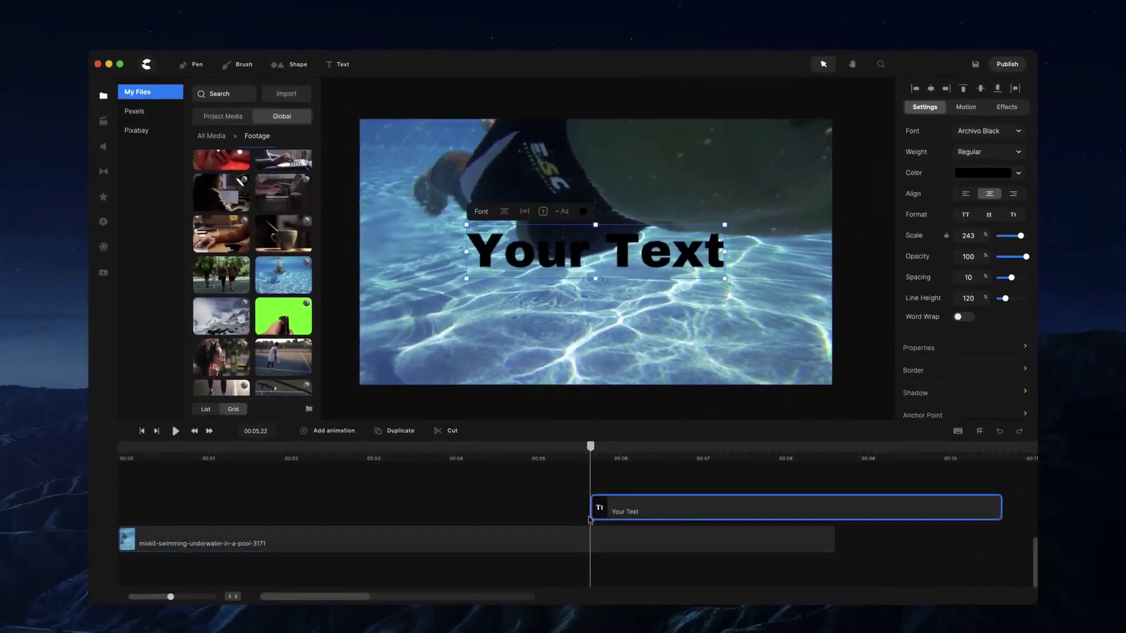
drag(593, 509, 232, 535)
- Select the footage and the text together and mask the footage with Your Text
drag(847, 194, 660, 294)
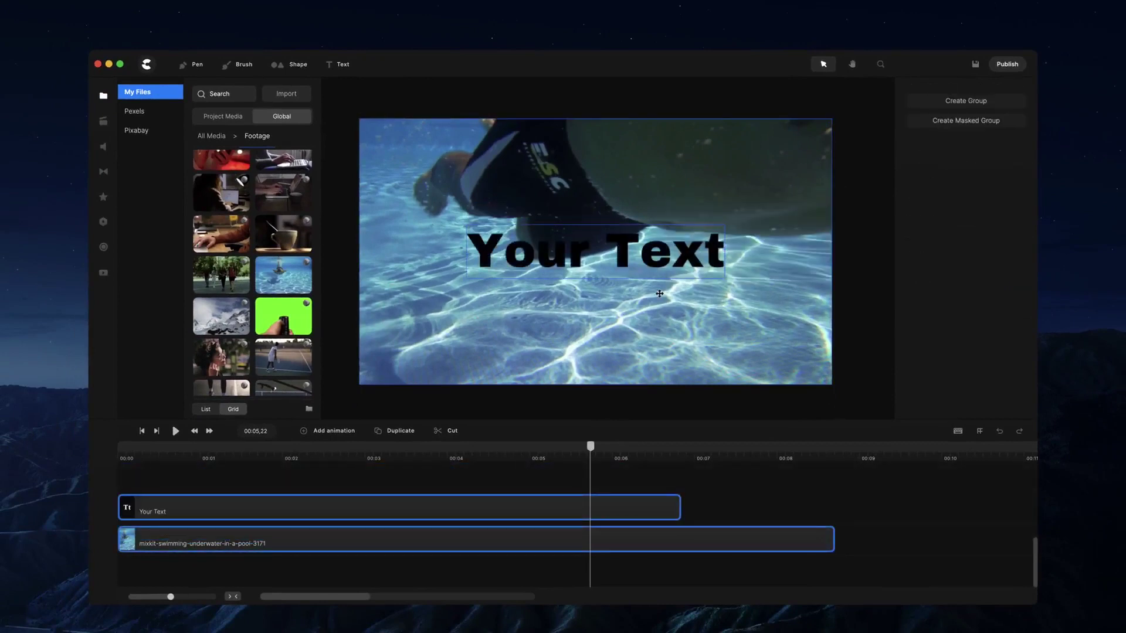
right_click(718, 258)
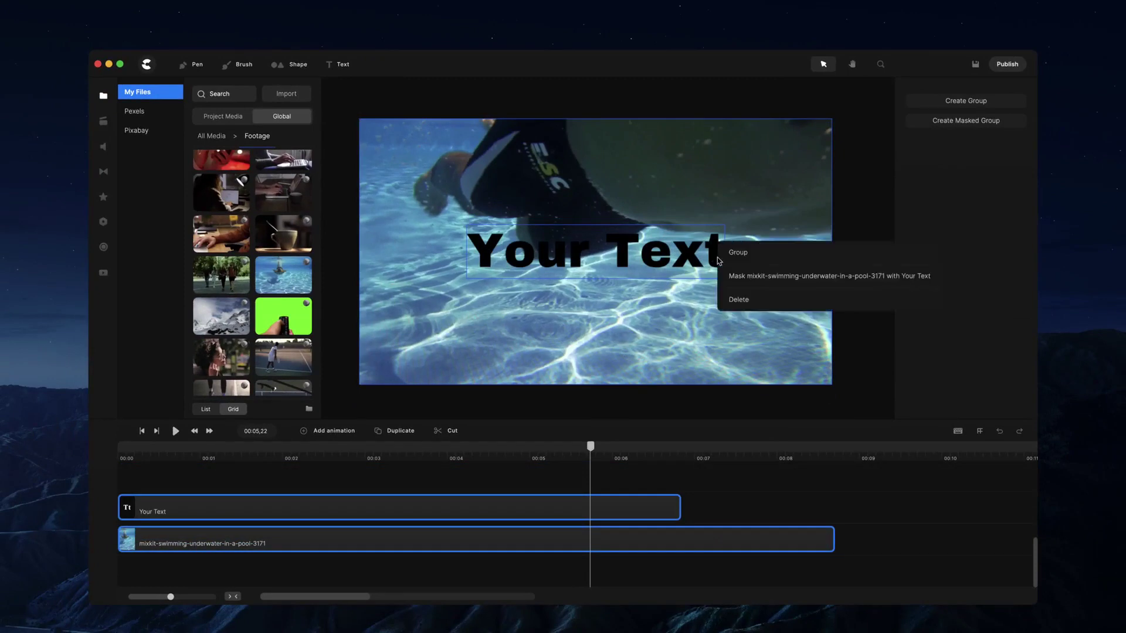
click(747, 281)
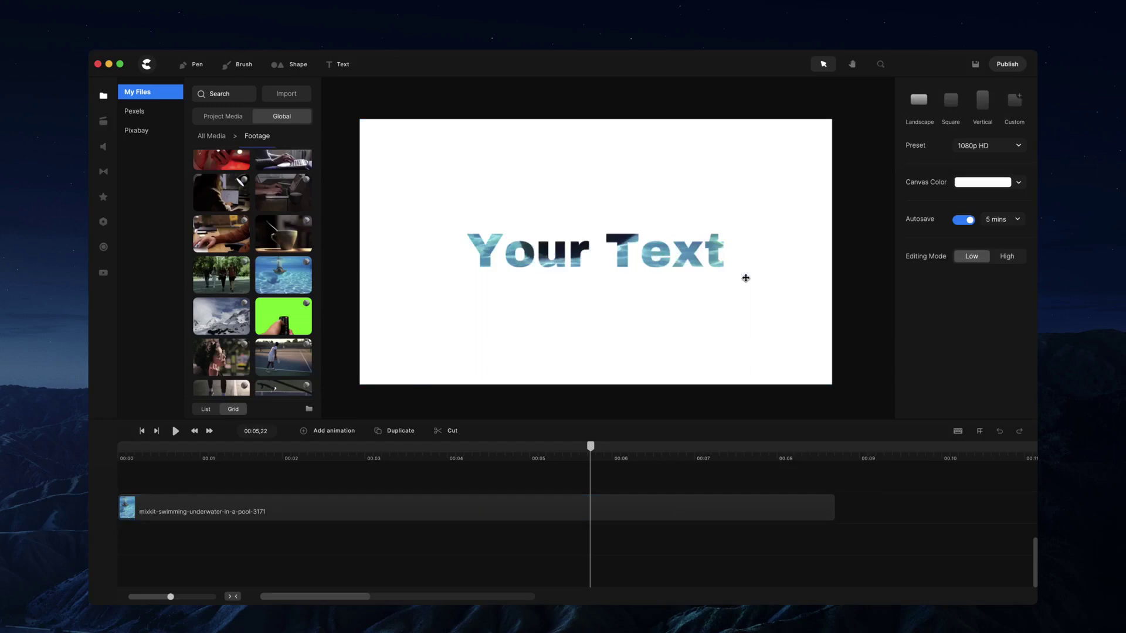
- Play back the text-masked footage from the start of the timeline
drag(598, 449, 91, 267)
key(space)
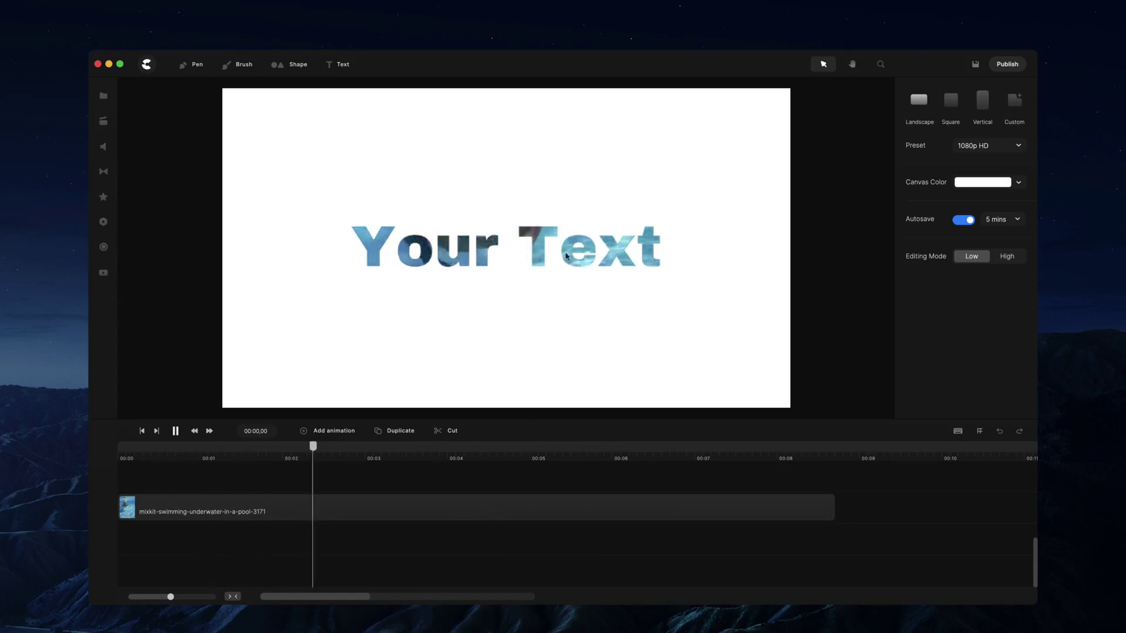
key(space)
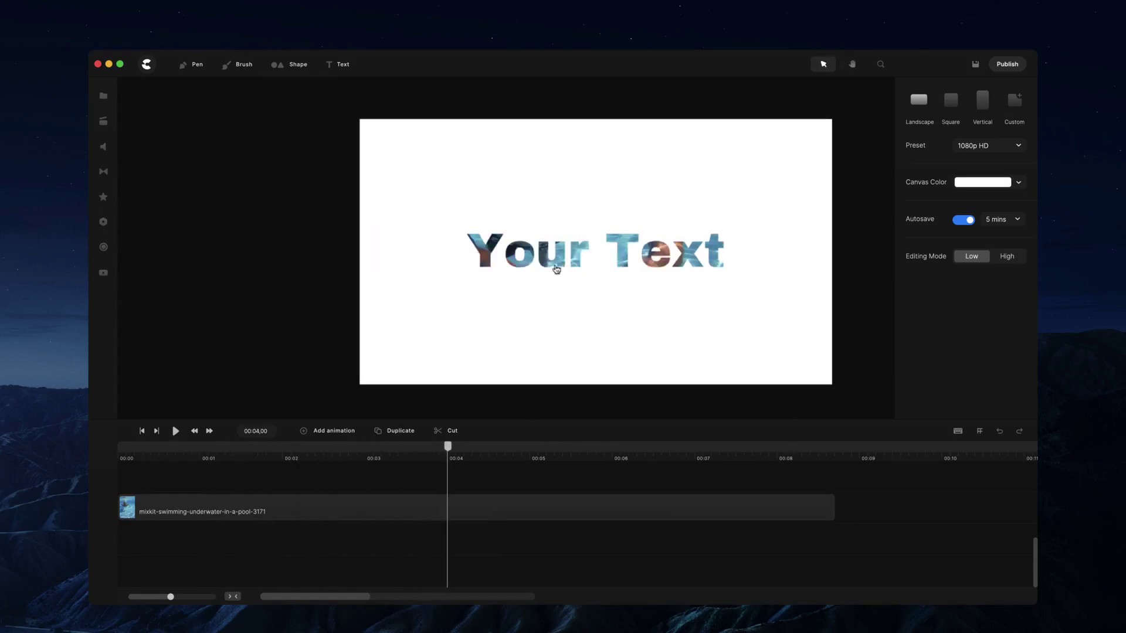
- Turn on Detach Mask for the masked text and reposition the text at the centre of the canvas
click(560, 258)
drag(634, 258, 582, 248)
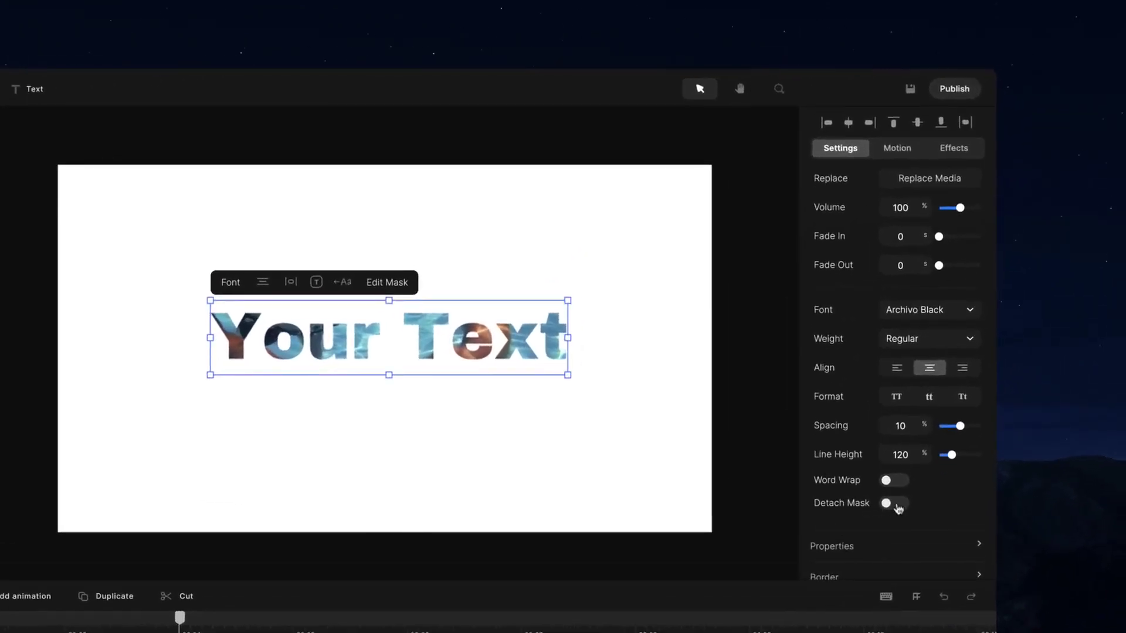
click(897, 505)
mouse_move(544, 341)
mouse_down()
mouse_move(611, 387)
mouse_move(598, 437)
mouse_move(573, 455)
mouse_move(559, 405)
mouse_move(585, 332)
mouse_move(556, 277)
mouse_move(497, 237)
mouse_move(409, 273)
mouse_move(431, 389)
mouse_move(630, 285)
mouse_move(629, 364)
mouse_move(559, 321)
mouse_move(552, 355)
mouse_move(541, 352)
mouse_up()
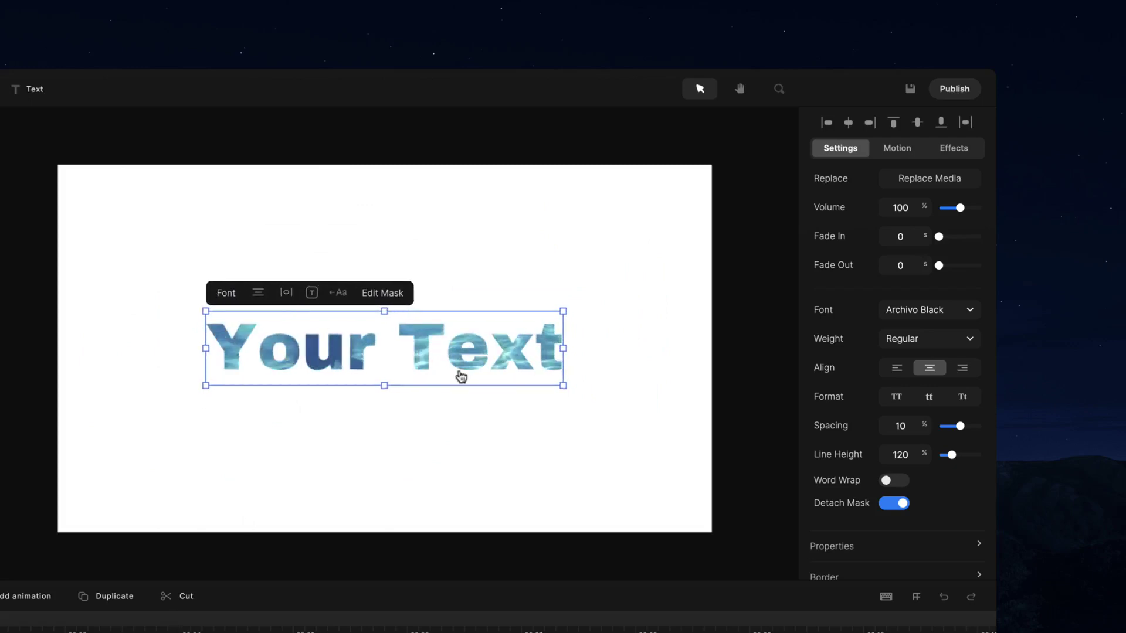
- Apply the Down scale entrance animation with 3000% zoom to the masked text and lengthen it to 00:01,24
click(909, 151)
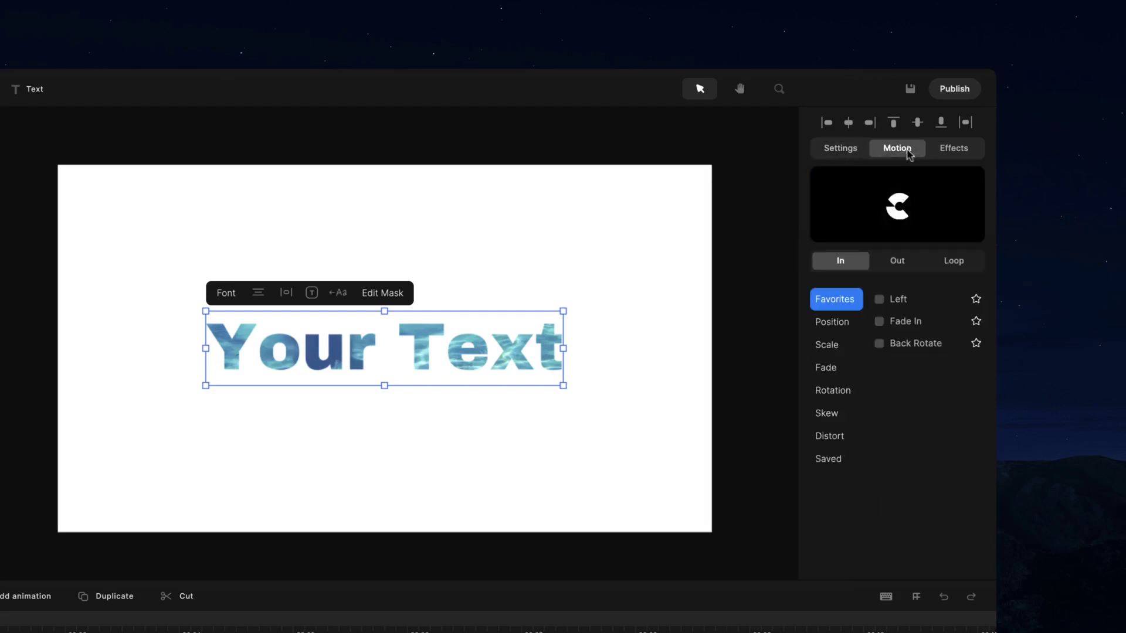
click(853, 346)
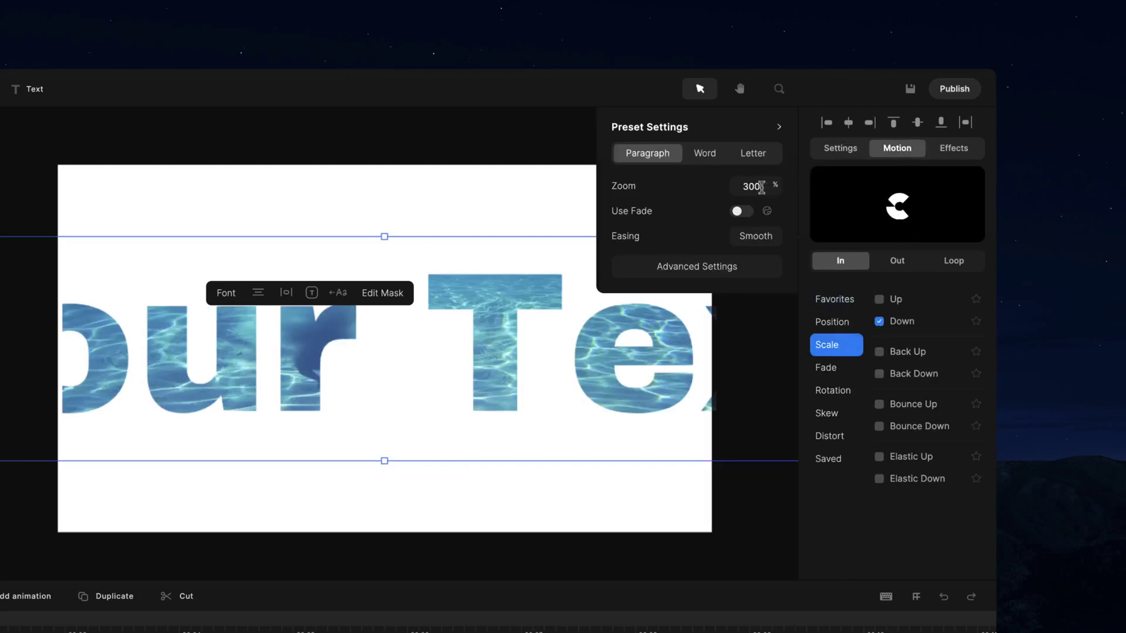
key(Return)
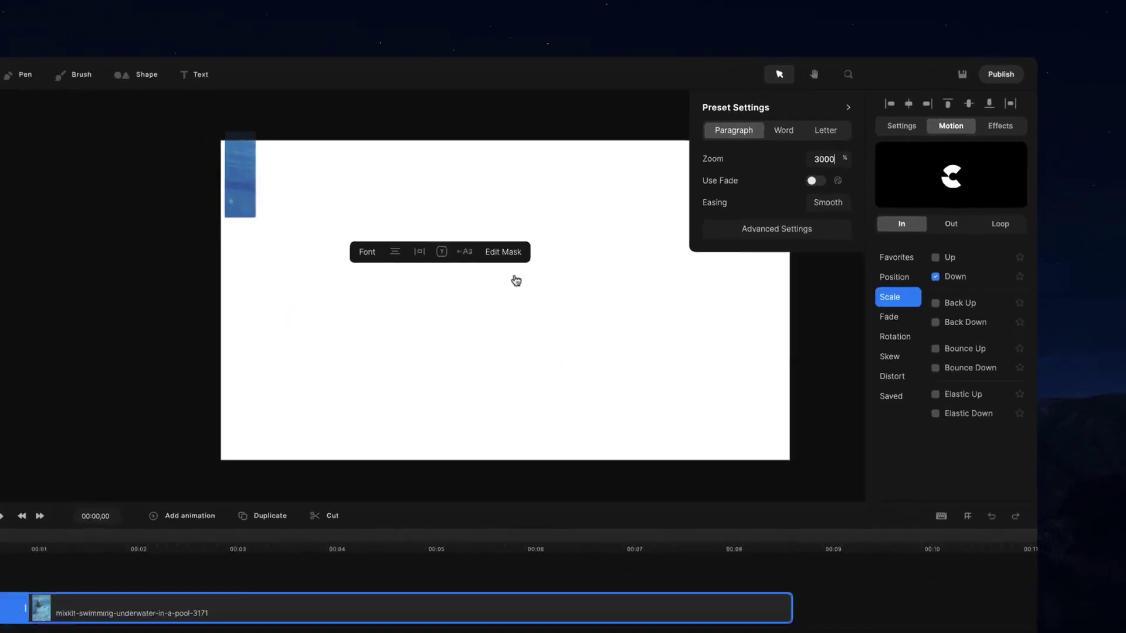
drag(174, 537, 245, 537)
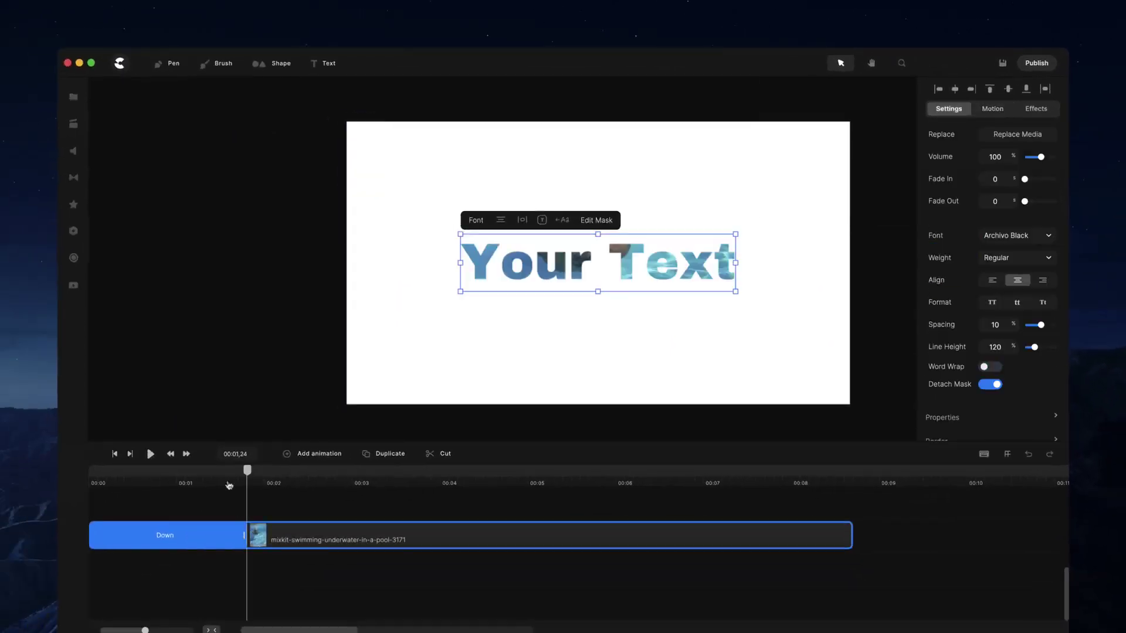
- Preview the entrance animation and reposition the underwater footage inside the text mask so it lines up with the canvas
click(113, 455)
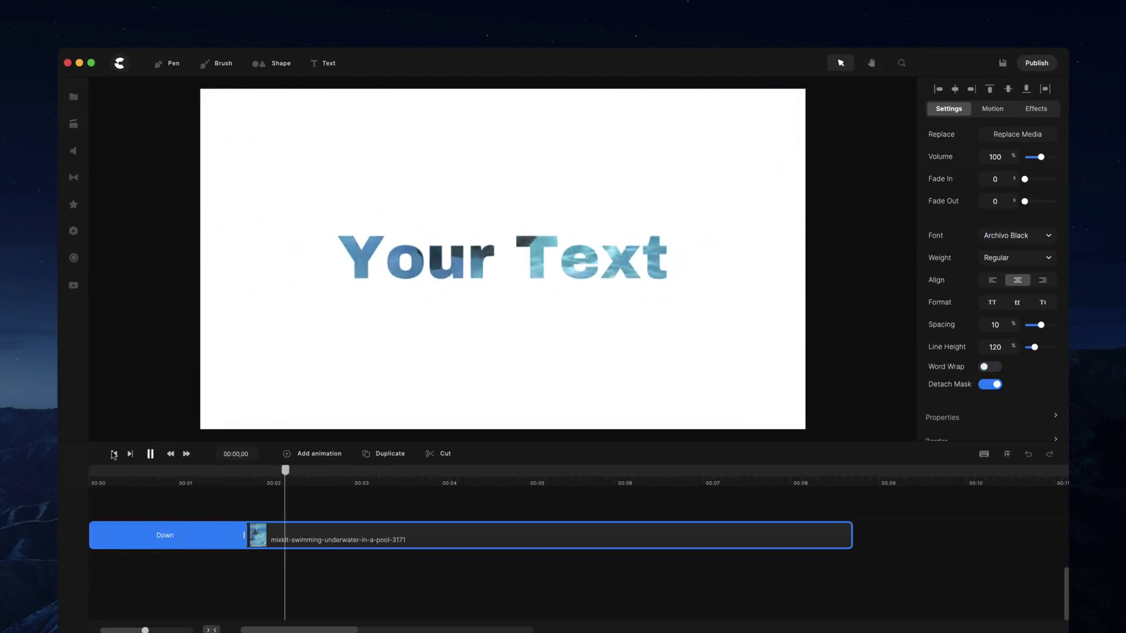
click(443, 377)
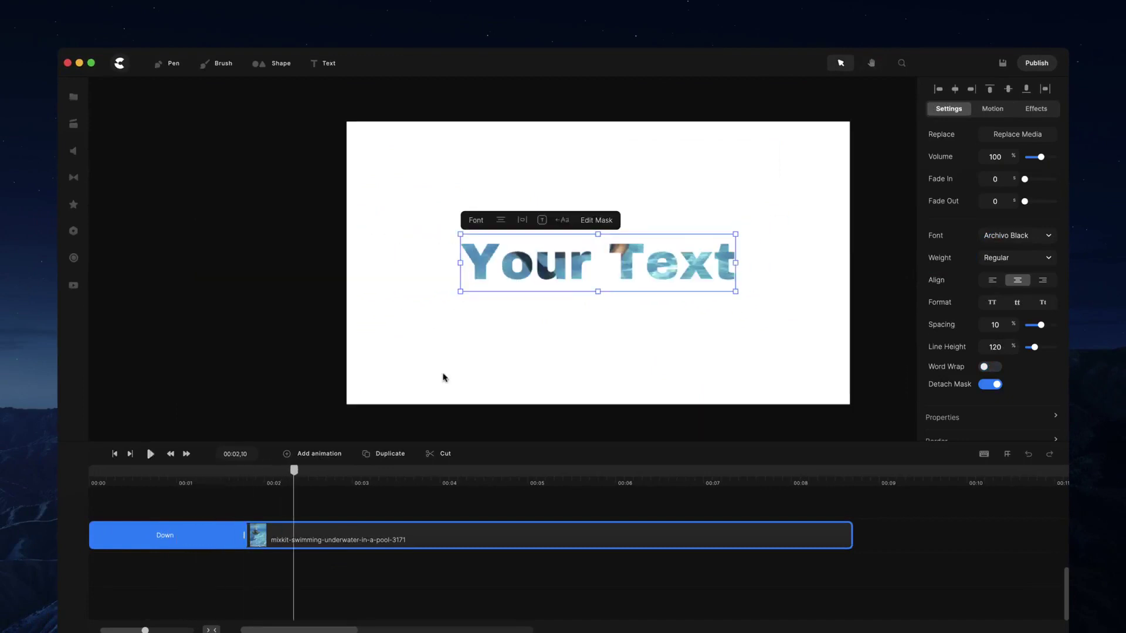
click(607, 218)
click(648, 176)
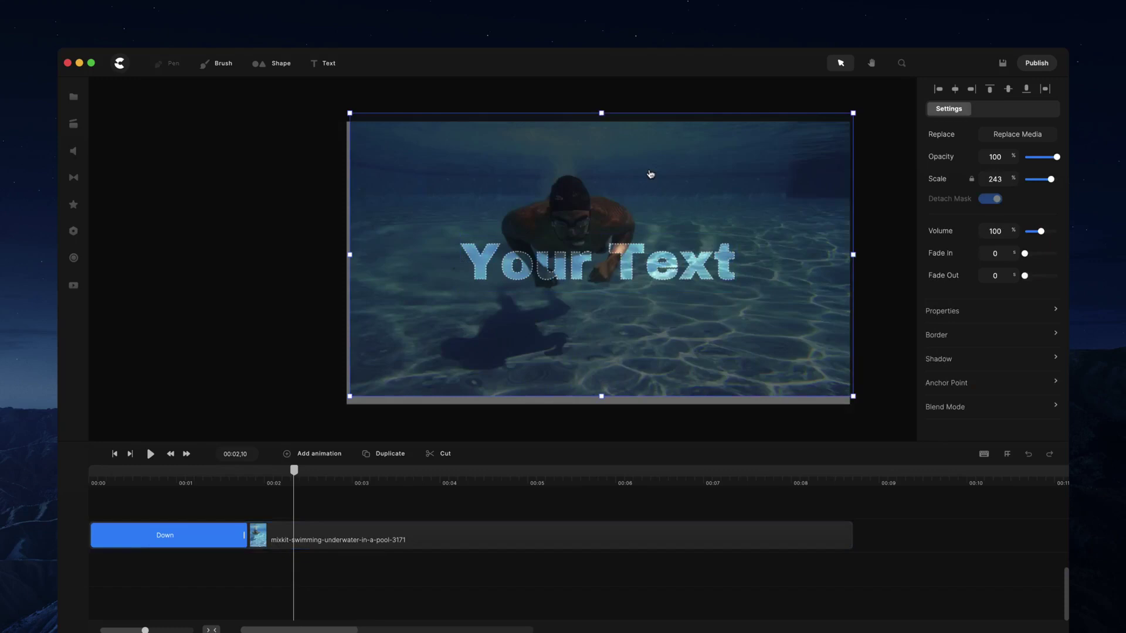
drag(702, 163, 703, 169)
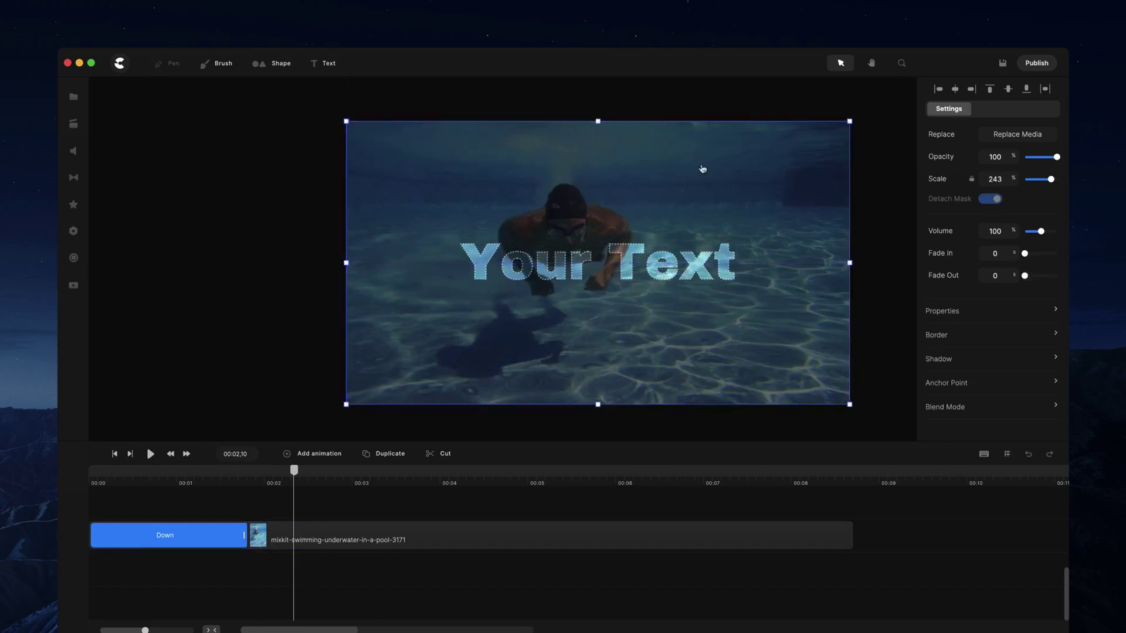
click(314, 236)
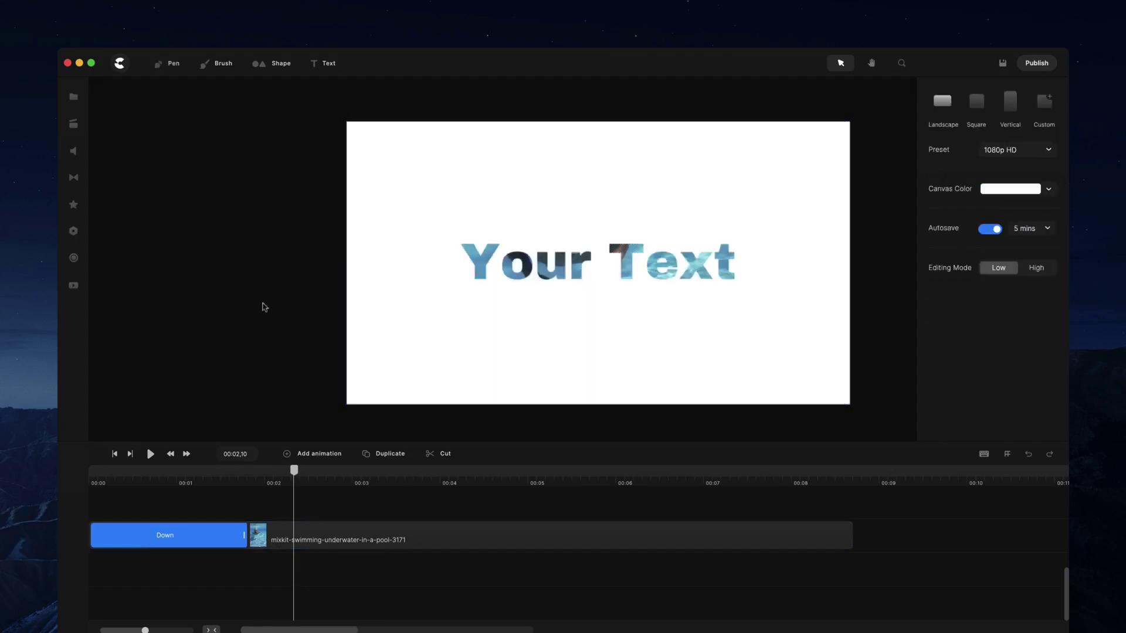
- Play back the adjusted masked text from the start of the timeline
click(115, 454)
key(space)
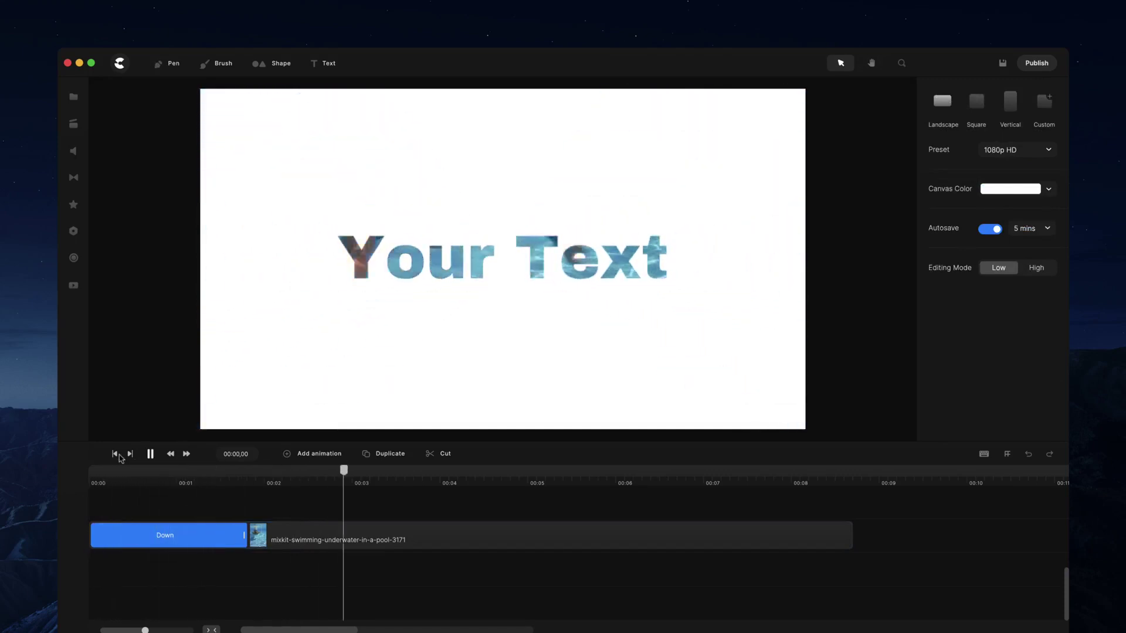
key(space)
- Group the masked text and move the group slightly up and left on the canvas
click(572, 288)
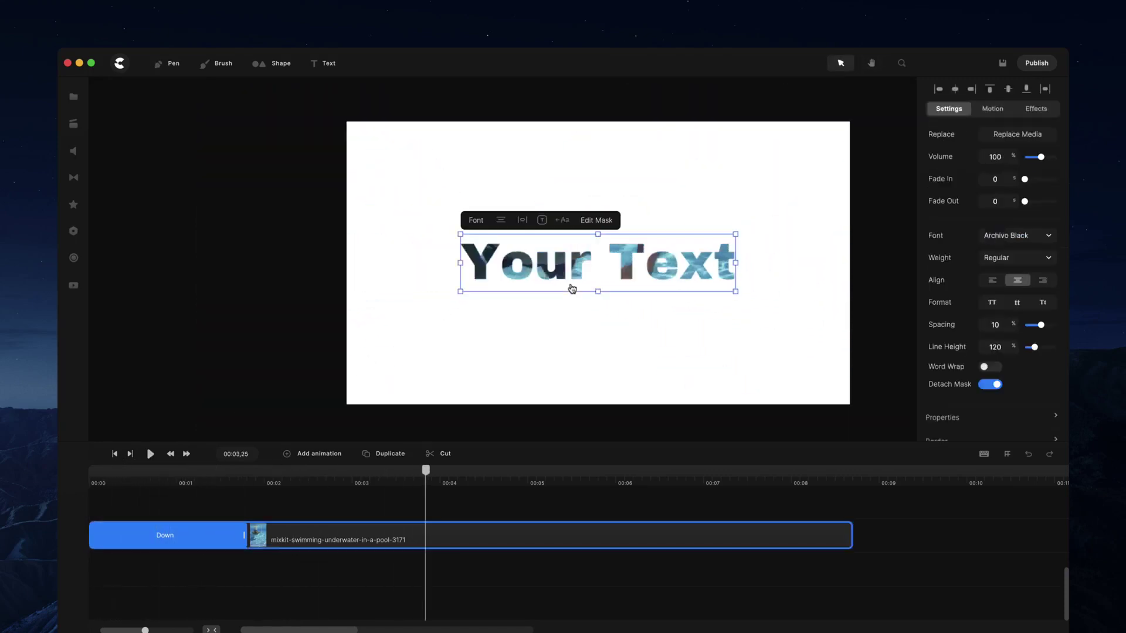
mouse_move(680, 273)
mouse_down()
mouse_move(685, 297)
mouse_move(674, 275)
mouse_up()
click(518, 227)
drag(860, 208, 668, 305)
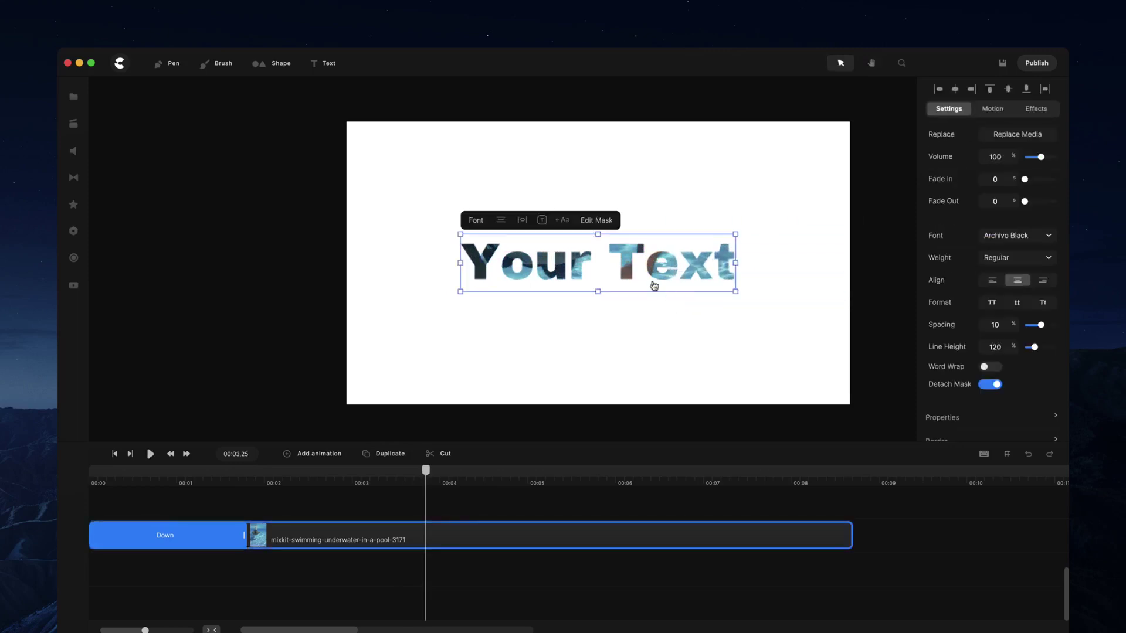
right_click(630, 257)
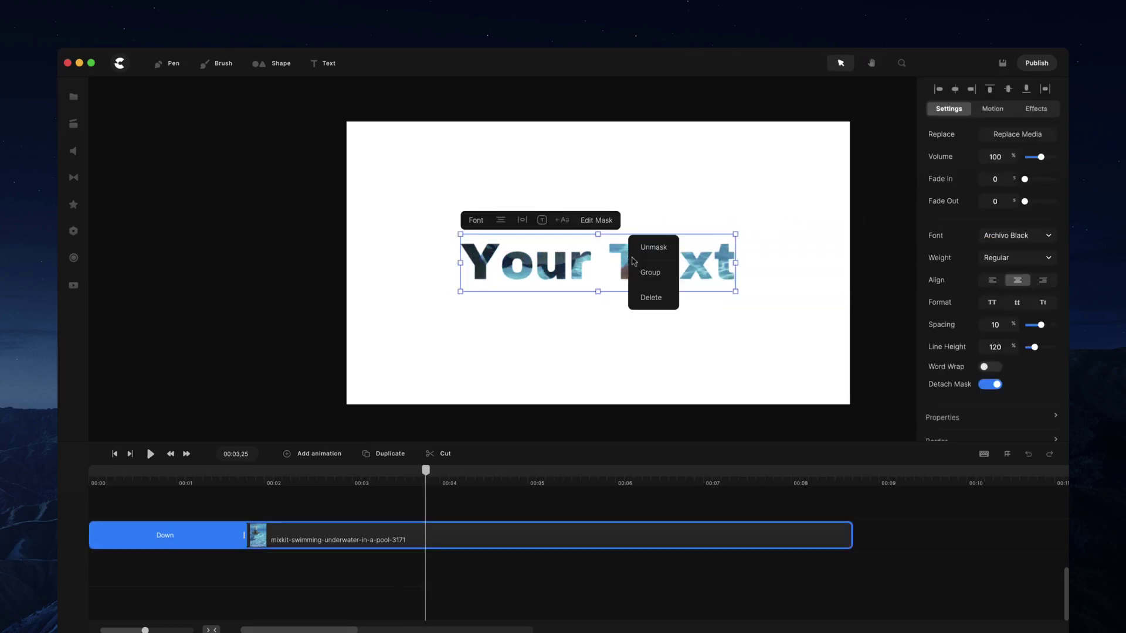
click(642, 271)
mouse_move(680, 255)
mouse_down()
mouse_move(736, 275)
mouse_move(710, 349)
mouse_move(603, 320)
mouse_move(693, 254)
mouse_move(654, 257)
mouse_move(666, 251)
mouse_move(693, 279)
mouse_move(655, 248)
mouse_move(668, 240)
mouse_up()
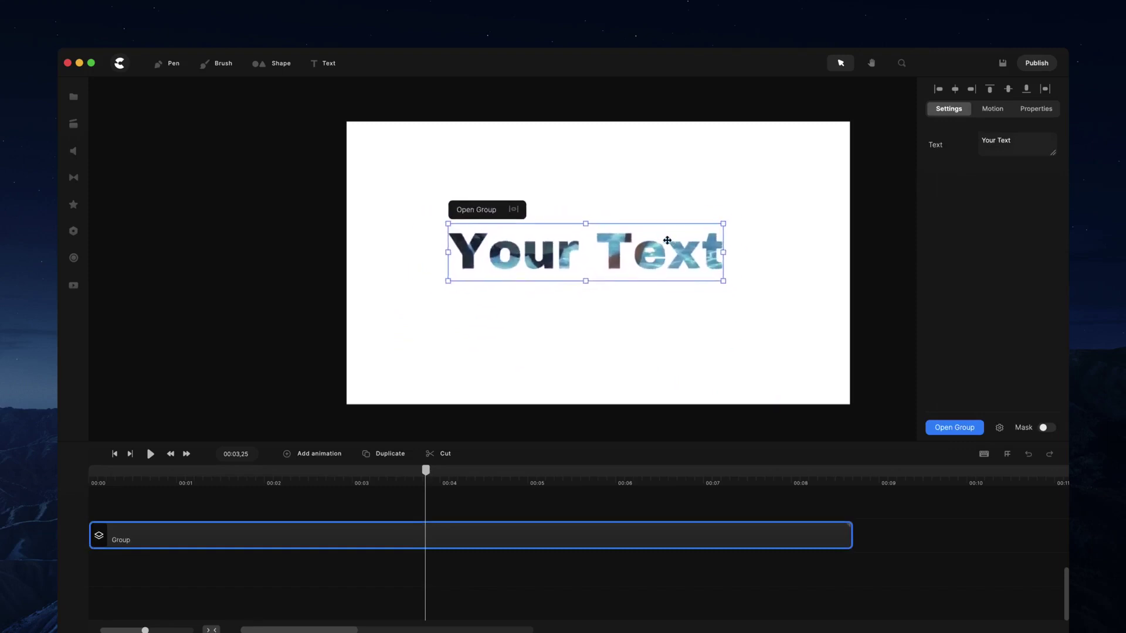
- Play back the grouped text animation from the start of the timeline
click(115, 454)
key(space)
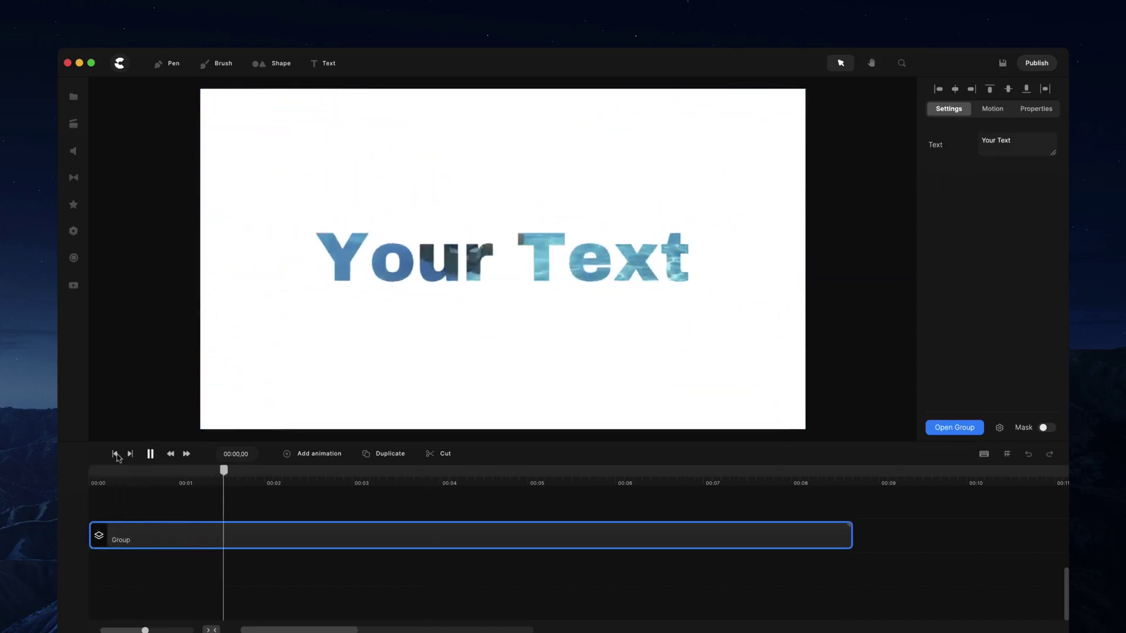
key(space)
- Move the group to the lower part of the canvas and play it back from the start
drag(662, 258, 667, 336)
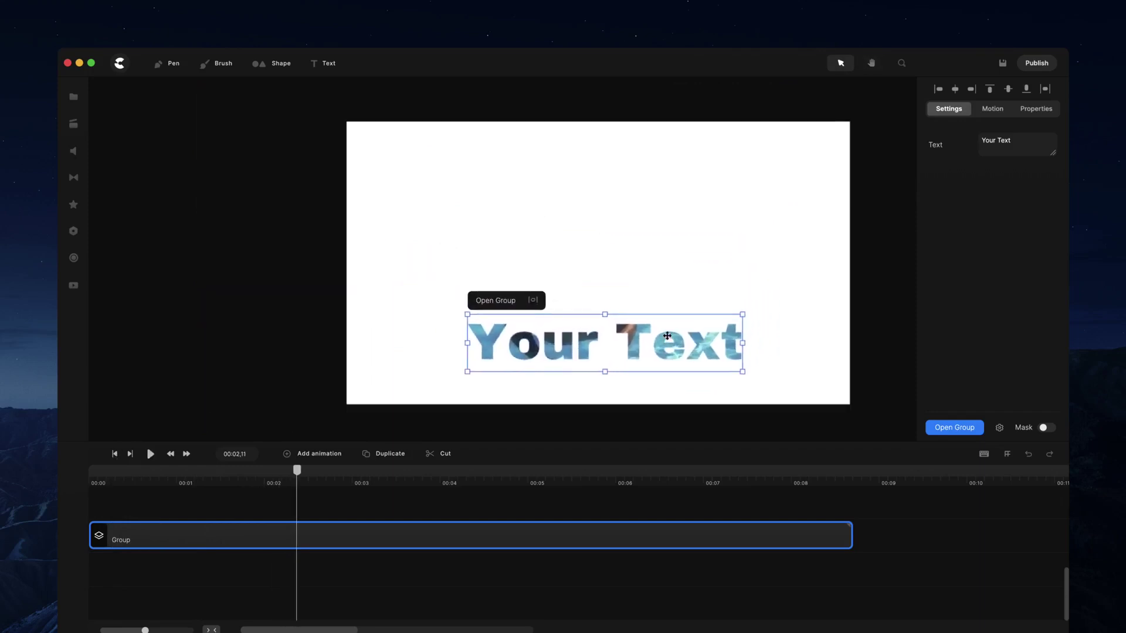
click(124, 454)
key(space)
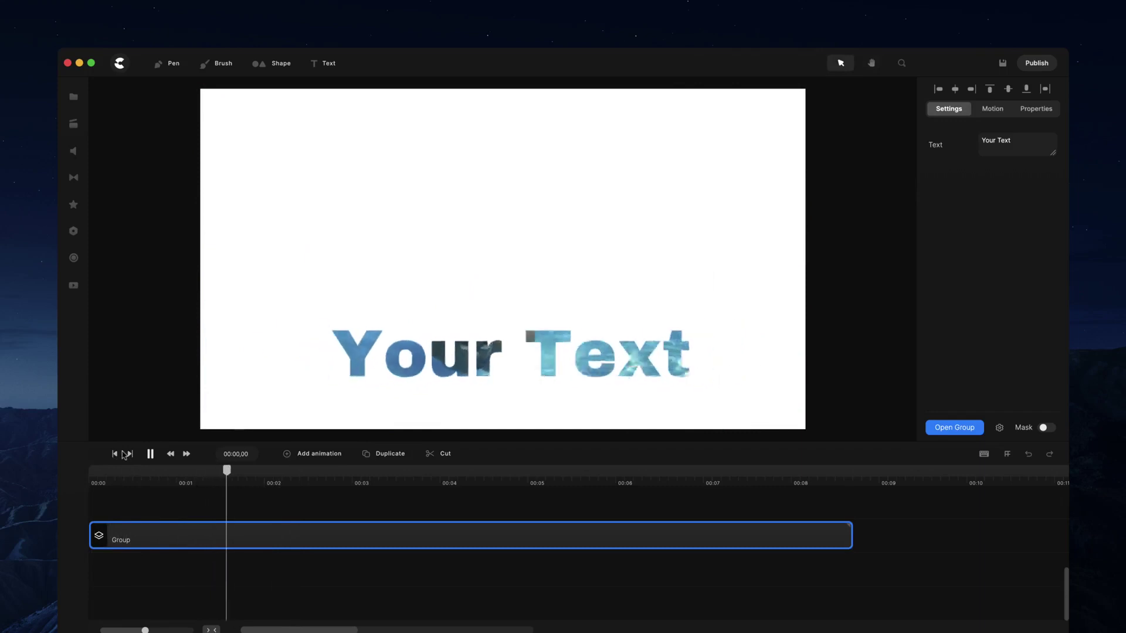
key(space)
- Move the group back near the centre of the canvas and open it for editing
drag(655, 354, 653, 283)
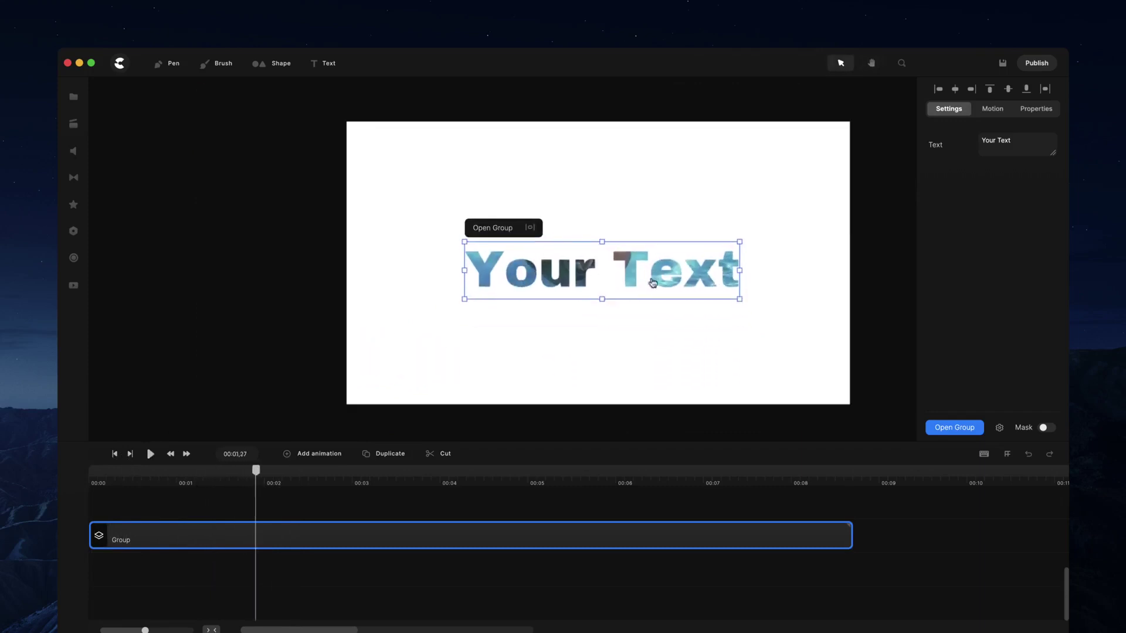
click(530, 230)
click(579, 265)
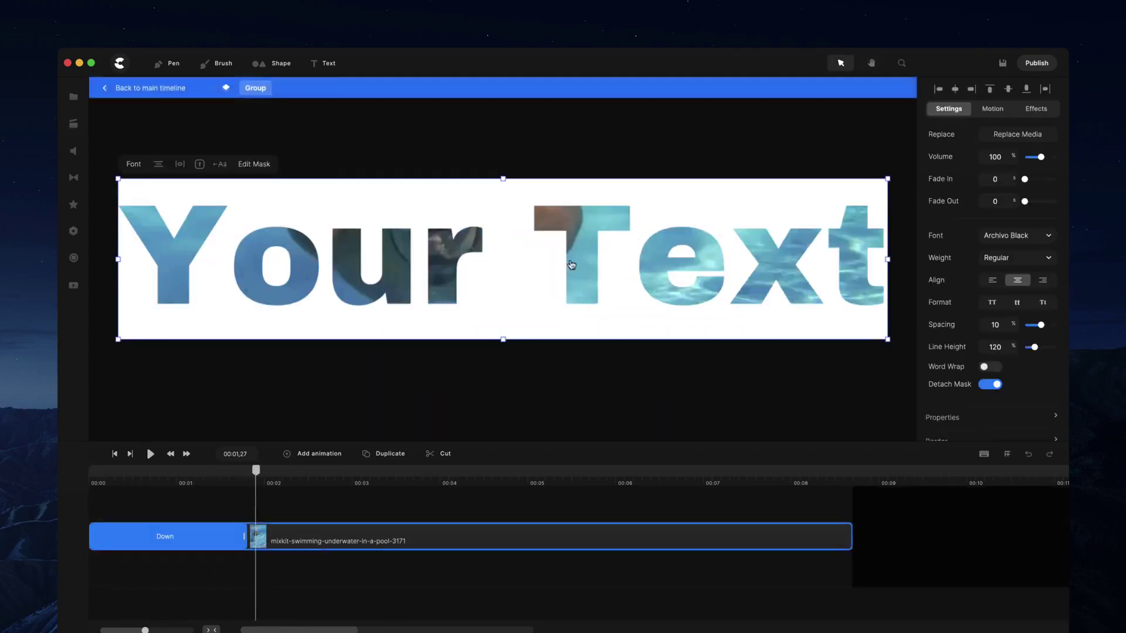
mouse_move(585, 270)
mouse_down()
mouse_move(494, 327)
mouse_move(577, 319)
mouse_move(608, 256)
mouse_move(585, 248)
mouse_up()
click(888, 126)
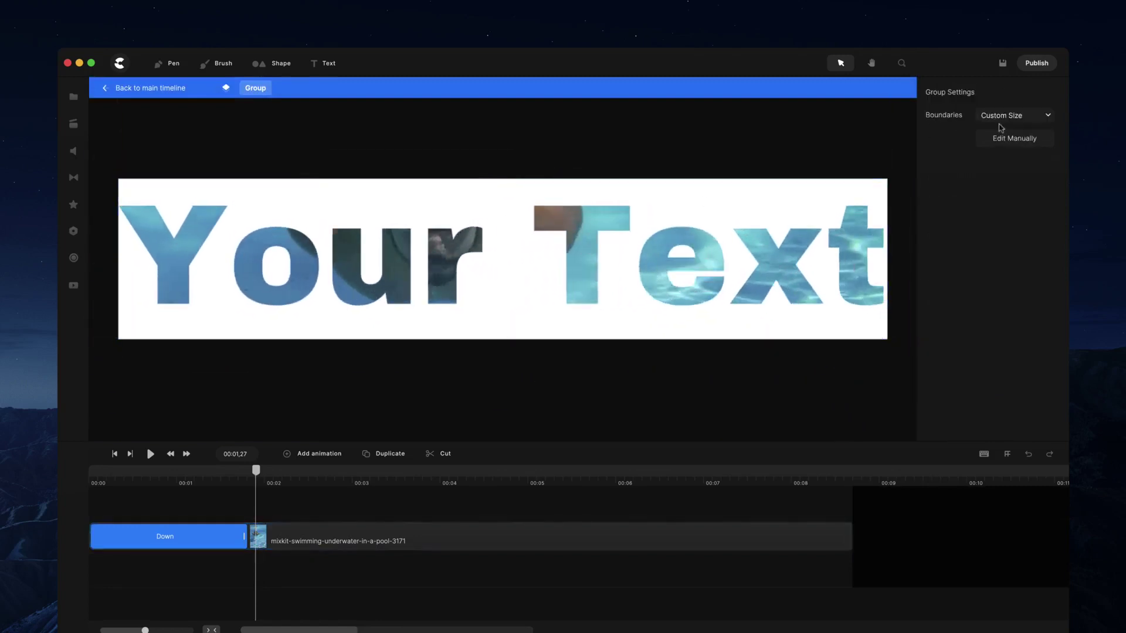
- Set the group's boundaries to 1080p HD
click(1010, 119)
click(1011, 159)
click(1000, 119)
click(1003, 151)
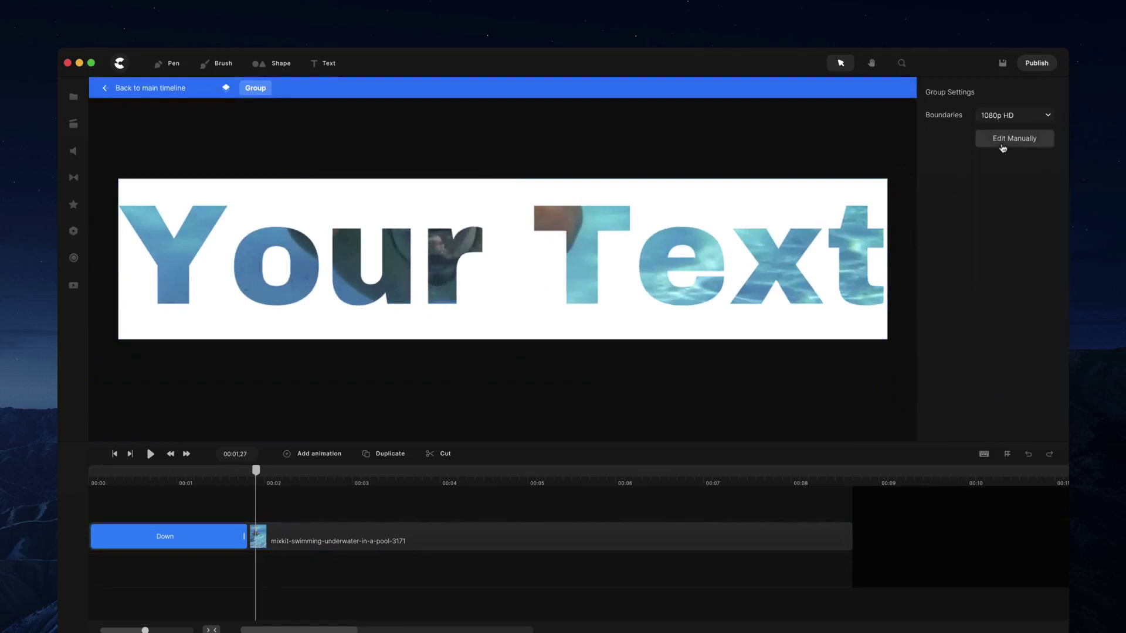
click(1003, 148)
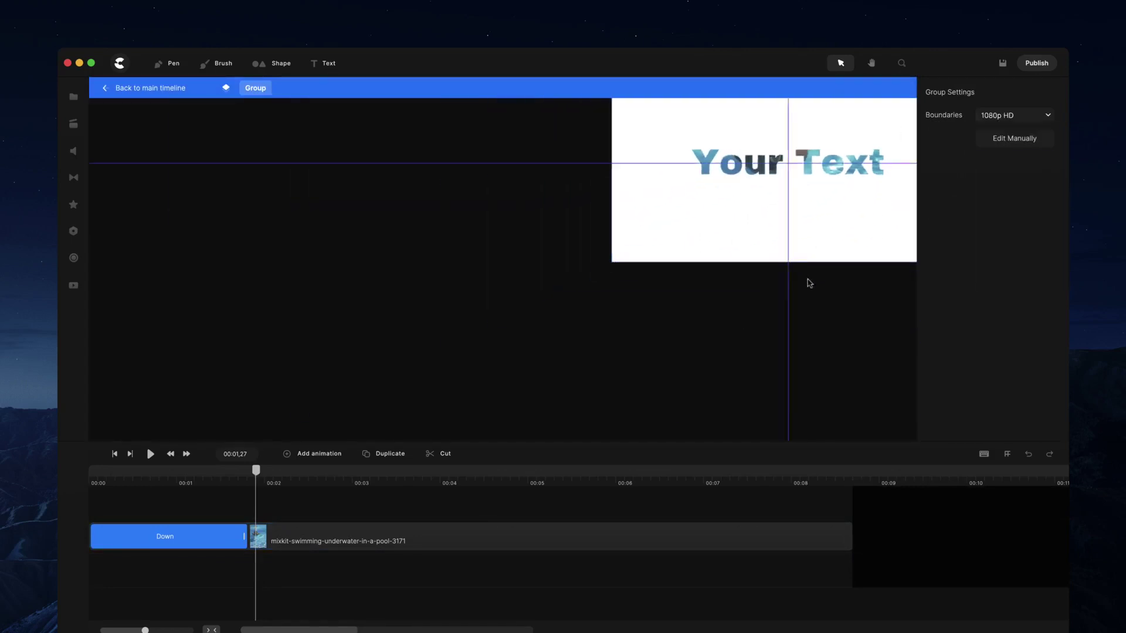
- Move the masked text slightly up and right of centre within the 1080p group area
drag(820, 292, 654, 390)
mouse_move(648, 289)
mouse_down()
mouse_move(694, 314)
mouse_move(631, 294)
mouse_move(659, 279)
mouse_up()
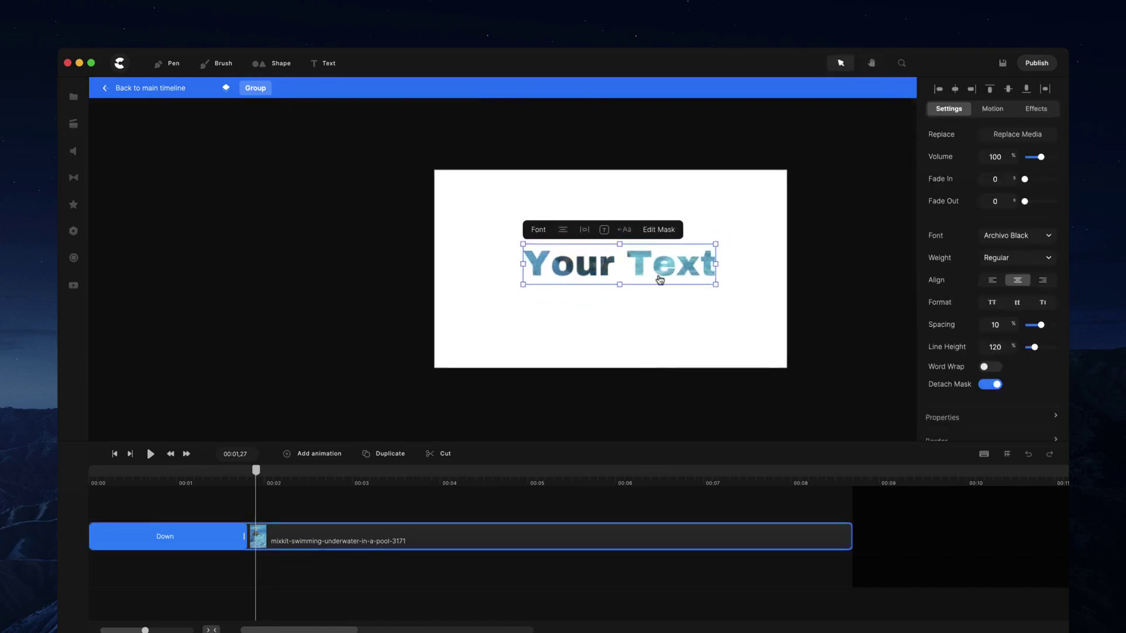
click(508, 262)
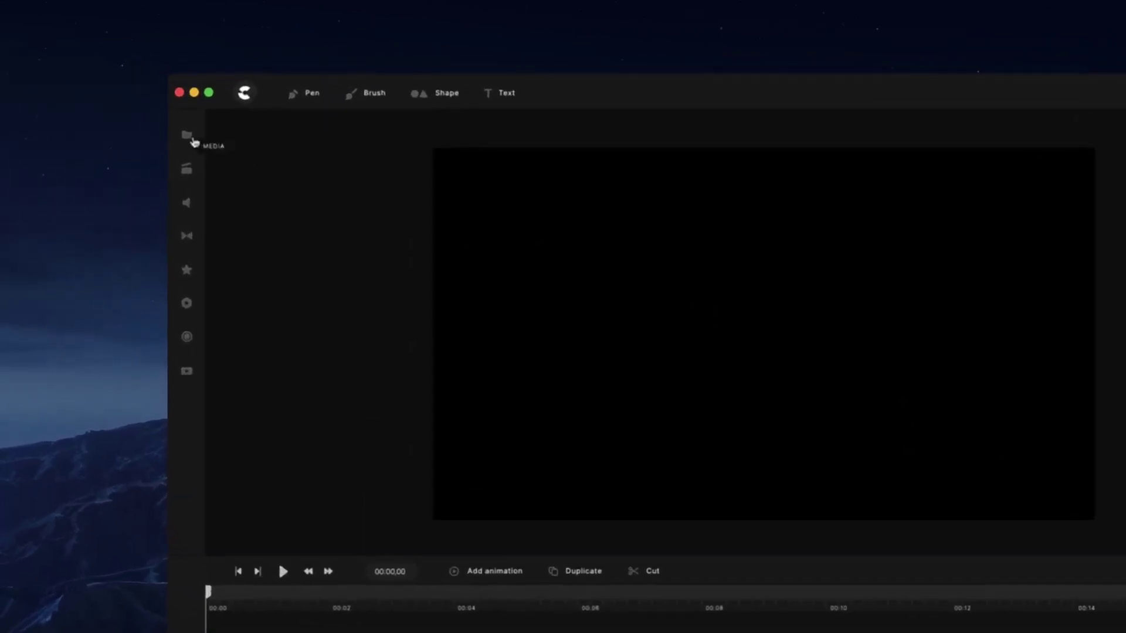
- Import a mixkit-barber-cutting video from the Video Footage folder and add the curly-haired bust and dog images to the project media
click(192, 141)
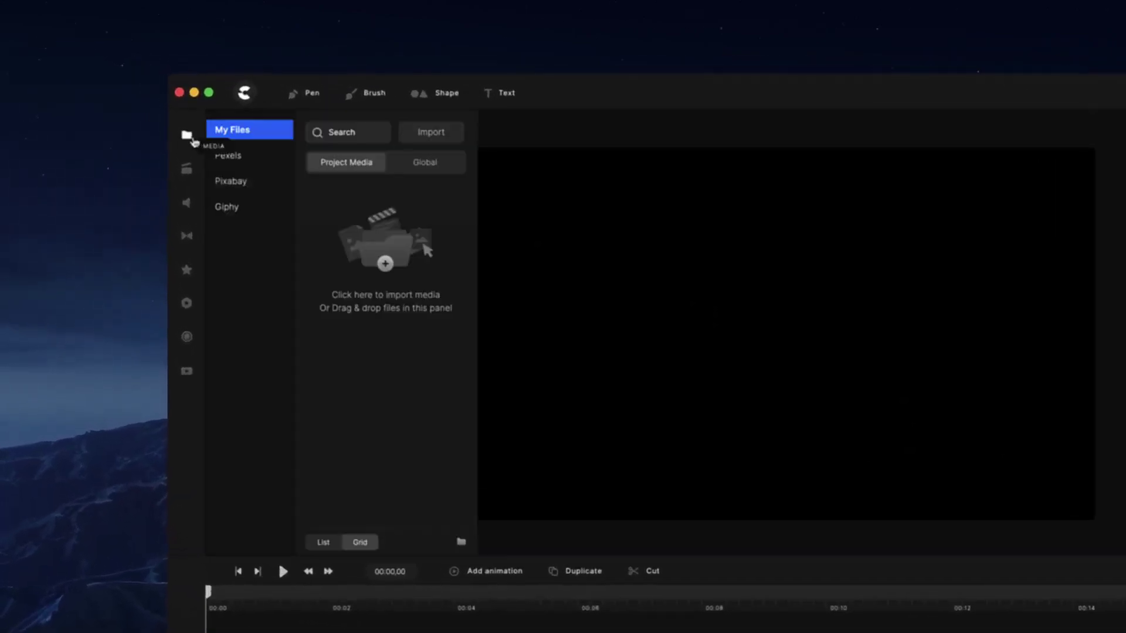
click(434, 138)
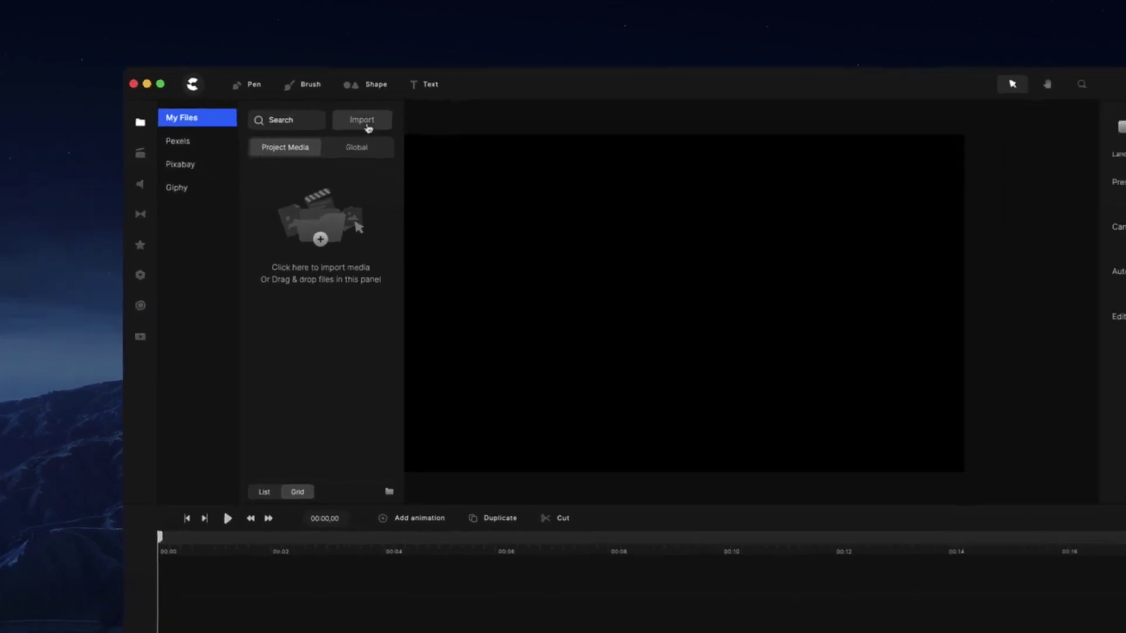
scroll(645, 311, down, 10)
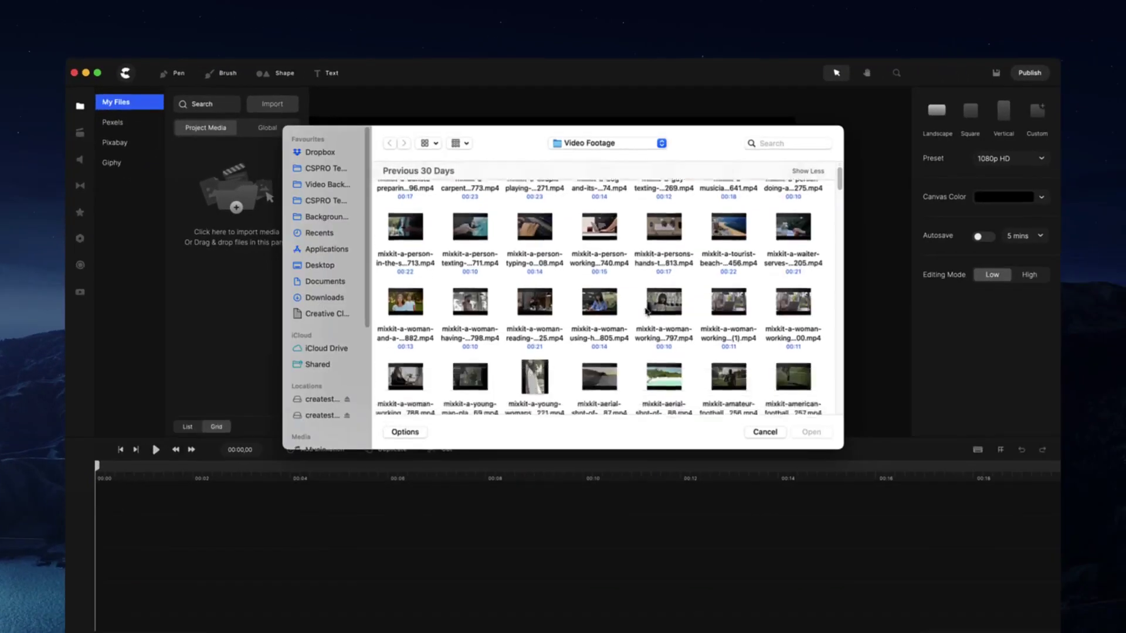
click(676, 305)
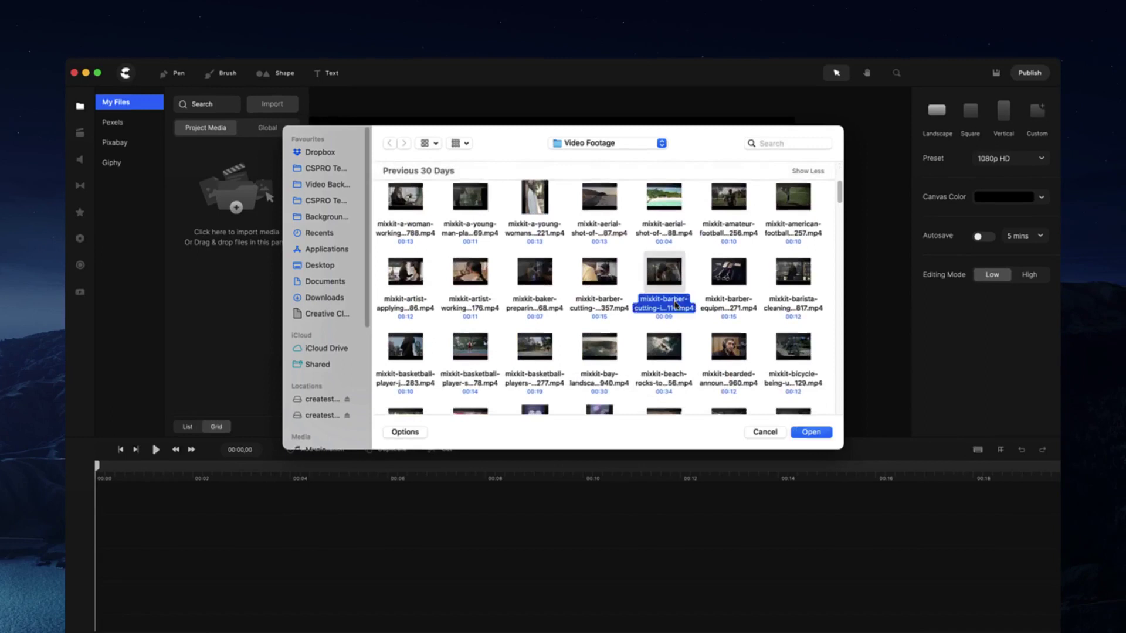
click(821, 434)
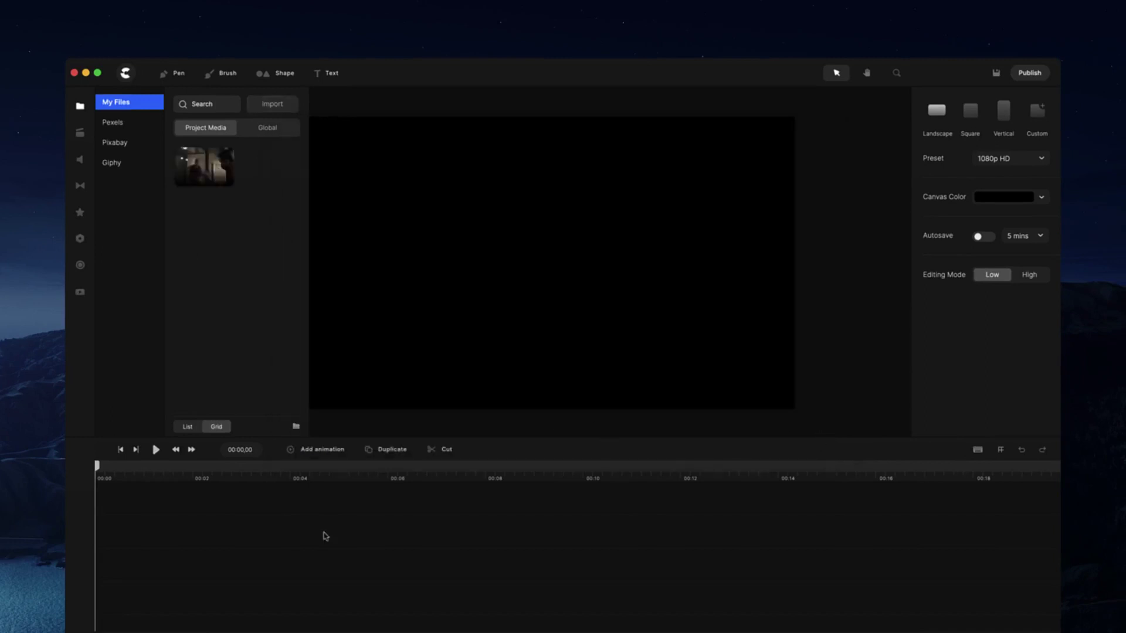
click(212, 629)
drag(865, 456, 590, 378)
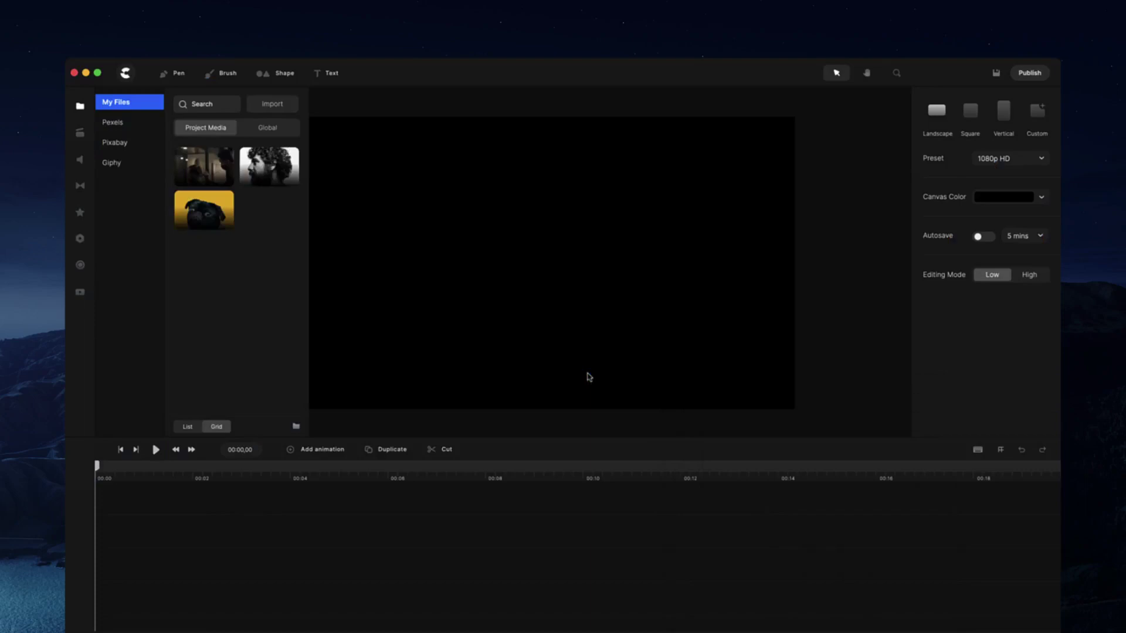
- Place the barber video on the canvas at full canvas size and play a short part of it
drag(209, 169, 383, 257)
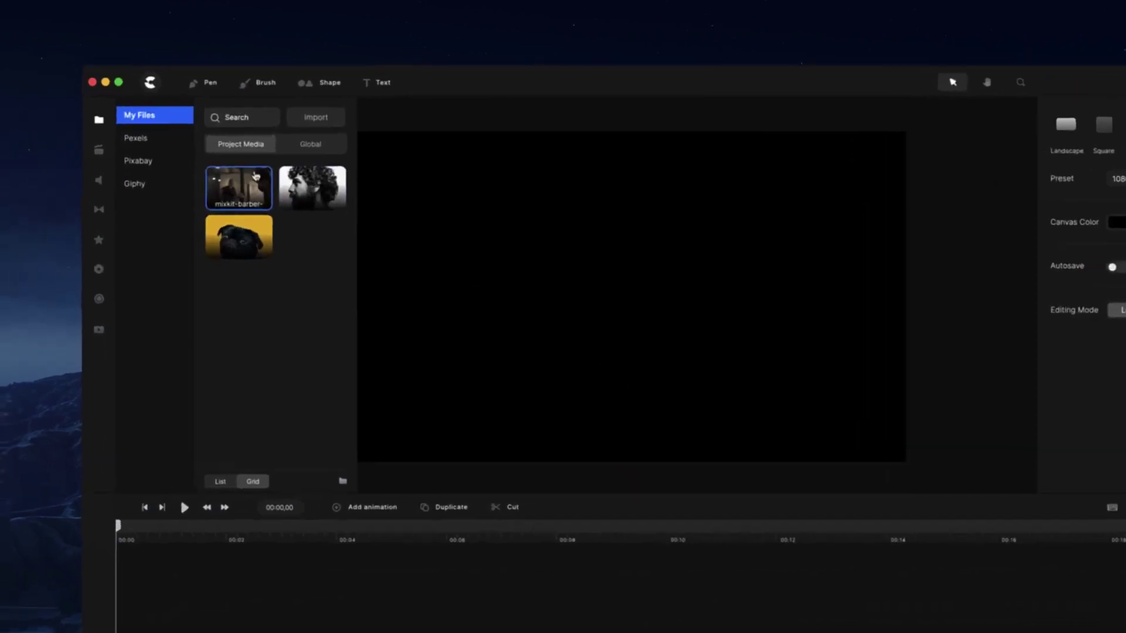
drag(481, 312, 481, 314)
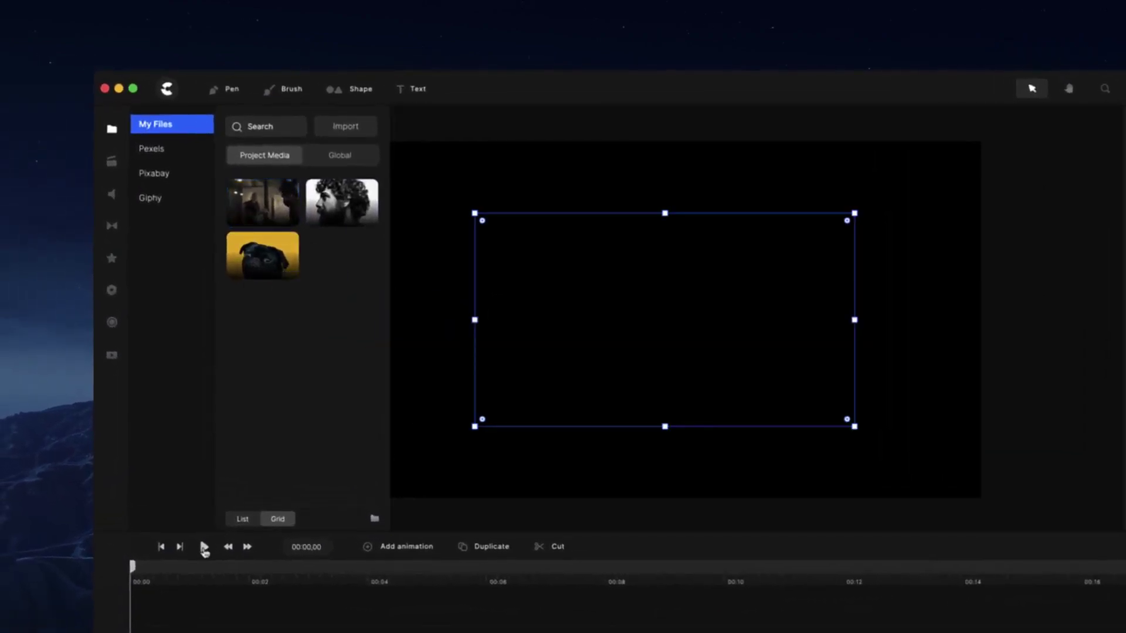
click(204, 547)
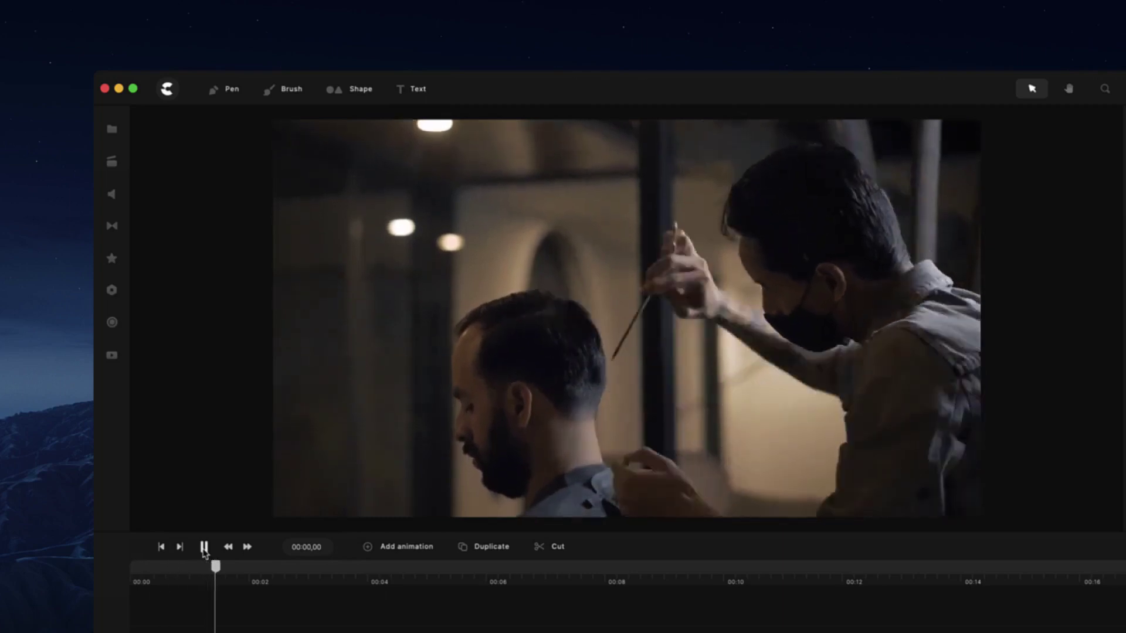
click(203, 547)
- Copy the dog image from the project media to Global and display the Global media
click(112, 131)
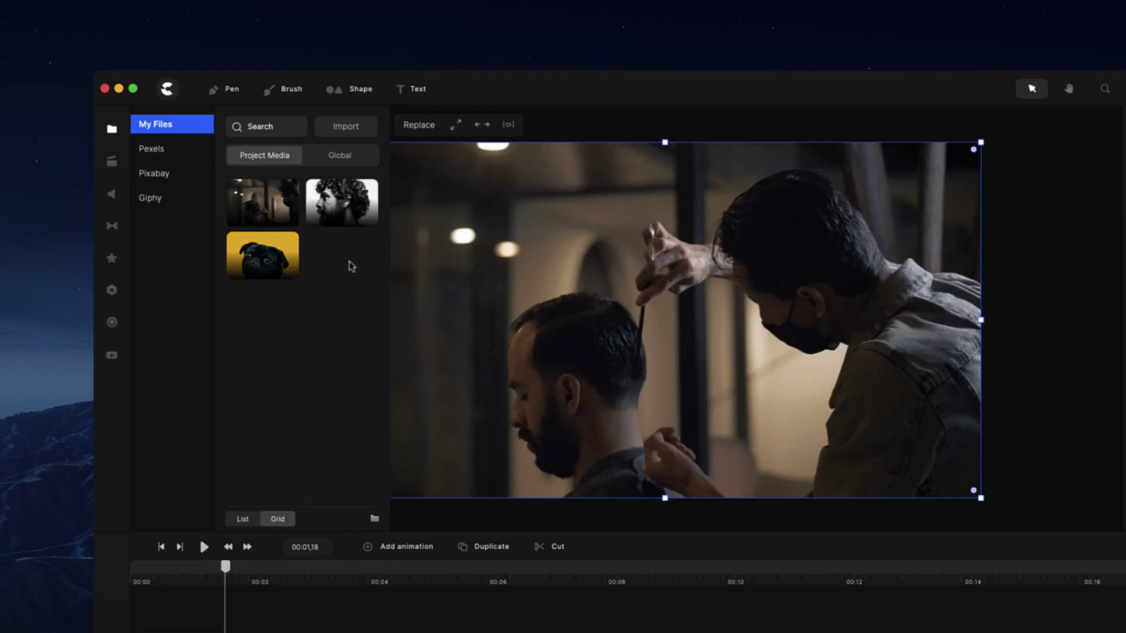
right_click(291, 253)
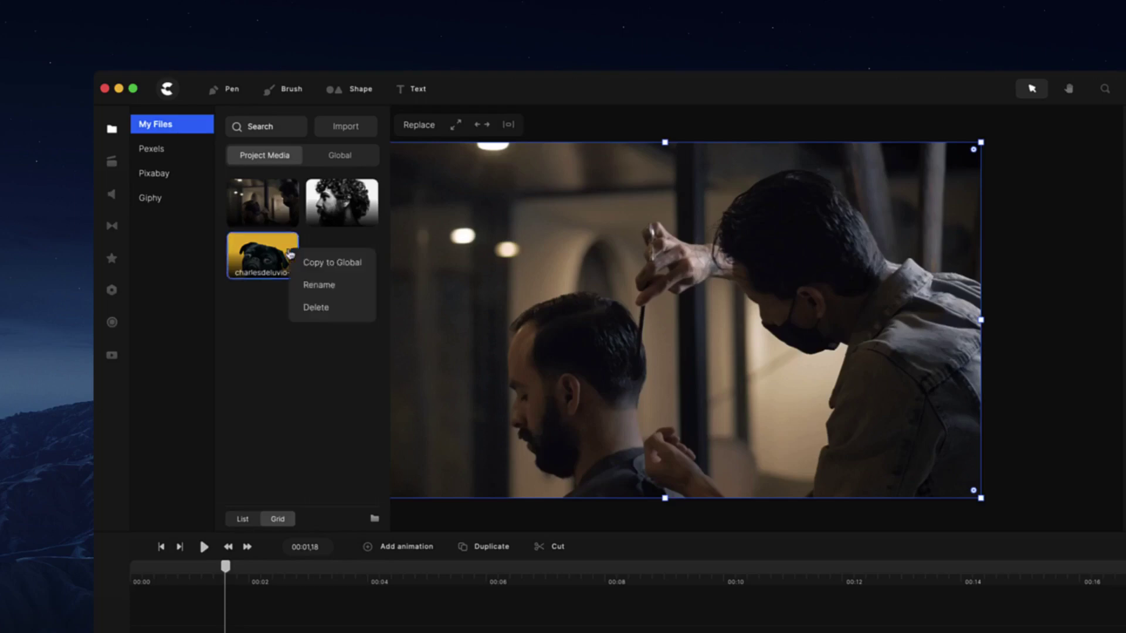
click(332, 262)
click(335, 163)
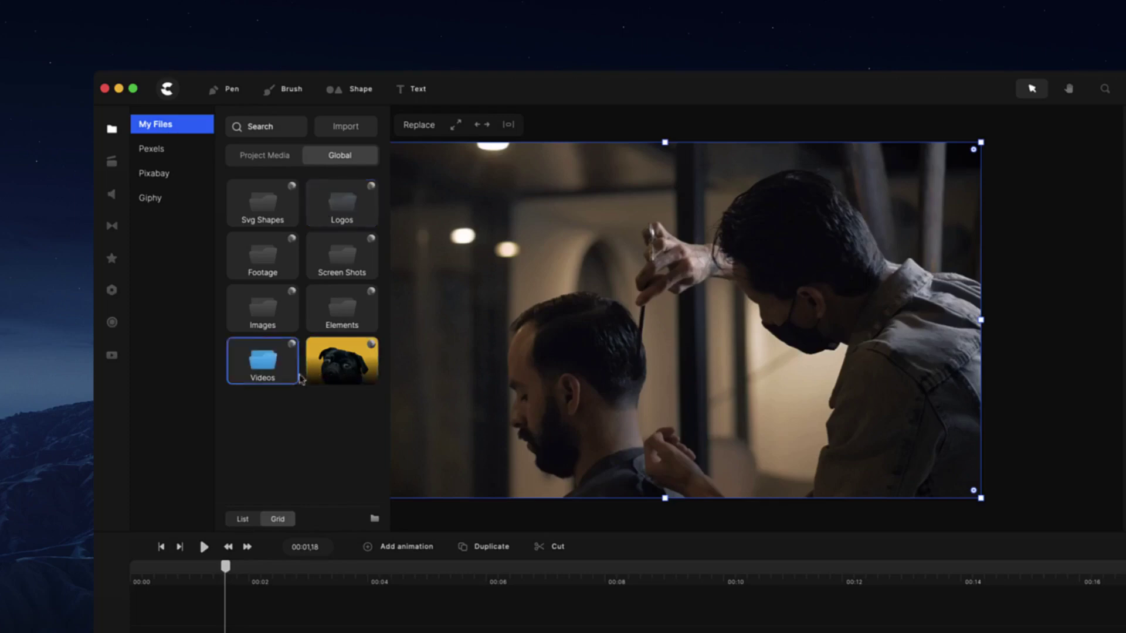
- Create a new folder named Images in the Global media and move the dog image into it
click(375, 524)
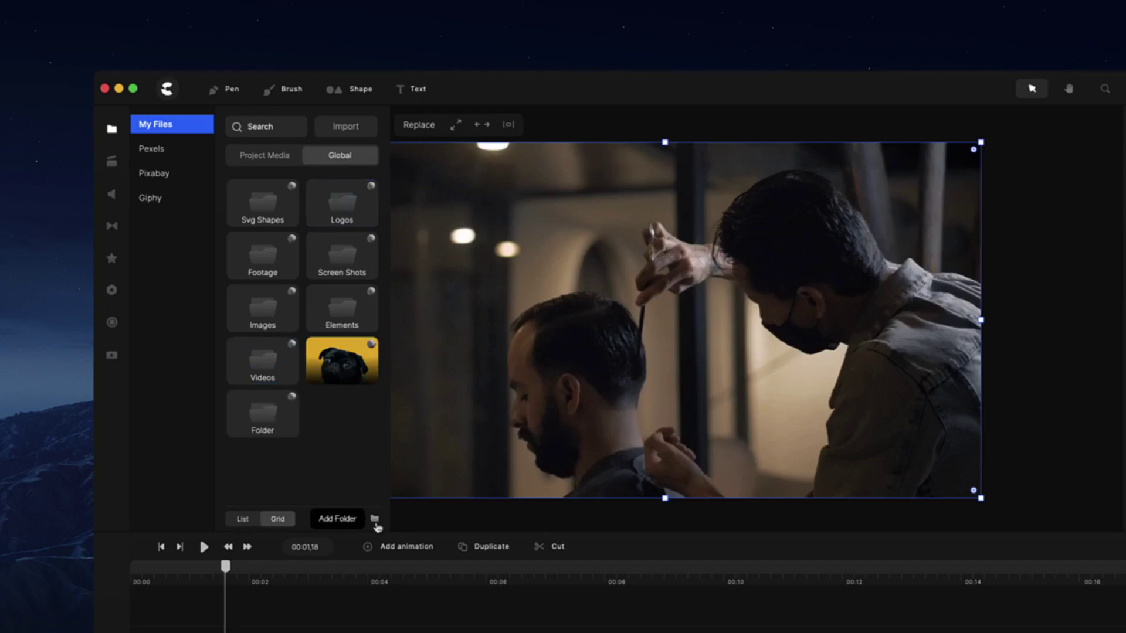
click(264, 433)
click(247, 179)
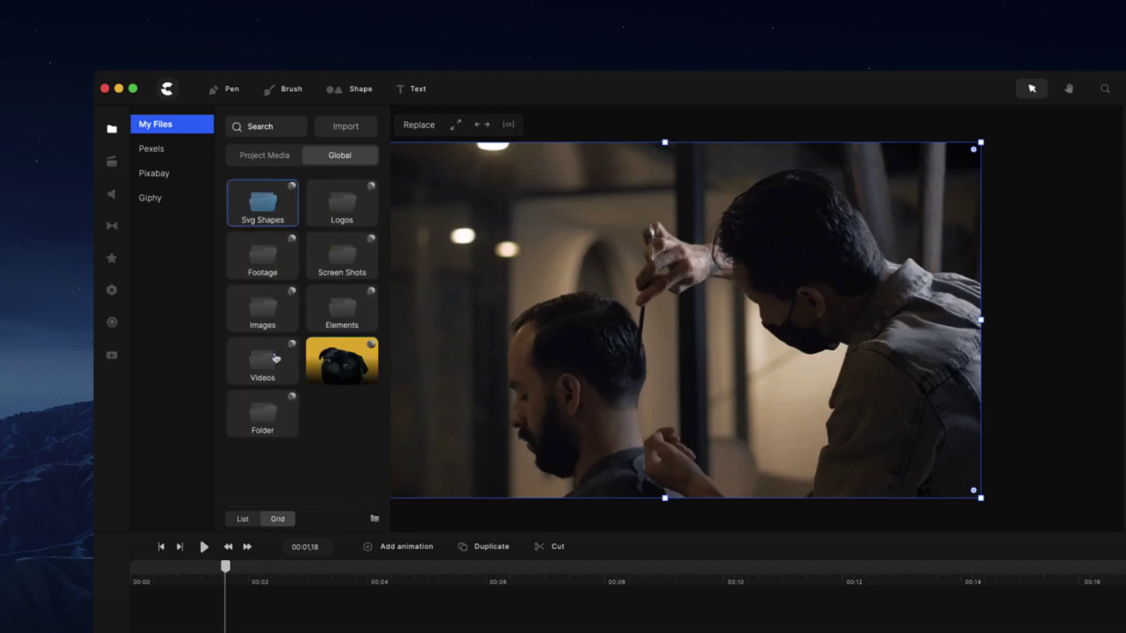
right_click(273, 411)
click(301, 428)
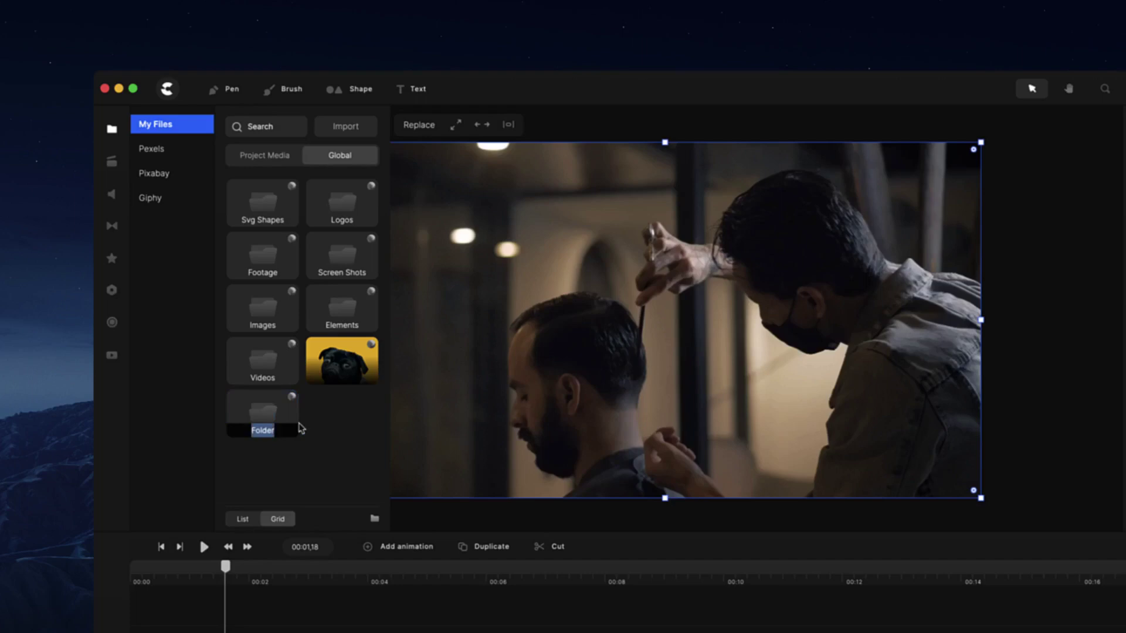
text(Imah)
key(BackSpace)
text(ges)
key(Return)
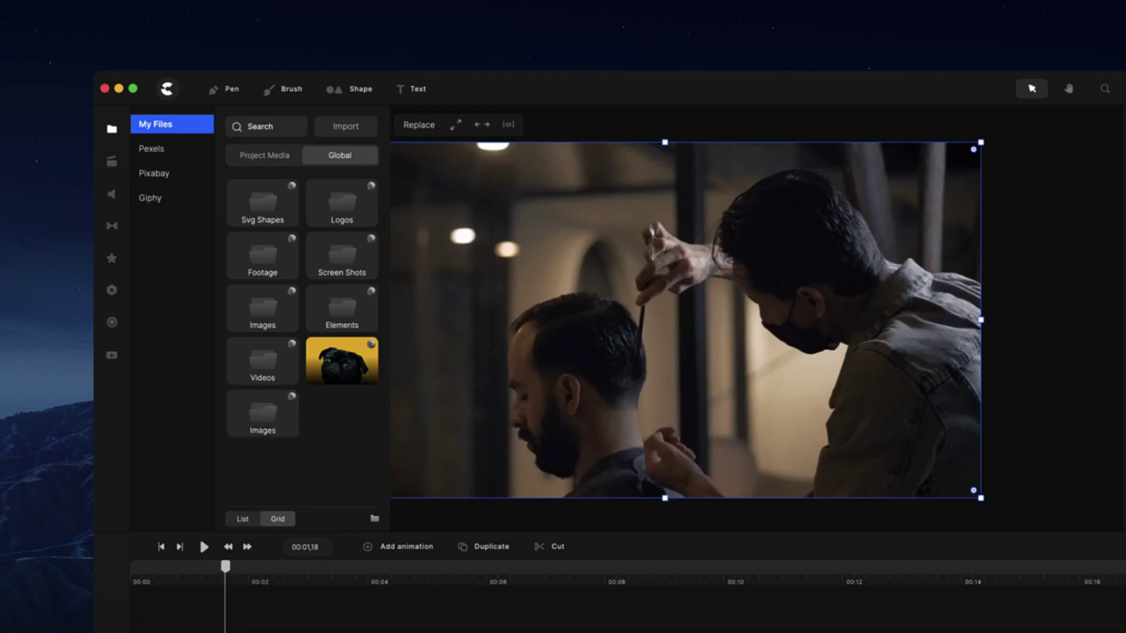
drag(347, 367, 273, 433)
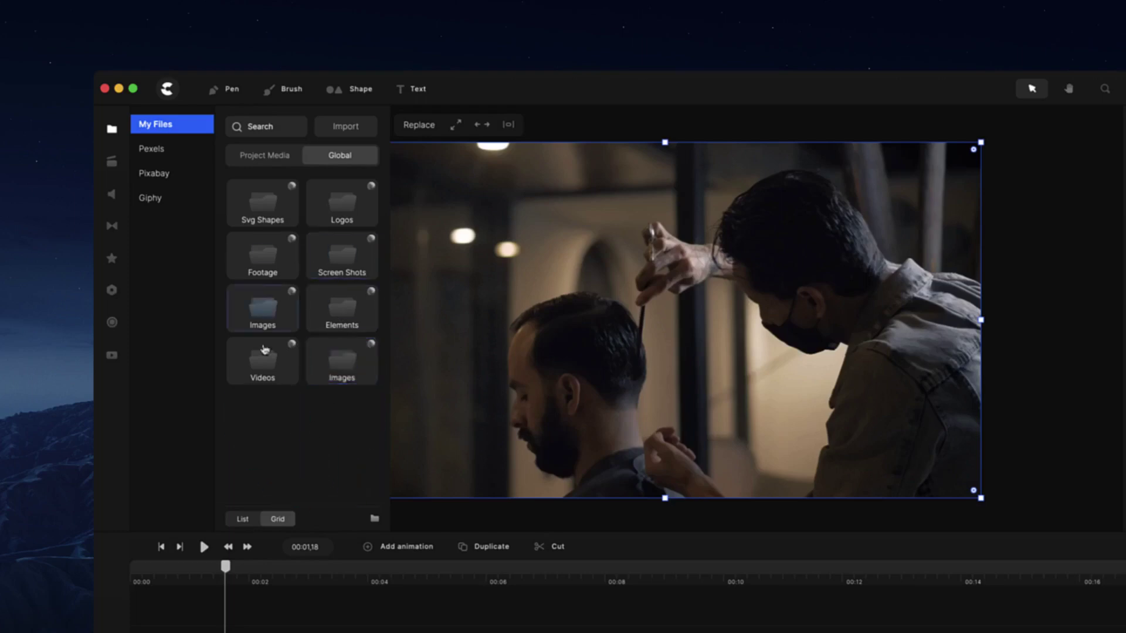
- Open the Footage folder in the Global media and browse through its clips
double_click(262, 269)
scroll(302, 450, down, 3)
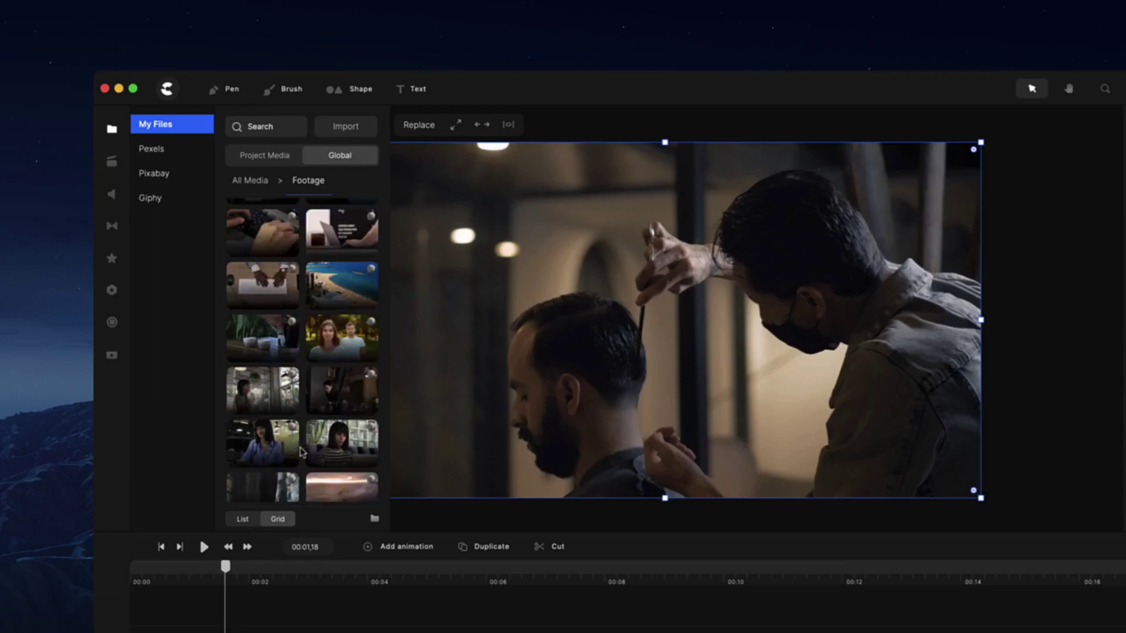
scroll(302, 451, down, 5)
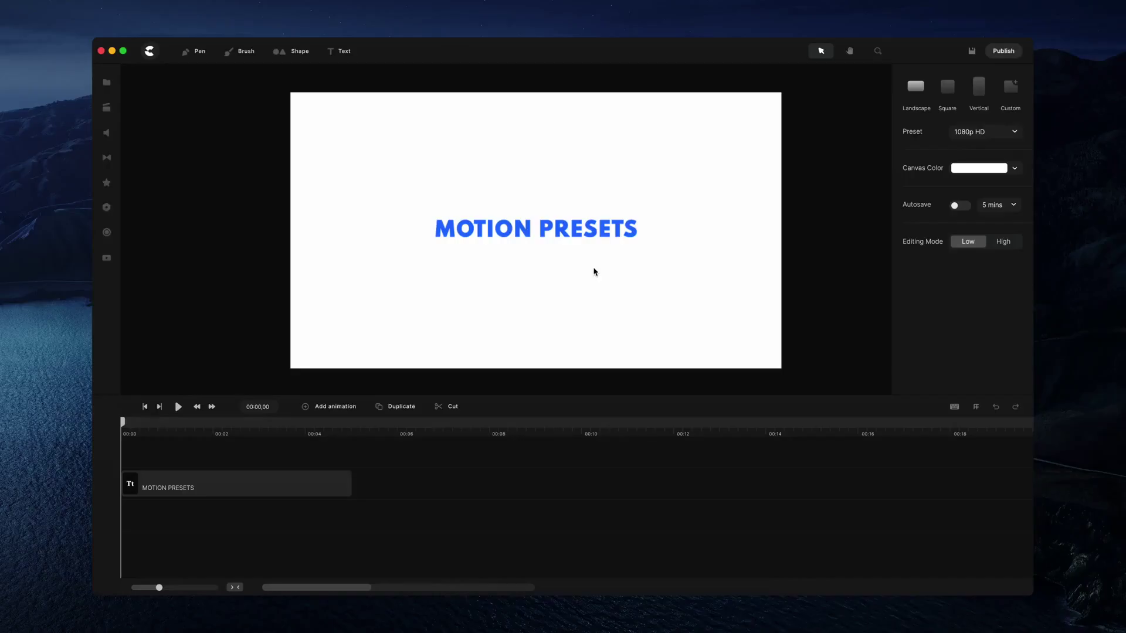
- Apply the Right position preset as the MOTION PRESETS text's In motion and preview it
click(598, 236)
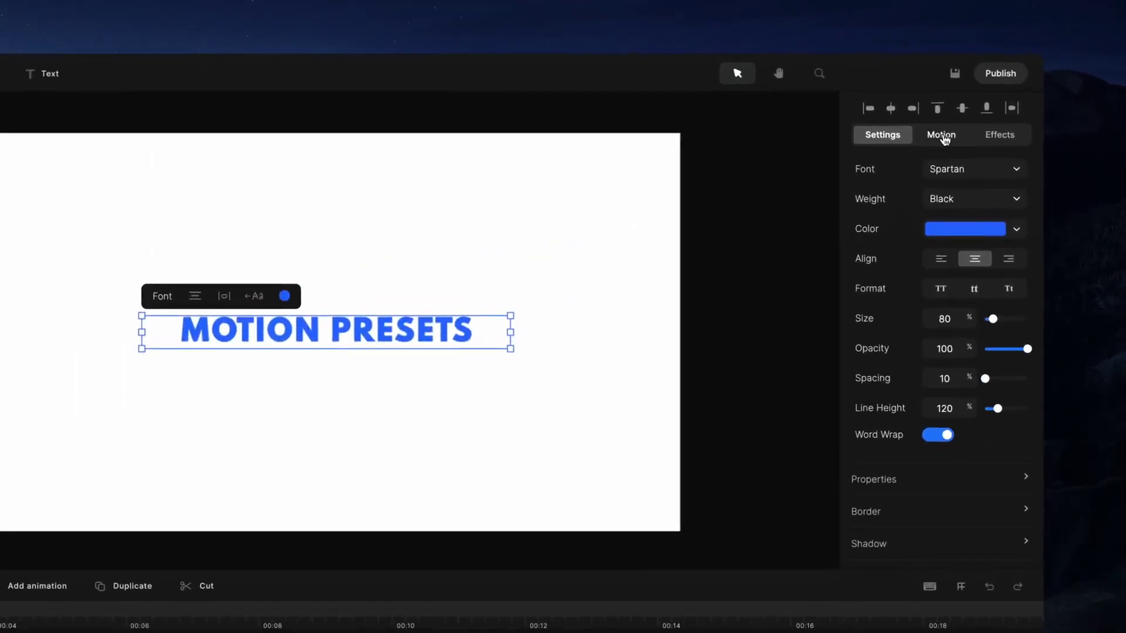
click(943, 136)
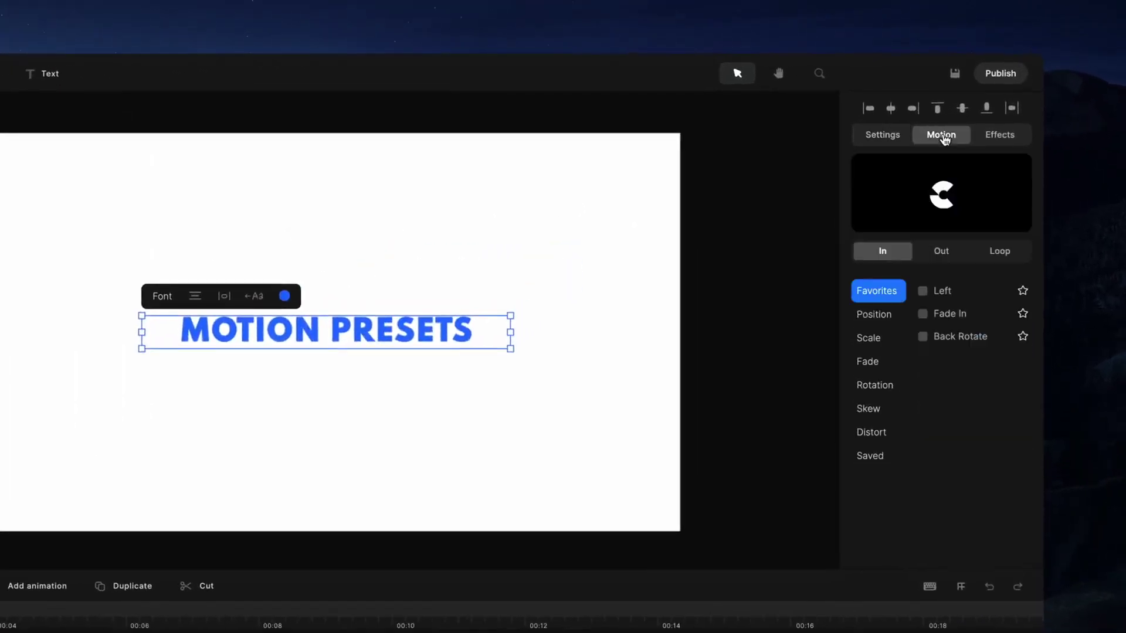
click(883, 317)
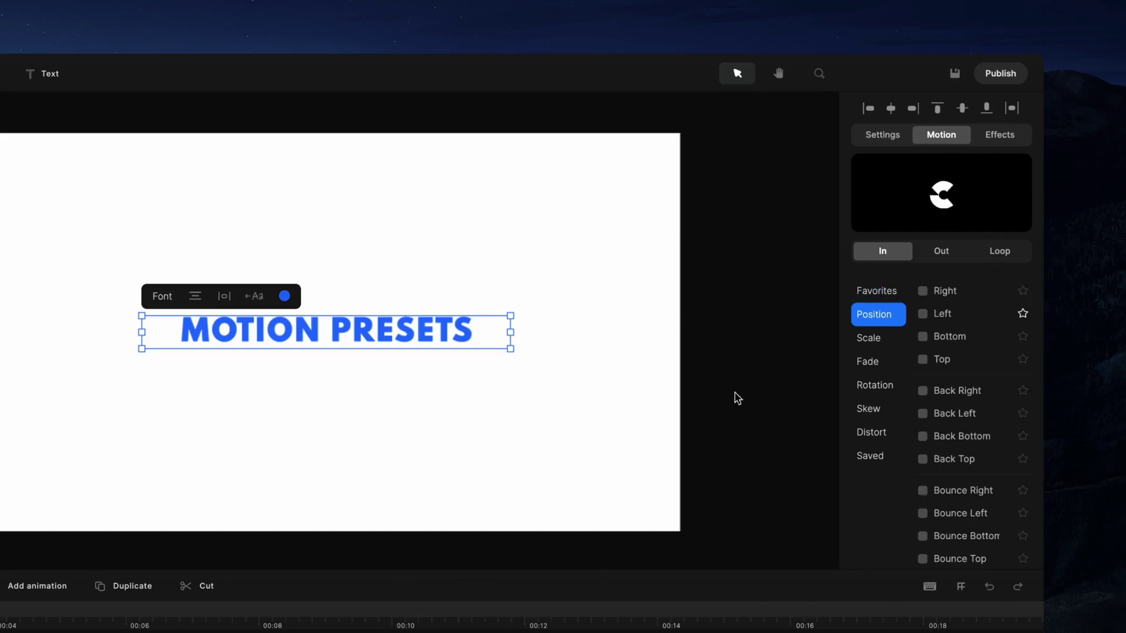
click(924, 292)
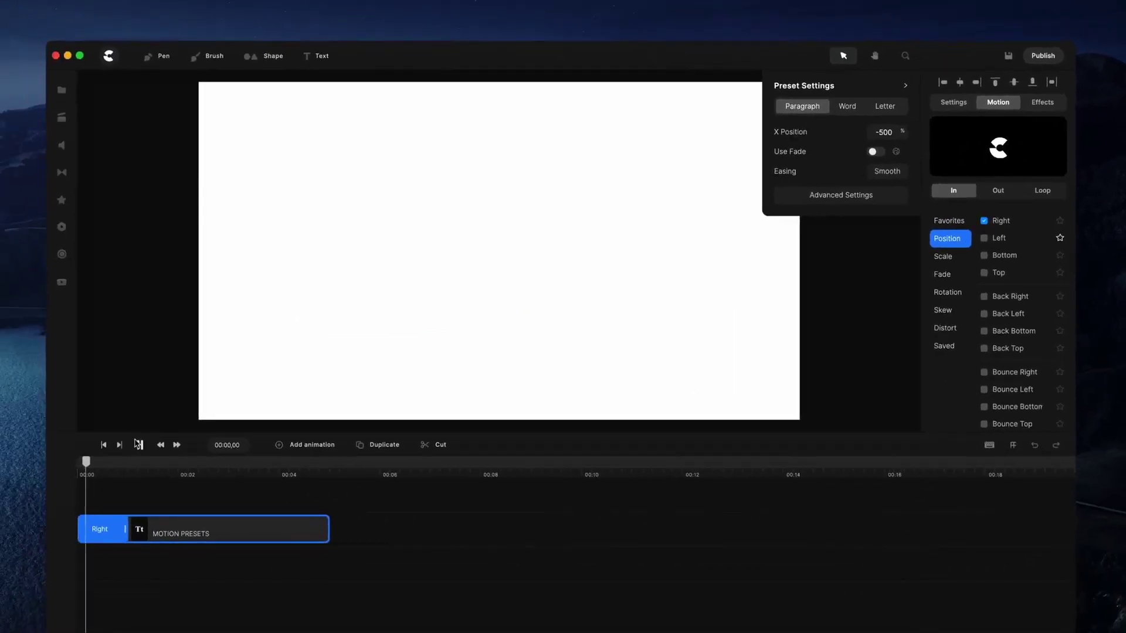
click(138, 445)
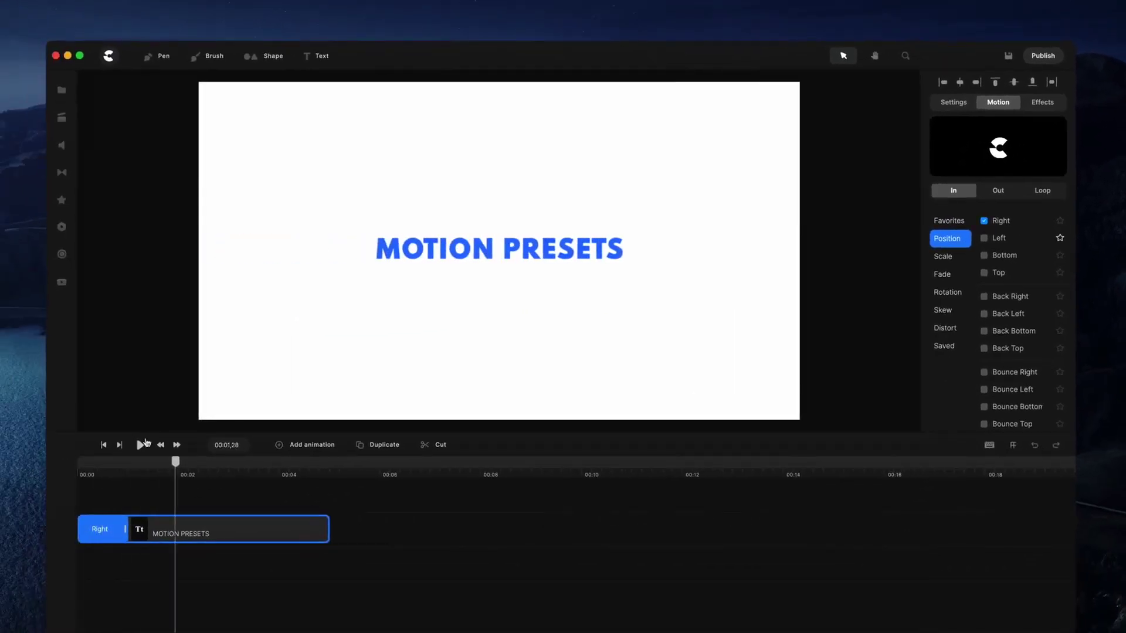
- Apply the Elastic Up scale preset as the text's In motion and preview it from the start
click(950, 257)
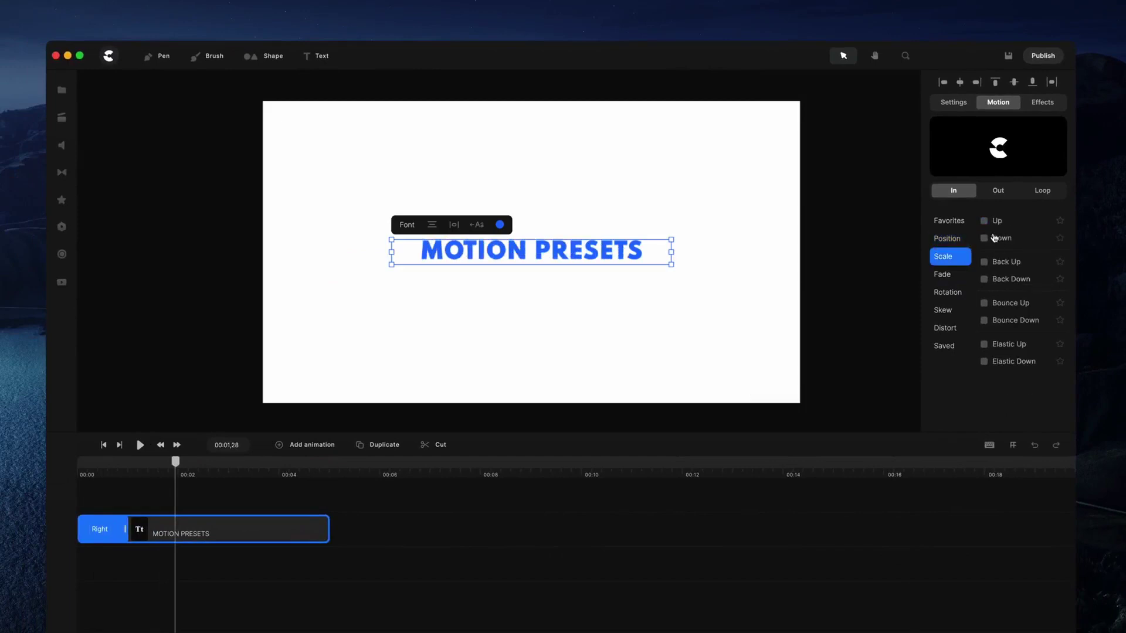
click(984, 345)
click(104, 447)
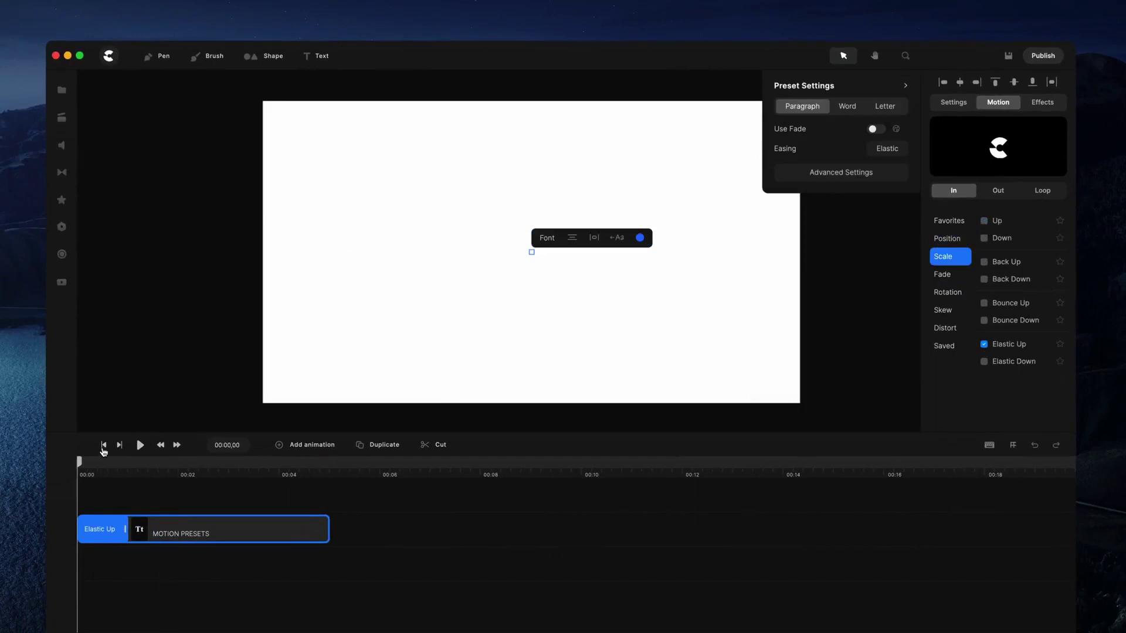
click(141, 445)
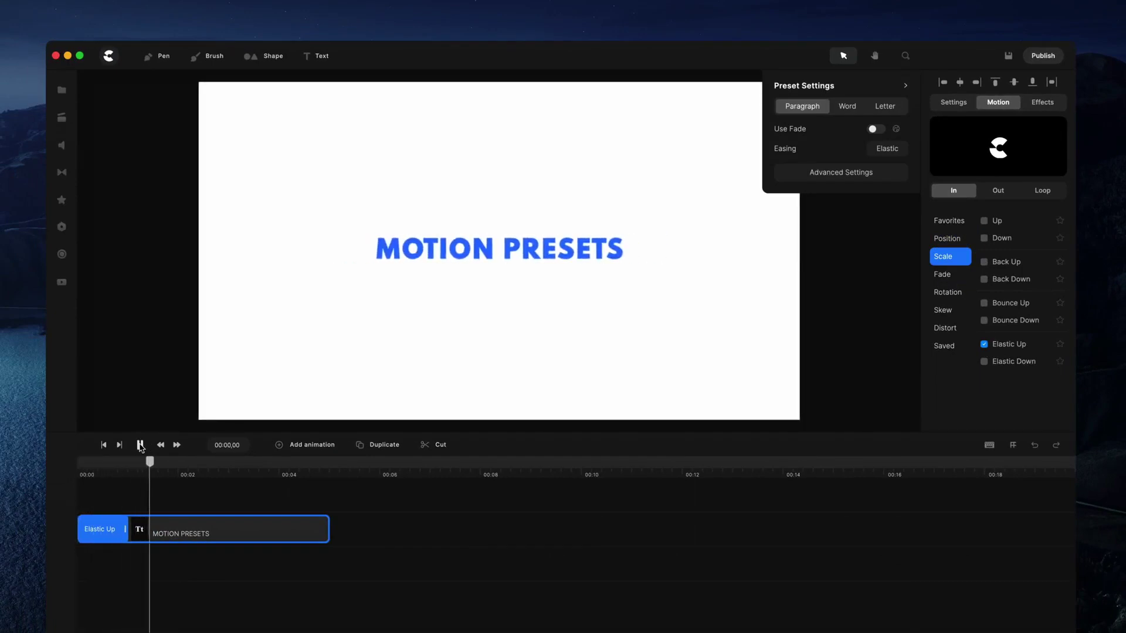
click(140, 445)
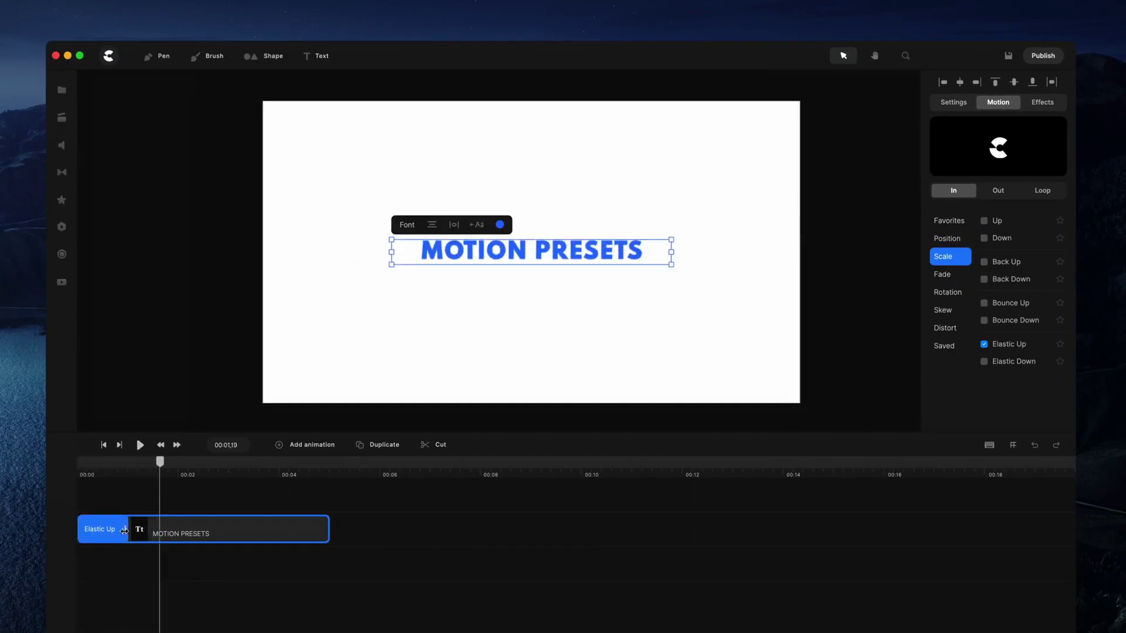
- Lengthen the Elastic Up preset on the timeline to about 2 seconds and preview it from the start
drag(160, 464, 82, 465)
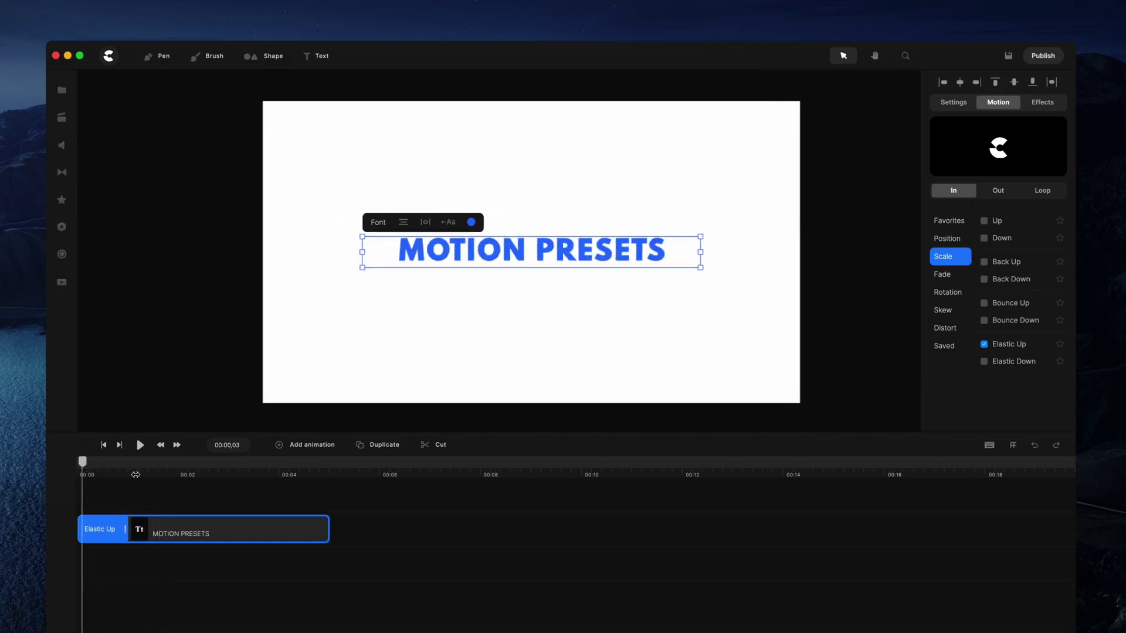
drag(136, 475, 258, 464)
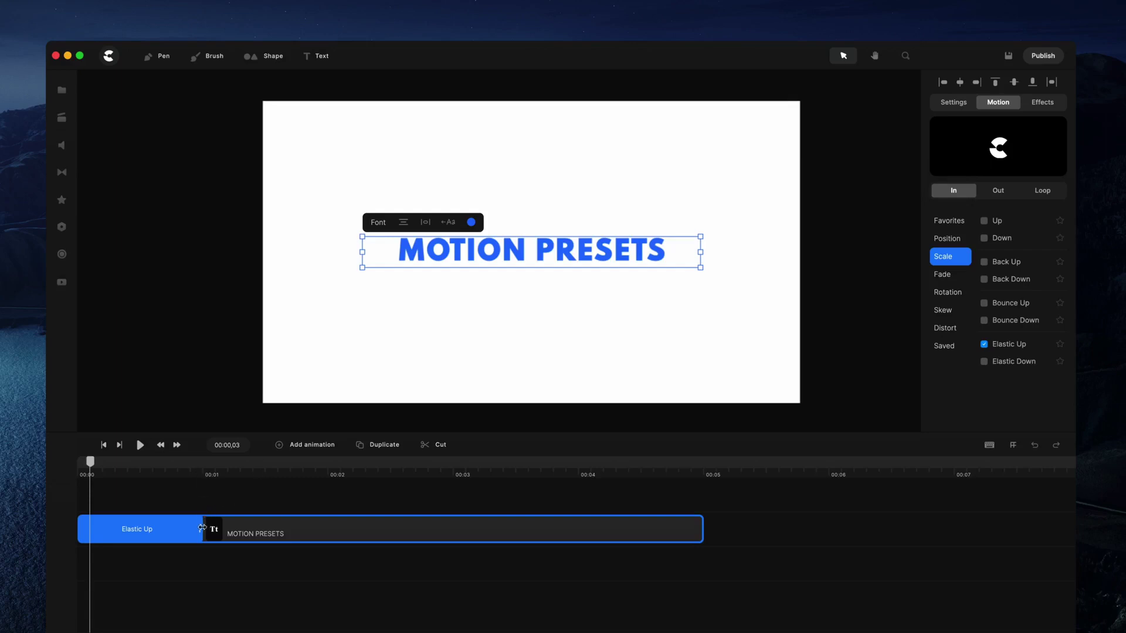
drag(200, 529, 331, 524)
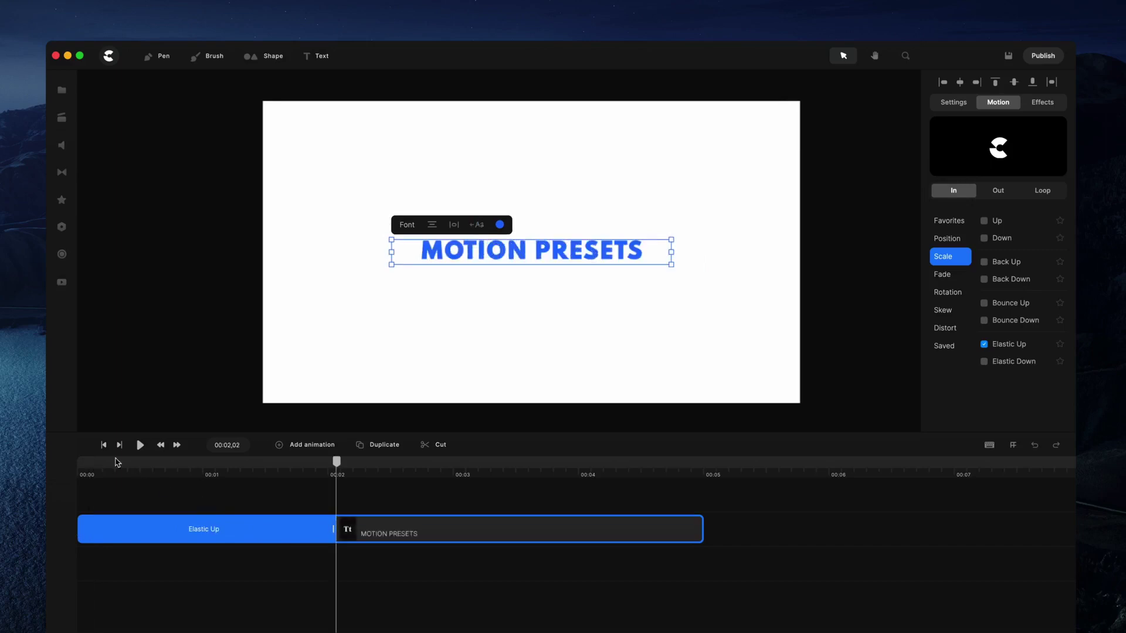
click(104, 445)
click(140, 445)
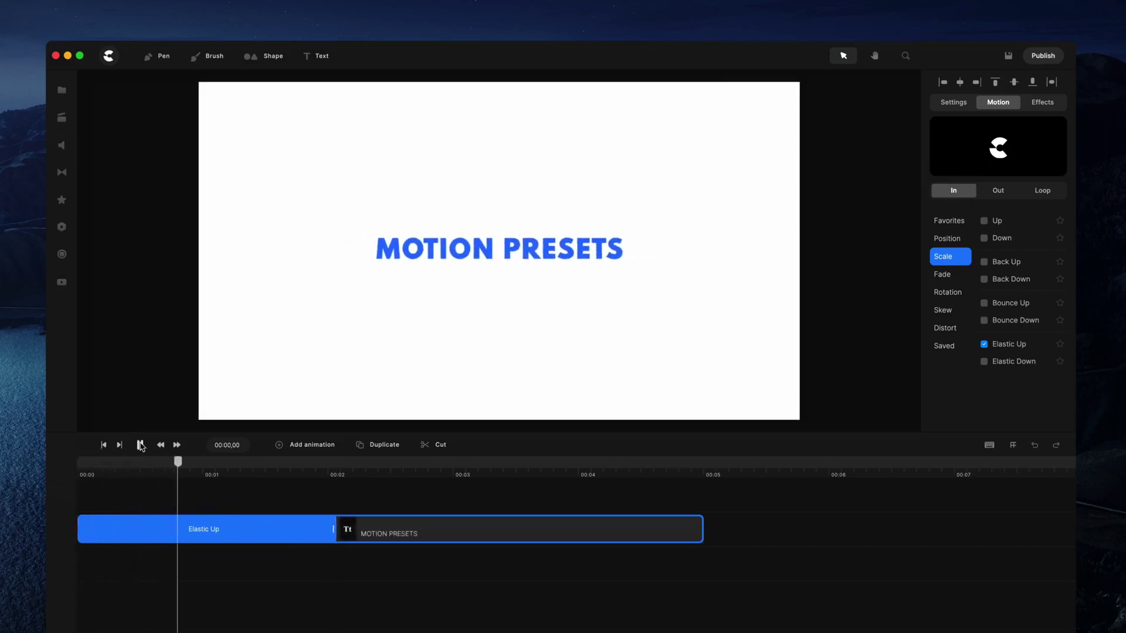
click(140, 445)
- Set the Elastic Up preset to animate the text by Word and preview it from the start
click(274, 529)
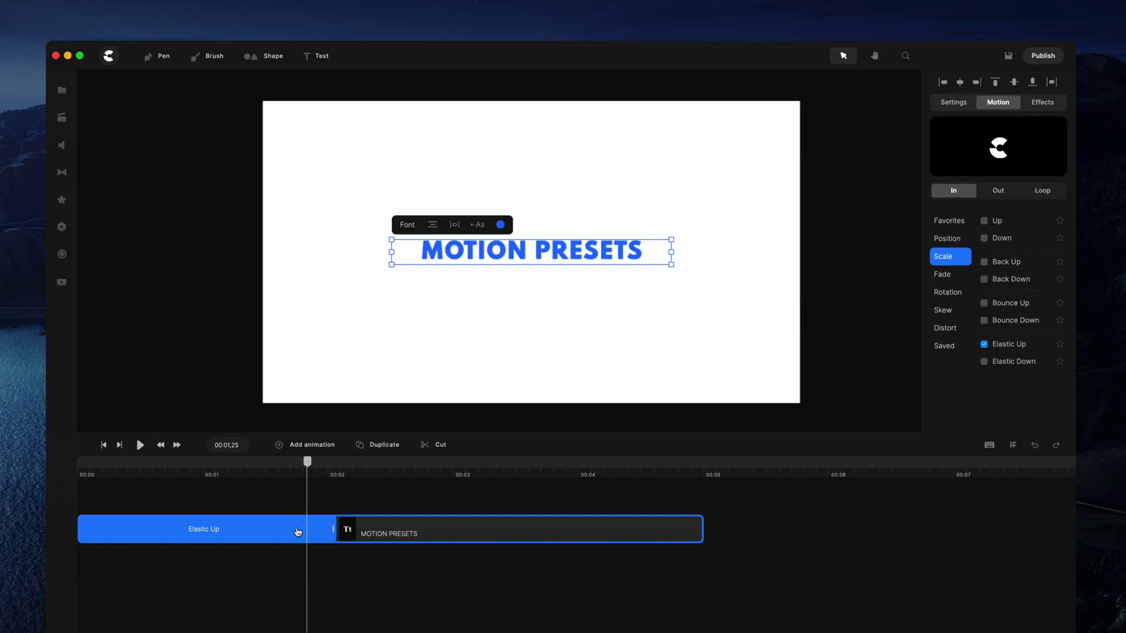
click(298, 532)
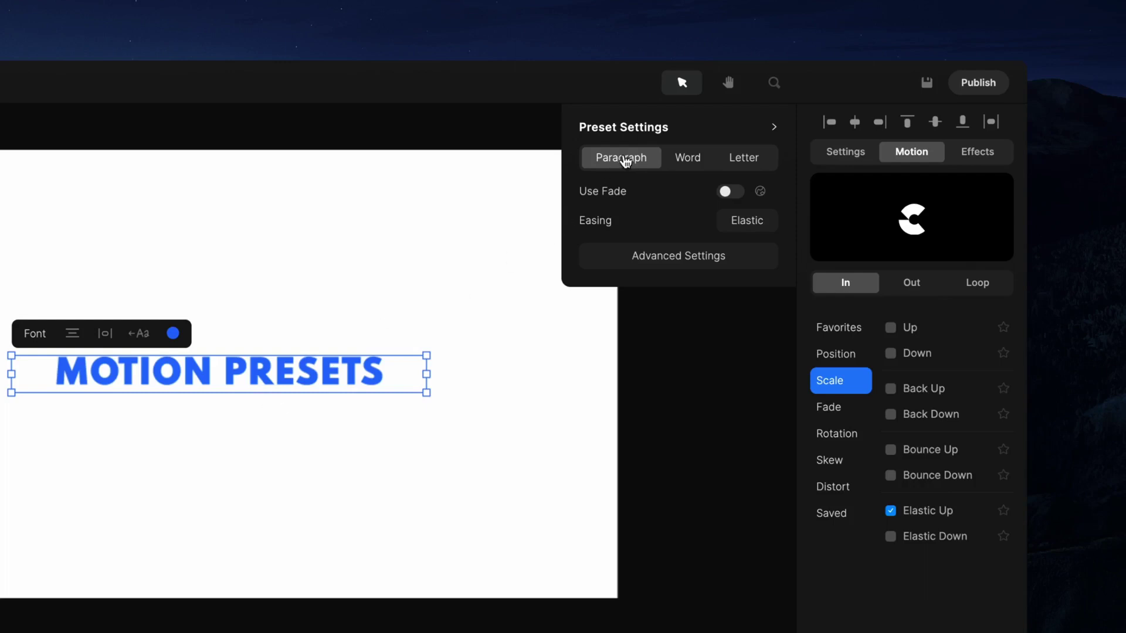
click(690, 163)
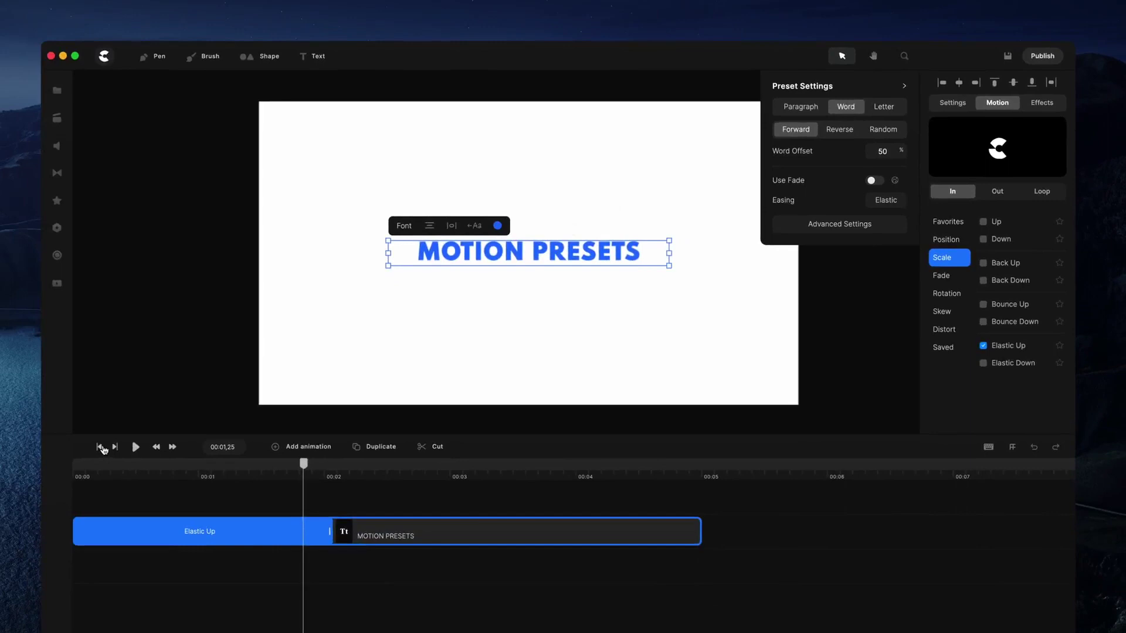
click(102, 449)
click(136, 447)
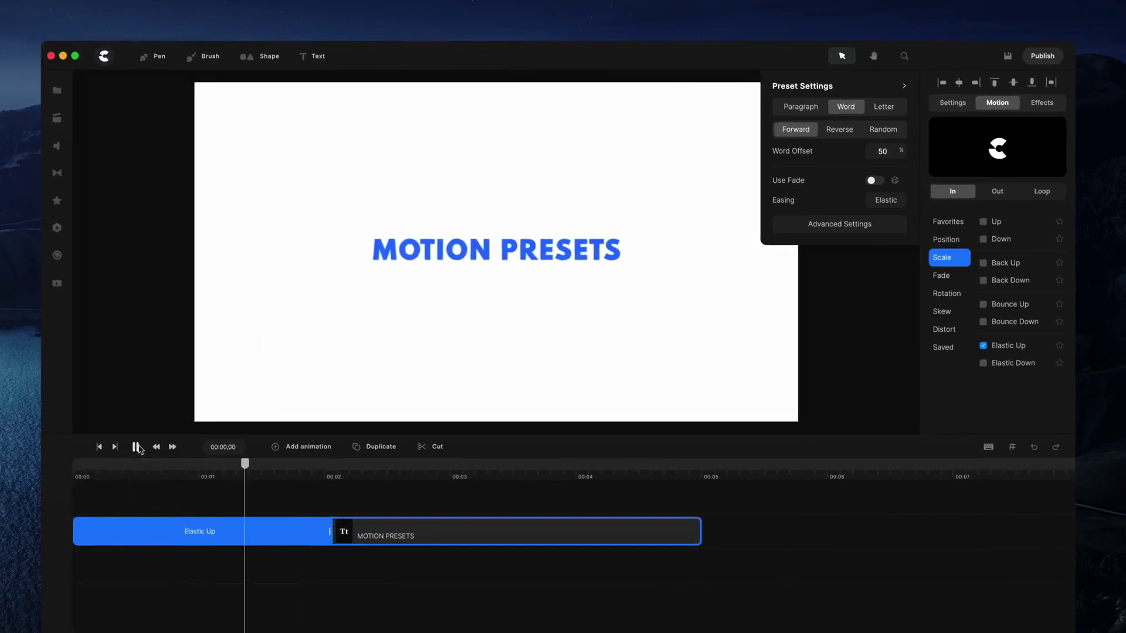
click(137, 447)
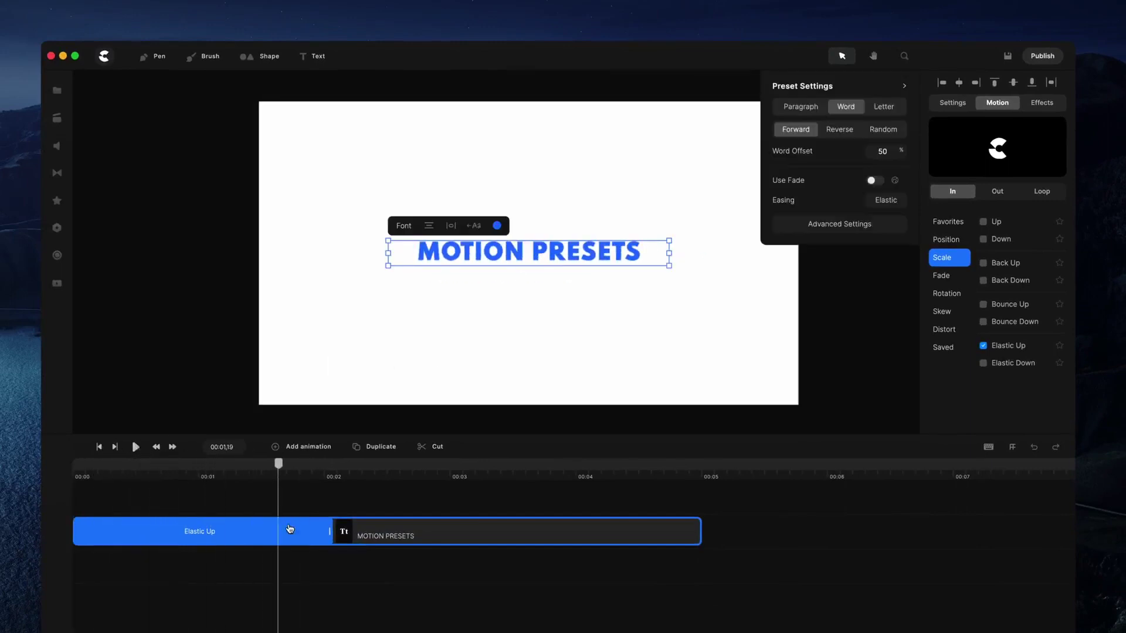
- Set the Elastic Up preset to animate the text by Letter and preview it from the start
click(880, 109)
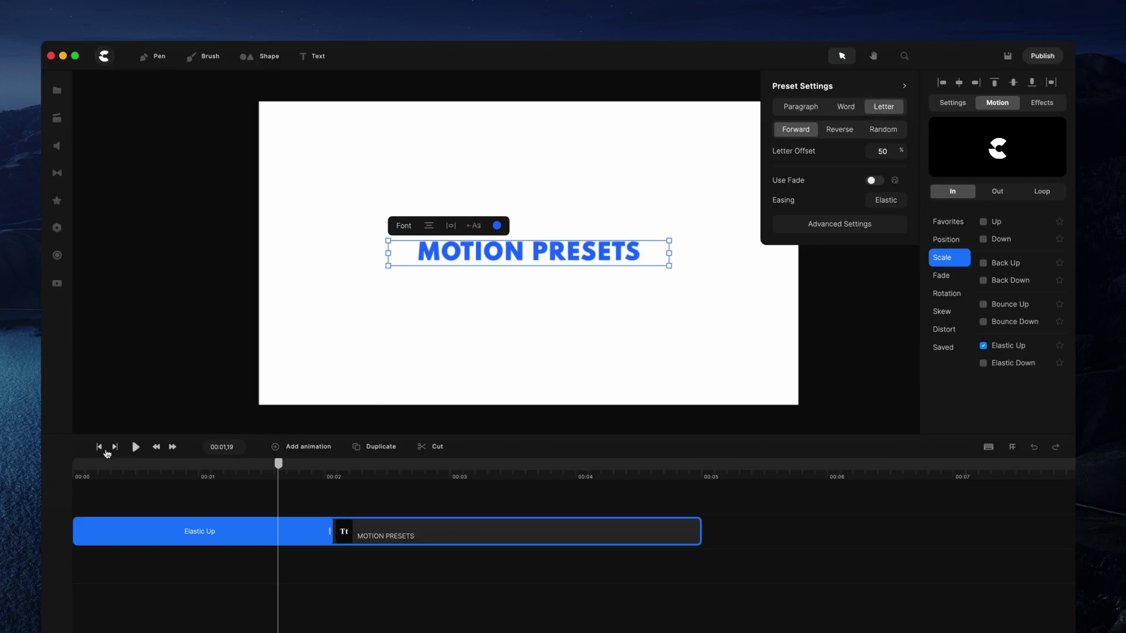
click(100, 448)
click(136, 447)
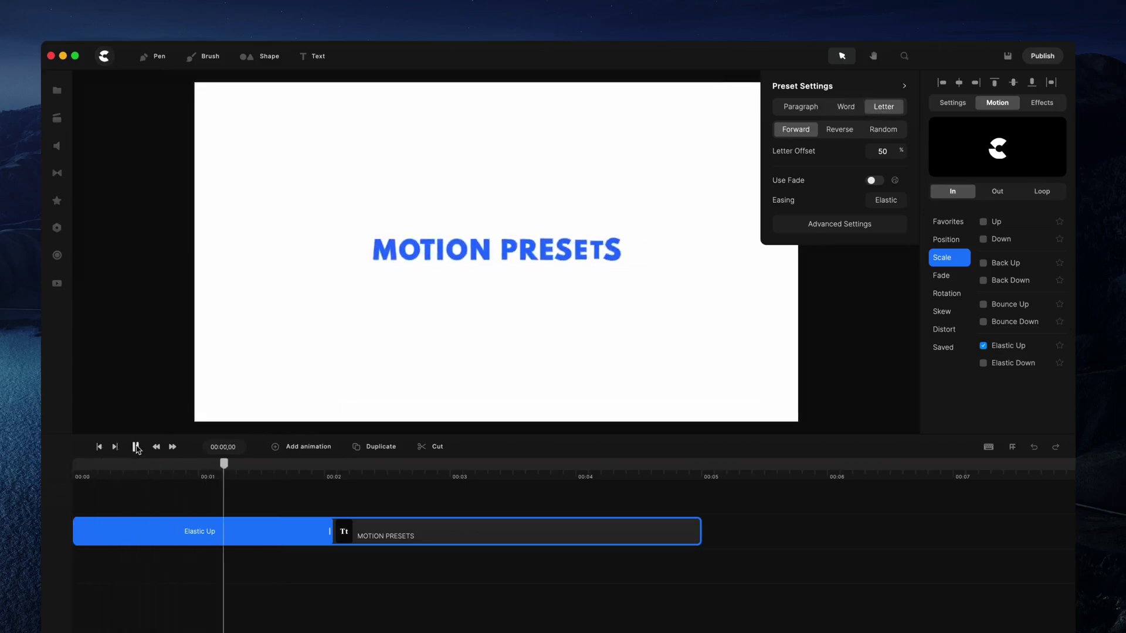
click(136, 448)
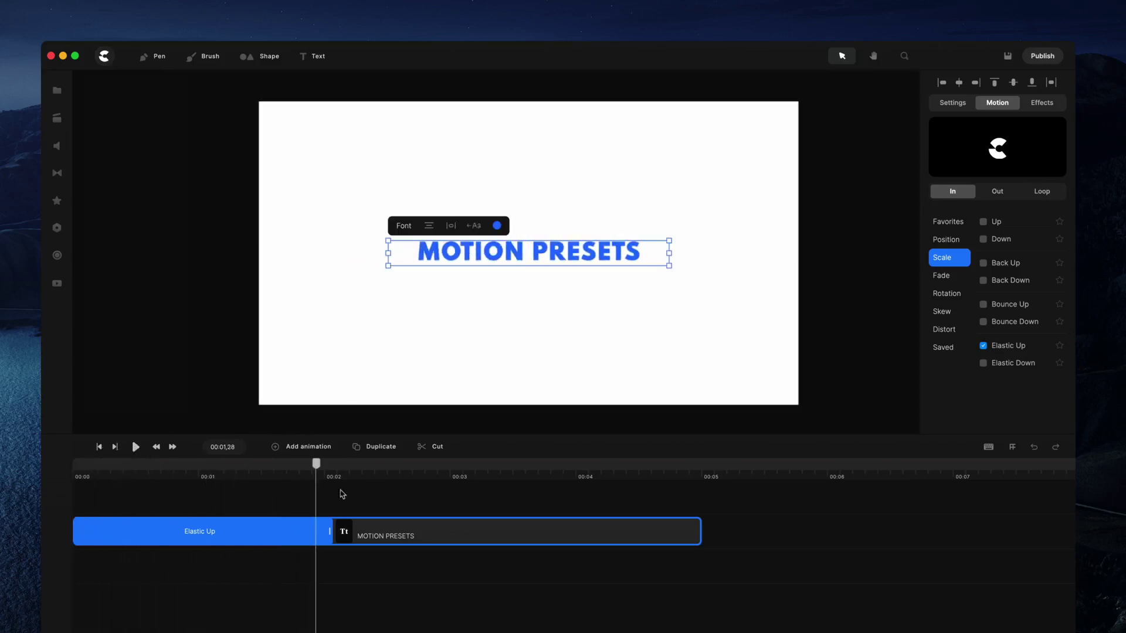
- Give the Elastic Up preset a negative Rotation in its advanced settings and preview the animation from the start
click(285, 536)
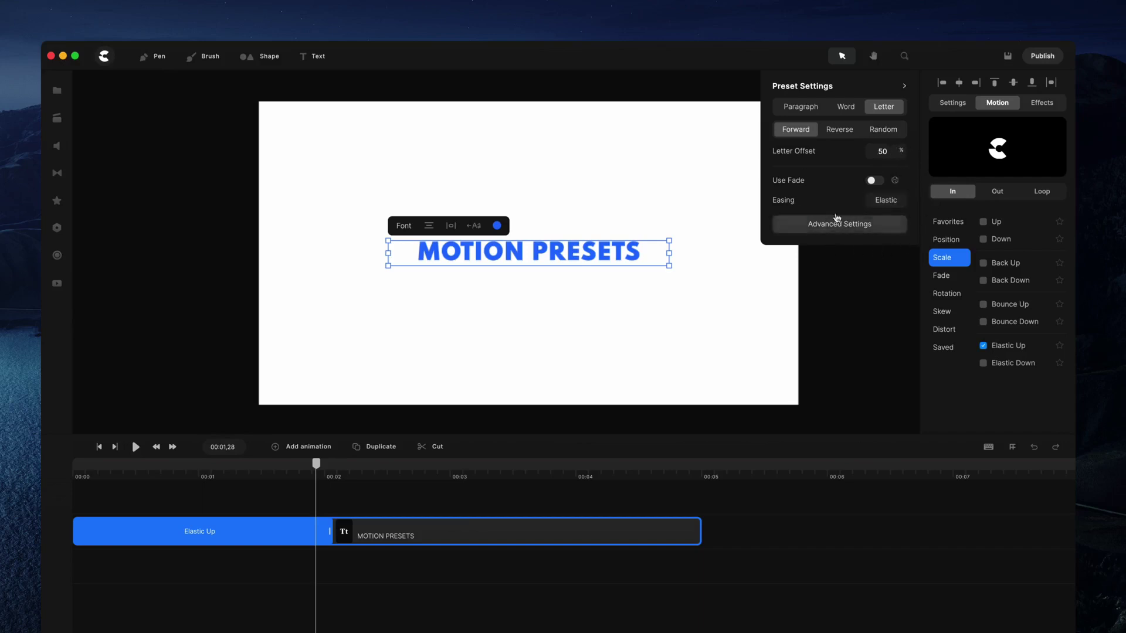
click(866, 230)
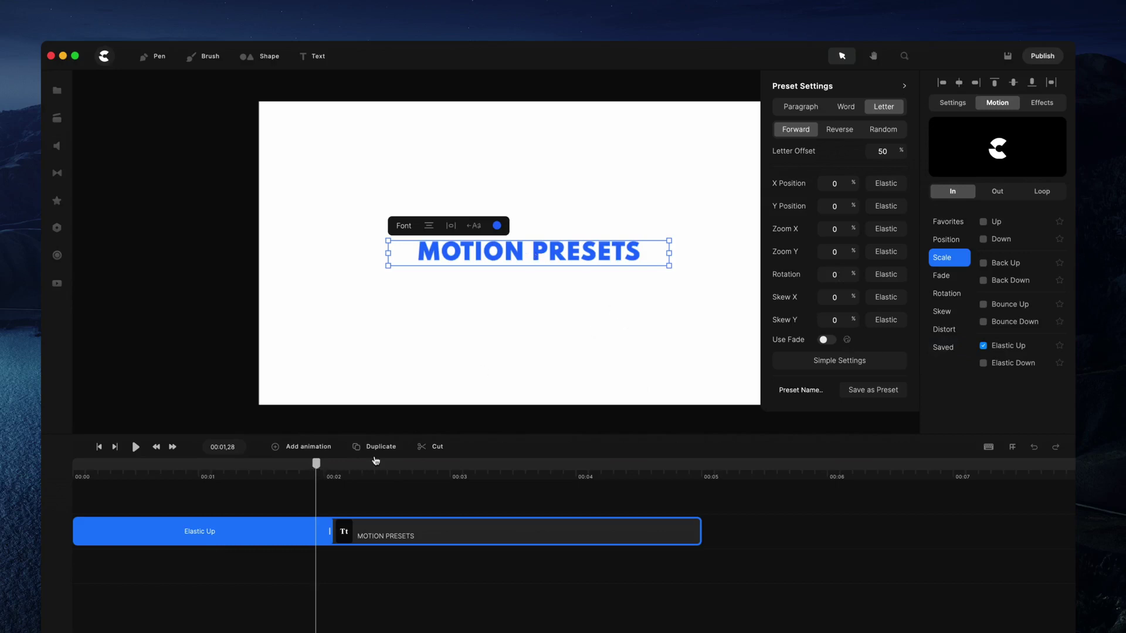
drag(317, 464, 261, 469)
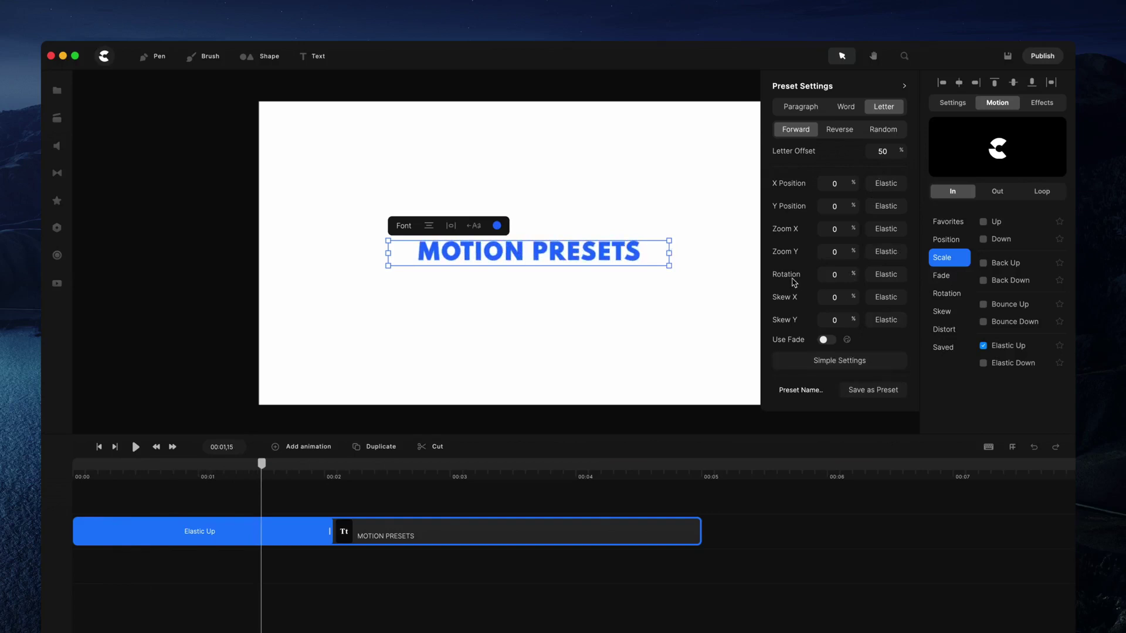
drag(857, 275, 836, 275)
drag(262, 466, 62, 478)
click(138, 453)
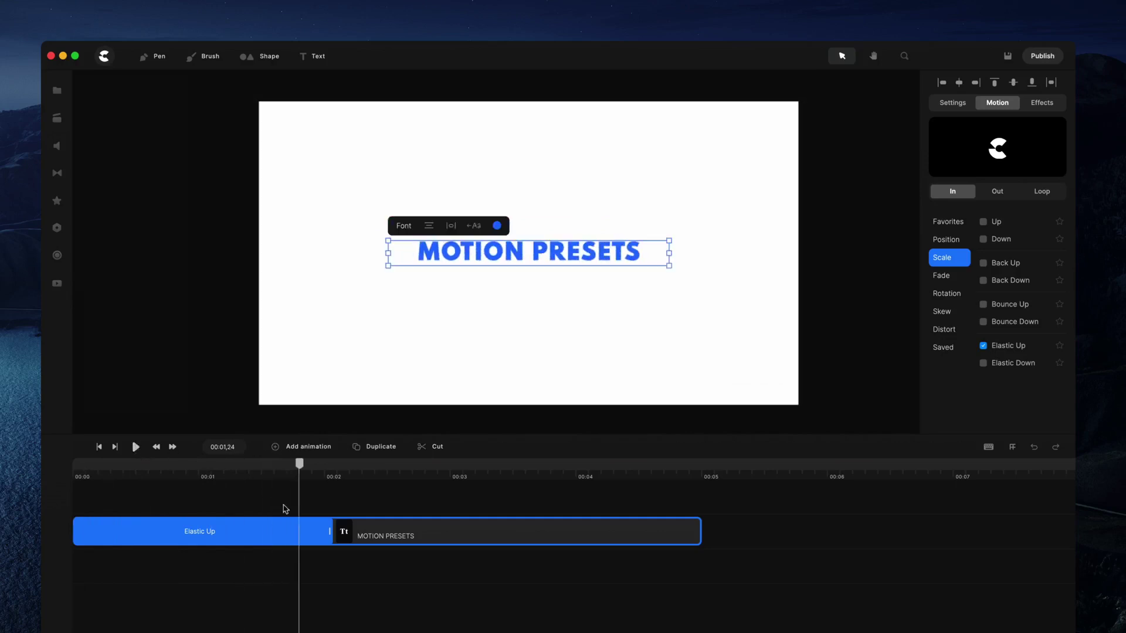
- Change the Rotation easing of the Elastic Up preset to Bounce in the Out direction
click(274, 542)
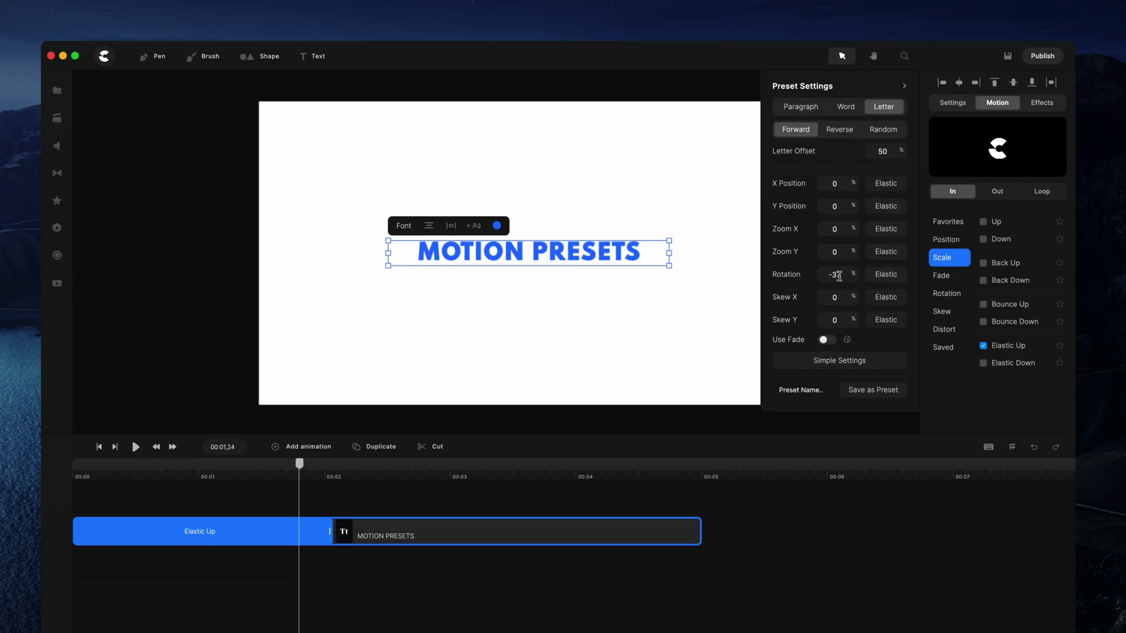
click(887, 276)
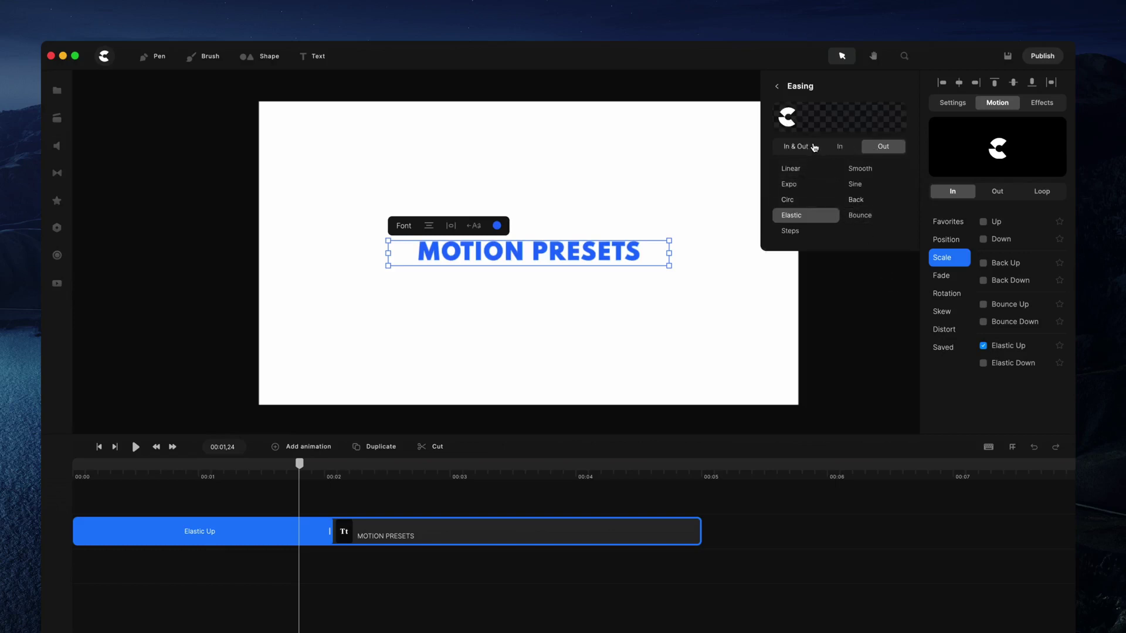
click(874, 219)
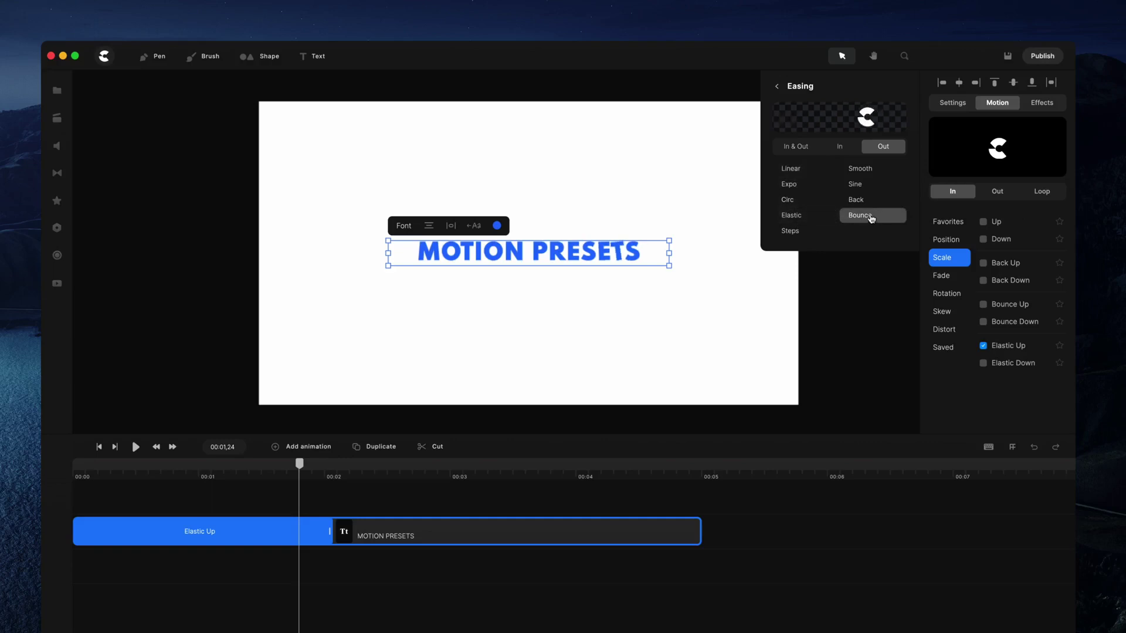
click(814, 151)
click(777, 86)
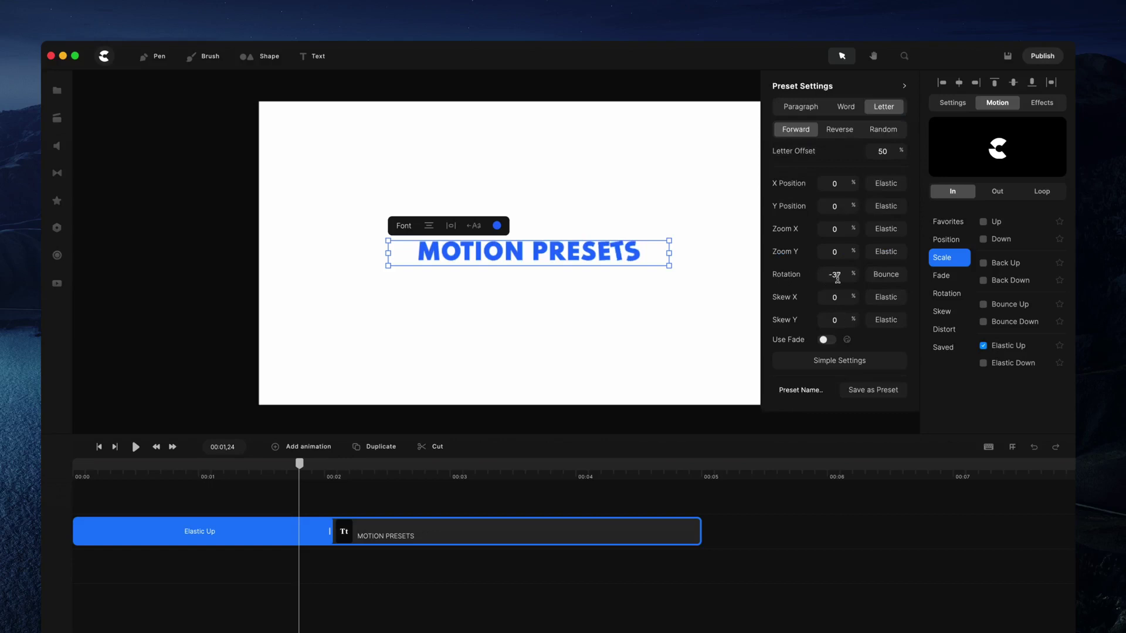
click(885, 276)
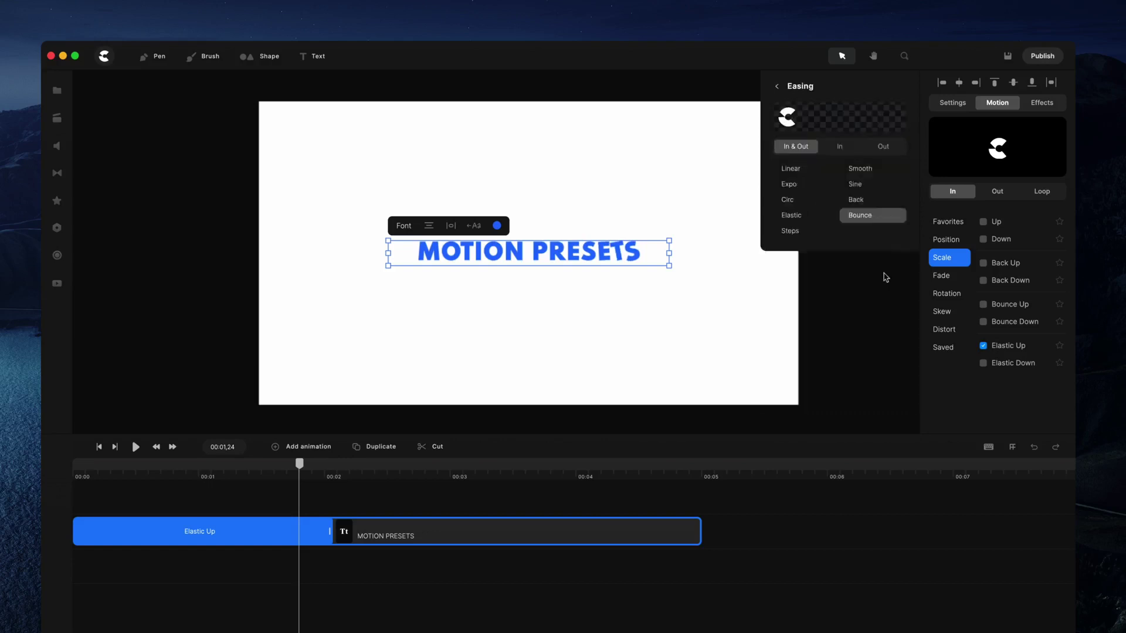
click(877, 149)
click(778, 87)
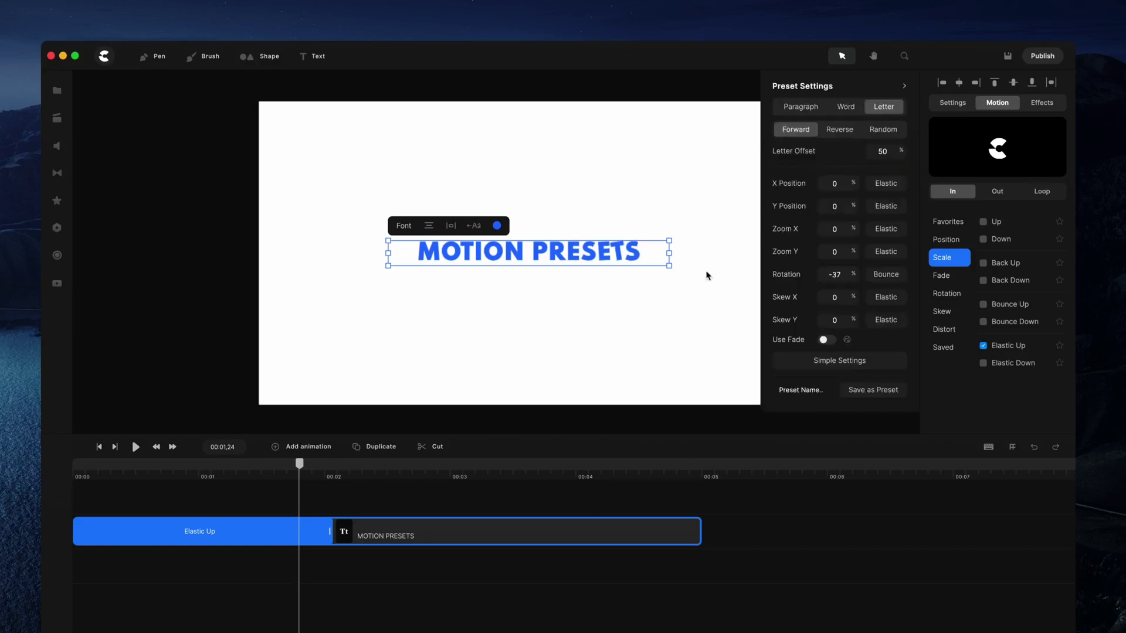
- Preview the text animation with the Bounce rotation from the start of the timeline
click(101, 447)
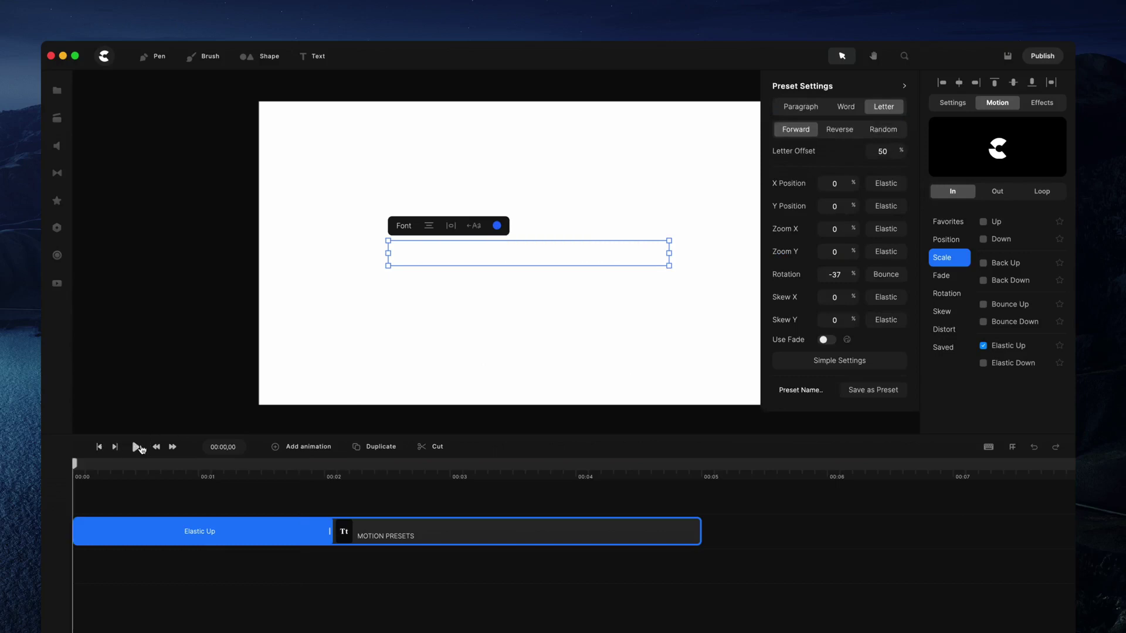
click(138, 447)
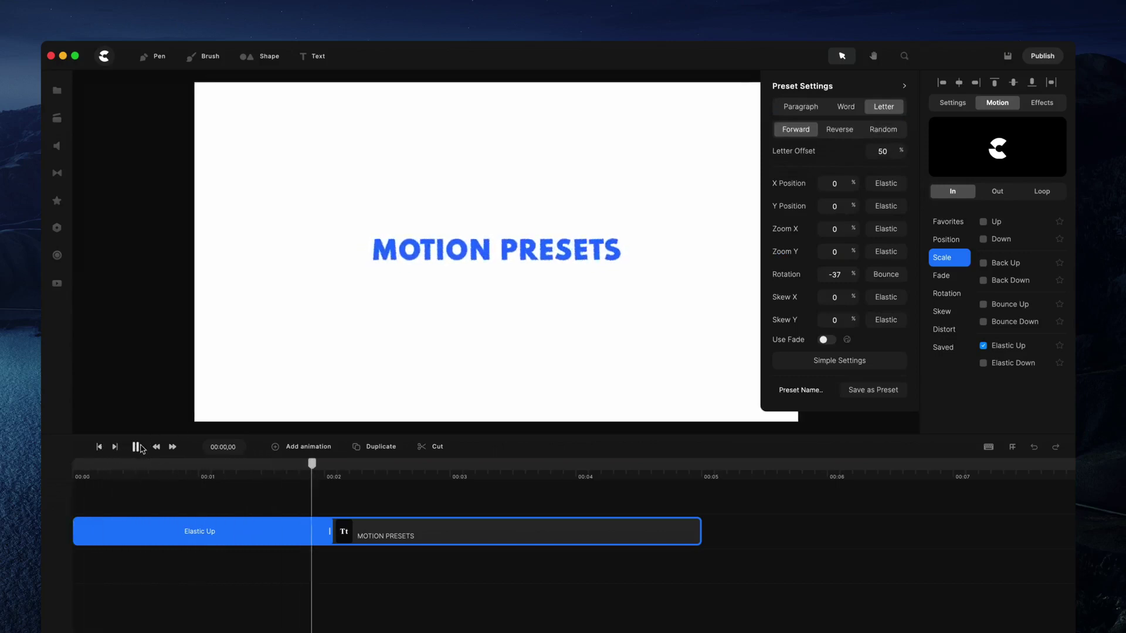
click(137, 447)
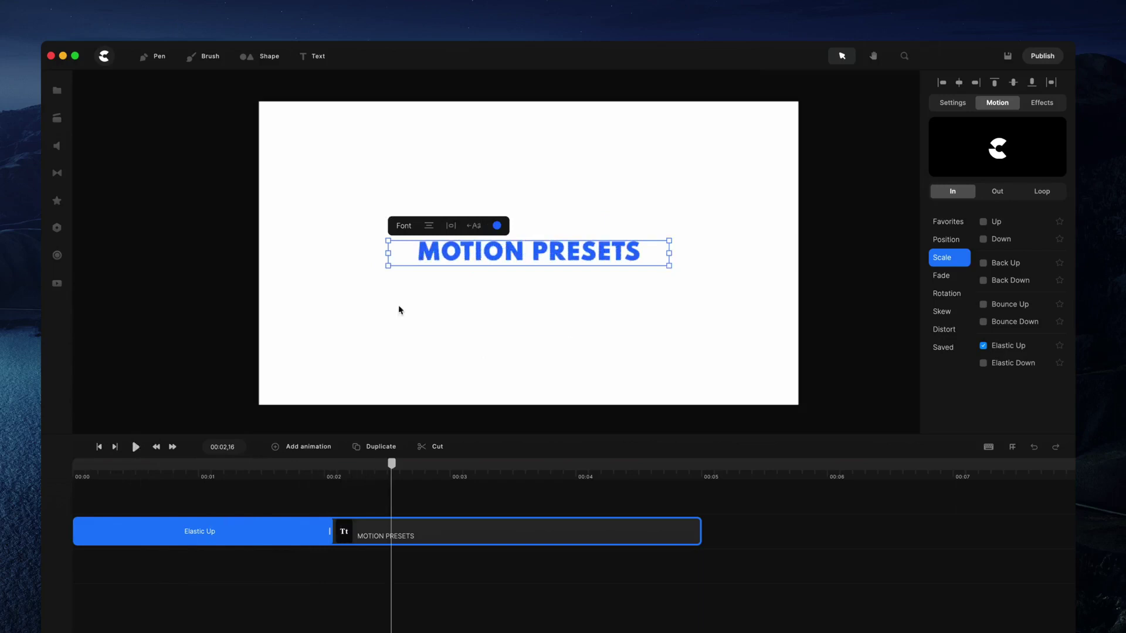
- Save the customised Elastic Up settings as a preset named Rotate Bounce and show it among the saved In presets
click(283, 476)
click(278, 528)
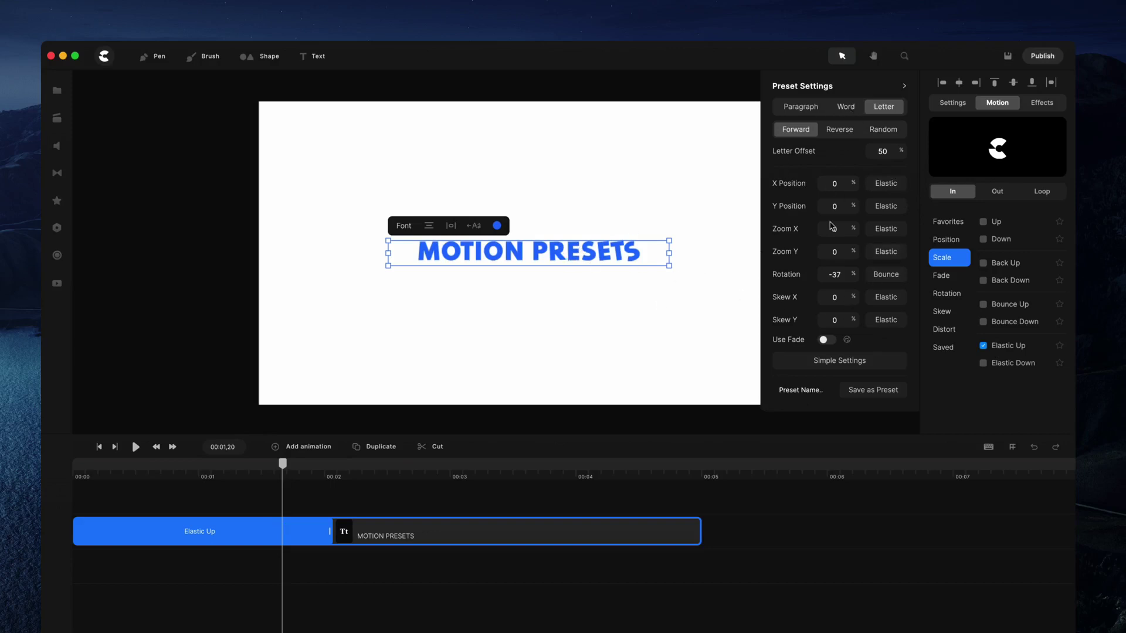
click(808, 390)
text(Rotate Bounce)
click(865, 392)
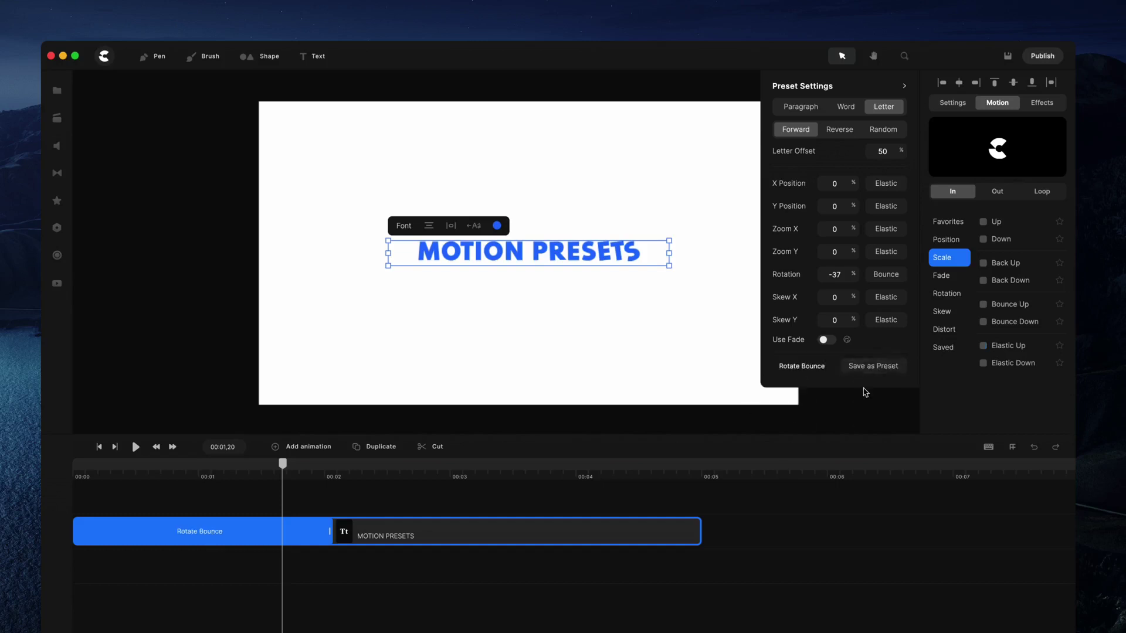
click(954, 353)
click(955, 350)
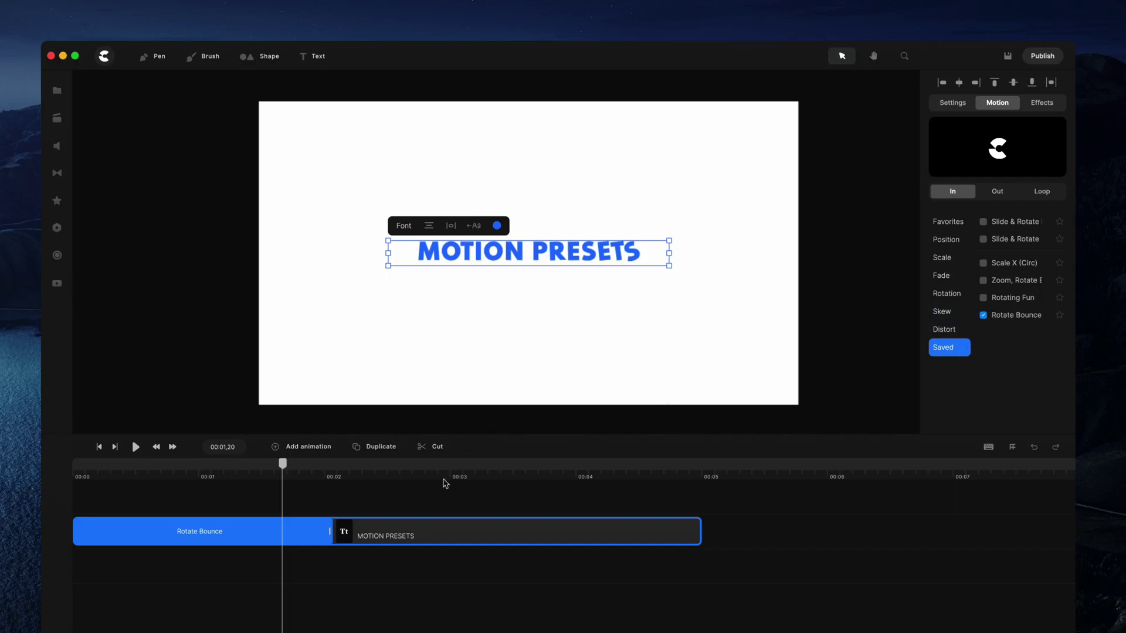
- Apply the Fade Out preset as the text's Out animation and preview it from about 4 seconds
click(1005, 194)
click(985, 222)
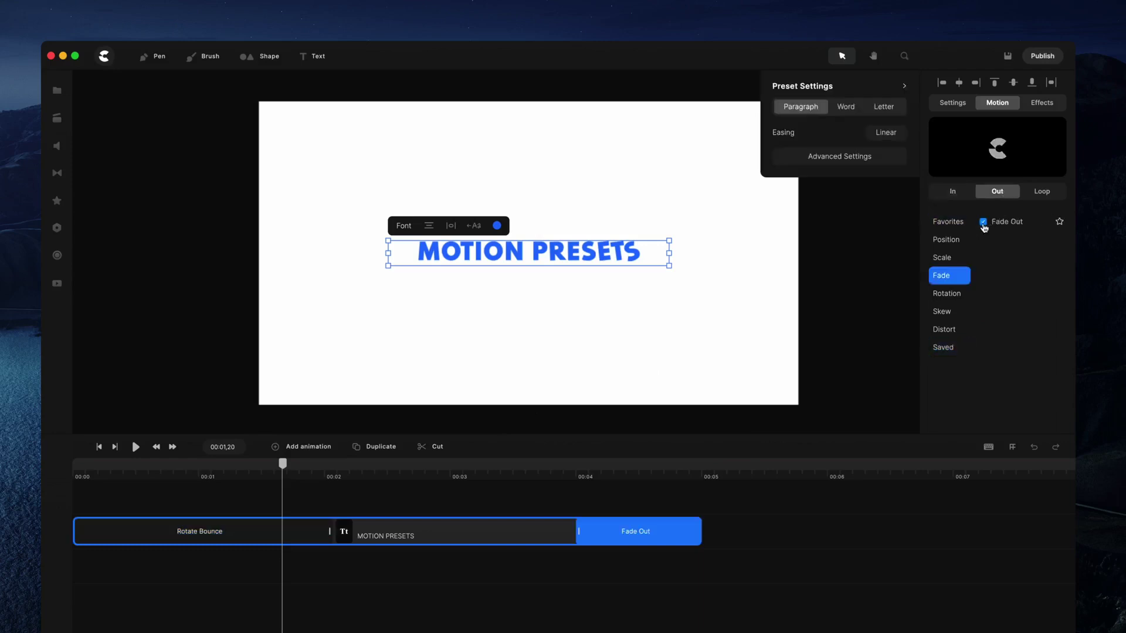
click(578, 471)
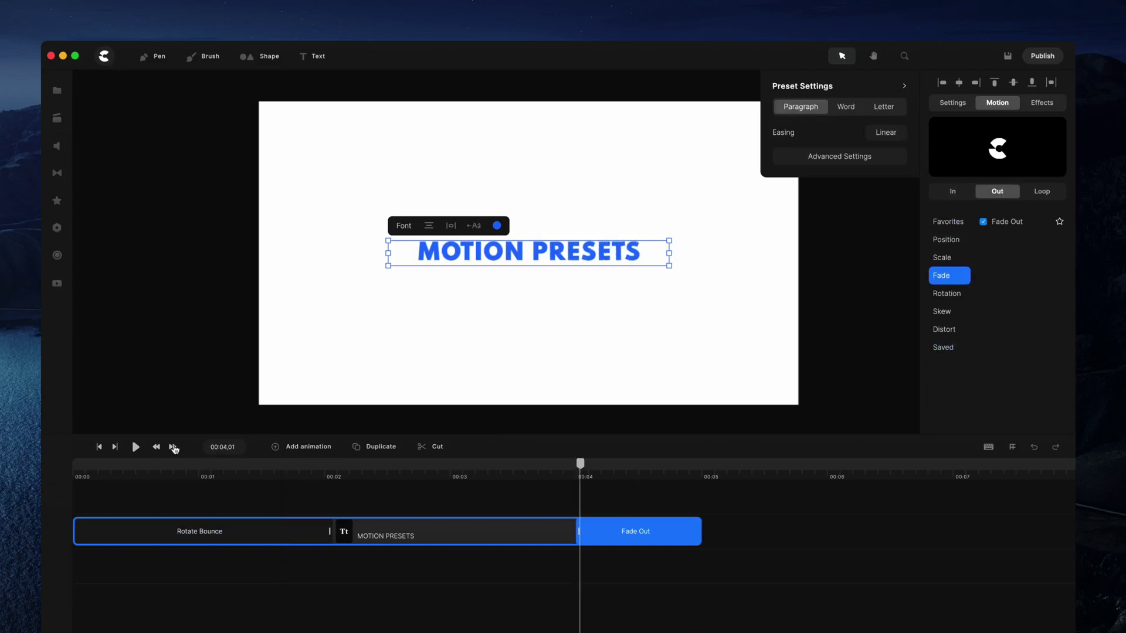
click(136, 447)
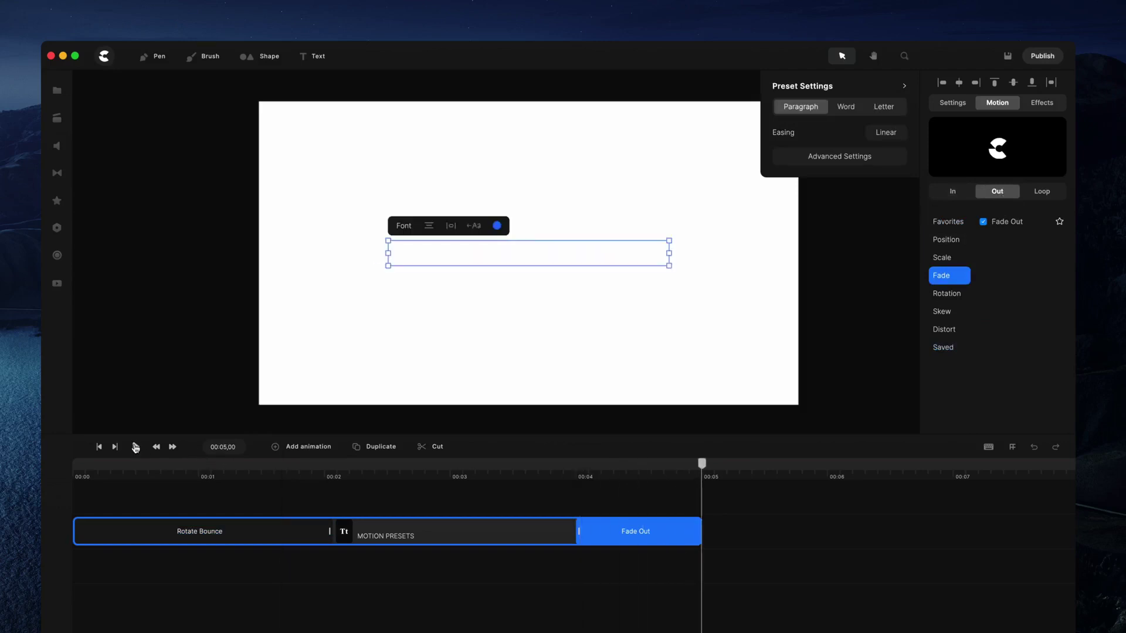
- Add the In & Out Scale loop to the text, stretch it across the gap between Rotate Bounce and Fade Out, and preview it
click(1047, 194)
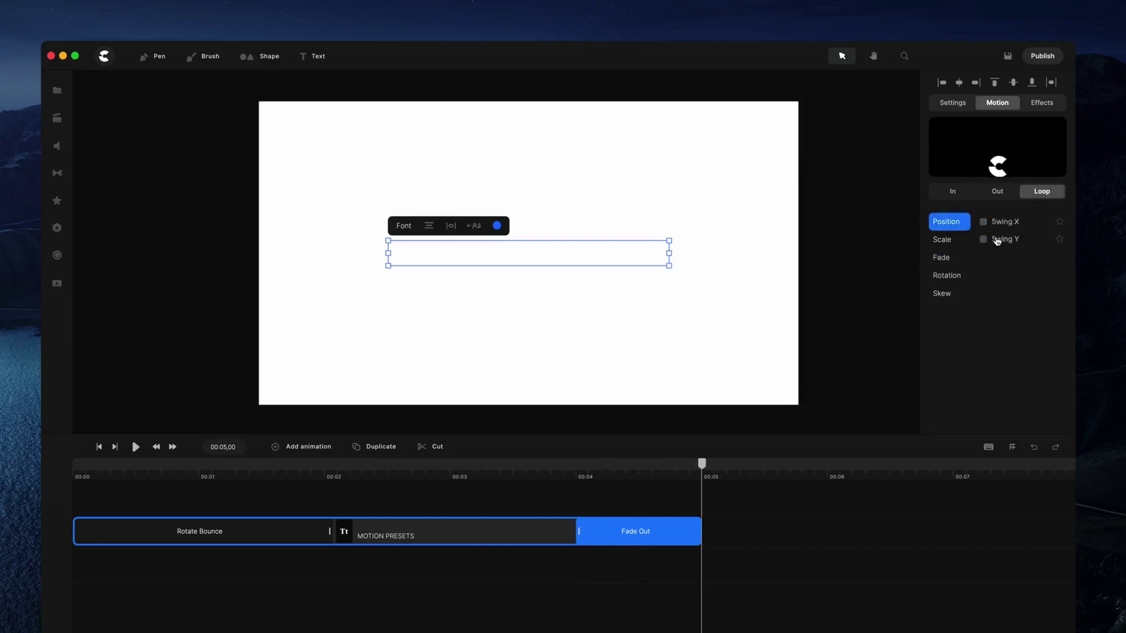
click(965, 242)
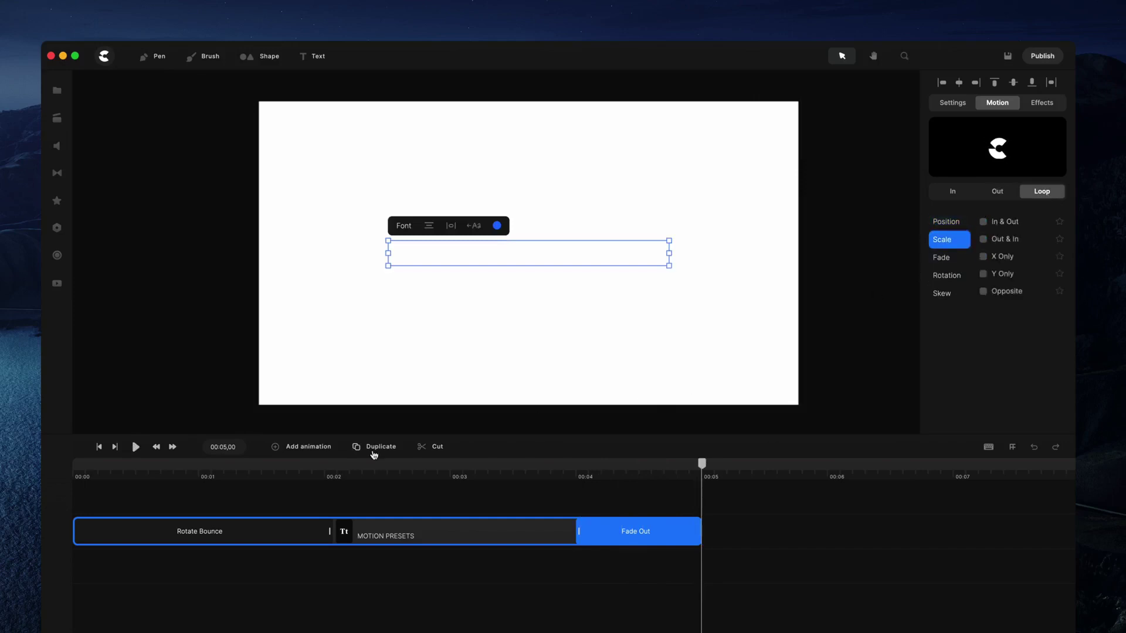
click(342, 465)
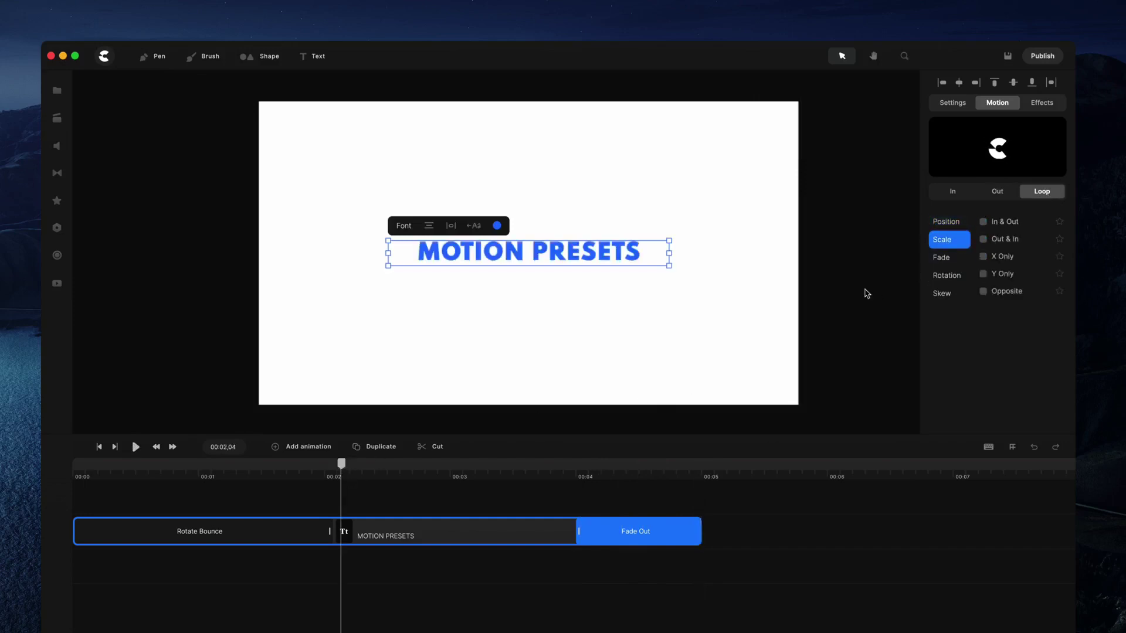
click(985, 222)
drag(466, 532, 572, 532)
drag(346, 530, 333, 531)
click(320, 475)
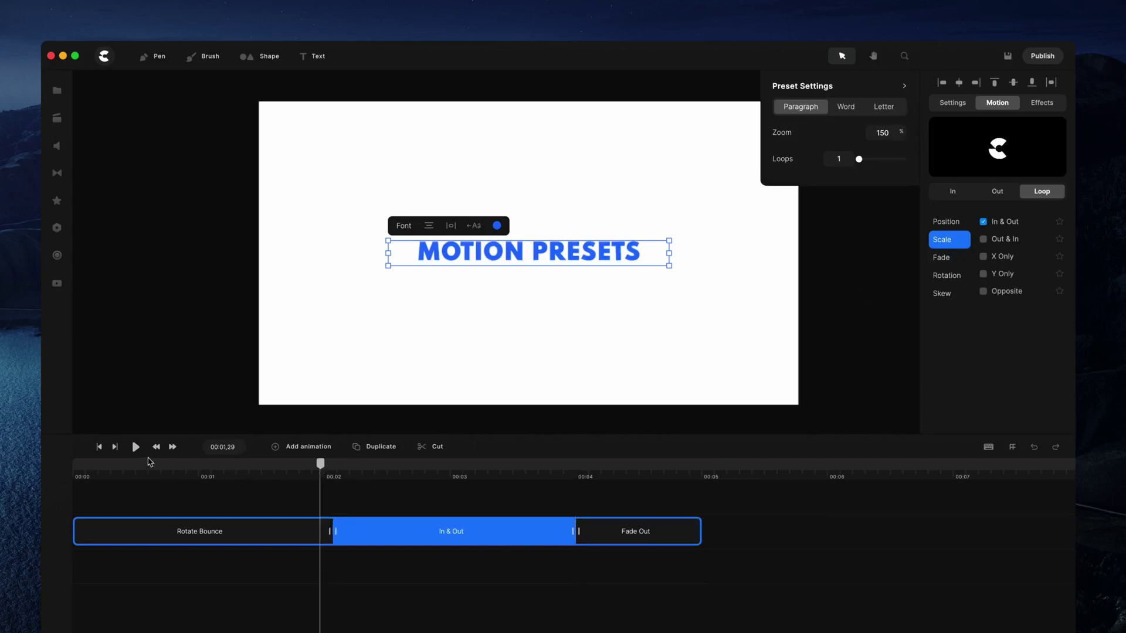
click(136, 449)
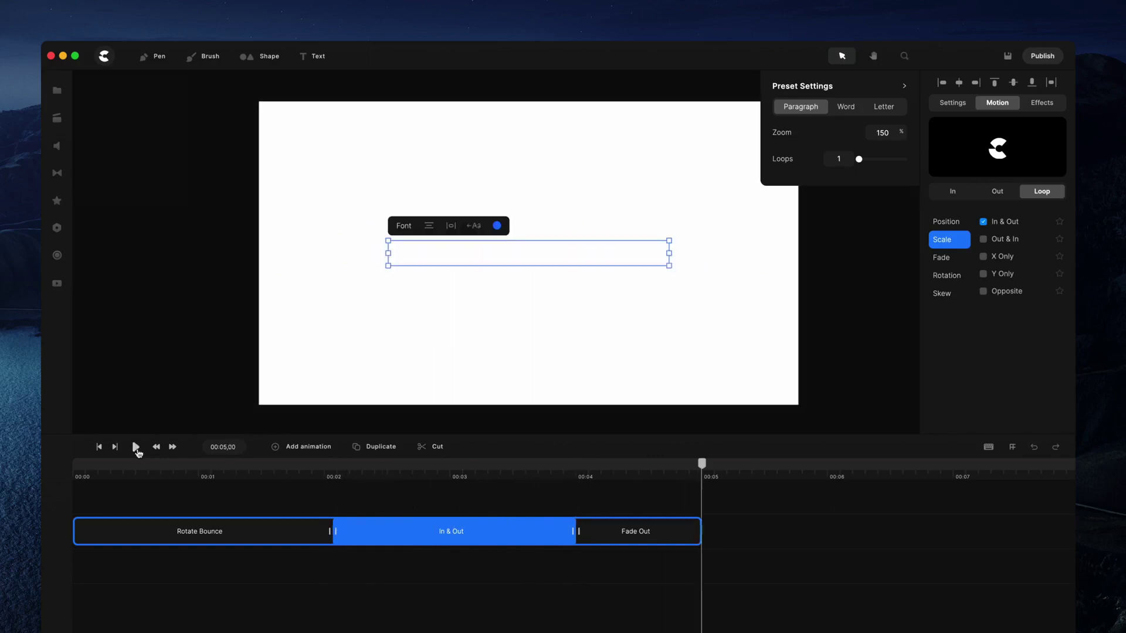
- Deselect the text and scrub back from about 3 seconds to examine the In & Out loop
key(Escape)
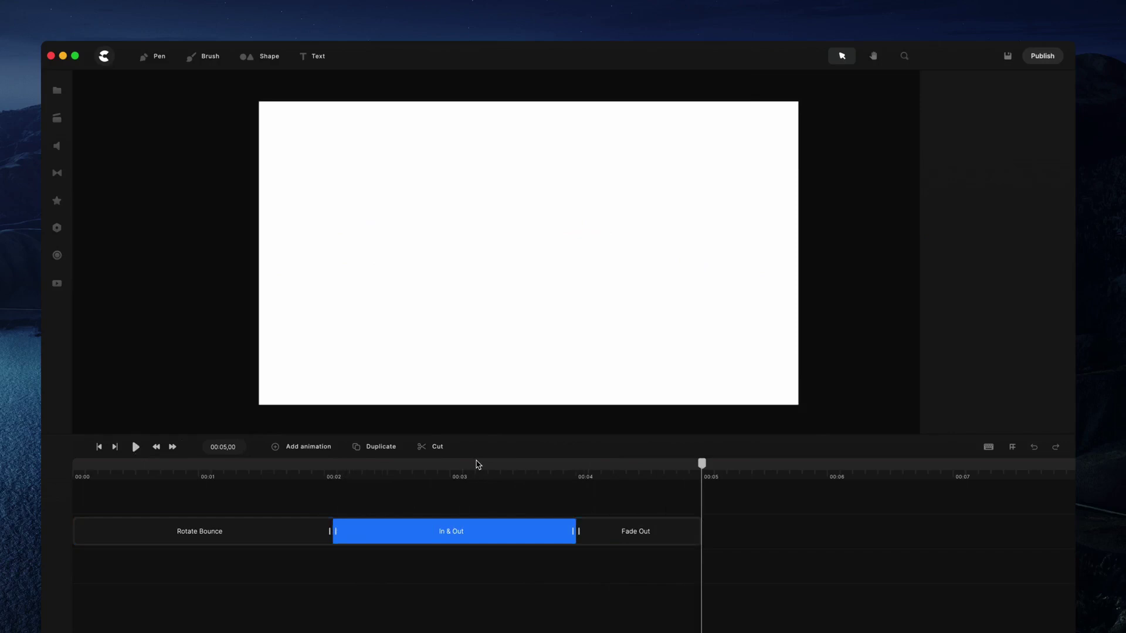
click(462, 467)
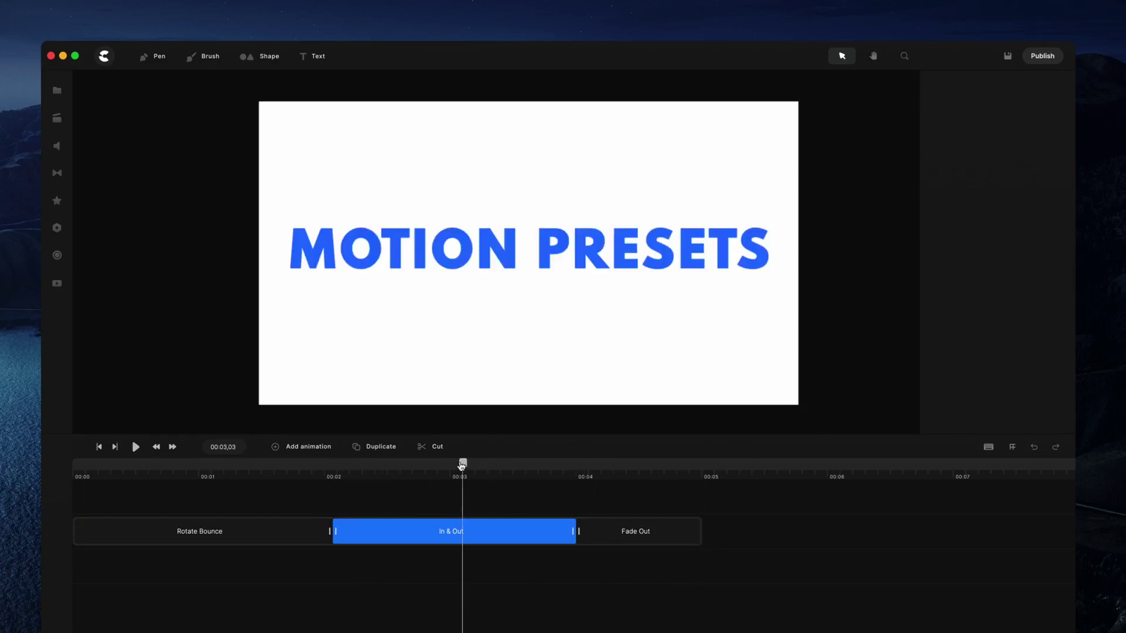
drag(463, 467, 321, 468)
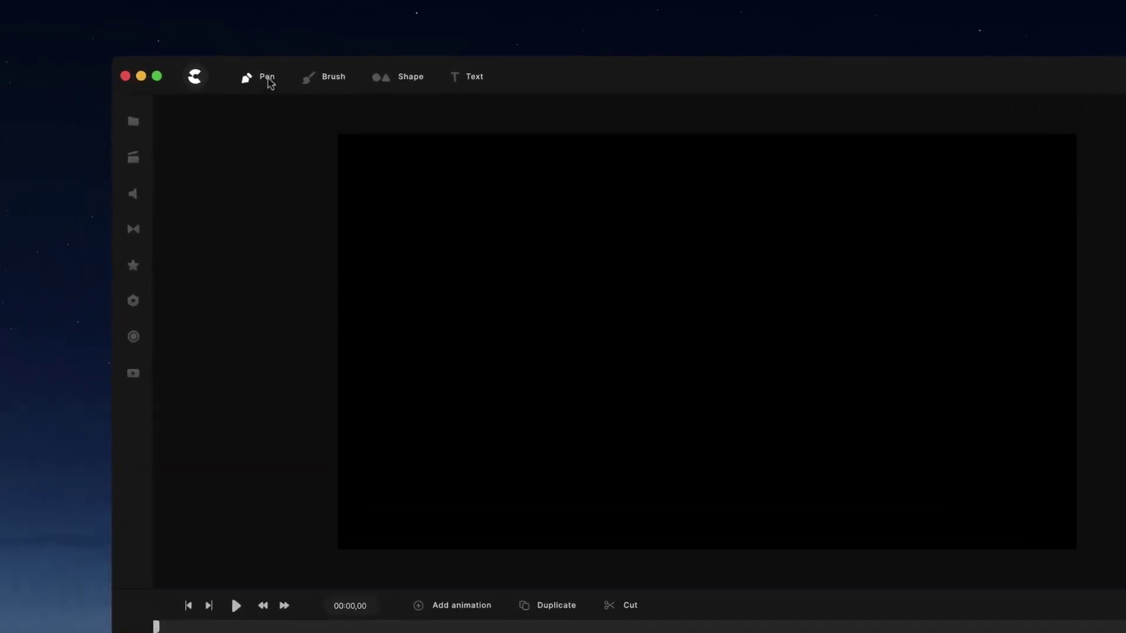
- Draw a closed, irregular four-point shape on the black canvas with the Pen tool
click(209, 69)
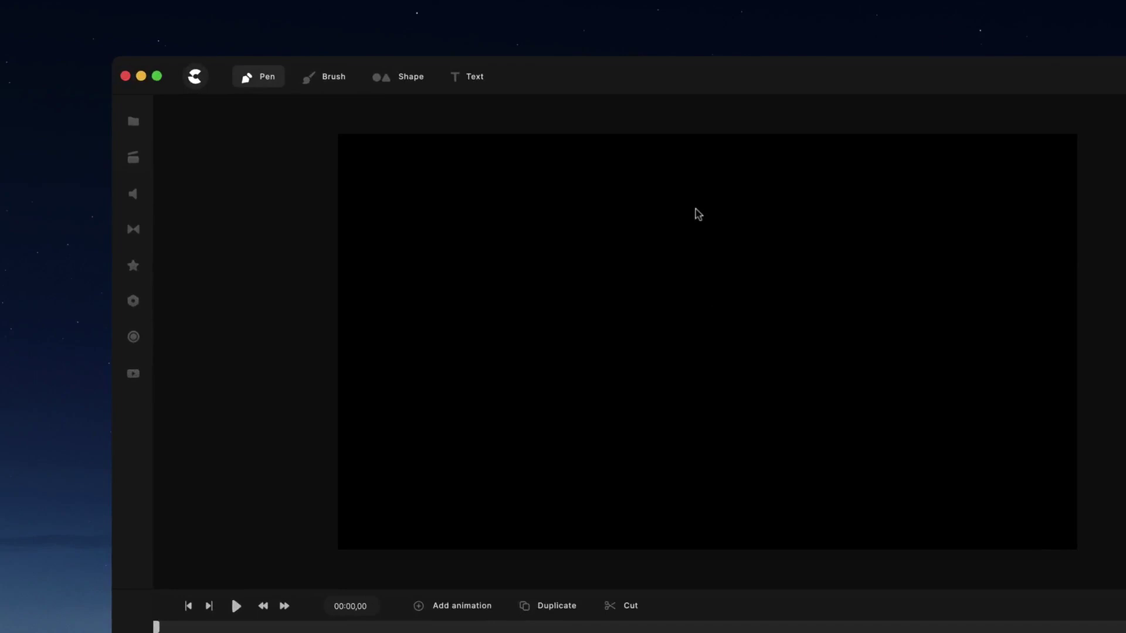
click(695, 209)
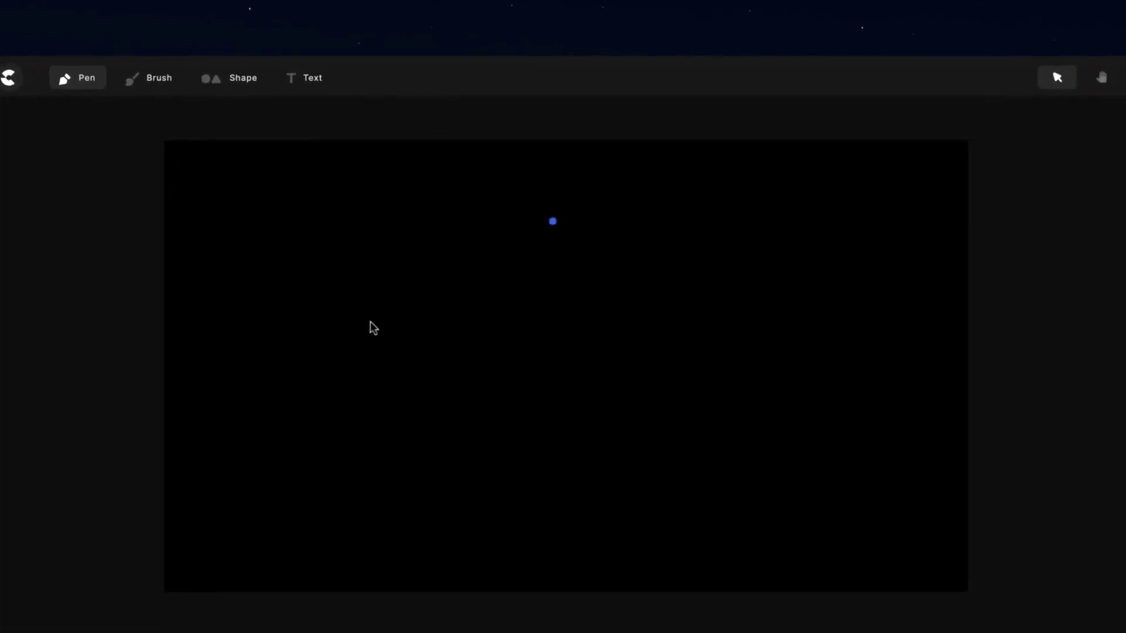
click(369, 323)
click(637, 537)
click(817, 336)
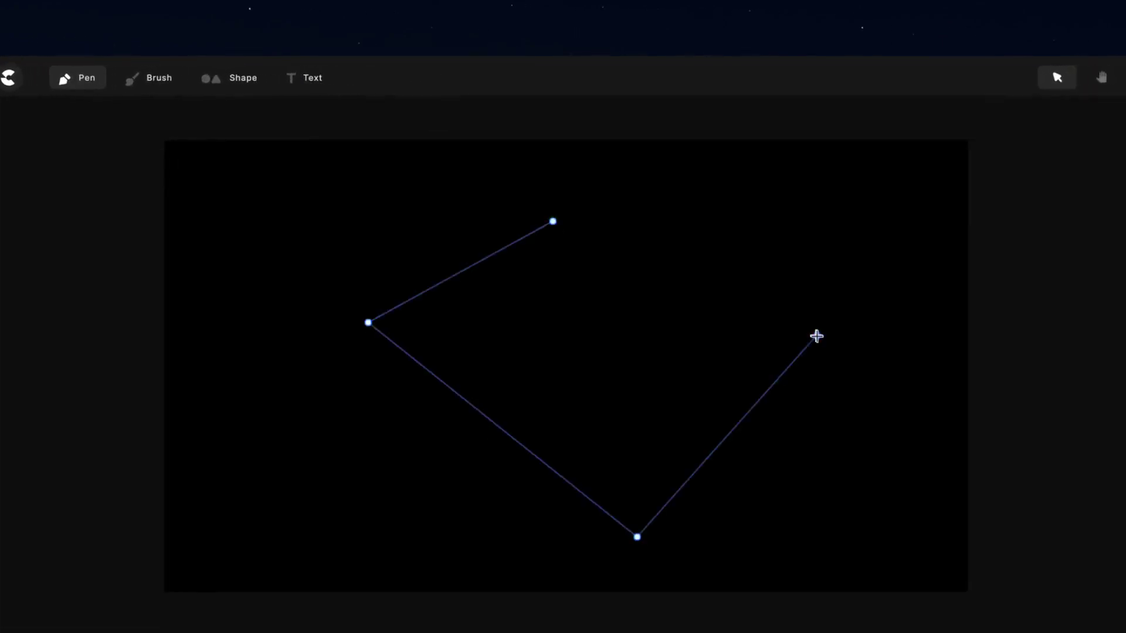
click(553, 221)
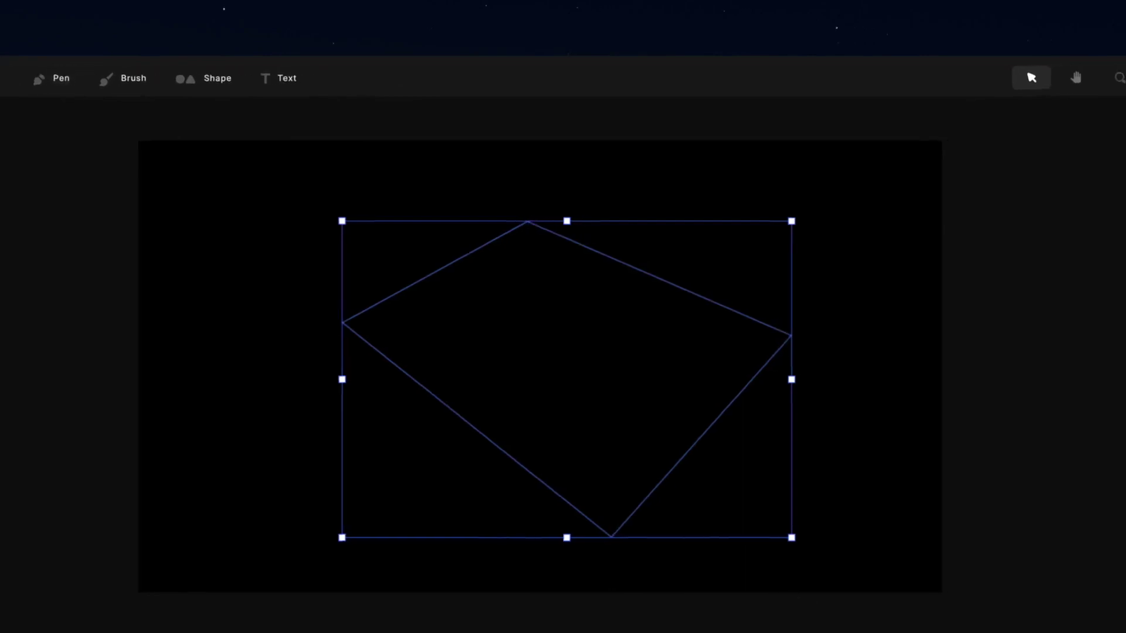
- Make the shape's background fill fully opaque and change it to a linear gradient starting with purple 7d14ff
click(975, 228)
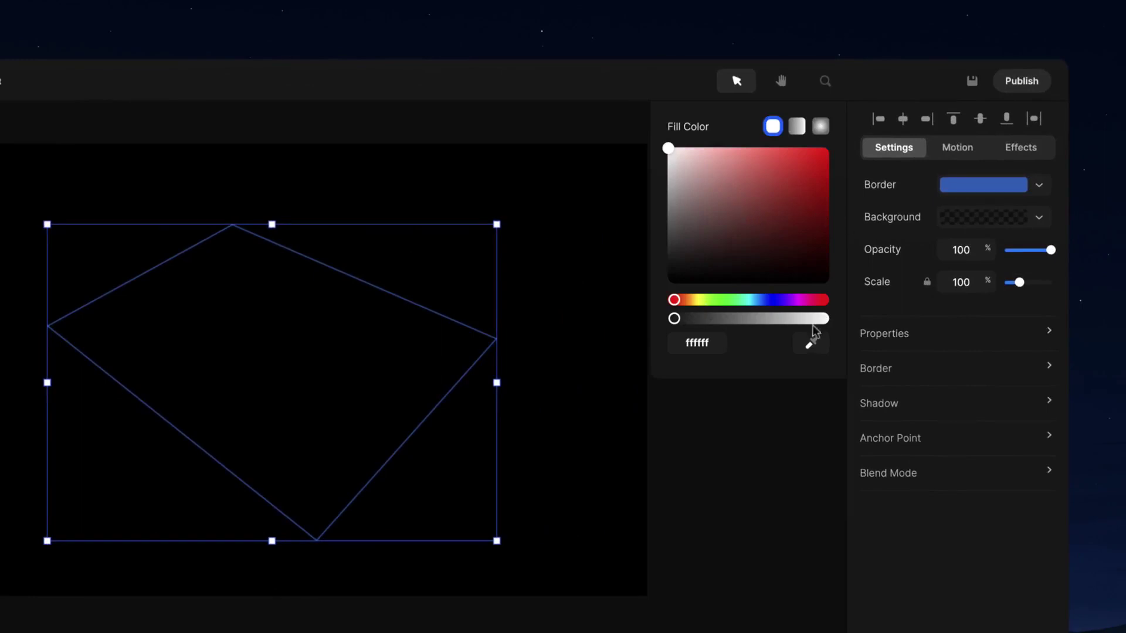
drag(675, 319, 840, 326)
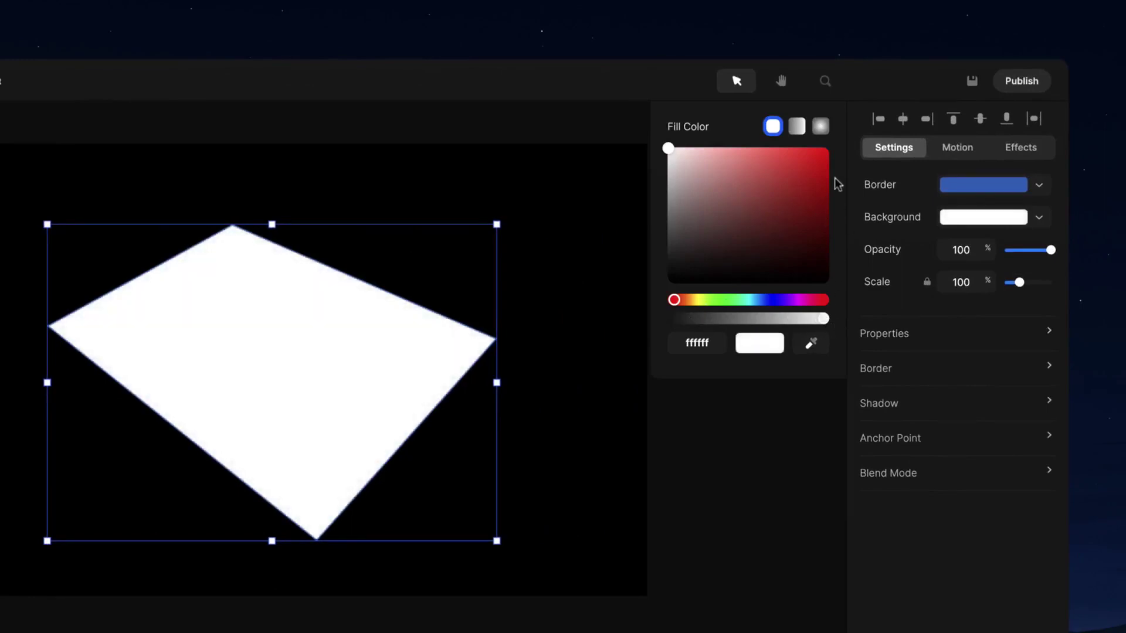
click(785, 300)
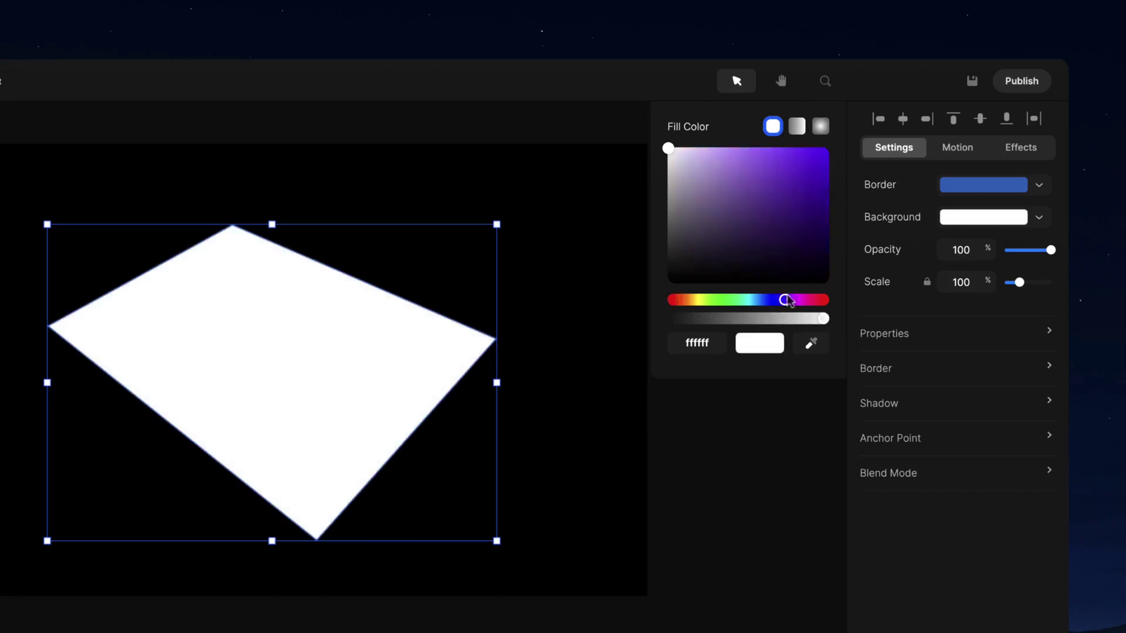
click(797, 126)
click(817, 149)
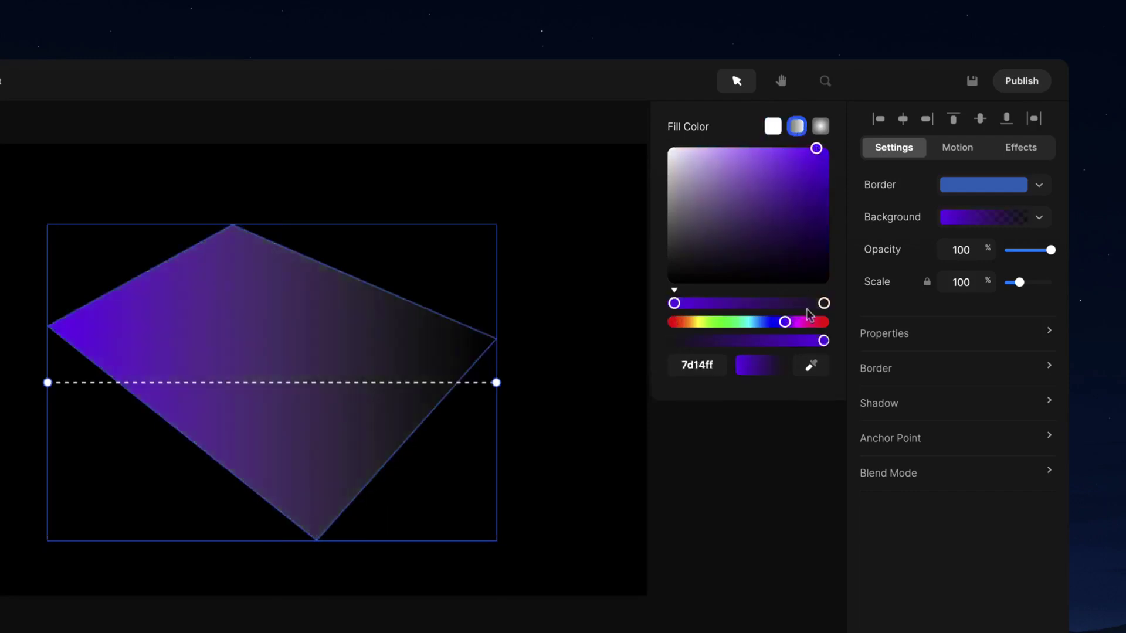
- Set the gradient's end stop to 00d4ff at full opacity and review the shape's border settings
click(824, 303)
click(756, 322)
drag(816, 210, 858, 146)
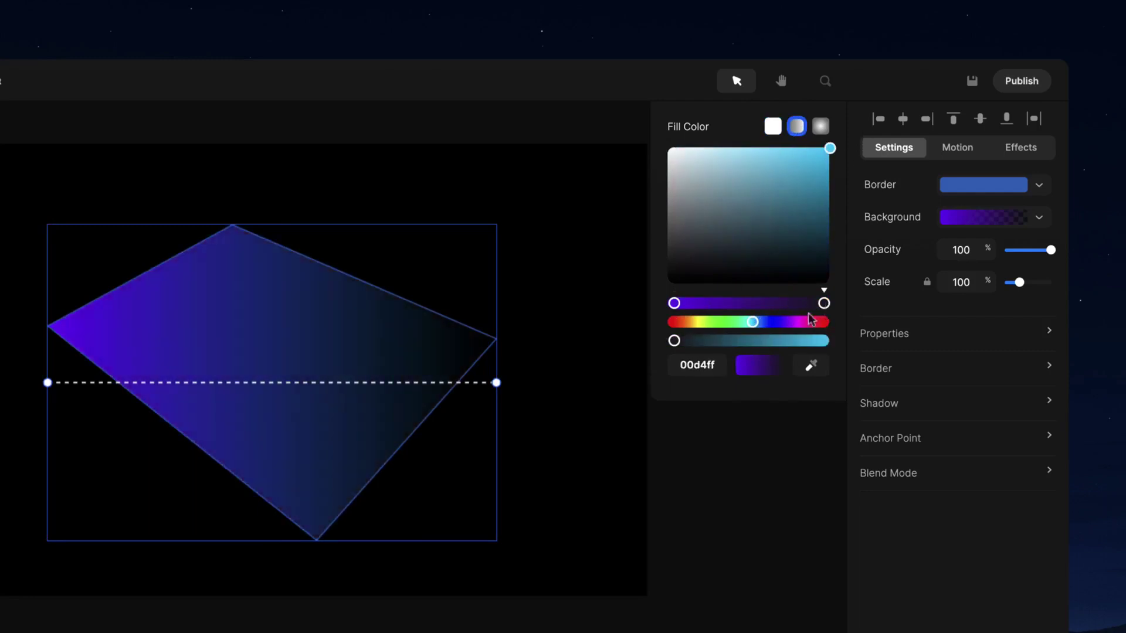
drag(675, 341, 848, 343)
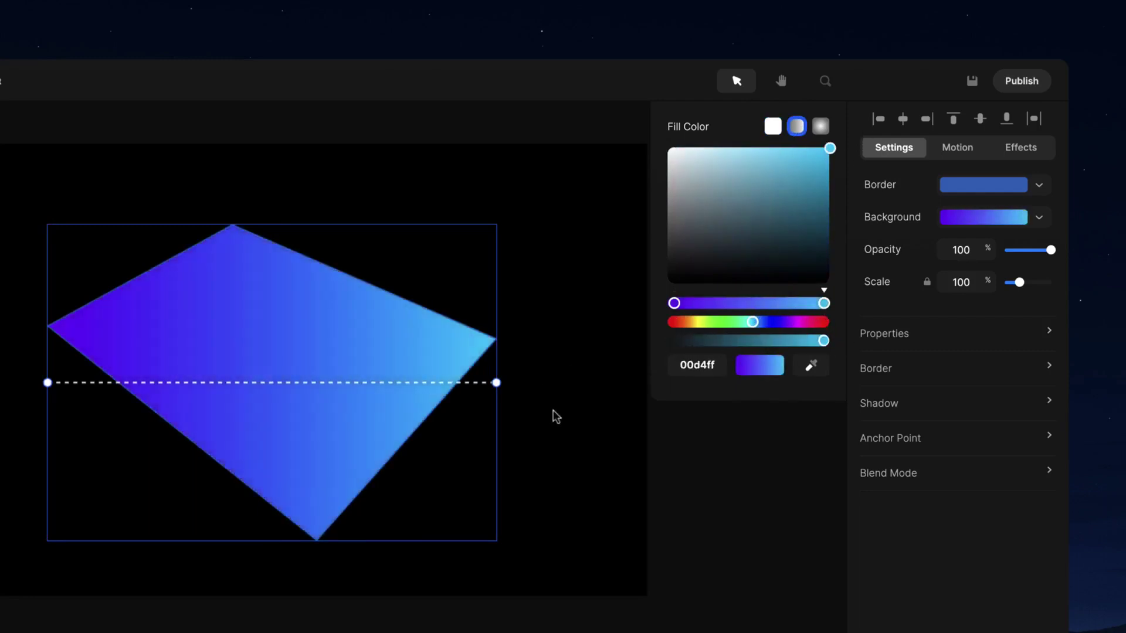
click(880, 367)
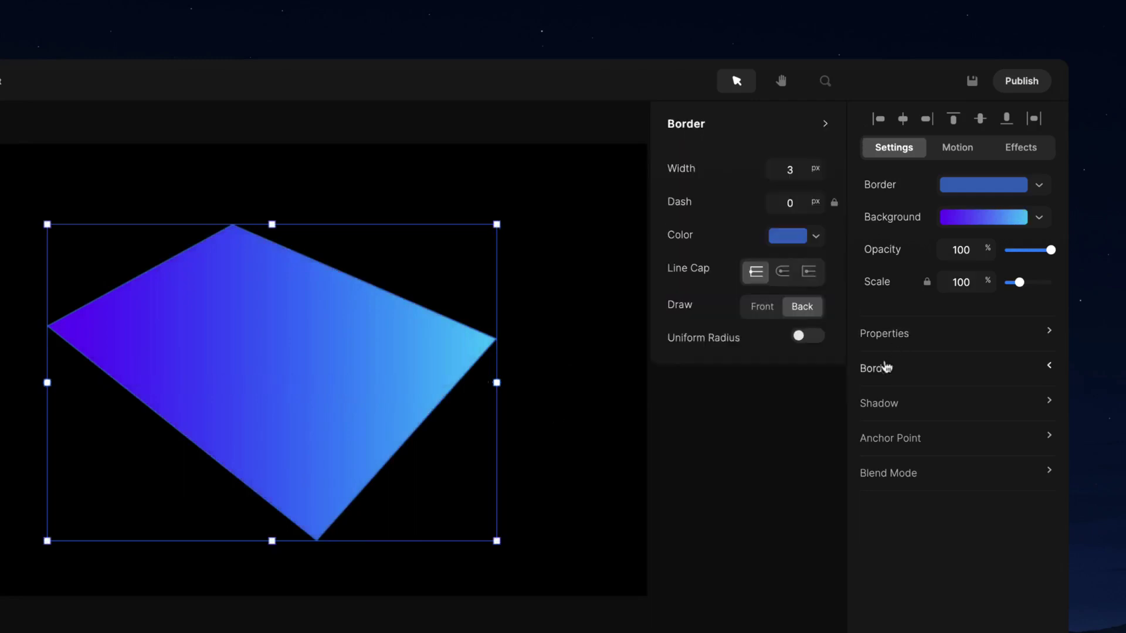
click(593, 218)
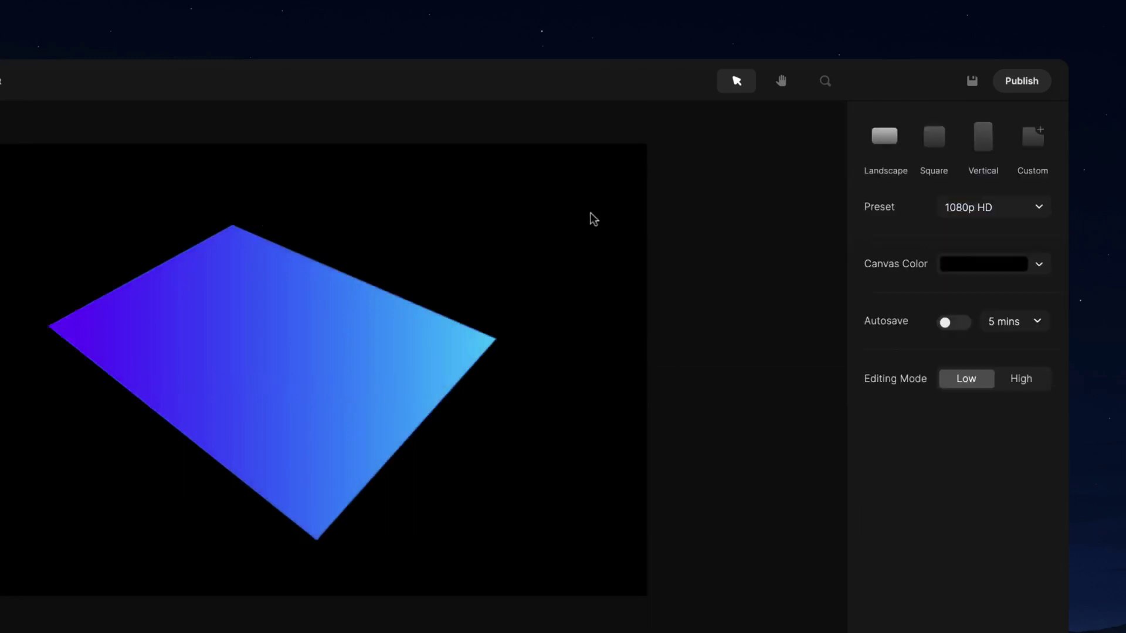
- Open the gradient shape for point editing and turn its top and left corners into Bezier curves with adjusted handles
double_click(275, 372)
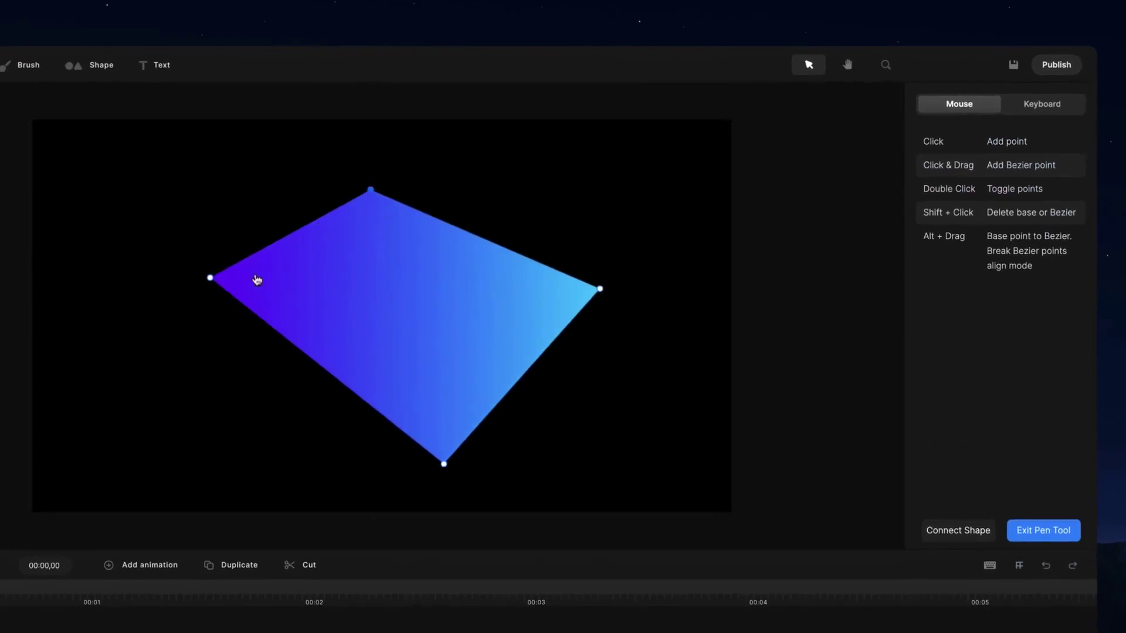
drag(370, 189, 558, 189)
drag(326, 192, 252, 159)
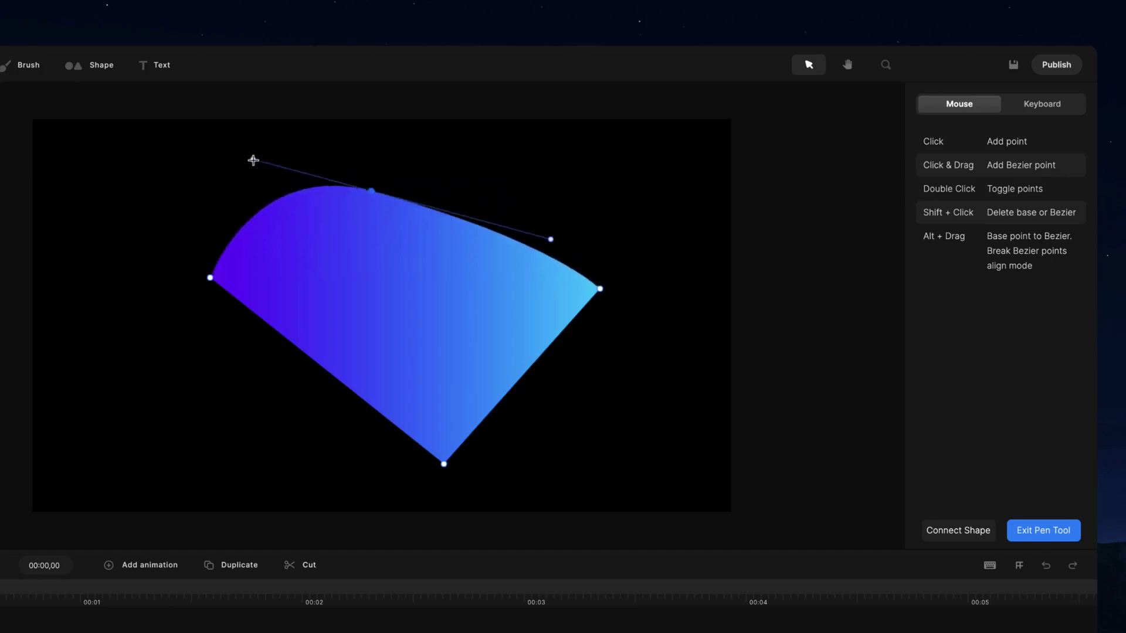
double_click(210, 278)
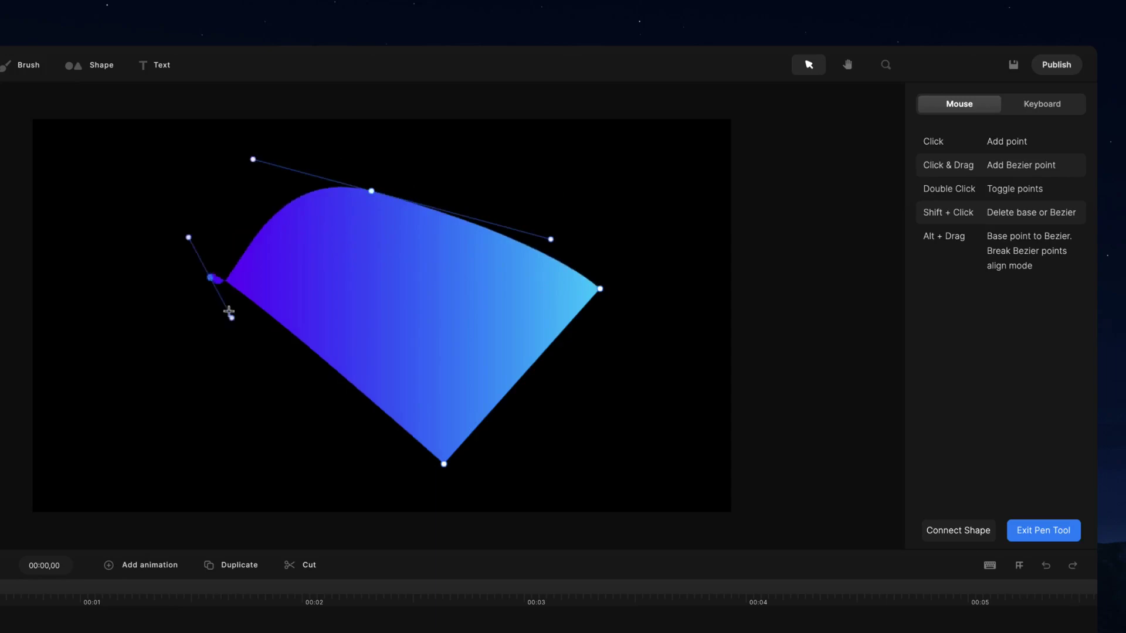
drag(232, 318, 216, 161)
- Move the shape's bottom point up and inward, adjust its Bezier handle, and toggle the point between corner and Bezier
drag(442, 468, 364, 380)
double_click(364, 380)
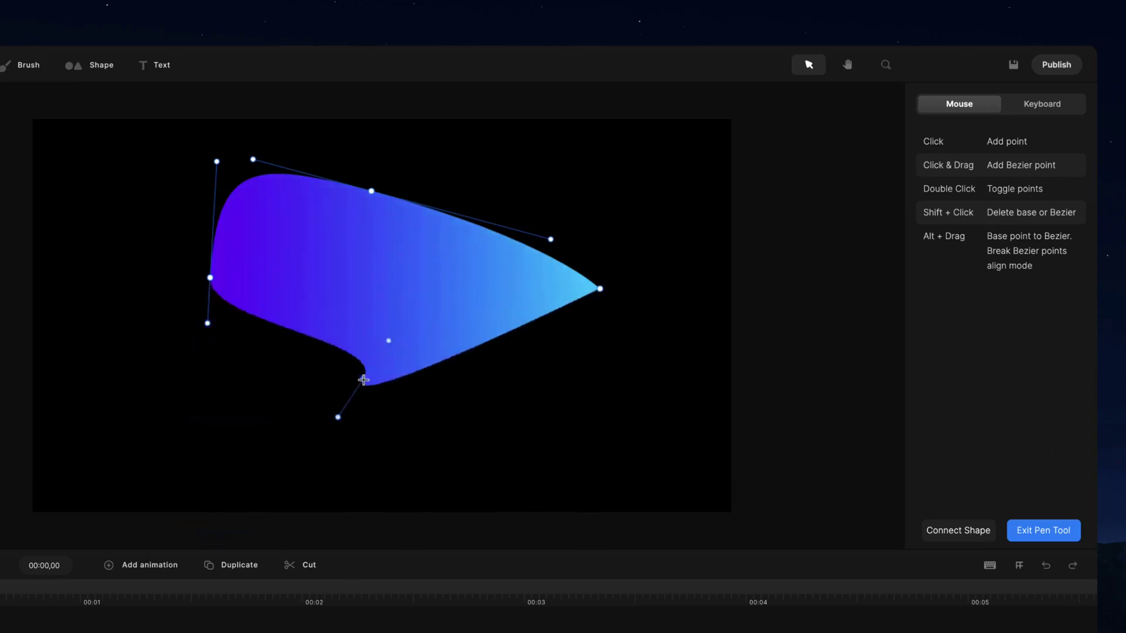
drag(387, 339, 278, 339)
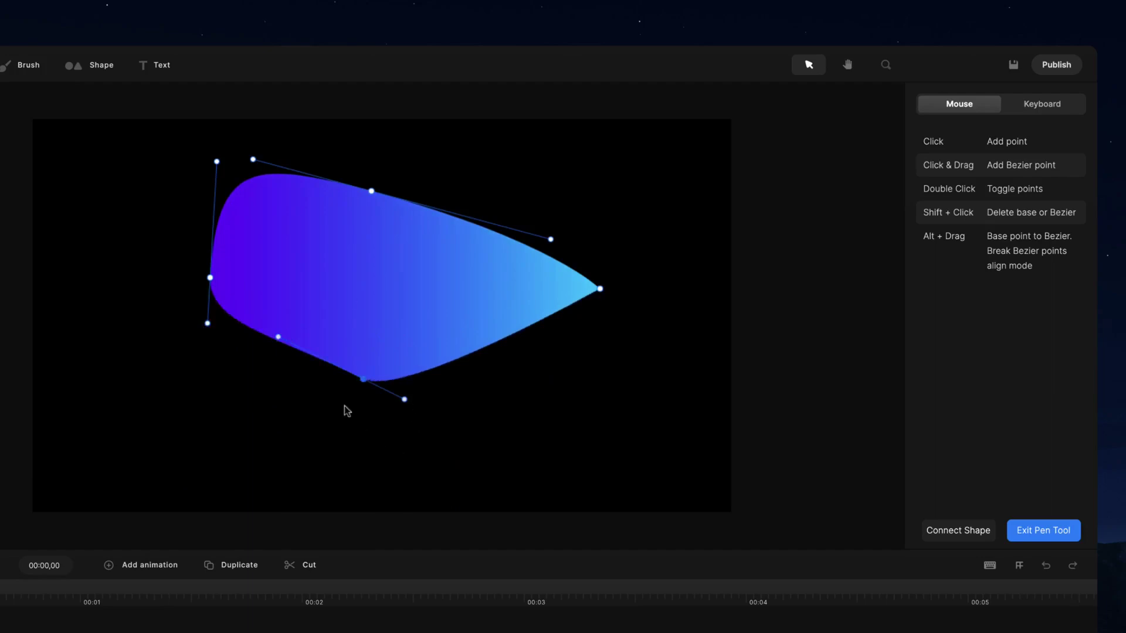
double_click(367, 381)
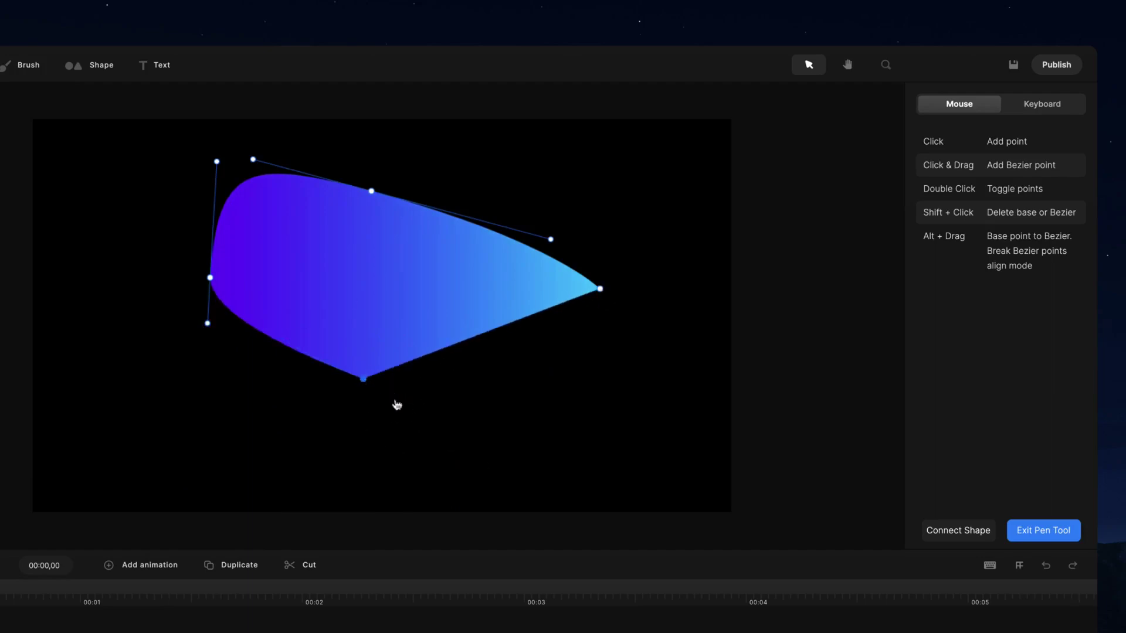
double_click(363, 379)
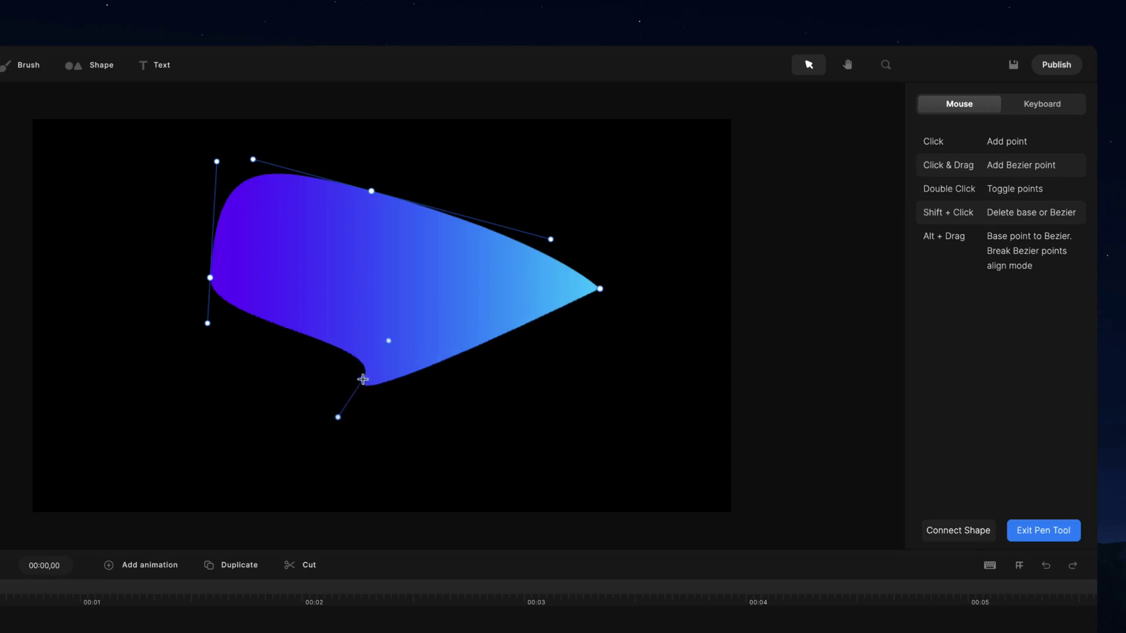
- Convert the shape's right corner to a Bezier point with a lengthened lower handle and move the bottom point down and outward
double_click(602, 289)
drag(622, 348, 645, 395)
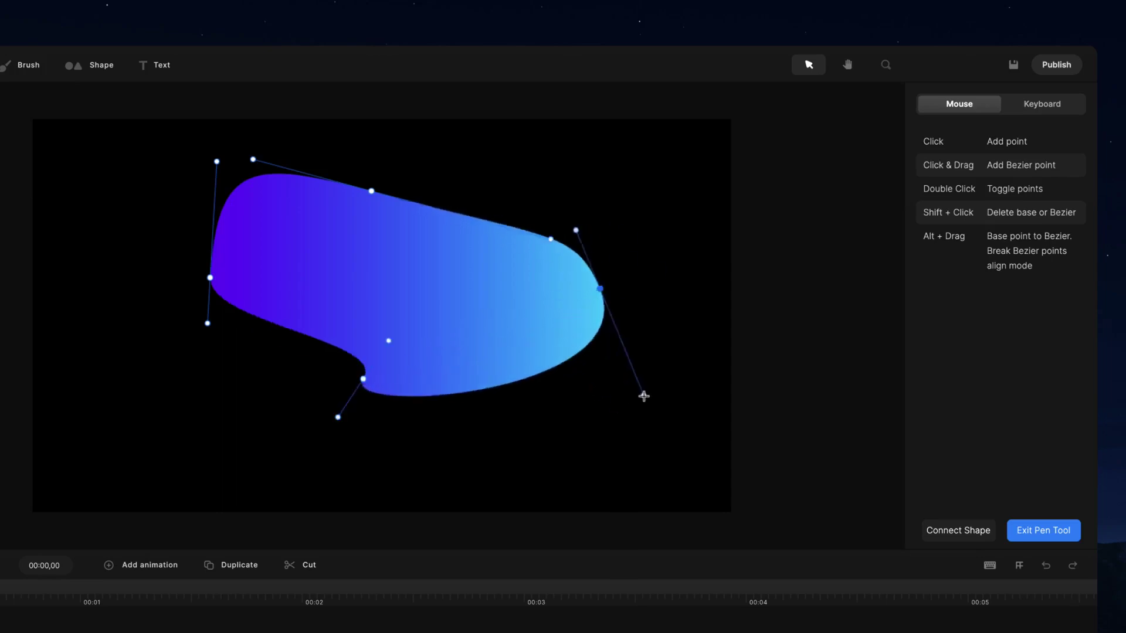
drag(363, 379, 300, 431)
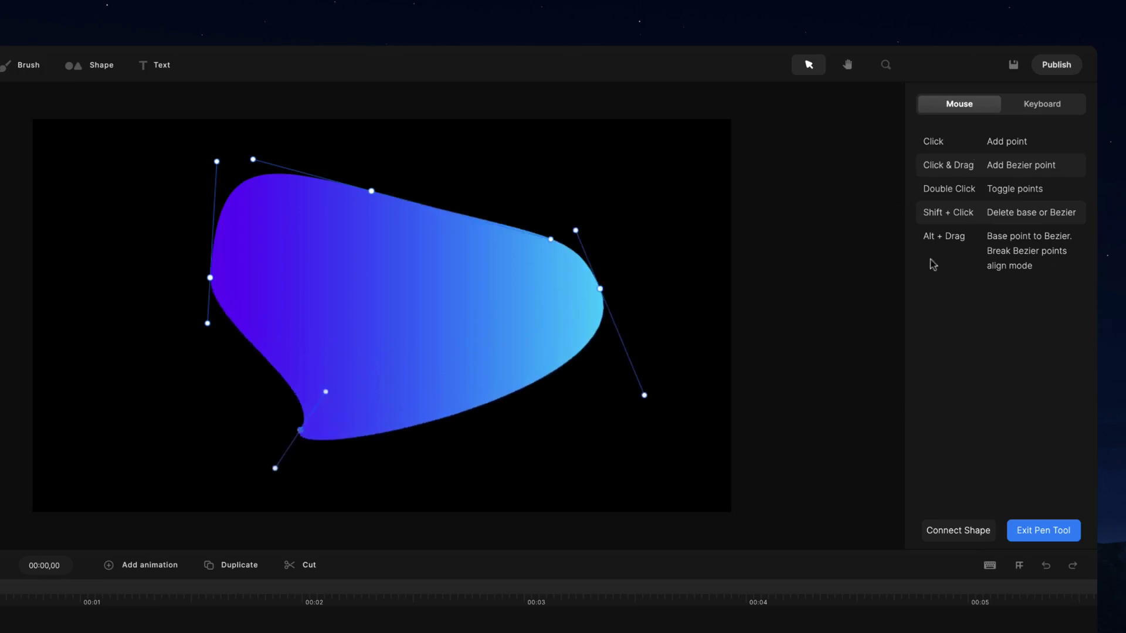
- Review the Pen tool's keyboard shortcuts, exit point editing, and scale down and reposition the curved shape
click(1043, 106)
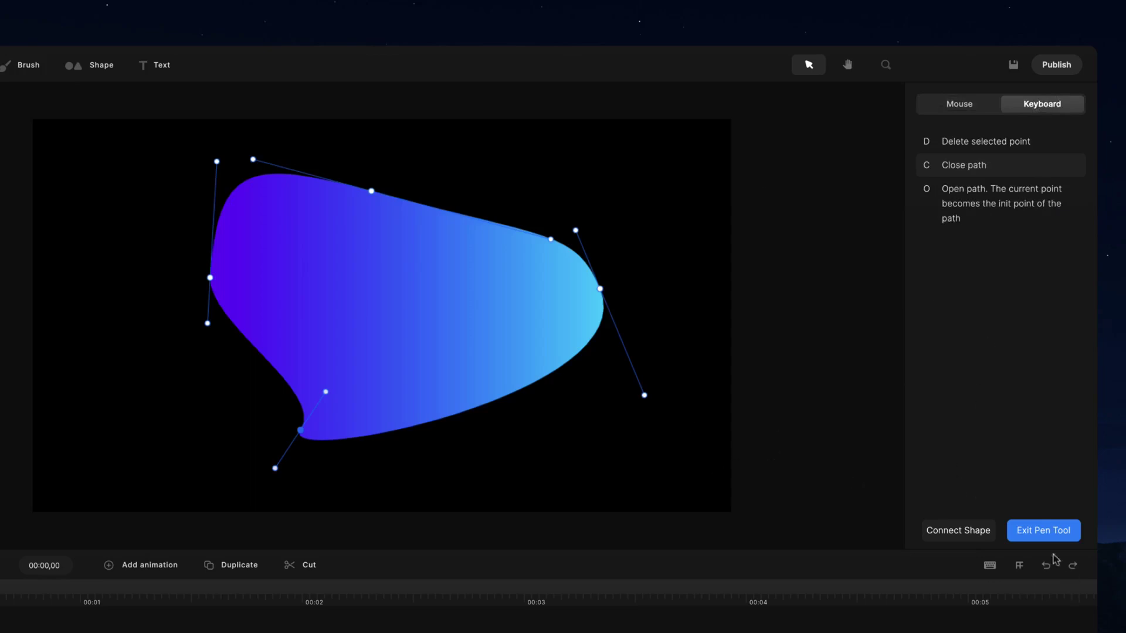
click(1052, 536)
click(726, 312)
click(538, 268)
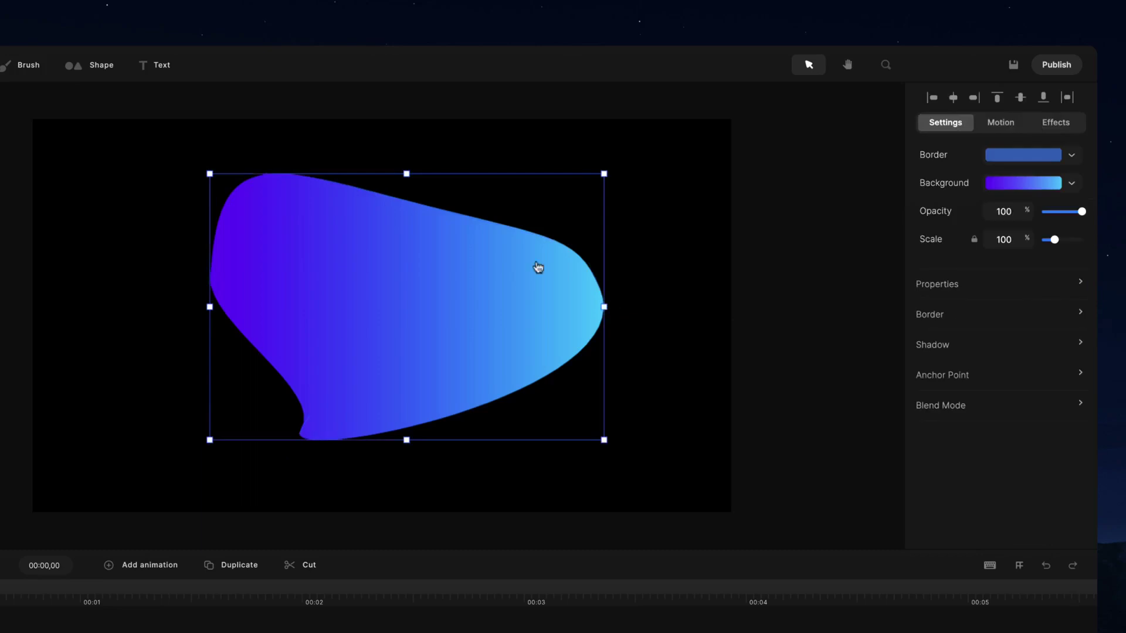
drag(606, 175, 479, 251)
drag(396, 360, 375, 297)
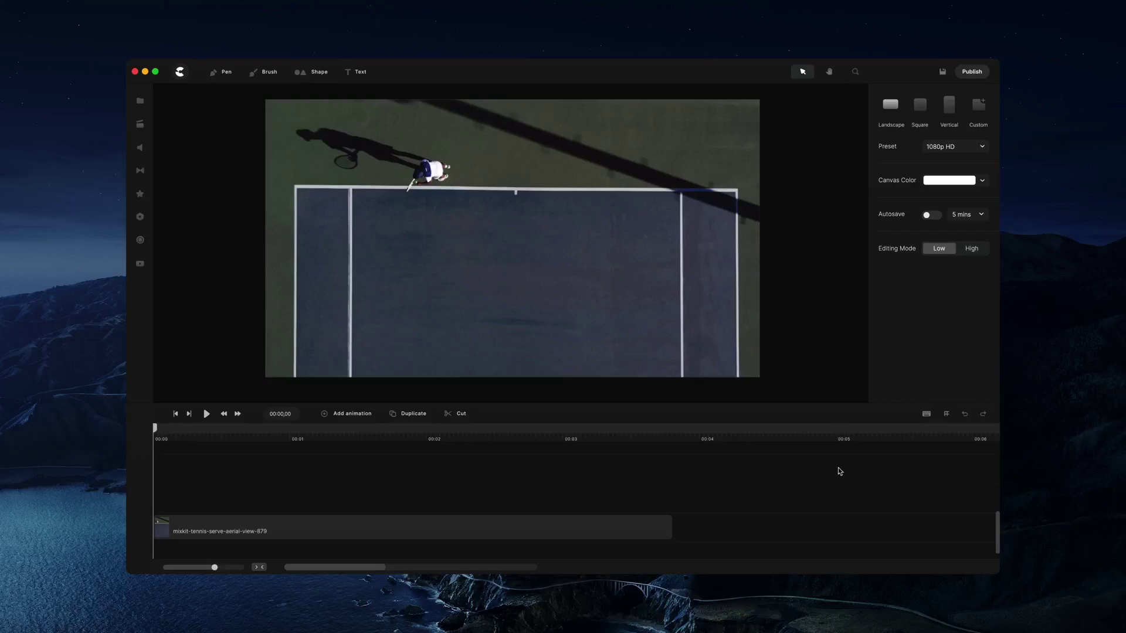
- Try different timeline zoom levels, fit the timeline to the tennis clip and scrub the playhead through it
scroll(608, 486, down, 1)
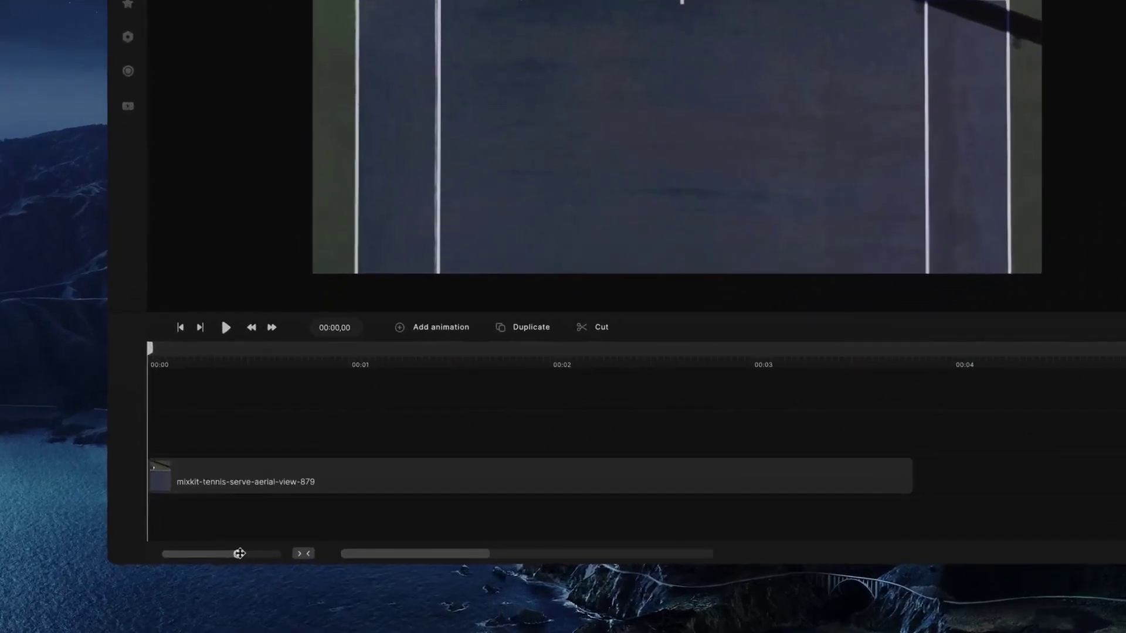
mouse_move(215, 567)
mouse_down()
mouse_move(161, 553)
mouse_move(212, 555)
mouse_up()
drag(268, 556, 196, 551)
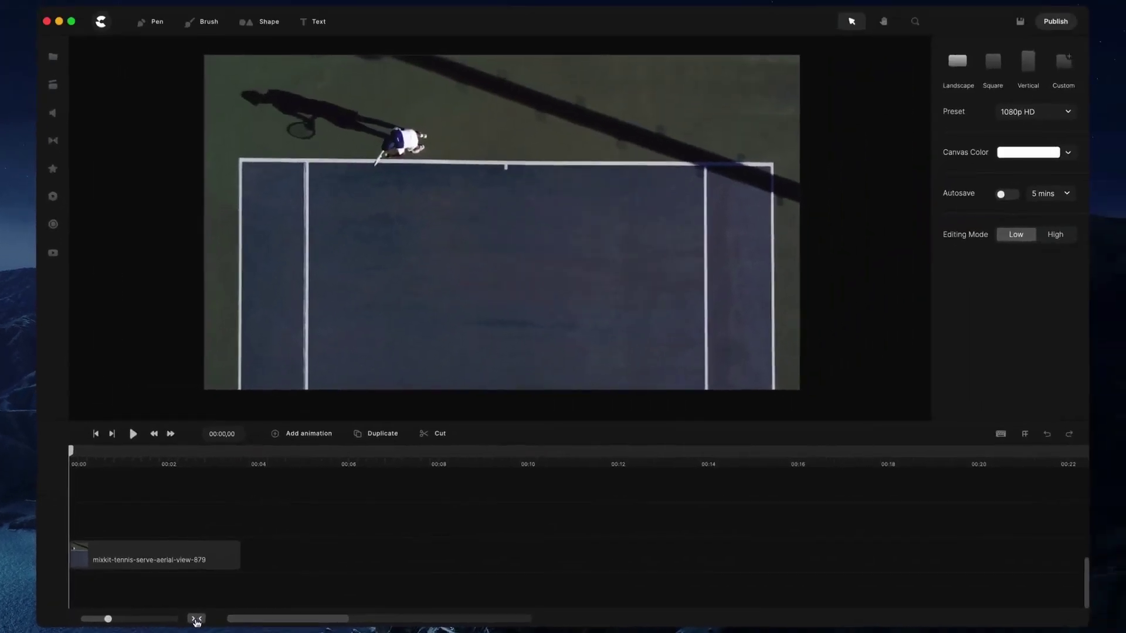
click(196, 620)
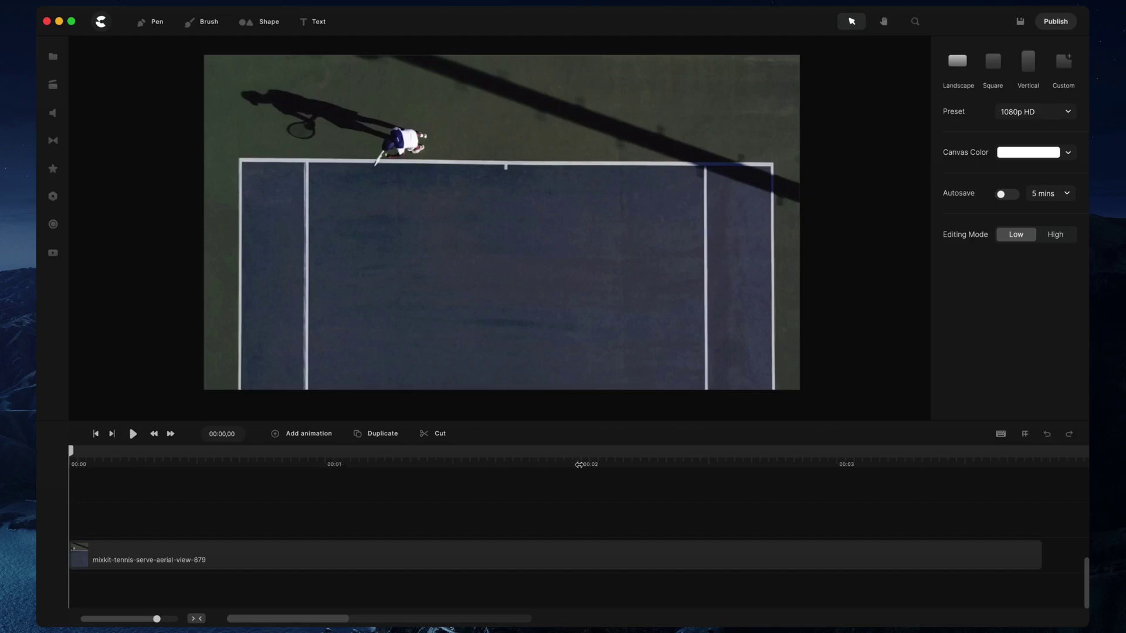
drag(588, 465, 290, 465)
click(487, 459)
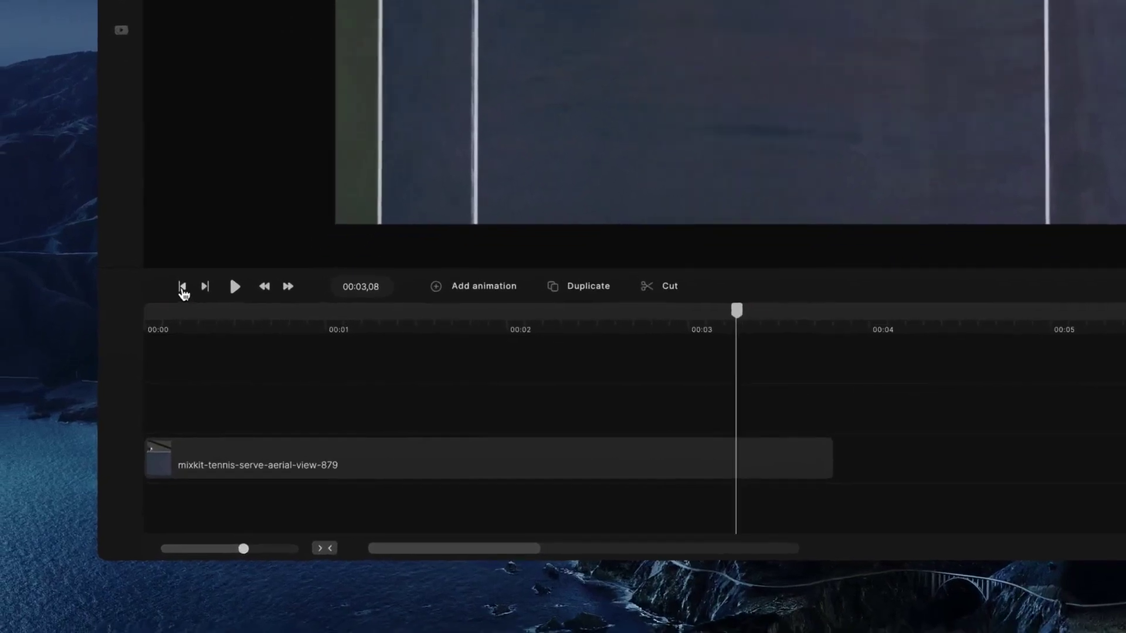
- Jump the playhead between the timeline's start and end, and briefly preview the tennis clip from the beginning
click(182, 289)
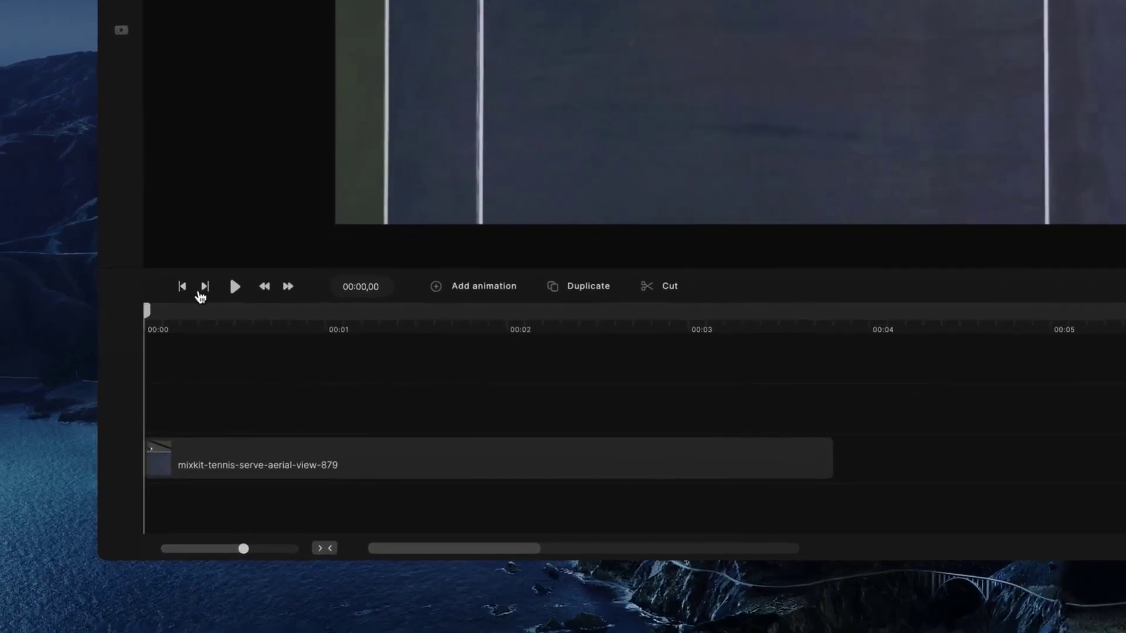
click(204, 287)
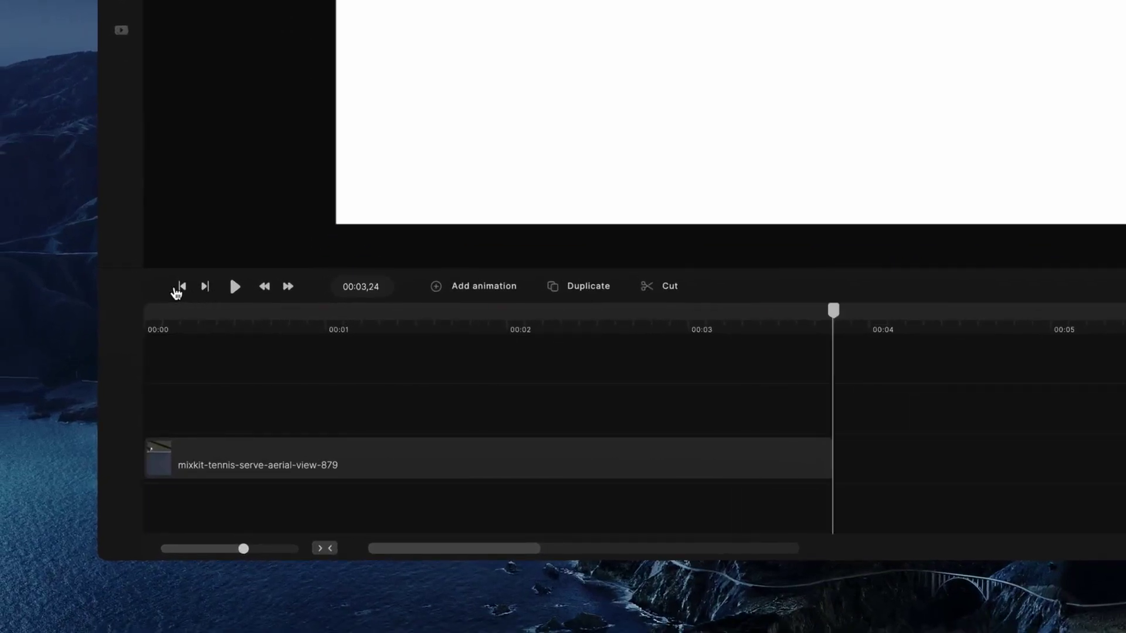
click(182, 287)
click(237, 287)
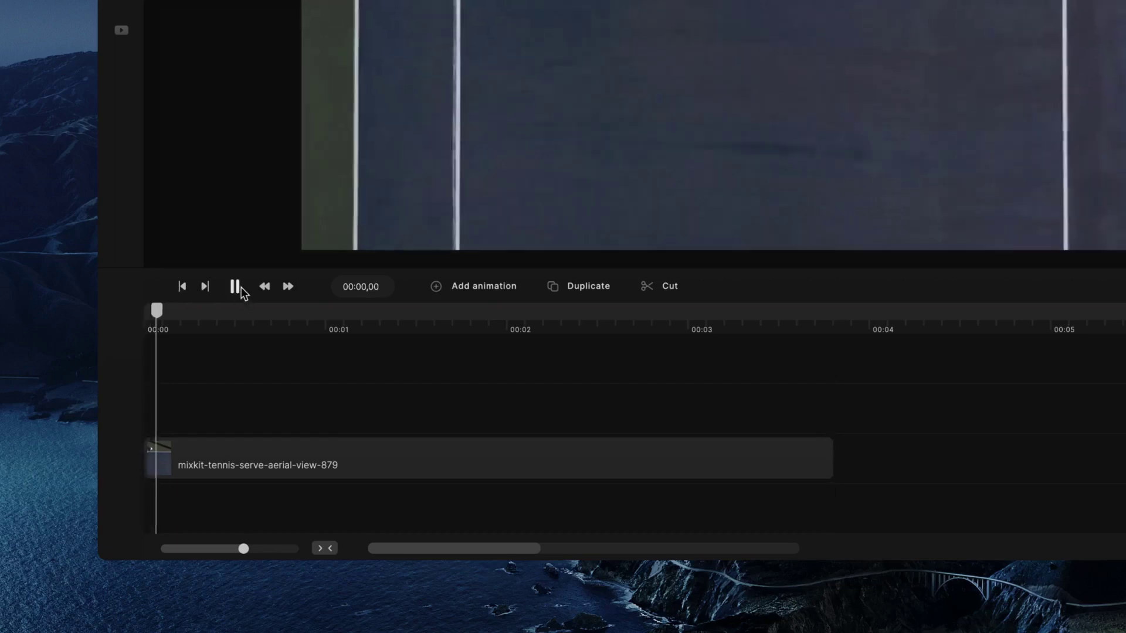
click(235, 287)
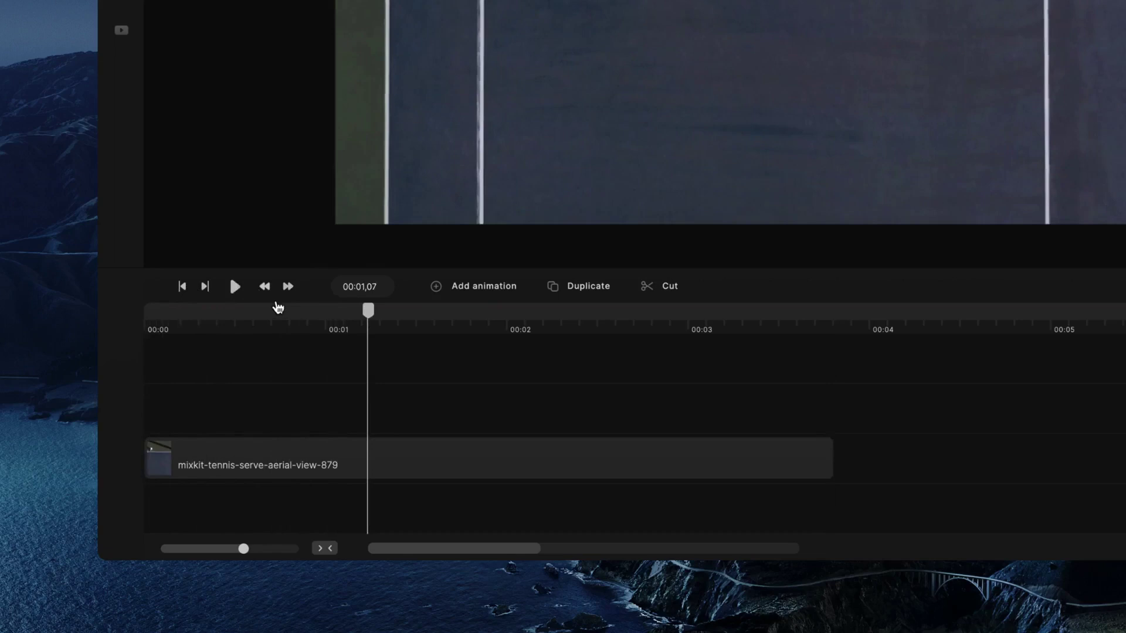
key(Home)
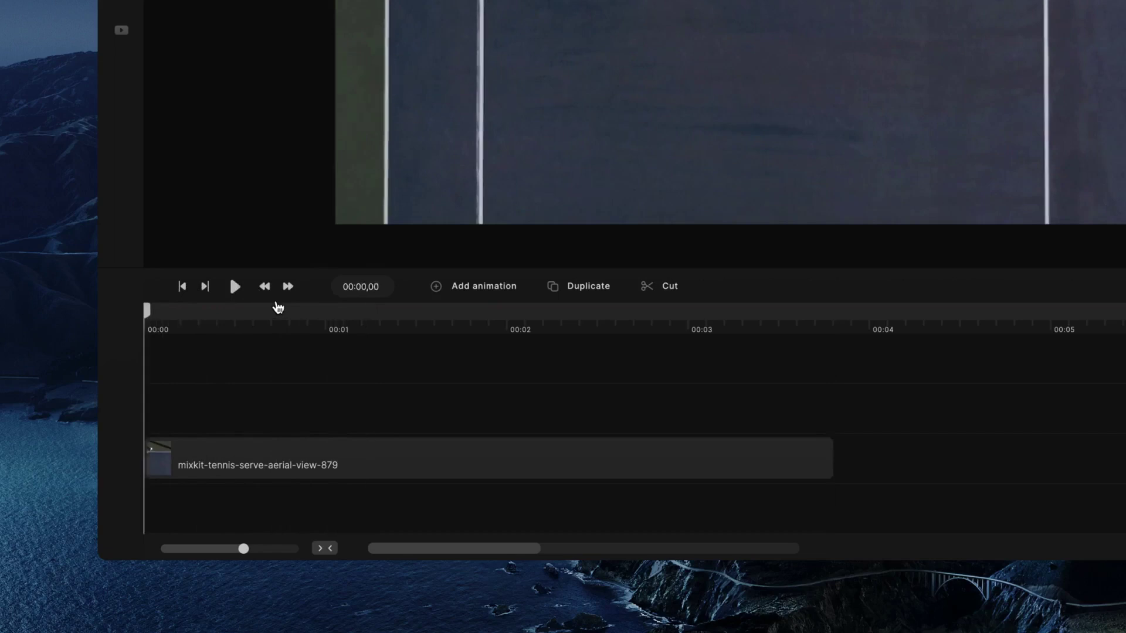
key(End)
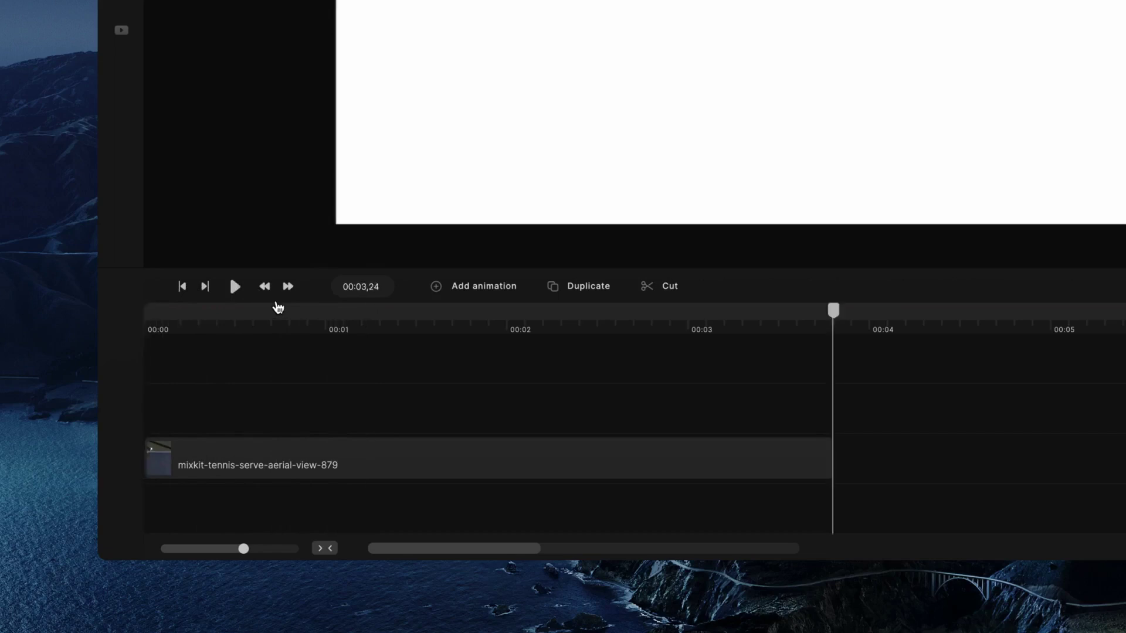
key(Home)
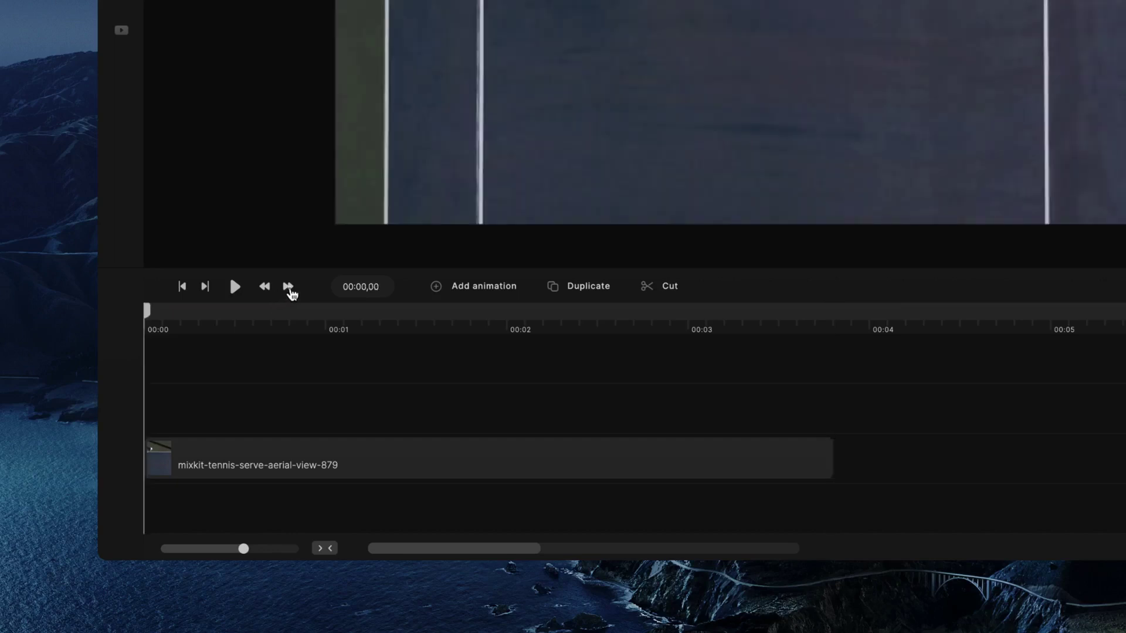
- Step the playhead six frames forward from the start and three frames back on a closely zoomed timeline
scroll(317, 327, up, 5)
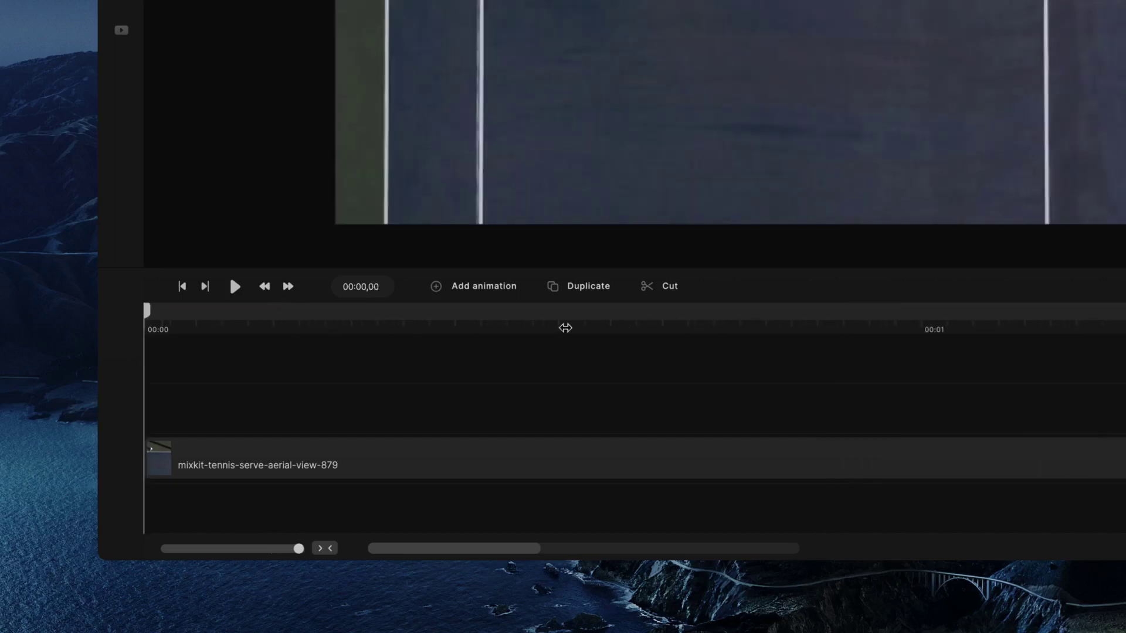
click(289, 293)
click(289, 293)
click(289, 293)
click(289, 292)
click(290, 292)
click(289, 293)
click(269, 292)
click(269, 293)
click(269, 293)
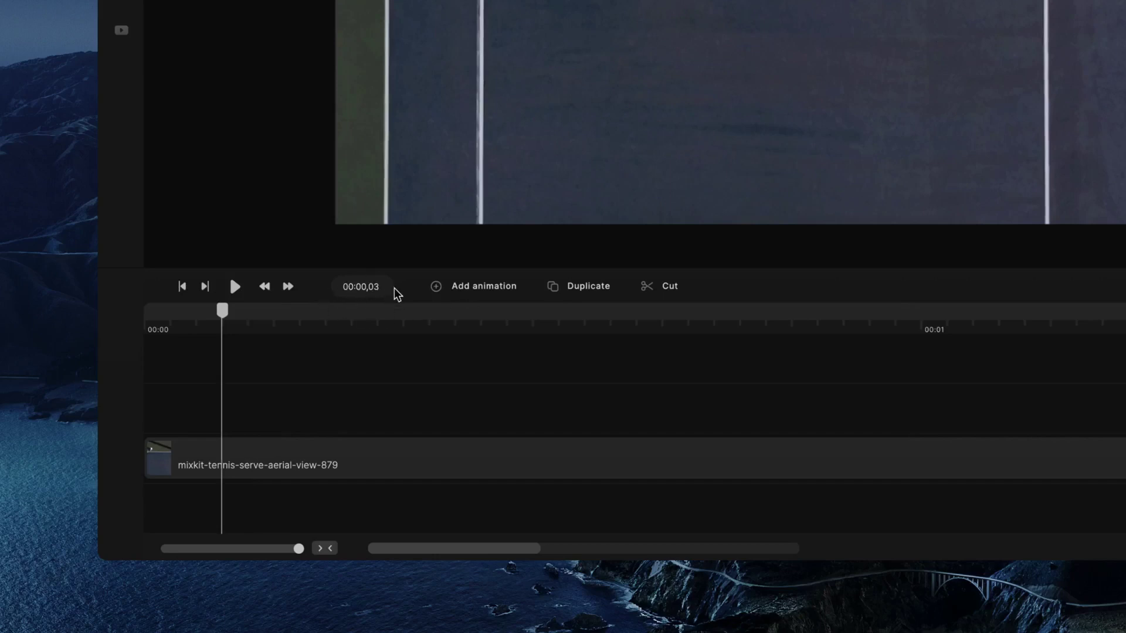
- Add an Opacity animation at the tennis clip's start, lower its starting opacity to the minimum, and scrub to 00:00,25
scroll(372, 329, down, 5)
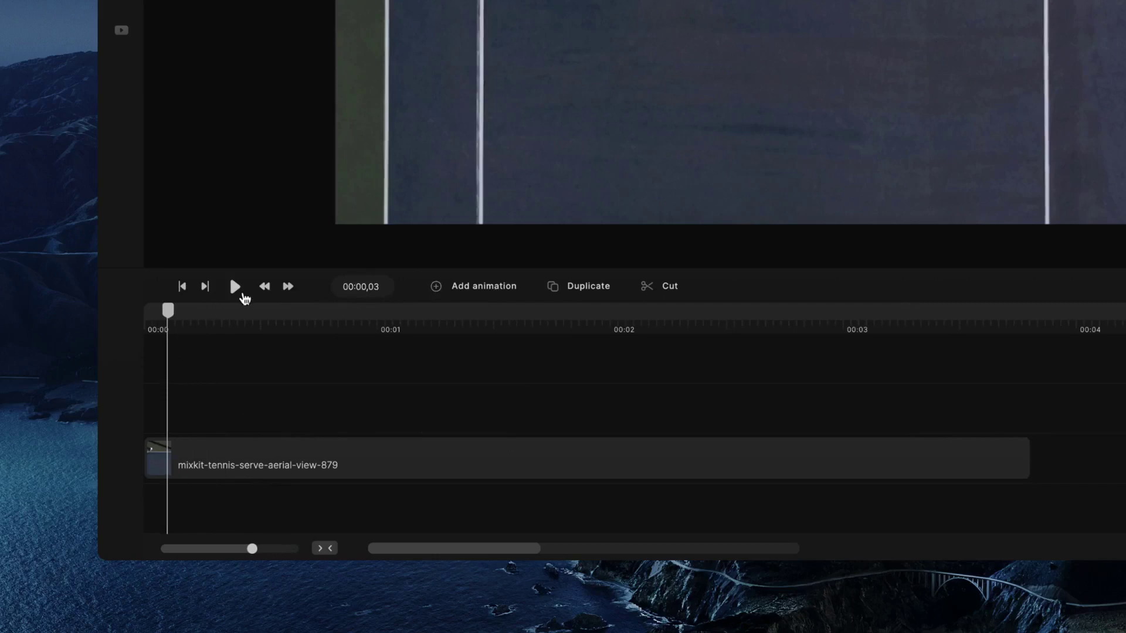
click(187, 287)
click(319, 460)
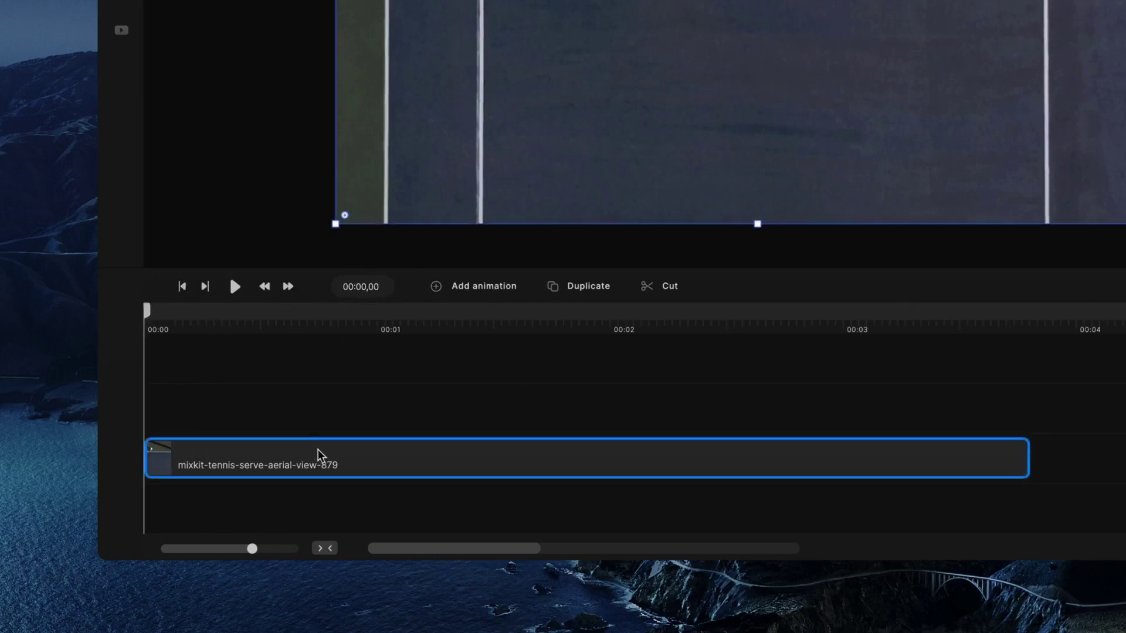
click(483, 291)
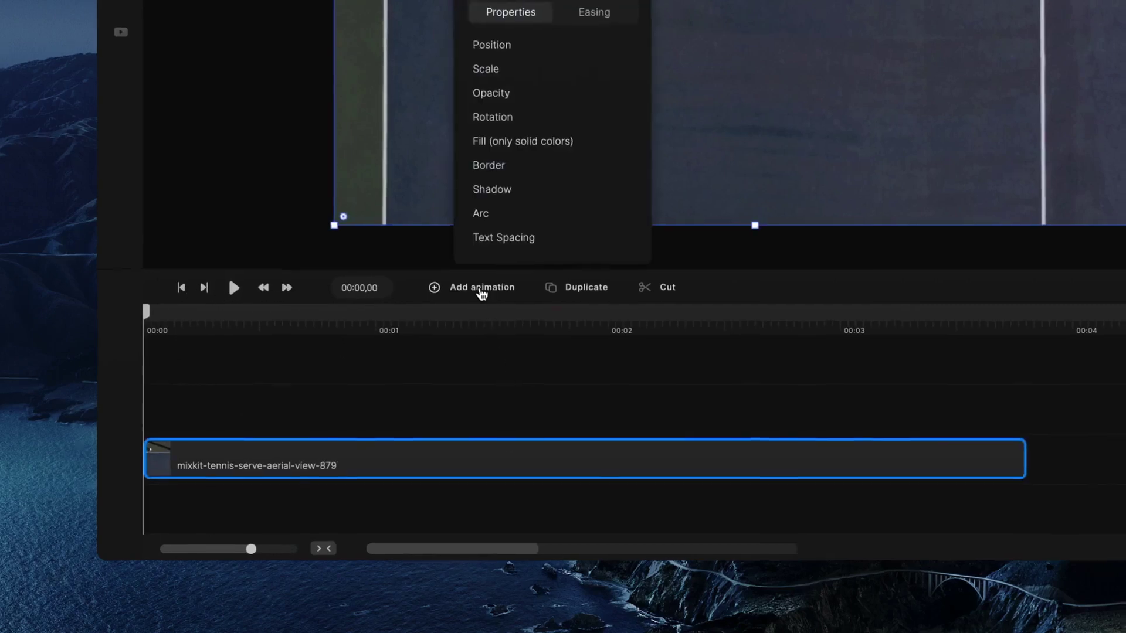
click(404, 179)
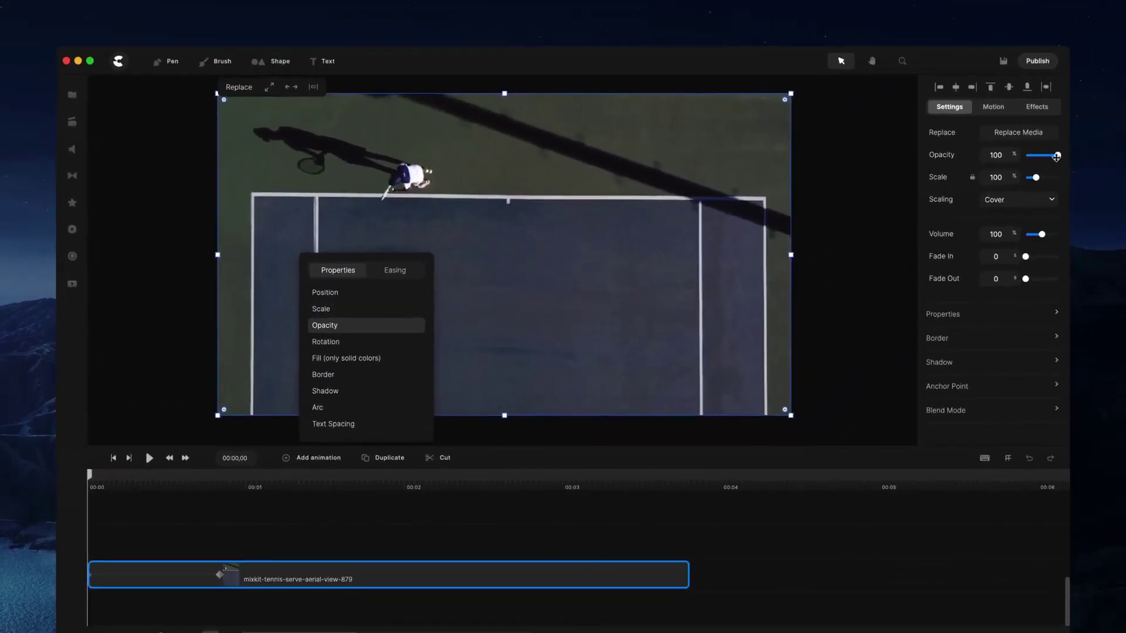
drag(1057, 156, 923, 173)
drag(90, 476, 220, 476)
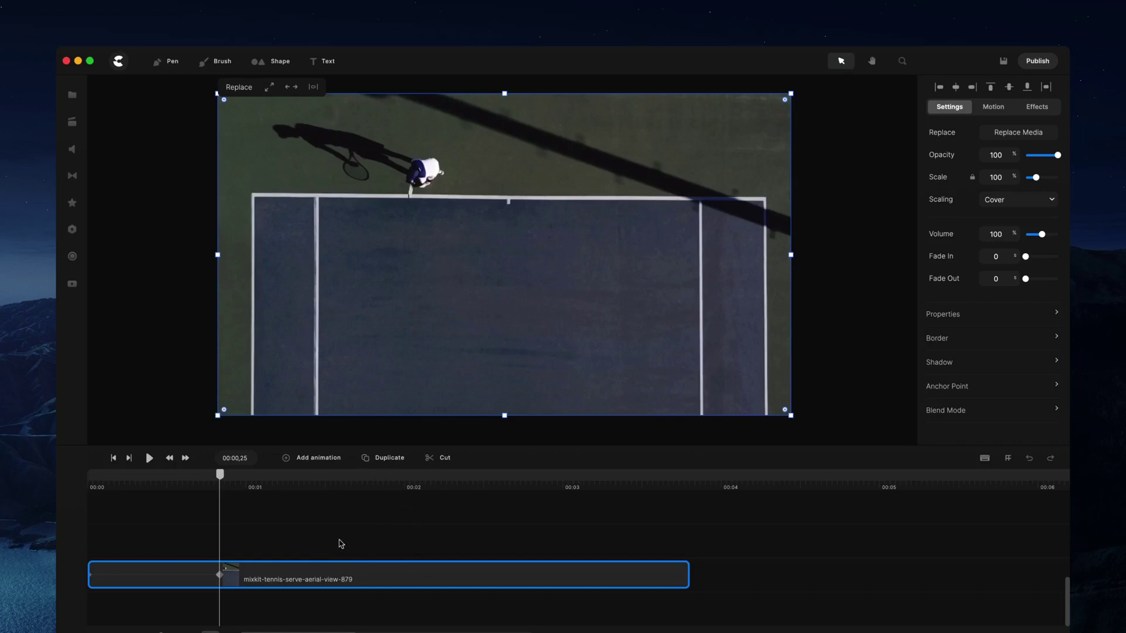
- Look over the keyboard shortcuts and the Grids options for safe lines, snapping and snap strength
click(987, 461)
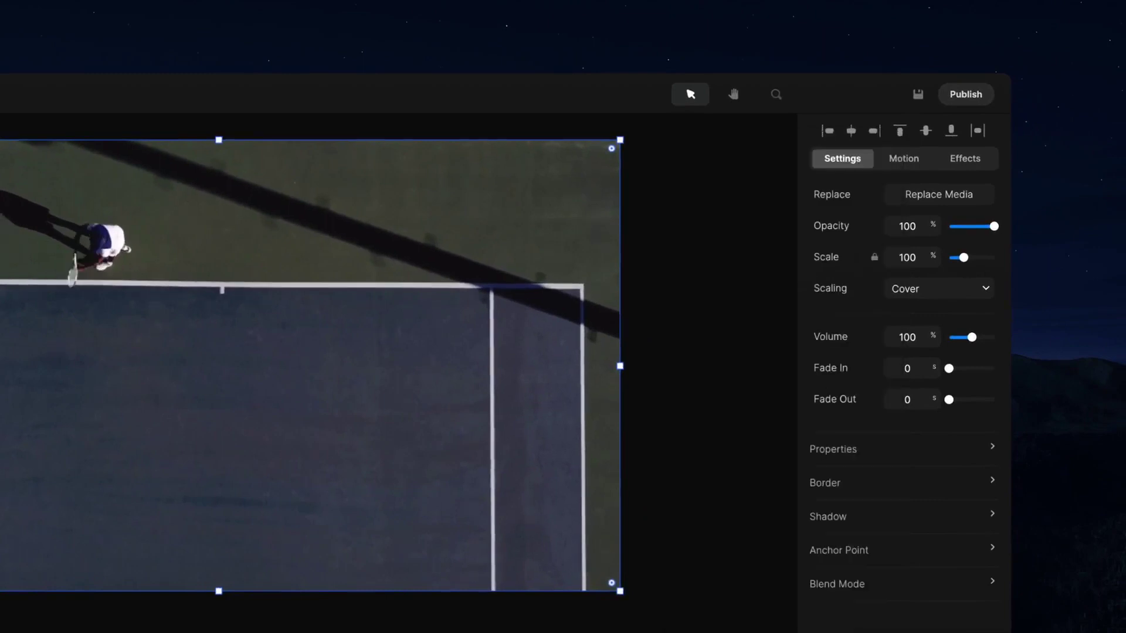
click(932, 621)
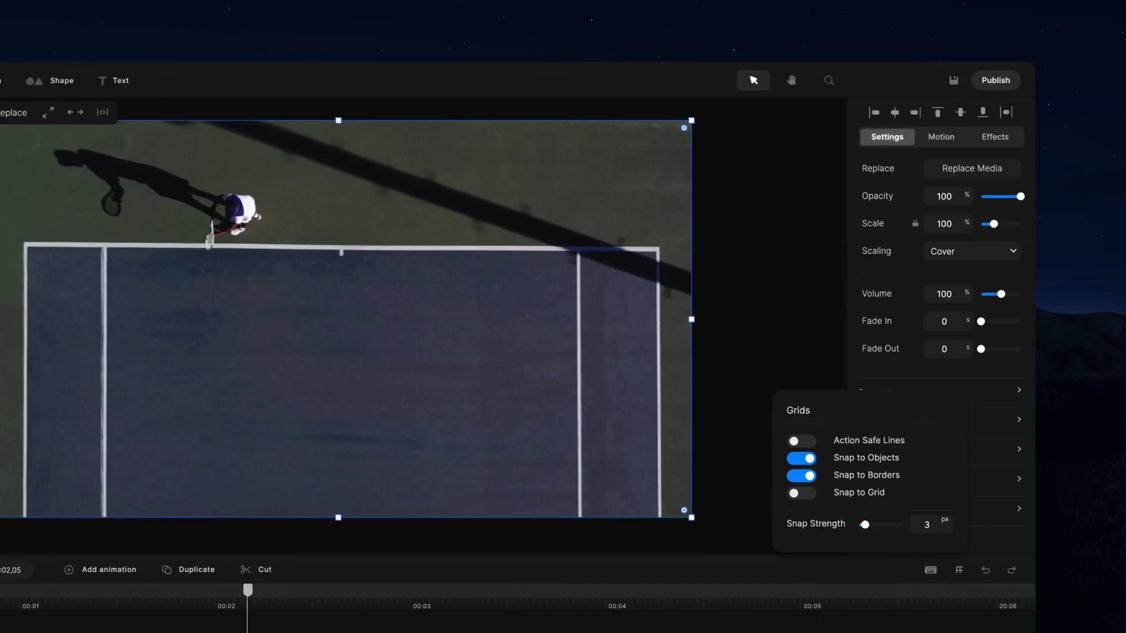
scroll(733, 504, down, 3)
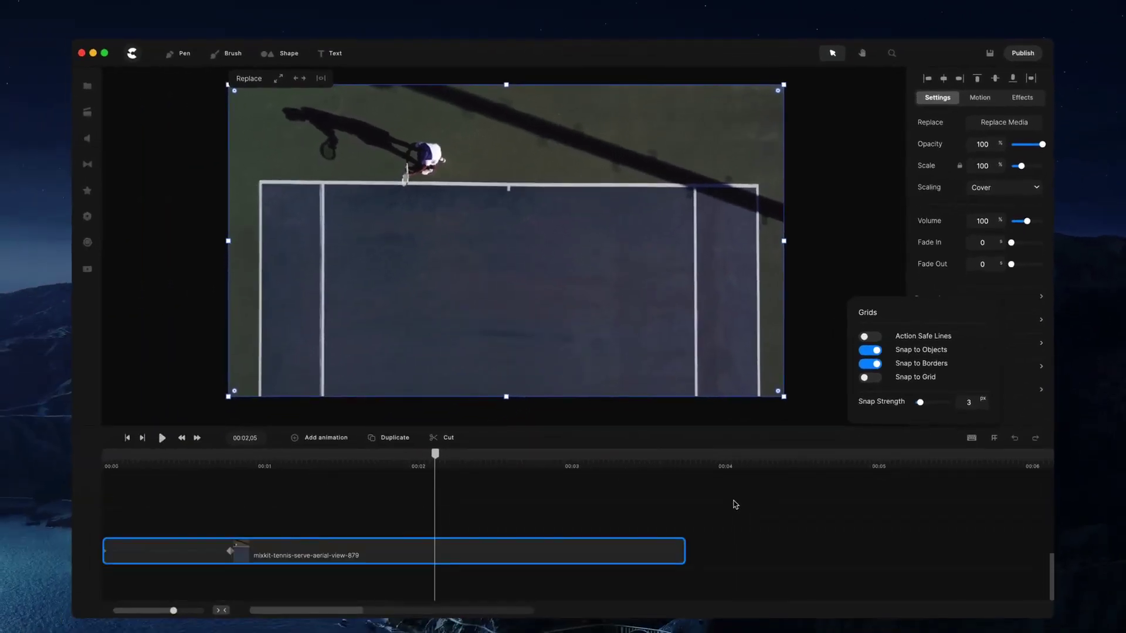
- Remove the empty track above the tennis clip and clear the project's excess tracks
right_click(732, 490)
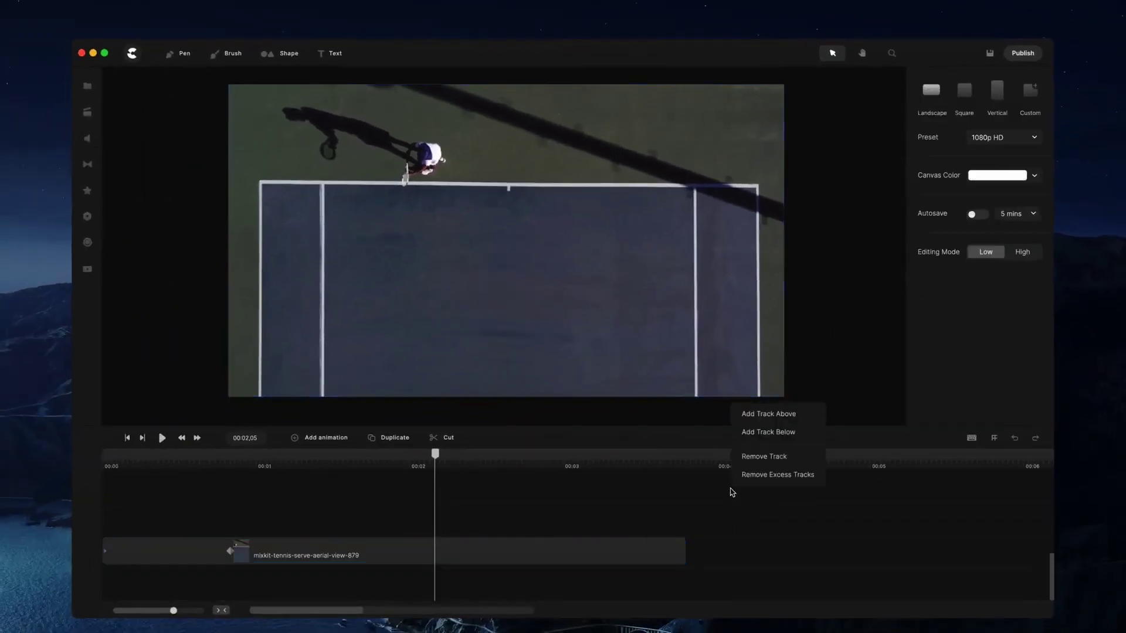
click(789, 460)
right_click(760, 489)
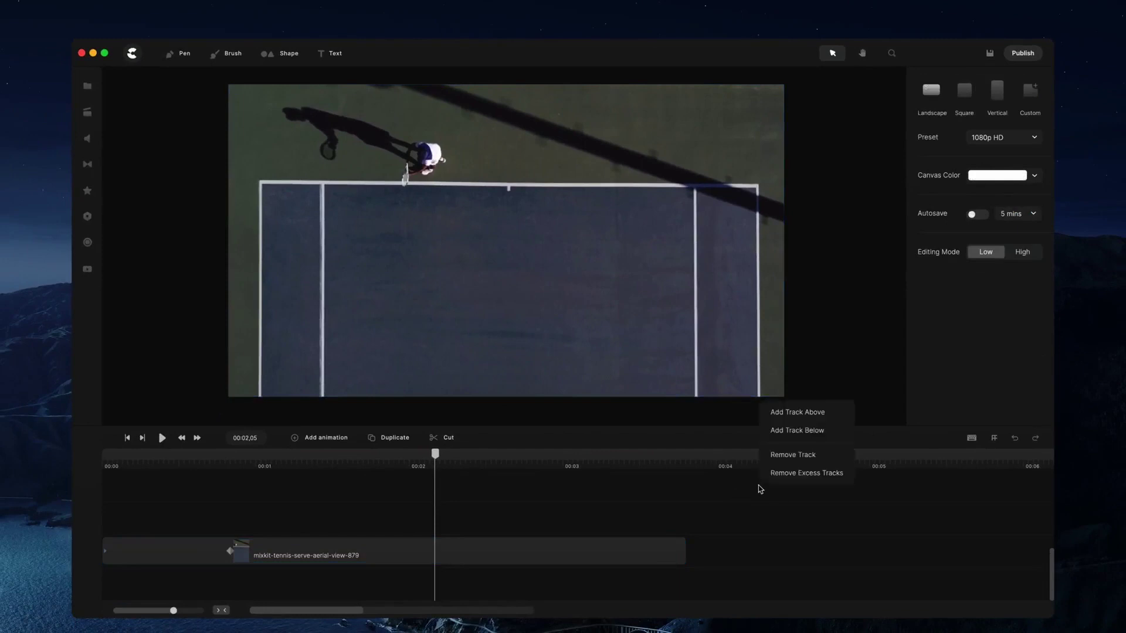
click(820, 478)
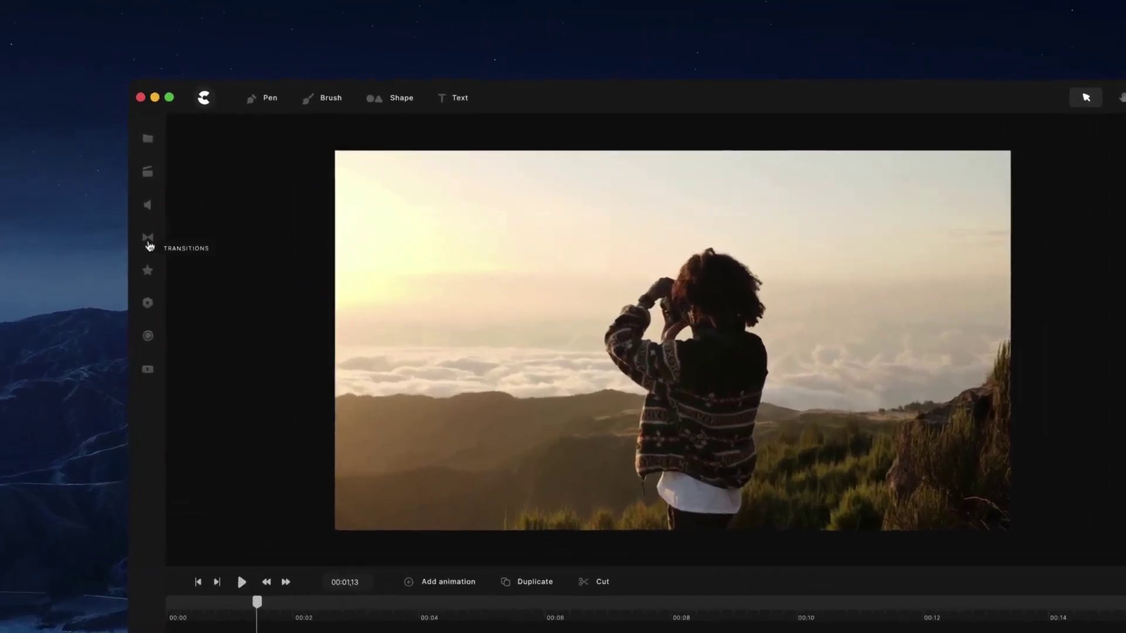
- Apply the Reveal 2 transition to the Photographer in mountains clip
click(148, 173)
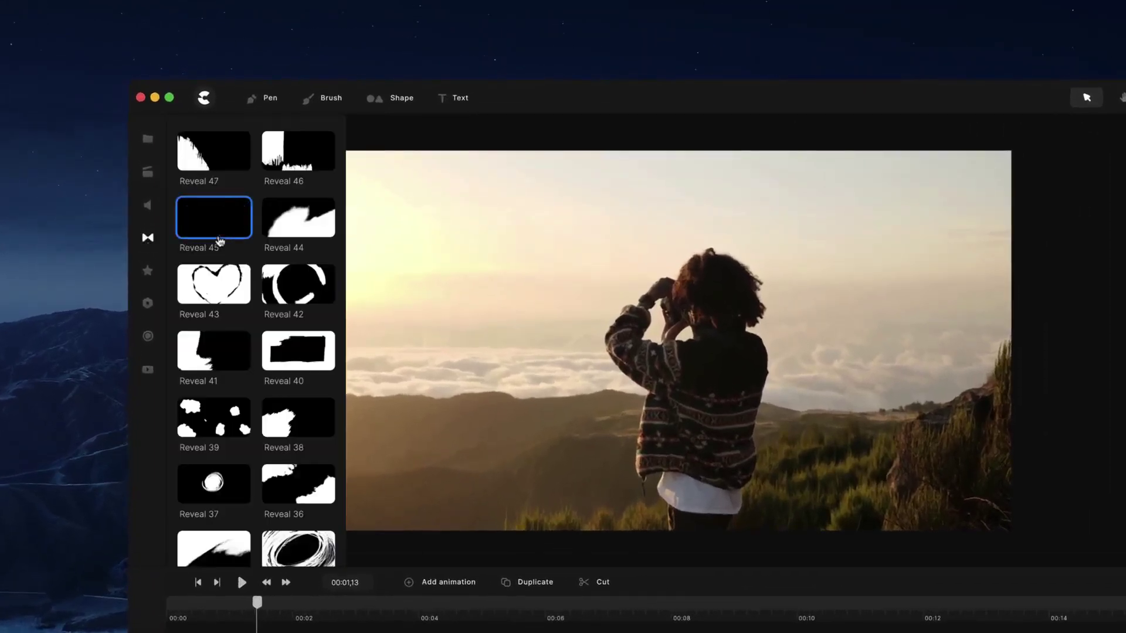
scroll(239, 253, down, 5)
scroll(240, 253, down, 15)
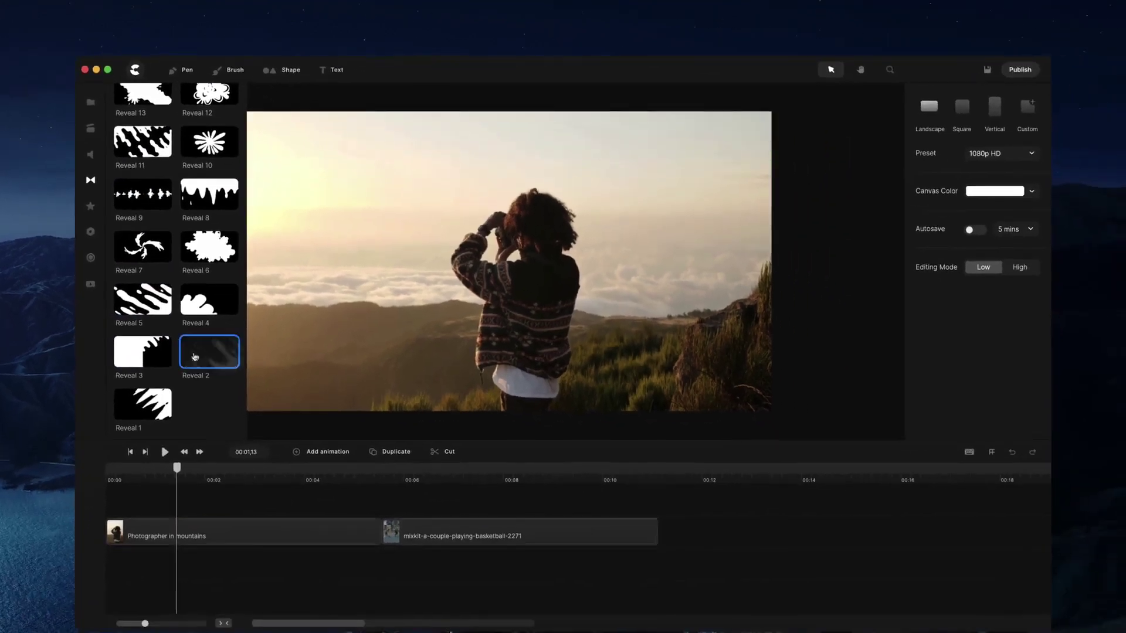
drag(195, 357, 297, 528)
- Preview the reveal transition from the timeline's start to about two seconds in
drag(176, 468, 107, 468)
click(164, 452)
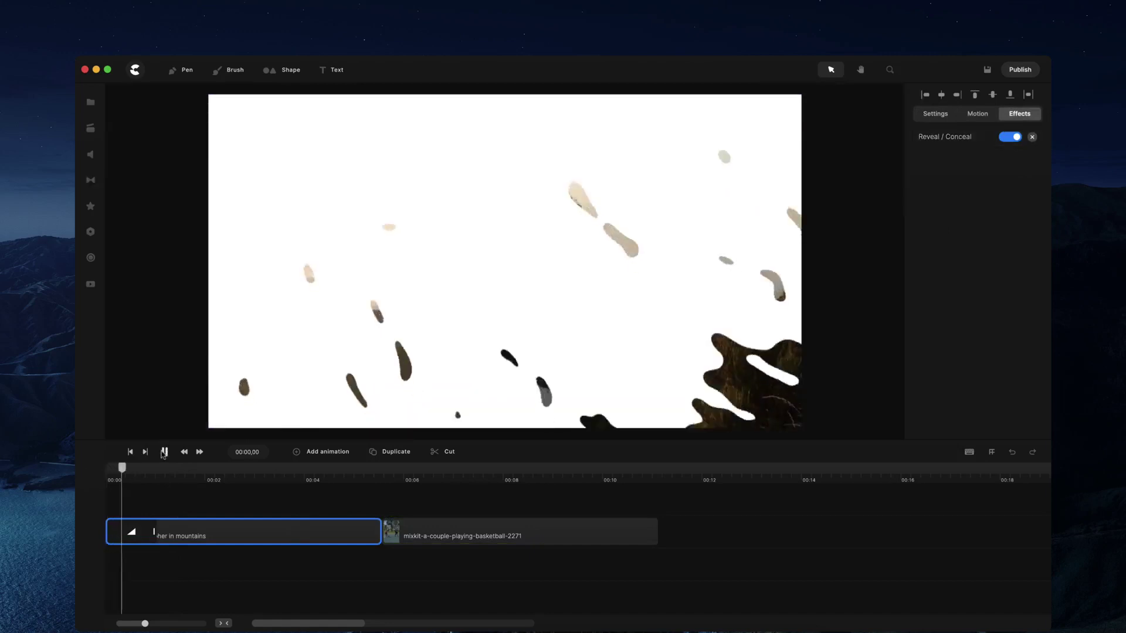
click(164, 452)
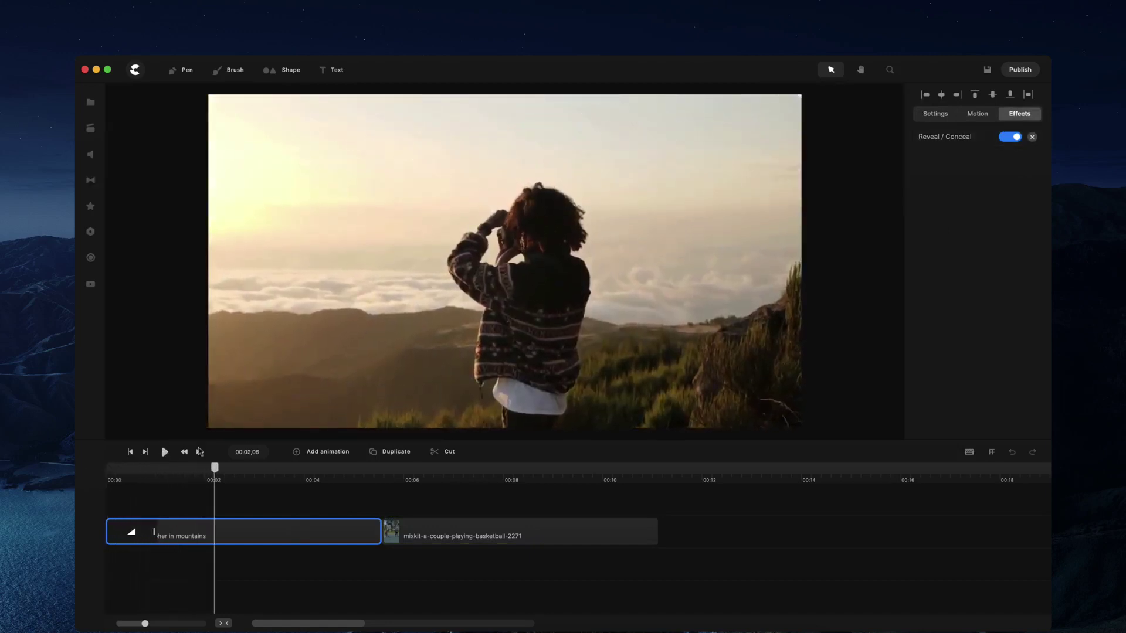
- Enable the Conceal Transition on the photographer clip and scrub the playhead to 00:04,30 within it
click(942, 140)
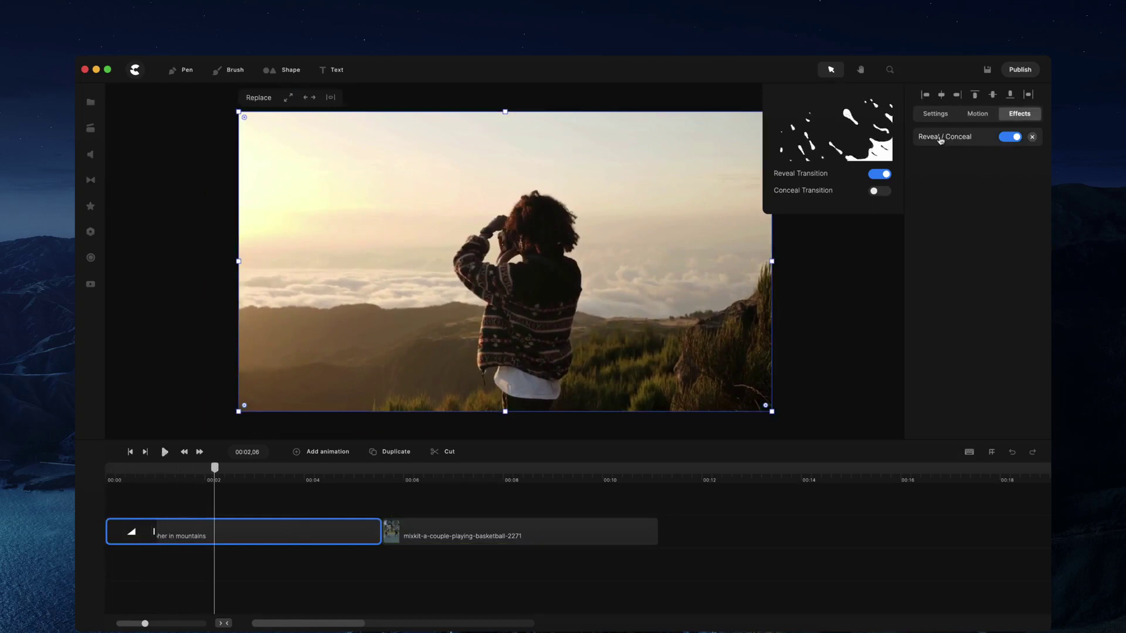
click(880, 192)
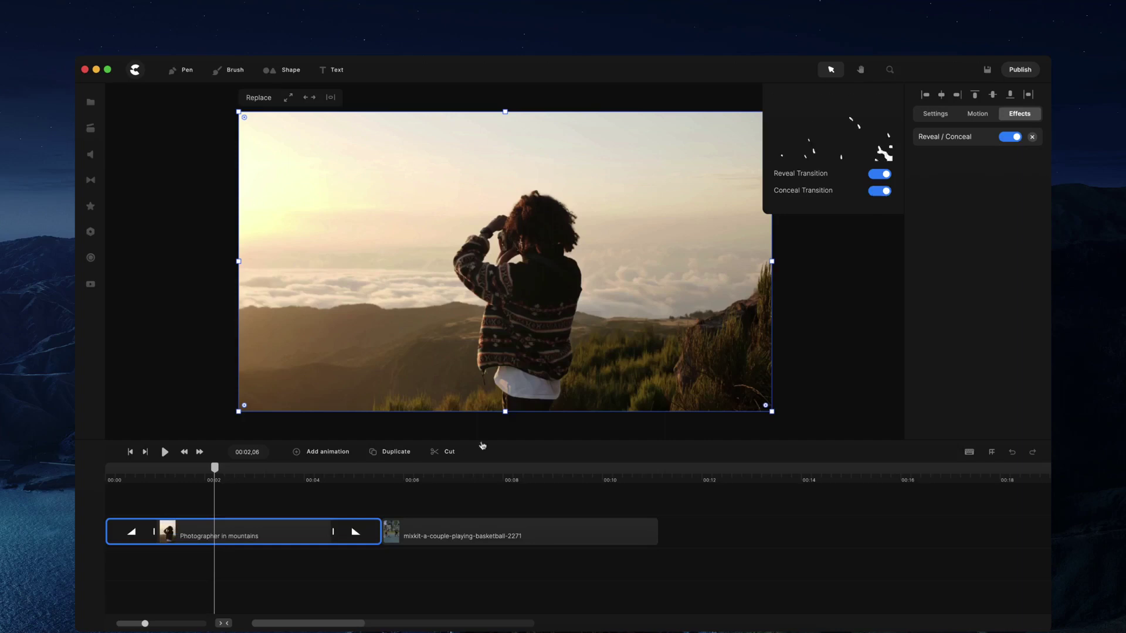
drag(213, 473, 353, 473)
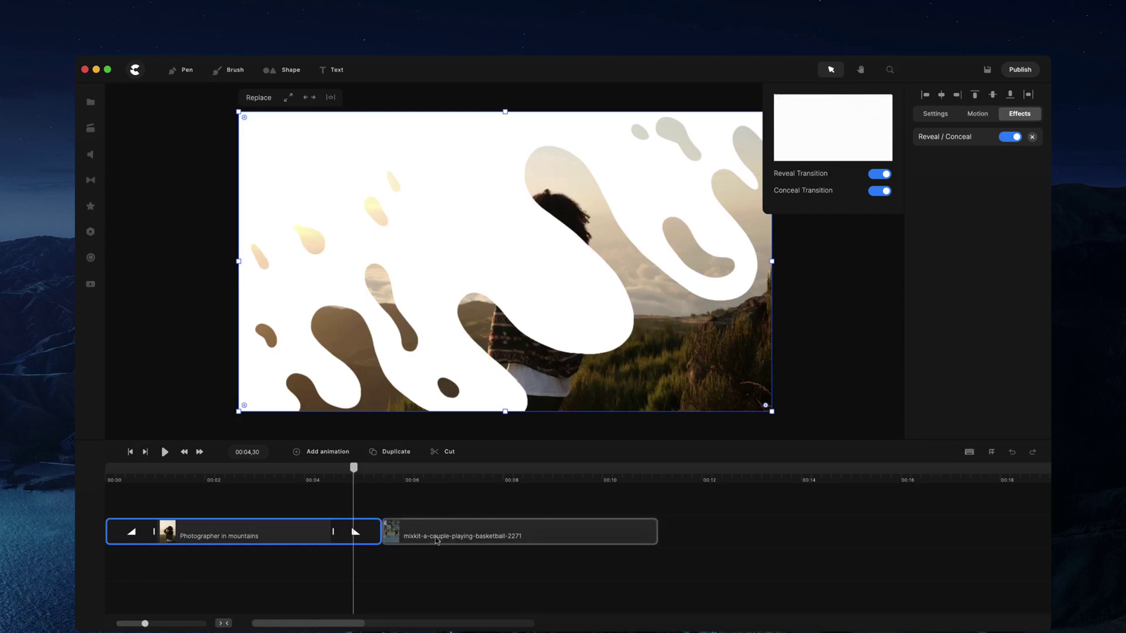
- Move the basketball clip to the track below, with its start aligned to the start of the photographer clip's conceal transition
drag(463, 535, 410, 571)
click(332, 476)
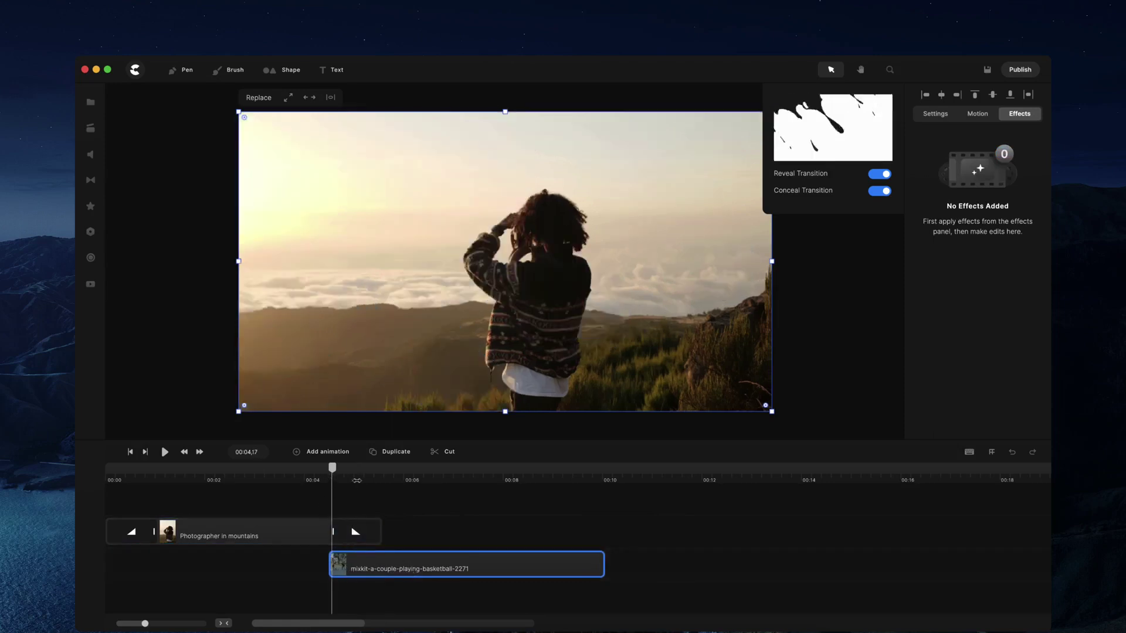
scroll(331, 478, up, 5)
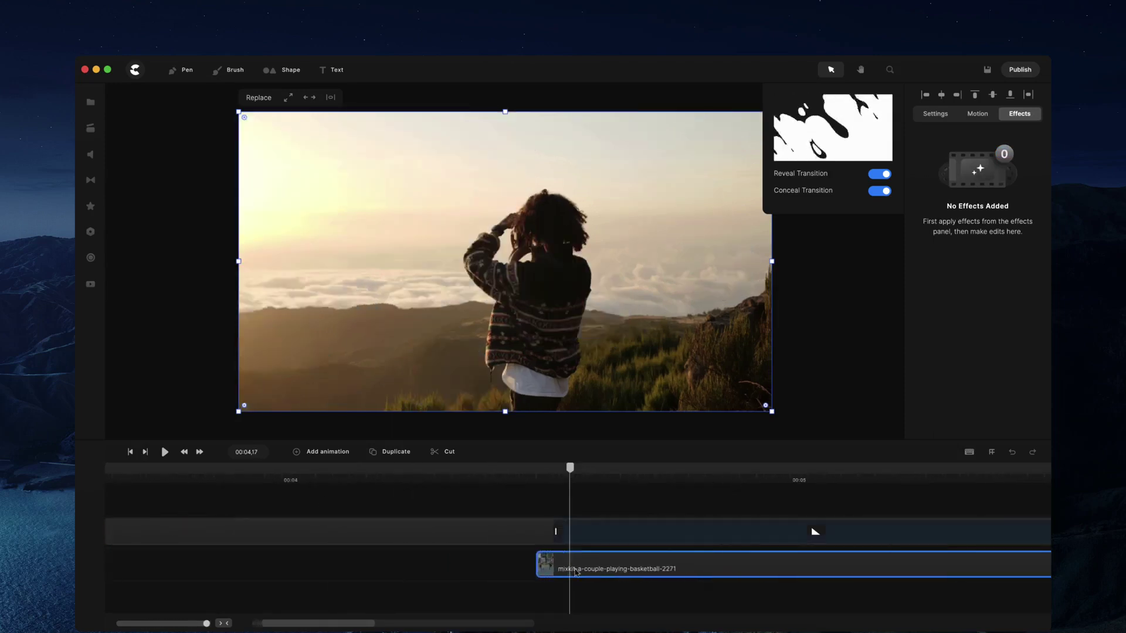
key(Right)
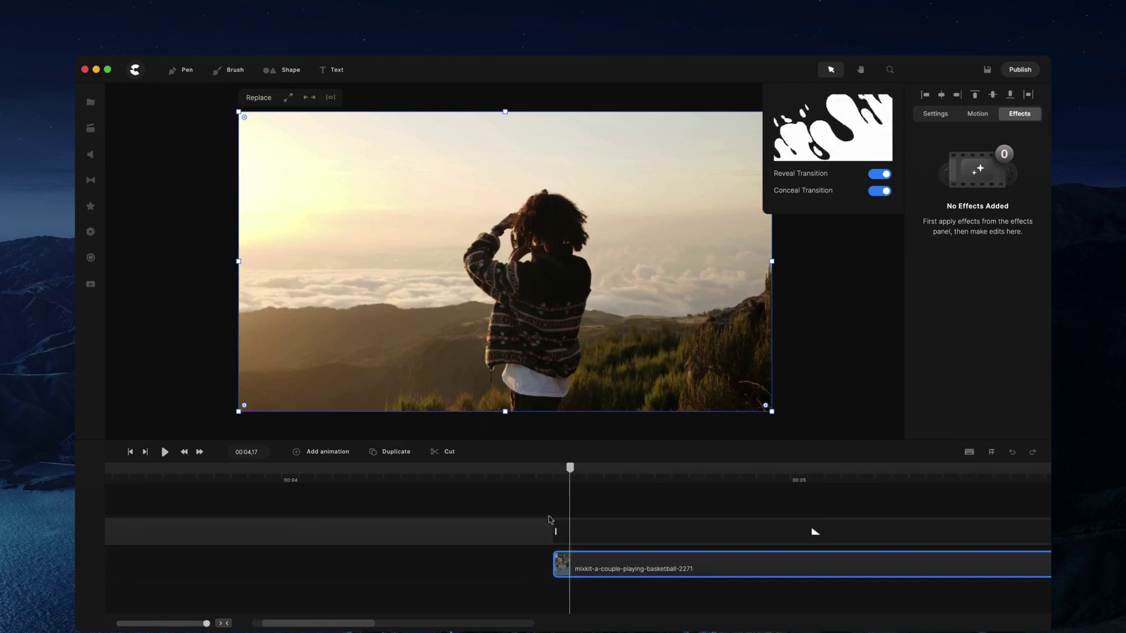
click(554, 478)
click(557, 532)
- Scrub and play through the overlap to preview the photographer clip transitioning into the basketball clip
drag(552, 479, 842, 474)
scroll(791, 478, down, 5)
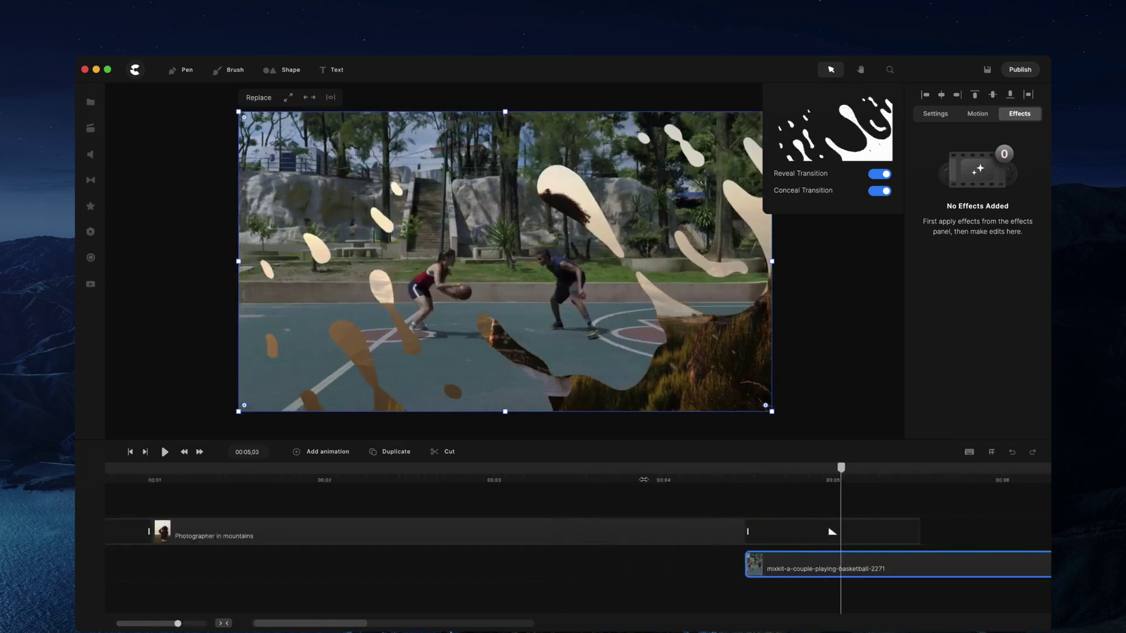
key(space)
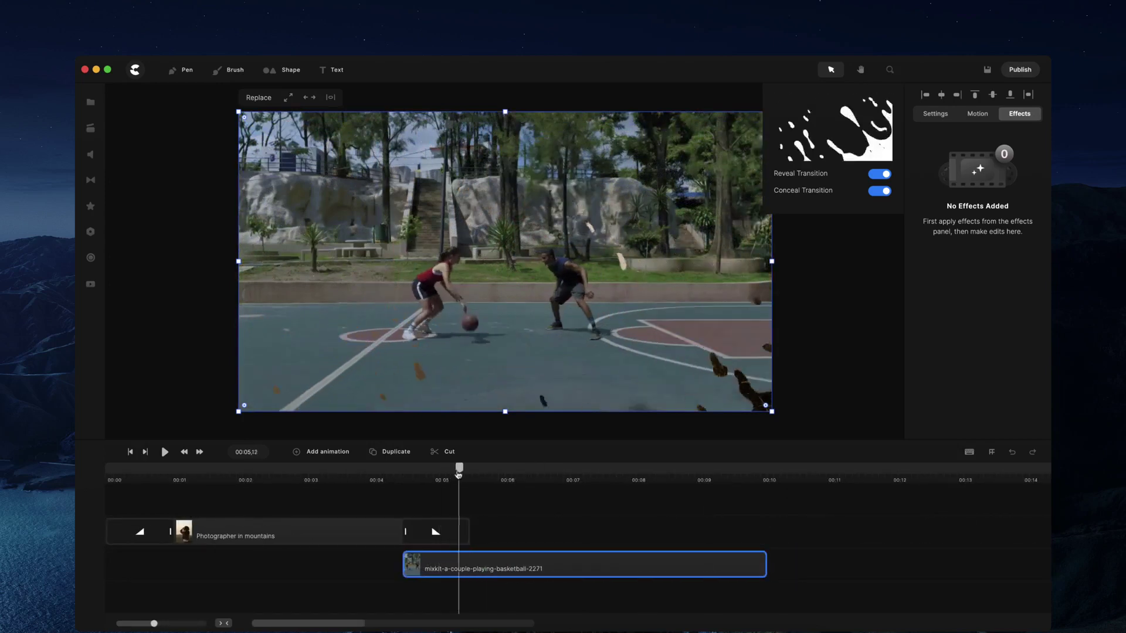
drag(385, 478, 360, 479)
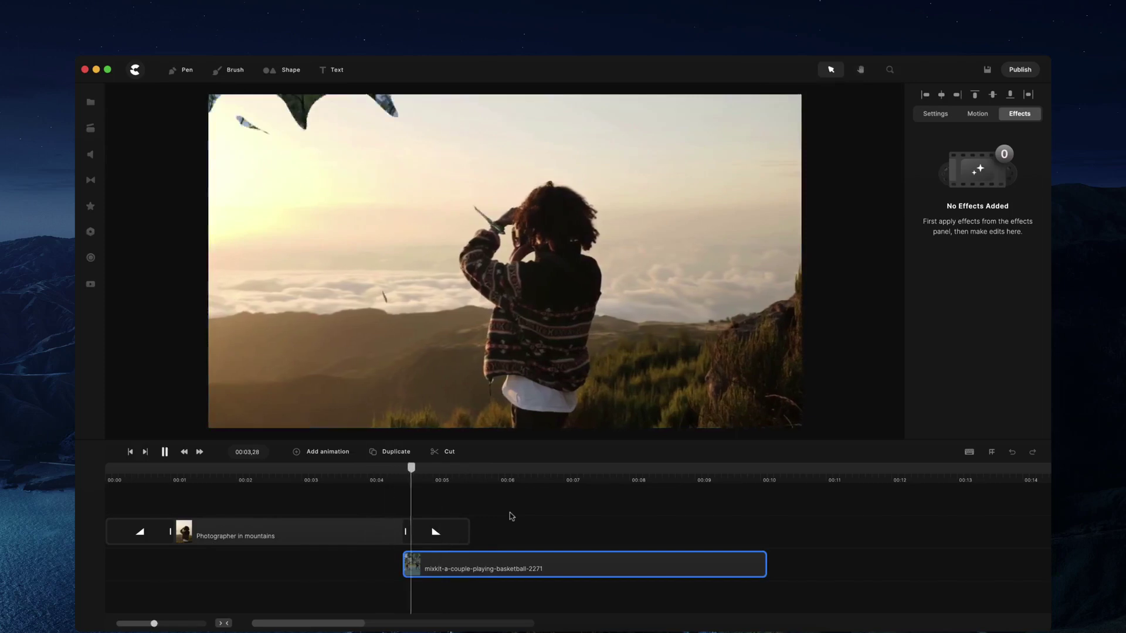
key(space)
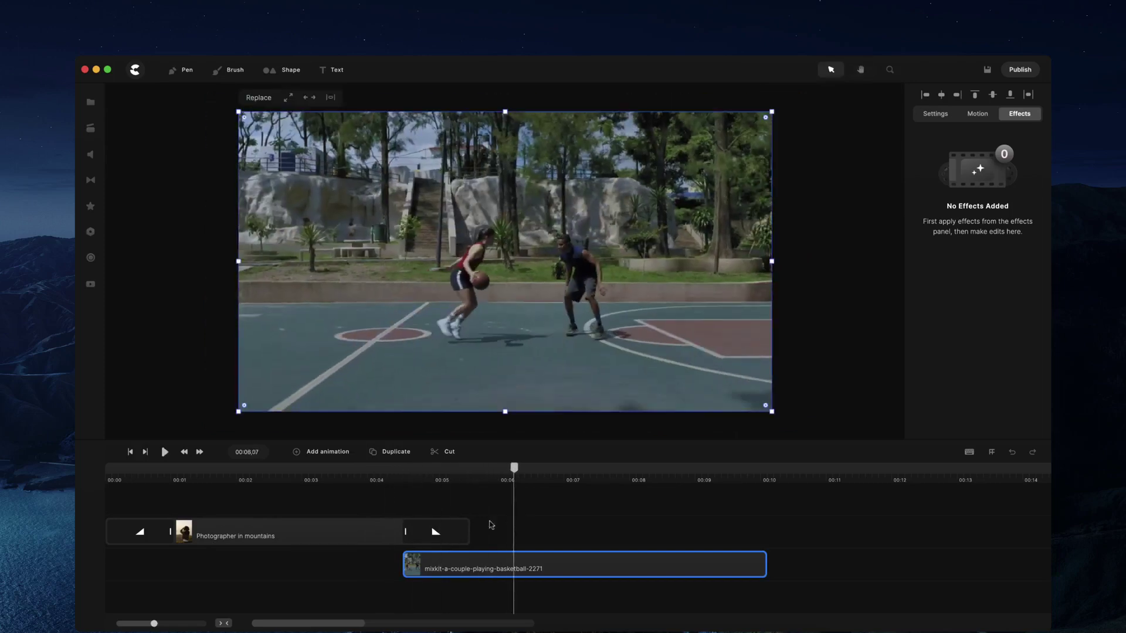
- Turn the photographer clip's Reveal / Conceal effect off and on, and remove the effect from the clip
click(444, 534)
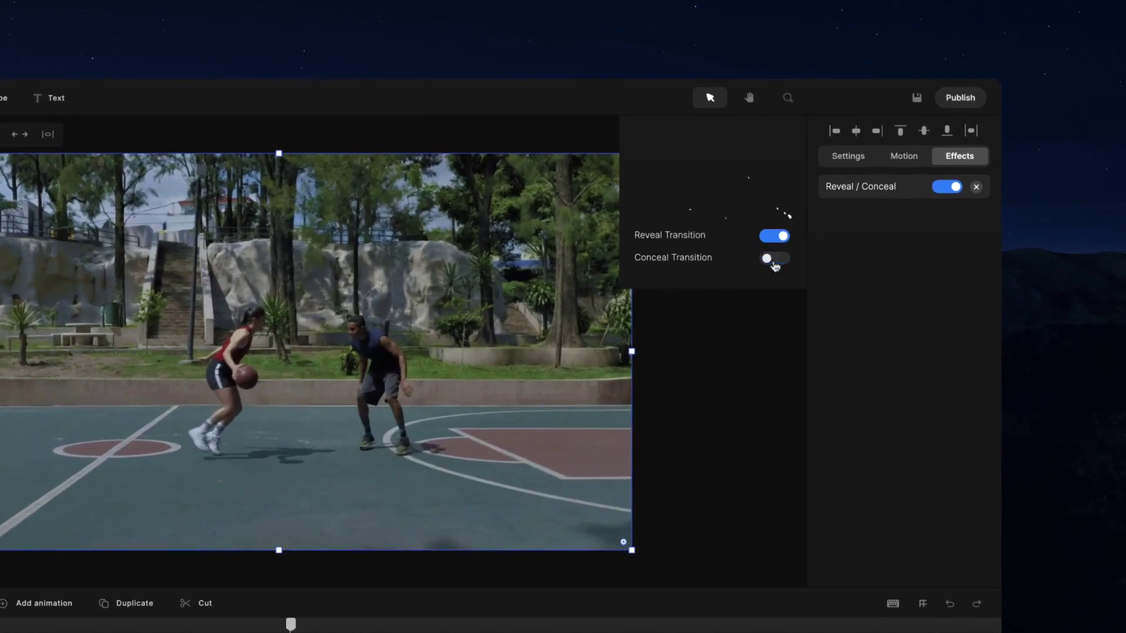
click(945, 187)
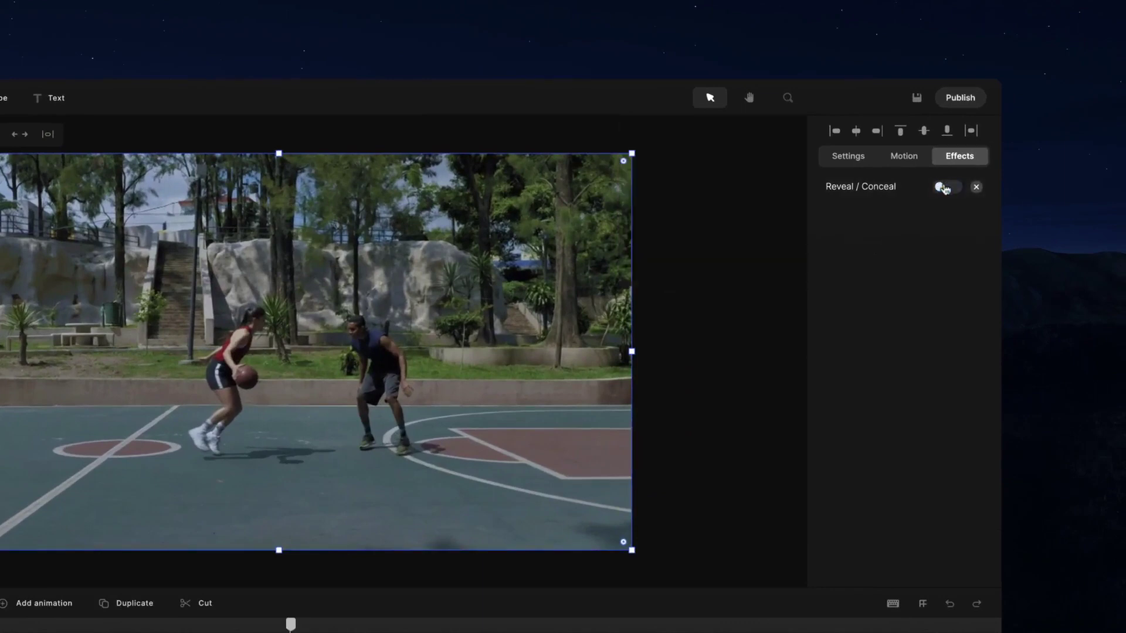
click(945, 187)
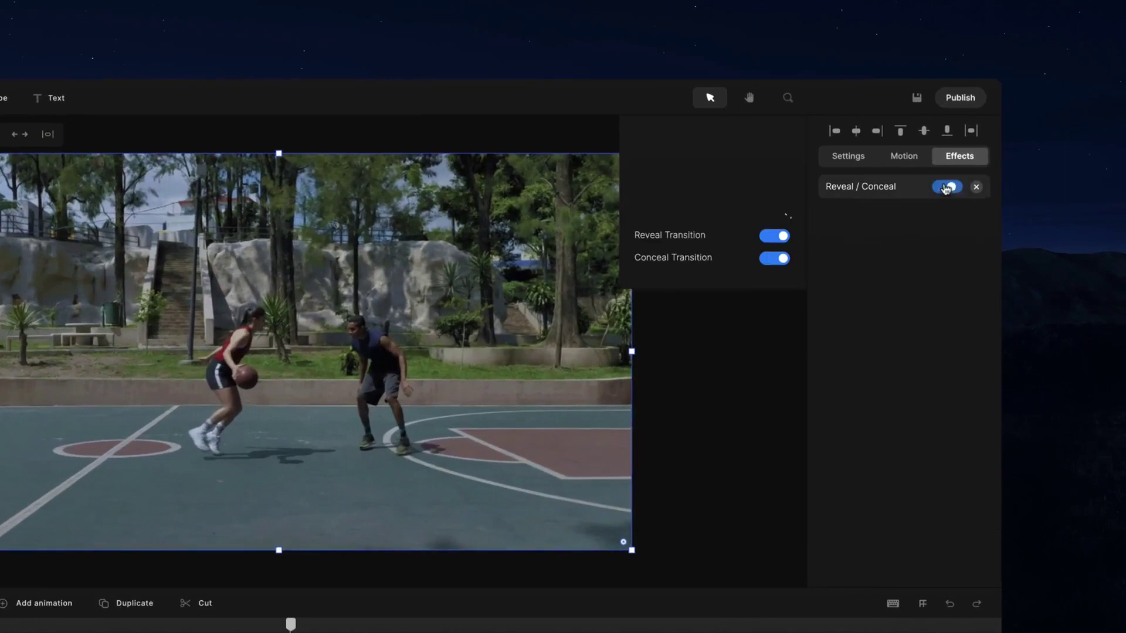
click(977, 186)
drag(290, 624, 110, 632)
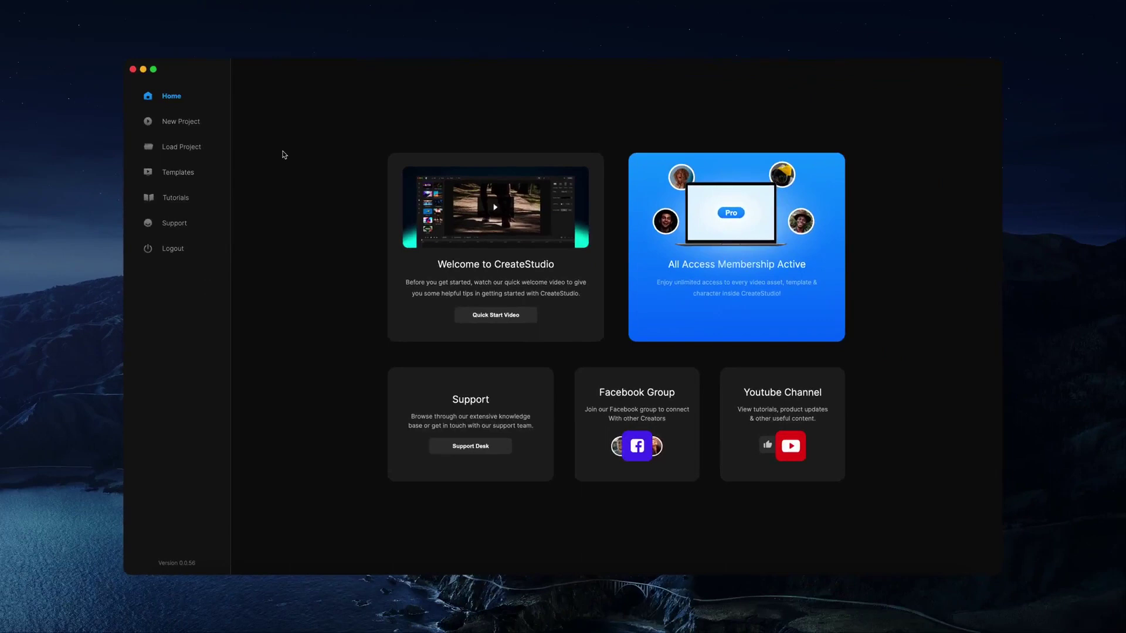
- Create a new landscape project with the 1080p HD preset and a white canvas
click(193, 129)
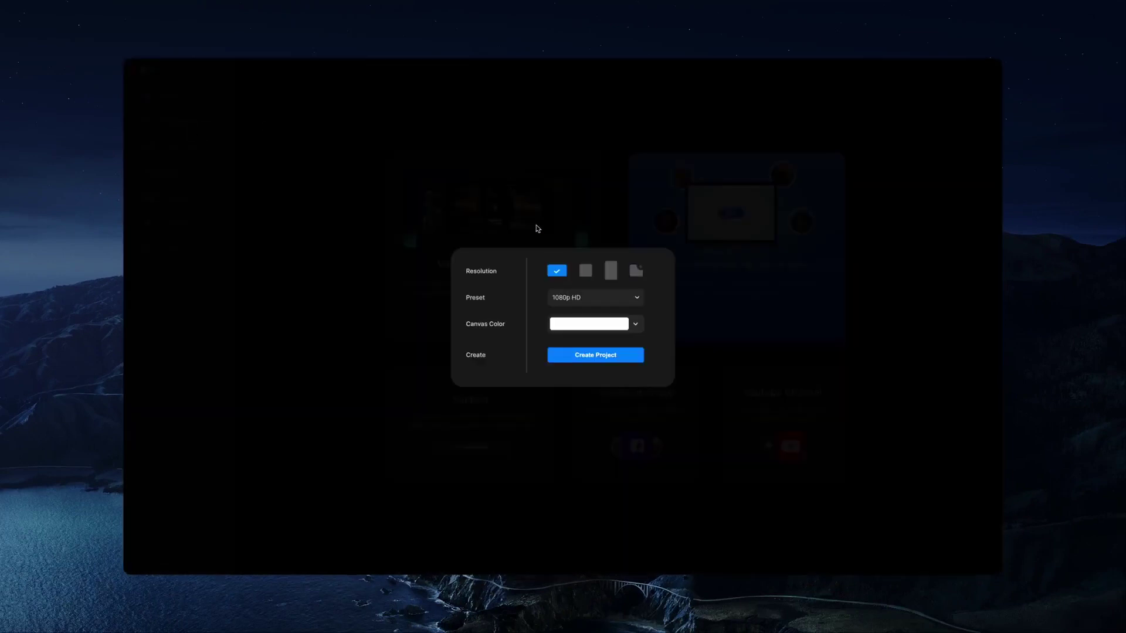
click(586, 278)
click(613, 278)
click(560, 275)
click(622, 357)
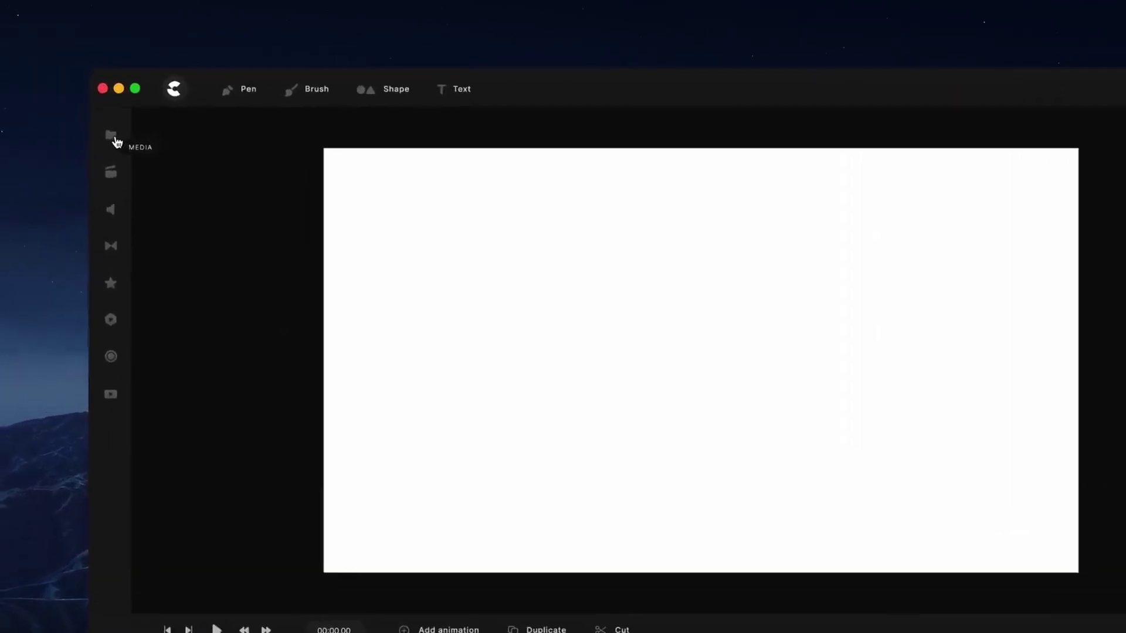
- Look through the media, element, music and transition libraries, including the Characters, Icons and Shapes categories
click(77, 93)
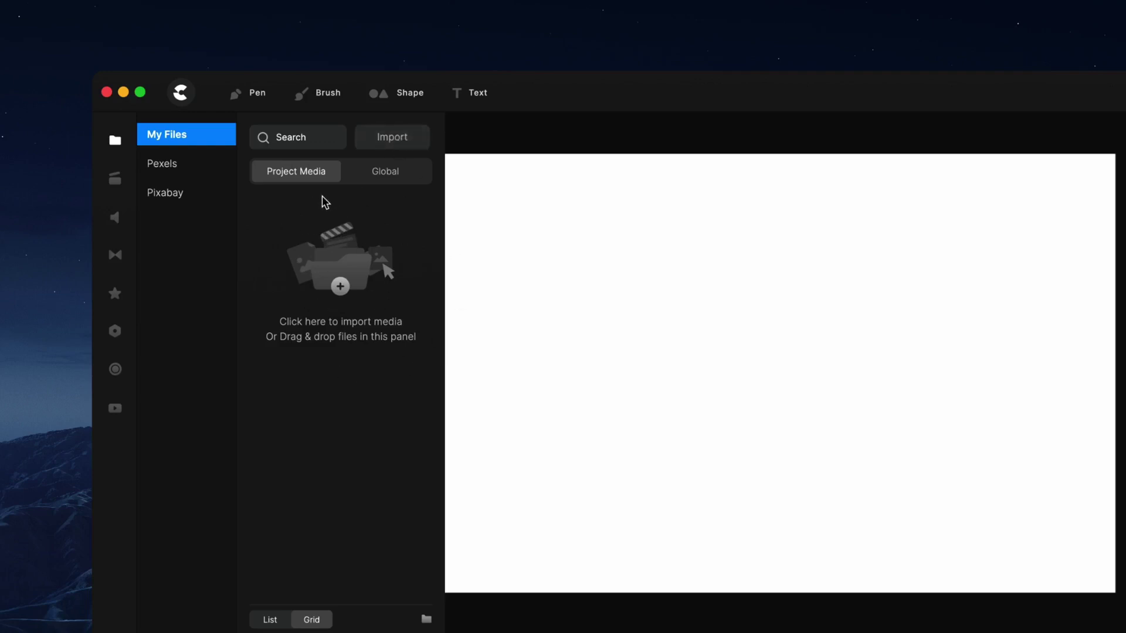
click(115, 180)
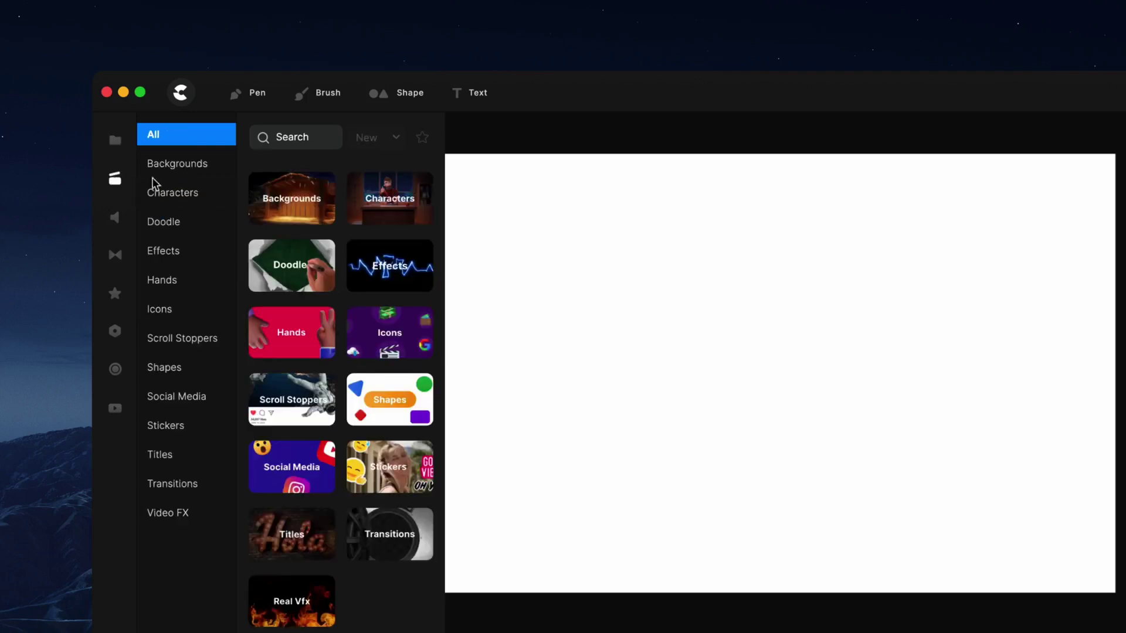
click(199, 168)
click(195, 344)
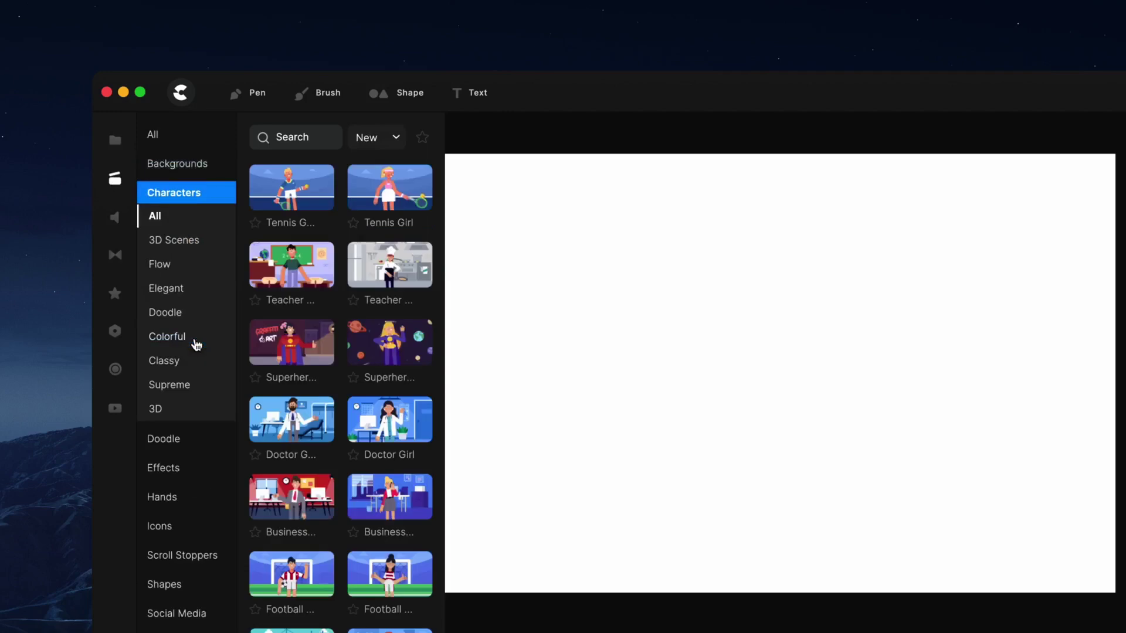
scroll(193, 295, down, 4)
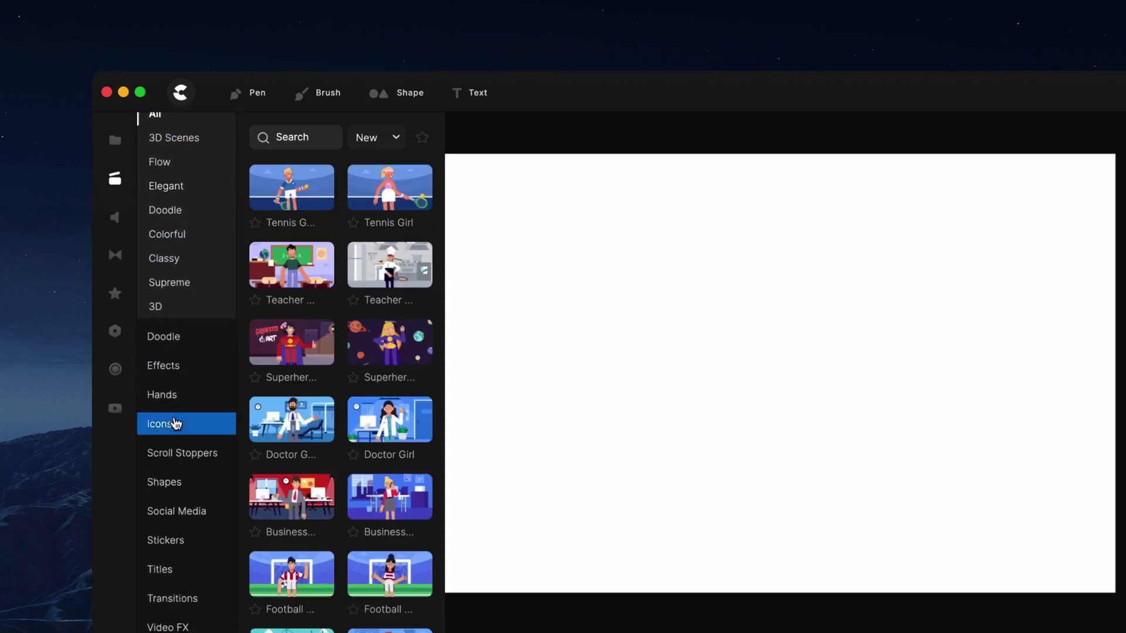
click(175, 423)
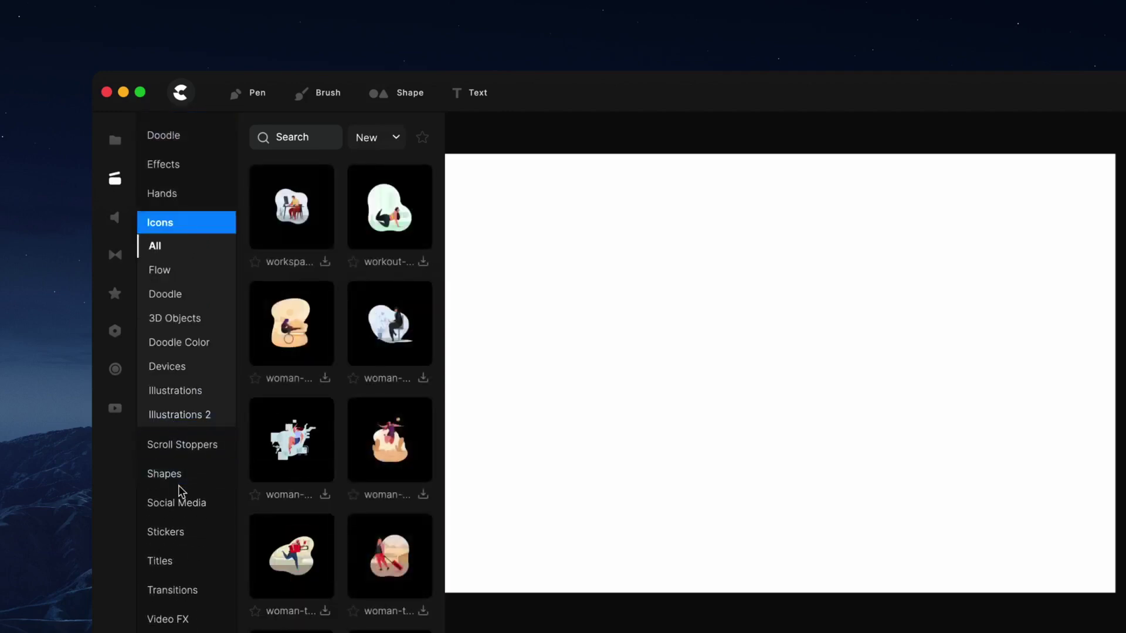
click(179, 483)
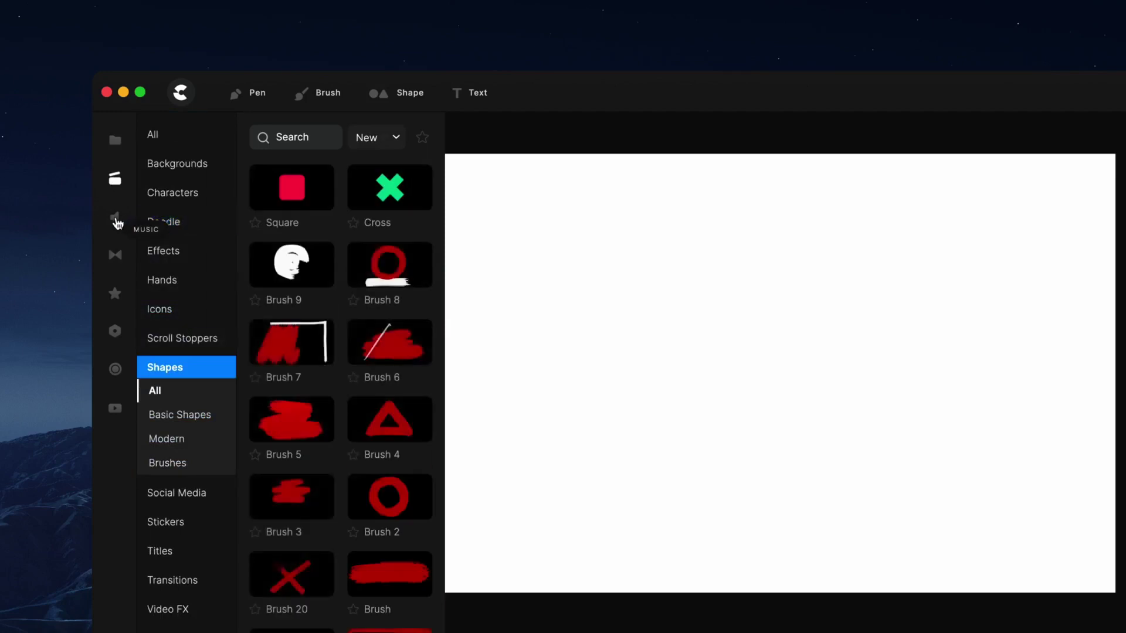
click(116, 220)
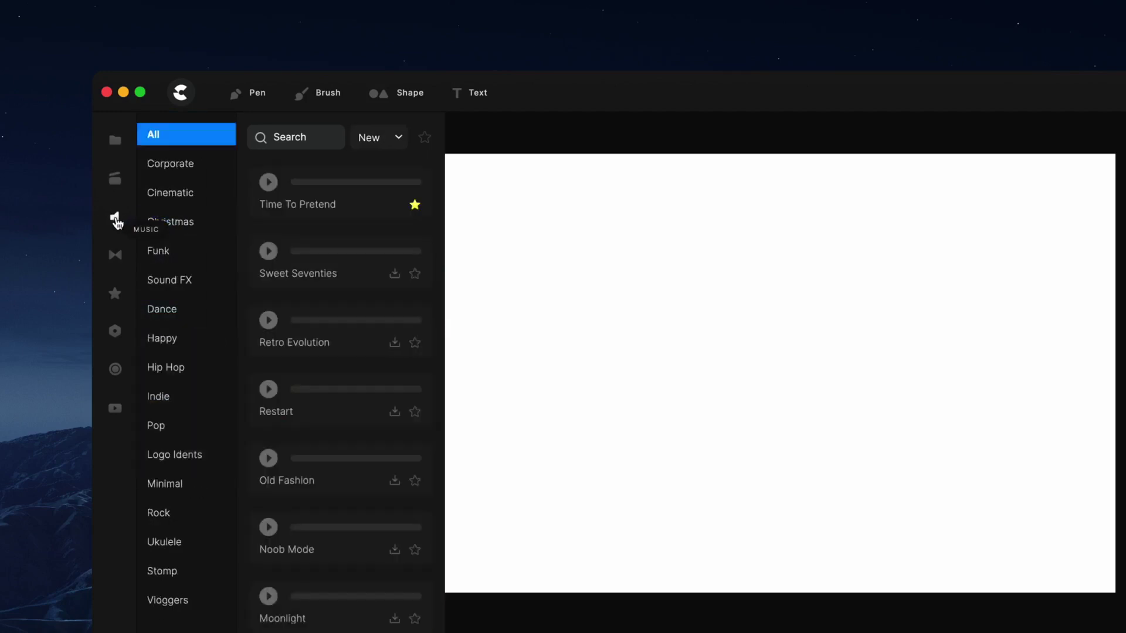
click(118, 261)
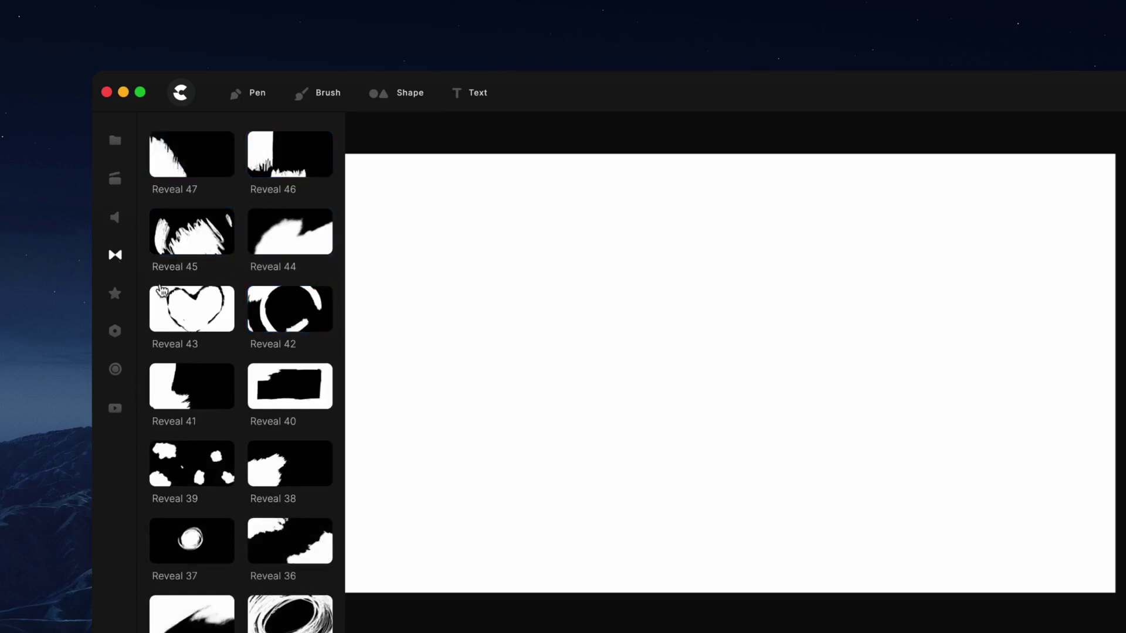
- Add a default text object to the canvas and apply the Glitch effect to it
click(123, 297)
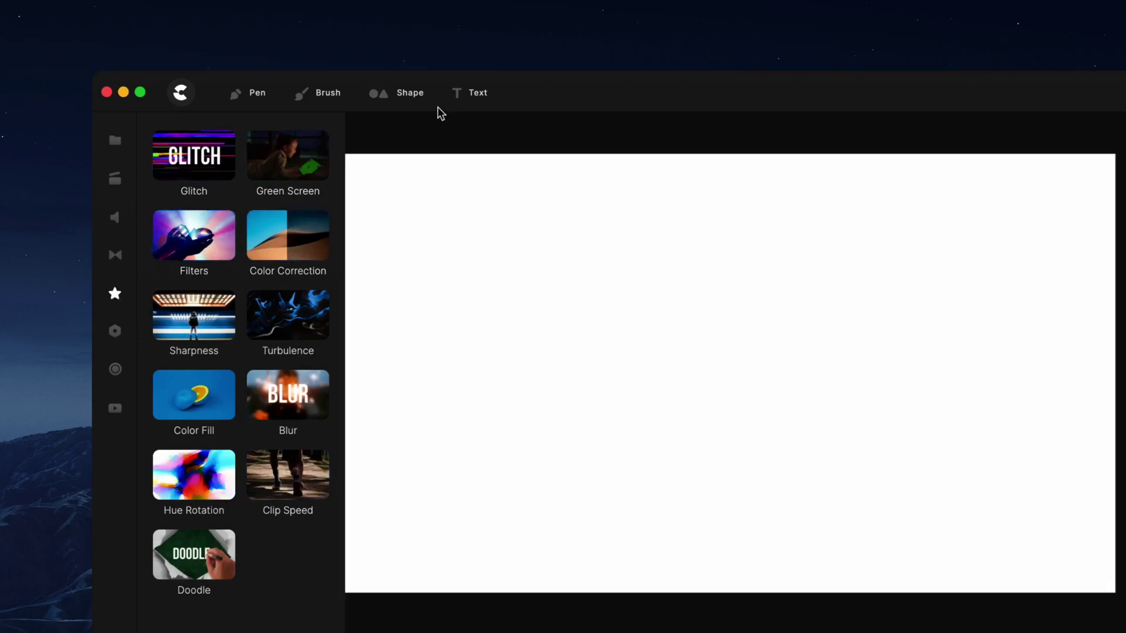
click(473, 94)
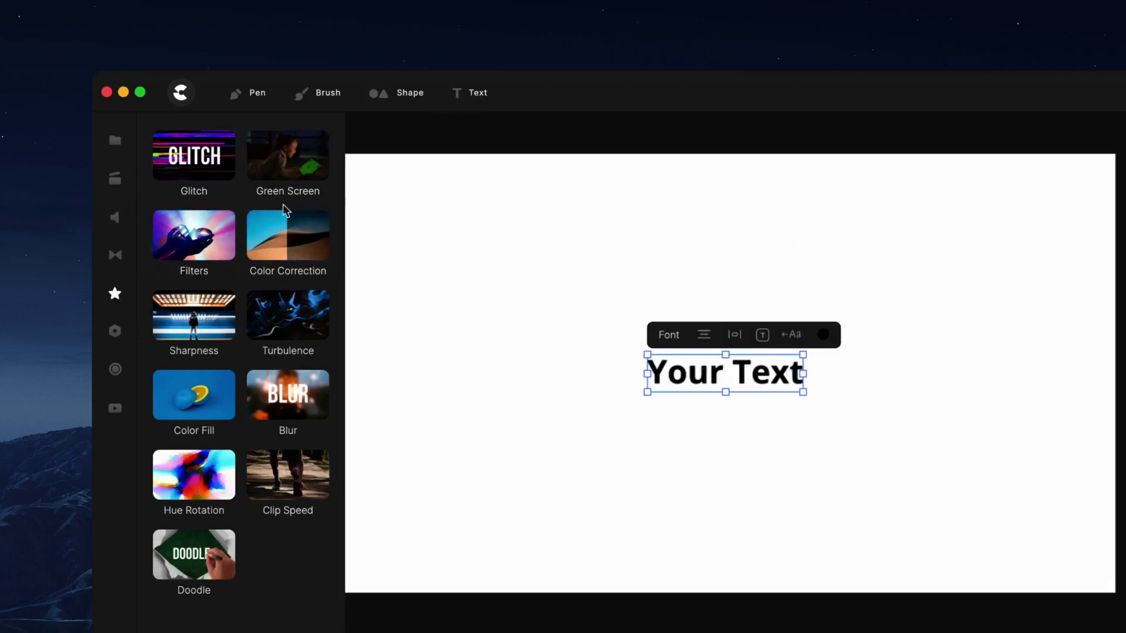
drag(175, 170, 613, 376)
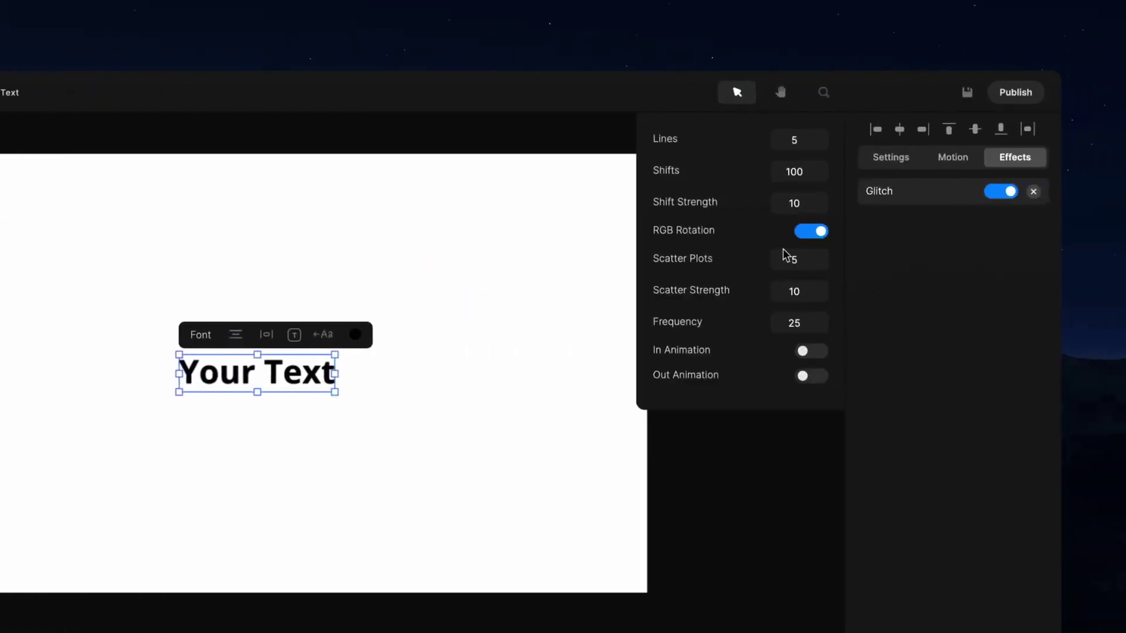
- Turn the text's Glitch effect off and on, and set its Lines value to 21
click(1002, 198)
click(1002, 198)
drag(823, 140, 835, 140)
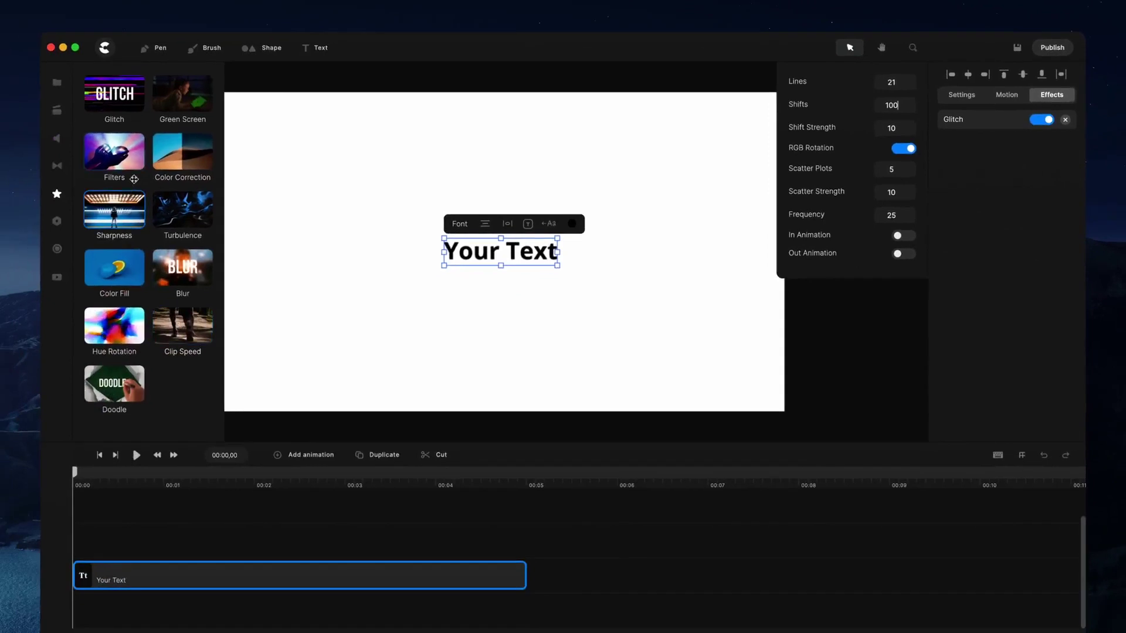
- Delete the text object, add a Carousel to the canvas in its place and preview its playback
click(57, 221)
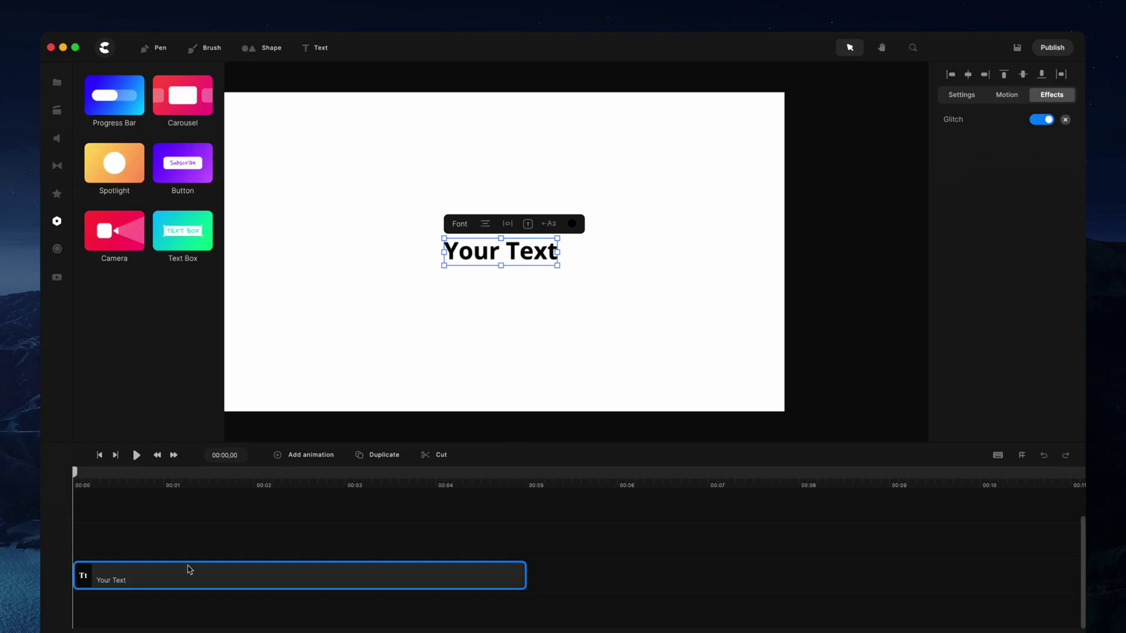
key(Delete)
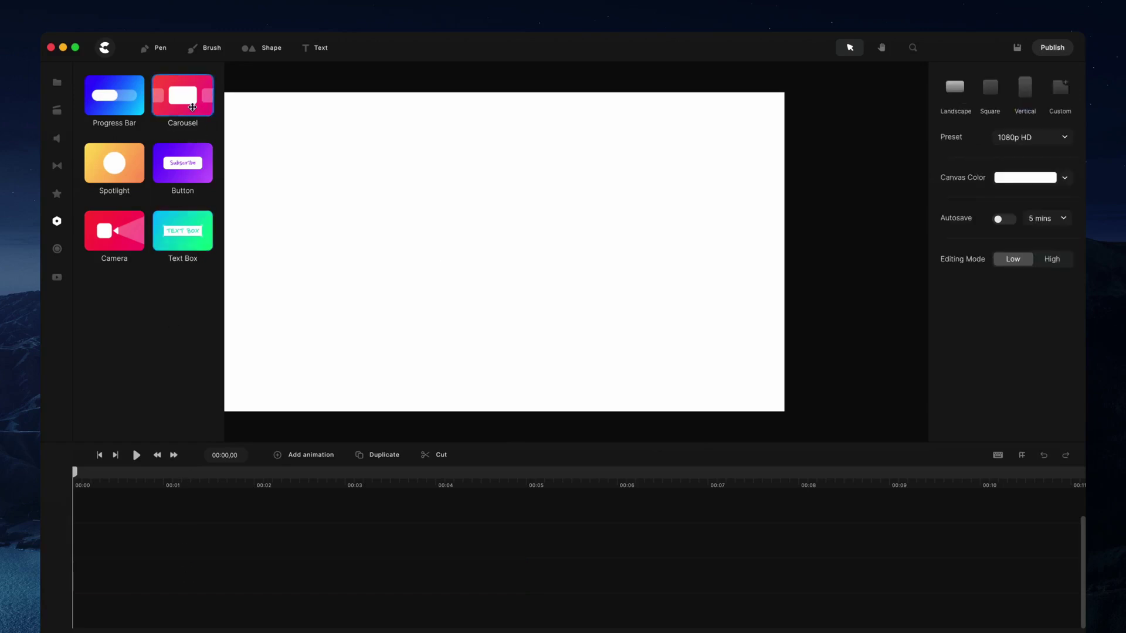
drag(192, 108, 384, 249)
click(135, 456)
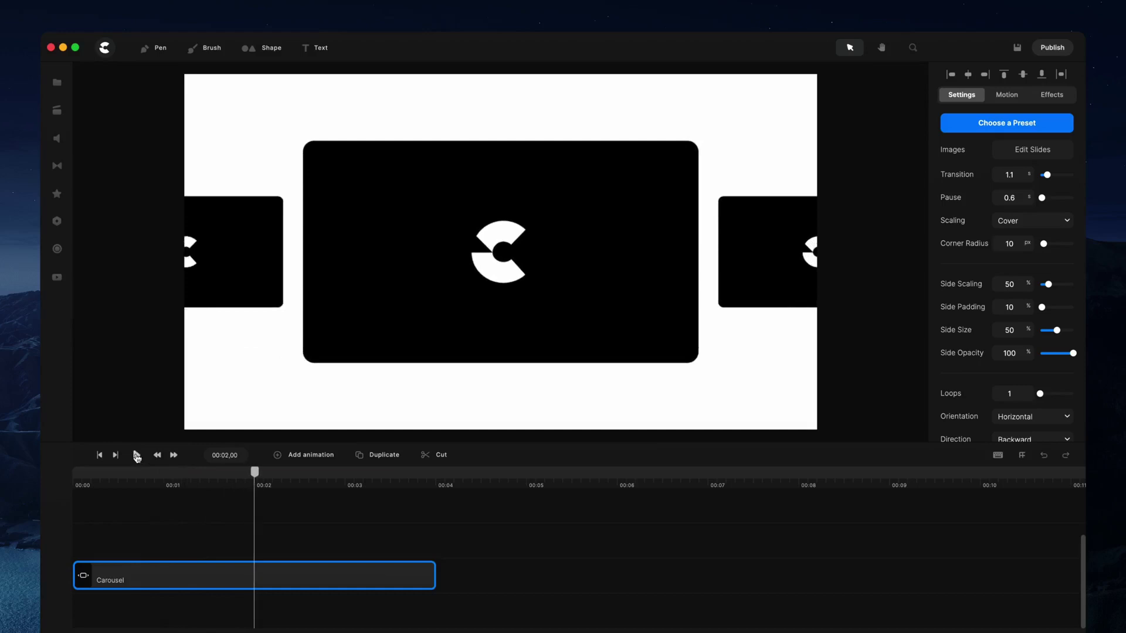
click(137, 456)
- Apply the red vertical preset to the carousel and return the playhead to the start of the timeline
click(1006, 126)
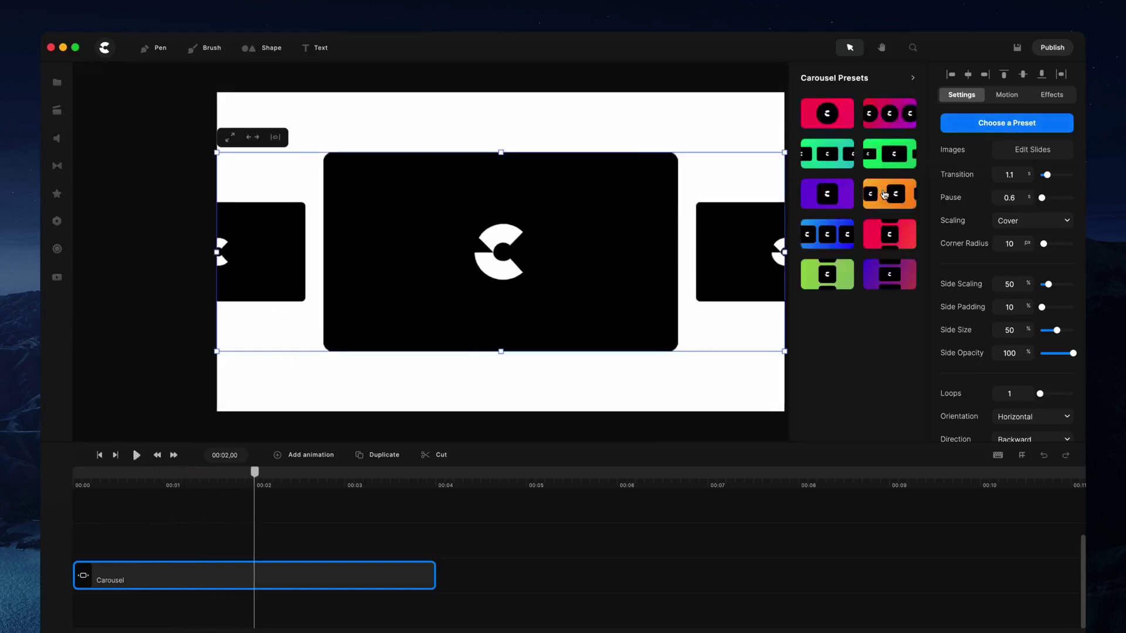
click(887, 235)
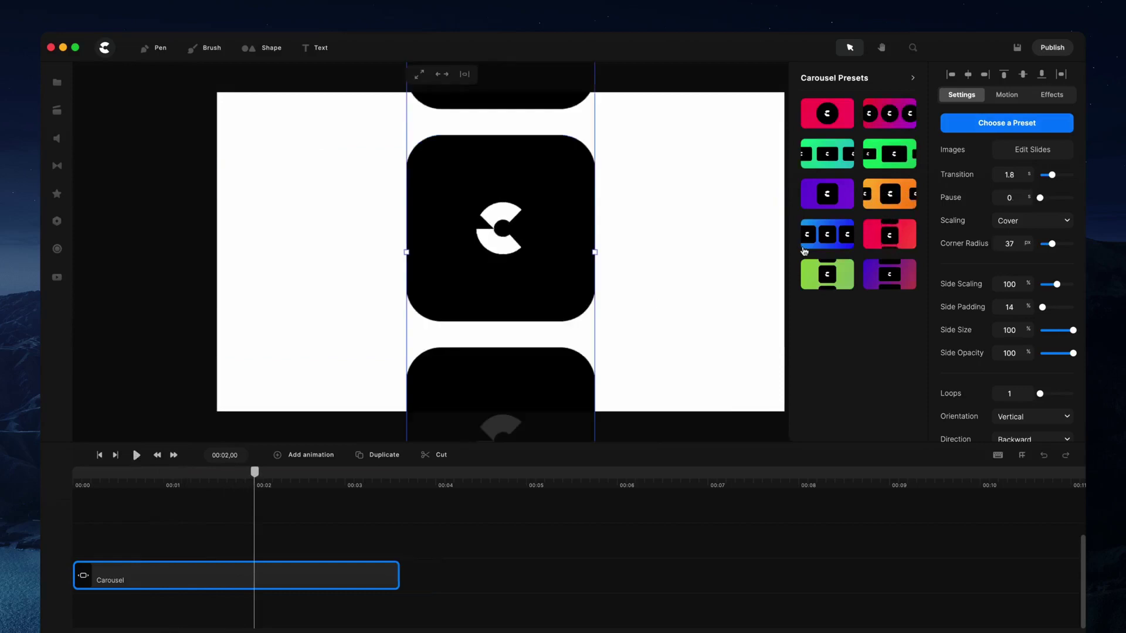
click(101, 455)
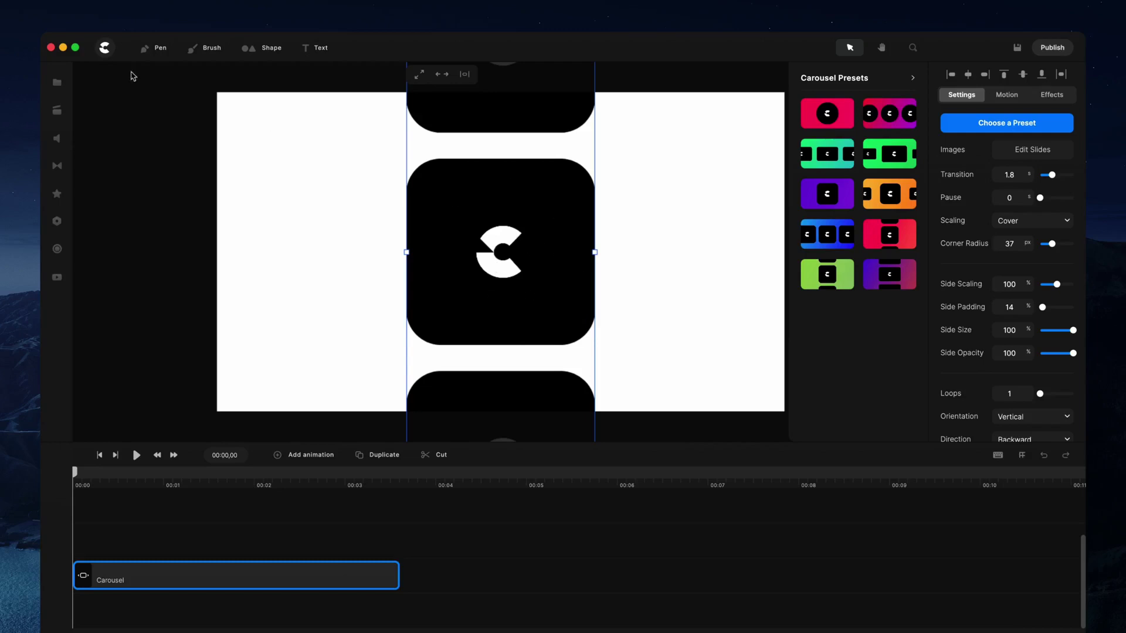
- Fill the carousel slides with the lantern, skateboarder and camera photos from the global Images folder, and preview the result
click(57, 82)
click(261, 106)
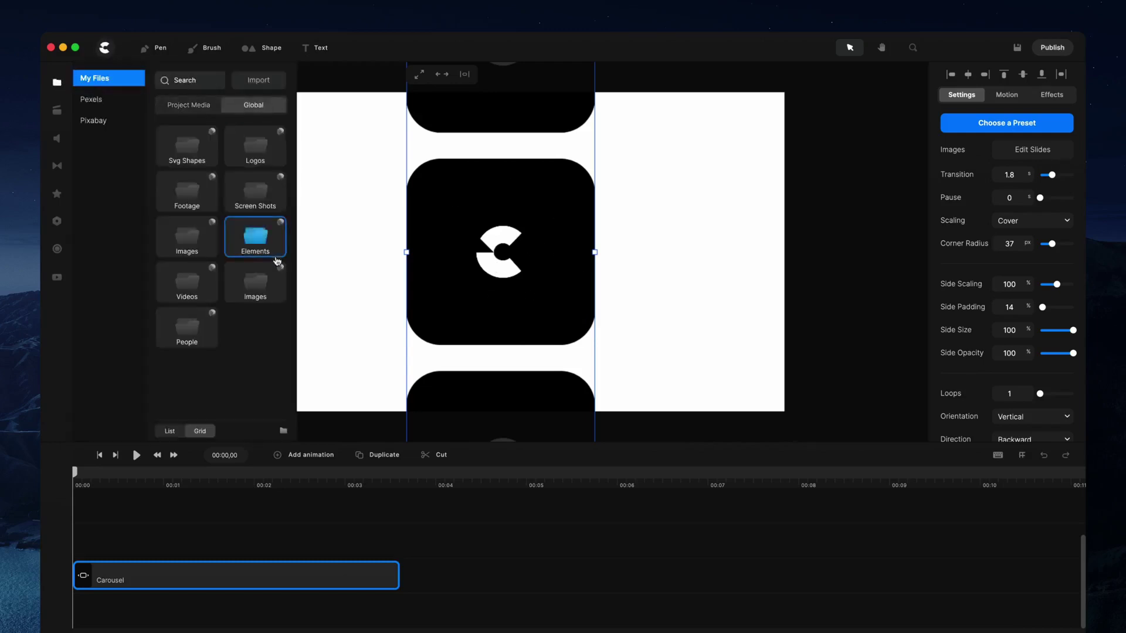
click(189, 235)
drag(254, 212, 476, 252)
drag(256, 171, 502, 135)
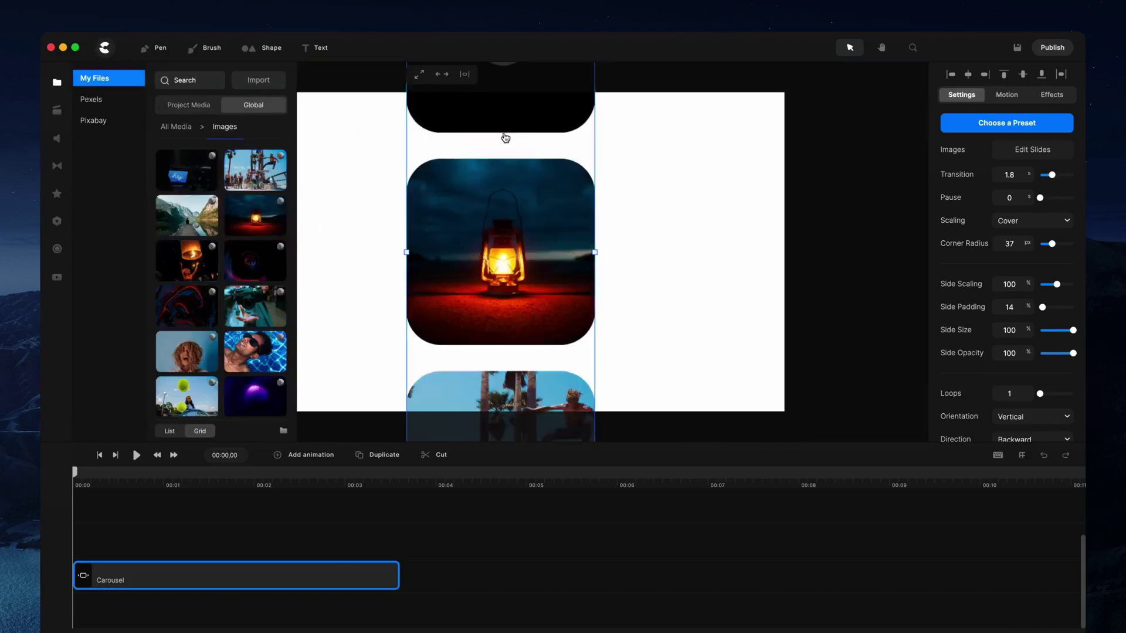
drag(255, 306, 455, 211)
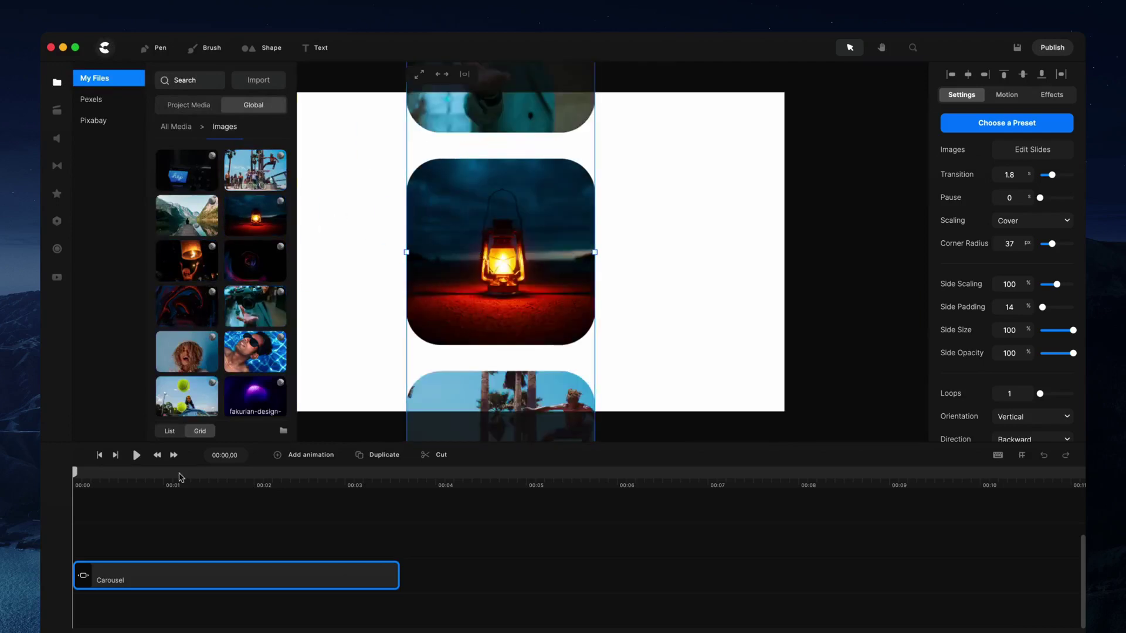
click(135, 455)
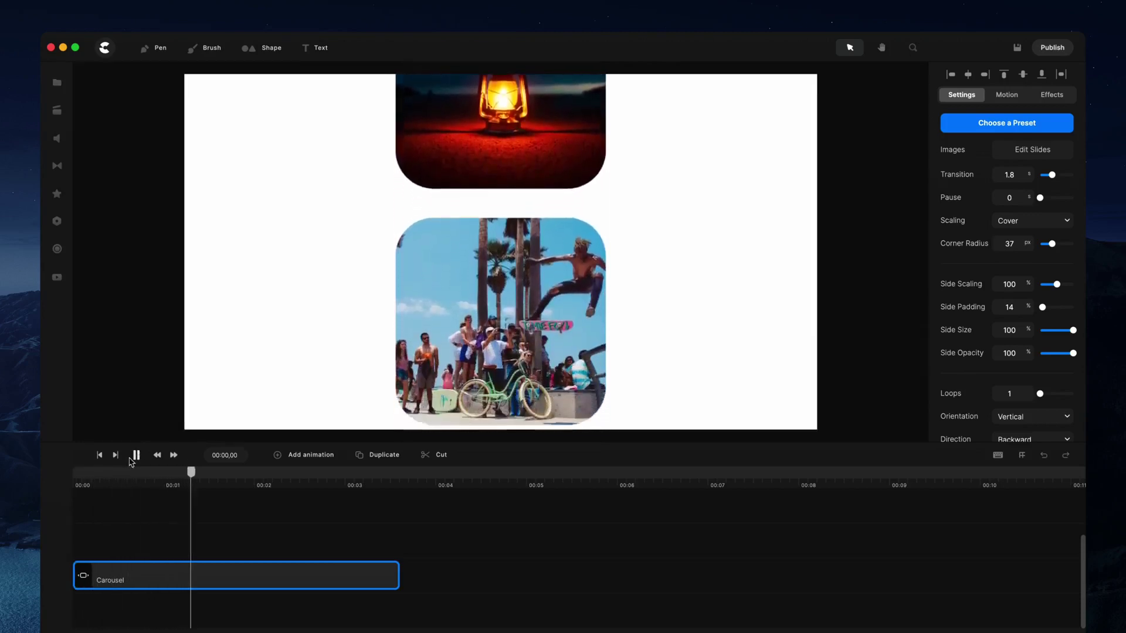
click(136, 456)
- Look over the library of tools such as Carousel and Spotlight, and the main application menu's options
click(56, 220)
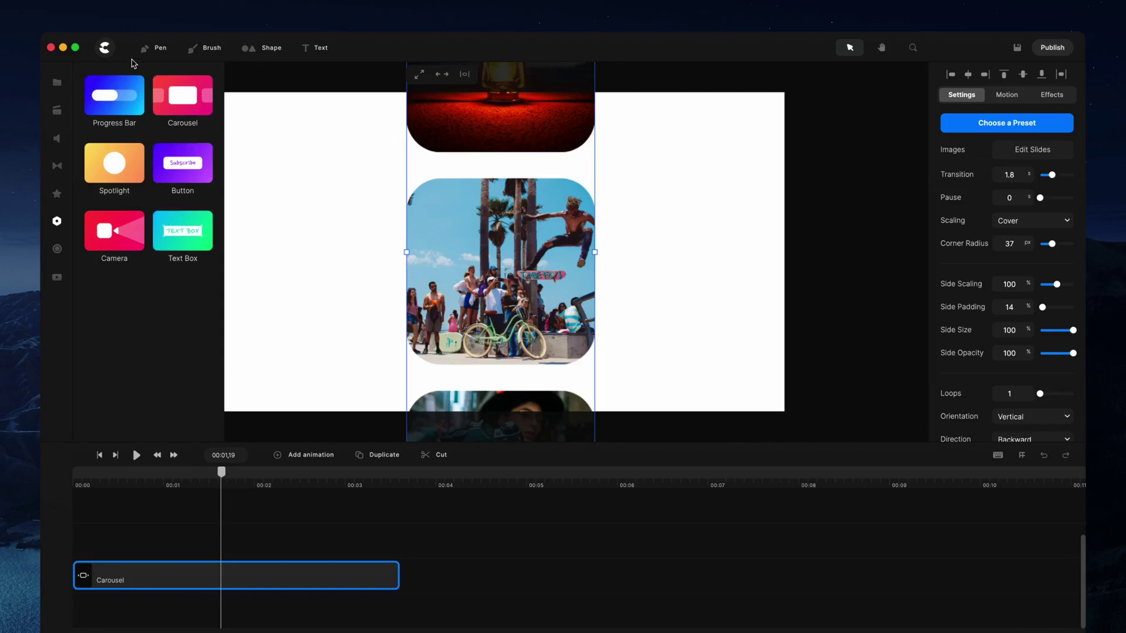
click(111, 49)
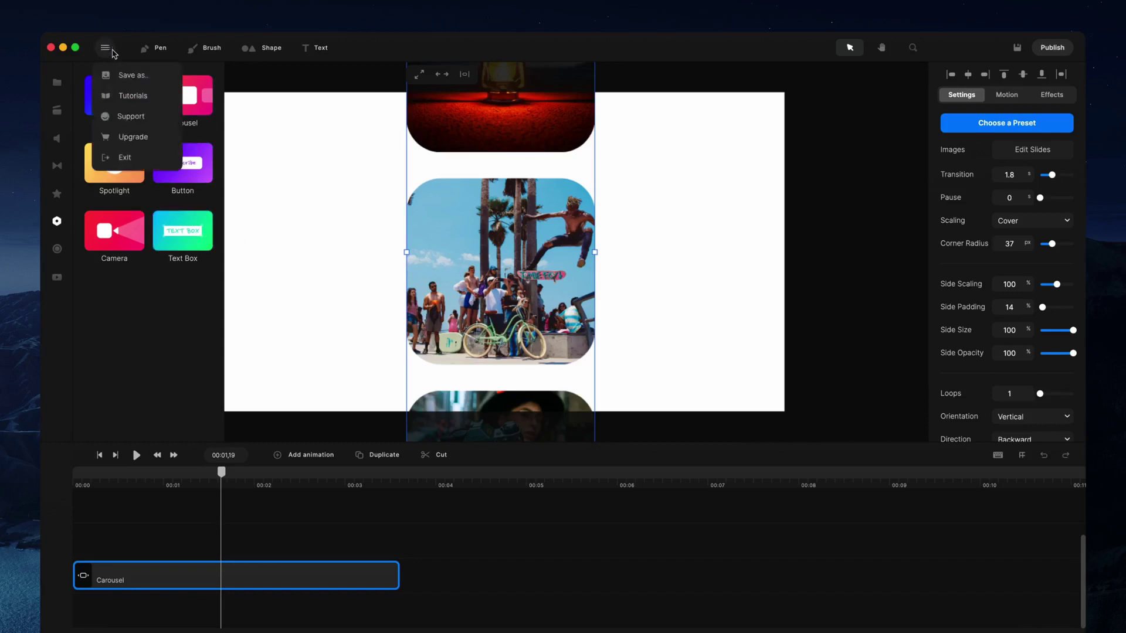
click(106, 47)
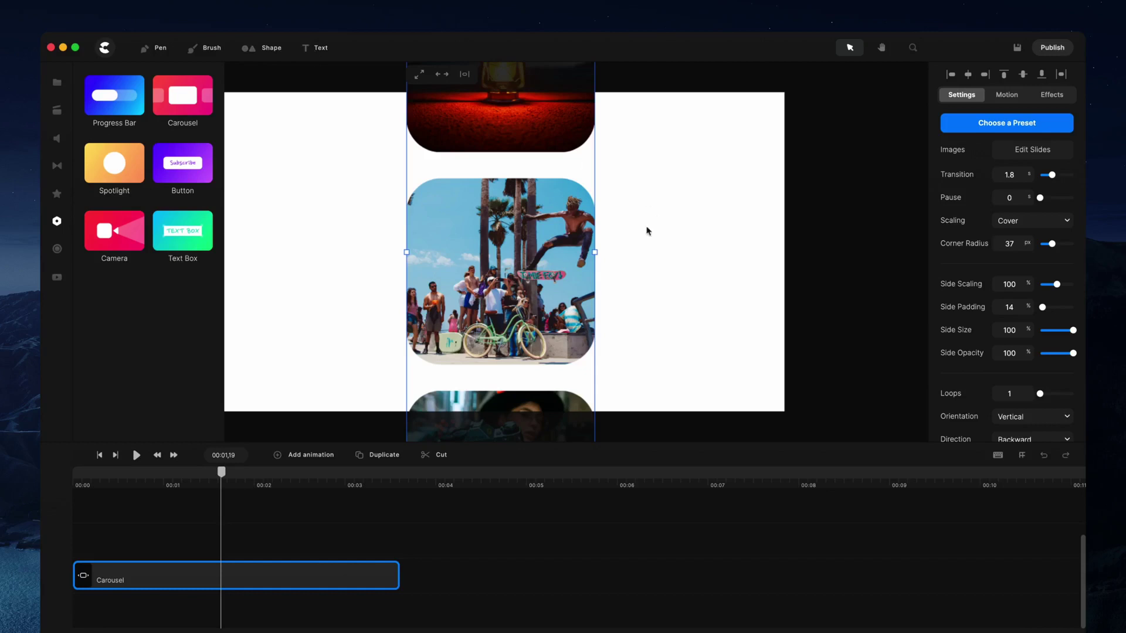
- Zoom out on the canvas, pan it with the Hand tool and return to the selection tool
scroll(796, 157, down, 2)
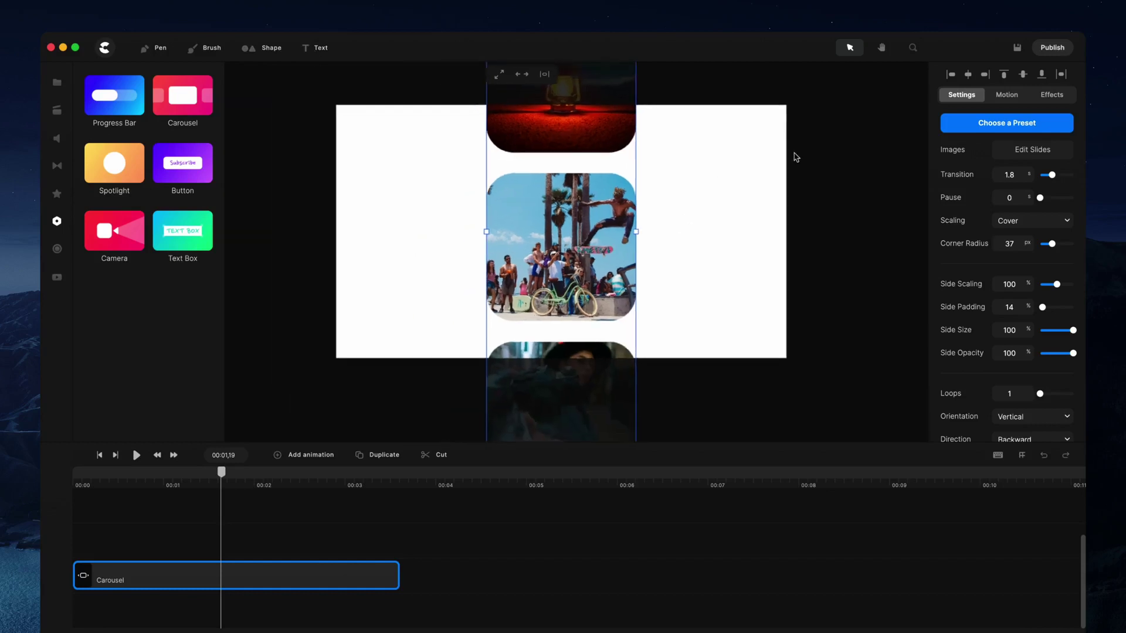
click(882, 49)
mouse_move(855, 137)
mouse_down()
mouse_move(836, 139)
mouse_move(910, 100)
mouse_move(873, 134)
mouse_up()
click(850, 47)
- Try the 50 and 100 percent canvas zoom levels, and center and fit the canvas in the view
click(913, 48)
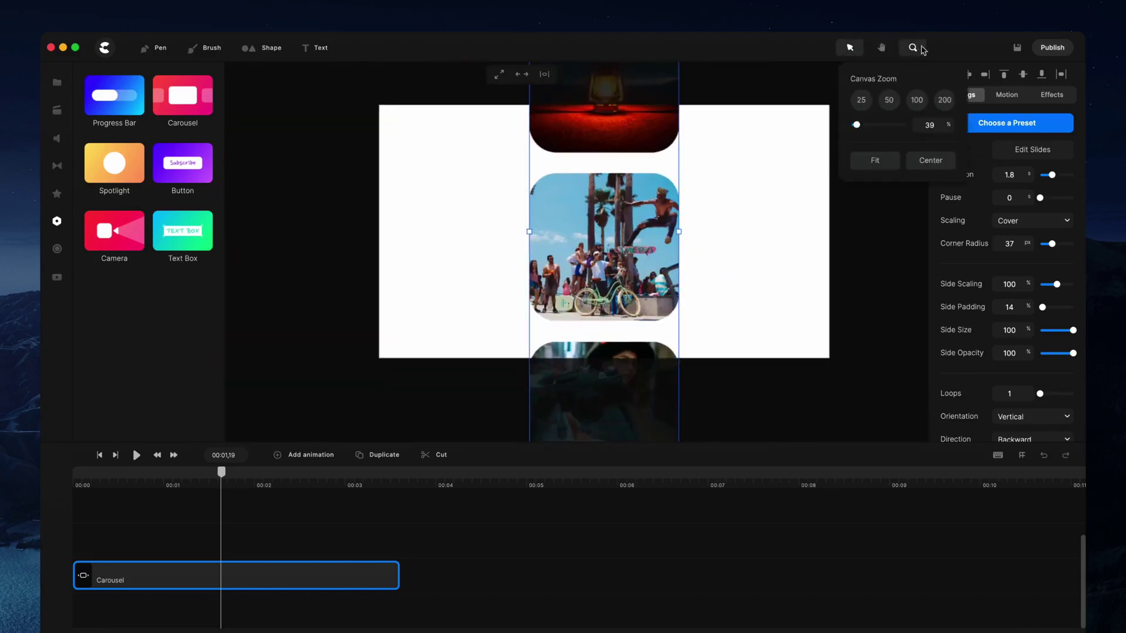
click(889, 100)
click(917, 100)
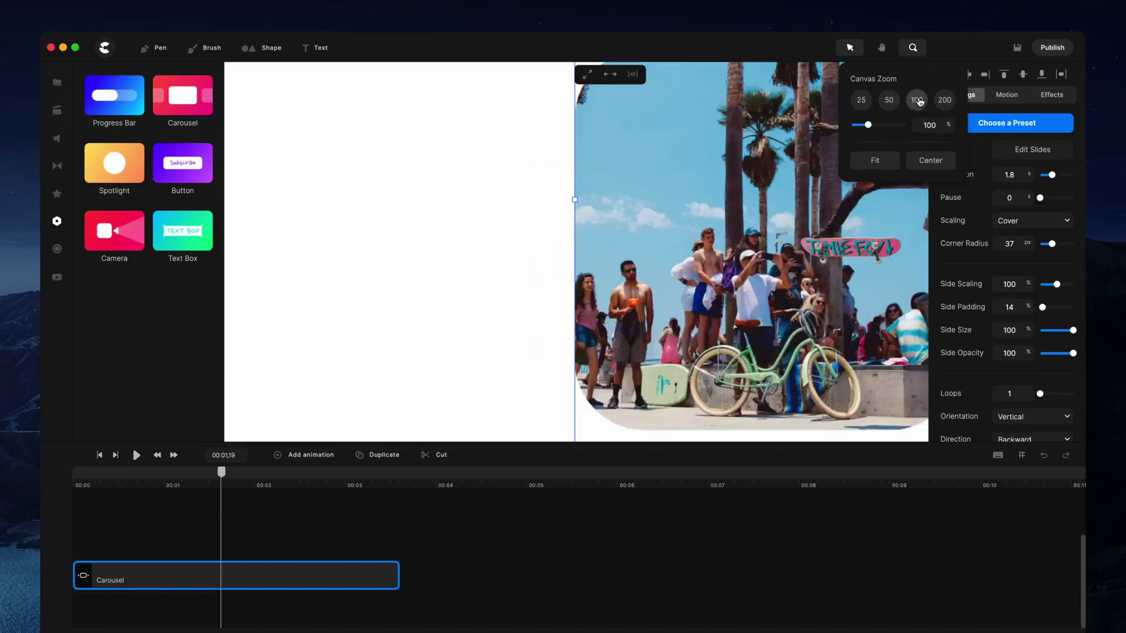
click(926, 166)
click(888, 162)
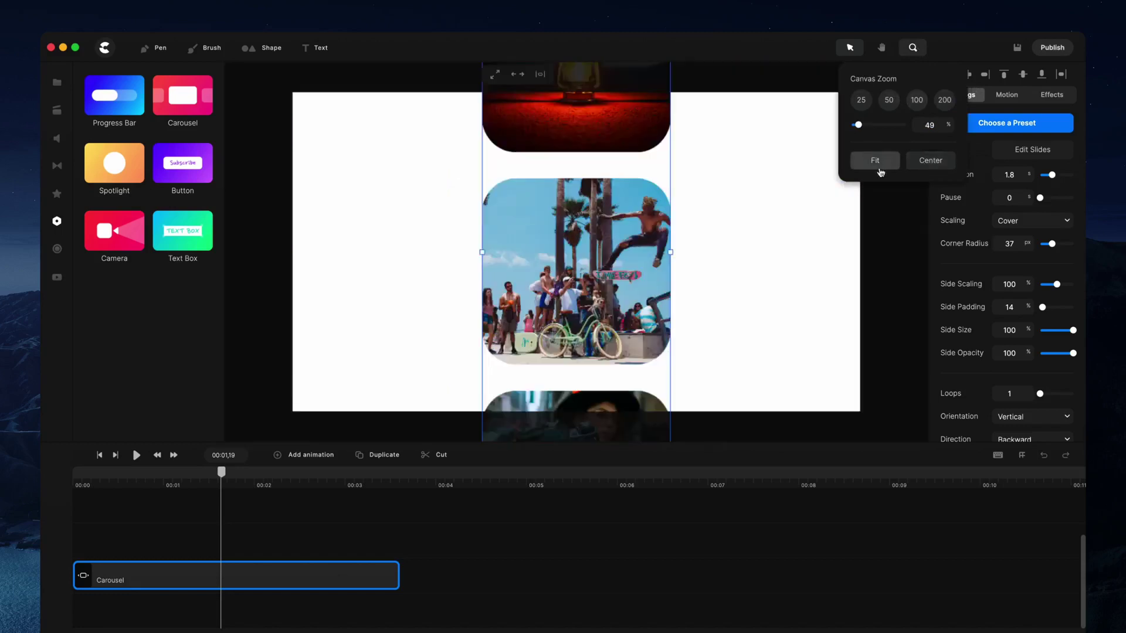
click(814, 231)
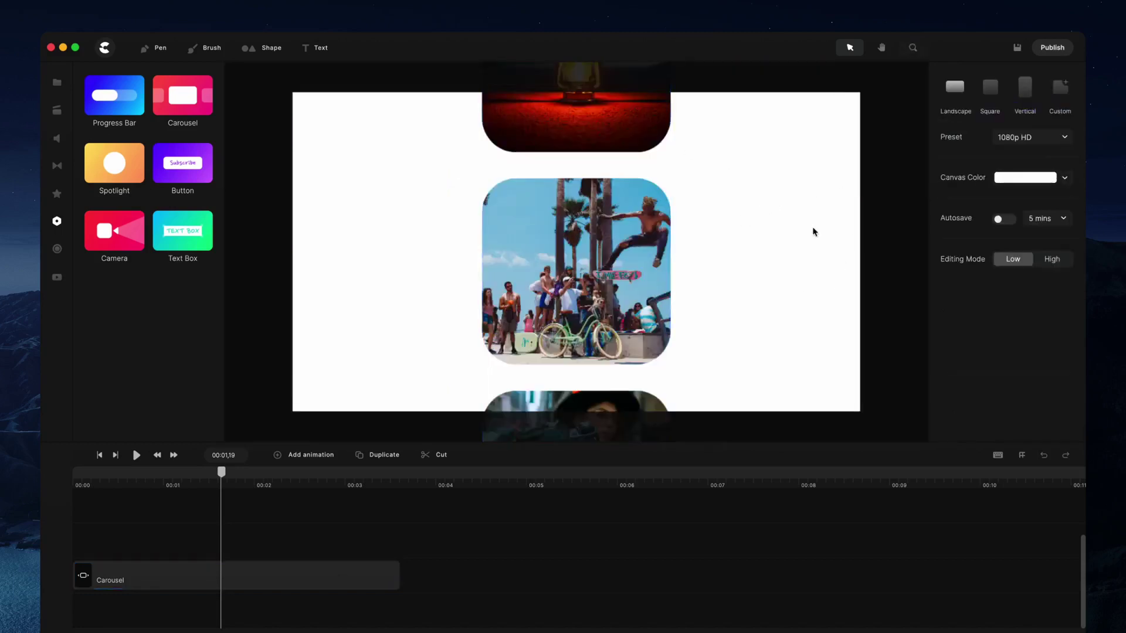
- Open the publishing settings and look through the available output formats, keeping MP4 Video
click(1056, 51)
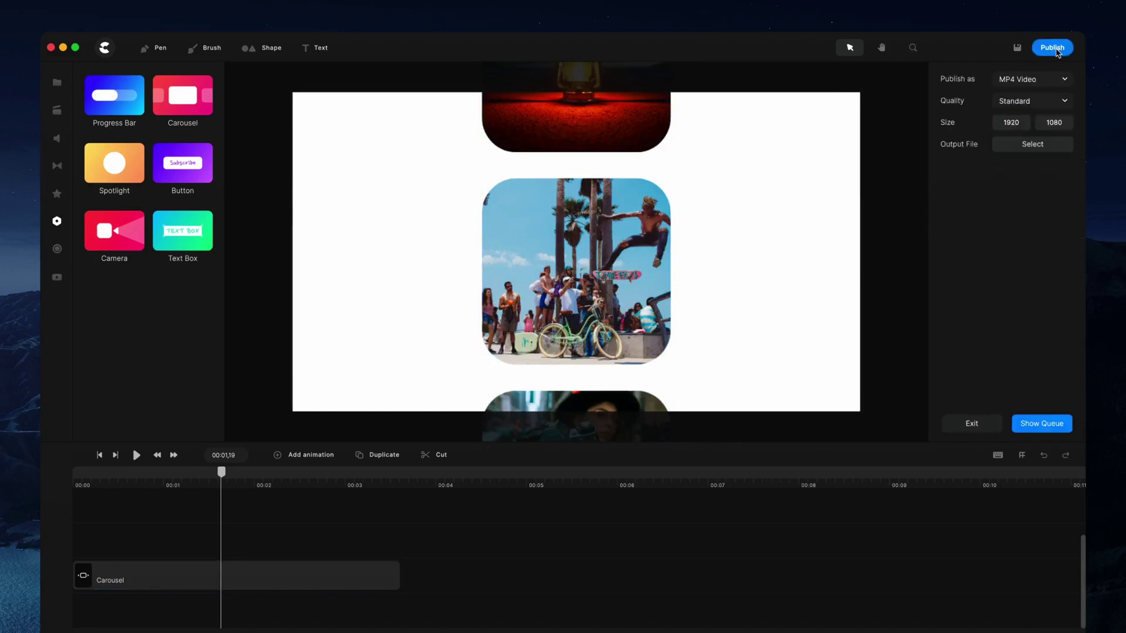
click(1037, 87)
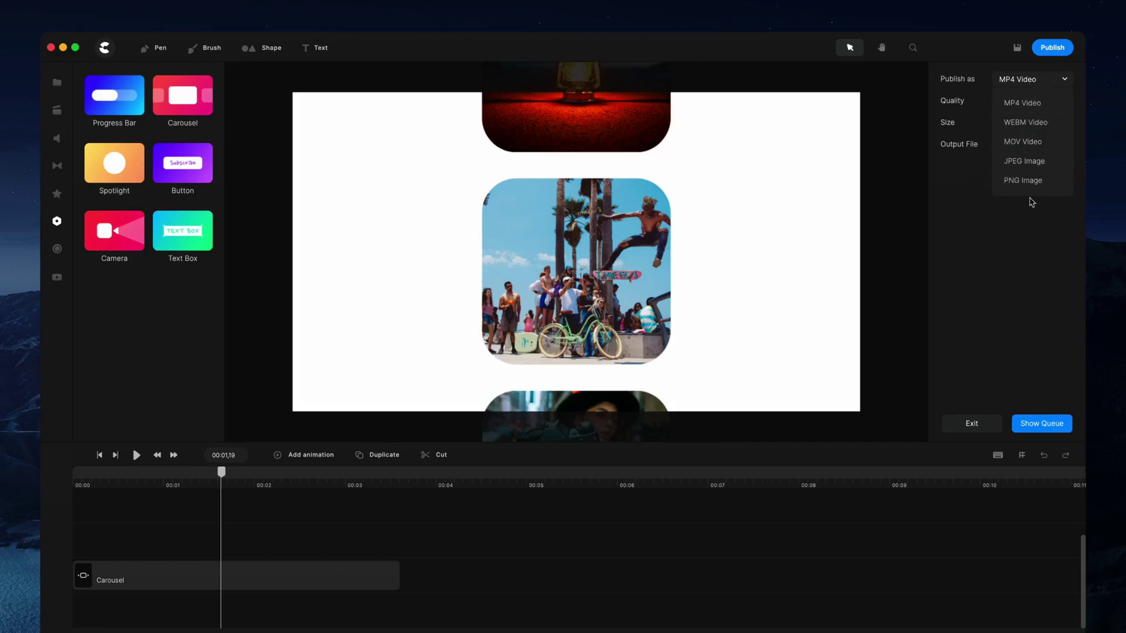
click(1033, 221)
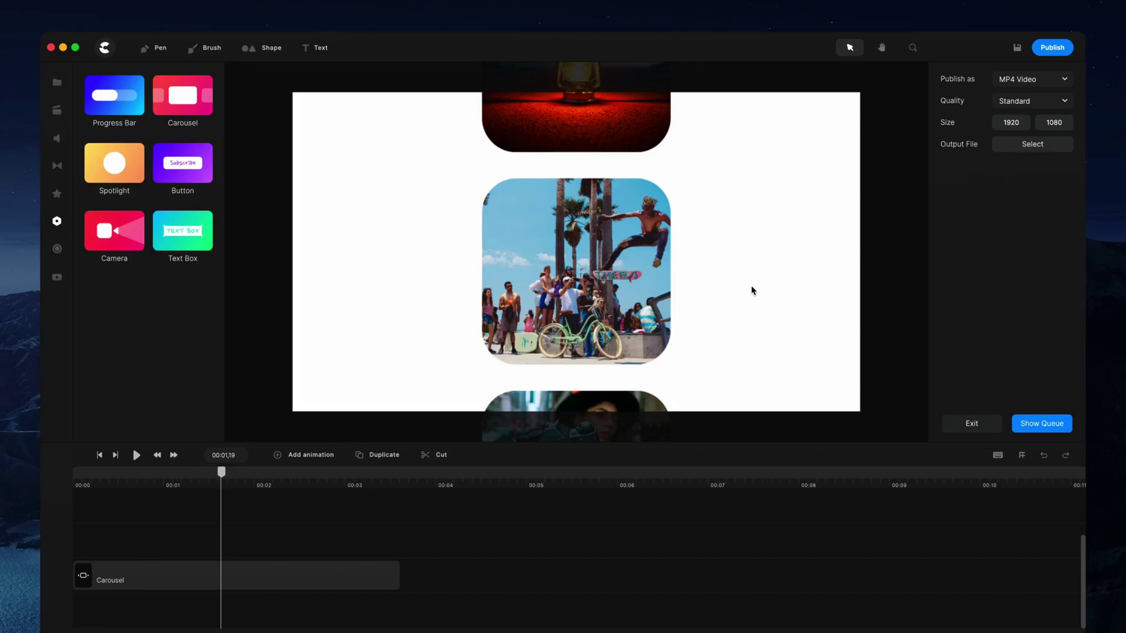
- Examine the grid and snapping settings and the list of keyboard shortcuts
click(1064, 457)
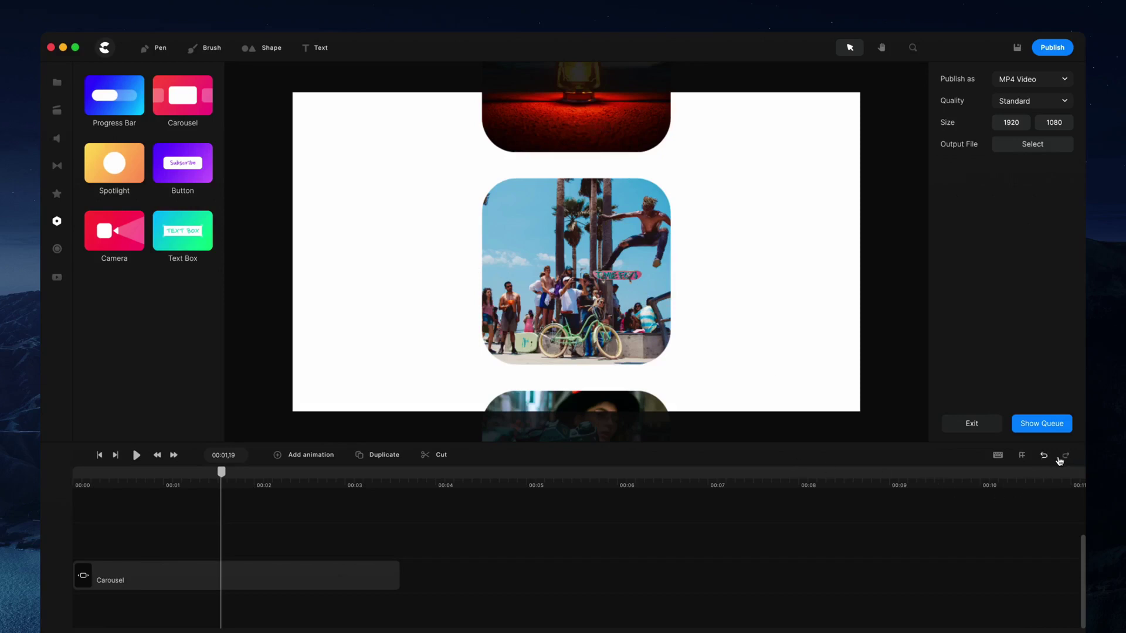
click(1022, 457)
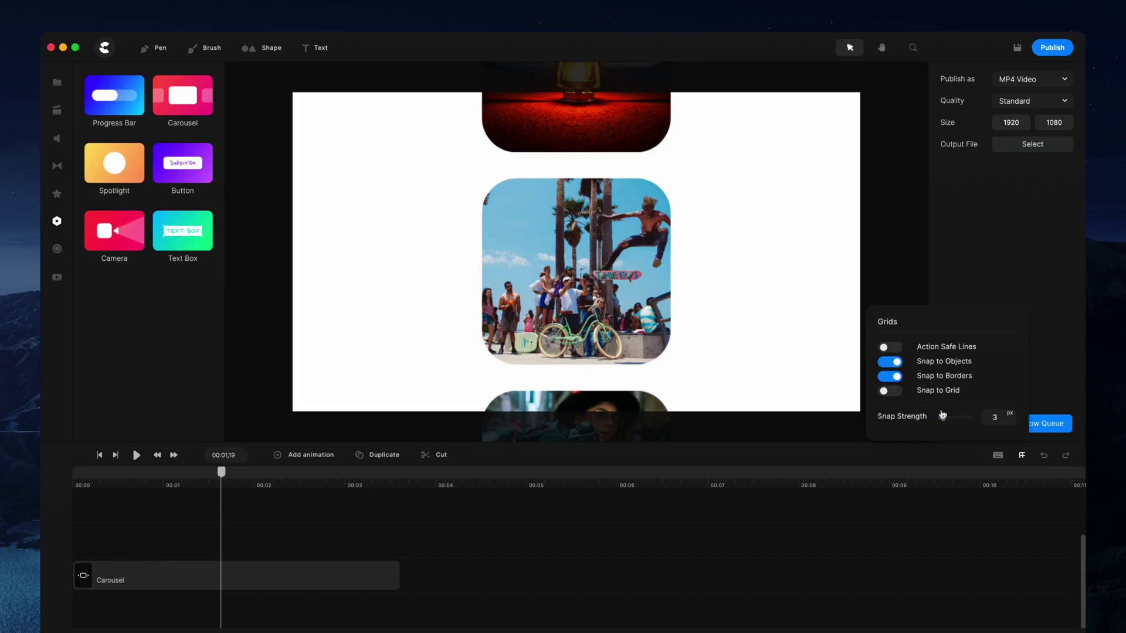
click(999, 457)
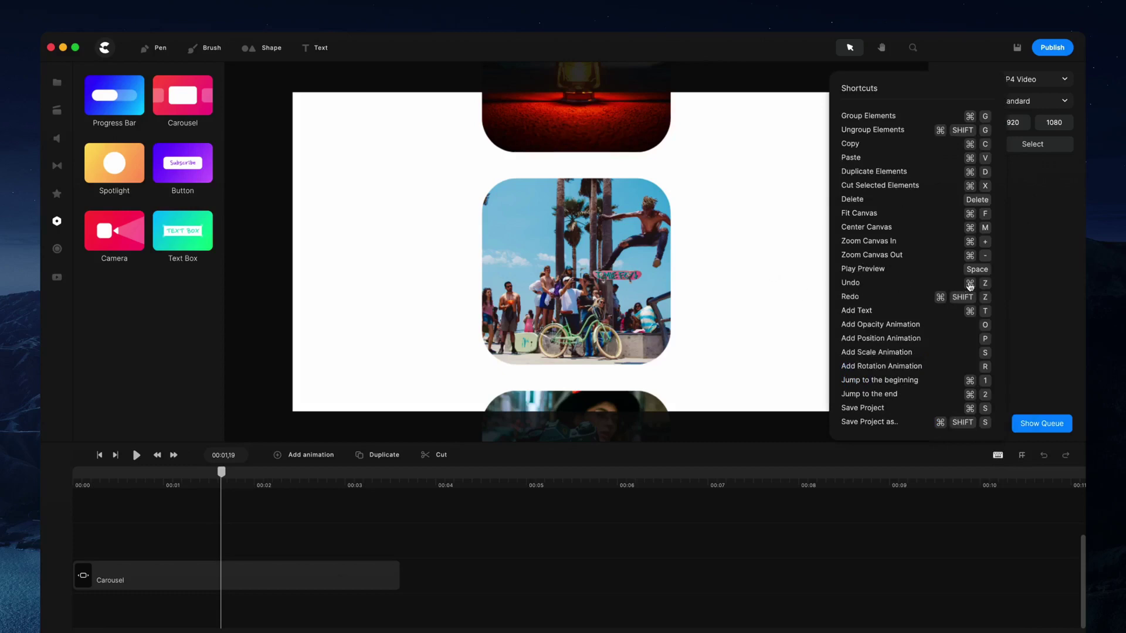
click(724, 325)
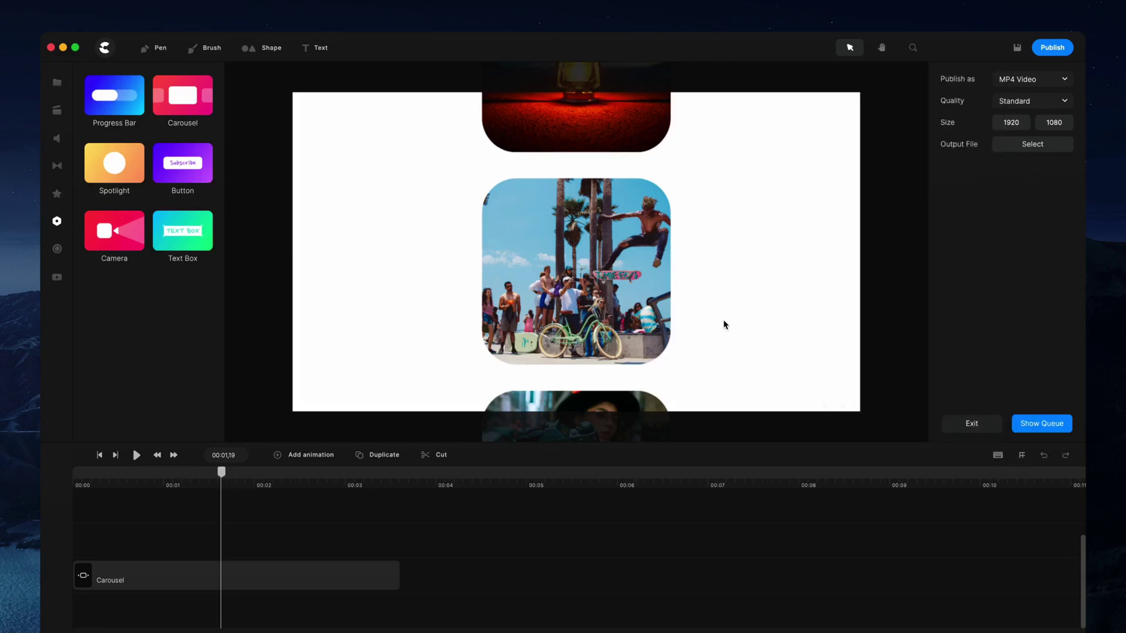
- Play the carousel preview from the beginning and bring the keyboard shortcuts list back up
key(Home)
key(space)
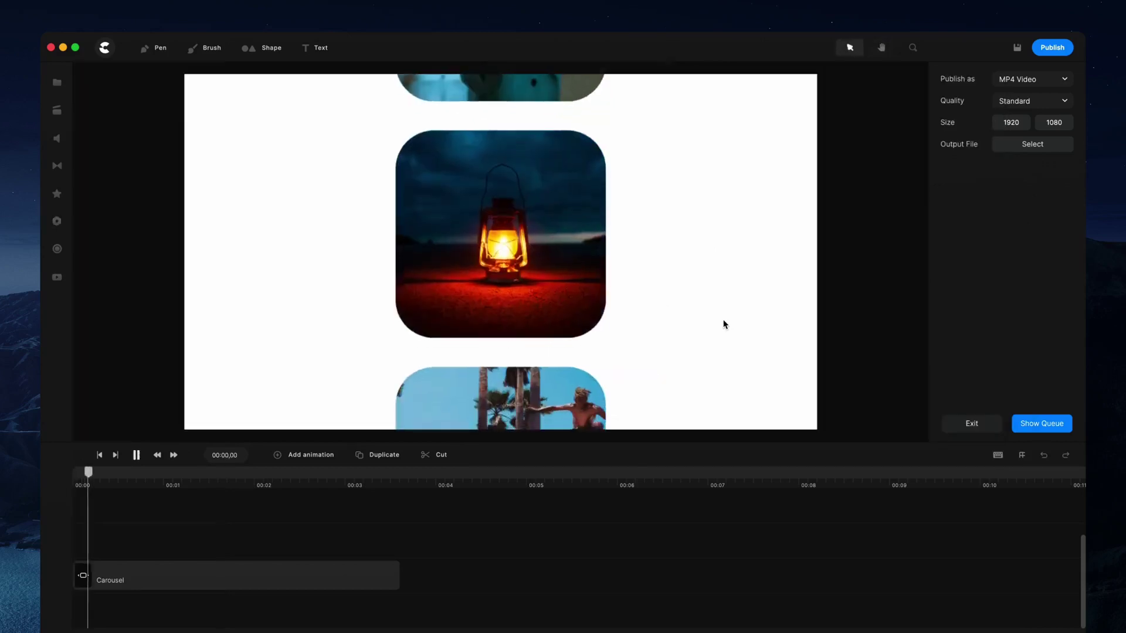
click(996, 456)
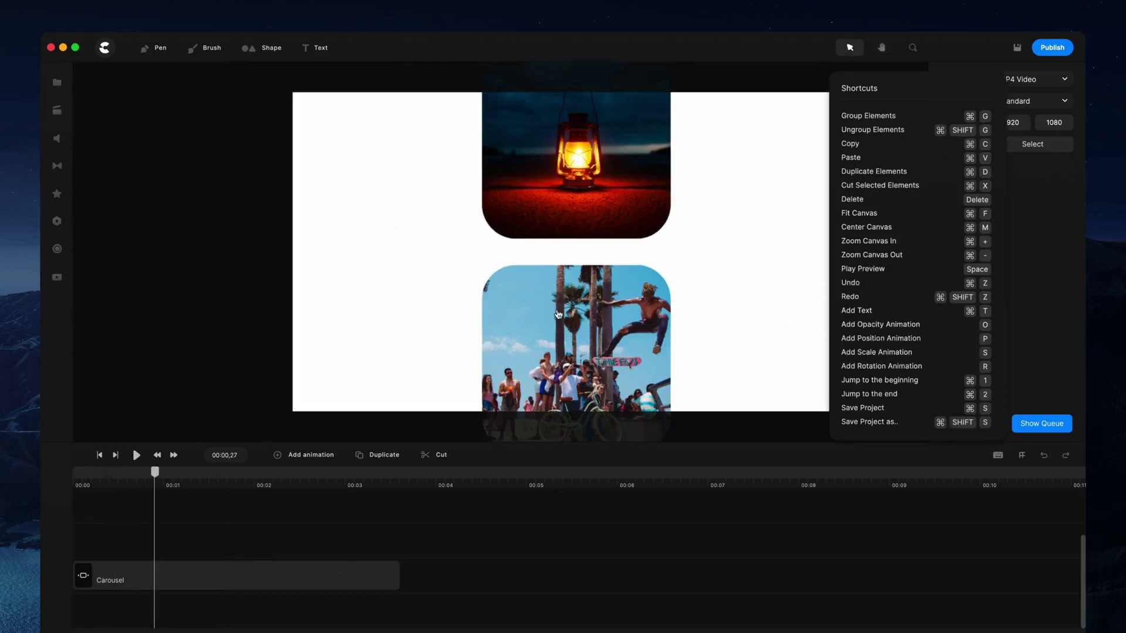
- Examine the animation properties available for the Carousel clip and return the playhead to the start
click(301, 574)
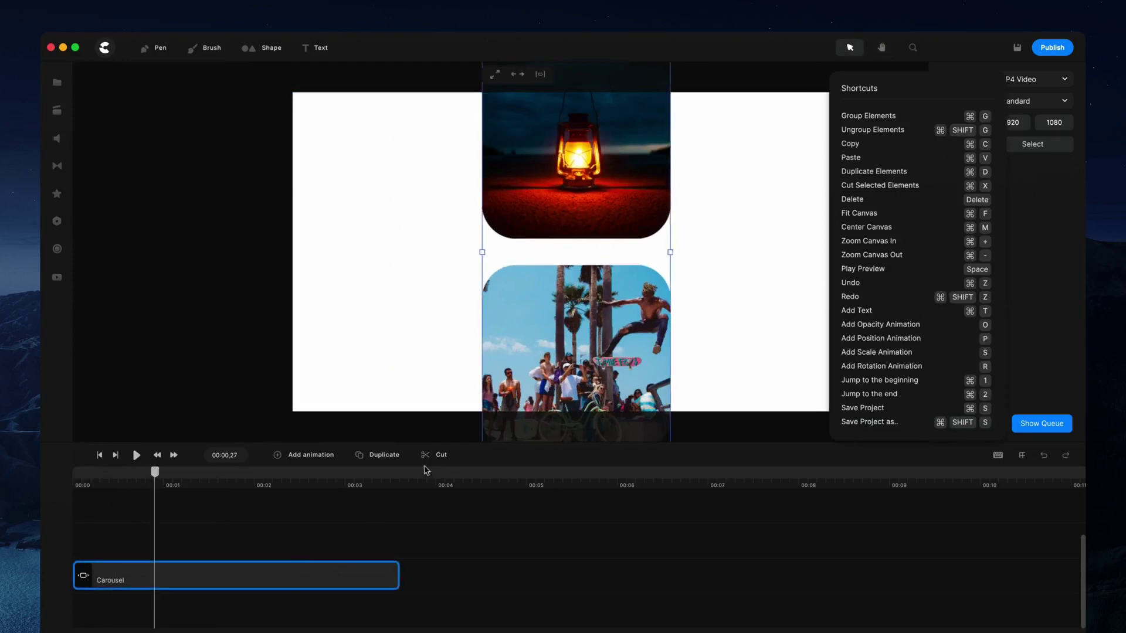
click(304, 460)
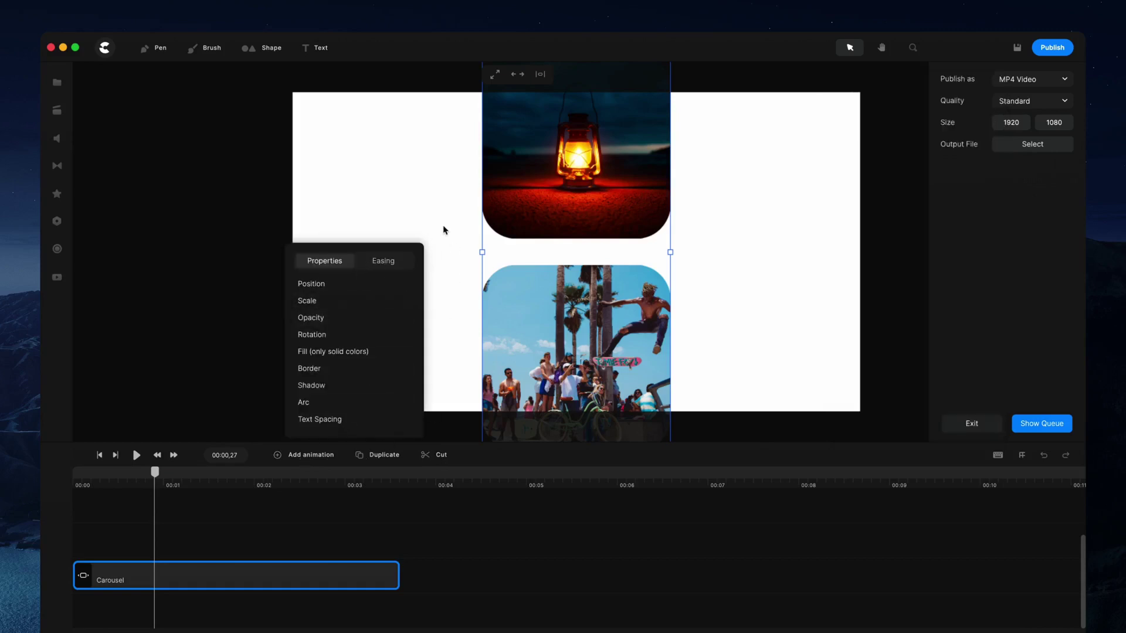
click(235, 358)
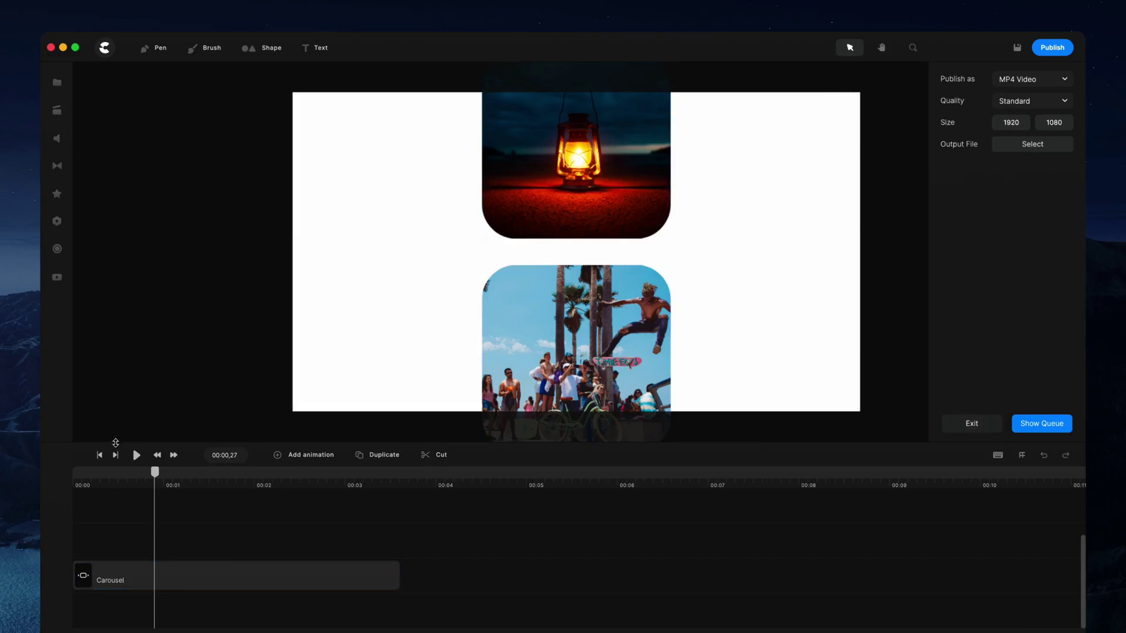
click(100, 455)
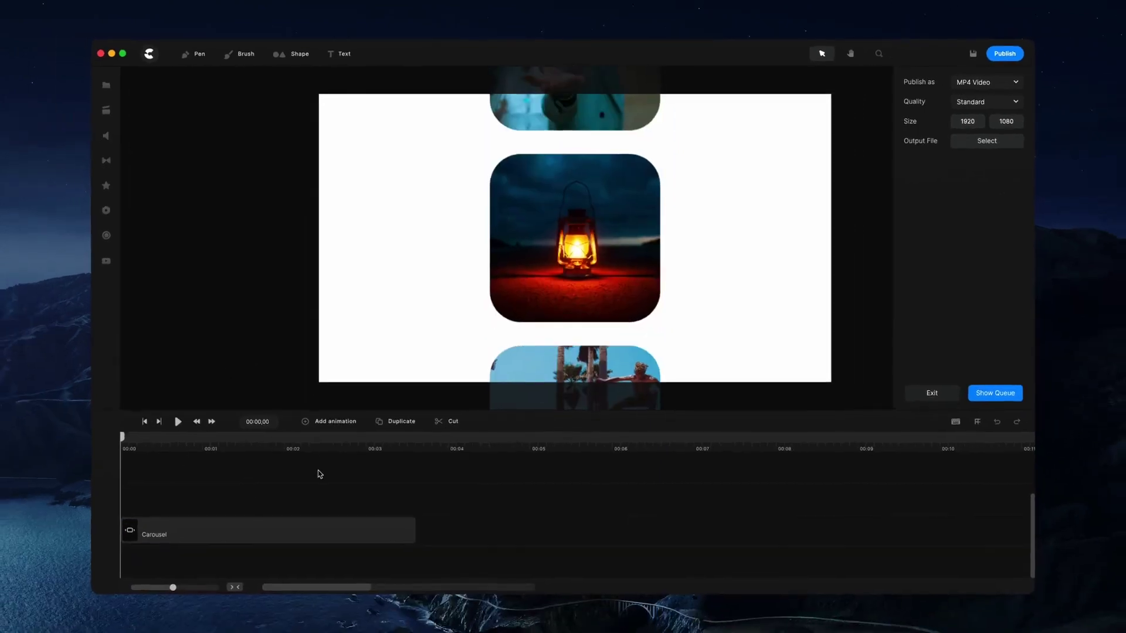
- Zoom the timeline out and in to compare how the Carousel clip displays at different time scales
mouse_move(175, 587)
mouse_down()
mouse_move(199, 588)
mouse_move(165, 588)
mouse_up()
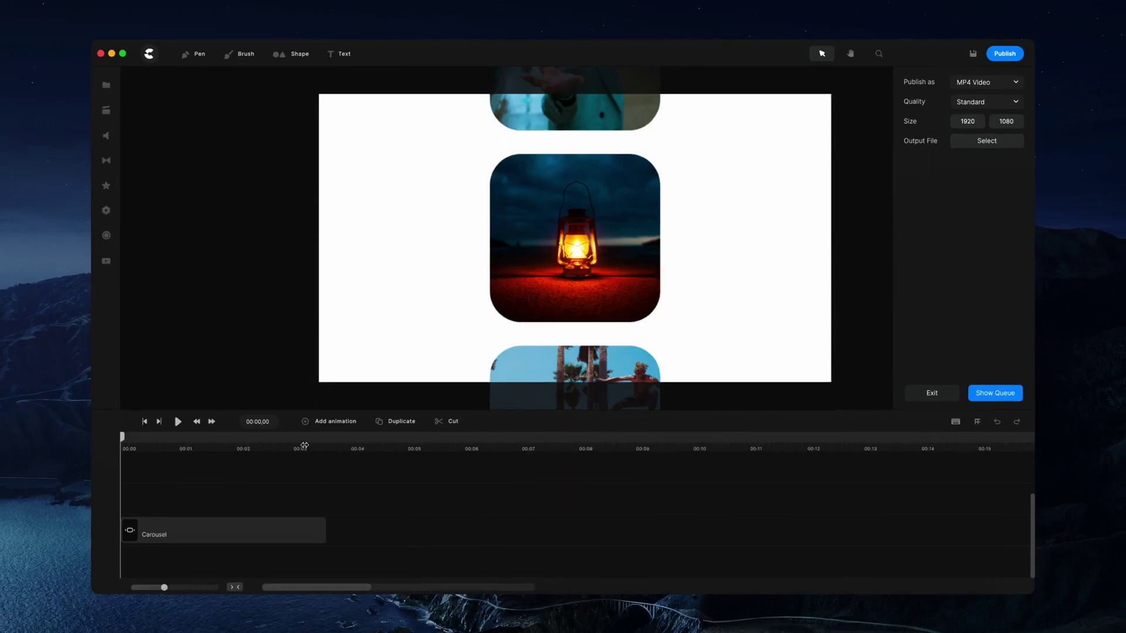
scroll(305, 446, up, 3)
scroll(385, 445, down, 4)
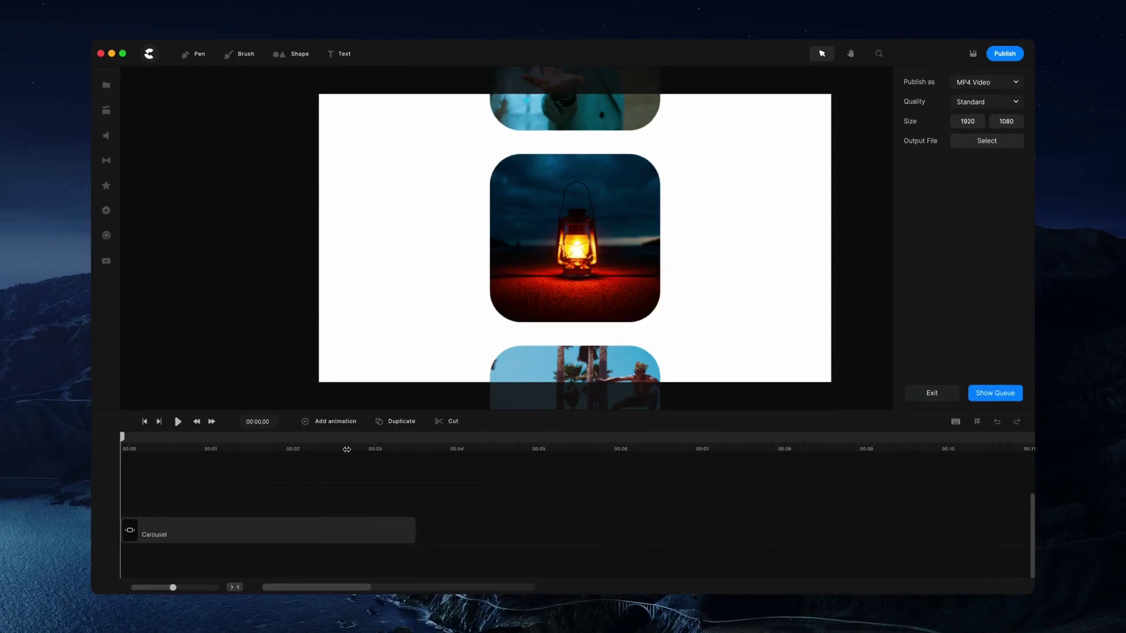
scroll(348, 449, up, 3)
scroll(355, 447, down, 3)
scroll(387, 446, up, 4)
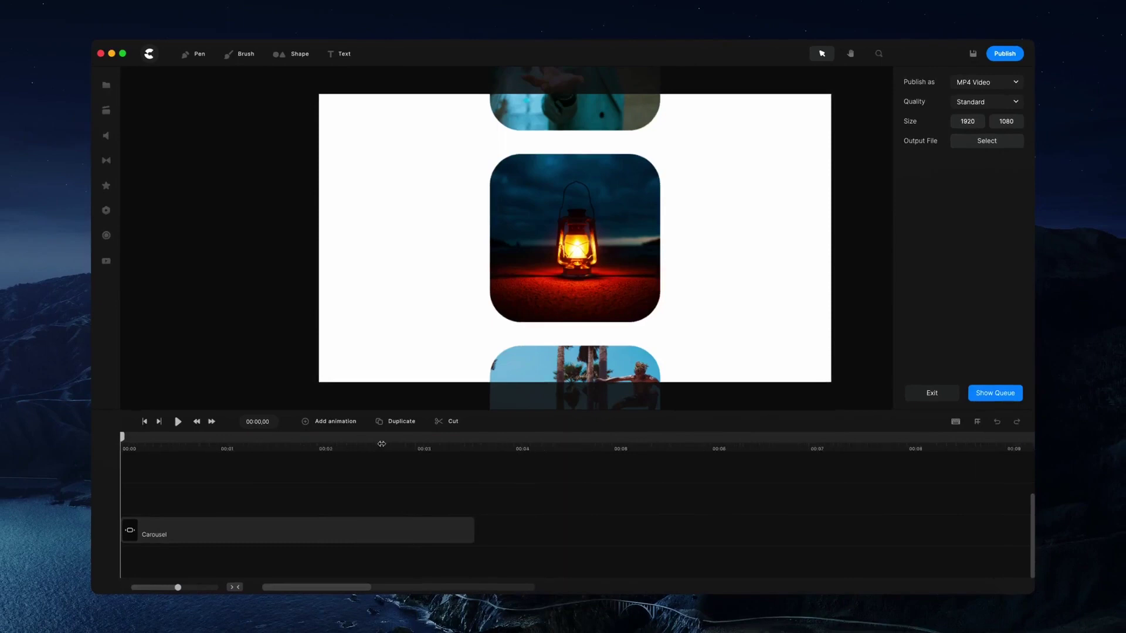
scroll(521, 447, down, 3)
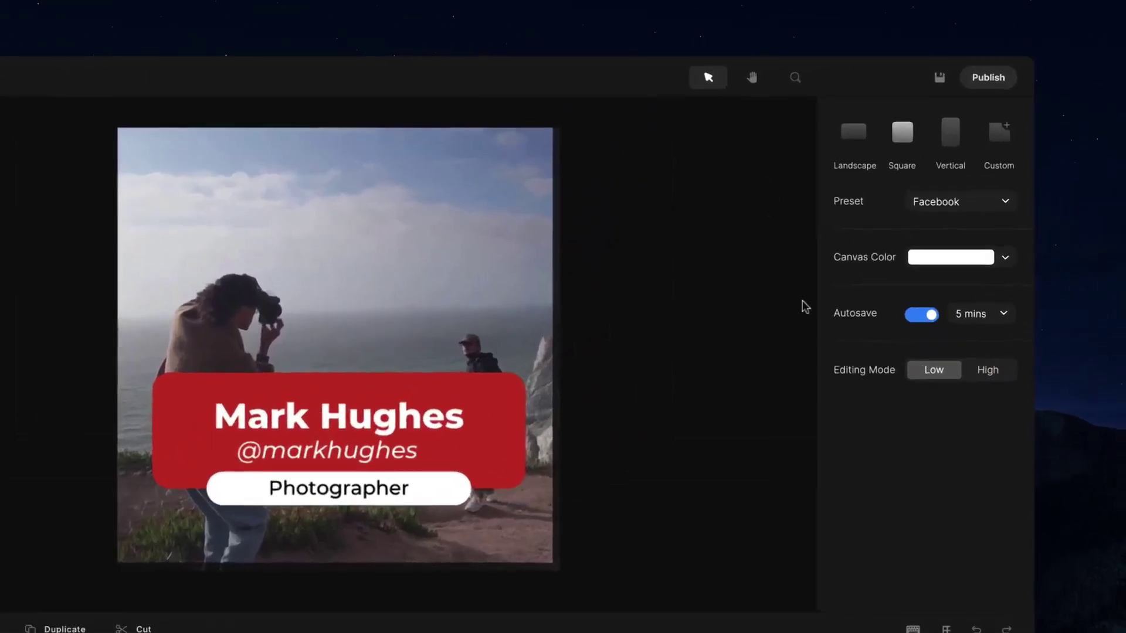
- Open the publish settings, choose MOV Video as the output format and enable transparency
click(1013, 51)
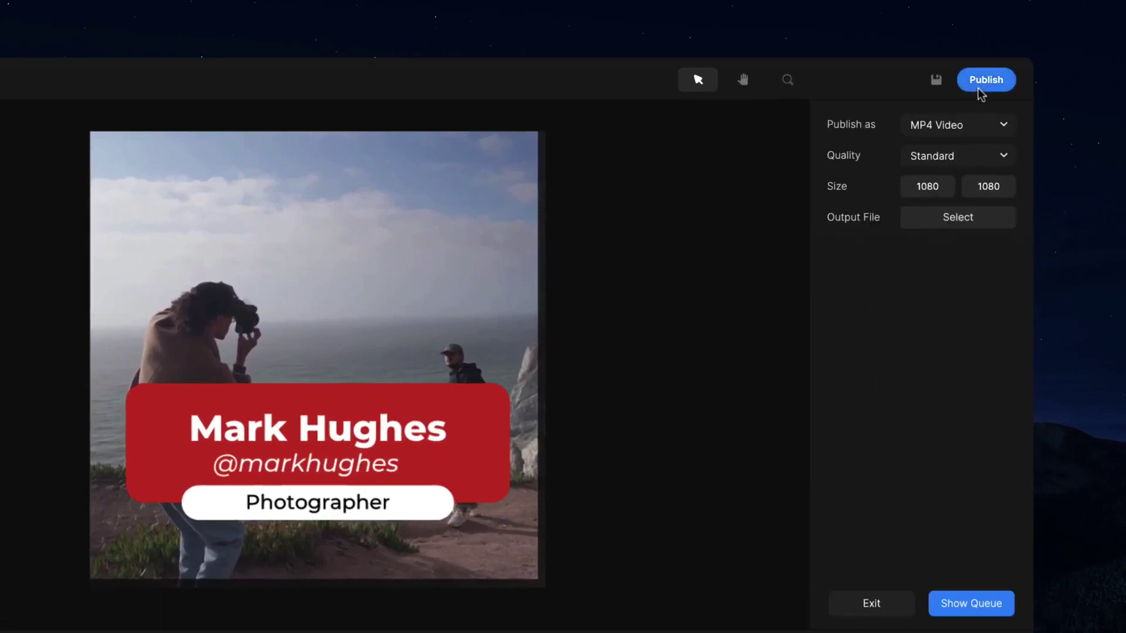
click(954, 127)
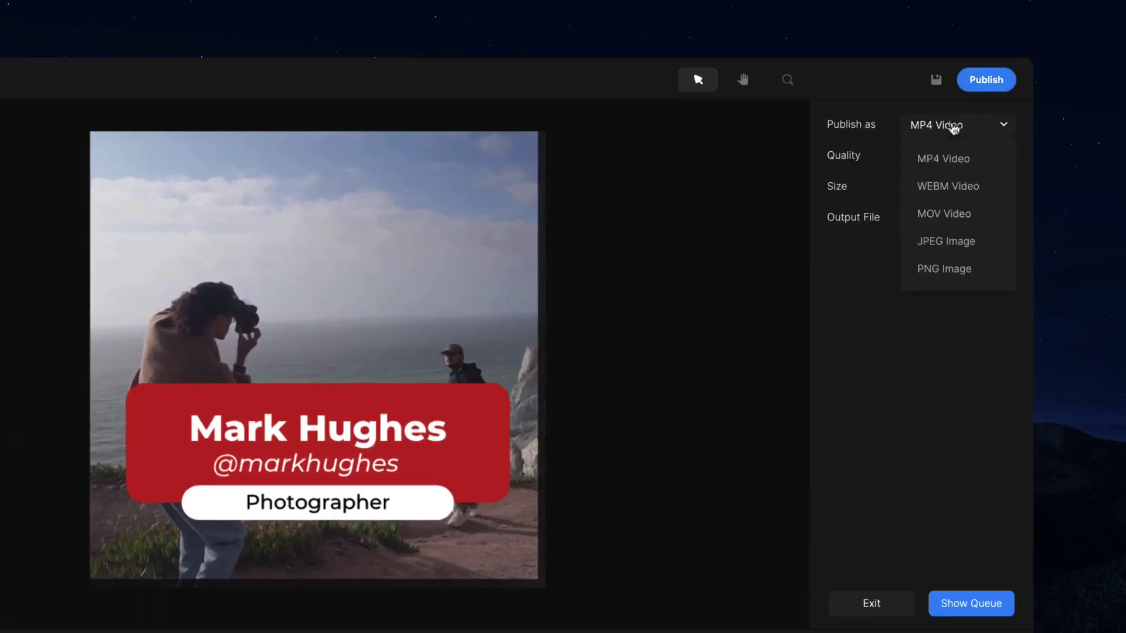
click(948, 216)
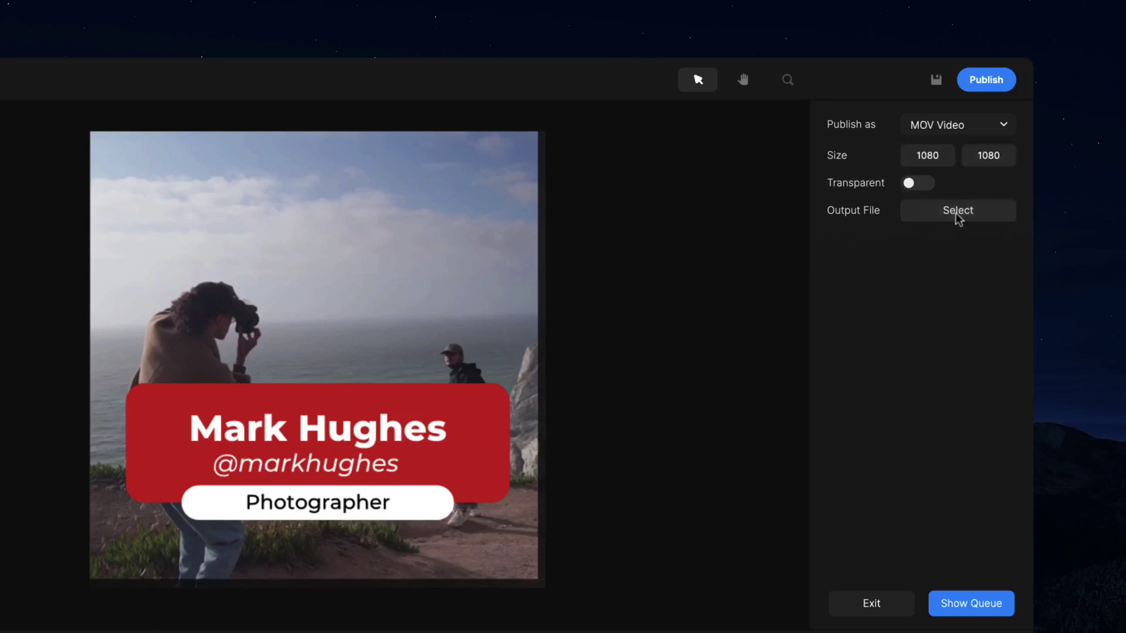
click(919, 185)
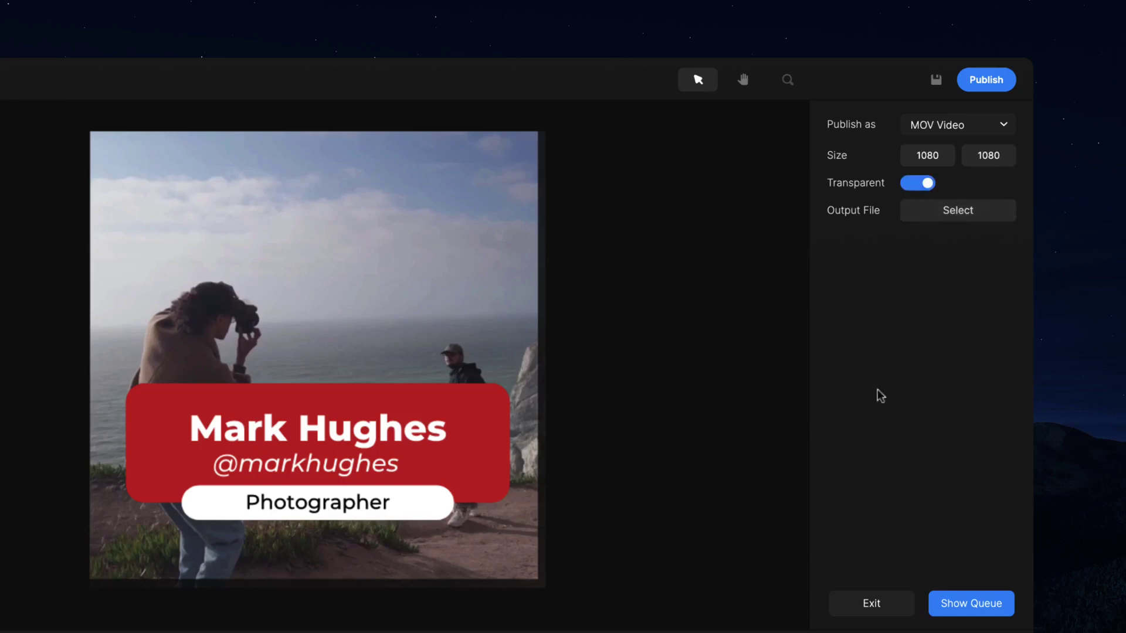
- Delete the cliff background video and nudge the lower third slightly upward on the canvas
mouse_move(326, 279)
mouse_down()
mouse_move(407, 311)
mouse_move(900, 375)
mouse_move(76, 259)
mouse_move(296, 284)
mouse_move(329, 276)
mouse_move(322, 284)
mouse_up()
key(Delete)
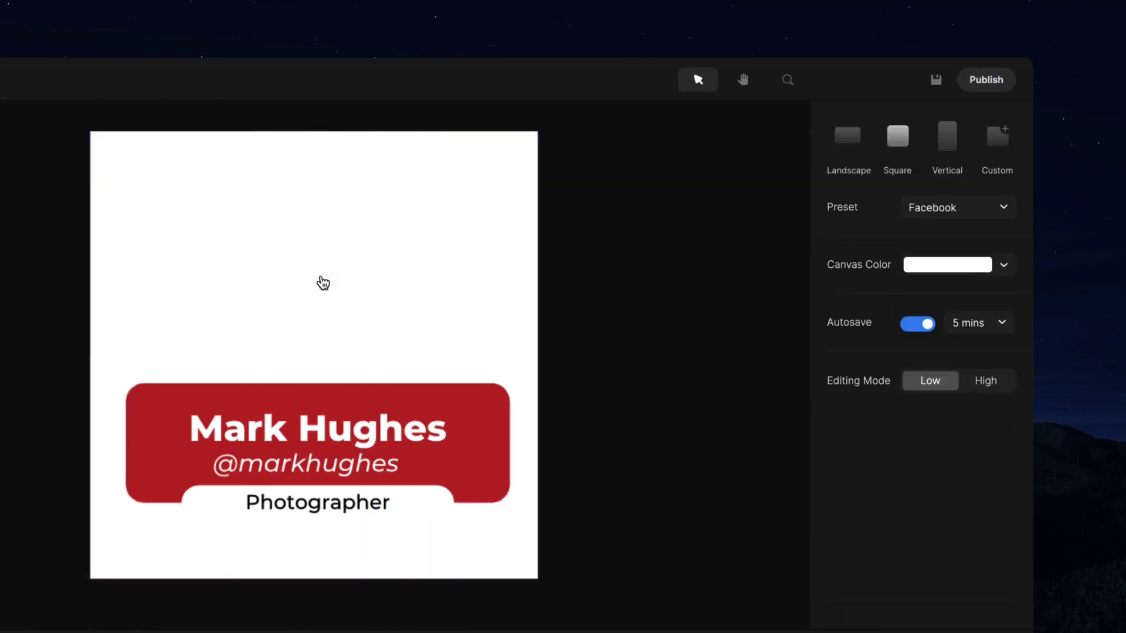
click(323, 469)
mouse_move(323, 470)
mouse_down()
mouse_move(321, 431)
mouse_move(320, 454)
mouse_up()
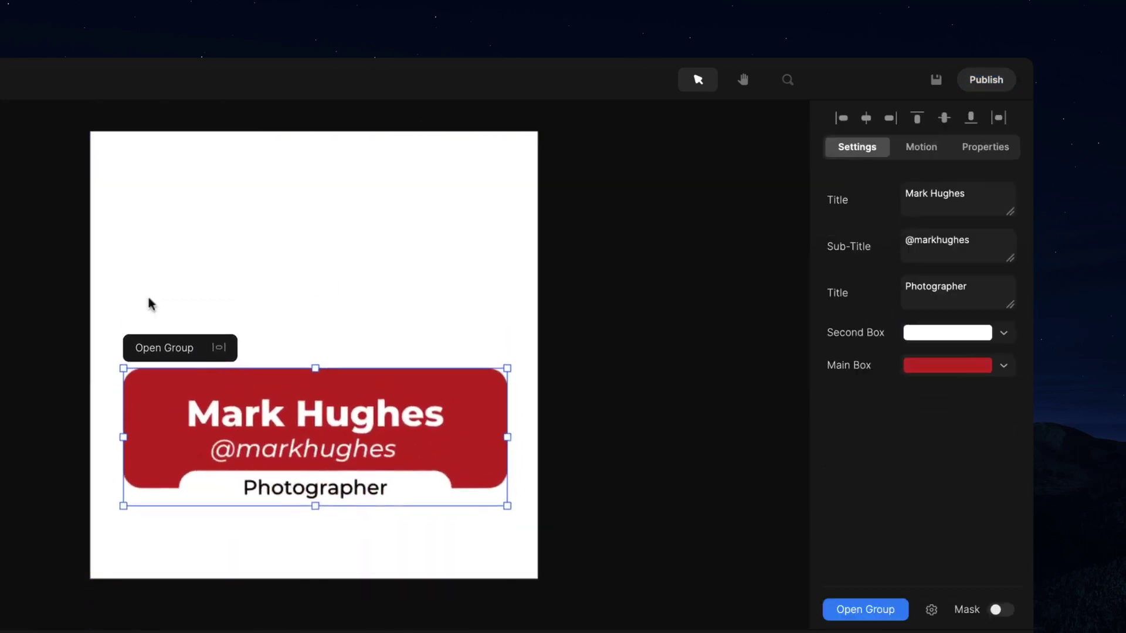
- Set up the lower third on its own for publishing as a transparent MOV video
click(986, 80)
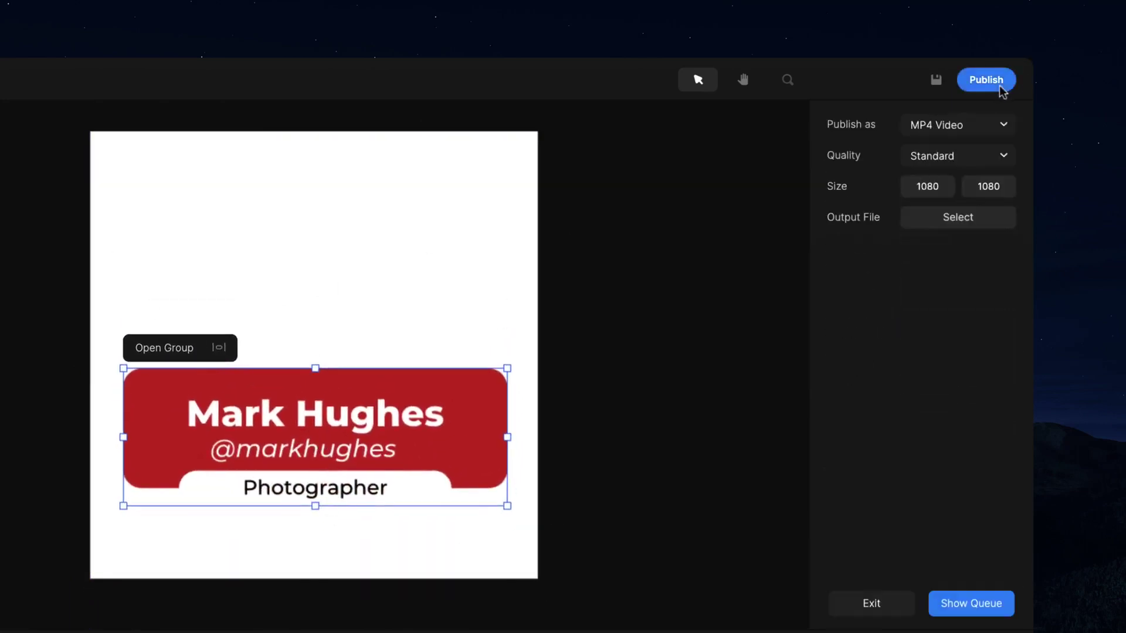
click(966, 135)
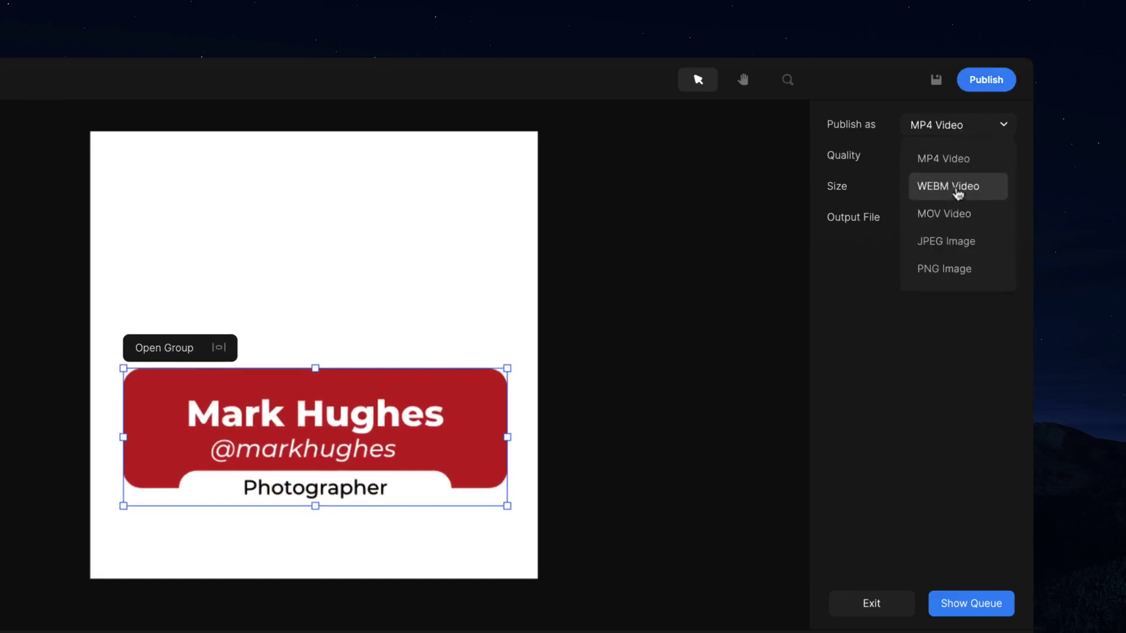
click(960, 220)
click(924, 183)
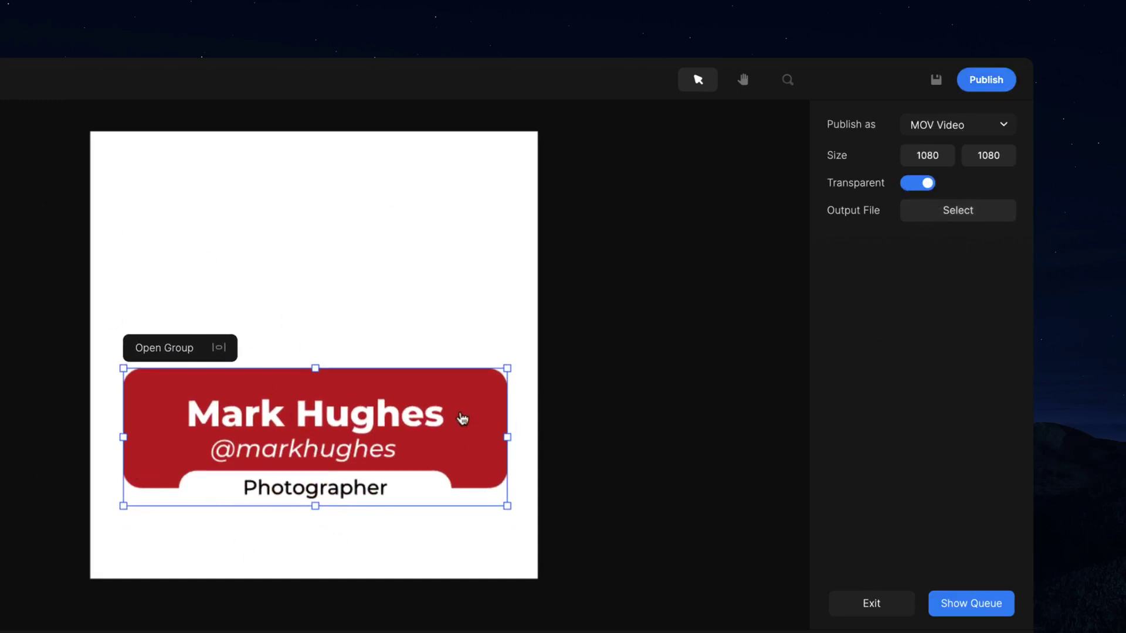
- Undo the background video deletion and the lower third's move, and reselect the lower third
click(613, 309)
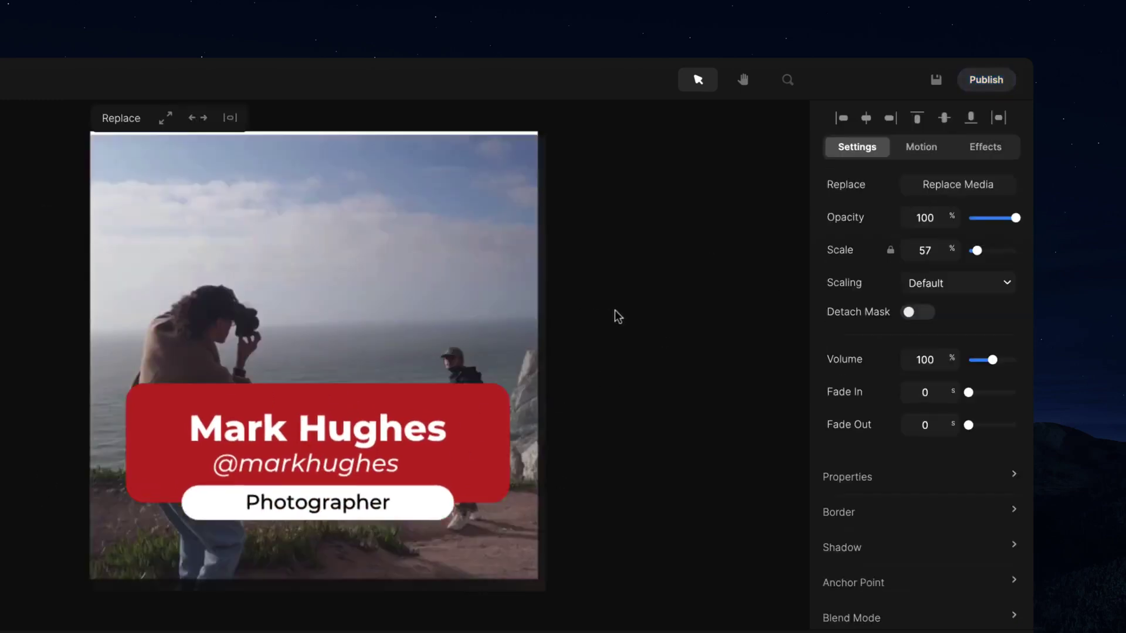
key(ctrl+z)
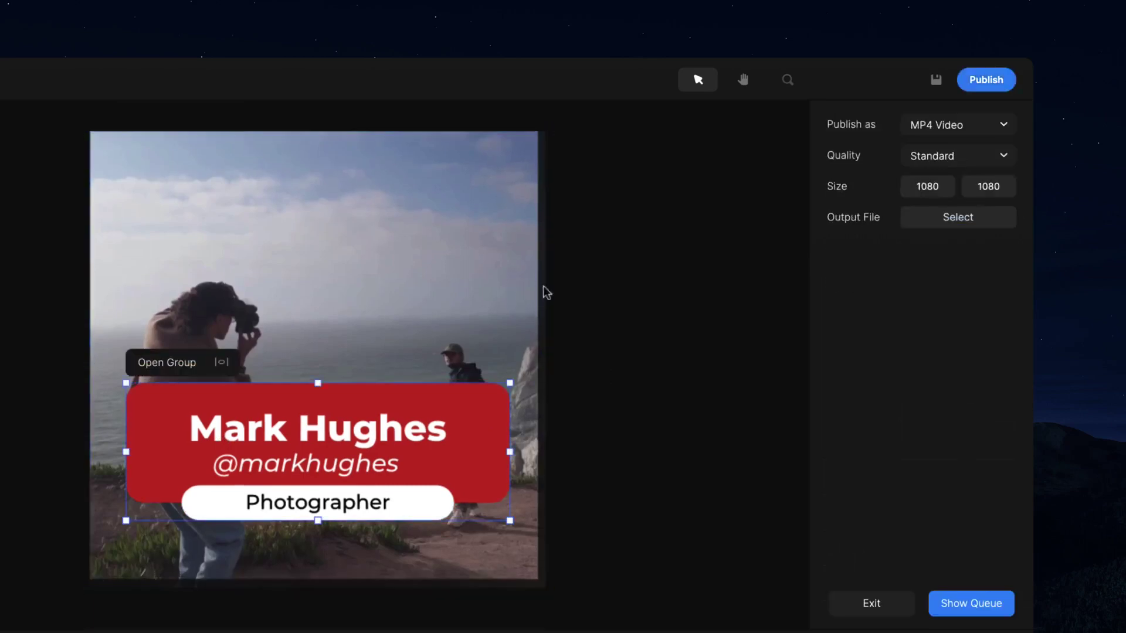
click(428, 467)
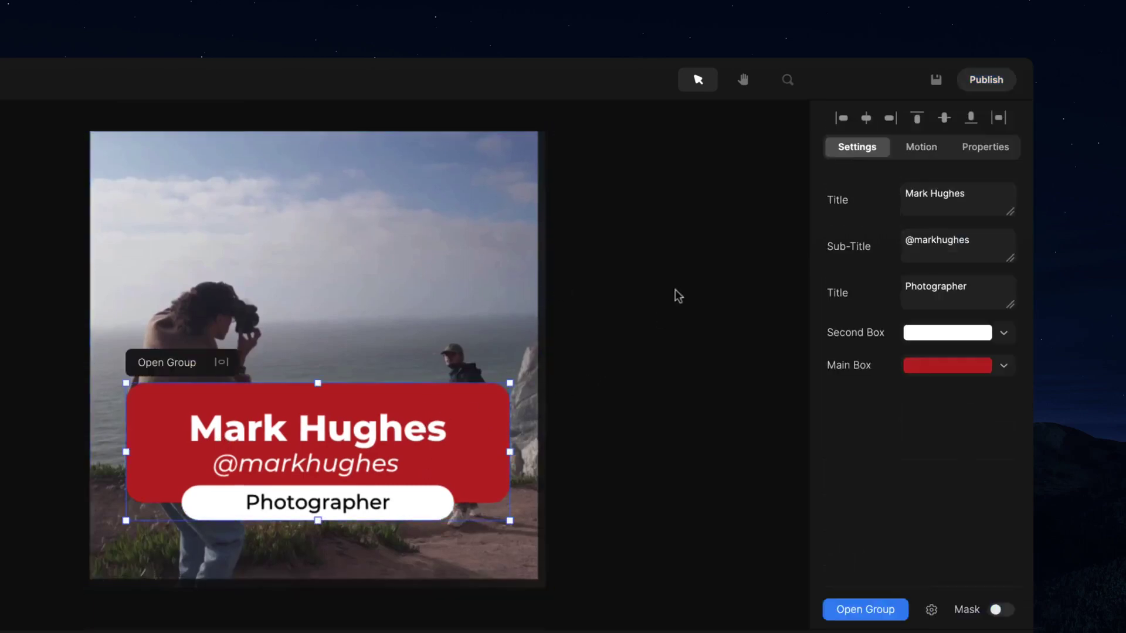
- Publish the frame at 00:04,12 as a 1080 × 1080 JPEG image named image.jpg in the Export folder
click(978, 81)
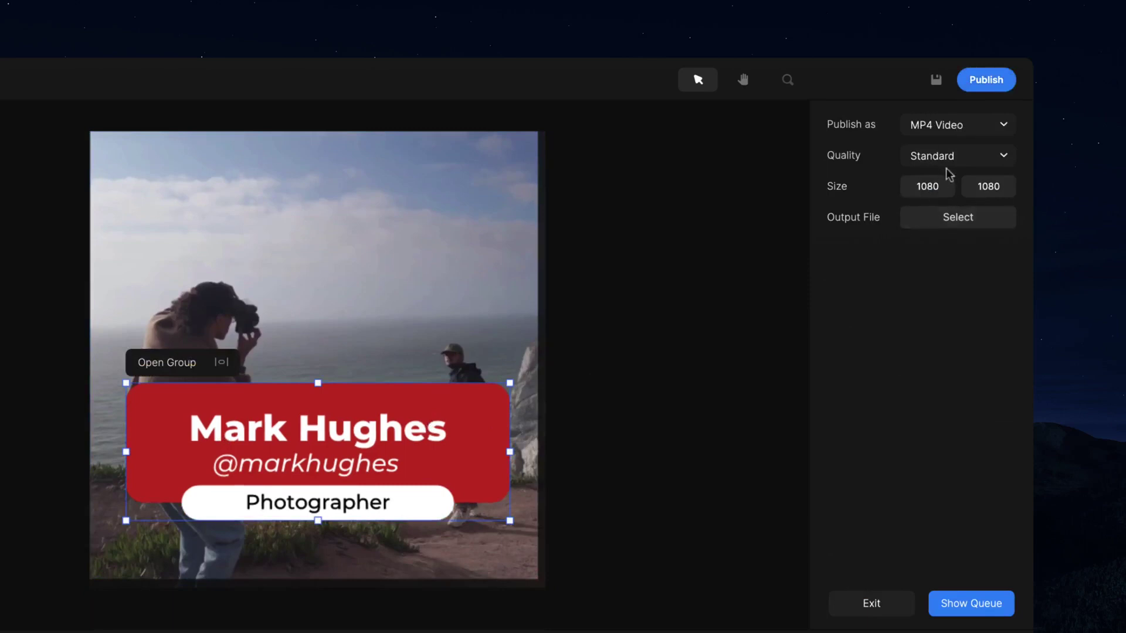
click(955, 130)
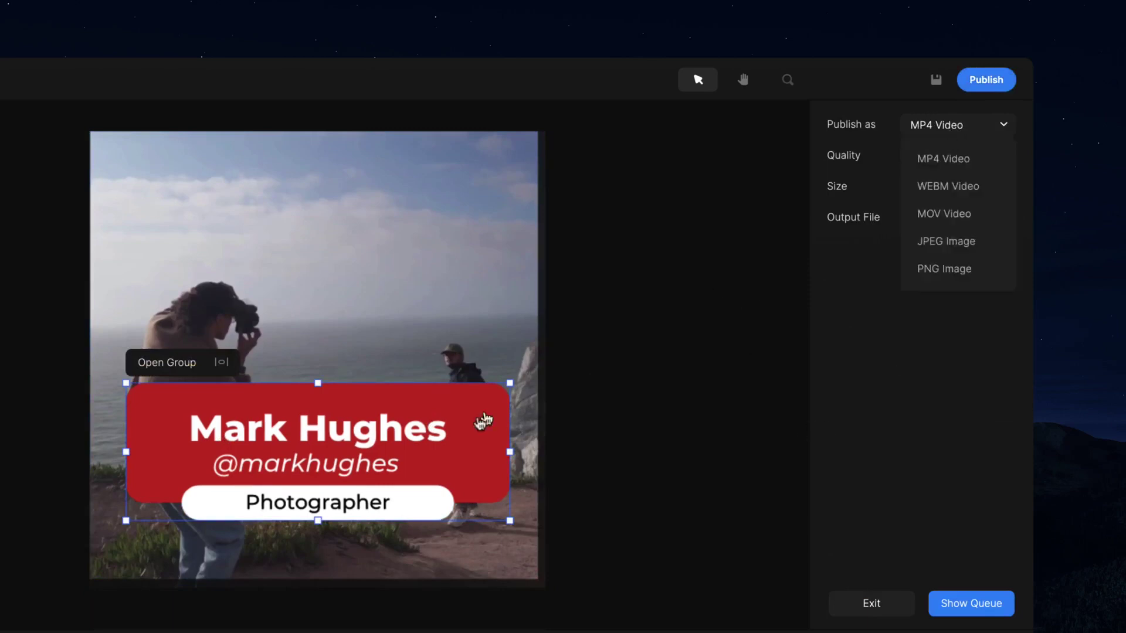
click(955, 254)
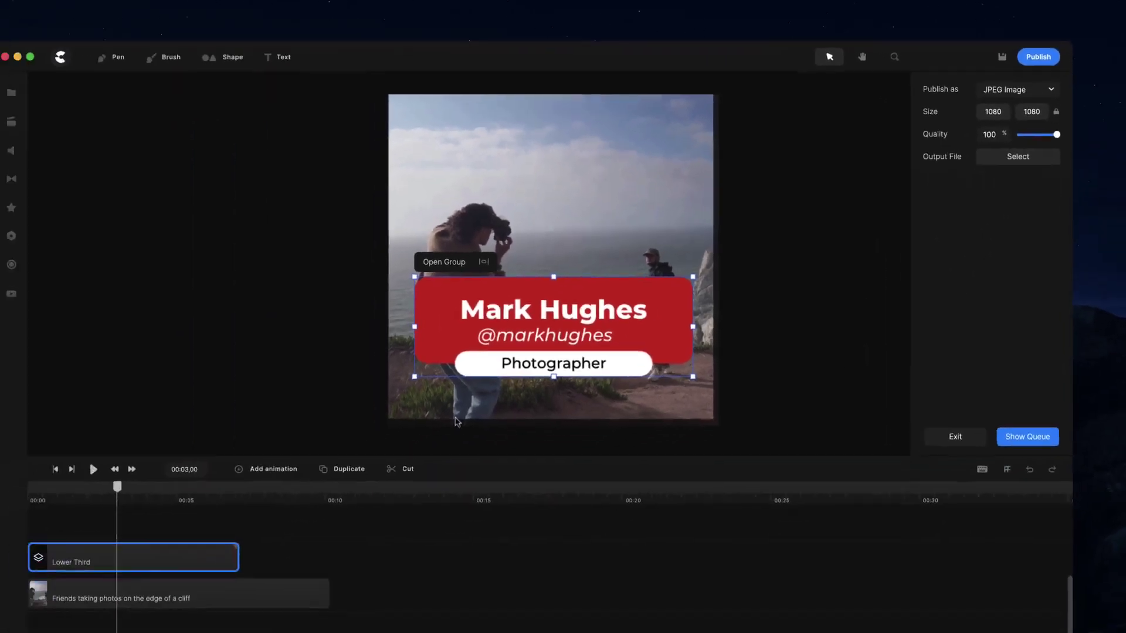
drag(175, 468, 210, 477)
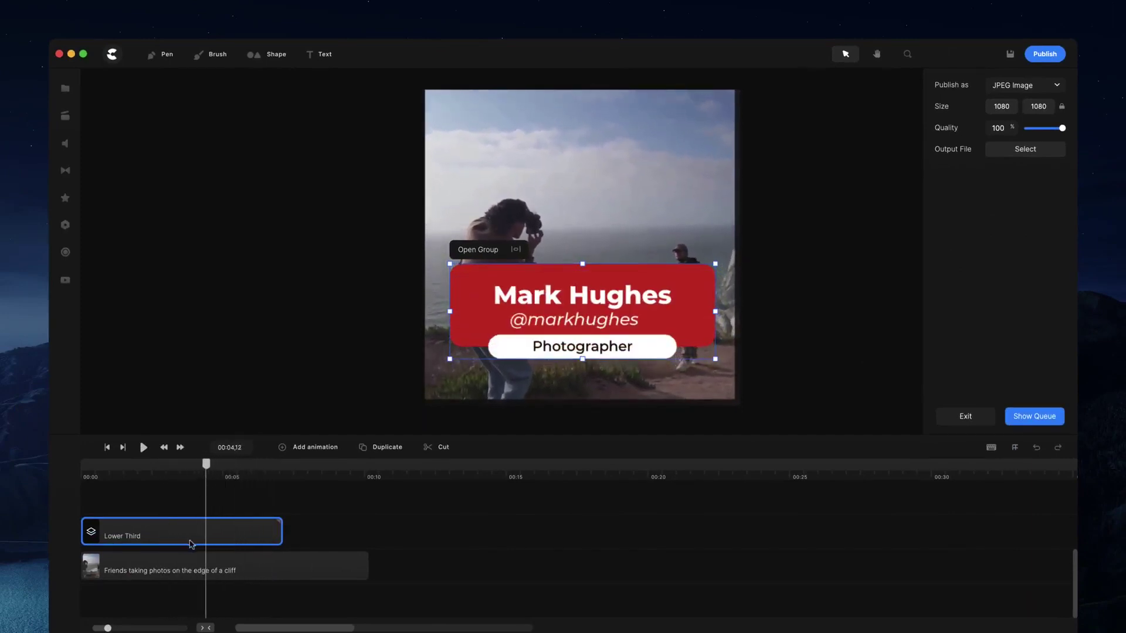
click(1026, 150)
click(768, 453)
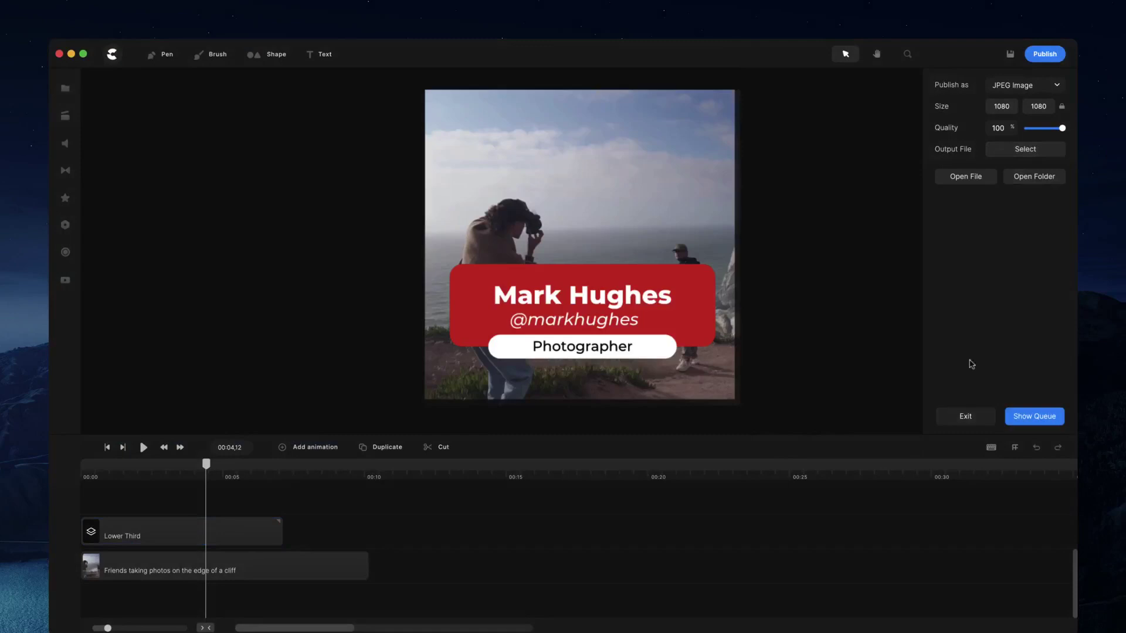
- View the exported image.jpg, locate it in the Export folder, and return to the editor
click(978, 183)
click(307, 56)
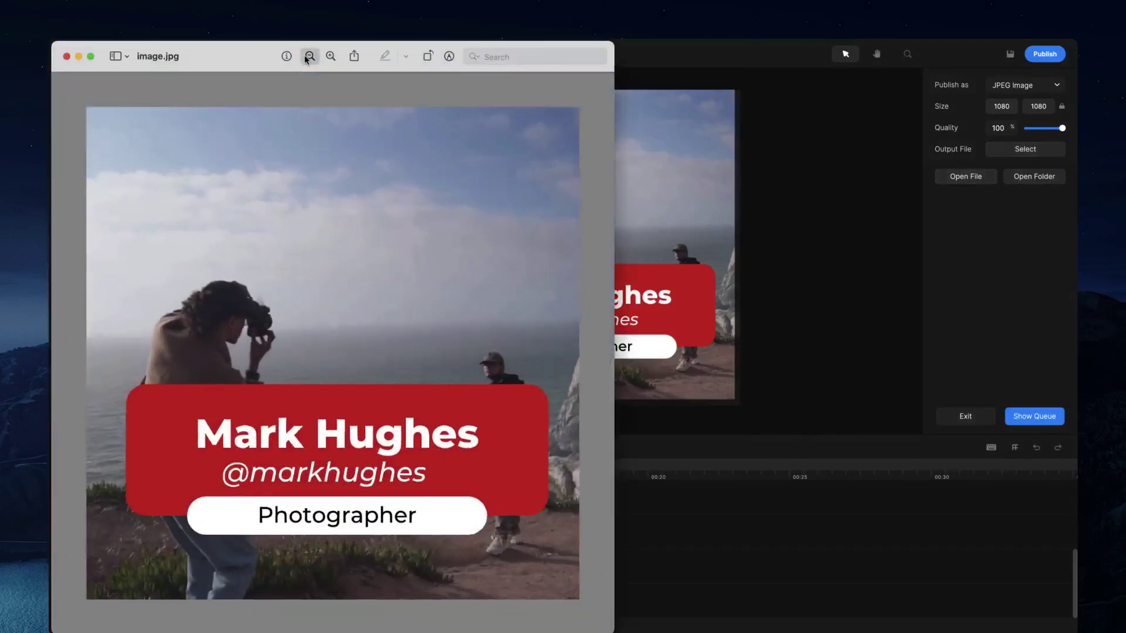
click(66, 55)
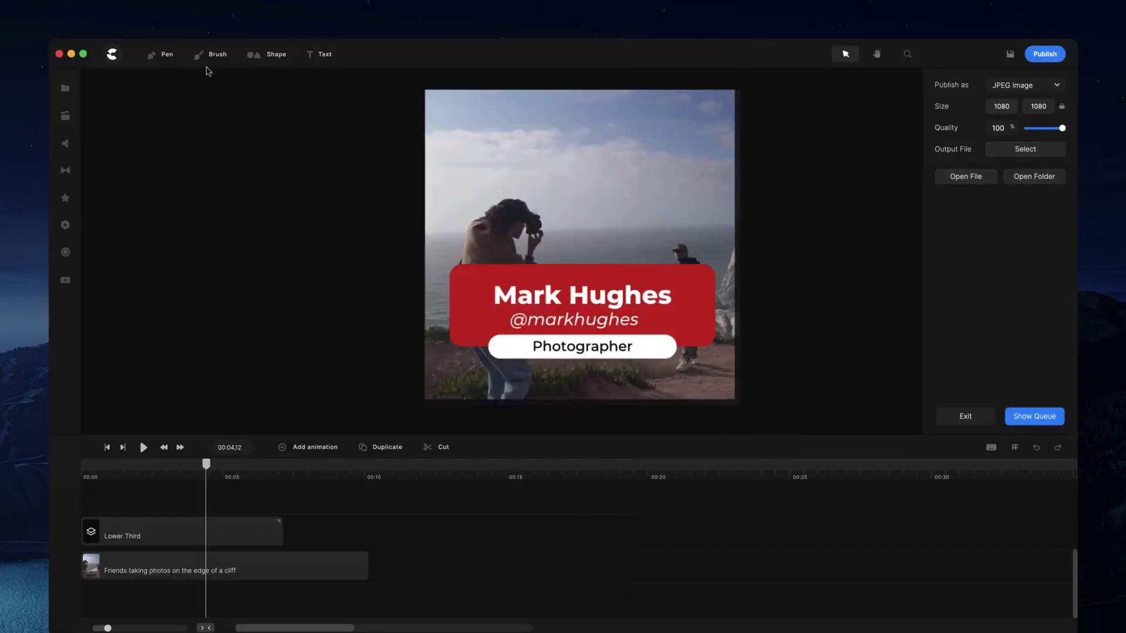
click(1035, 178)
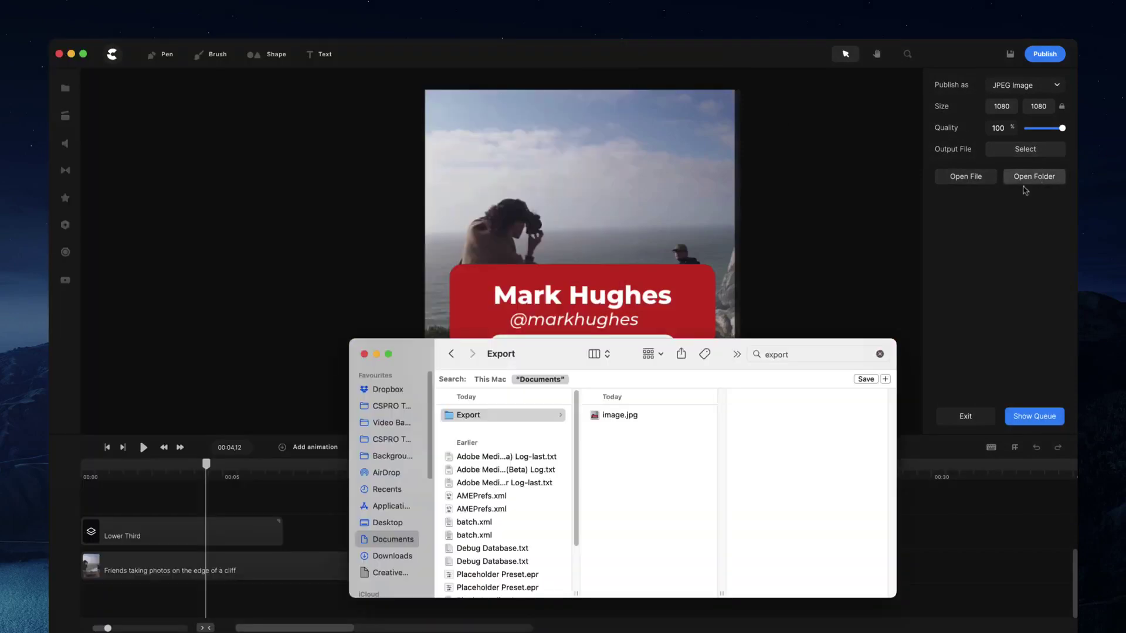
click(617, 417)
click(860, 251)
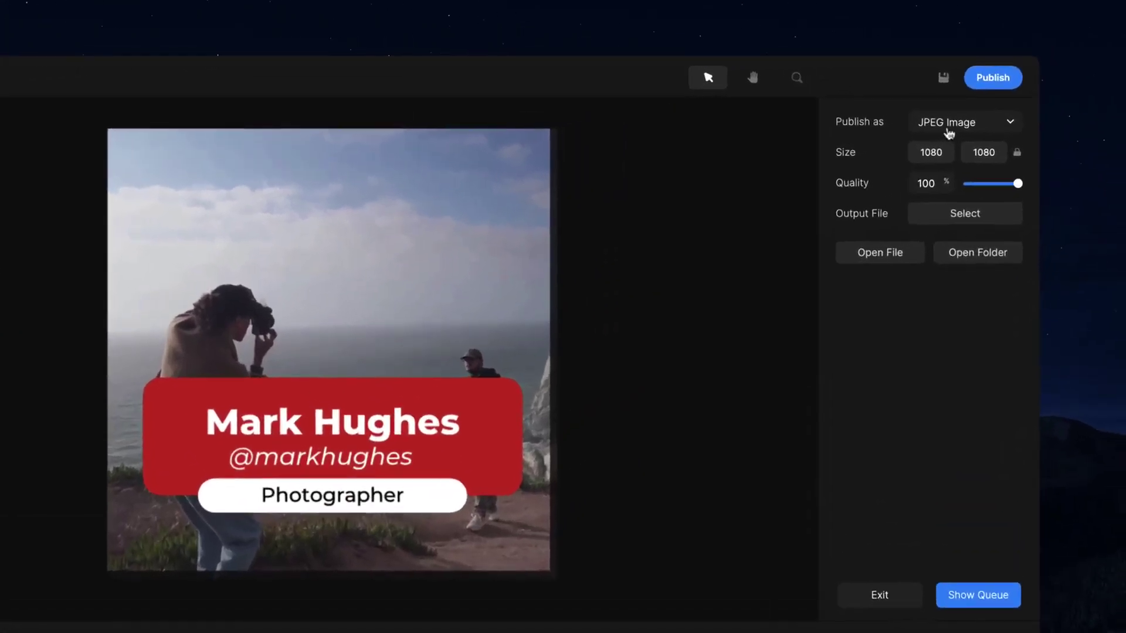
- Publish the square project as a Standard quality MP4 video named video.mp4 in the Export folder
click(1014, 87)
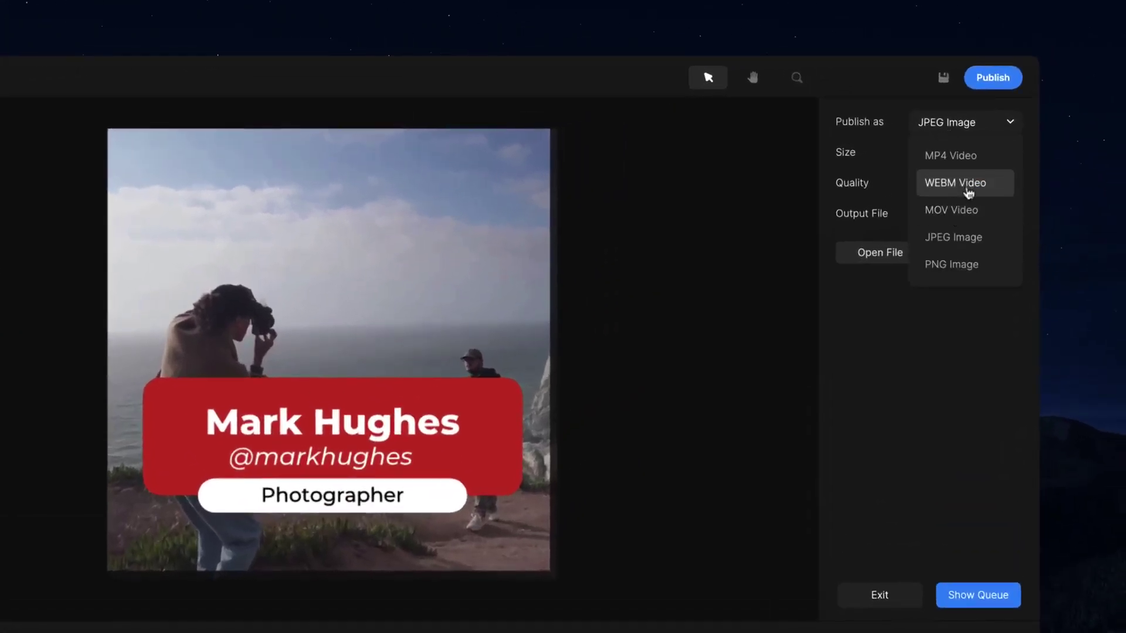
click(965, 156)
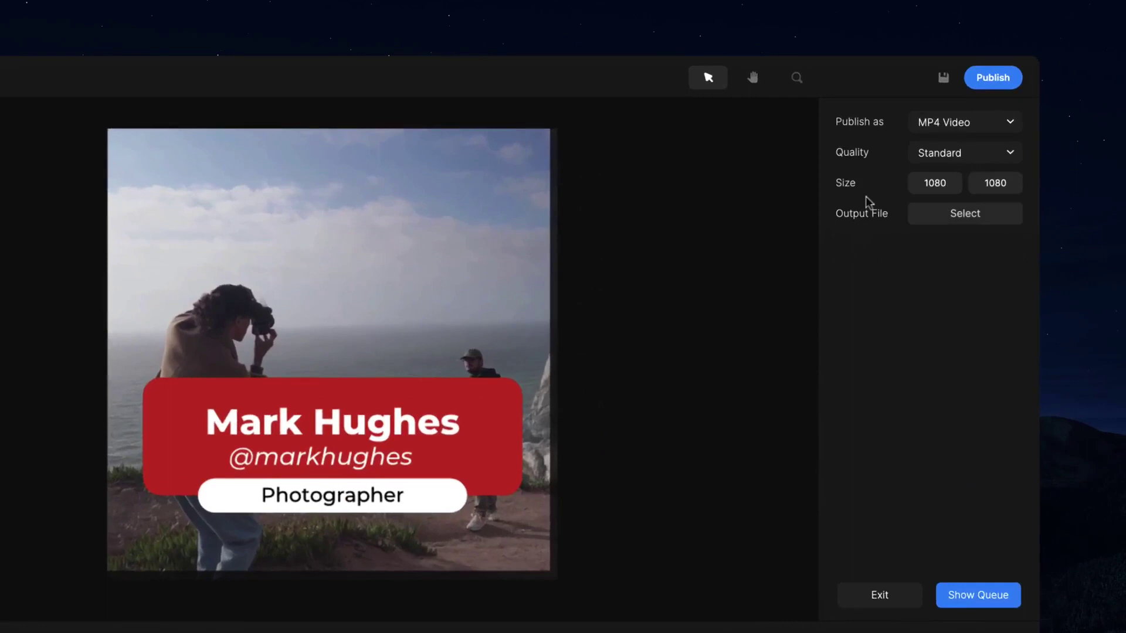
click(966, 217)
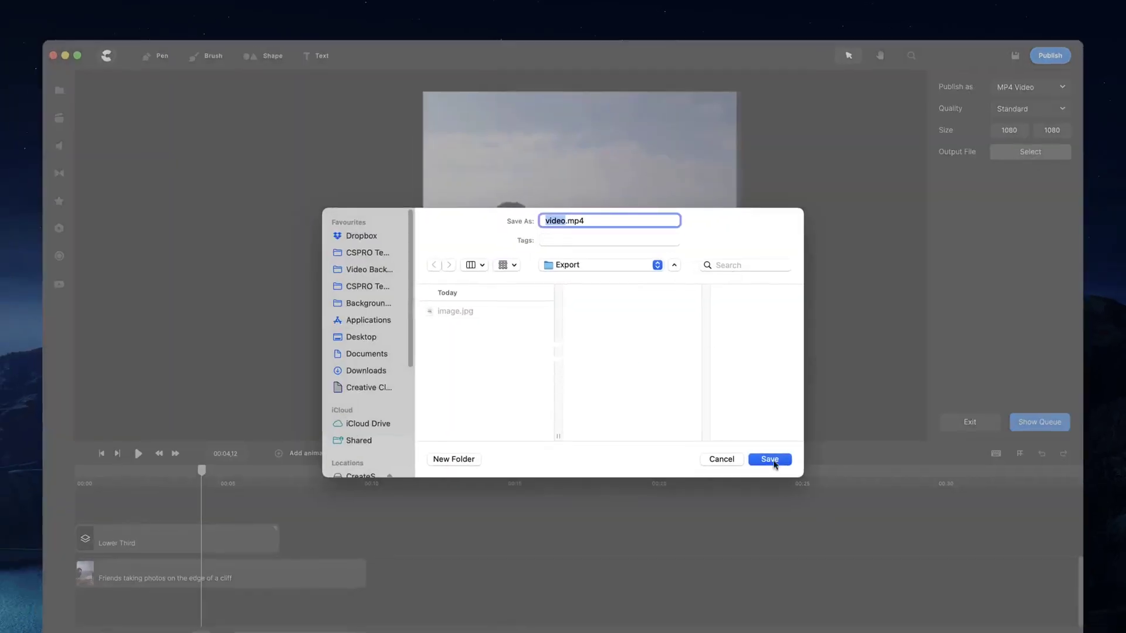
click(770, 459)
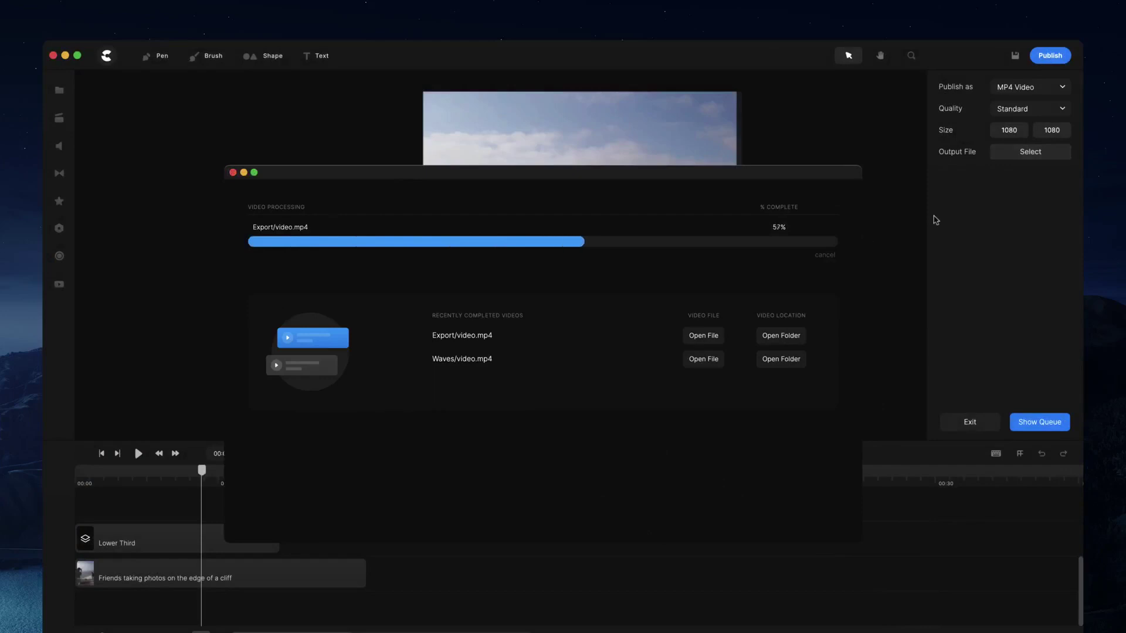
- Place the playhead at 00:04,20, switch the canvas to Vertical and enlarge the background video to fill it
click(632, 330)
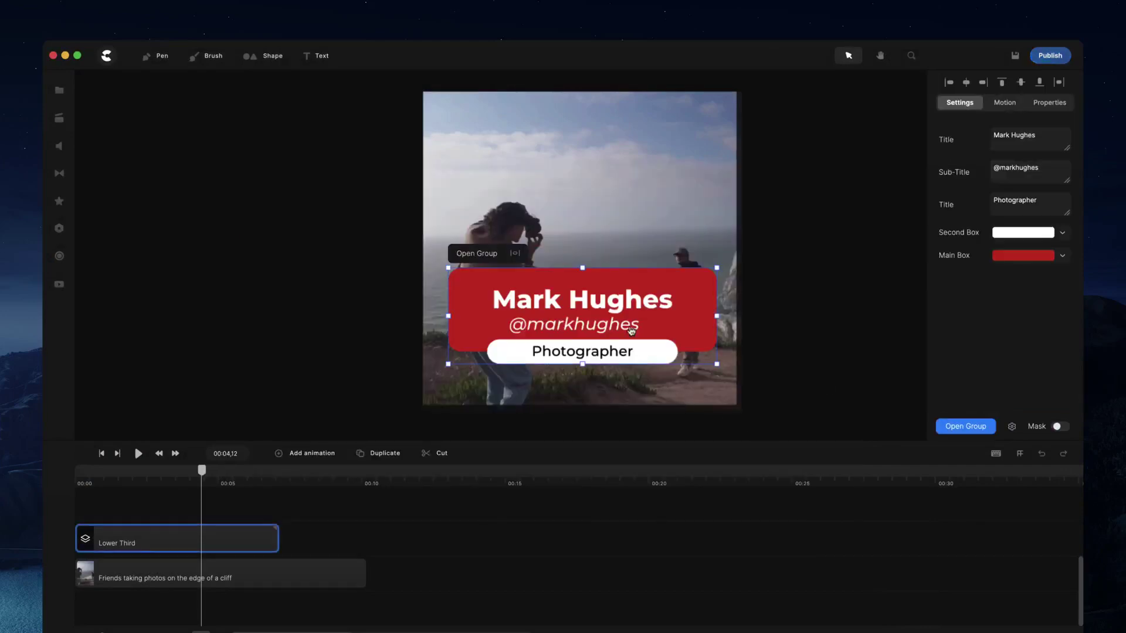
mouse_move(207, 476)
mouse_down()
mouse_move(251, 472)
mouse_move(210, 472)
mouse_up()
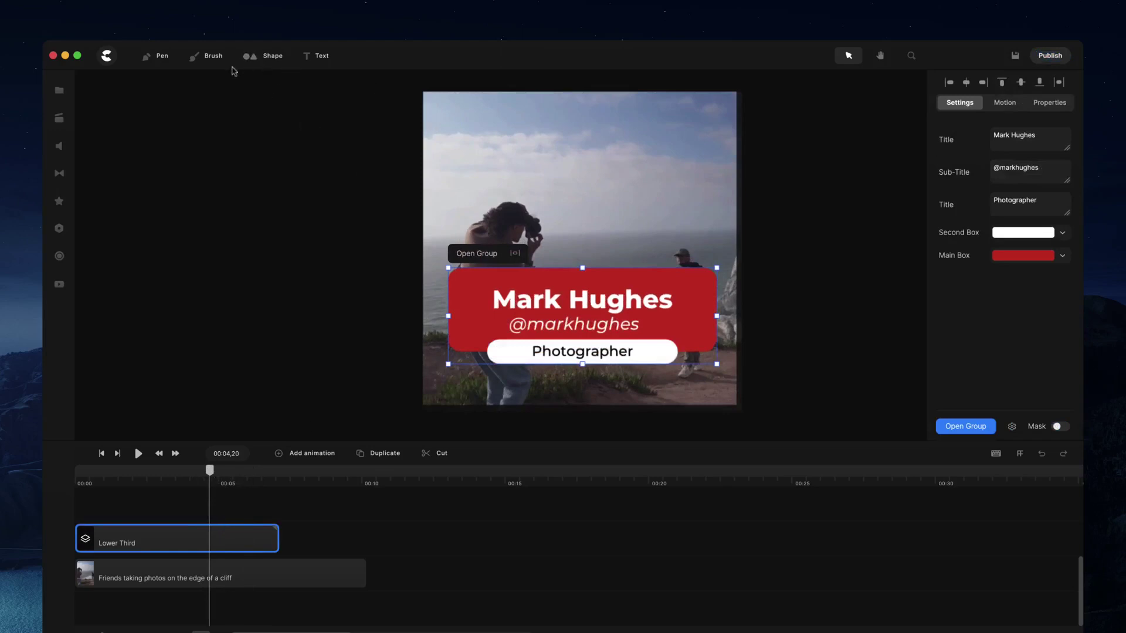
click(743, 141)
click(1024, 97)
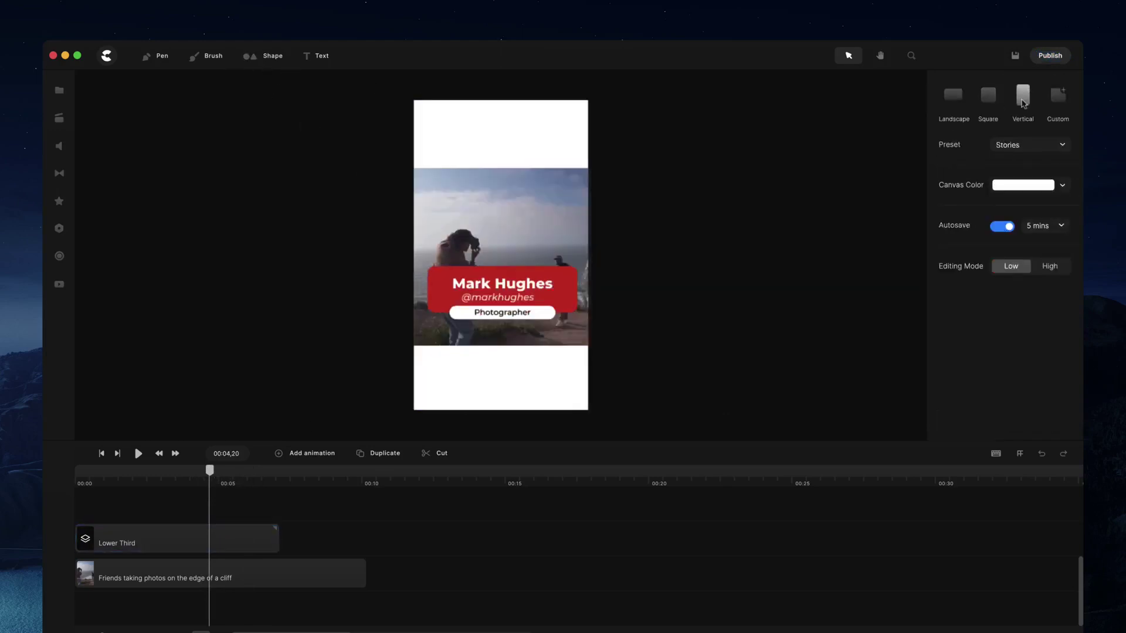
click(519, 214)
click(467, 153)
- Move the lower third down the vertical canvas and shift the background video right to frame the photographer
click(525, 283)
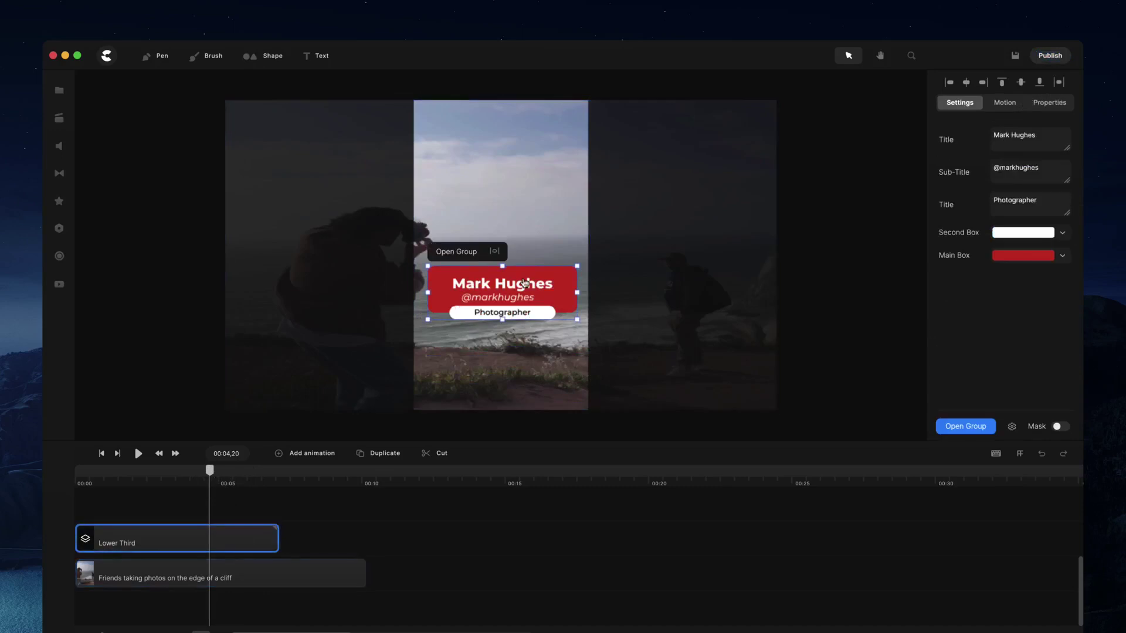
drag(528, 289, 527, 345)
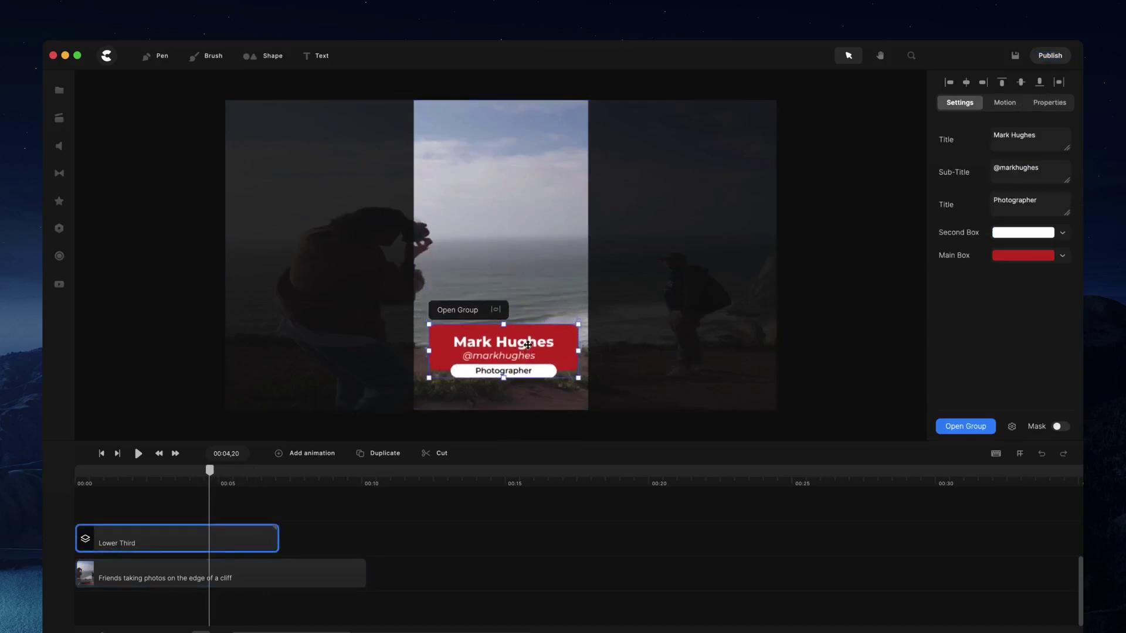
click(642, 262)
drag(693, 280, 806, 279)
click(294, 229)
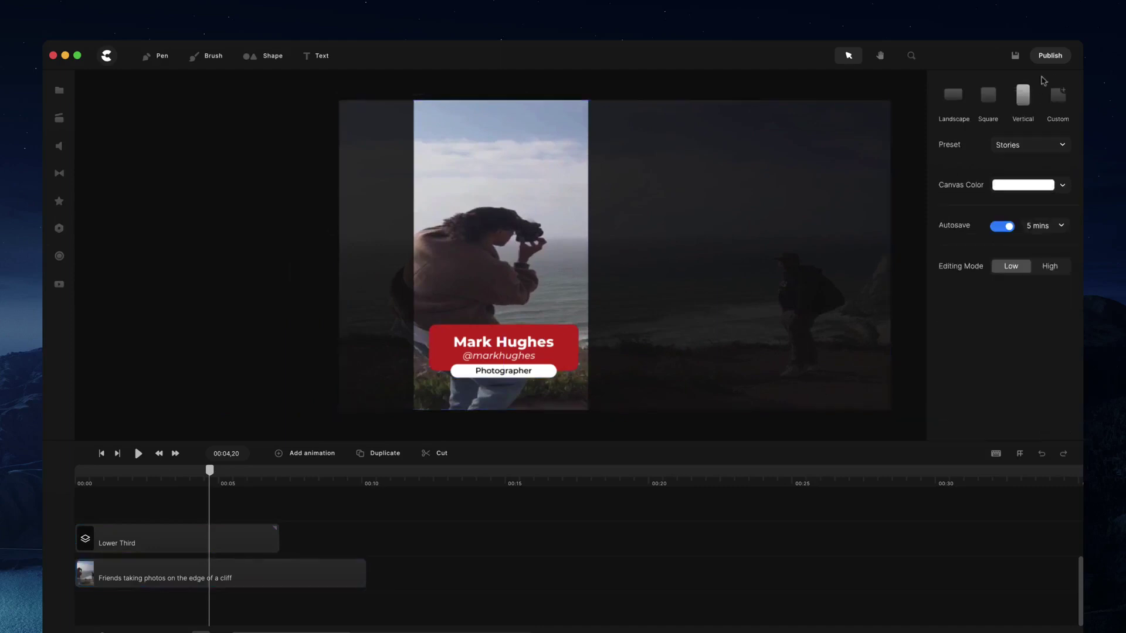
- Publish the vertical version as a Standard quality MP4 video named vertical.mp4 in the Export folder
click(1050, 56)
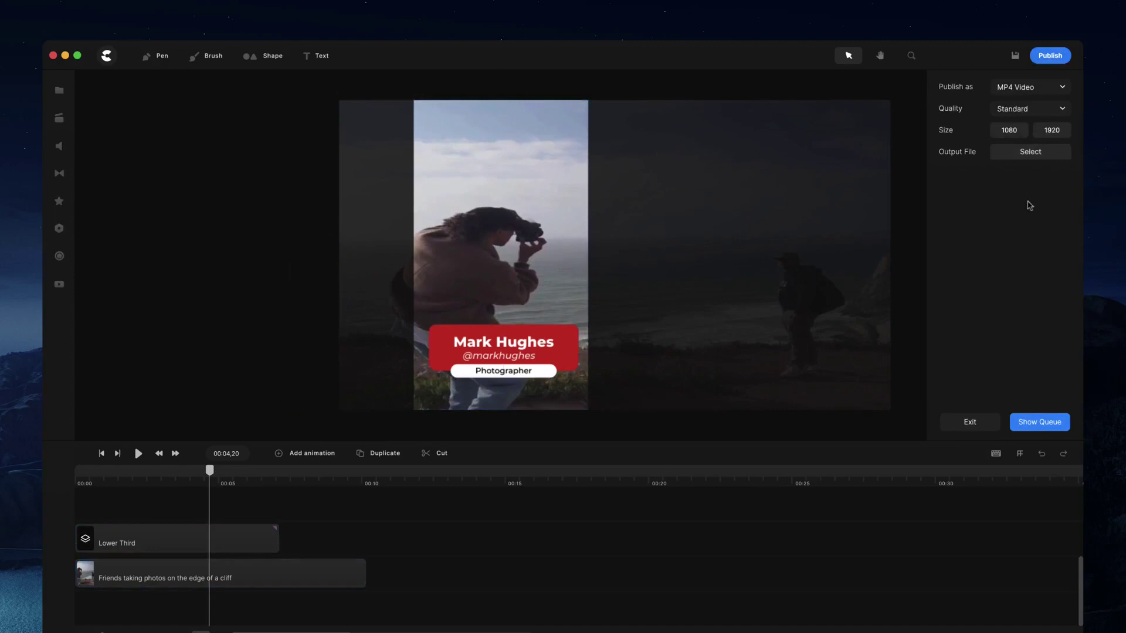
click(1028, 155)
text(vertical.mp4)
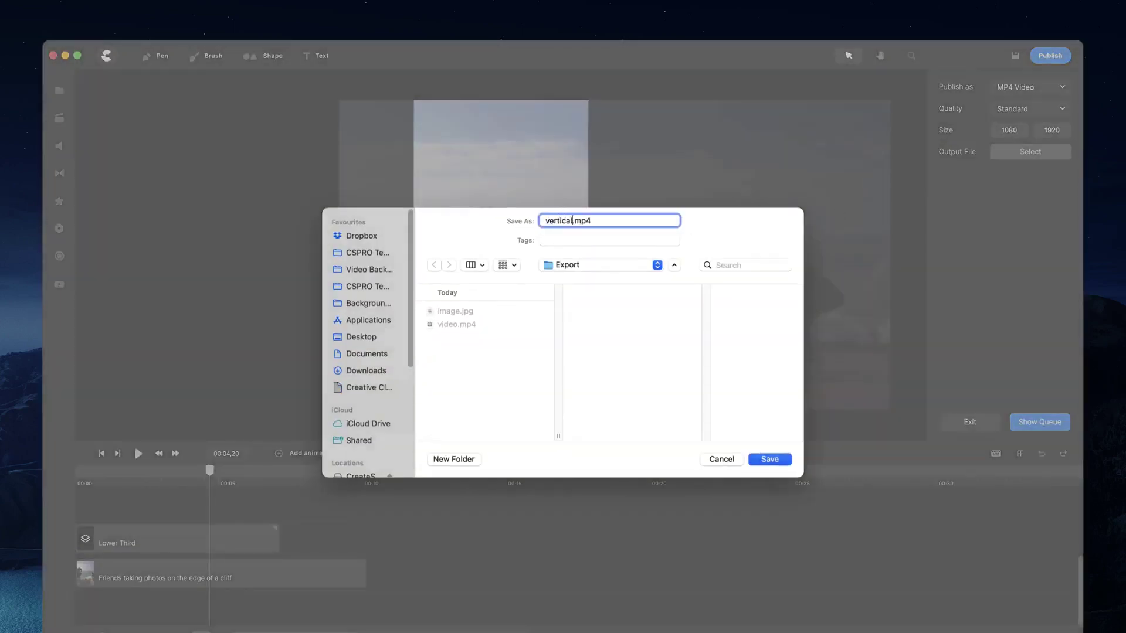
key(Return)
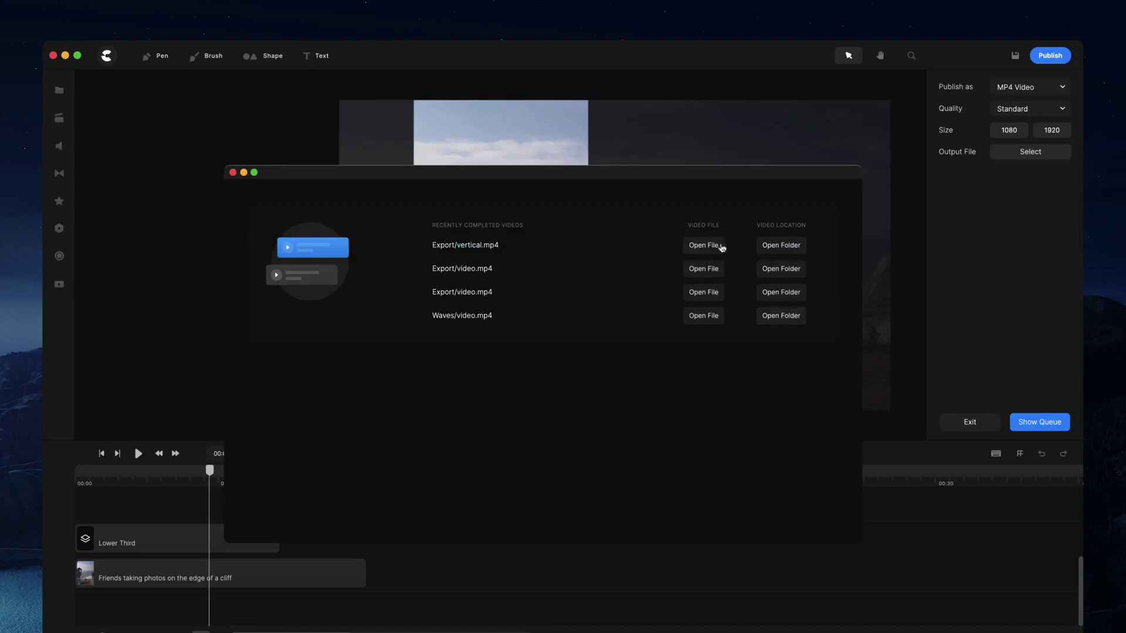
- Play the exported square video.mp4 from the completed videos list in a smaller player window
click(706, 270)
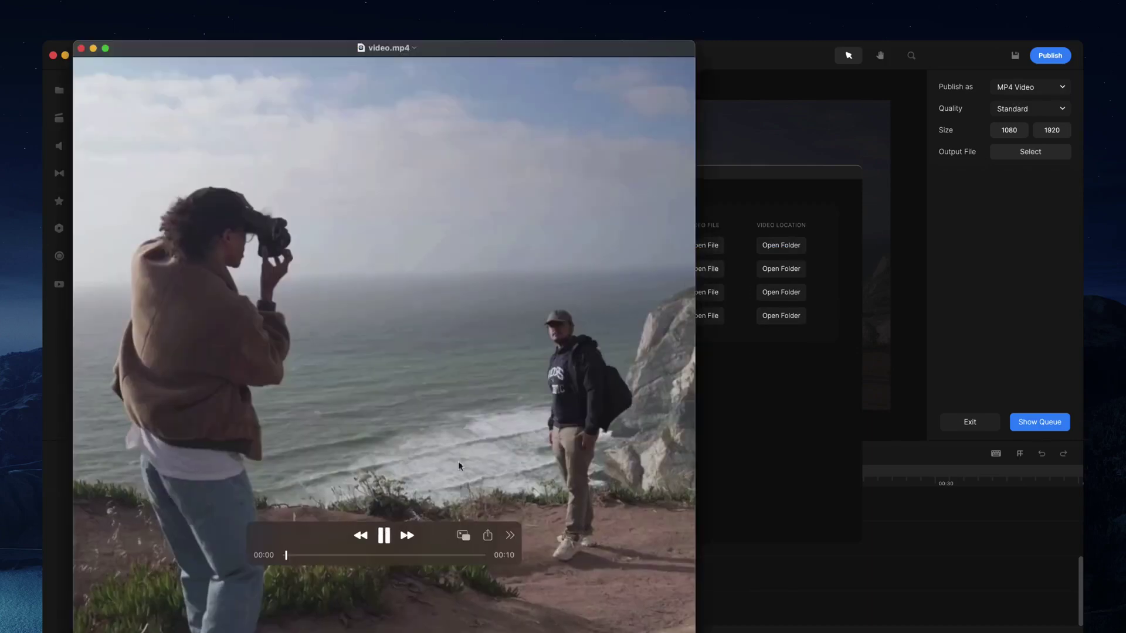
drag(694, 43, 577, 211)
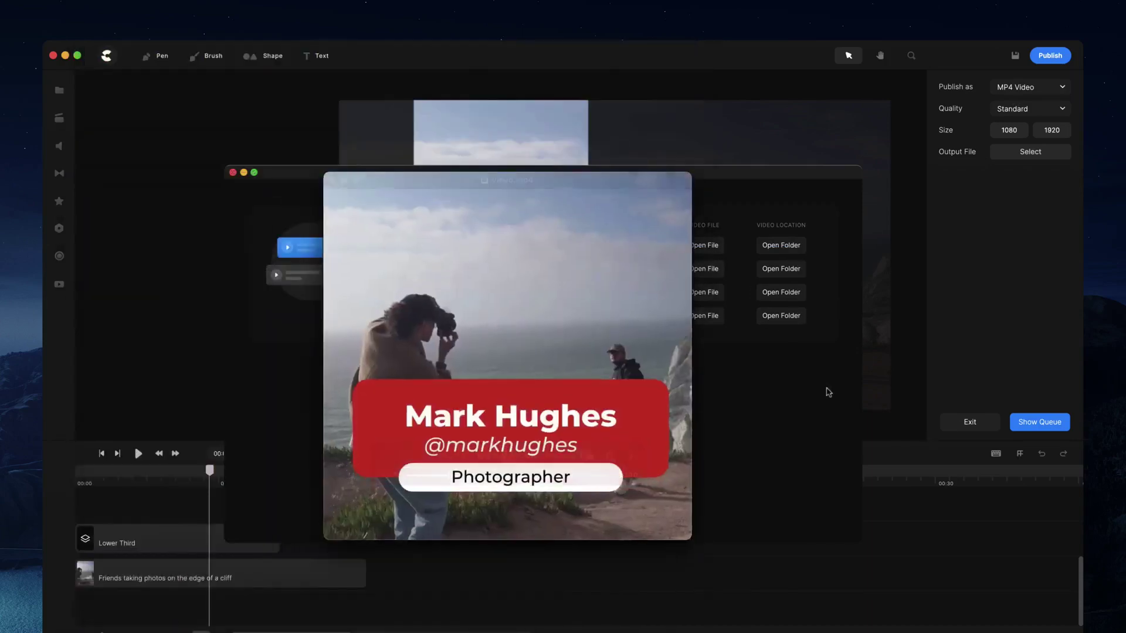